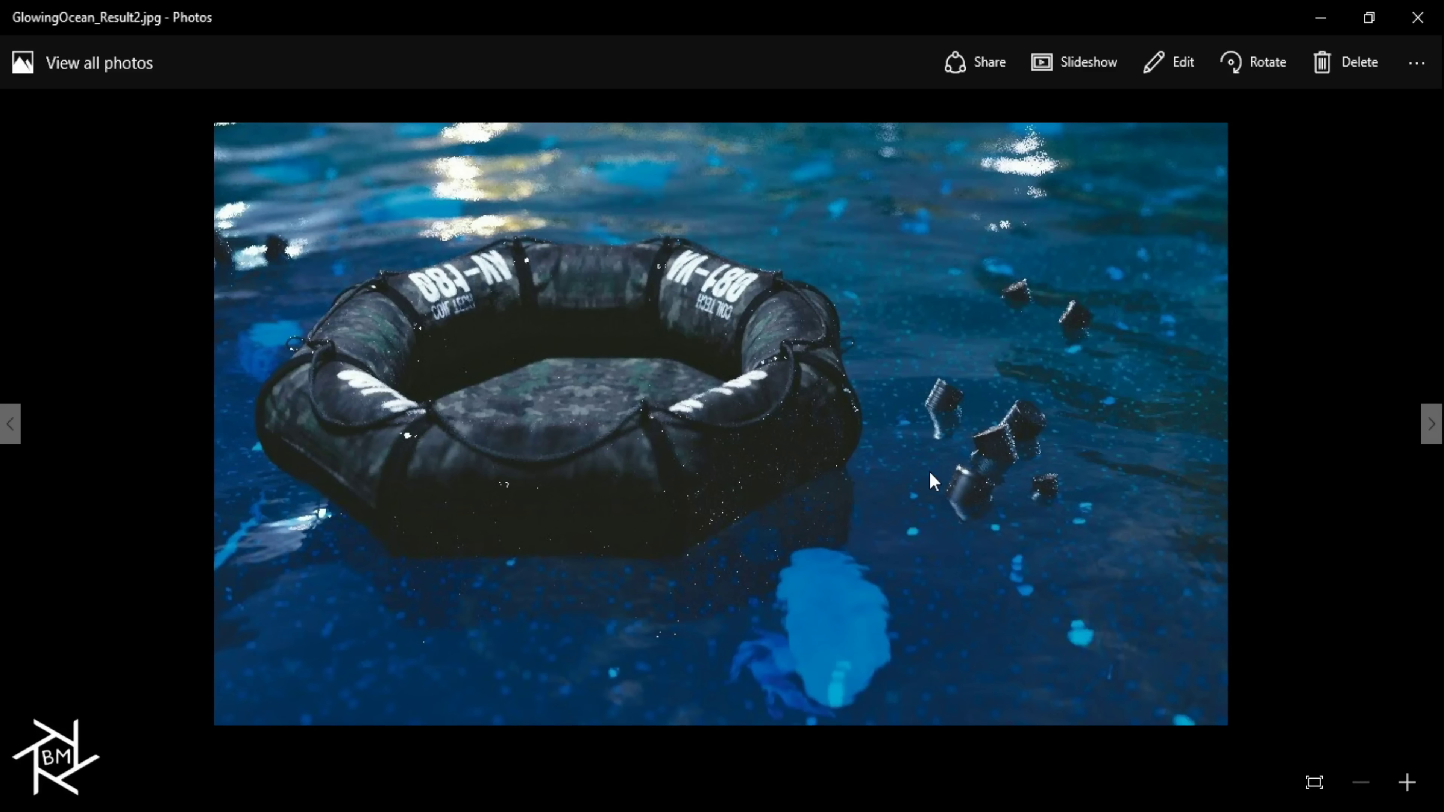
Switch to the raft scene in Blender, restore the full window layout, widen the 3D view and hide its properties region.
key(alt+Tab)
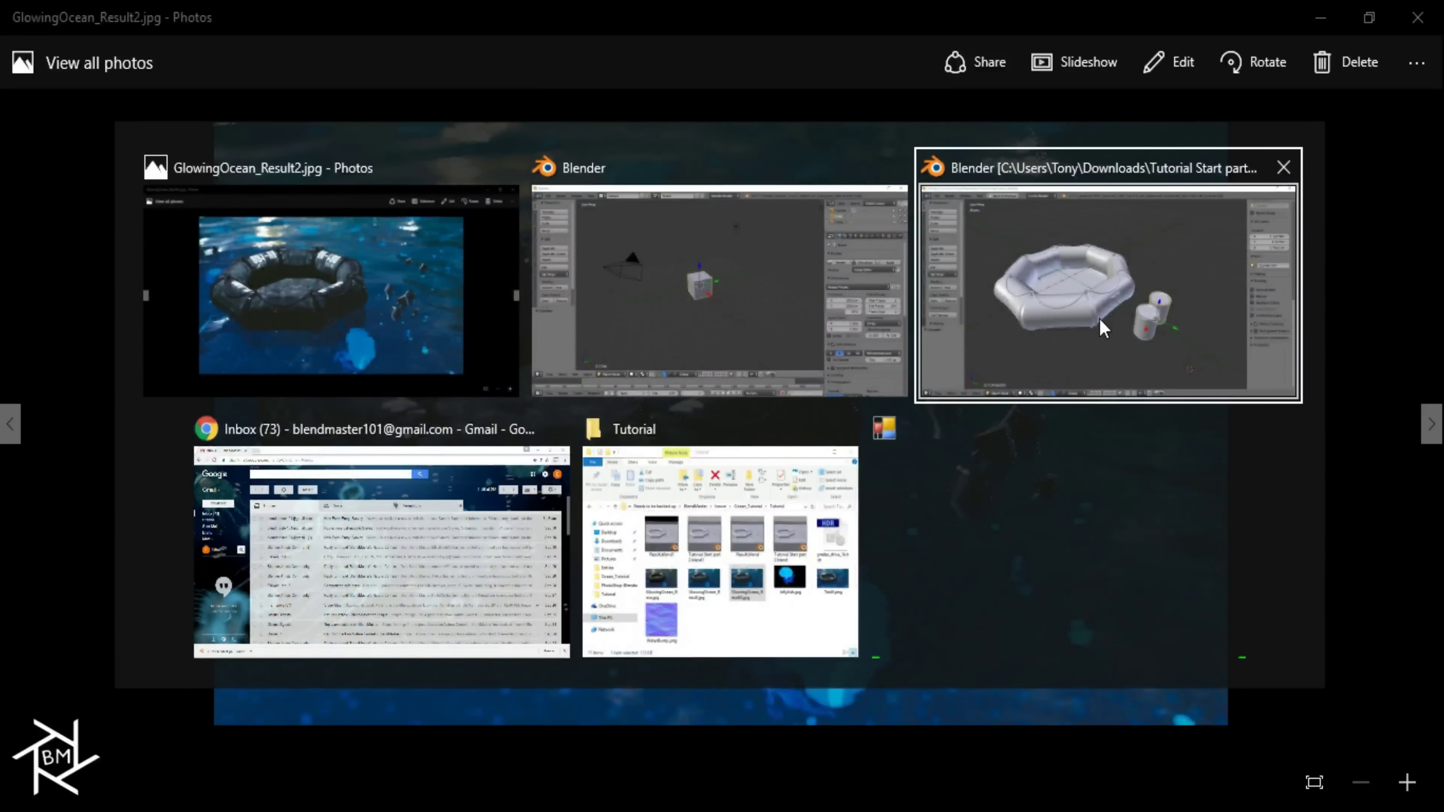
click(1089, 310)
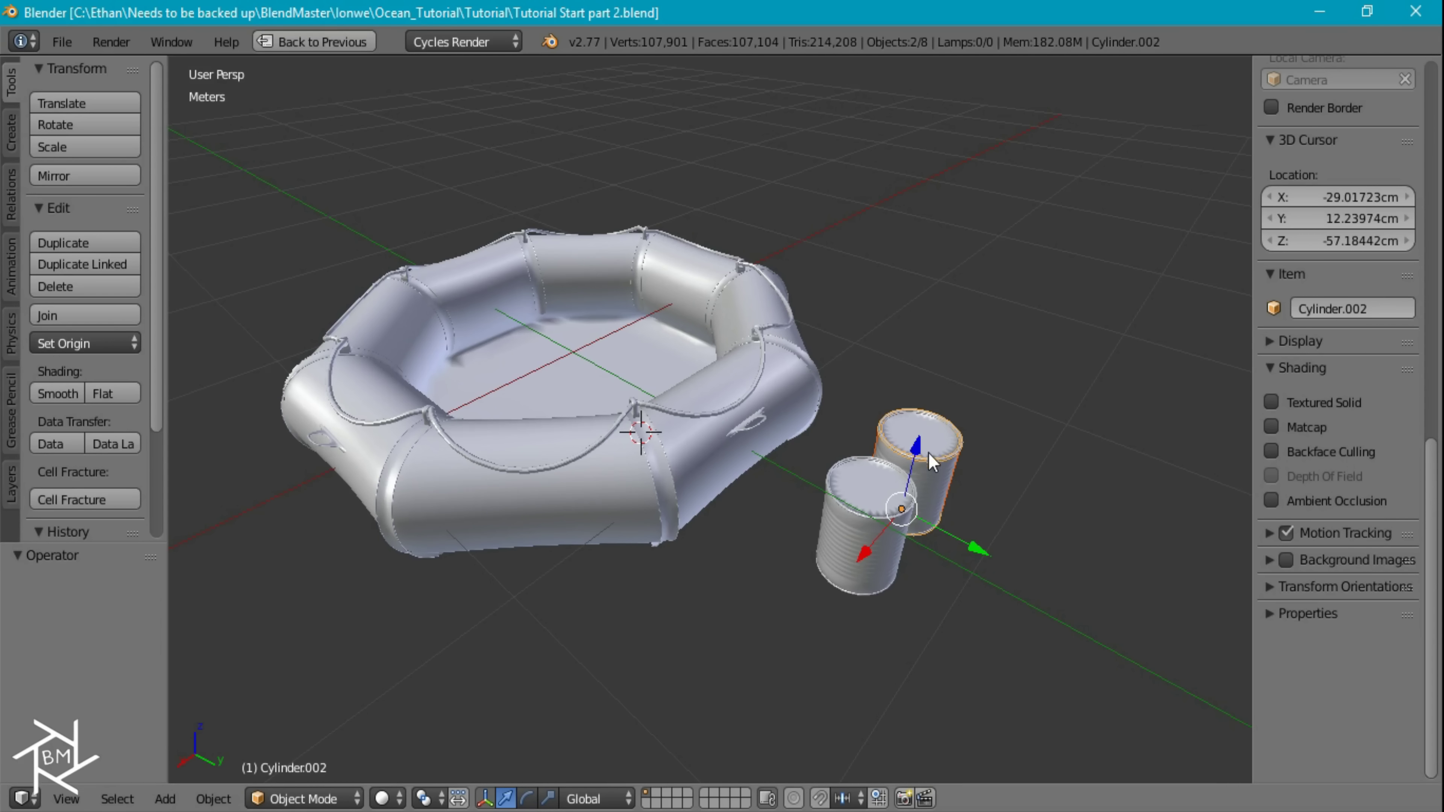
click(320, 41)
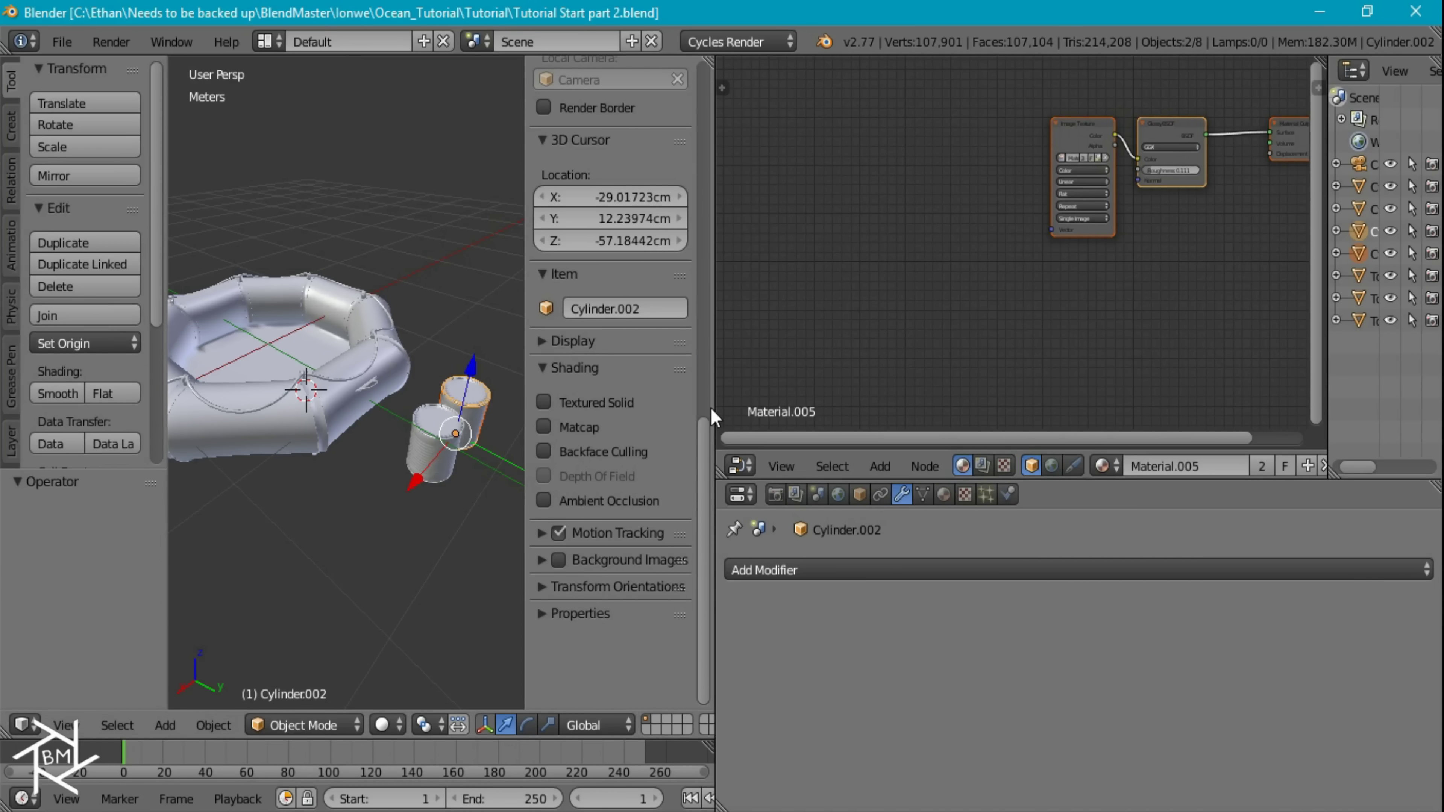
drag(716, 418, 975, 420)
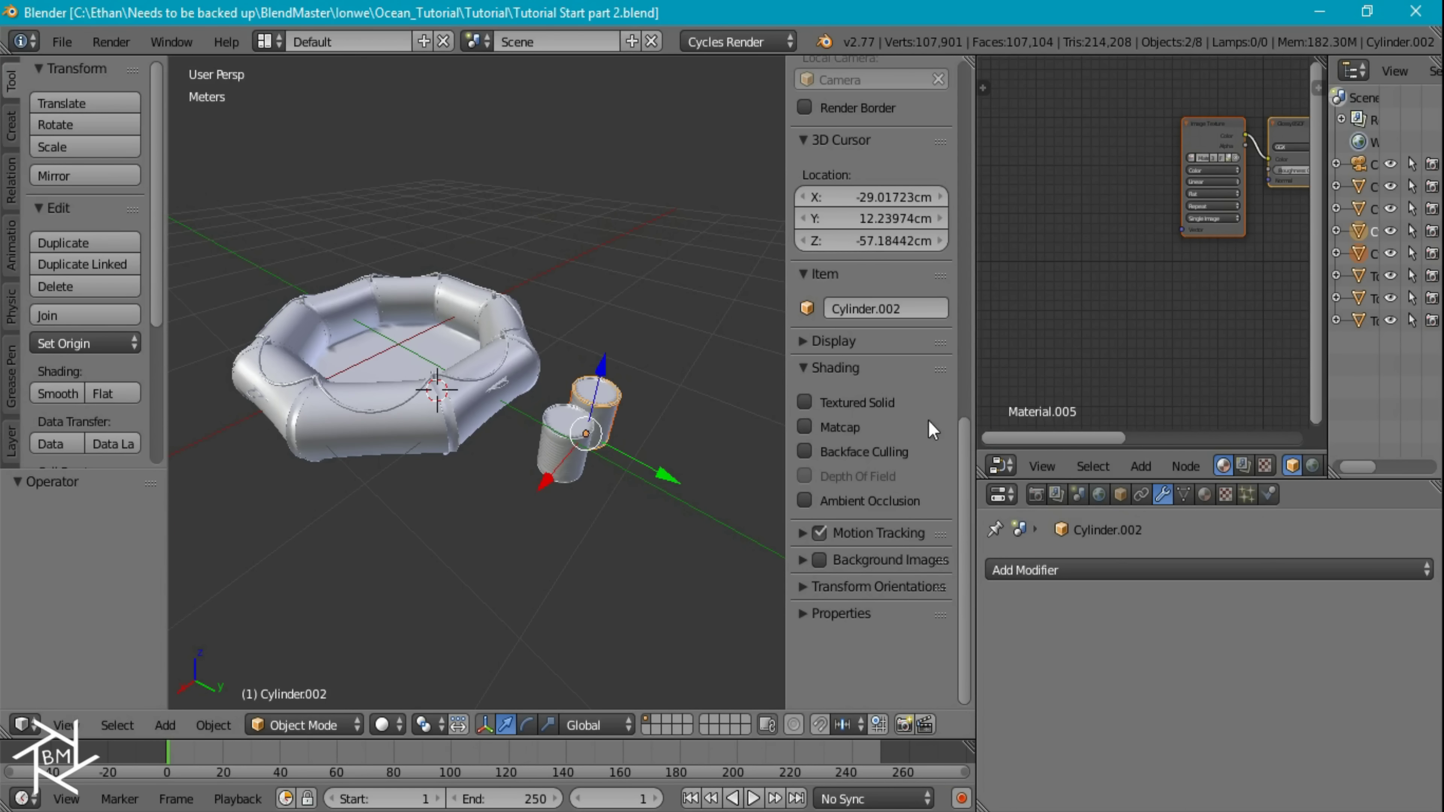
key(t)
key(t)
key(n)
key(shift+d)
click(898, 375)
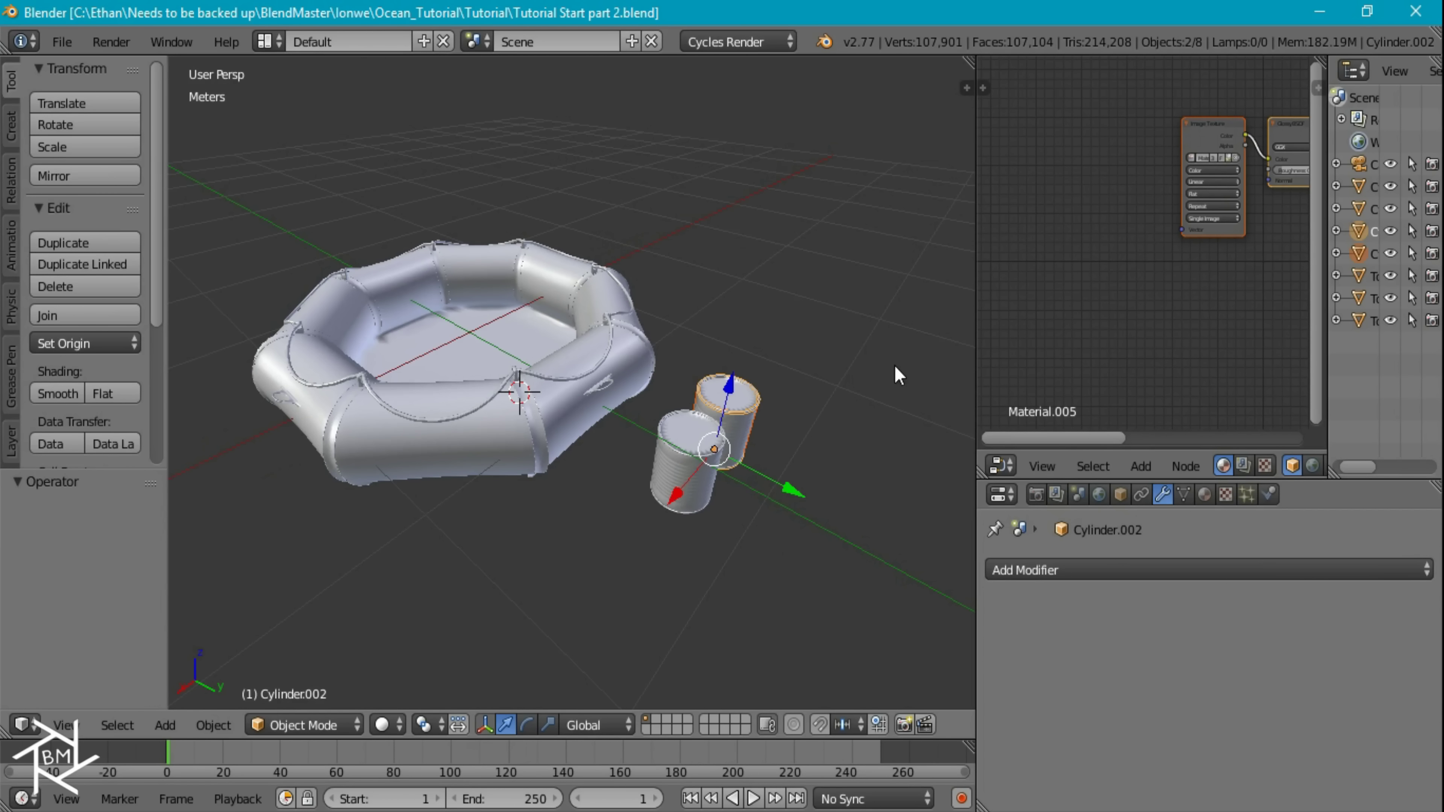
scroll(537, 321, down, 3)
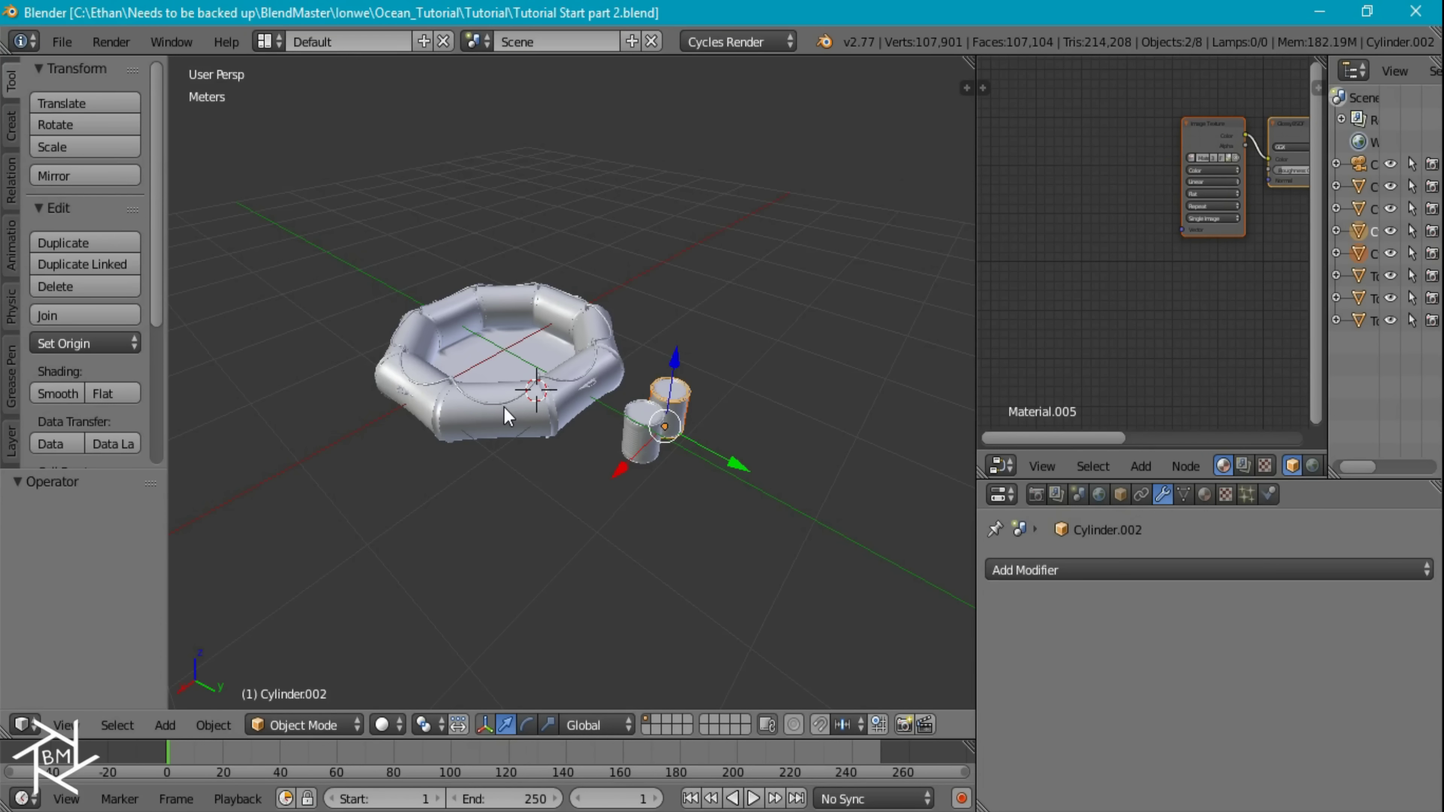
right_click(540, 428)
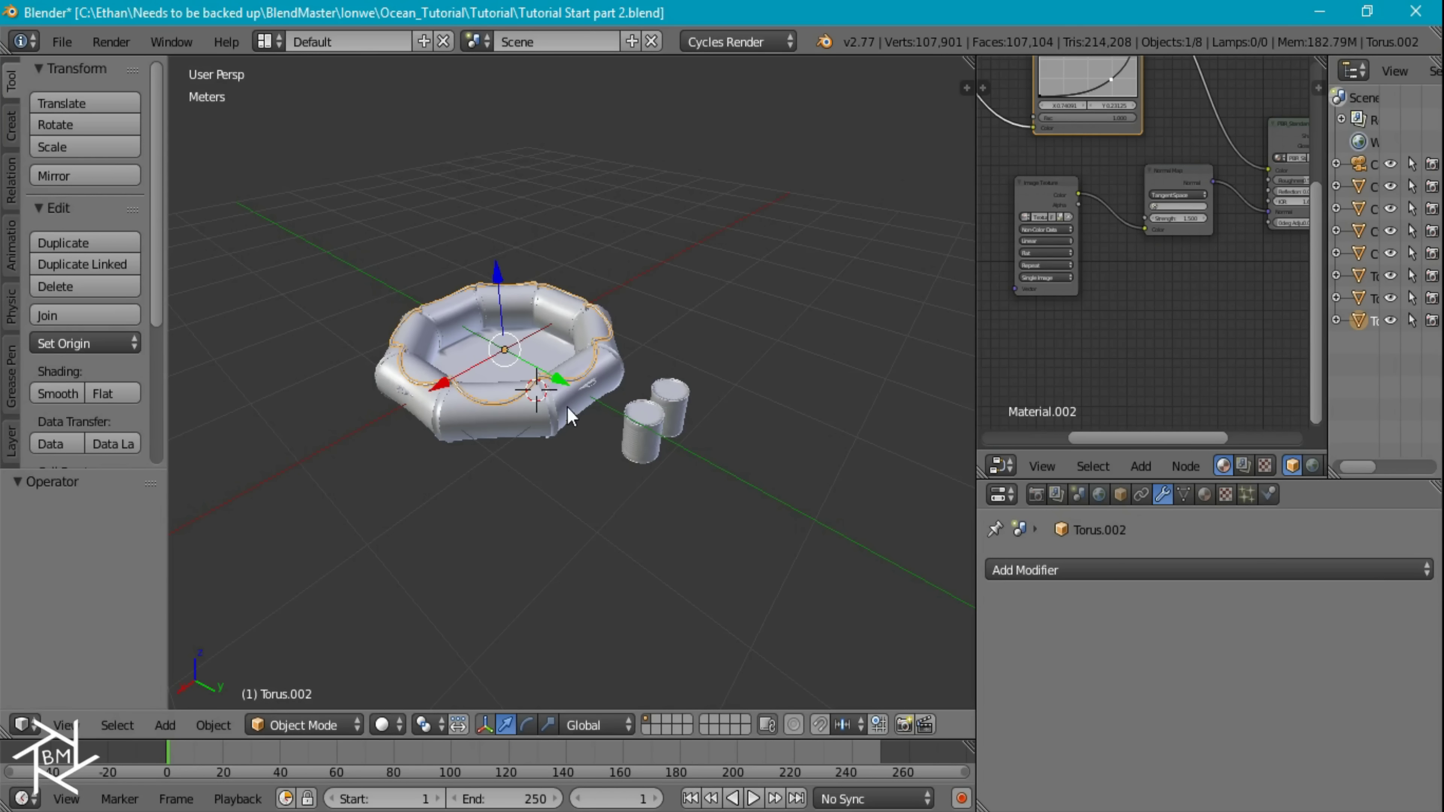
key(g)
right_click(537, 399)
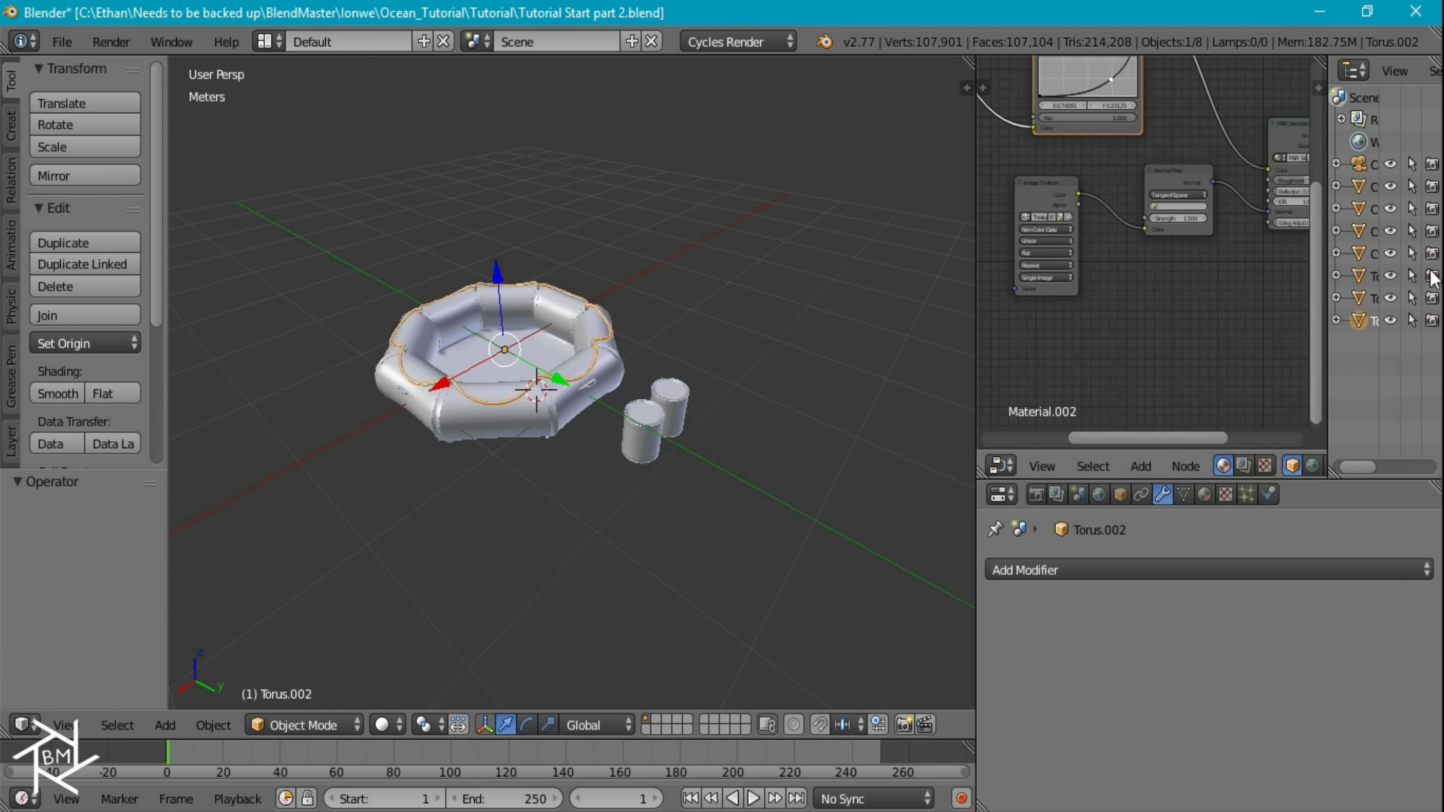
Expand the outliner over the node editor area and add a Plain Axes empty to the scene.
drag(1330, 477, 1091, 324)
key(shift+a)
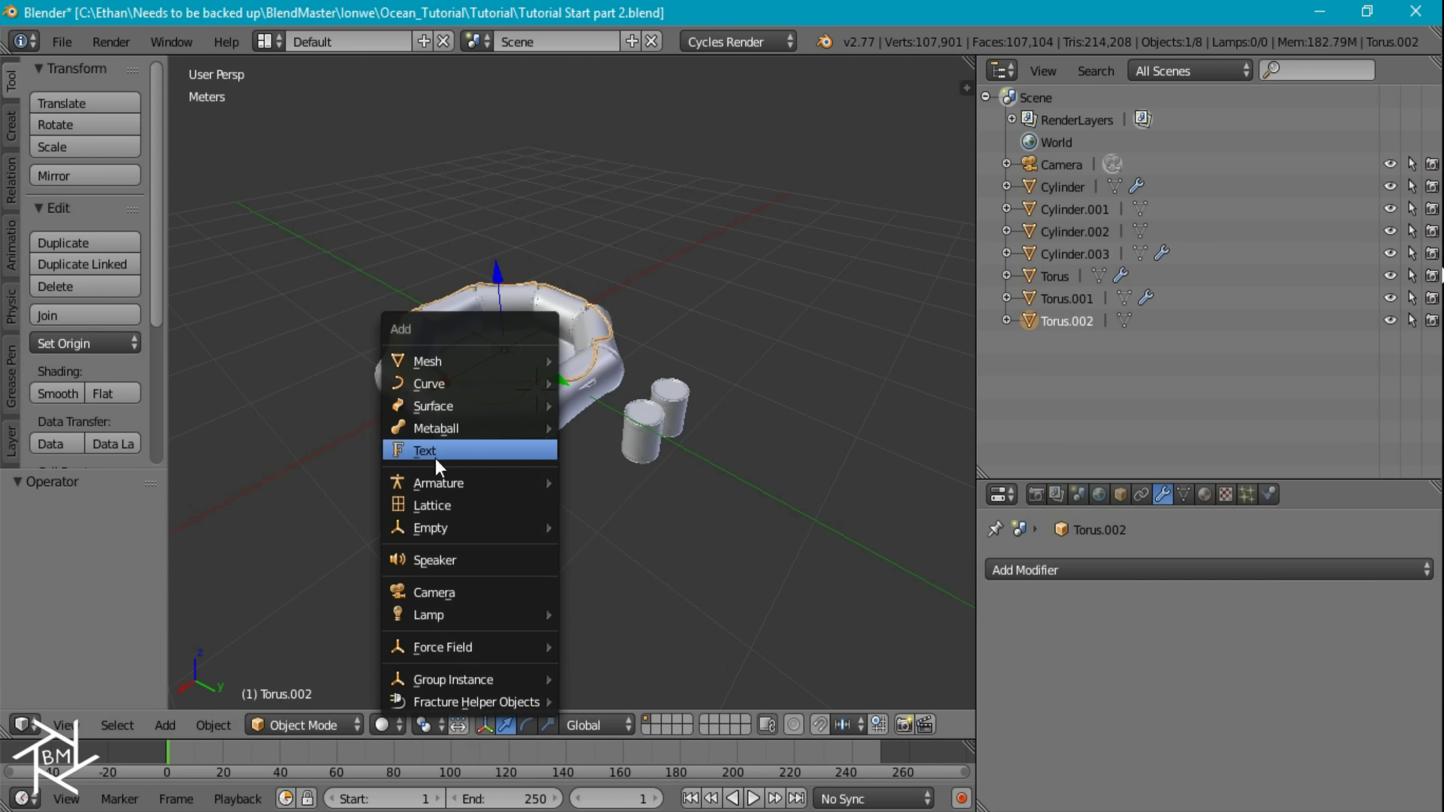
mouse_move(450, 529)
click(616, 529)
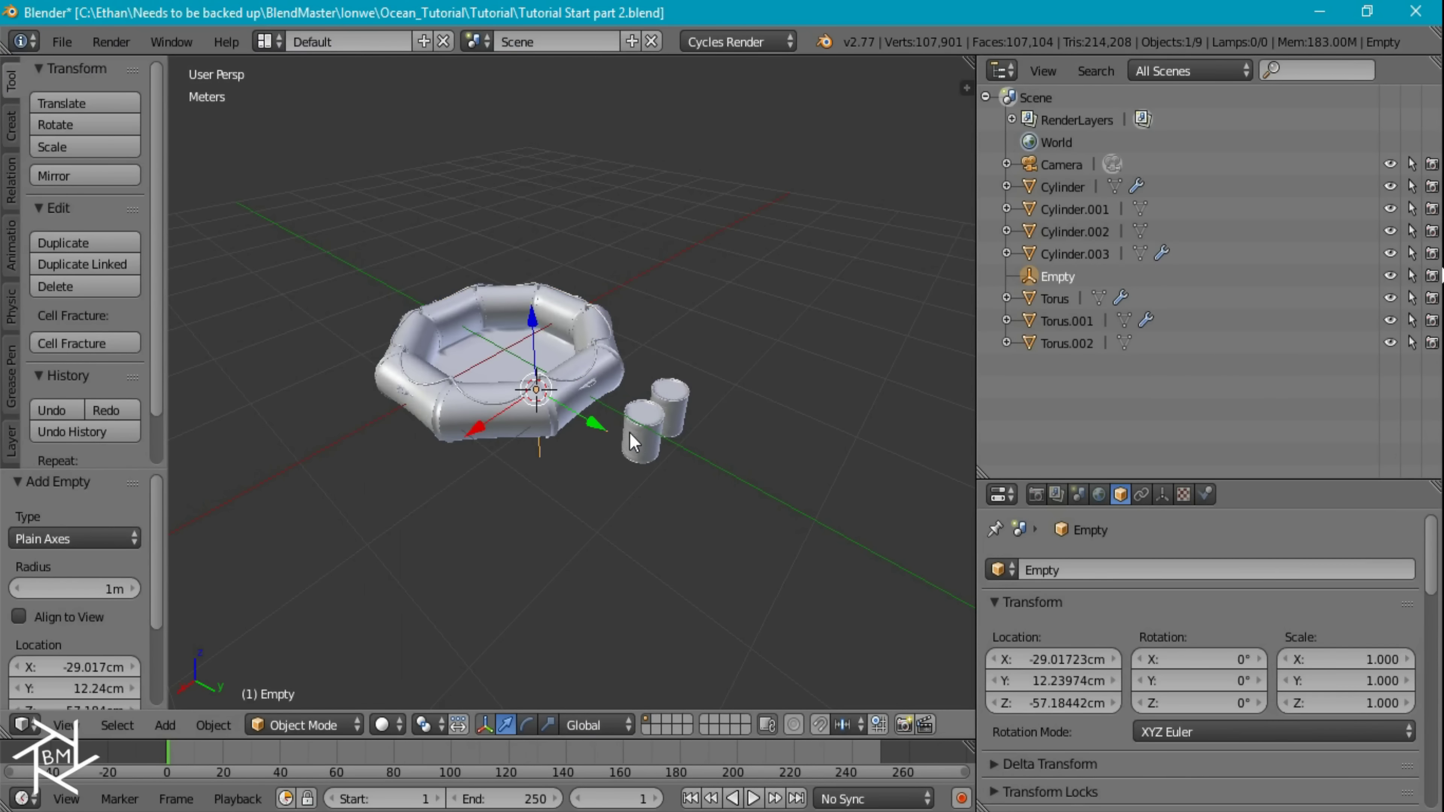
Clear the empty's location so it sits at the world origin, and use an orthographic view.
key(KP_1)
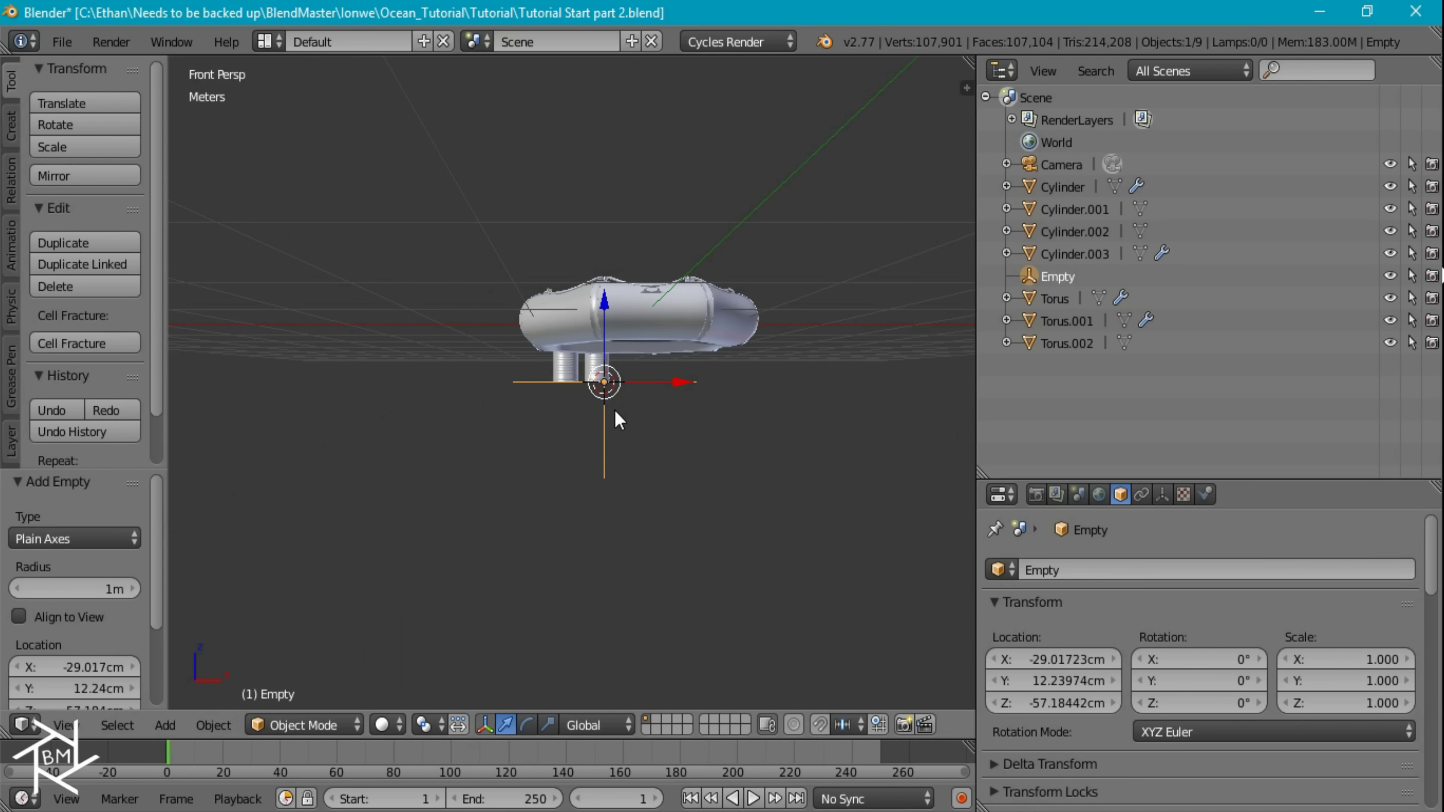
key(alt+g)
middle_drag(615, 409, 644, 452)
key(KP_5)
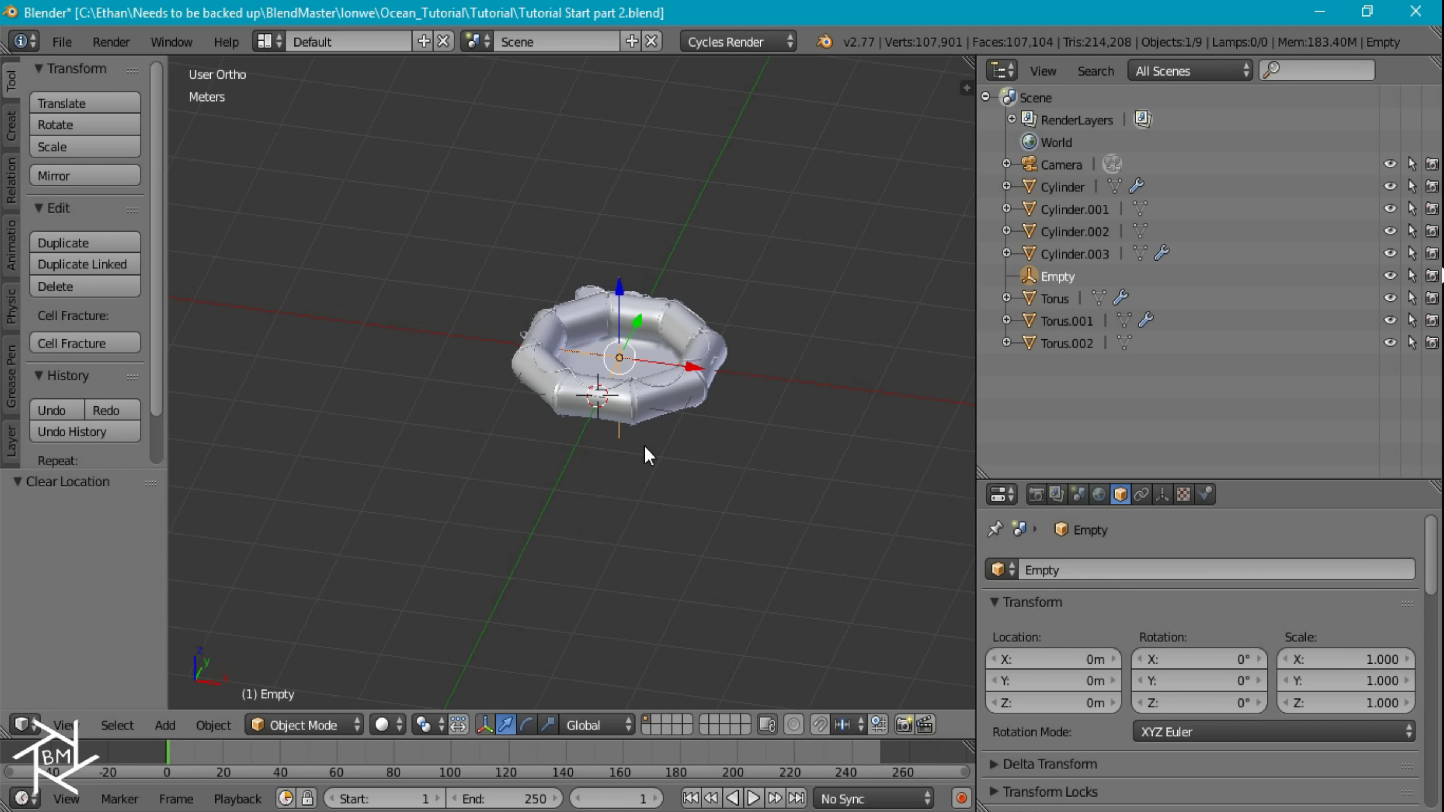
Select all raft parts together in wireframe and parent them to the empty with Object (Keep Transform).
scroll(710, 307, up, 4)
middle_drag(782, 380, 544, 445)
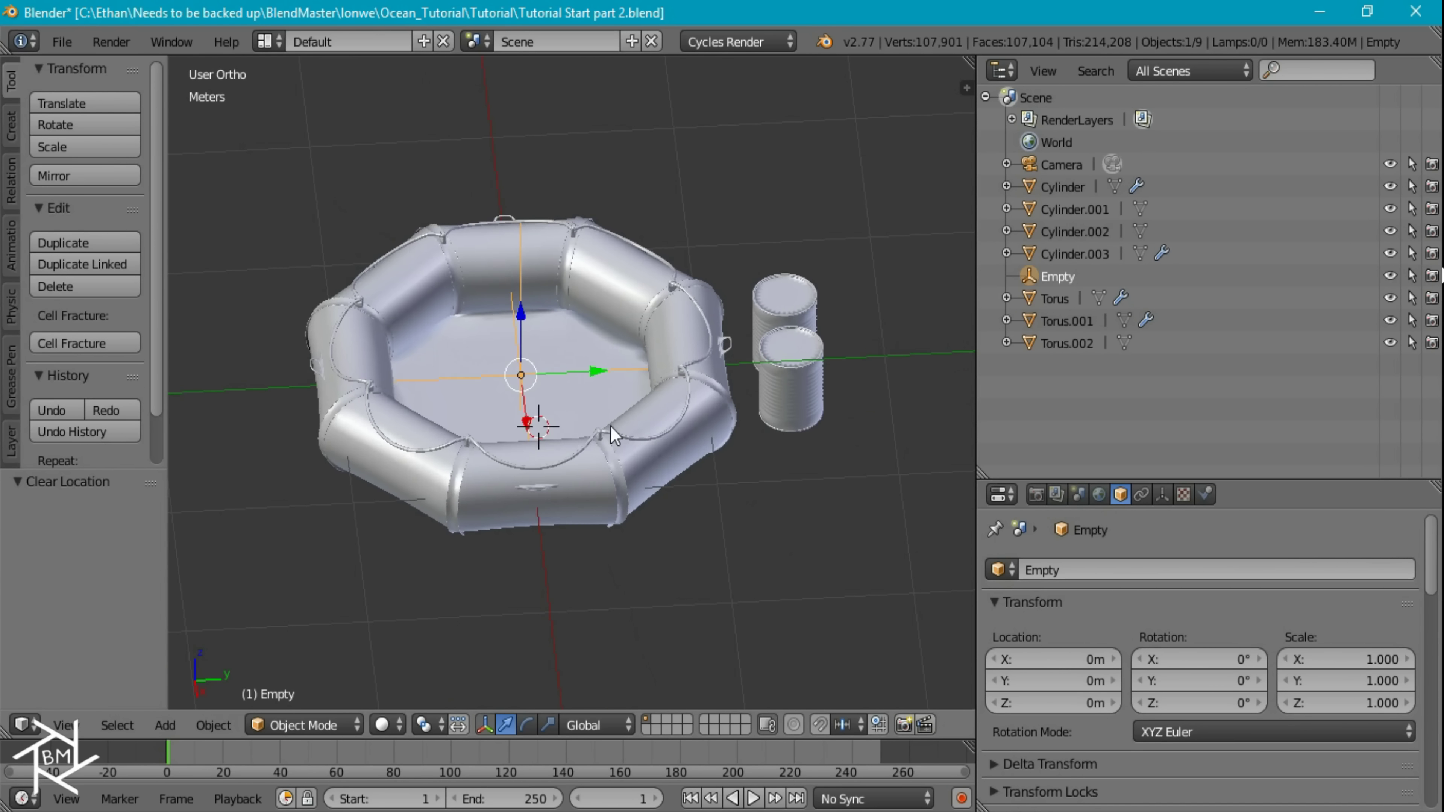
key(z)
scroll(626, 421, down, 3)
middle_drag(644, 411, 651, 455)
key(b)
drag(653, 473, 417, 230)
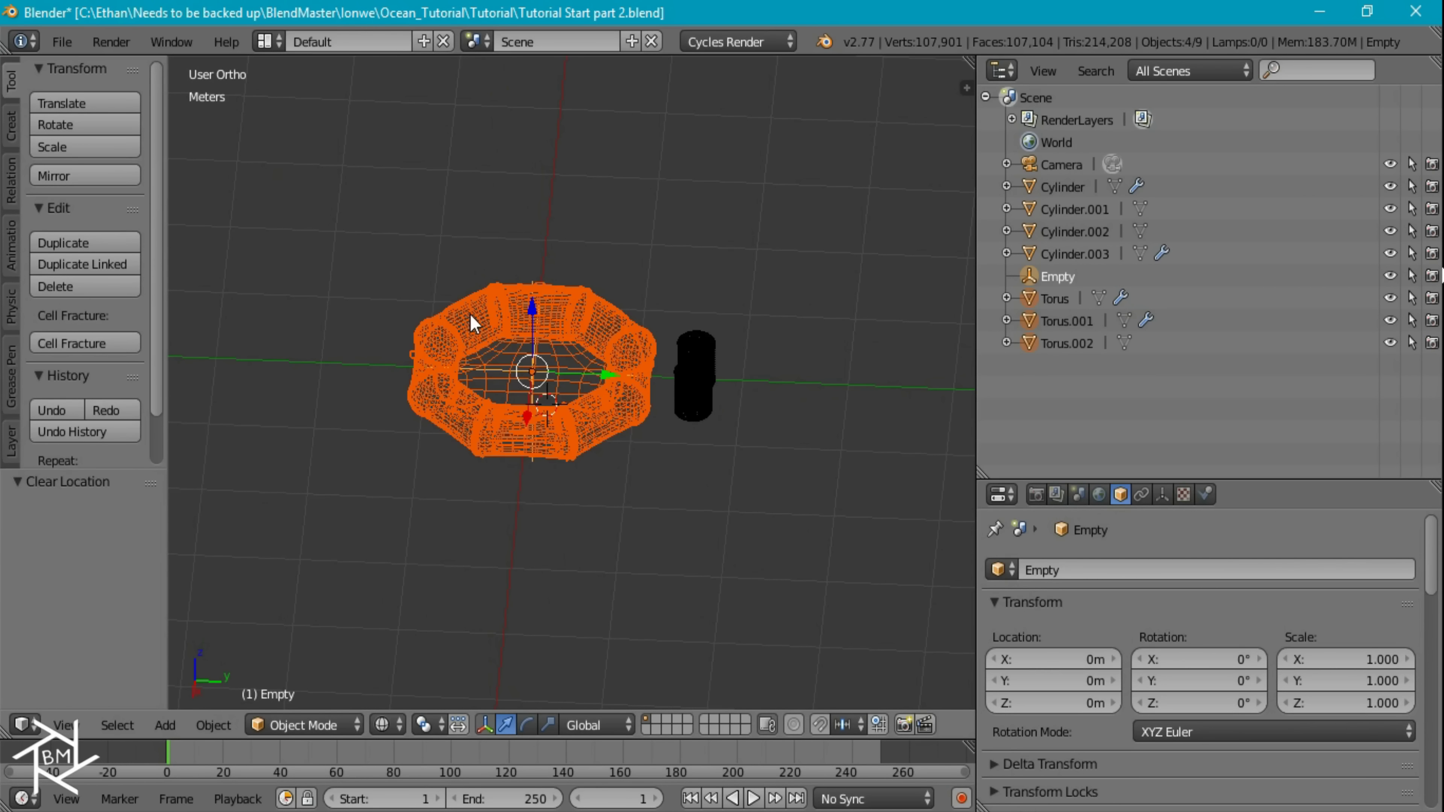
key(ctrl+p)
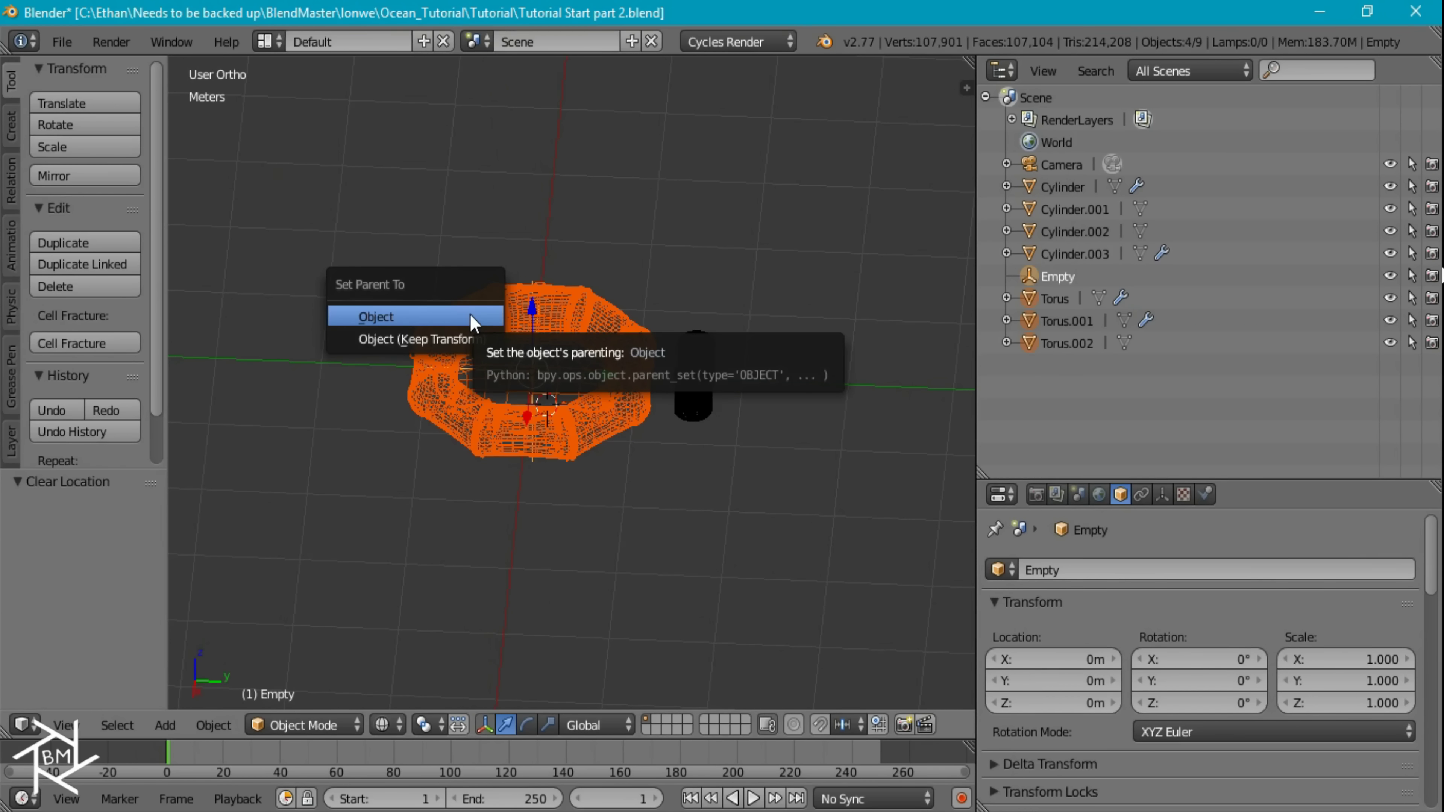
click(472, 339)
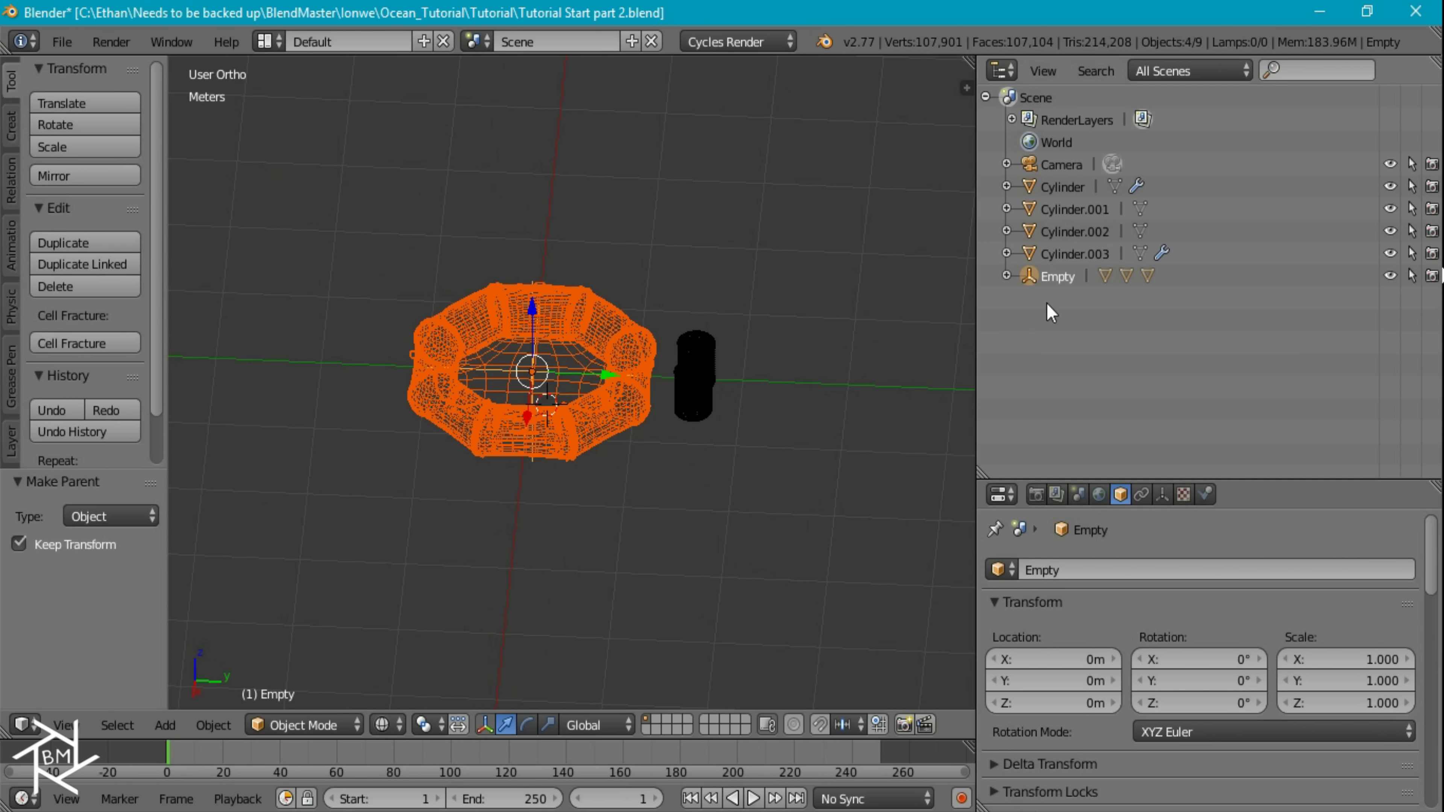
click(1055, 277)
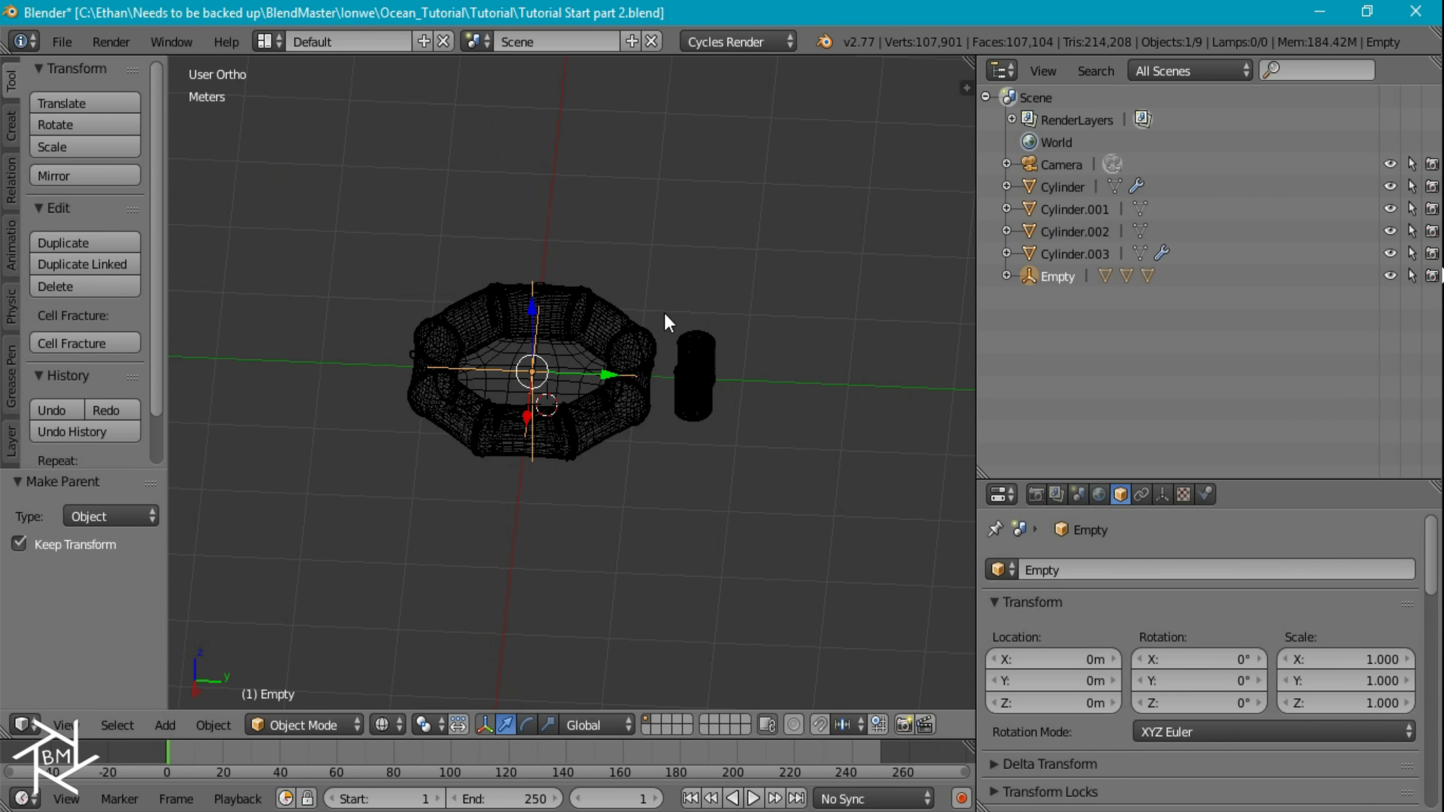
key(g)
key(Escape)
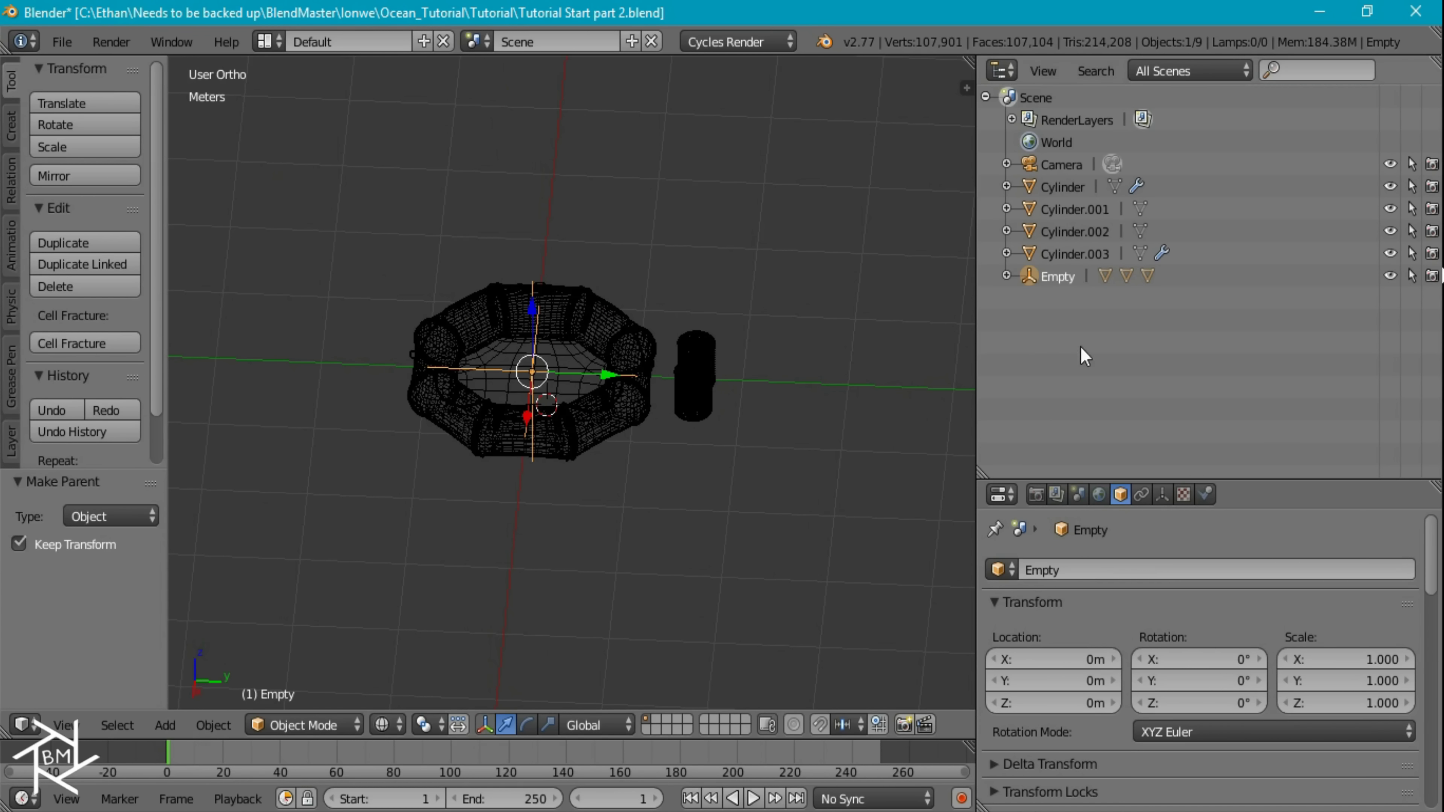
Rename the parent empty as Boat.
double_click(1060, 276)
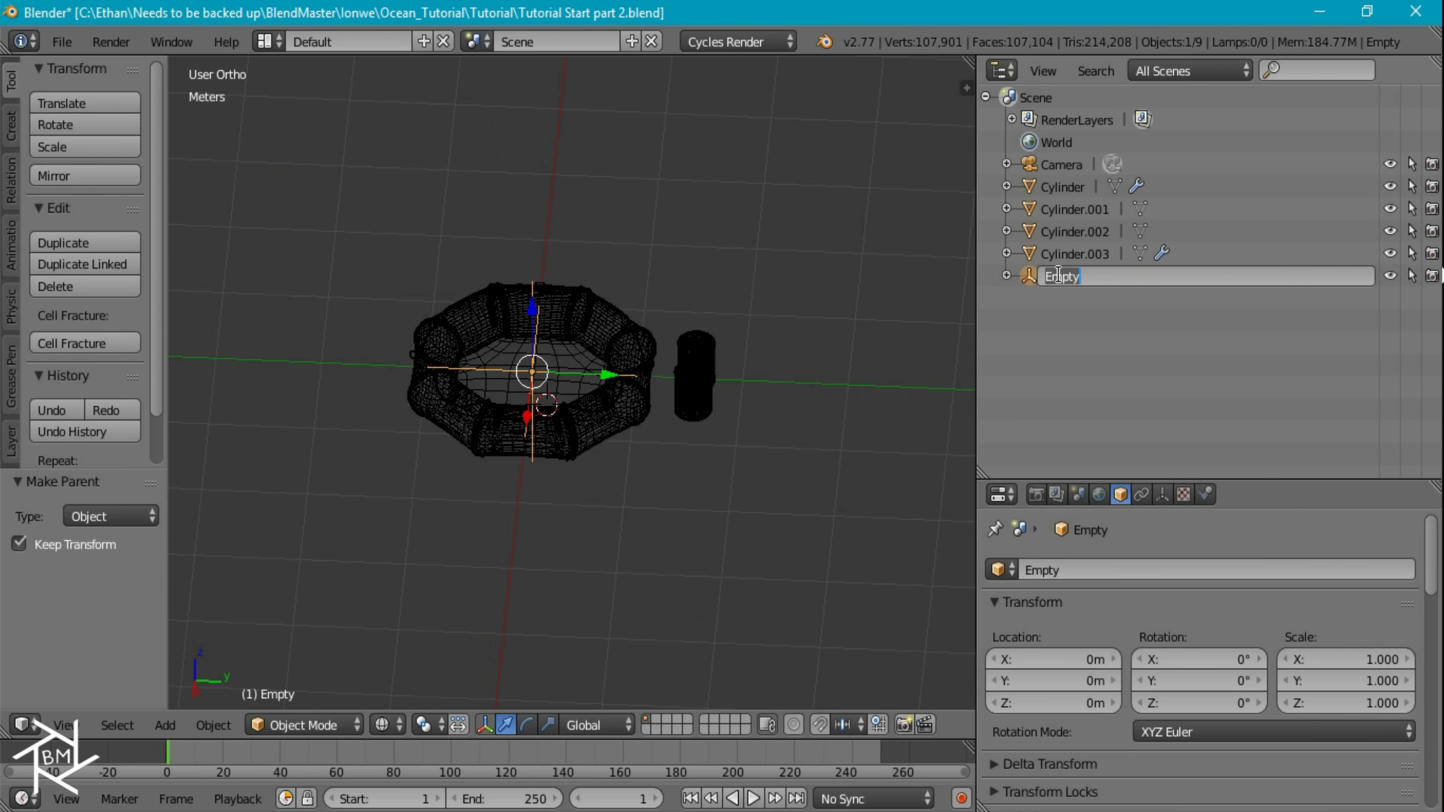
text(Loat)
key(Return)
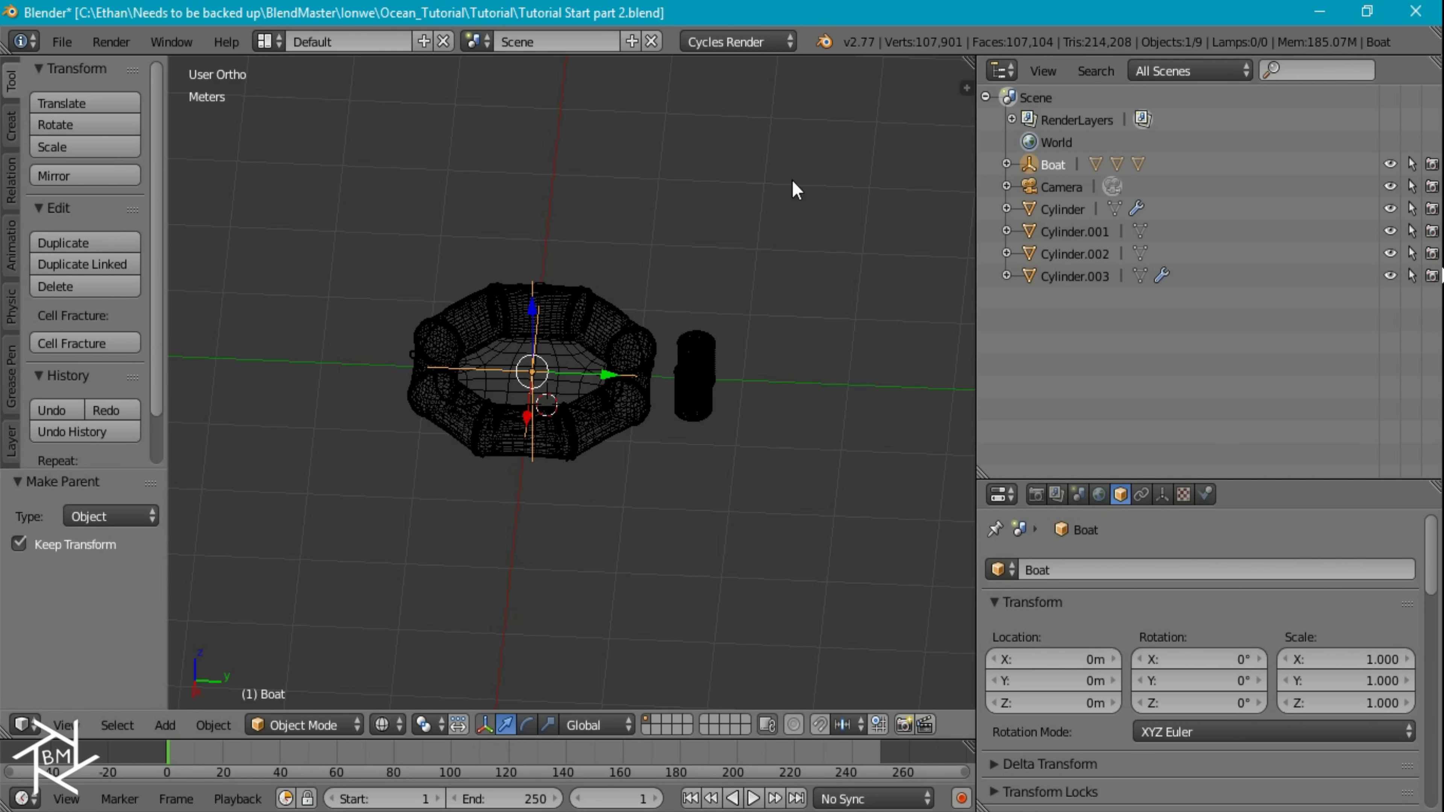
Return to solid shading and join the front can's rims with its body, keeping the body as the active object.
click(699, 381)
middle_drag(748, 380, 721, 378)
right_click(633, 443)
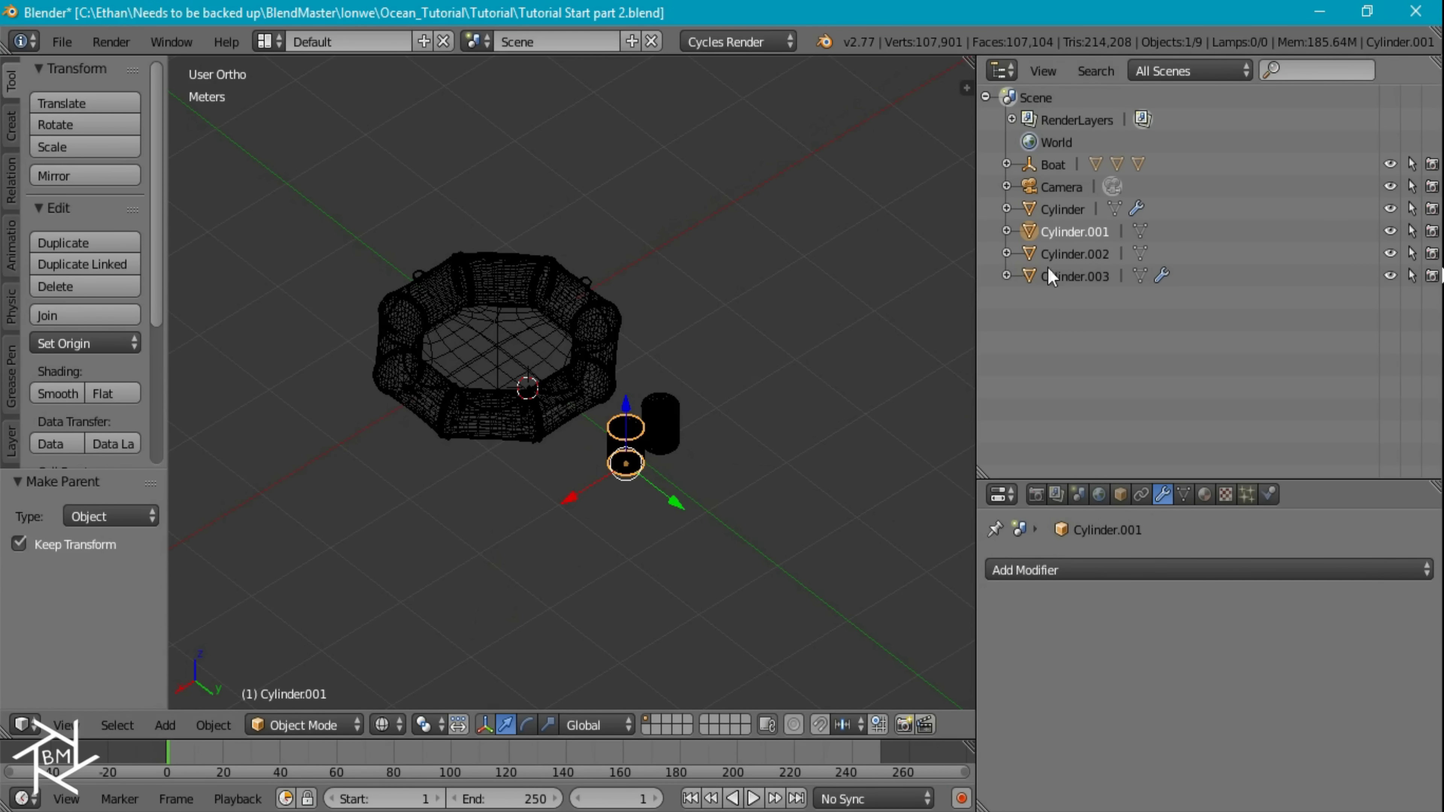
key(z)
scroll(715, 353, up, 6)
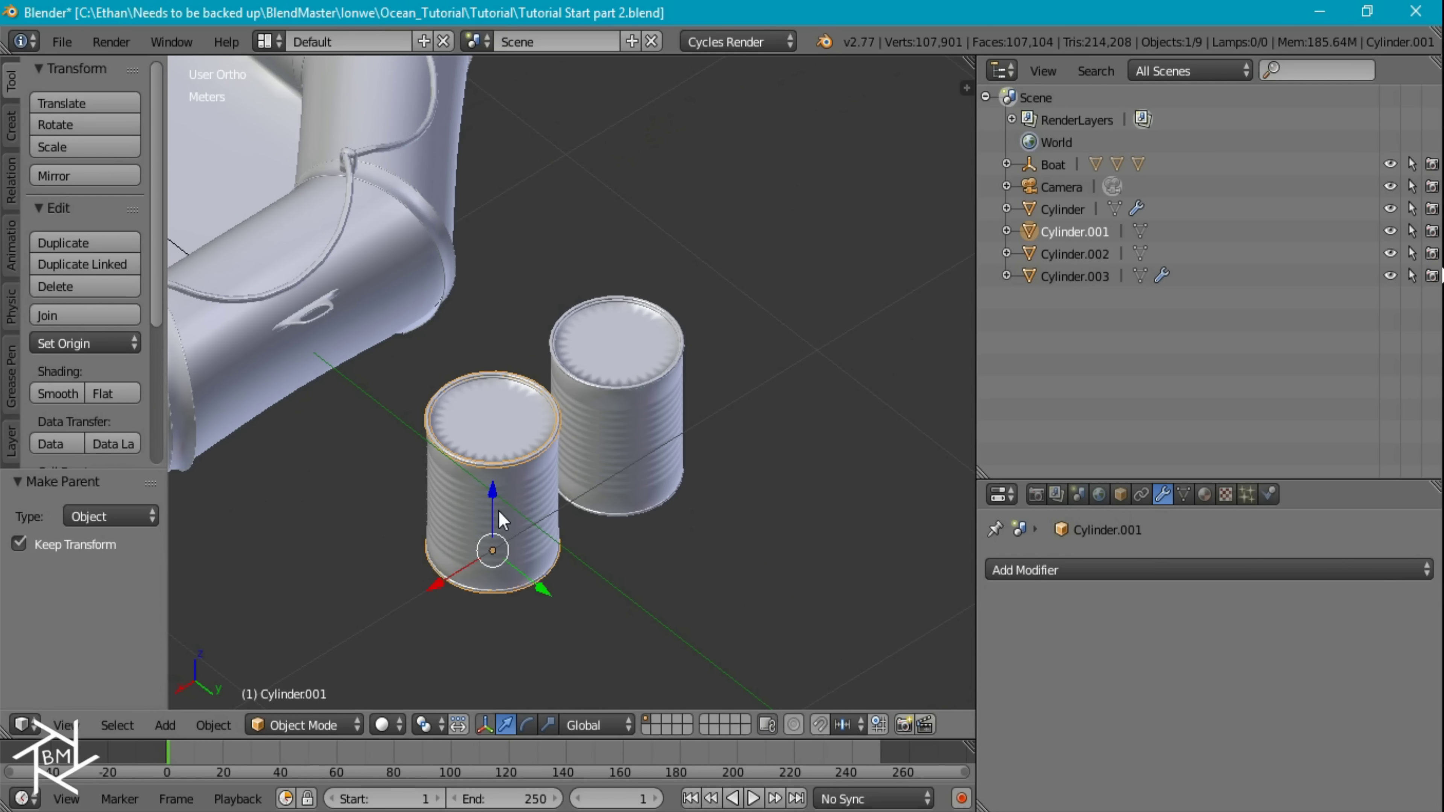
shift+right_click(500, 511)
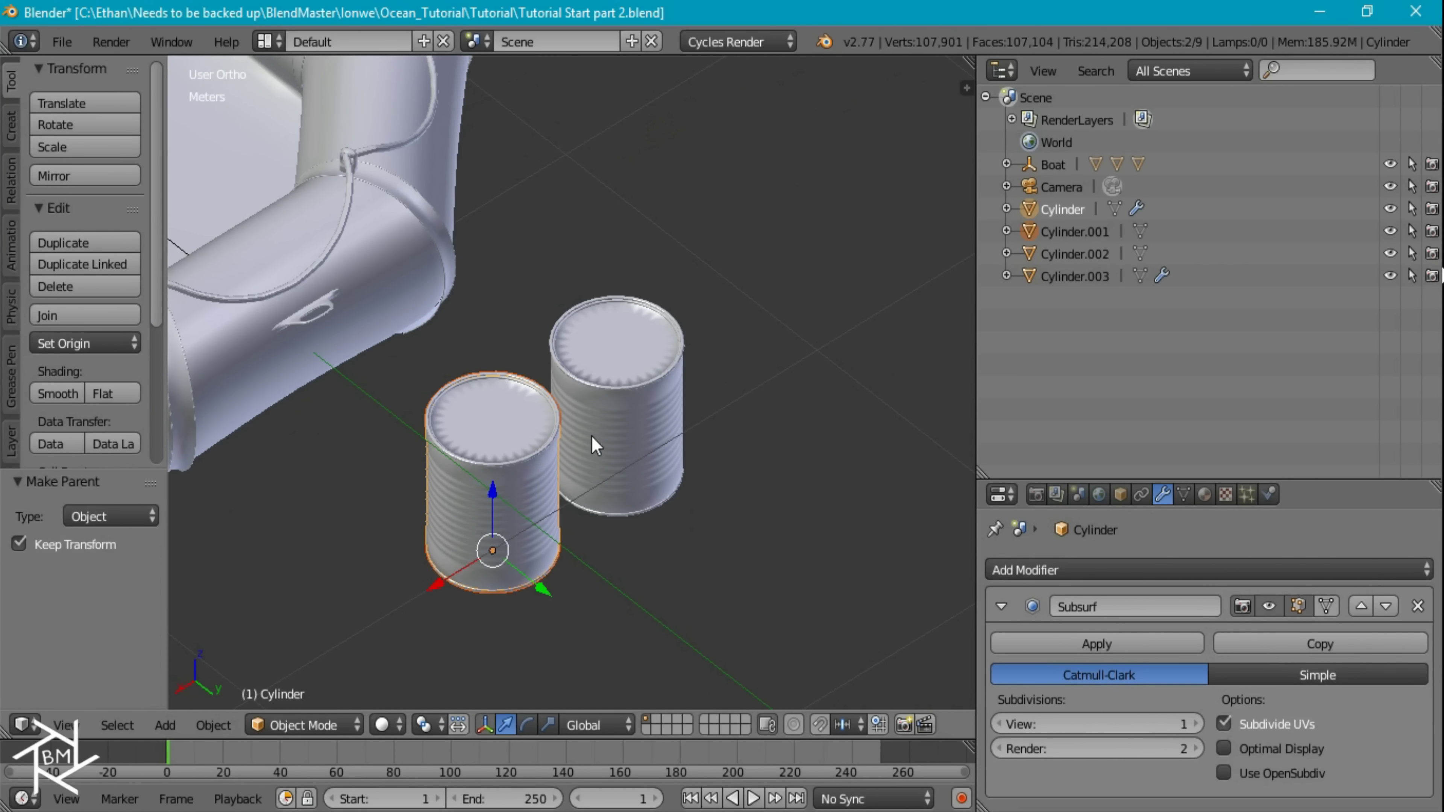
key(ctrl+j)
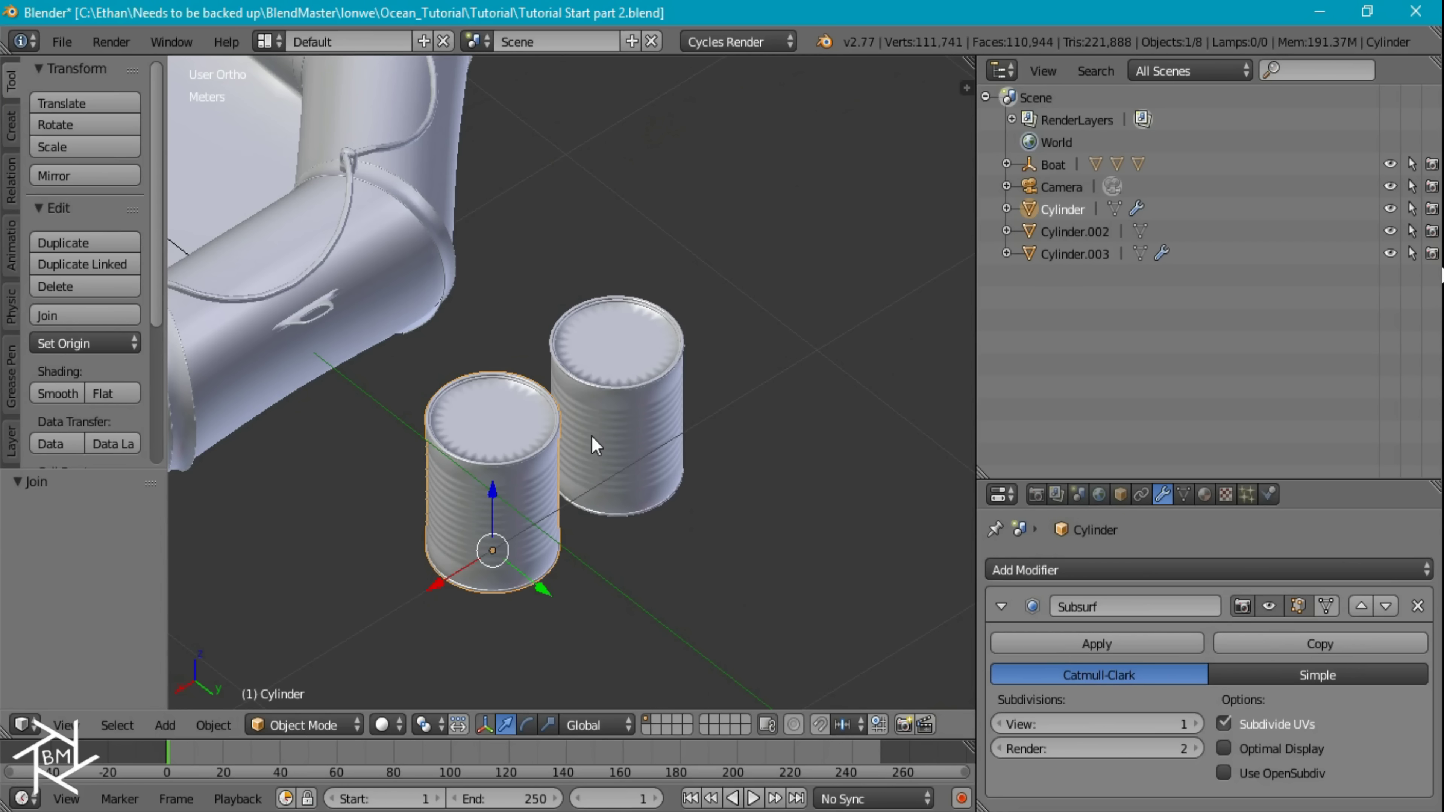
Join the rear can's body and rims into one object, with the rims as the active object.
right_click(646, 381)
shift+right_click(644, 380)
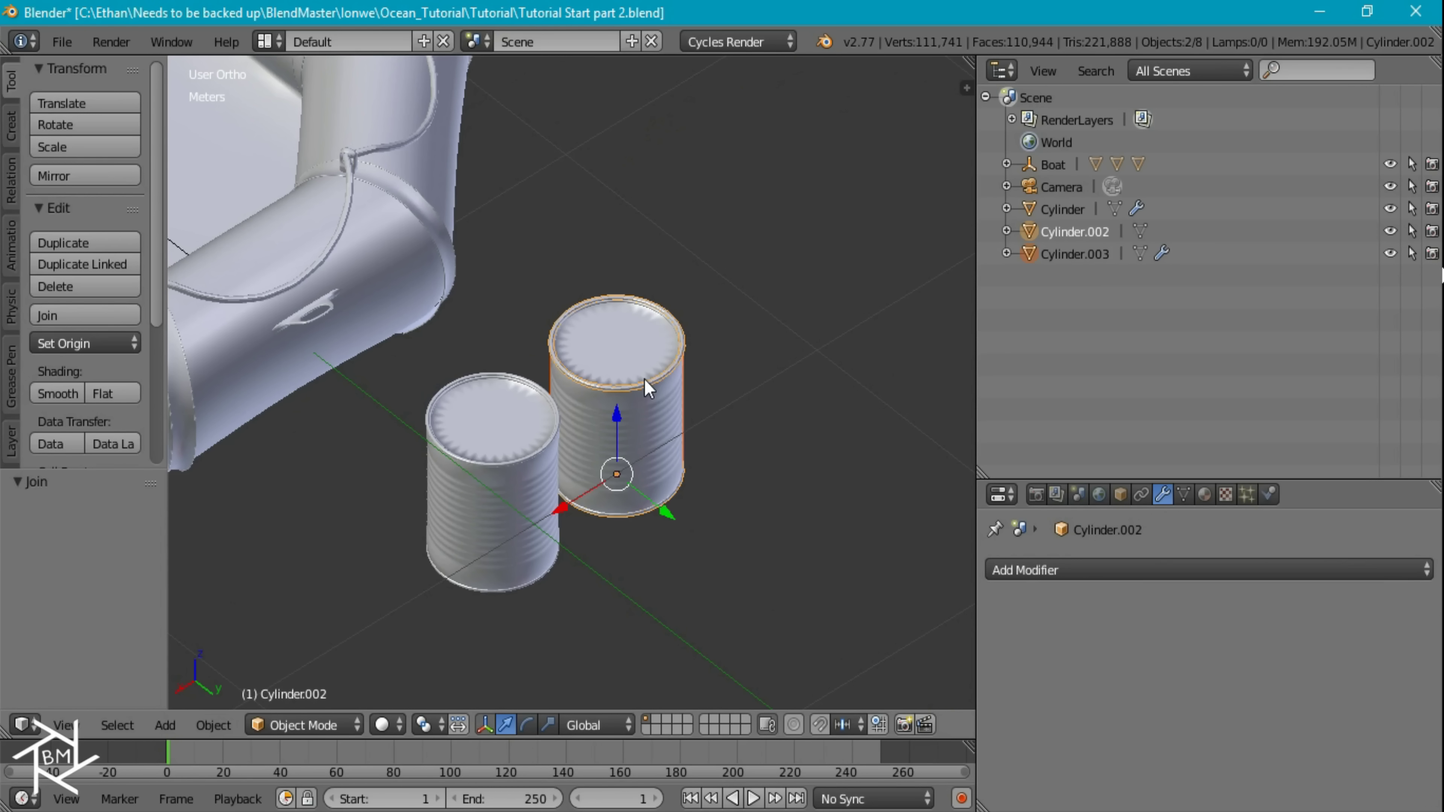
key(ctrl+j)
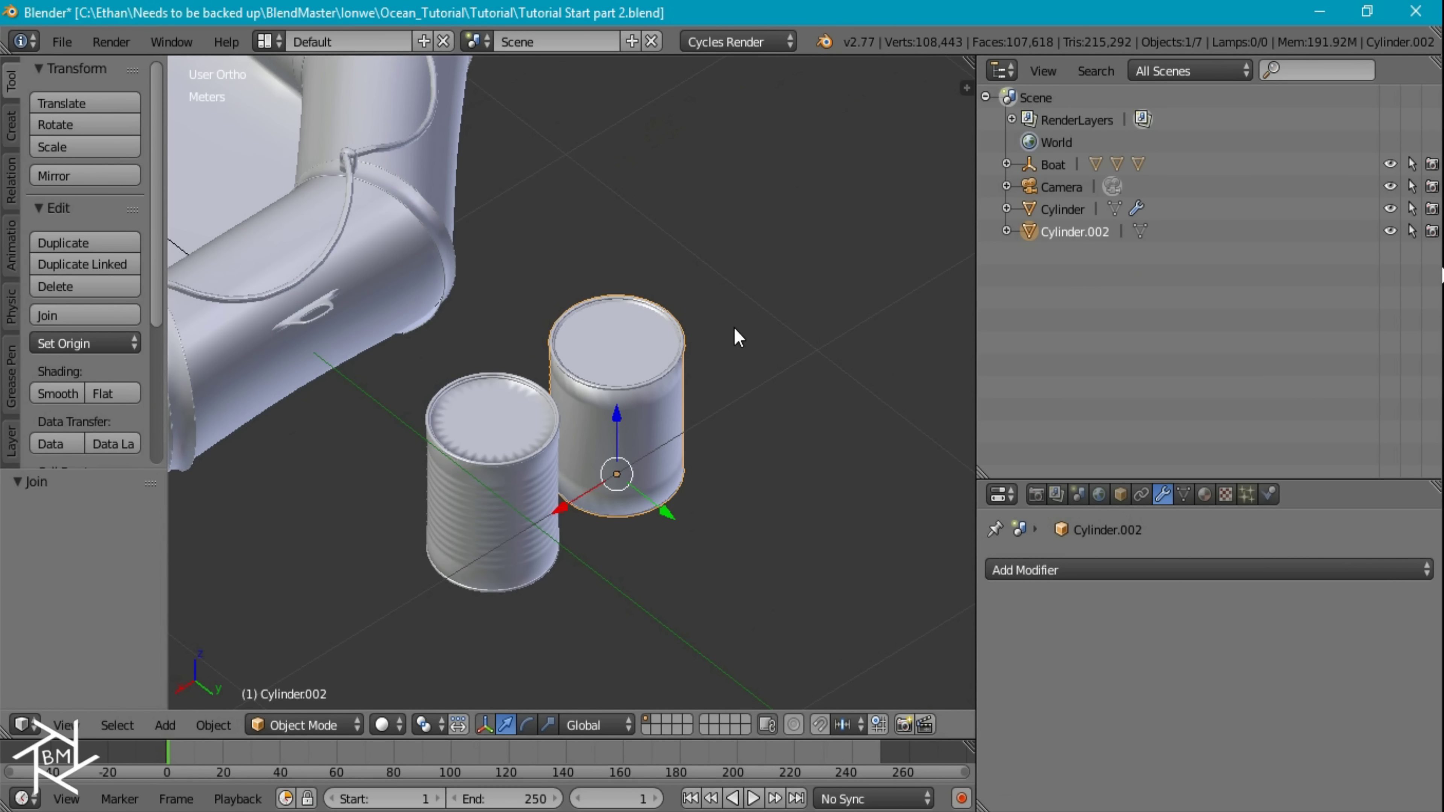
Switch to the empty second layer and snap the 3D cursor to the scene centre.
scroll(737, 336, down, 5)
middle_drag(738, 336, 610, 584)
click(657, 718)
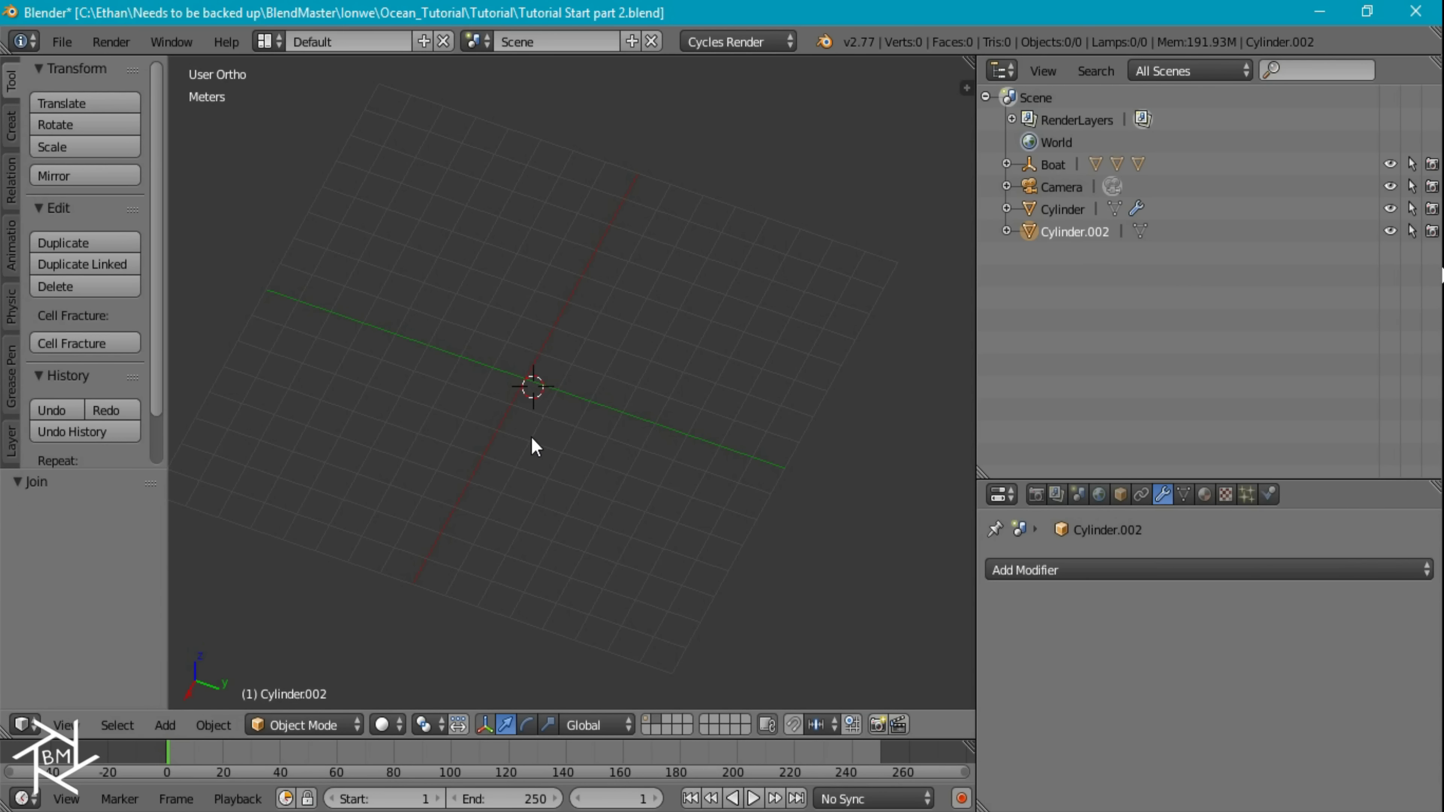
key(shift+s)
click(480, 534)
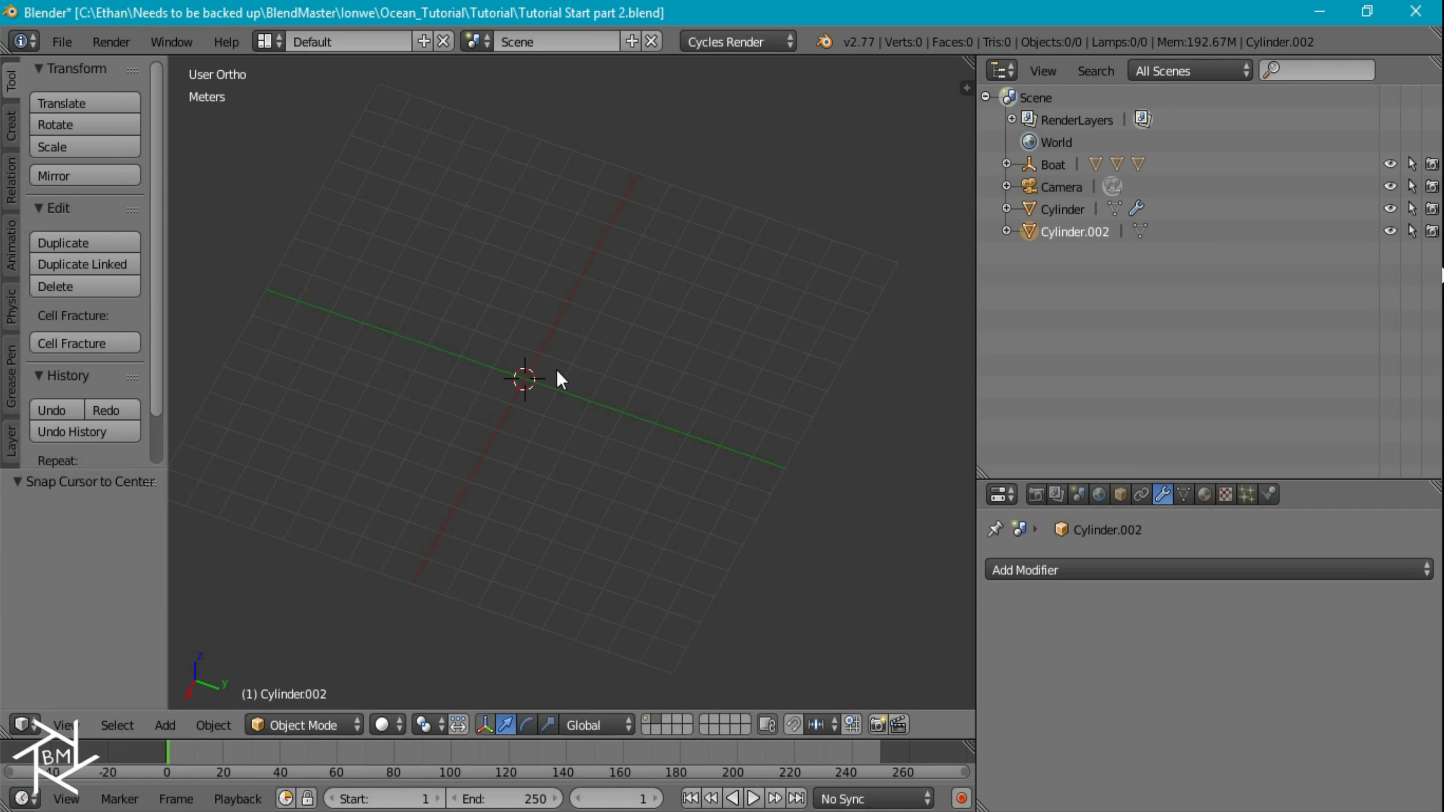
Add a plane mesh at the scene centre and scale it by 10.
middle_drag(588, 477, 575, 414)
key(shift+a)
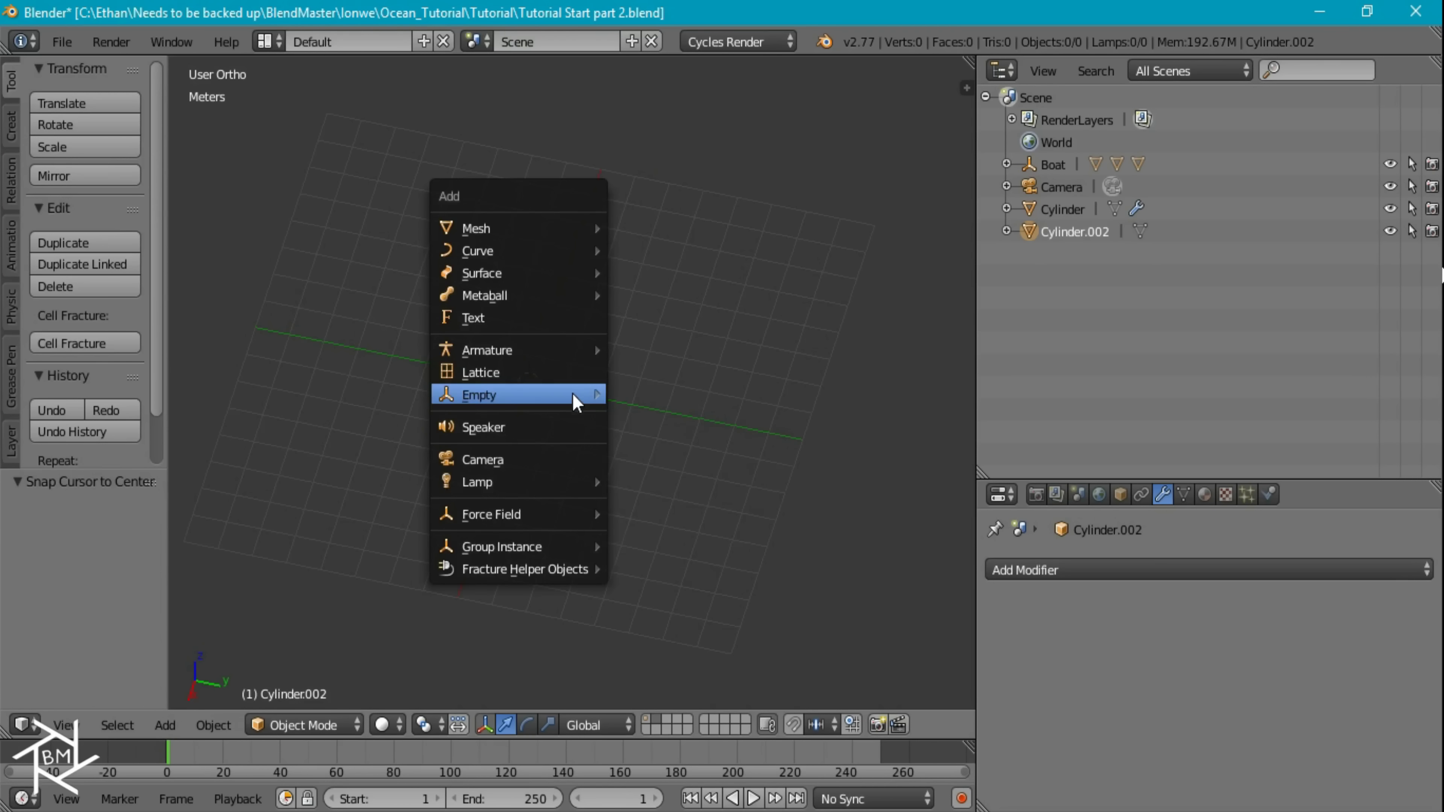
mouse_move(591, 233)
click(667, 232)
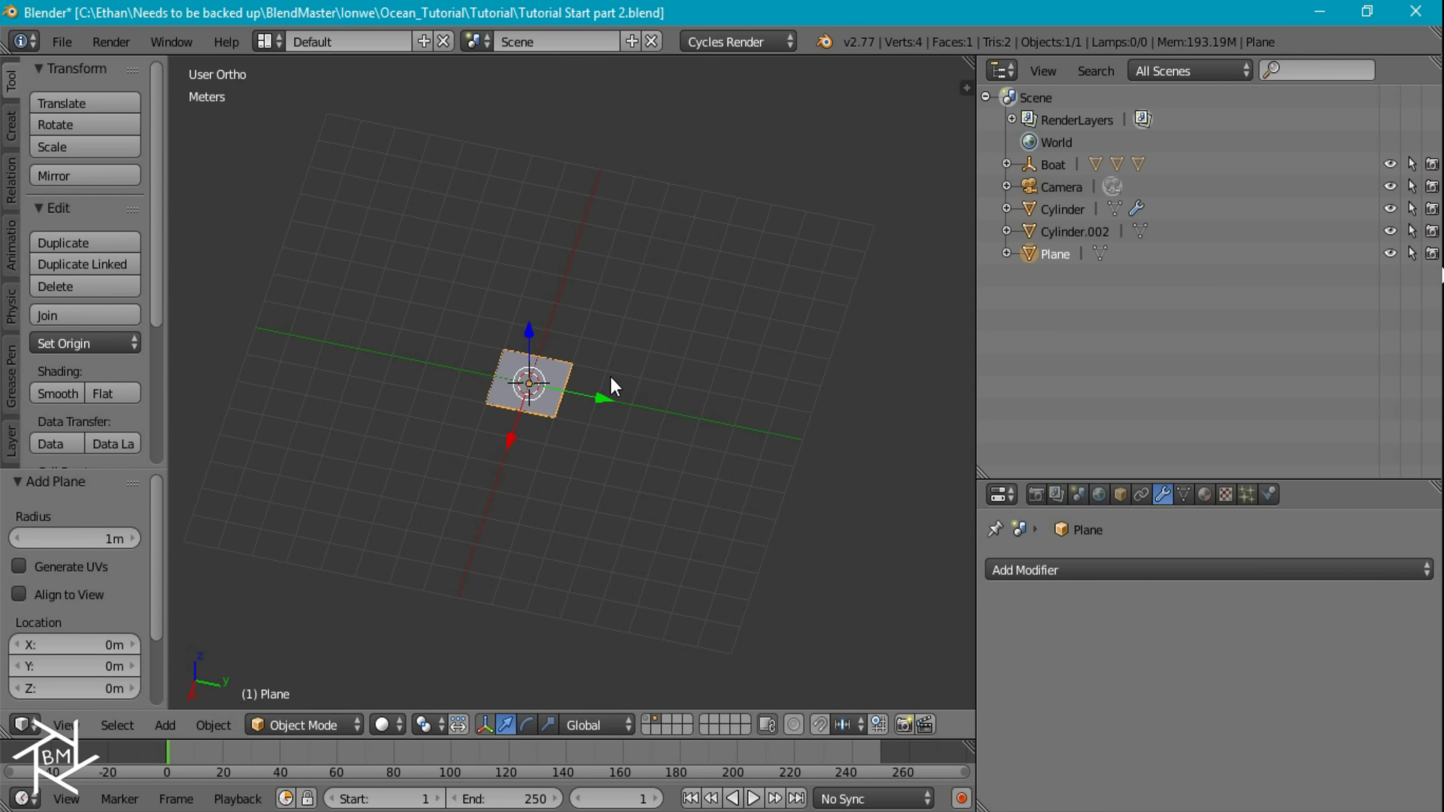
text(s)
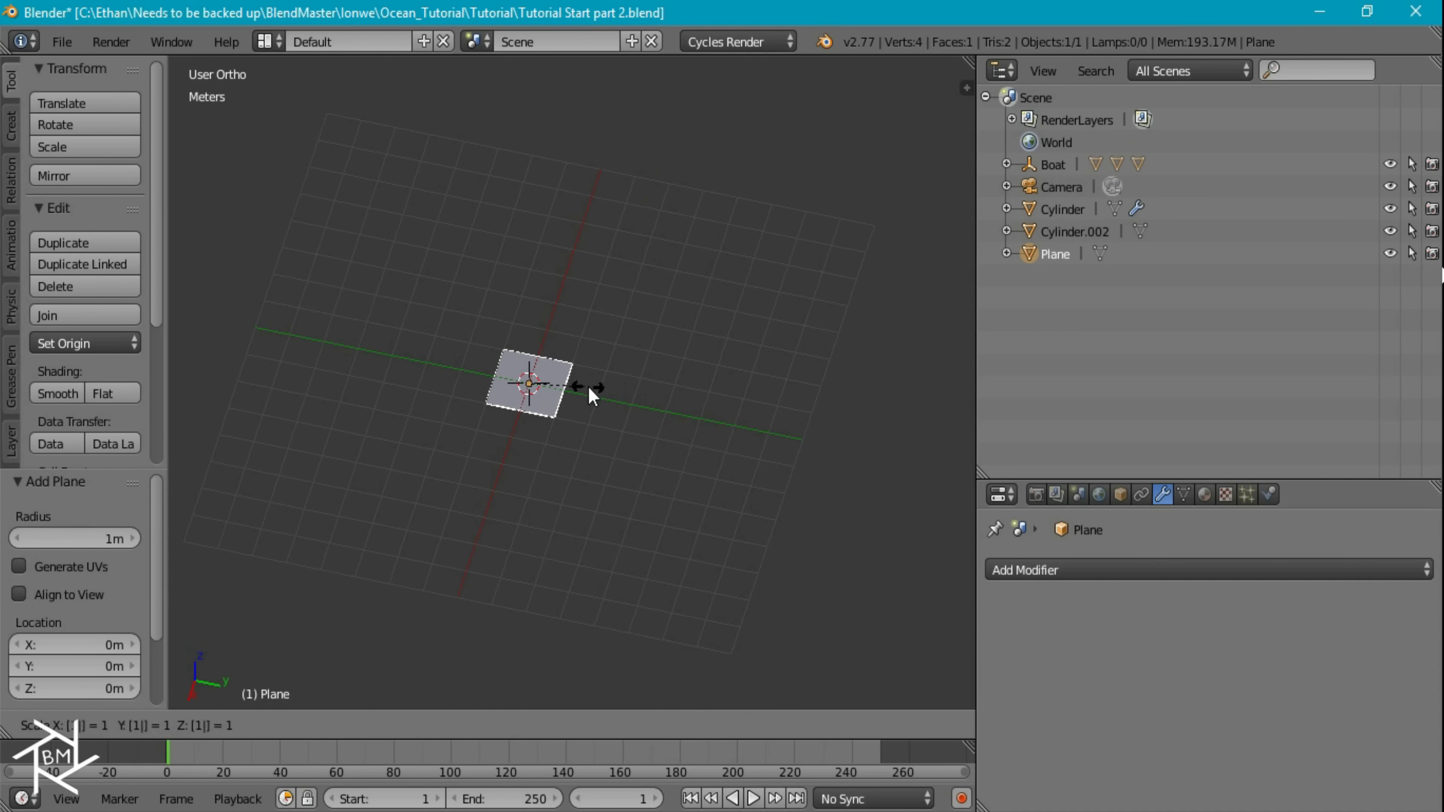
text(10)
key(Return)
Subdivide the plane's mesh with 10 cuts, and subdivide it again with 1 cut.
key(Tab)
scroll(609, 384, down, 5)
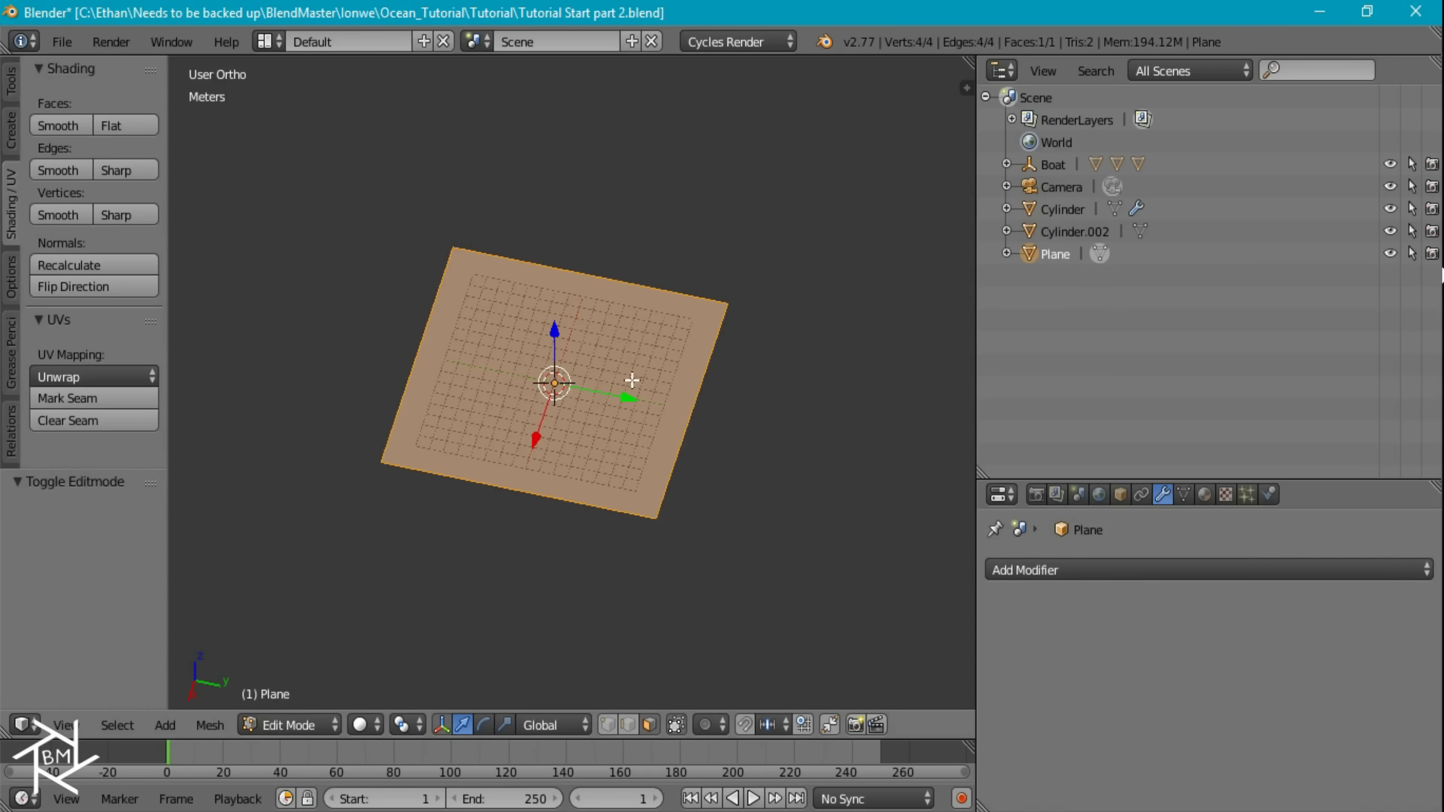
key(w)
click(574, 284)
drag(74, 539, 114, 538)
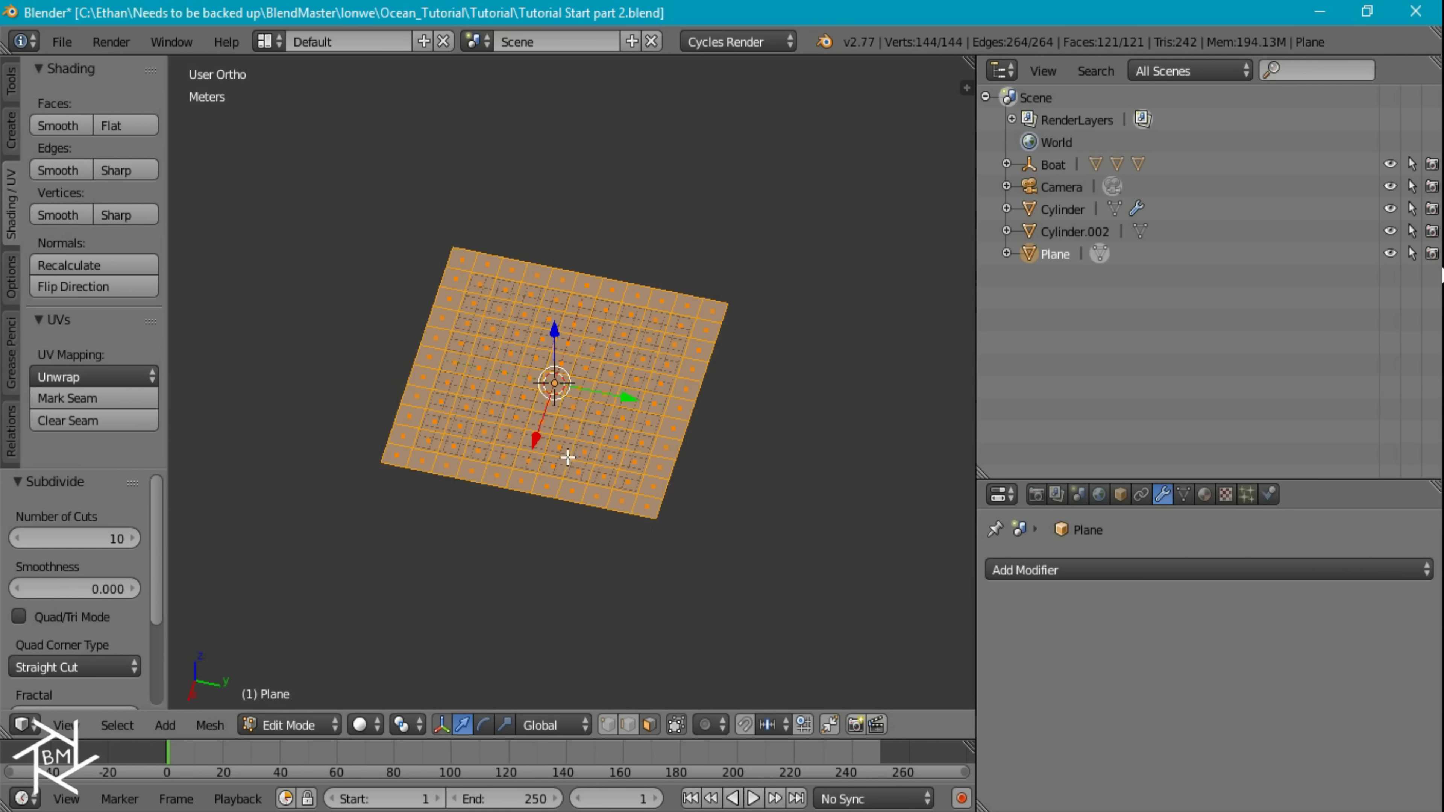
key(w)
click(538, 283)
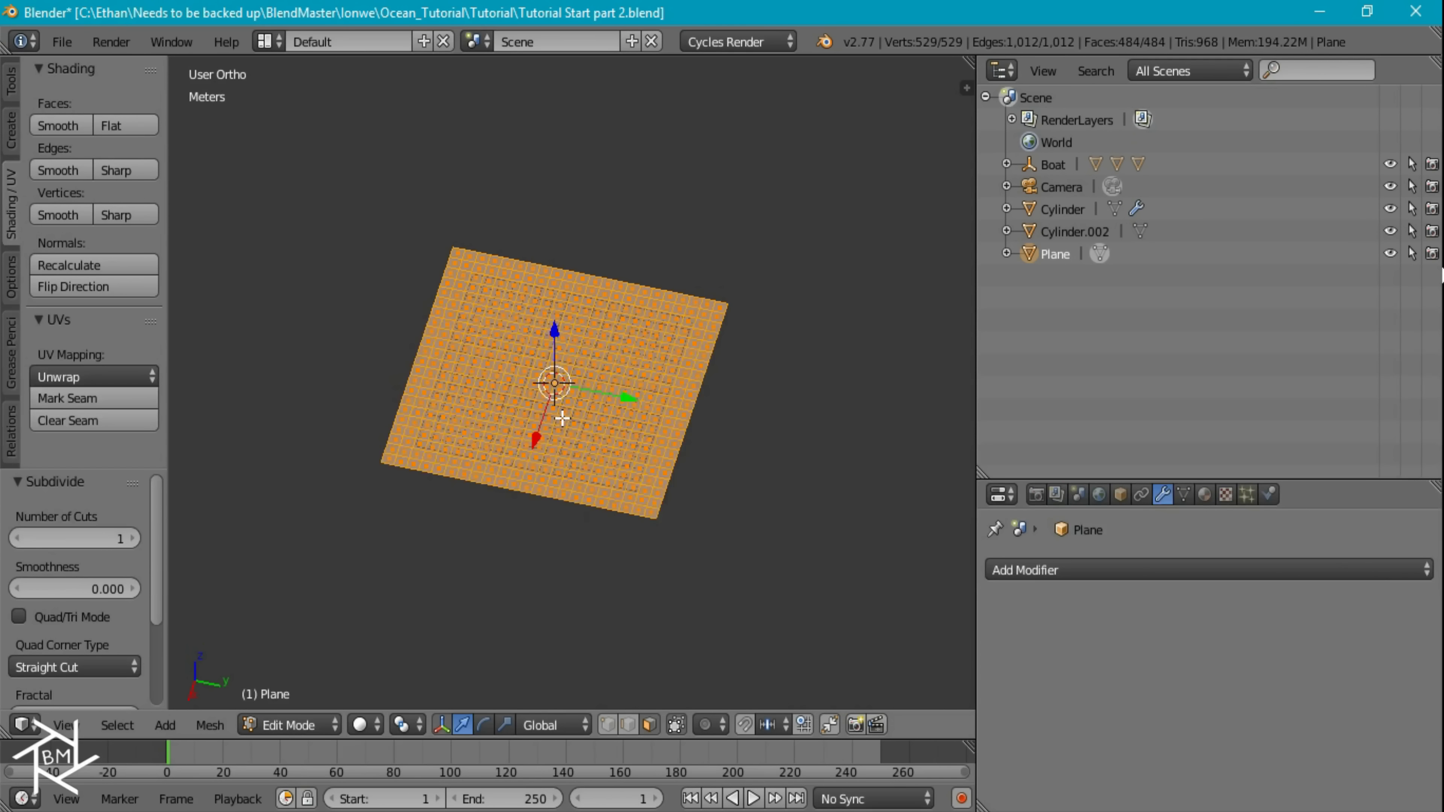
scroll(561, 419, up, 5)
middle_drag(589, 520, 628, 595)
scroll(661, 569, down, 2)
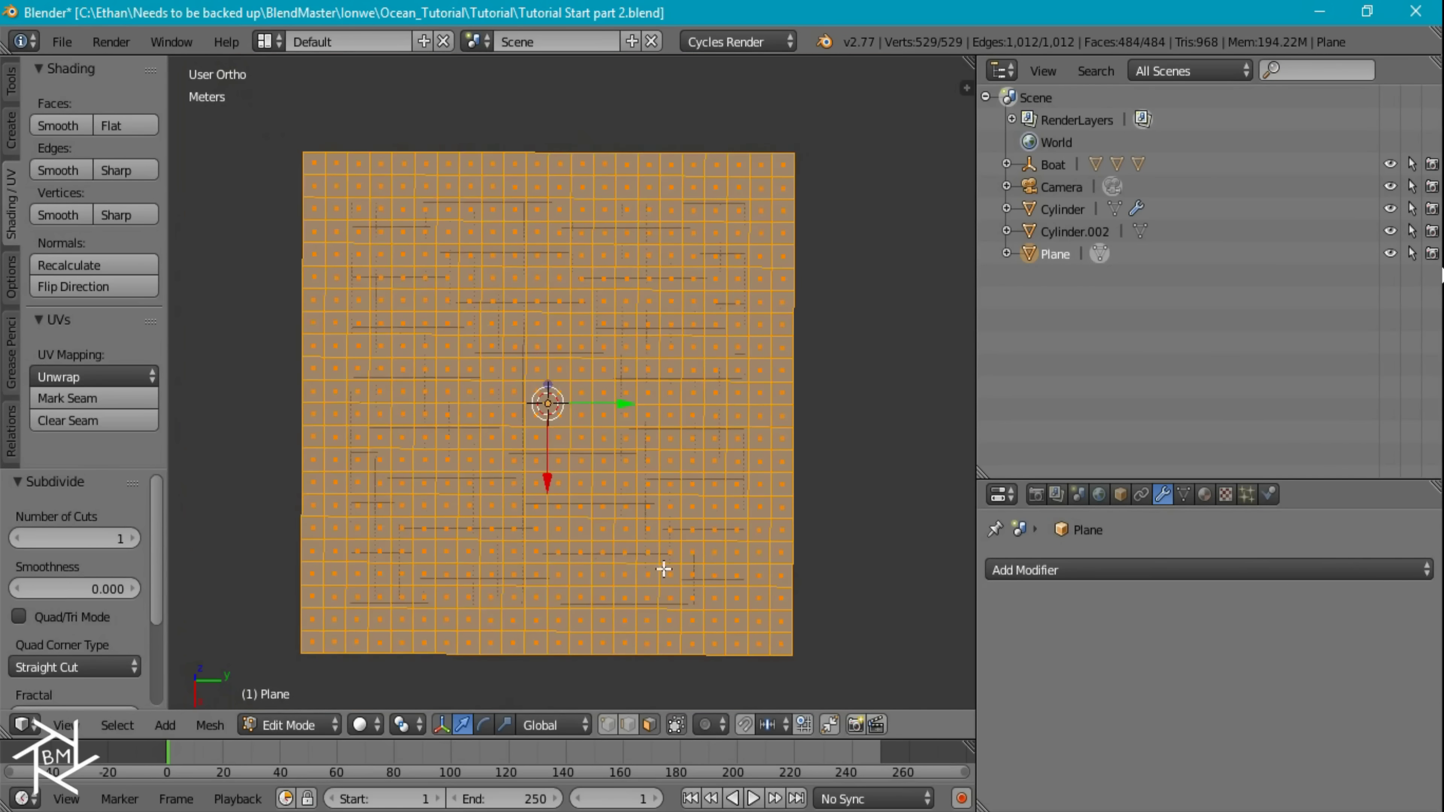
Leave mesh editing and add a Subdivision Surface modifier to the plane.
key(Tab)
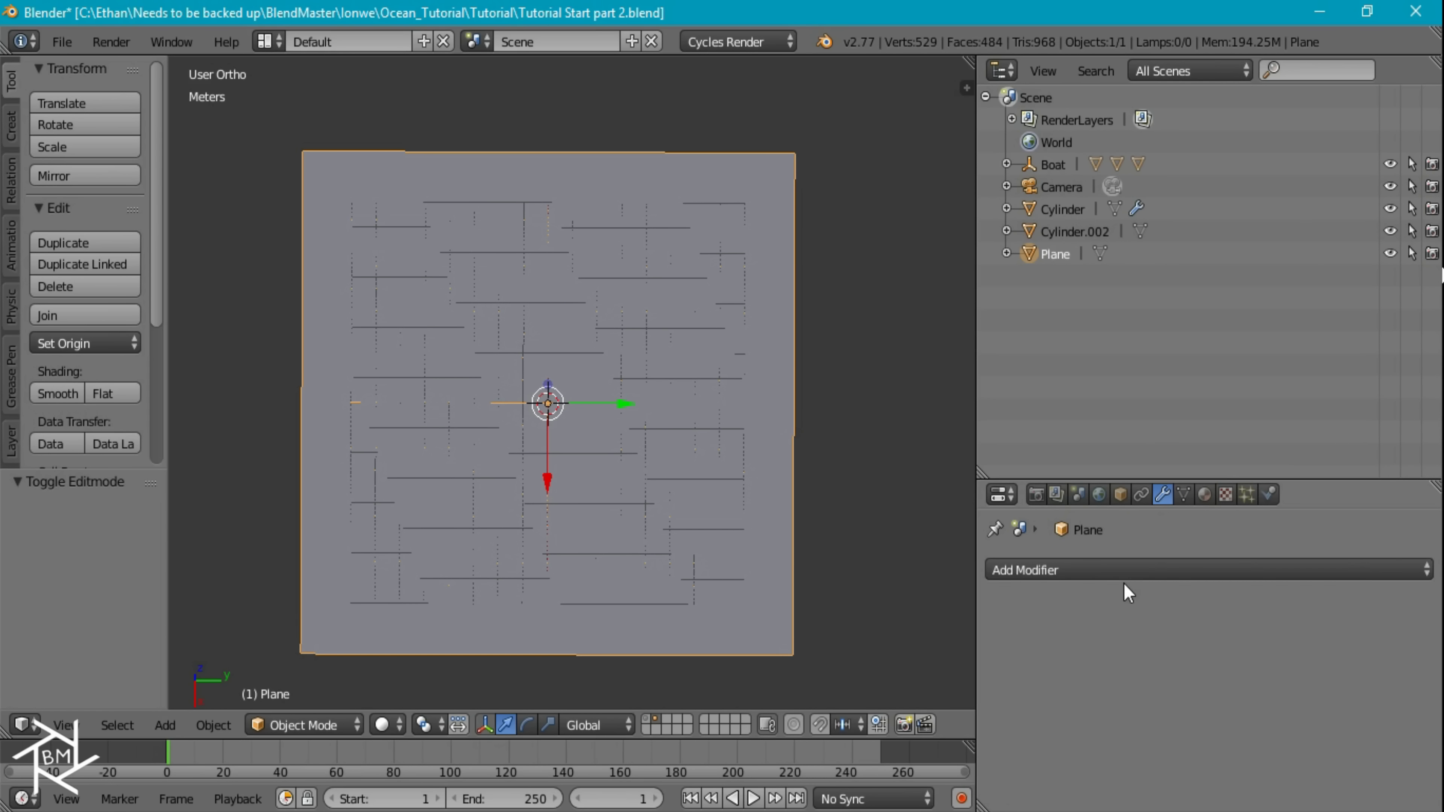
click(1128, 571)
click(1094, 496)
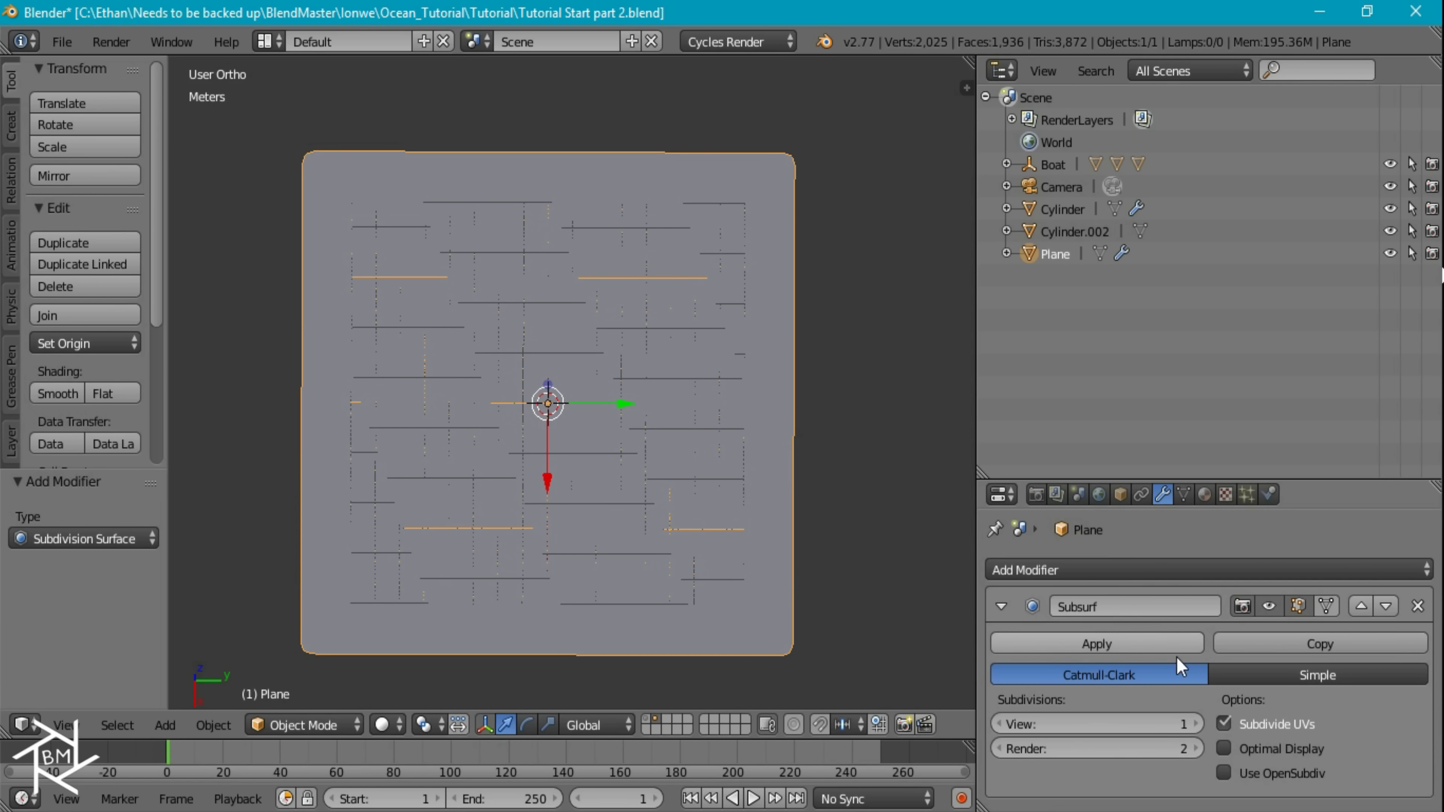
click(1001, 606)
Add a Displace modifier to the plane and give it a new texture named Big.
click(1070, 574)
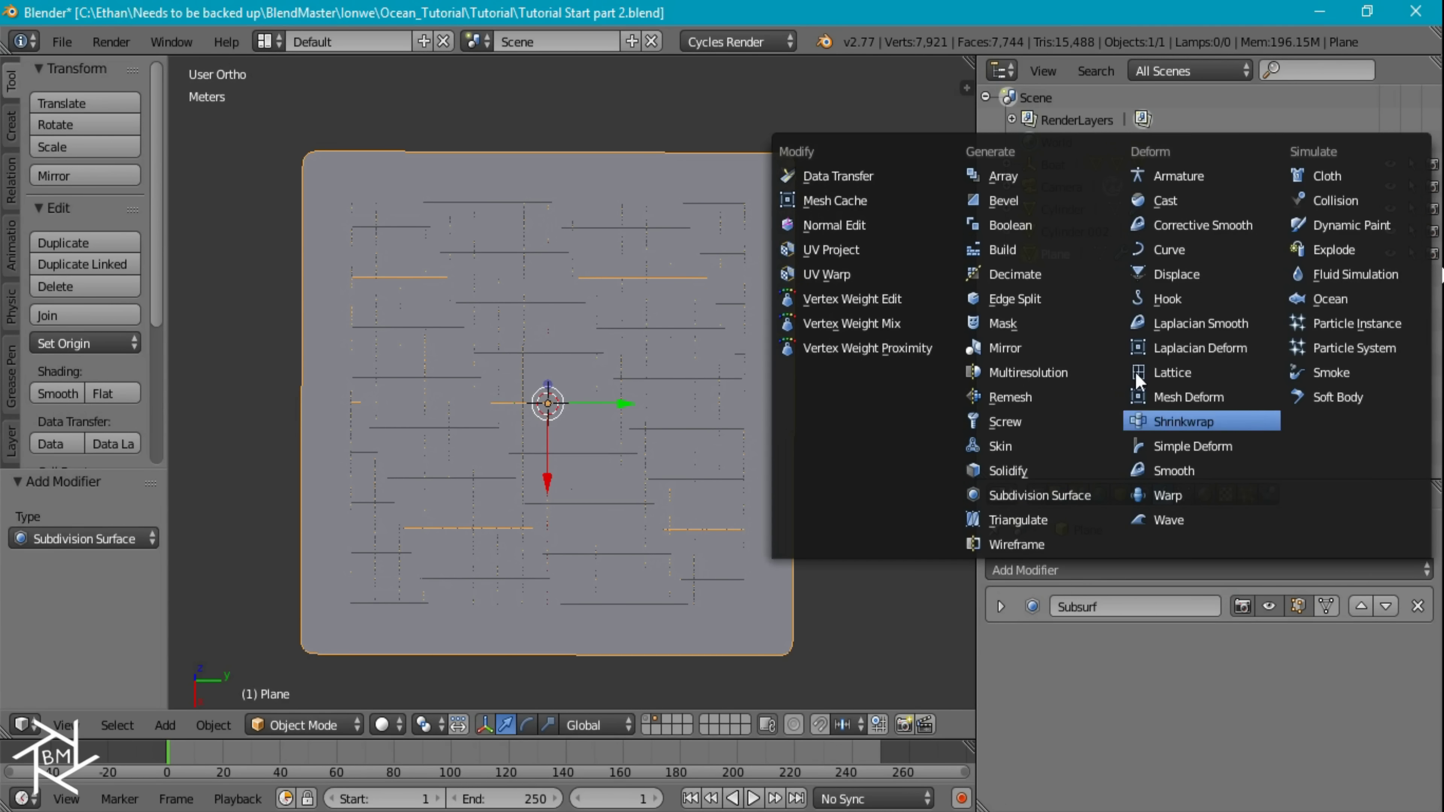
click(1177, 279)
scroll(1160, 648, down, 3)
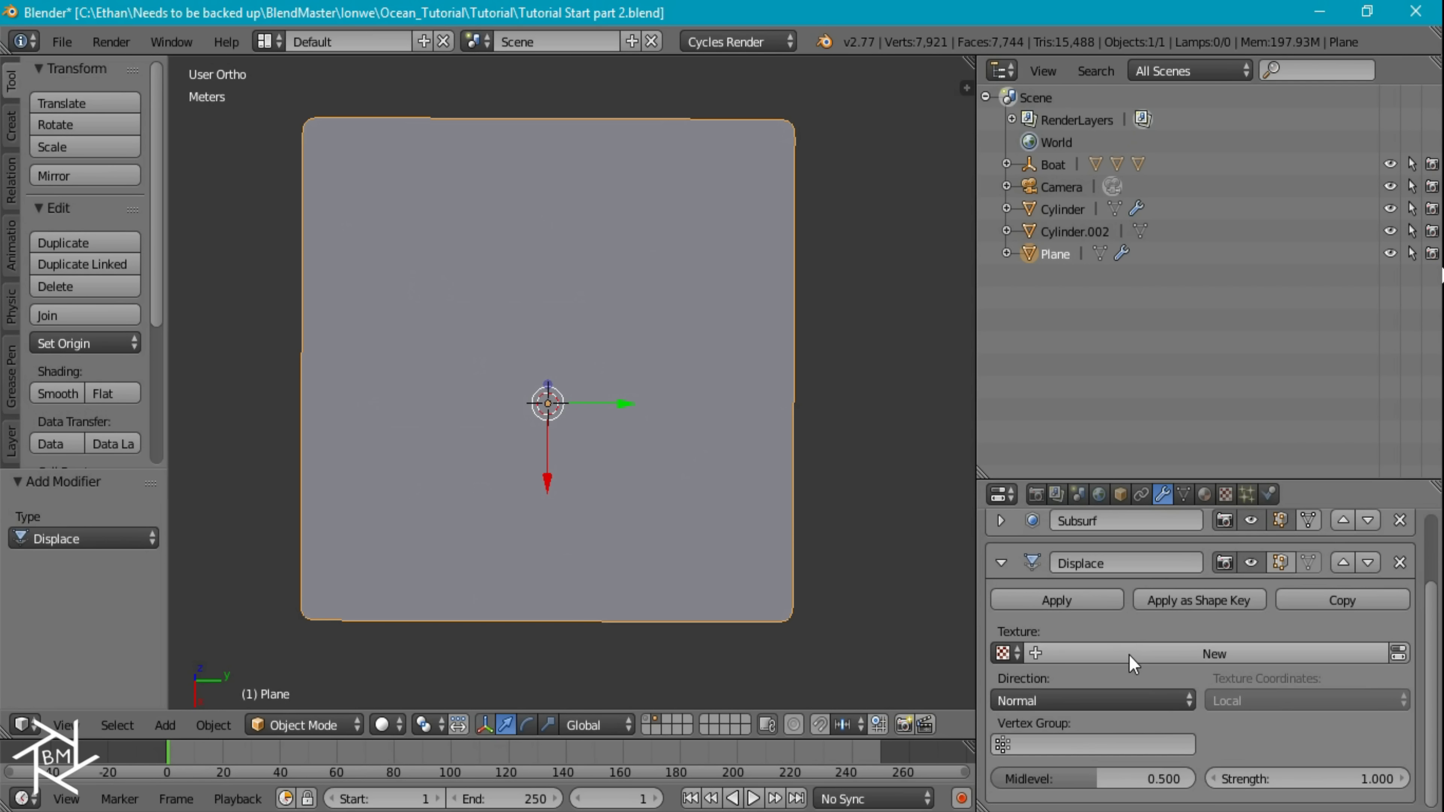
click(1165, 654)
click(1114, 654)
text(Big)
key(Return)
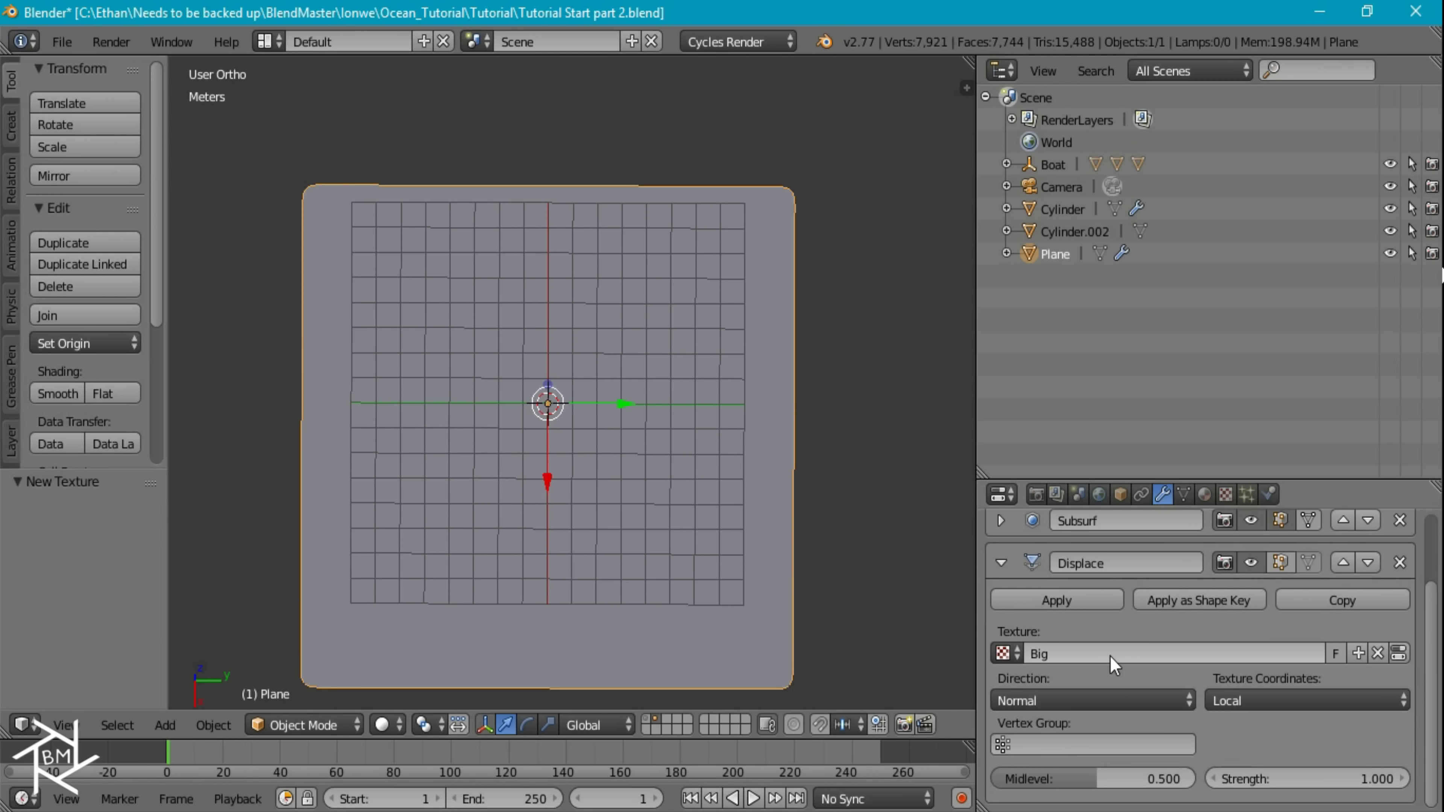
Set the Big texture's type to Voronoi with a noise size of 1.5.
click(1228, 494)
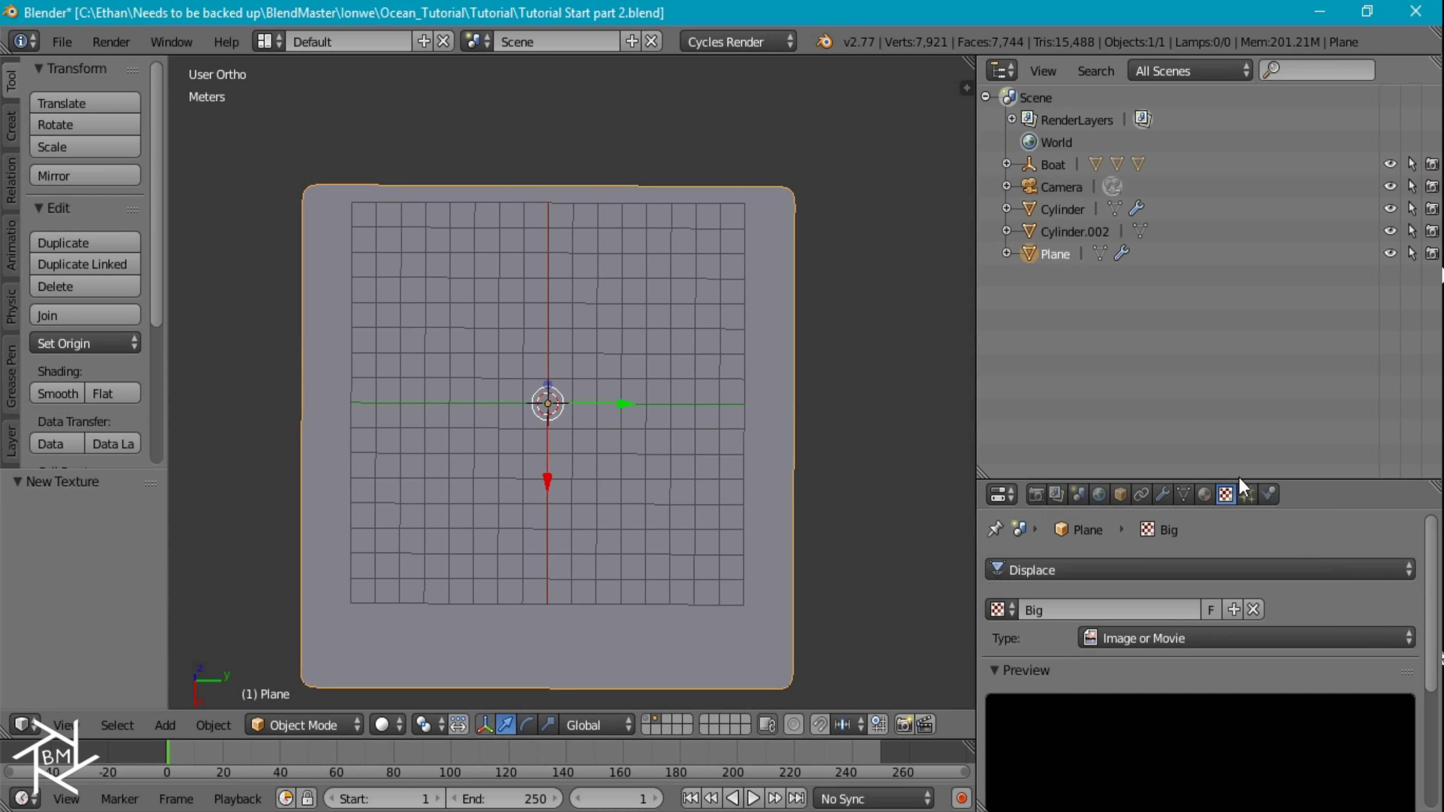
drag(1222, 480, 1222, 283)
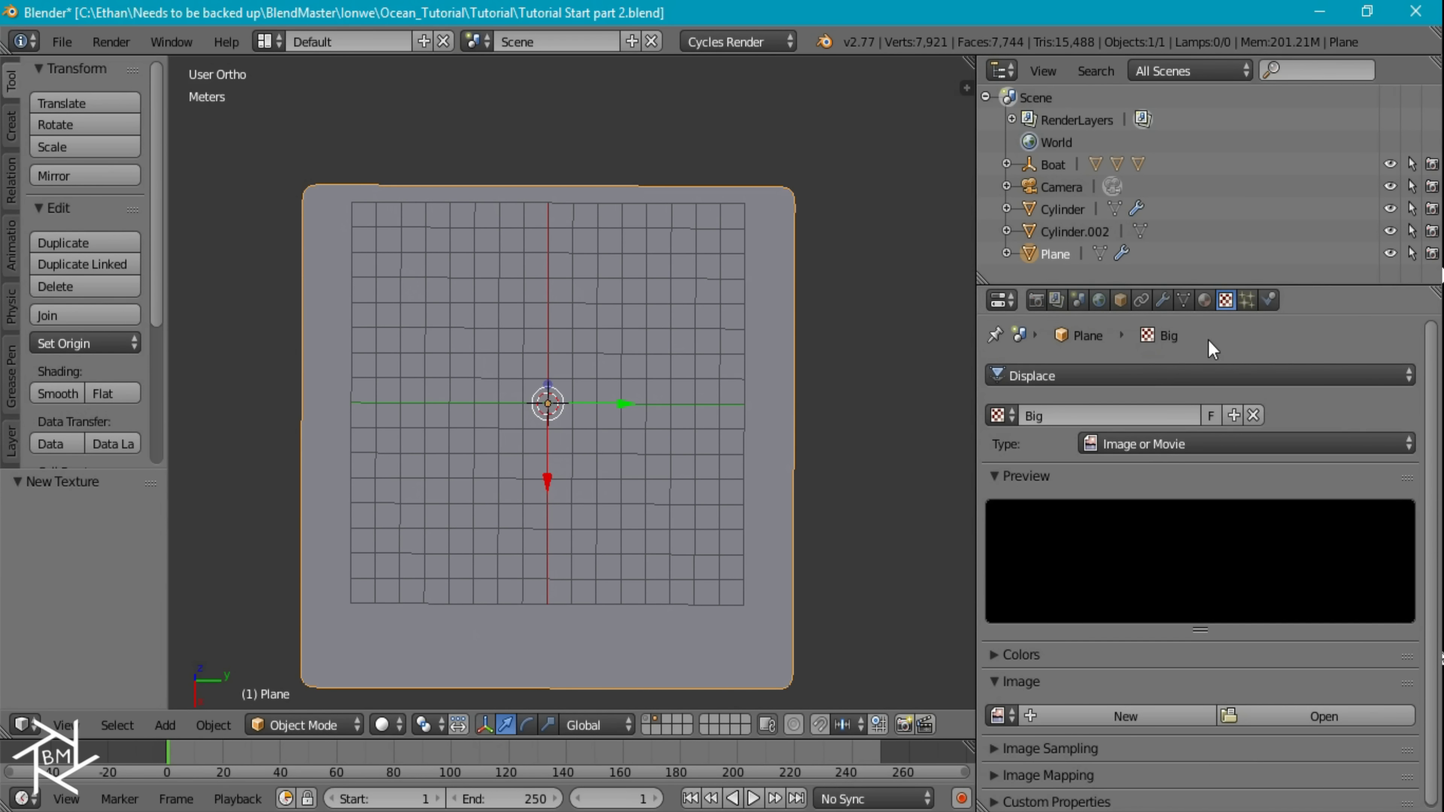
click(1160, 444)
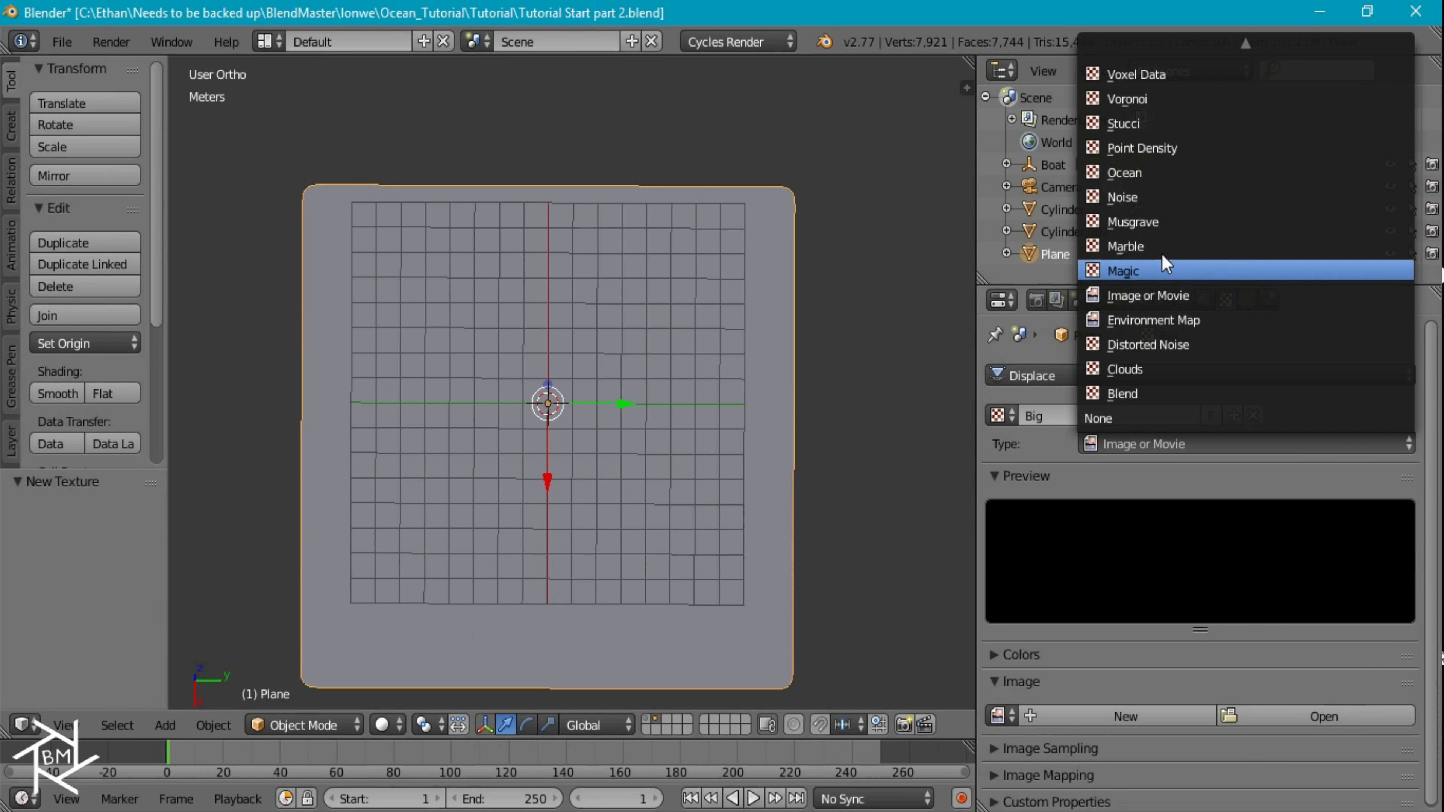
click(1176, 99)
scroll(1074, 702, down, 5)
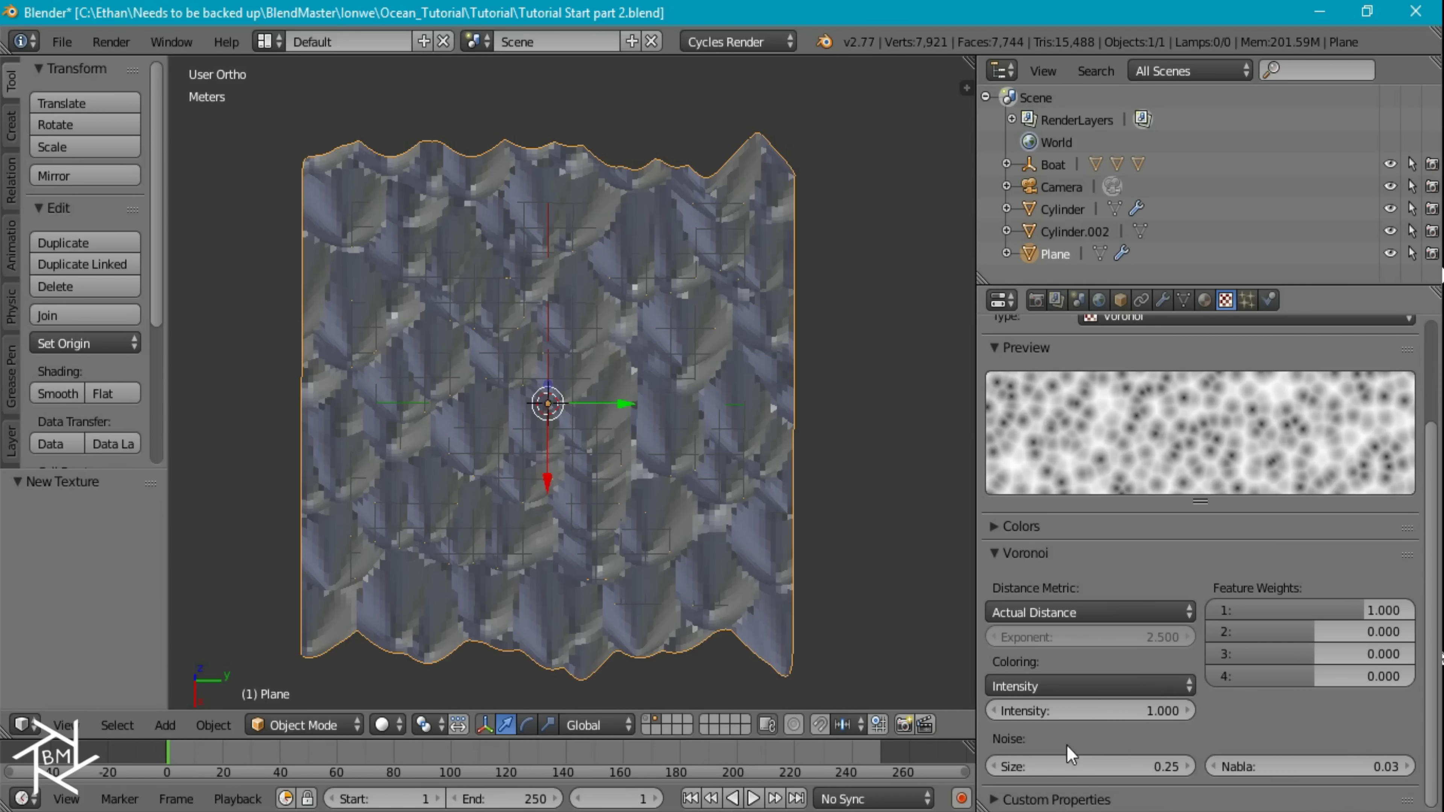
click(1068, 757)
text(1.5)
key(Return)
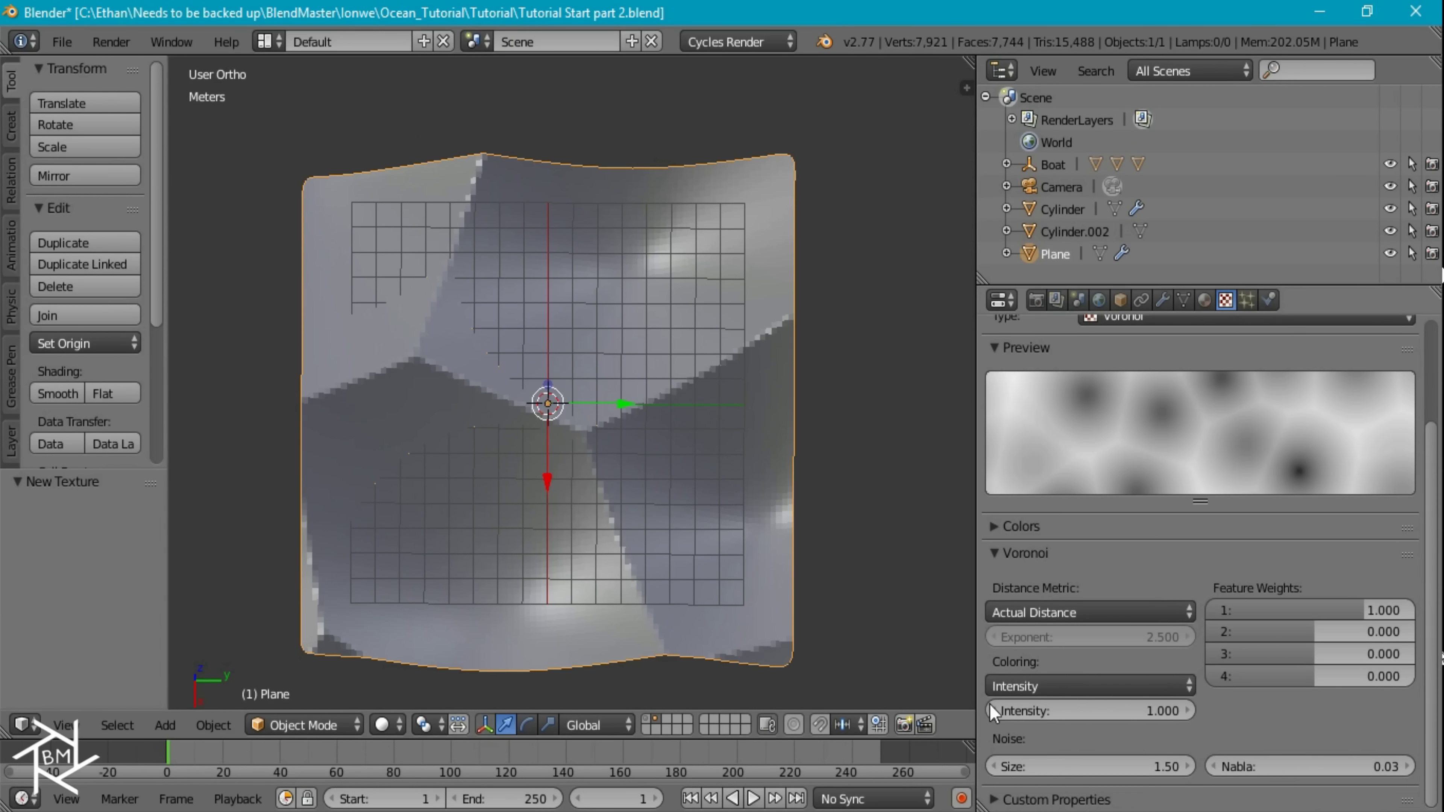
Set the strength of the plane's Displace modifier using the Big texture to 0.05.
click(1164, 300)
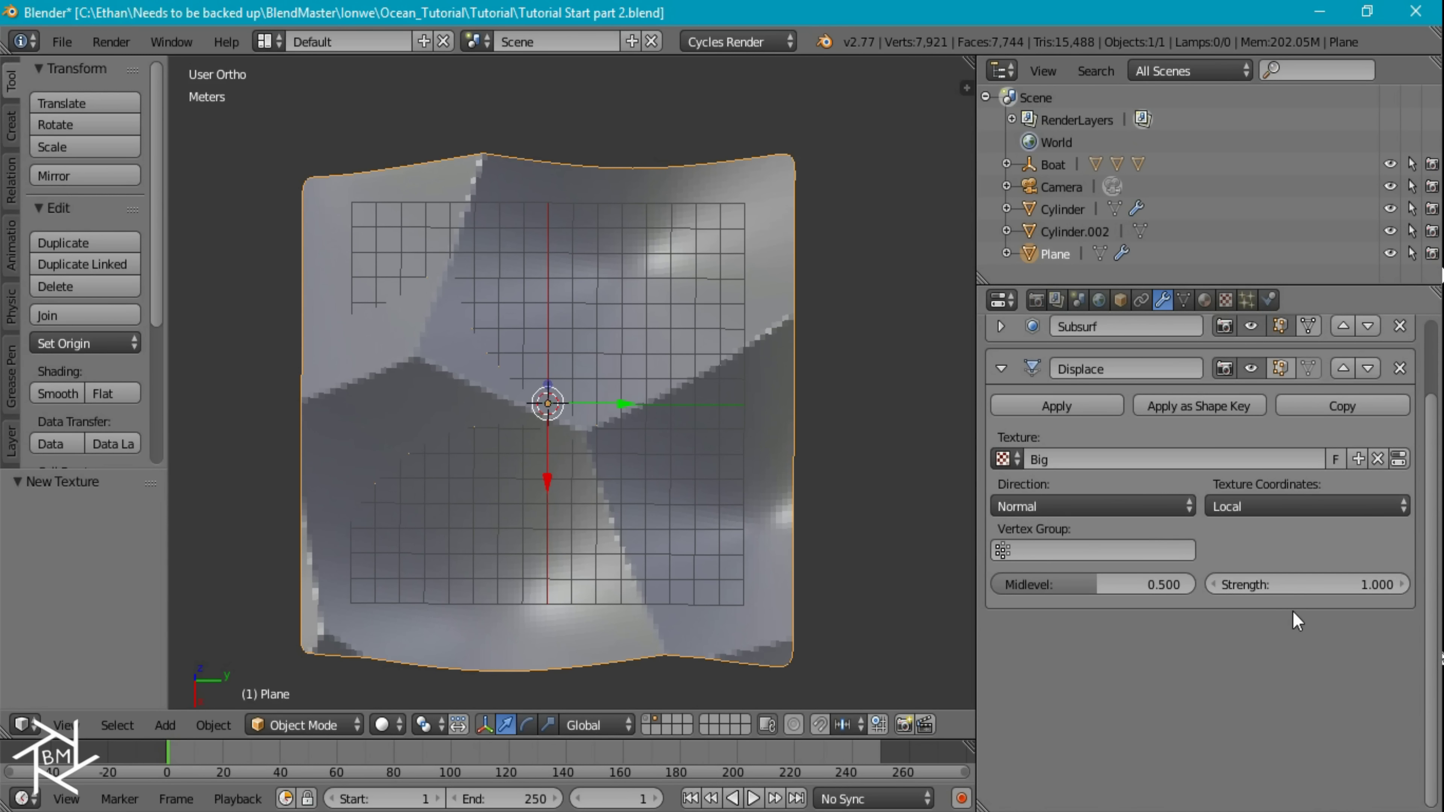
click(1300, 583)
text(1.0)
text(.)
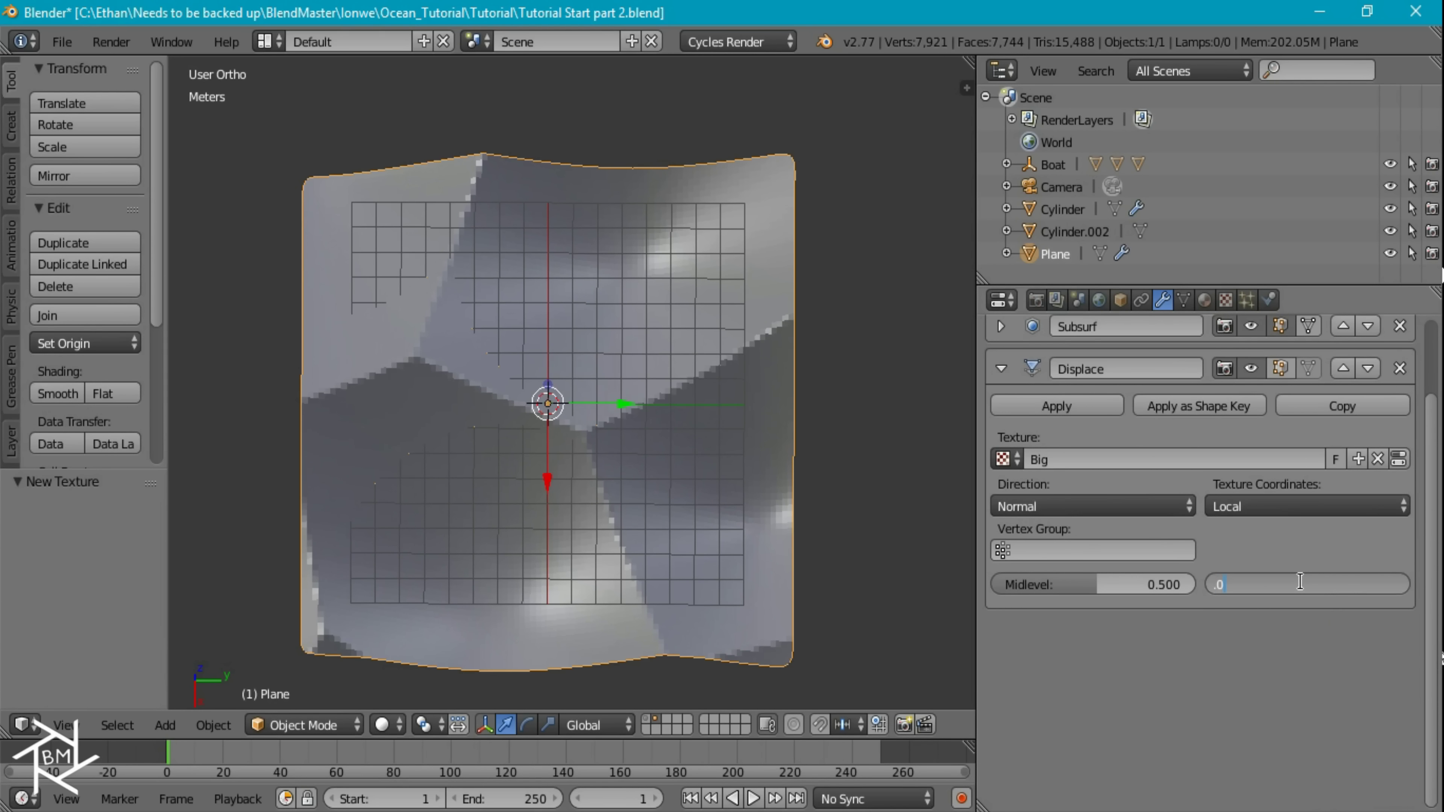
key(Return)
middle_drag(757, 476, 709, 323)
scroll(725, 370, up, 7)
middle_drag(728, 386, 776, 500)
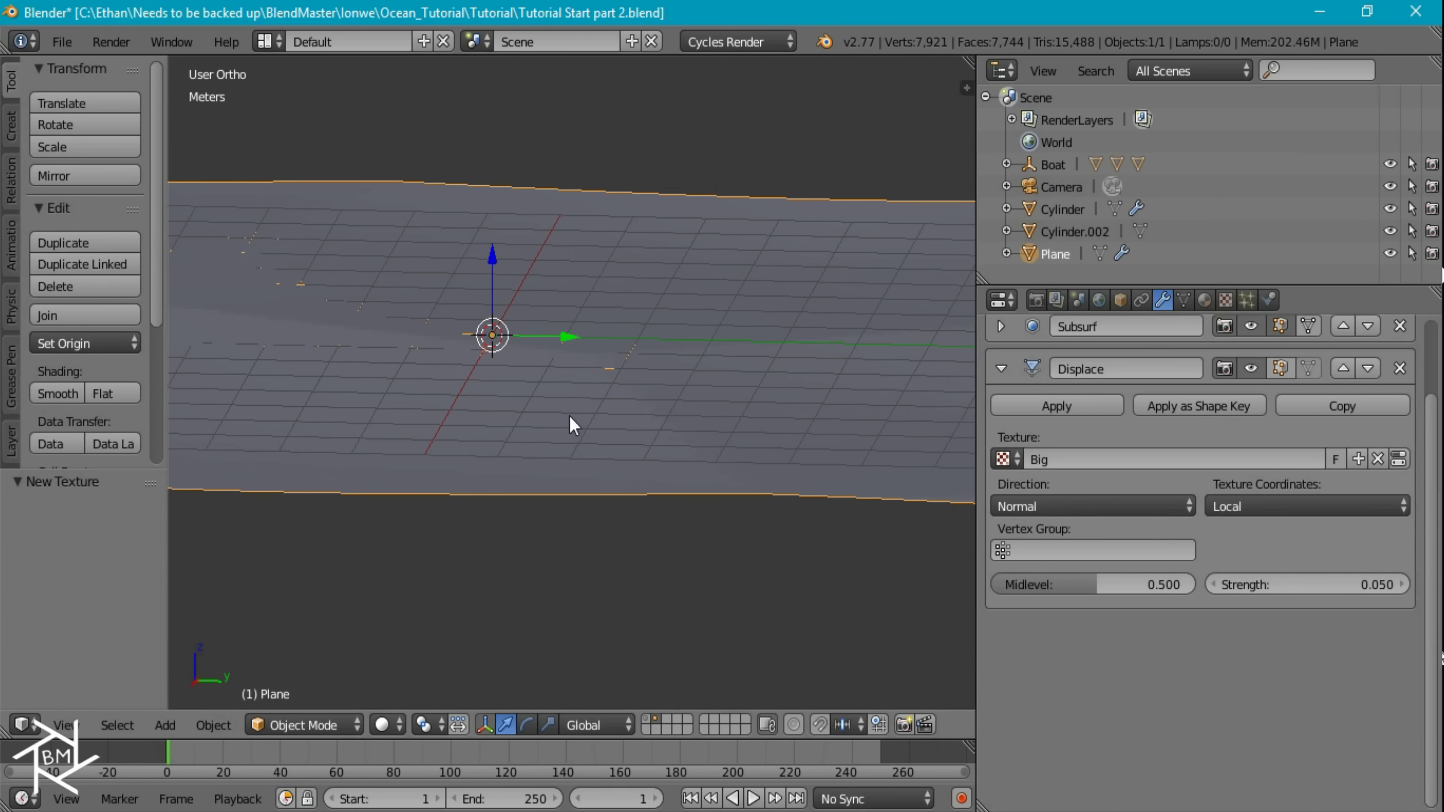
scroll(780, 405, down, 3)
middle_drag(780, 407, 713, 455)
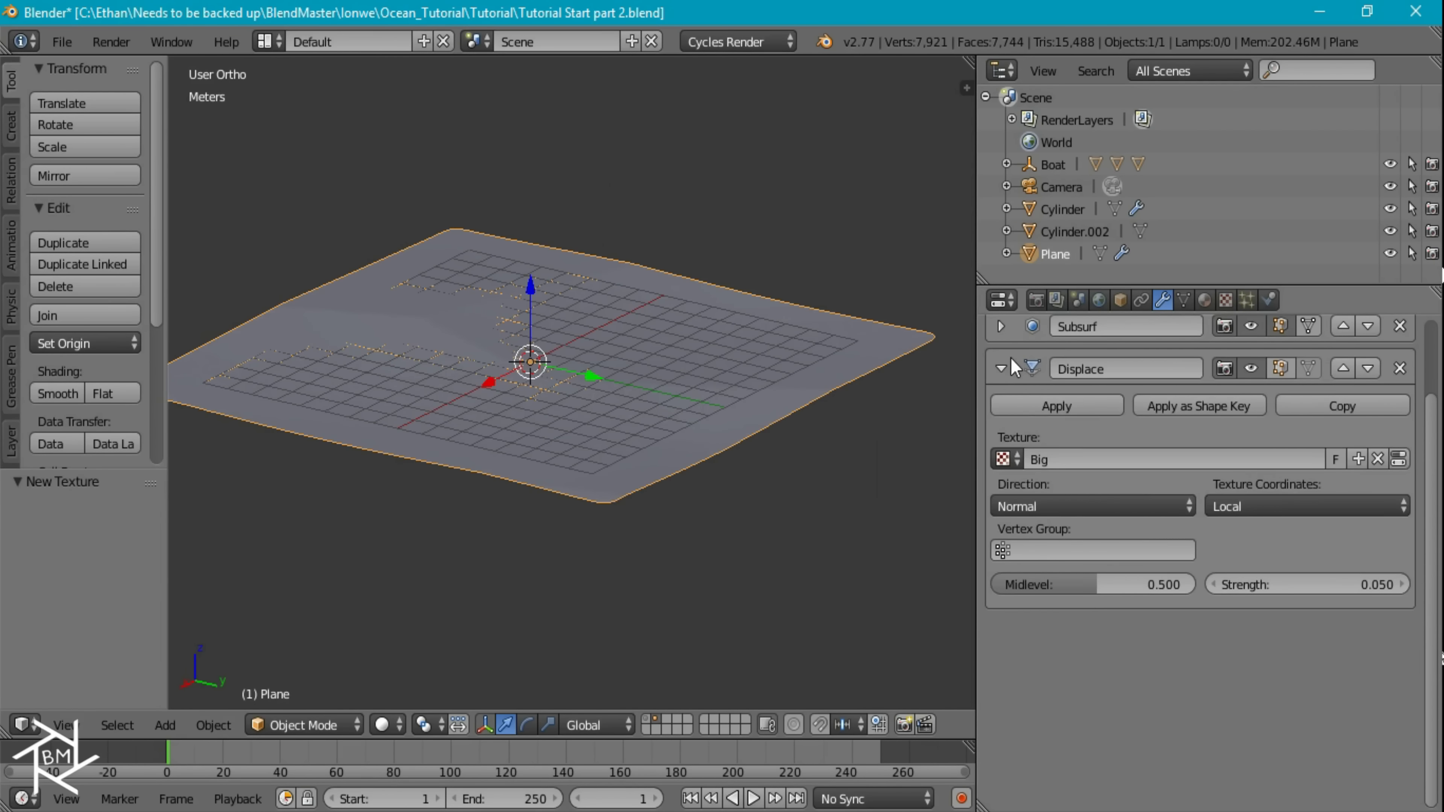
Add a second Subdivision Surface modifier to the plane, below the Displace modifier.
click(1001, 368)
scroll(1096, 438, up, 3)
click(1027, 375)
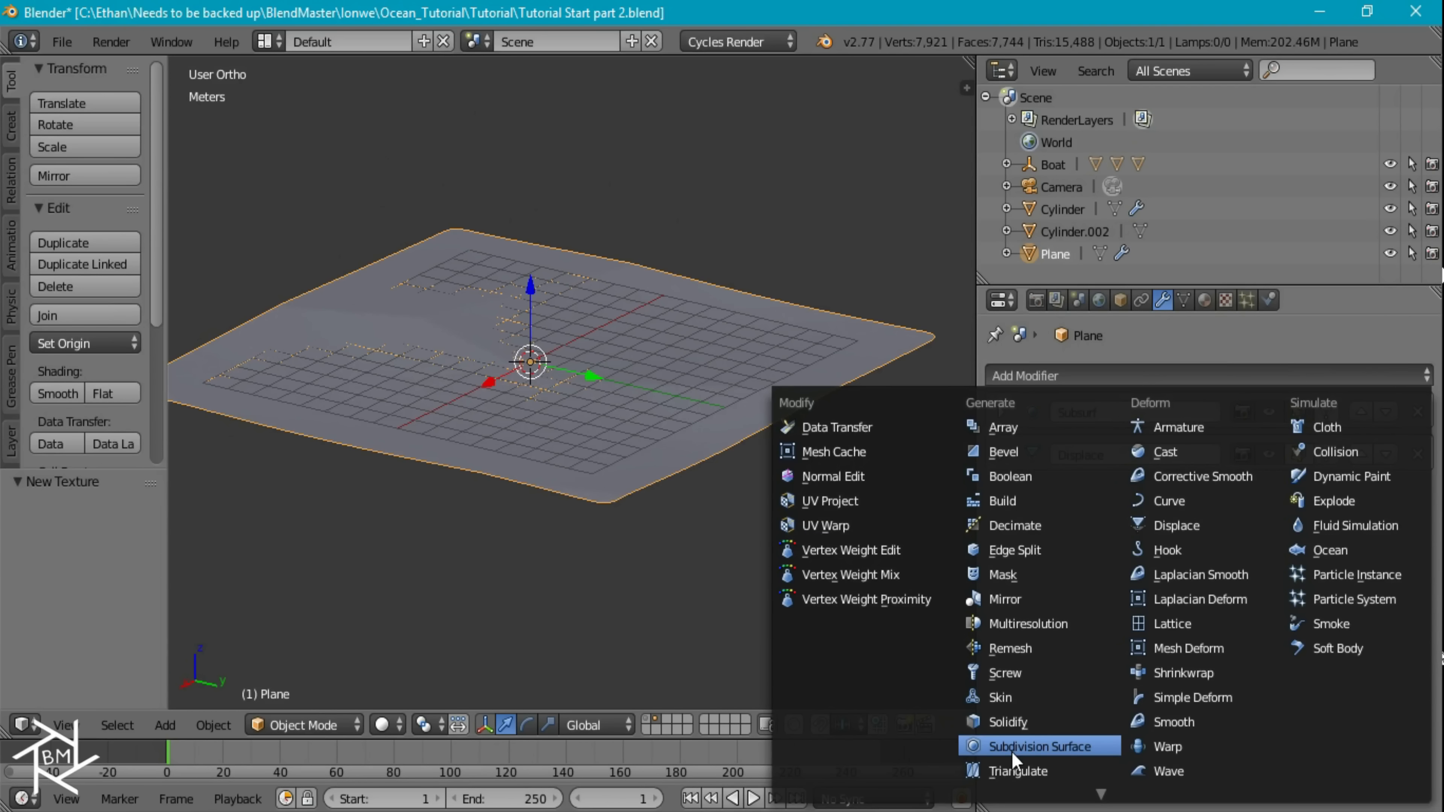
click(1023, 747)
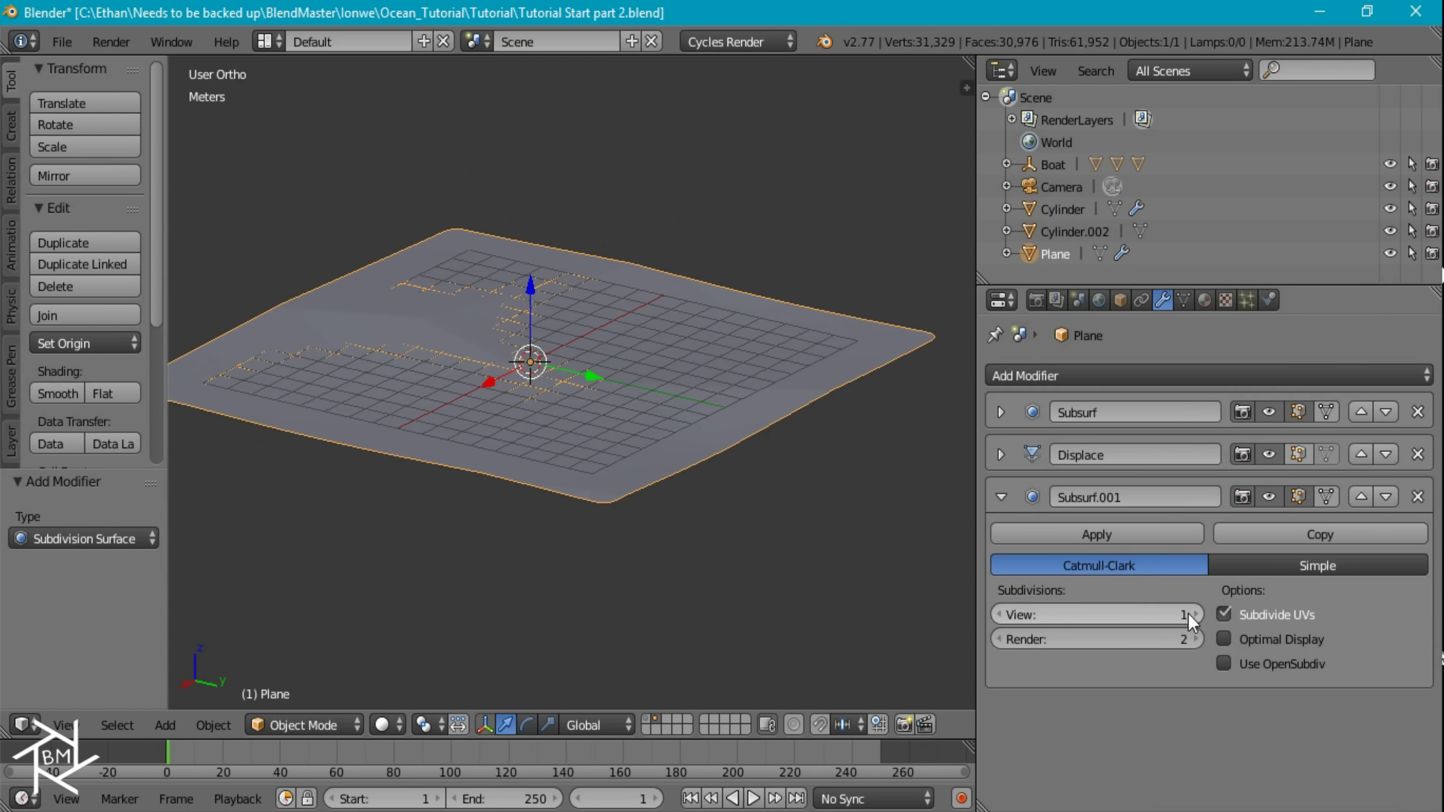
click(1001, 497)
Add a second Displace modifier to the plane with a new texture named Small.
click(1090, 379)
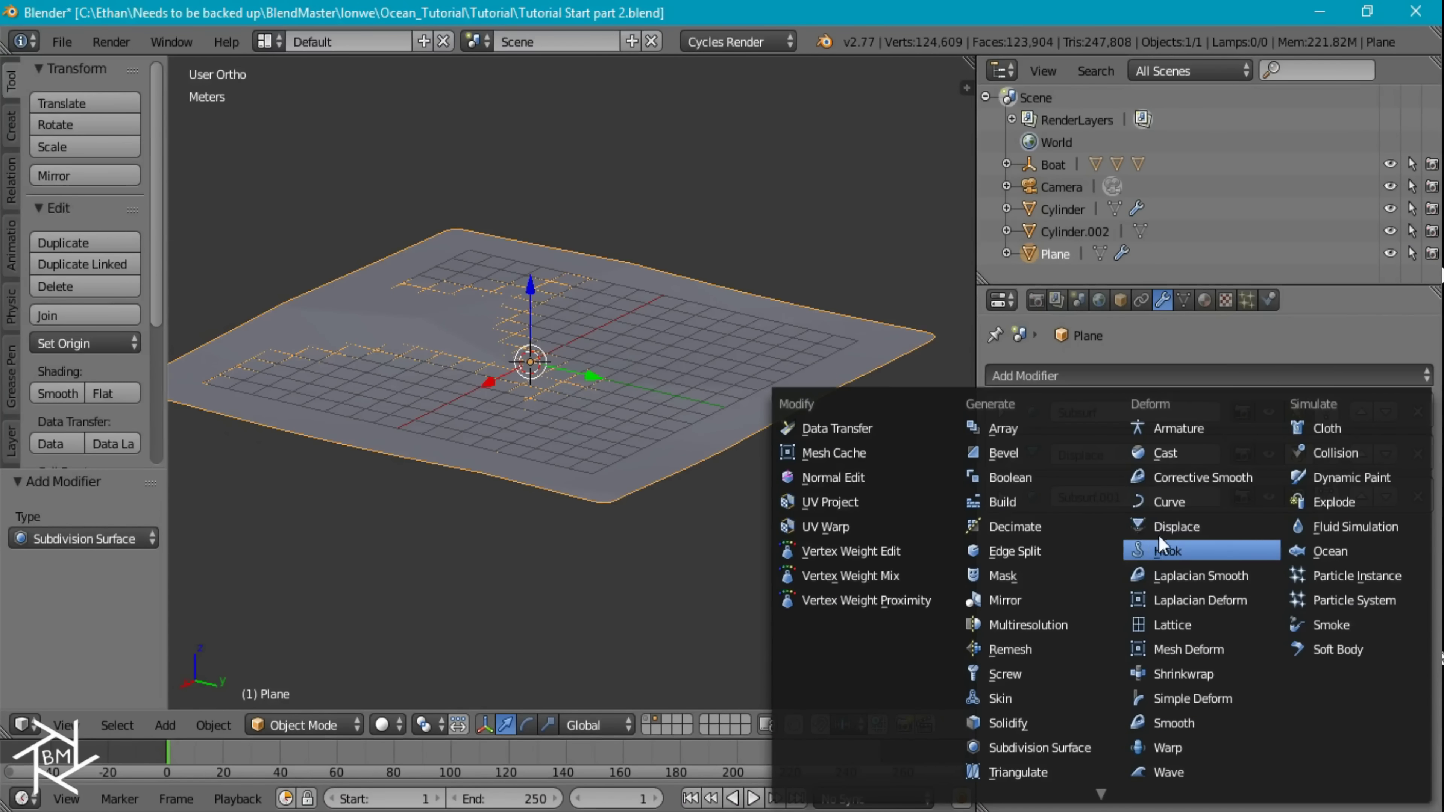
click(1181, 535)
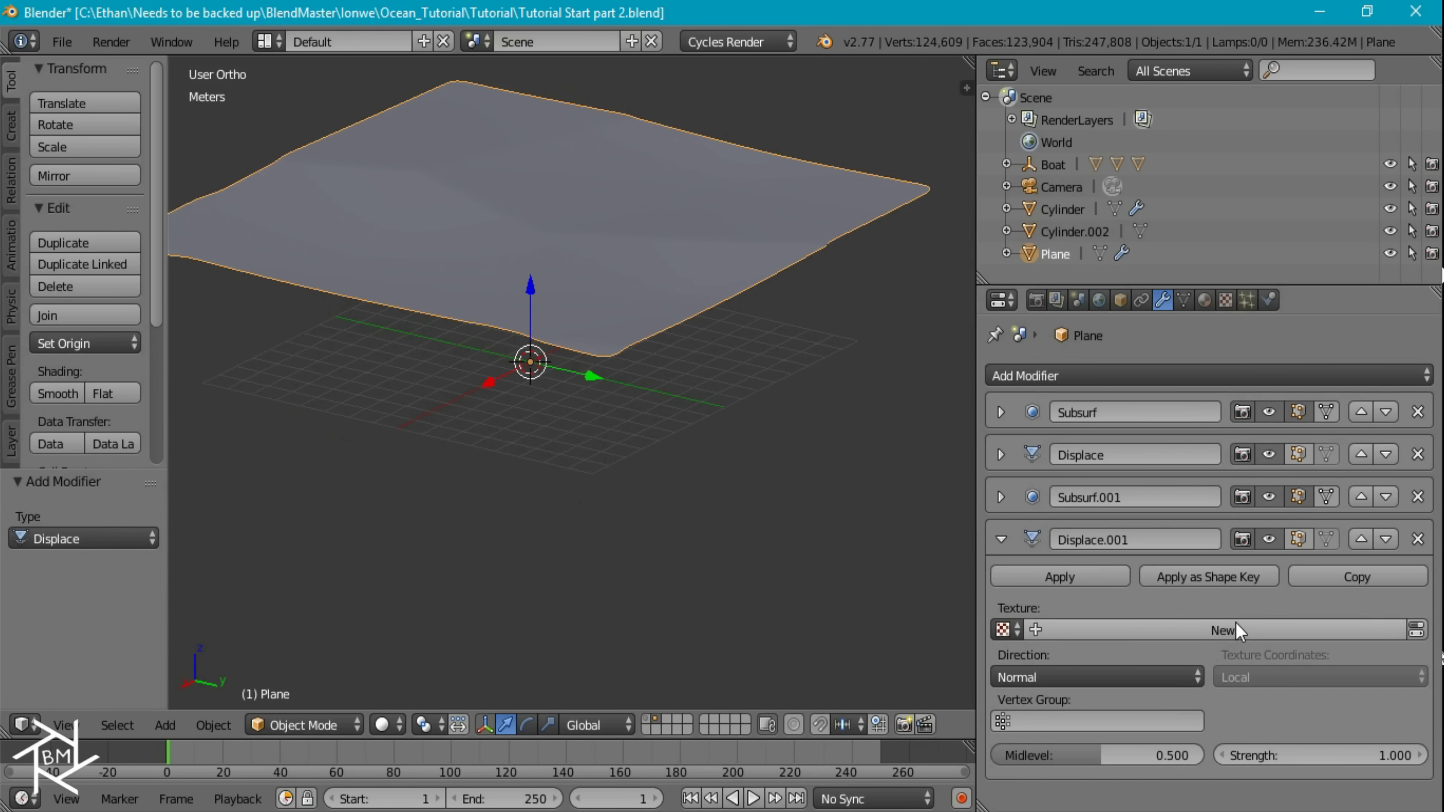
click(1118, 632)
click(1112, 630)
text(Small)
key(Return)
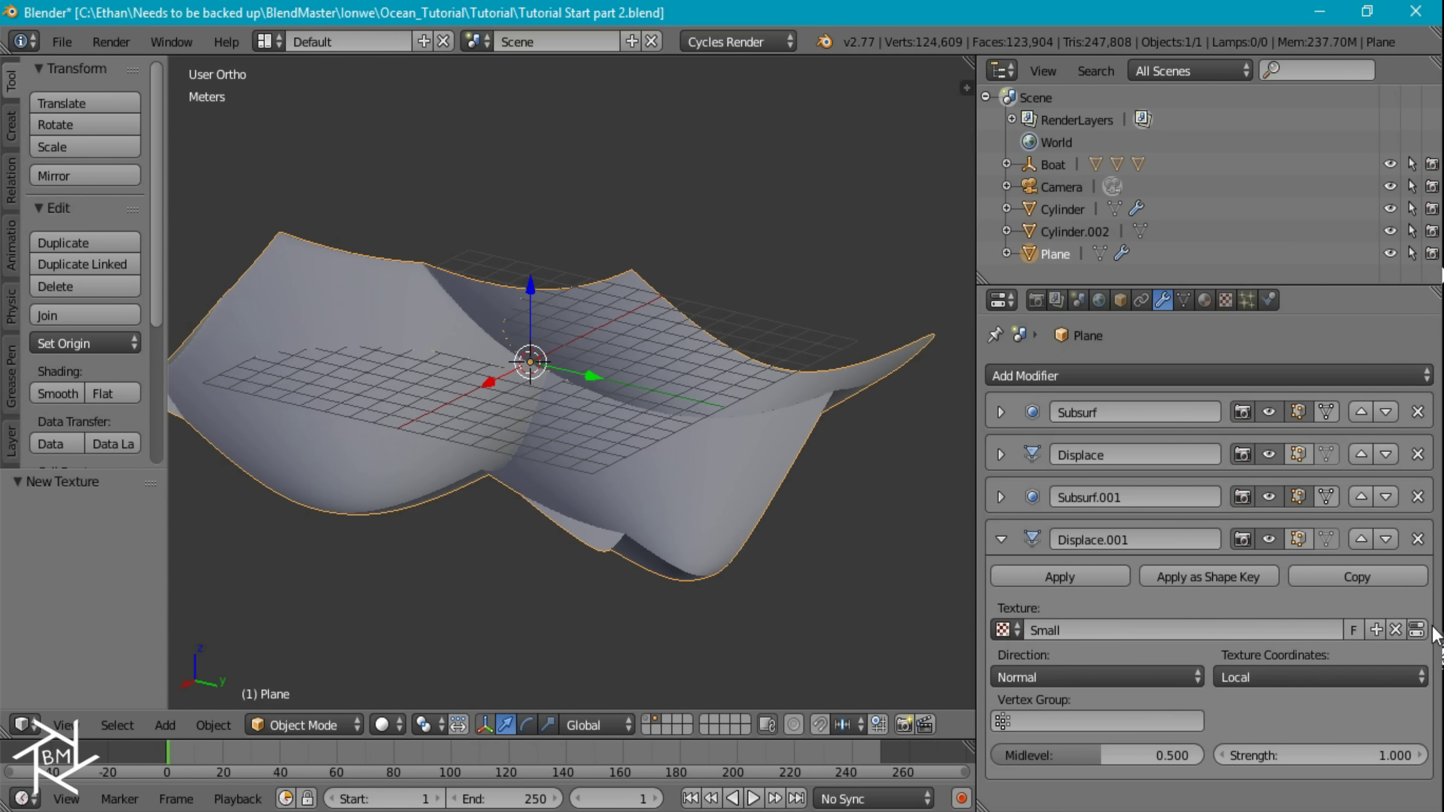
Change the Small texture's type to Clouds and set its noise size to 0.25.
click(1422, 629)
scroll(1166, 478, up, 5)
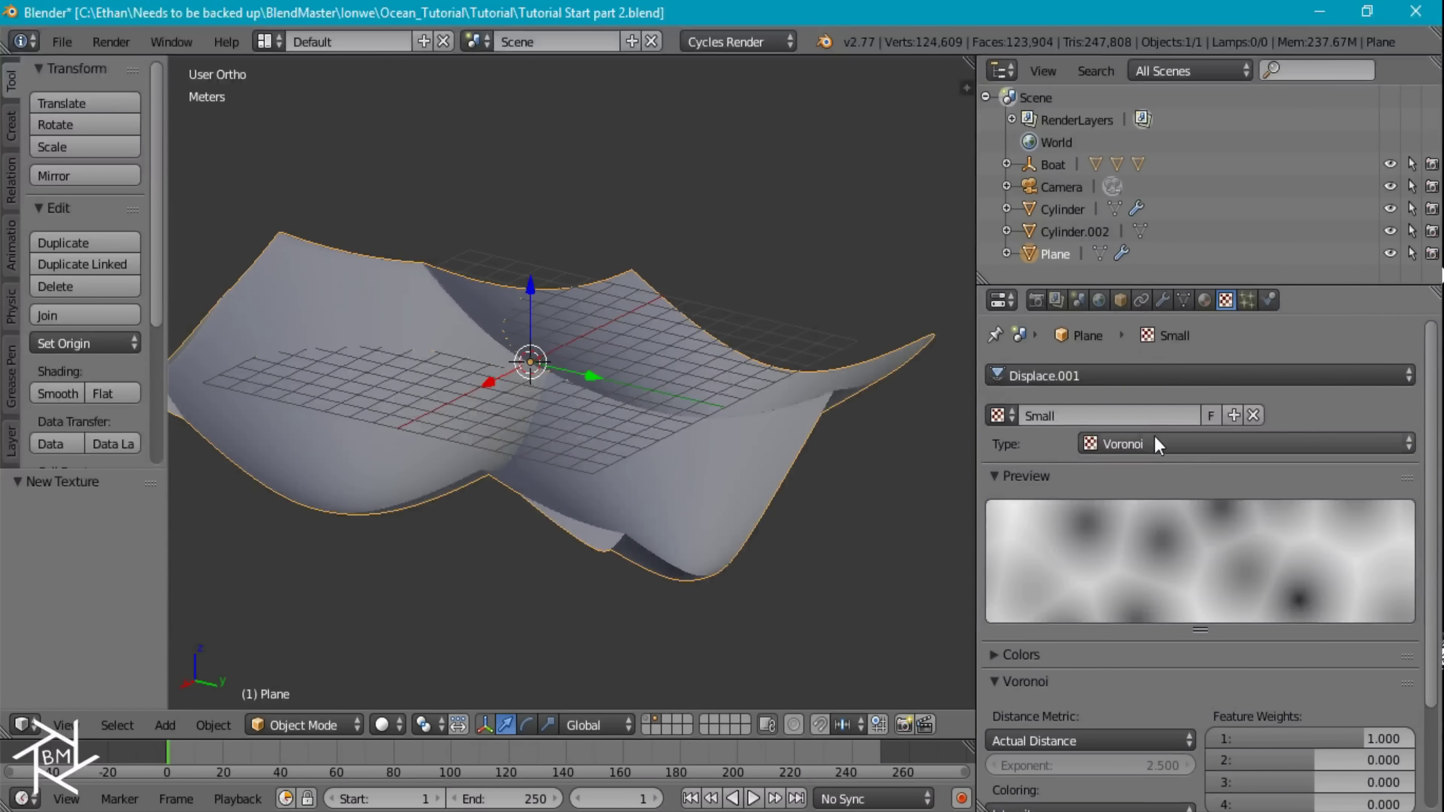
click(1154, 444)
click(1137, 373)
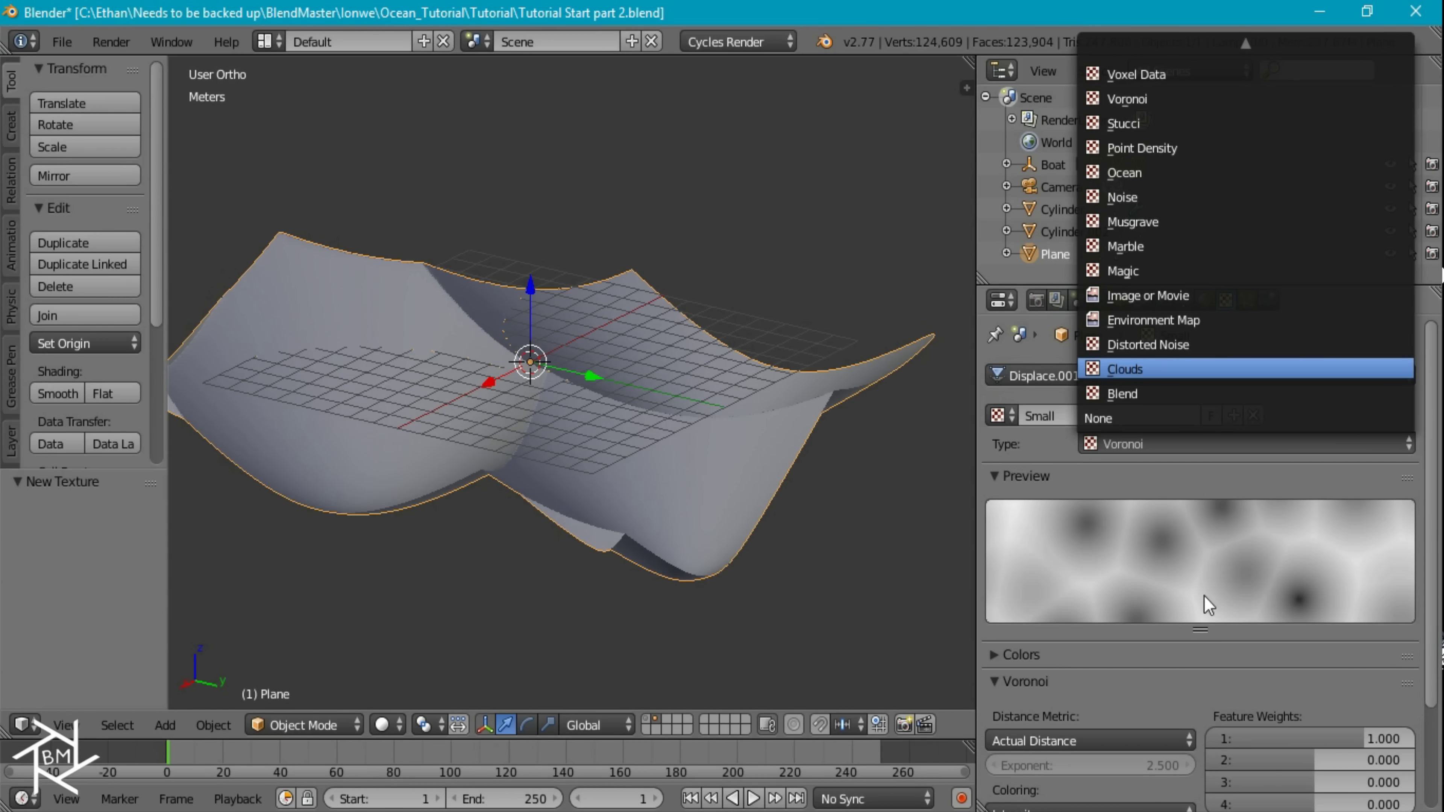
scroll(1197, 660, down, 3)
click(1109, 739)
text(1.5)
key(BackSpace)
text(.25)
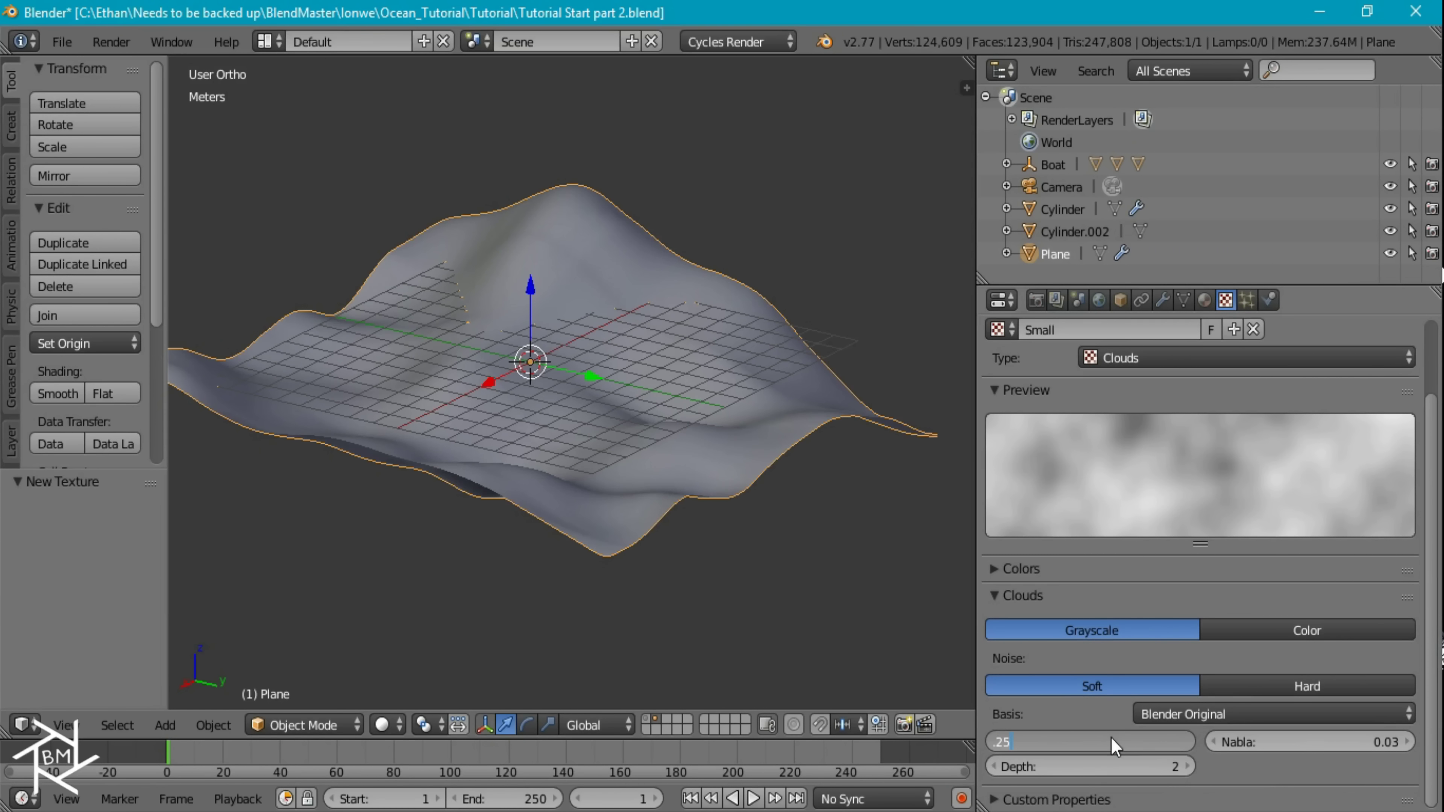
key(Return)
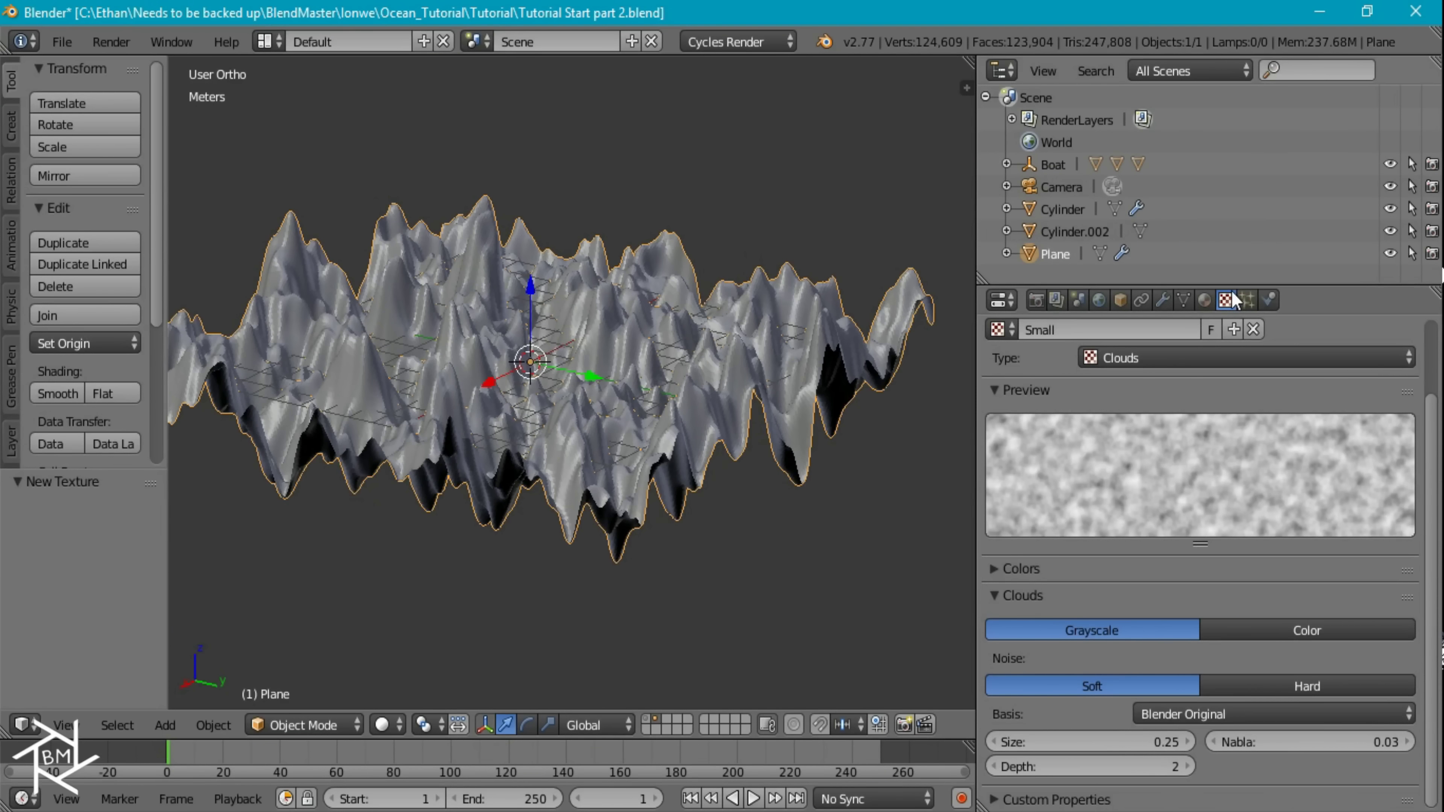
Set the strength of the second Displace modifier, which uses the Small texture, to 0.03.
click(1163, 300)
click(1302, 755)
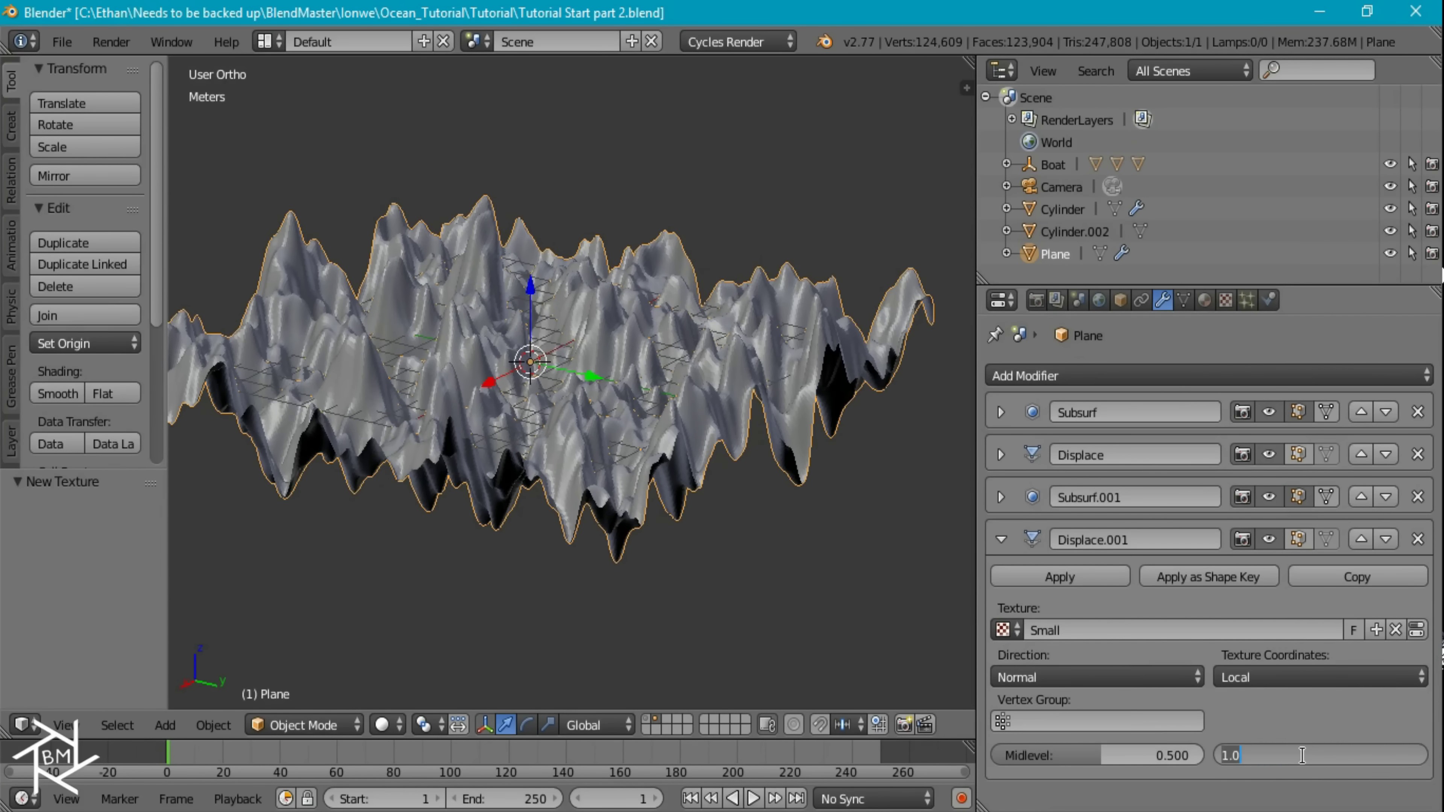
text(.03)
key(Return)
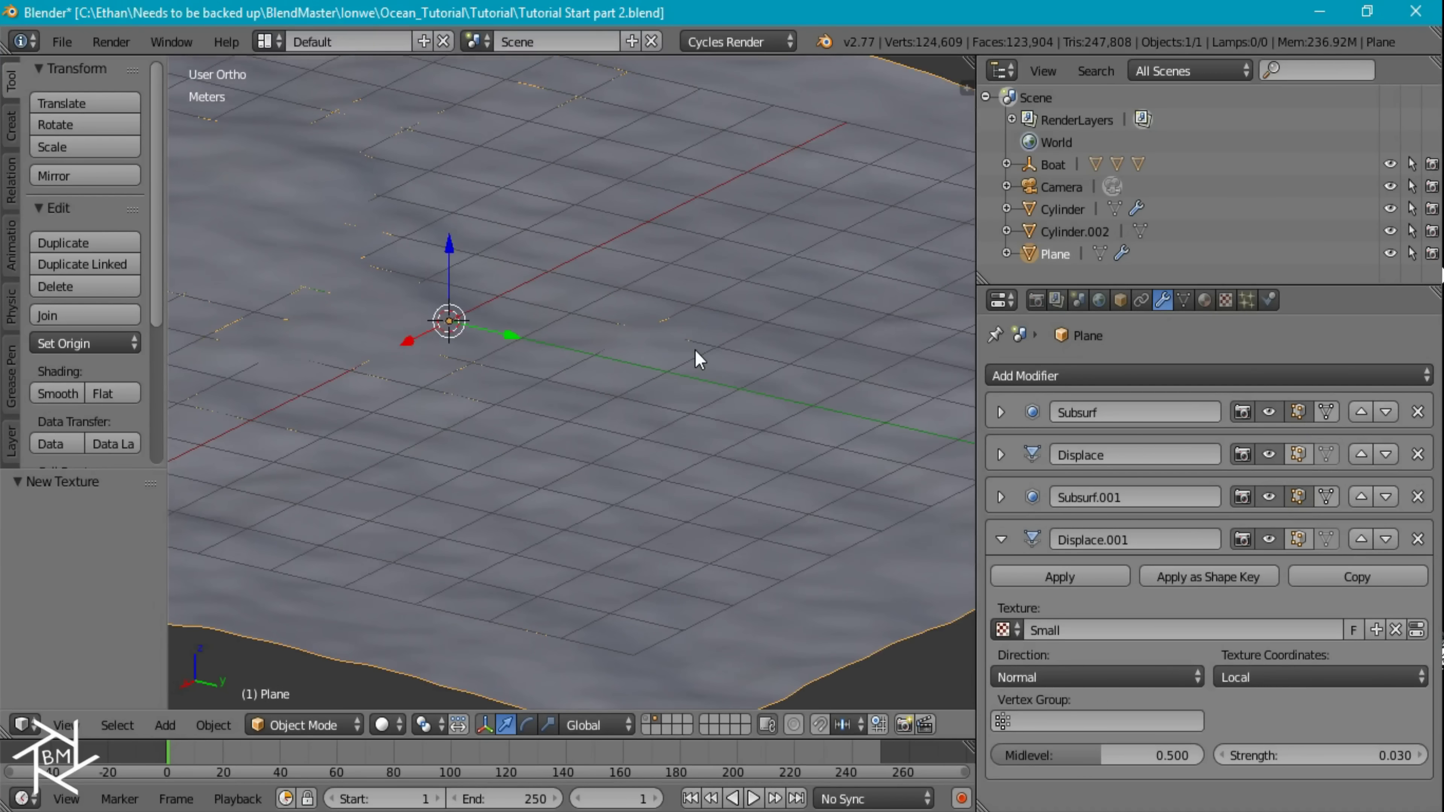
scroll(695, 350, down, 2)
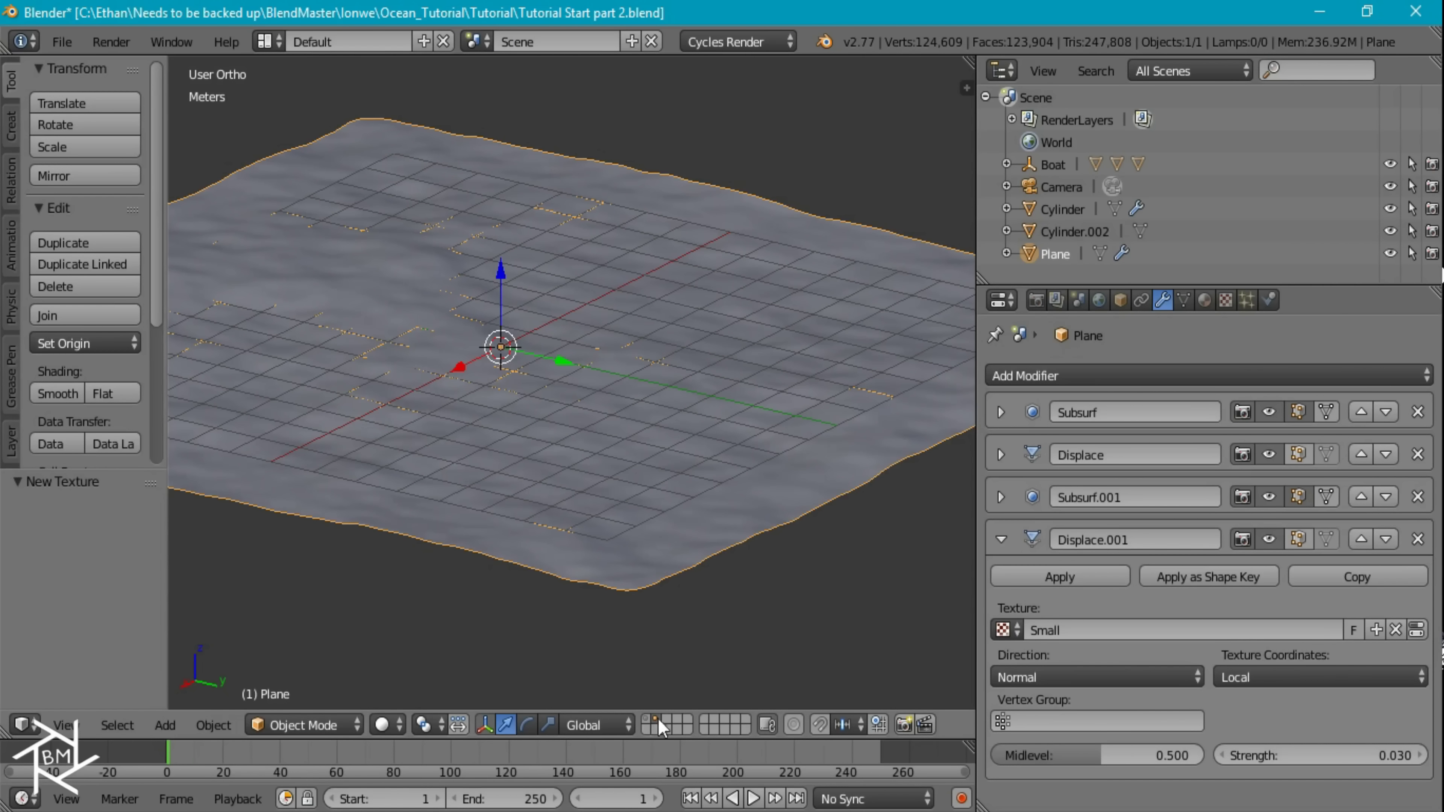
Show the raft's layer together with the water and lower the plane about 13 cm along Z so the raft floats on it.
shift+click(647, 720)
scroll(723, 434, up, 6)
scroll(673, 417, down, 1)
scroll(677, 424, down, 4)
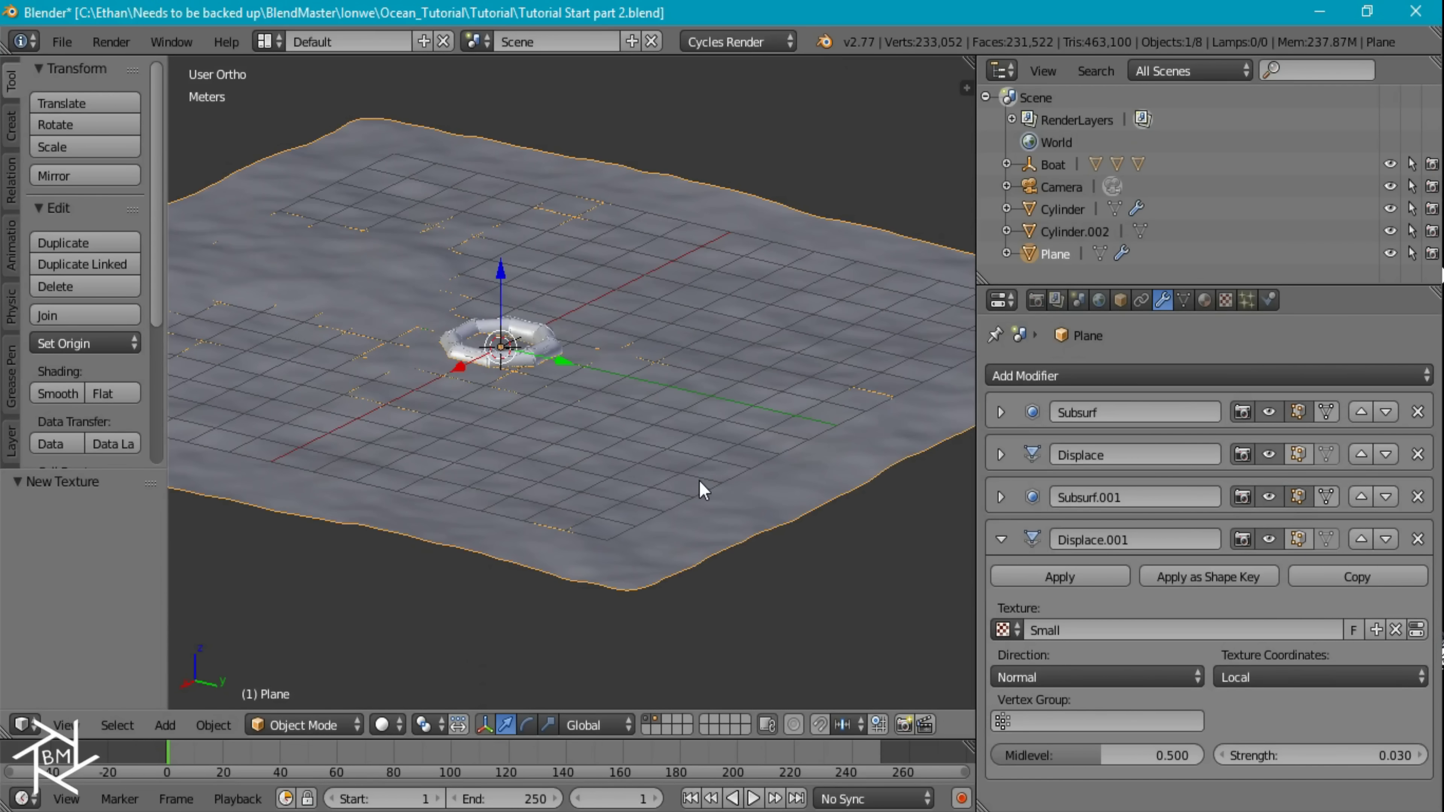
key(KP_1)
scroll(749, 475, up, 6)
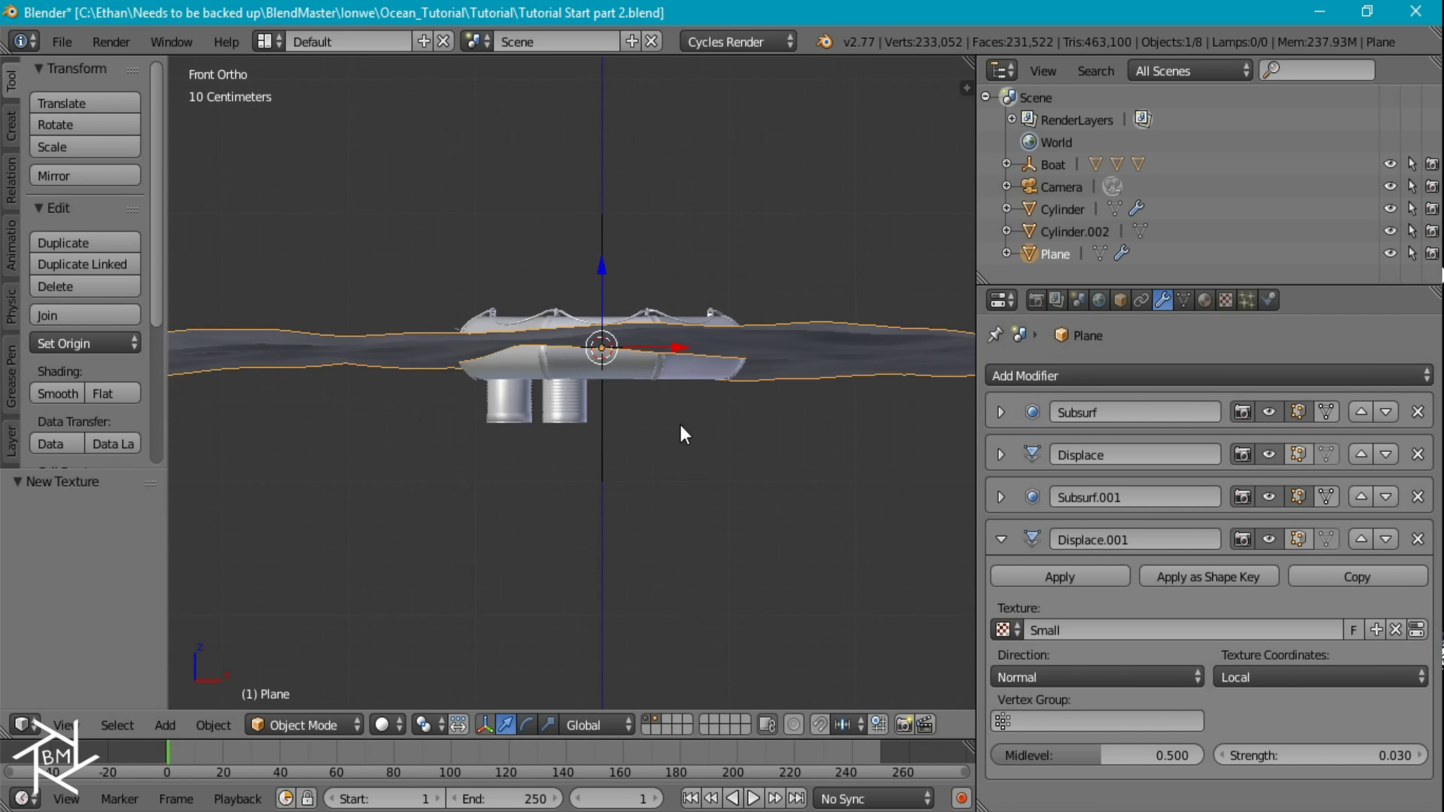
scroll(628, 384, down, 1)
key(g)
key(z)
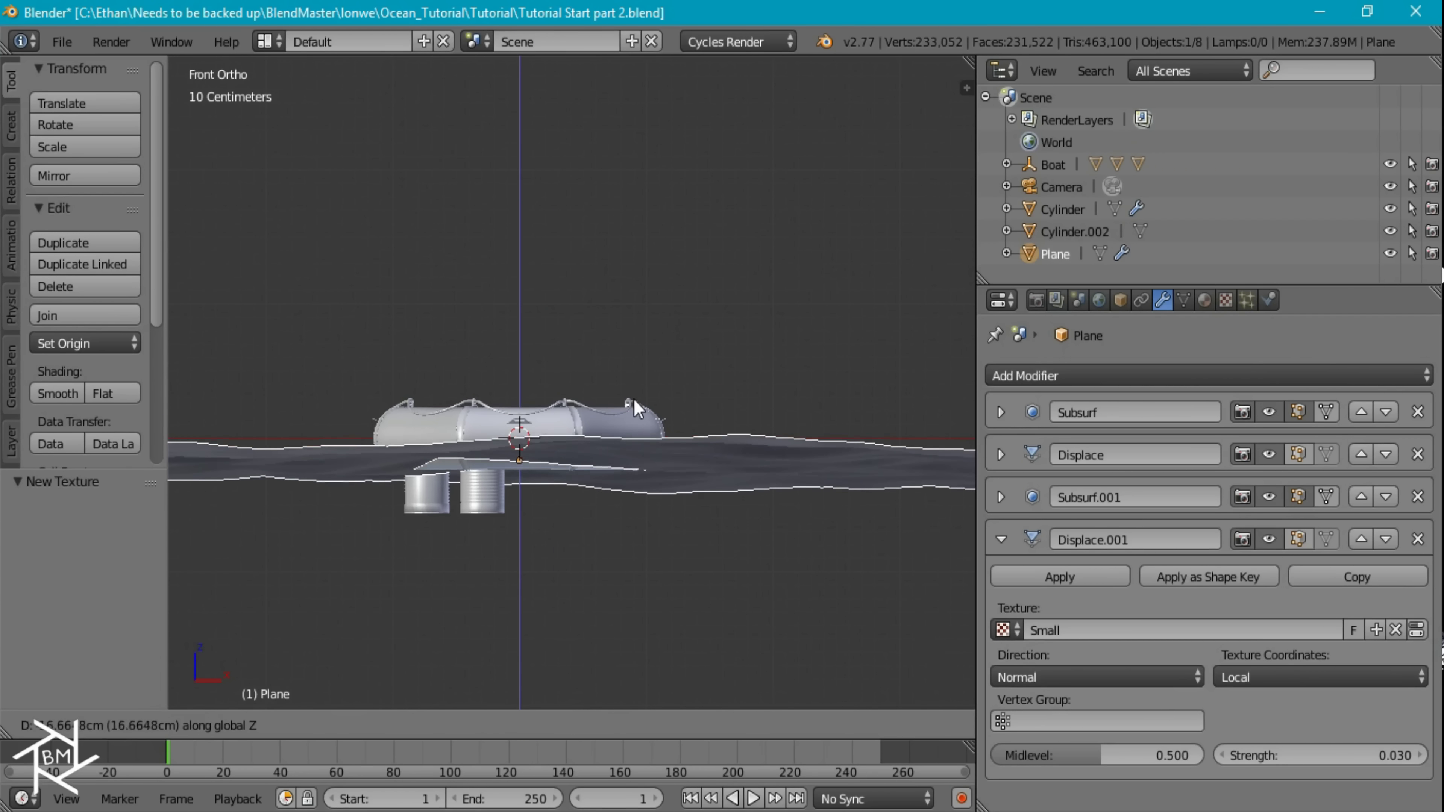
click(637, 393)
middle_drag(638, 393, 620, 514)
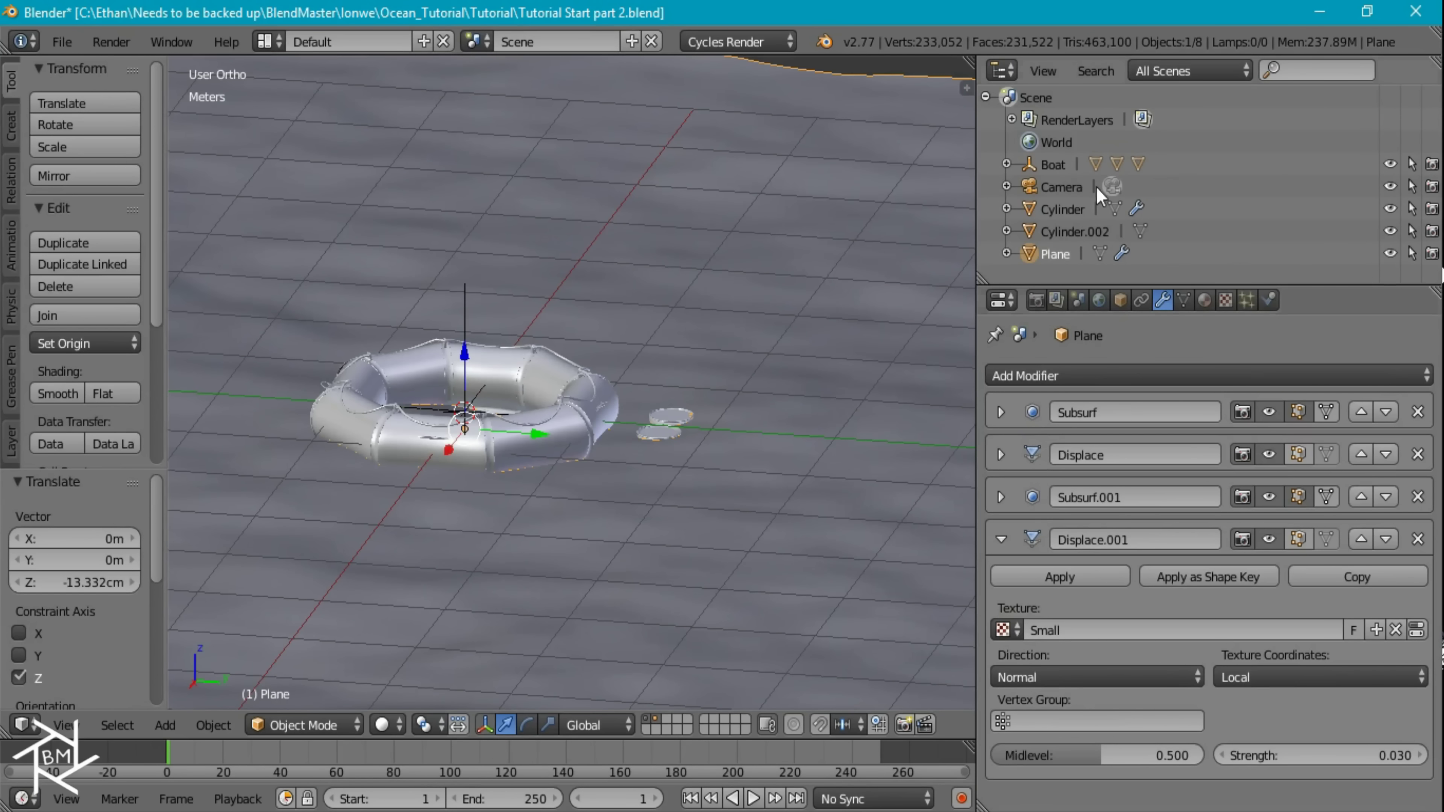
Select both cans and move them together out to the water beside the raft on its +X side, near surface level.
click(1076, 232)
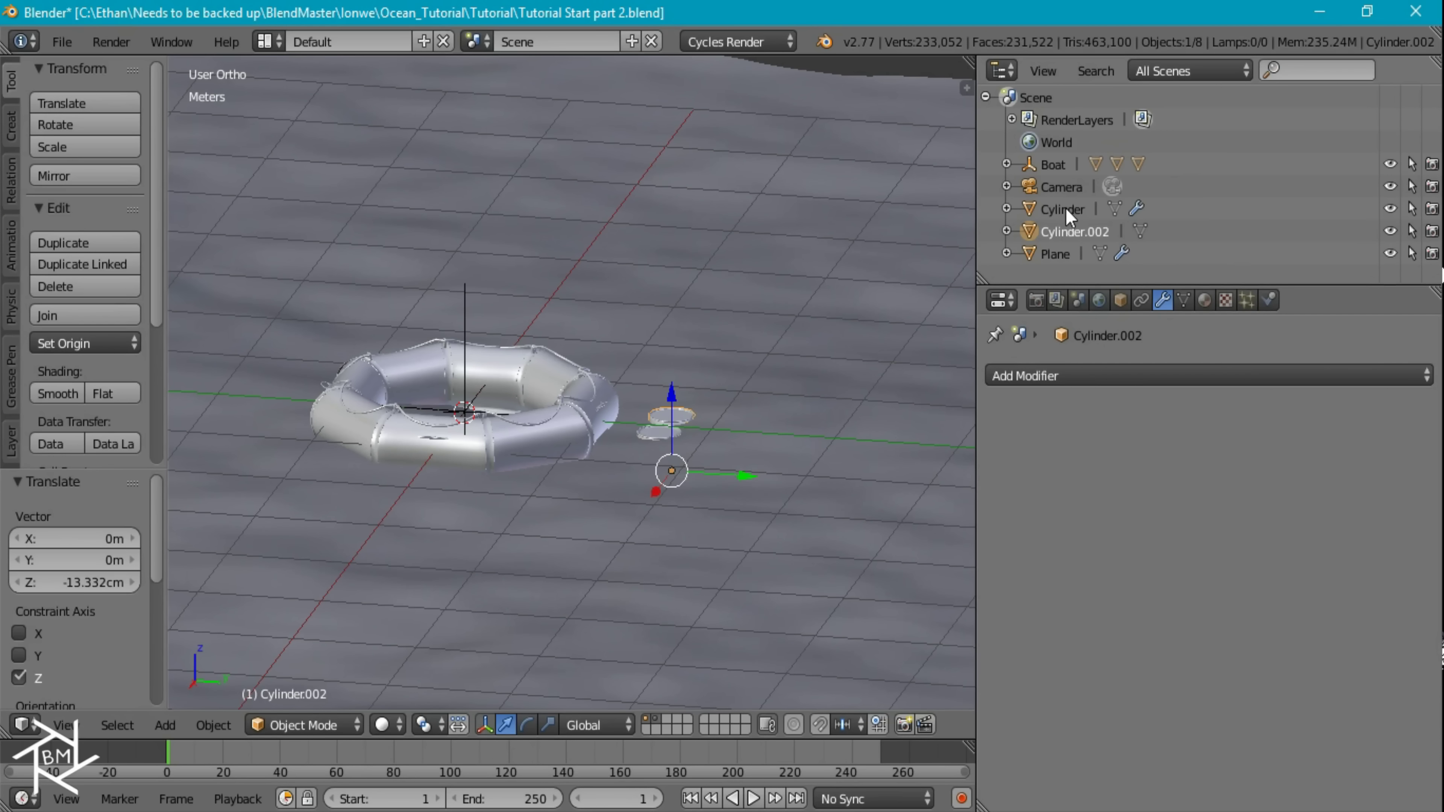
click(1065, 216)
key(KP_1)
middle_drag(667, 272, 667, 433)
key(g)
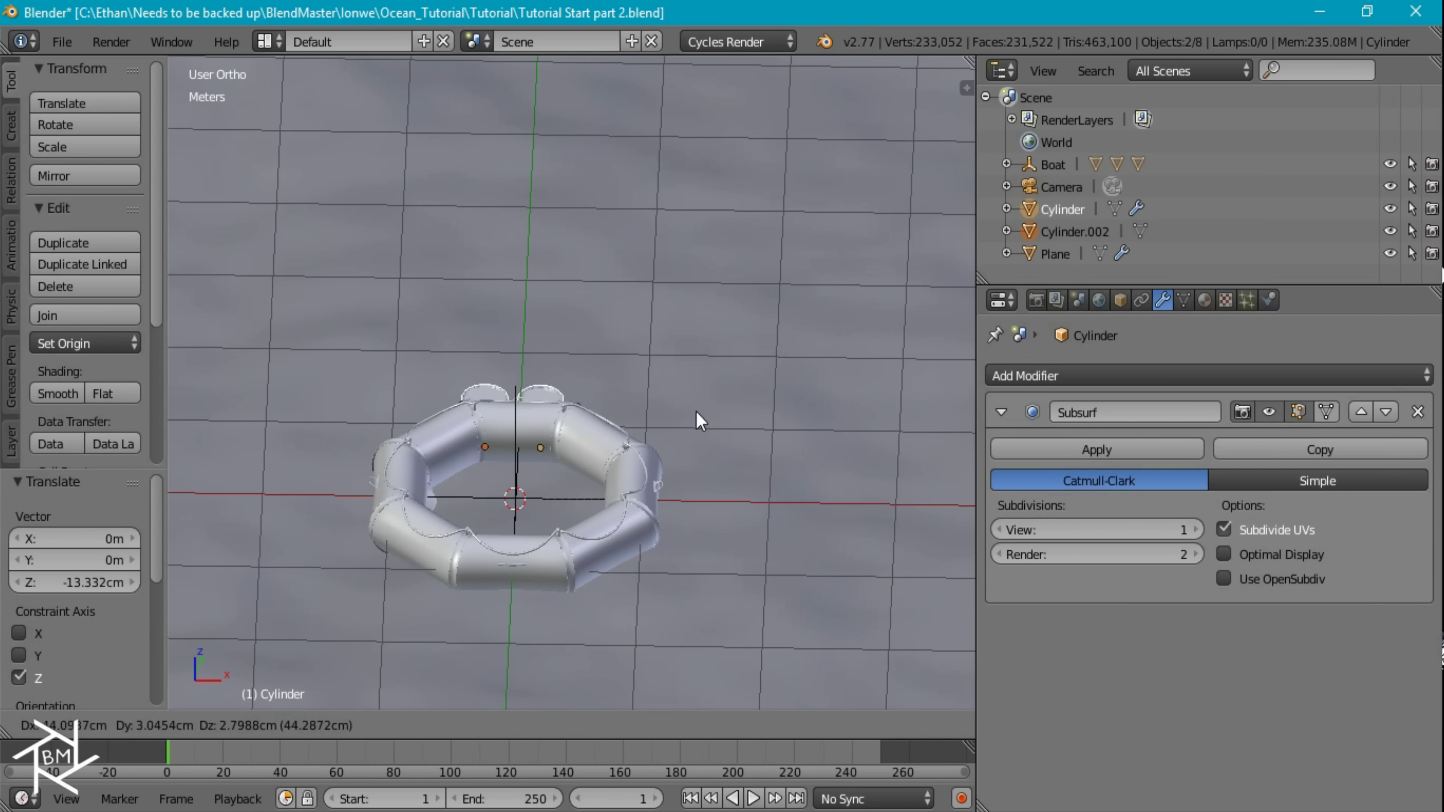
click(895, 513)
key(KP_1)
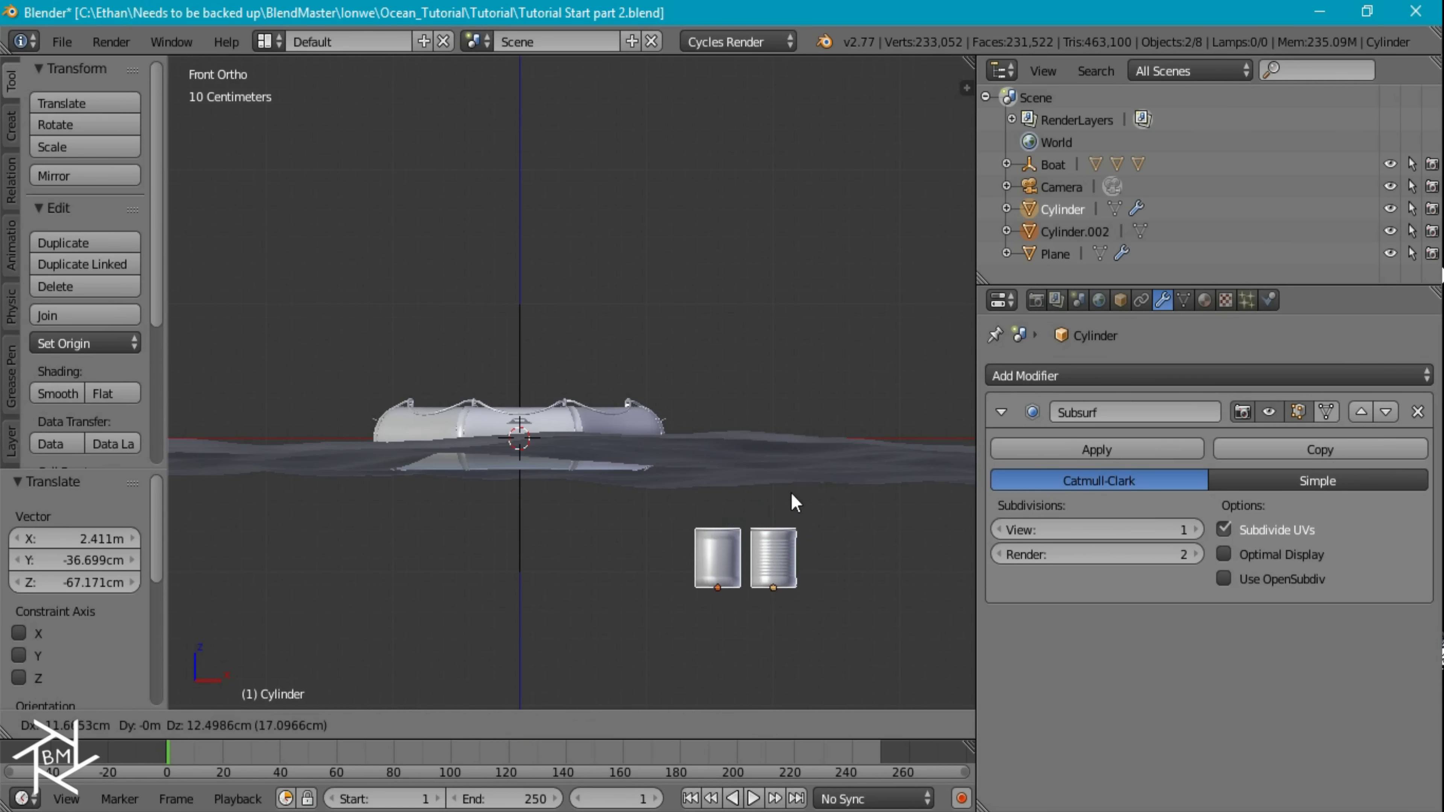
click(778, 395)
key(KP_7)
key(g)
click(764, 650)
Scale both cans down to about 0.27, then enlarge them by about 1.56 to suit the raft's size.
key(KP_1)
scroll(798, 445, up, 5)
key(s)
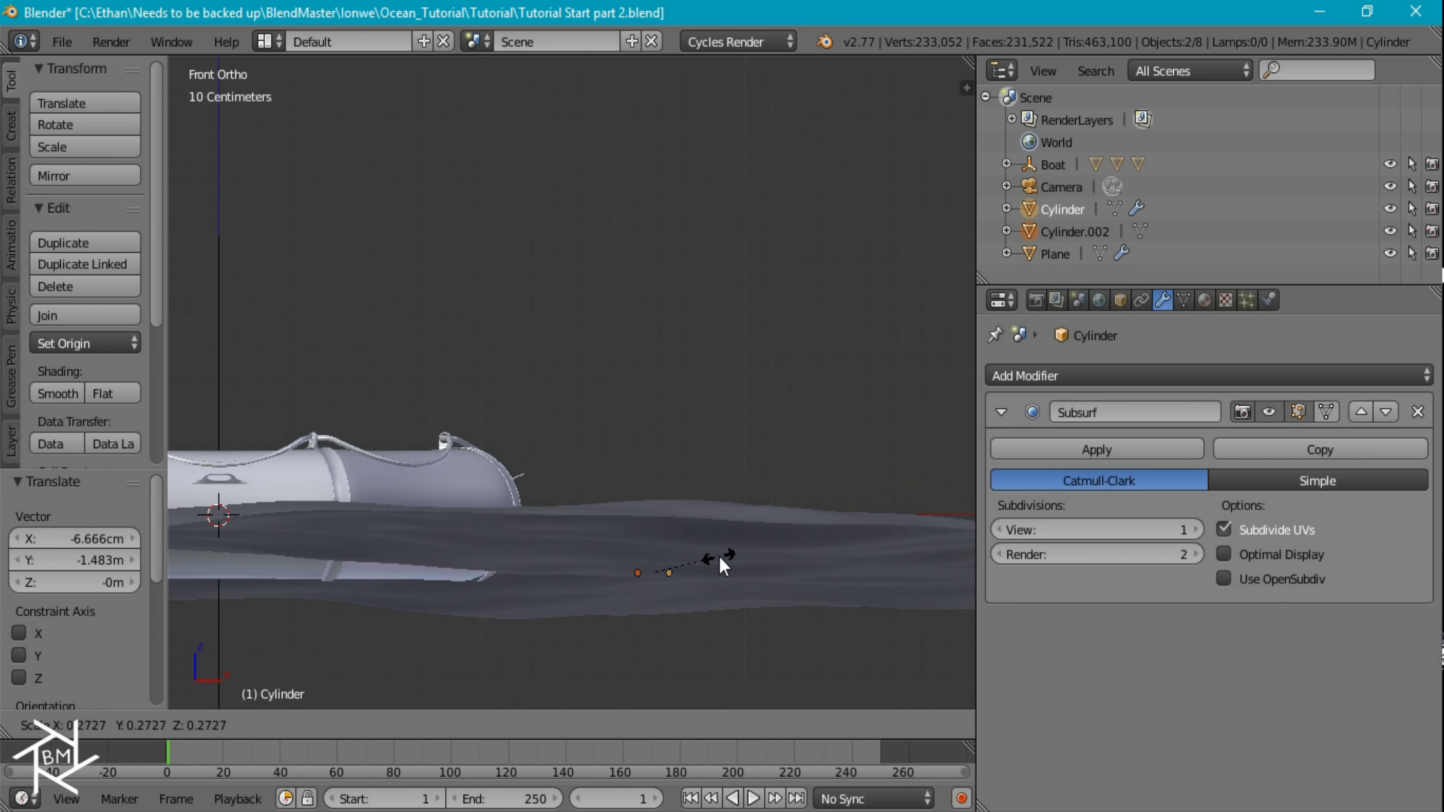
click(722, 566)
middle_drag(726, 558, 671, 485)
key(s)
click(806, 482)
key(KP_7)
scroll(650, 559, down, 3)
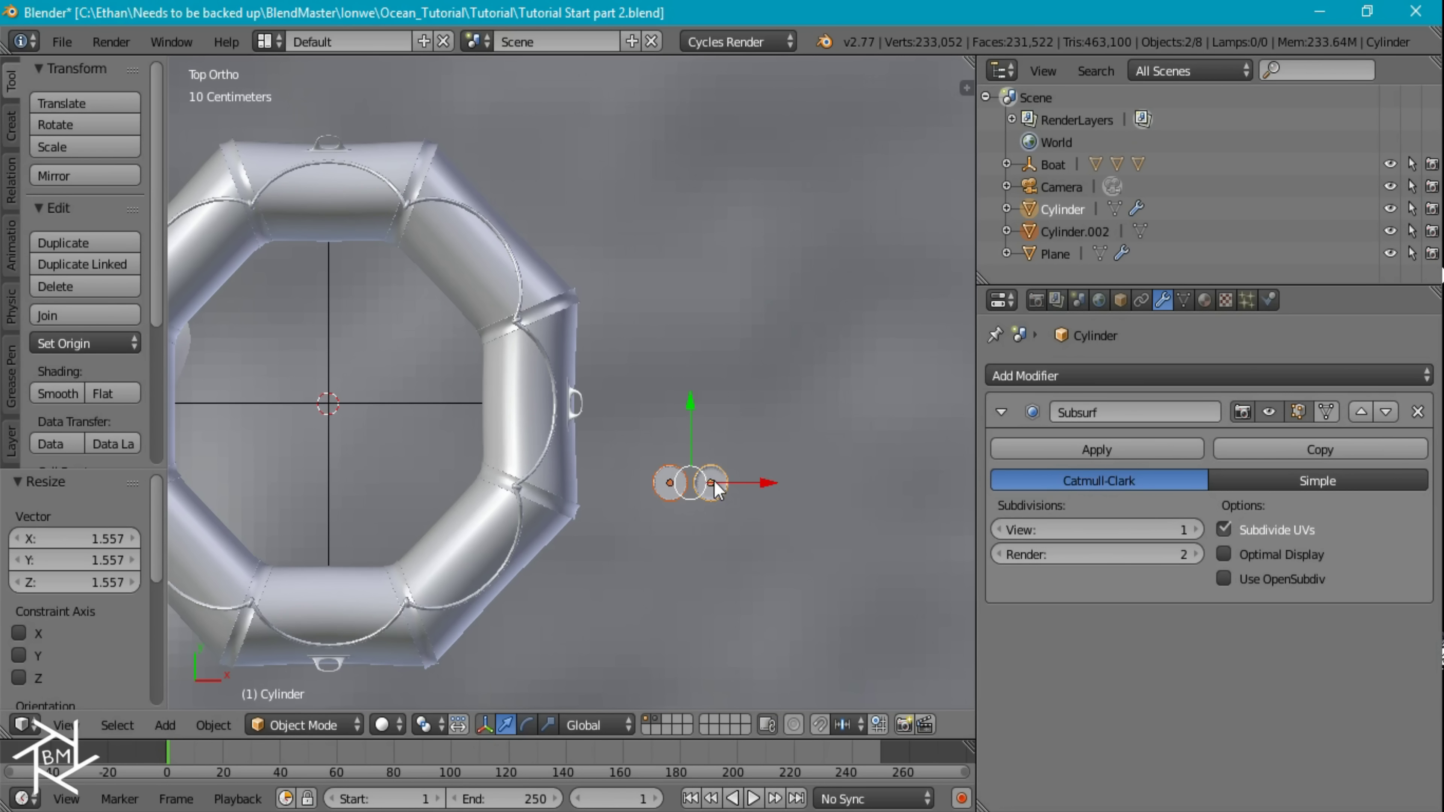
Move the Cylinder.002 can about 7 cm along -X and 32 cm along -Y, and tumble it freely about -25° and 25°.
click(1075, 231)
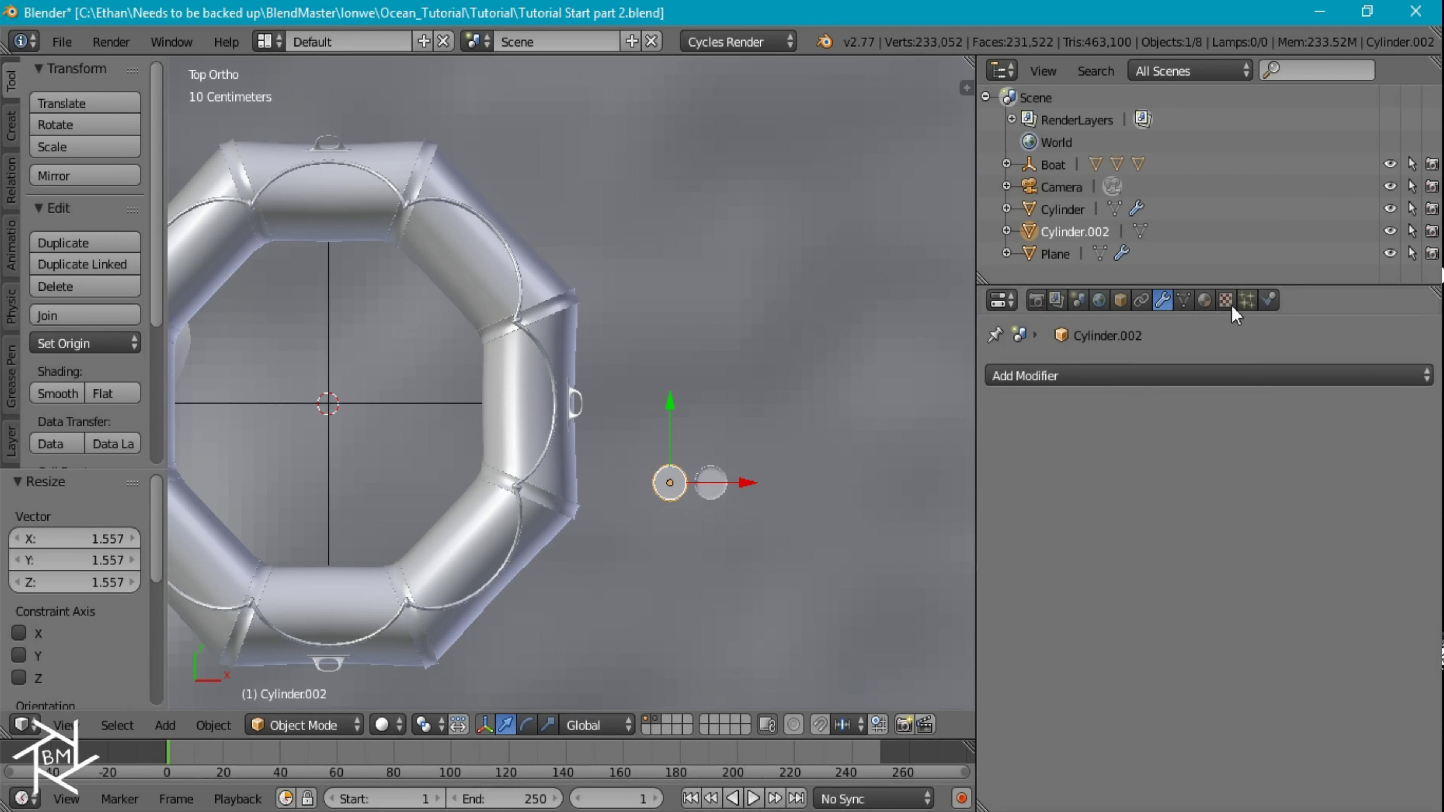
key(g)
click(671, 574)
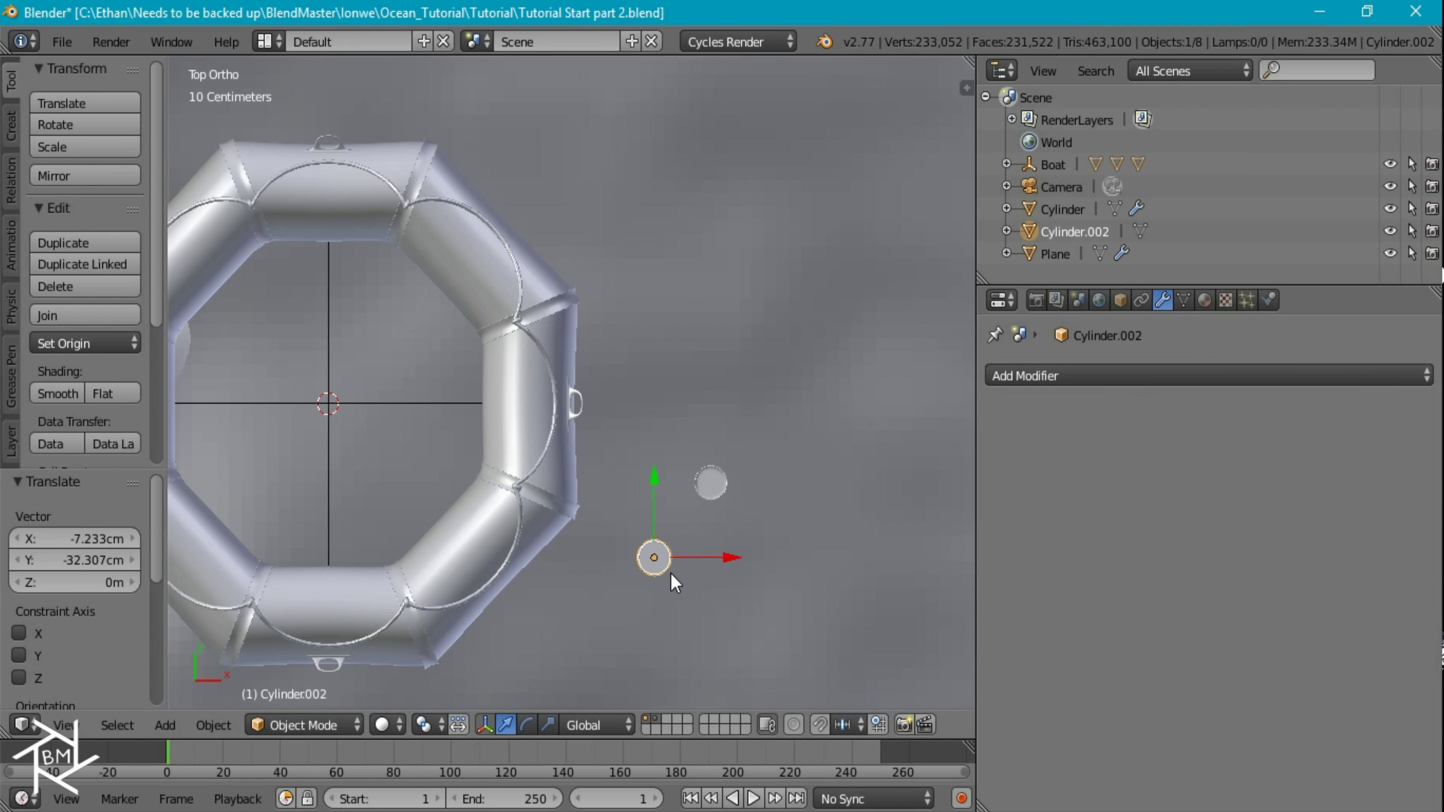
key(r)
key(r)
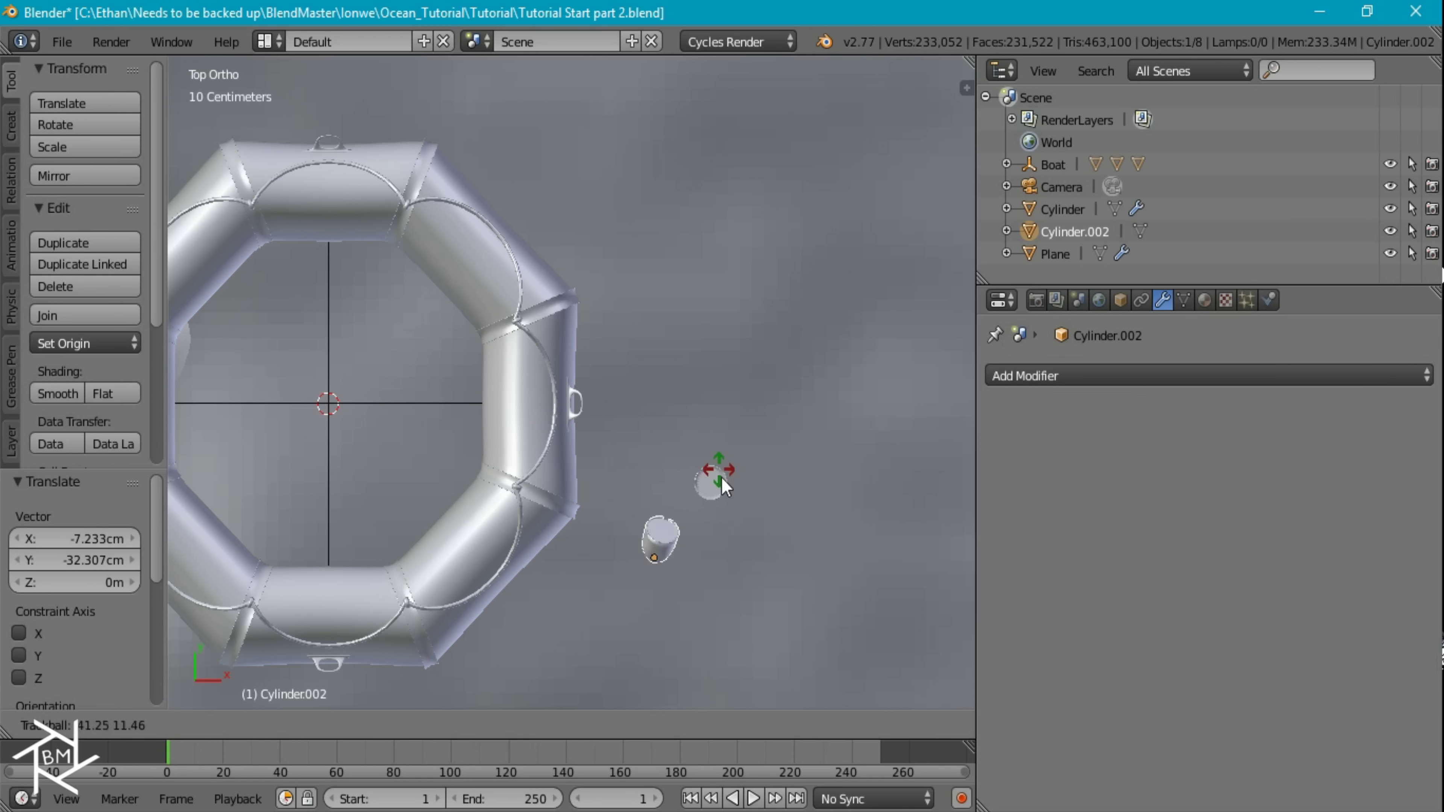
click(696, 485)
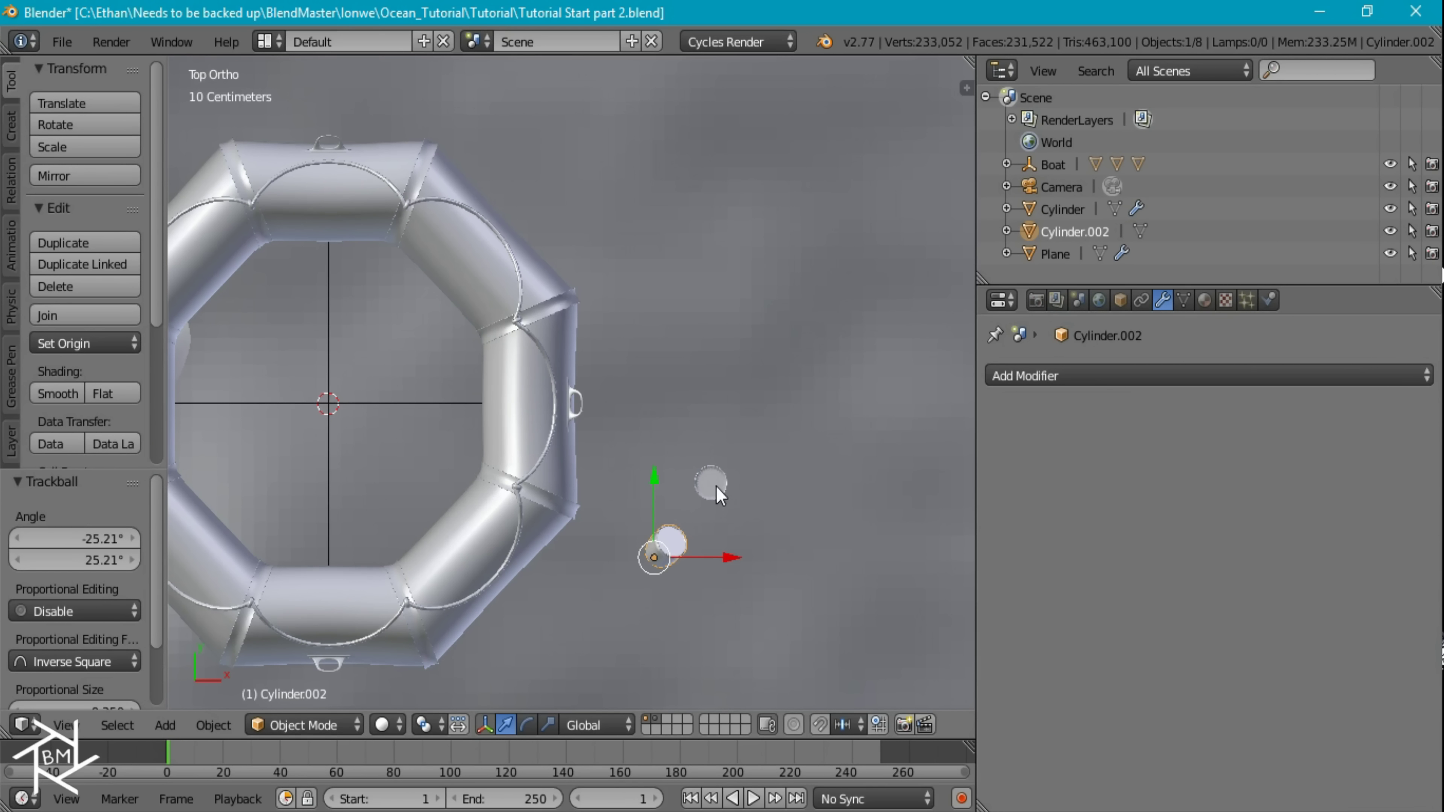
Tumble the other can, Cylinder, freely by about -25° and -19° so it tilts in the water.
right_click(729, 488)
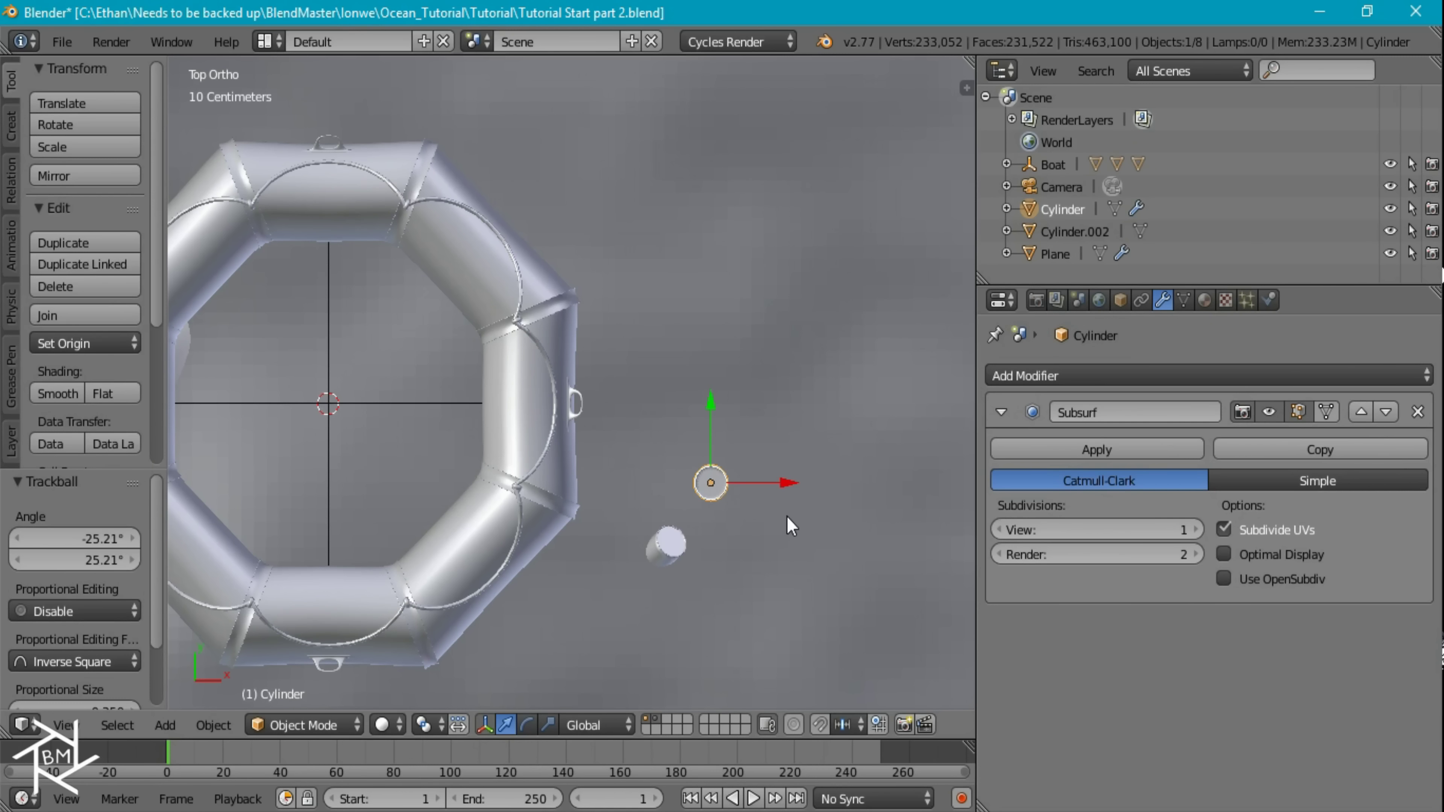
key(r)
key(r)
click(766, 539)
middle_drag(766, 539, 654, 321)
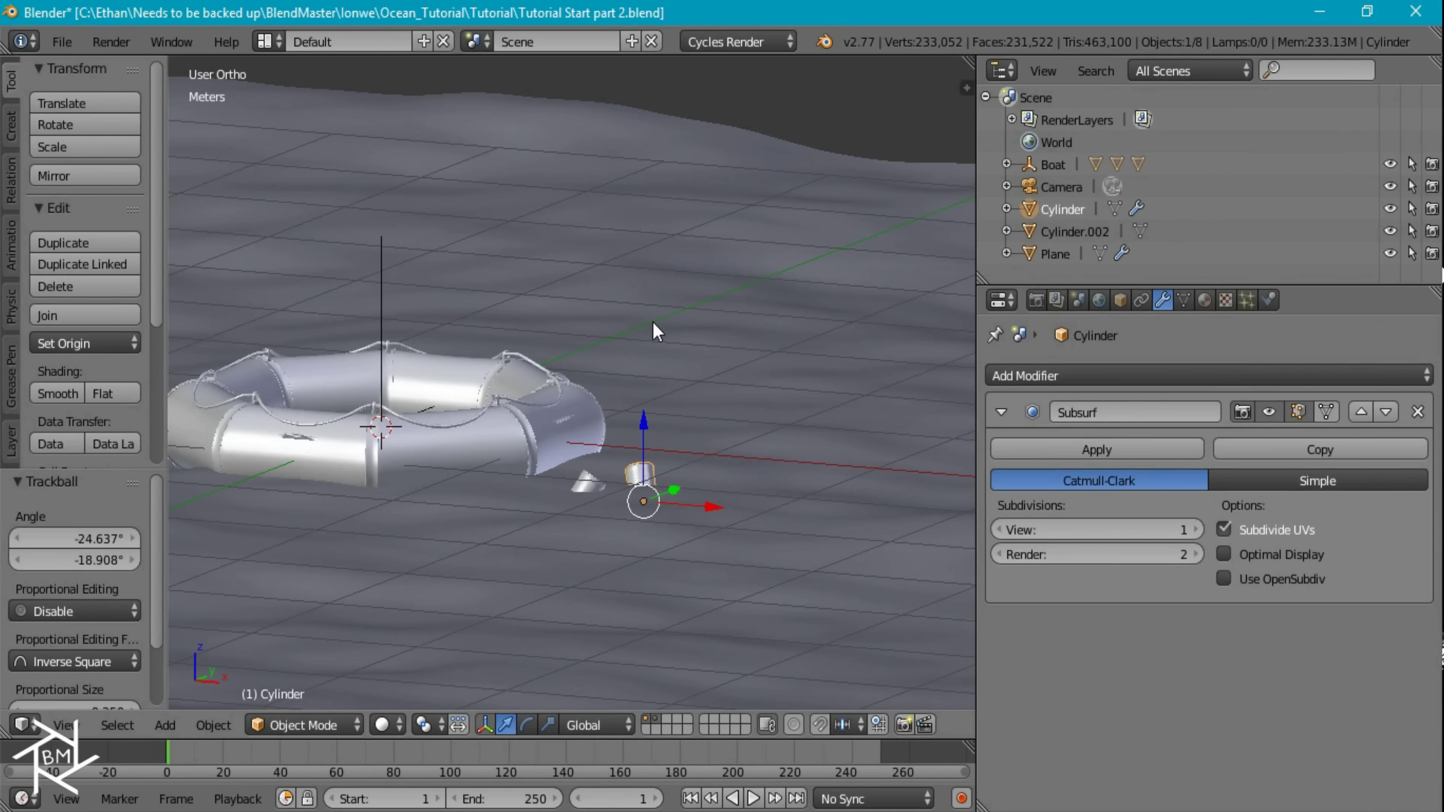
Duplicate the tilted Cylinder can about 6 cm along X and 24 cm along Y, and tumble the copy freely.
key(KP_7)
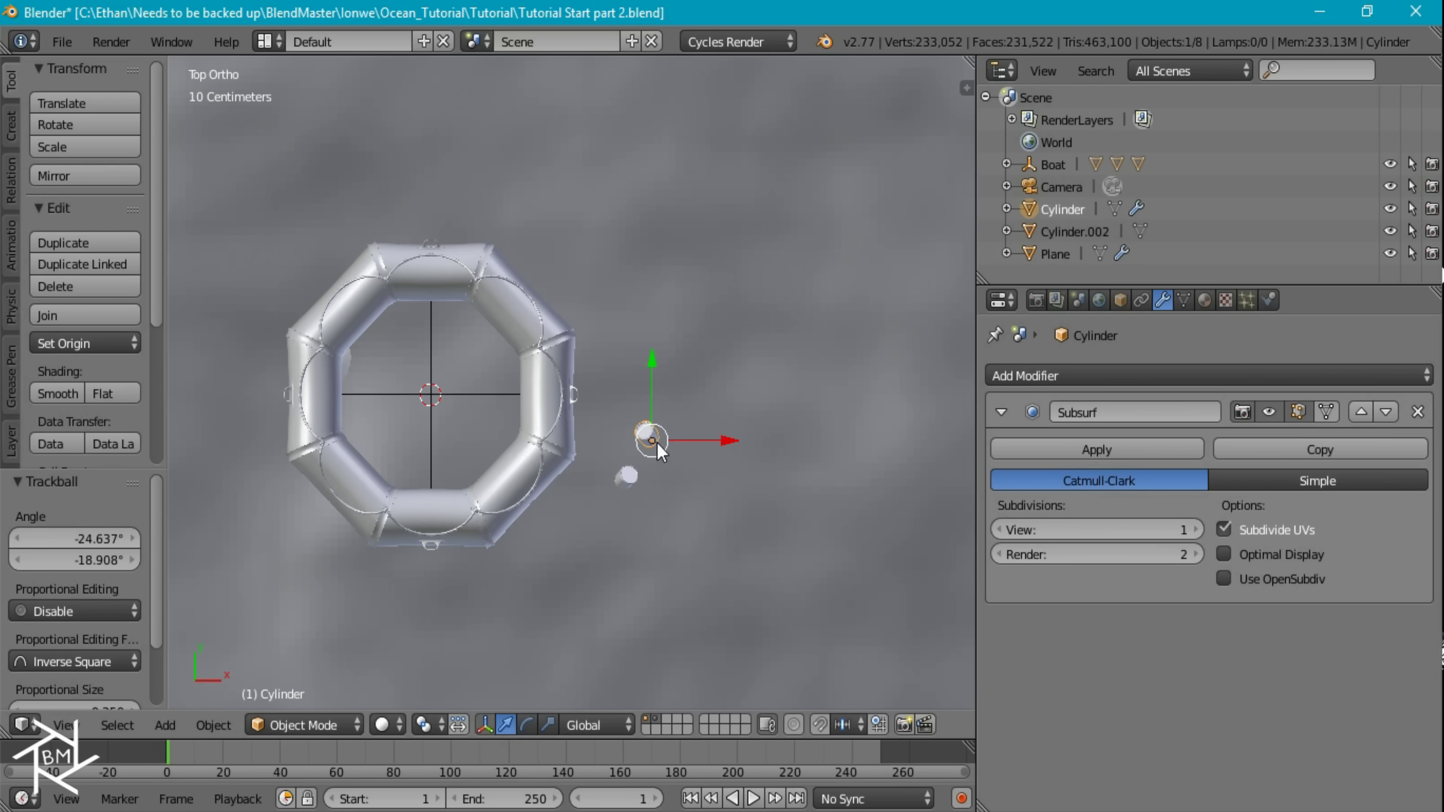
key(shift+d)
click(666, 410)
key(r)
key(r)
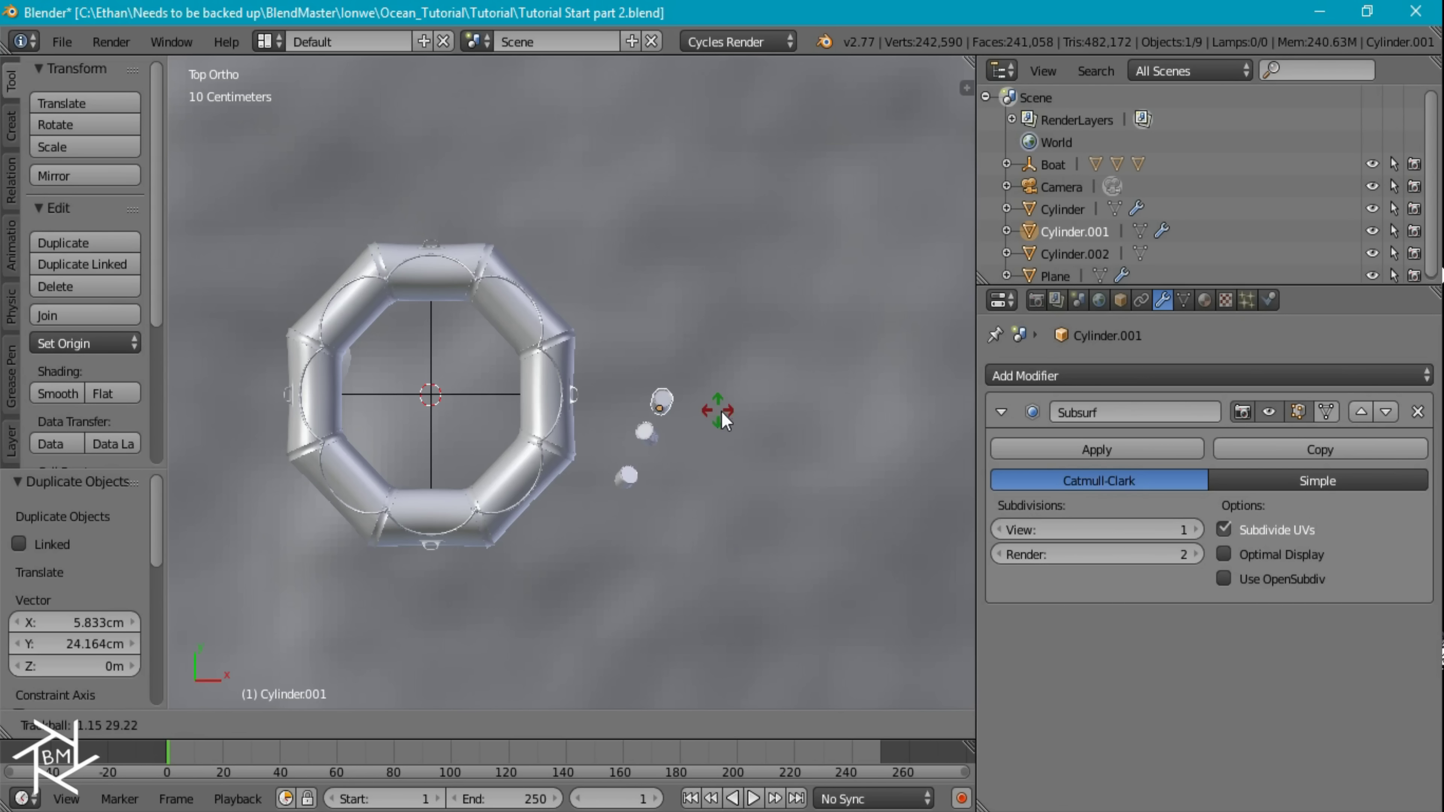
click(739, 472)
Duplicate the newest can toward -Y, tumble the copy about -30° and -35°, and scale it to about 0.616.
key(shift+d)
click(711, 504)
key(r)
key(r)
click(645, 440)
key(s)
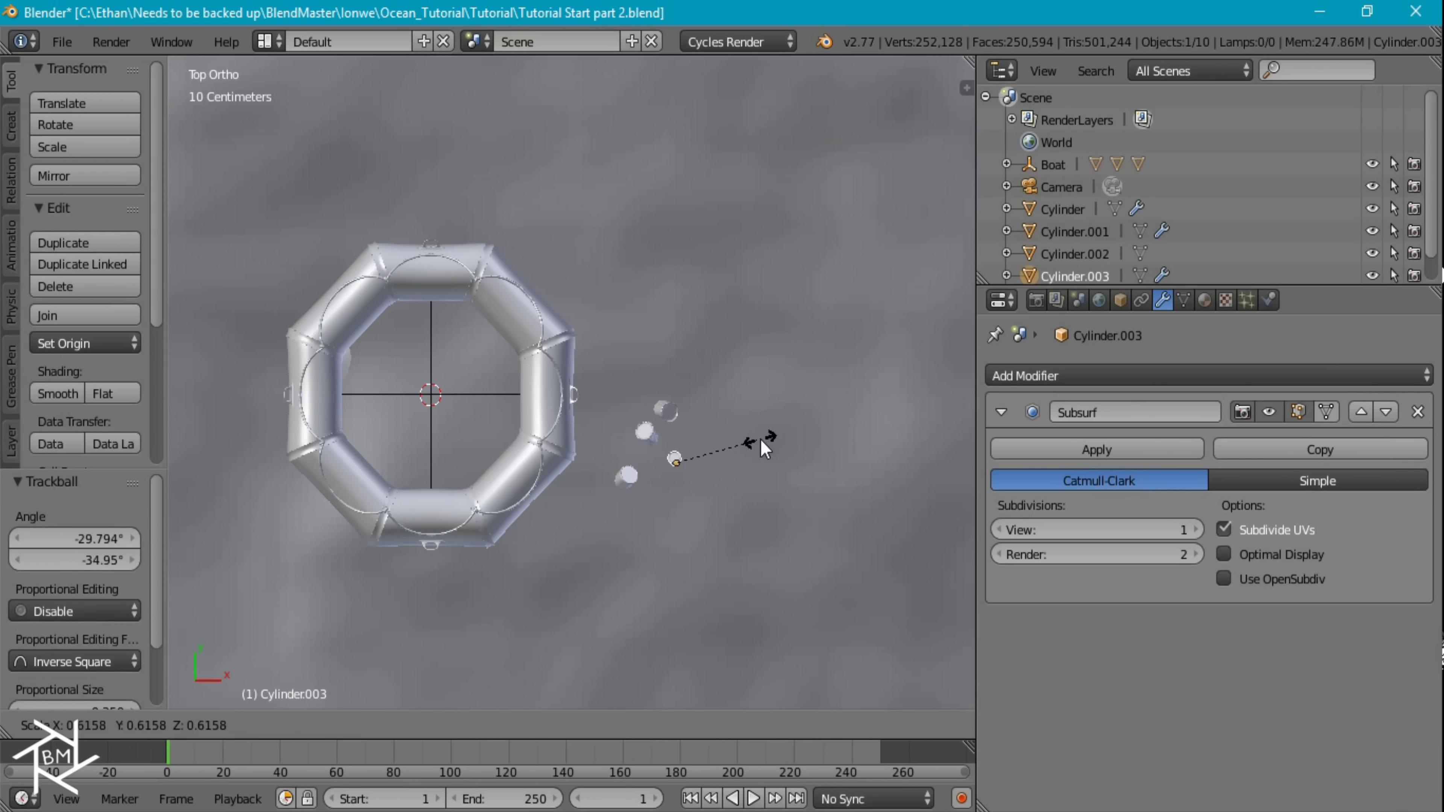
click(761, 440)
Raise the small can about 2.3 cm along Z, and shift it horizontally about -9.5 cm in X and -11 cm in Y.
middle_drag(764, 444, 645, 142)
scroll(650, 304, up, 4)
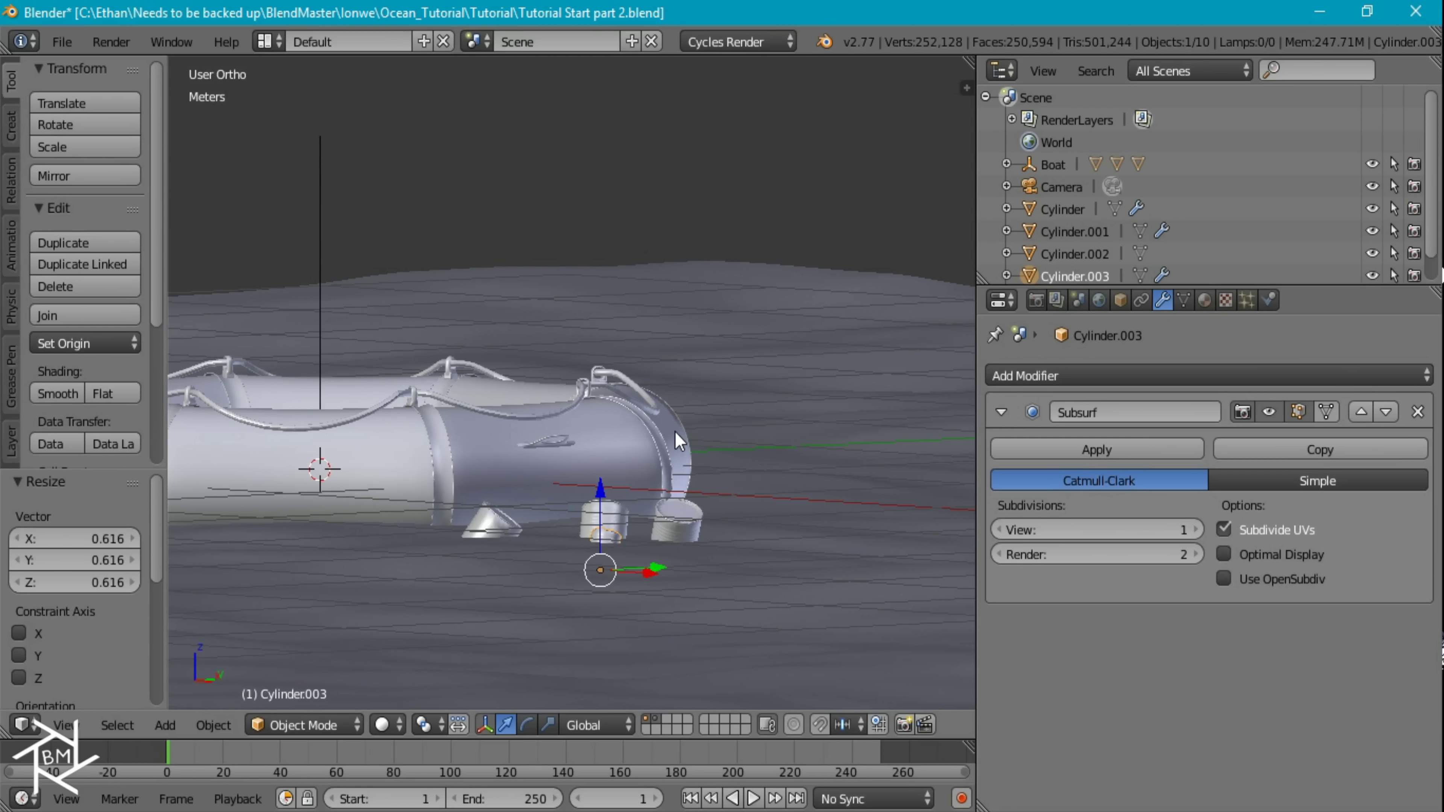
key(g)
key(z)
click(681, 522)
key(g)
key(shift+z)
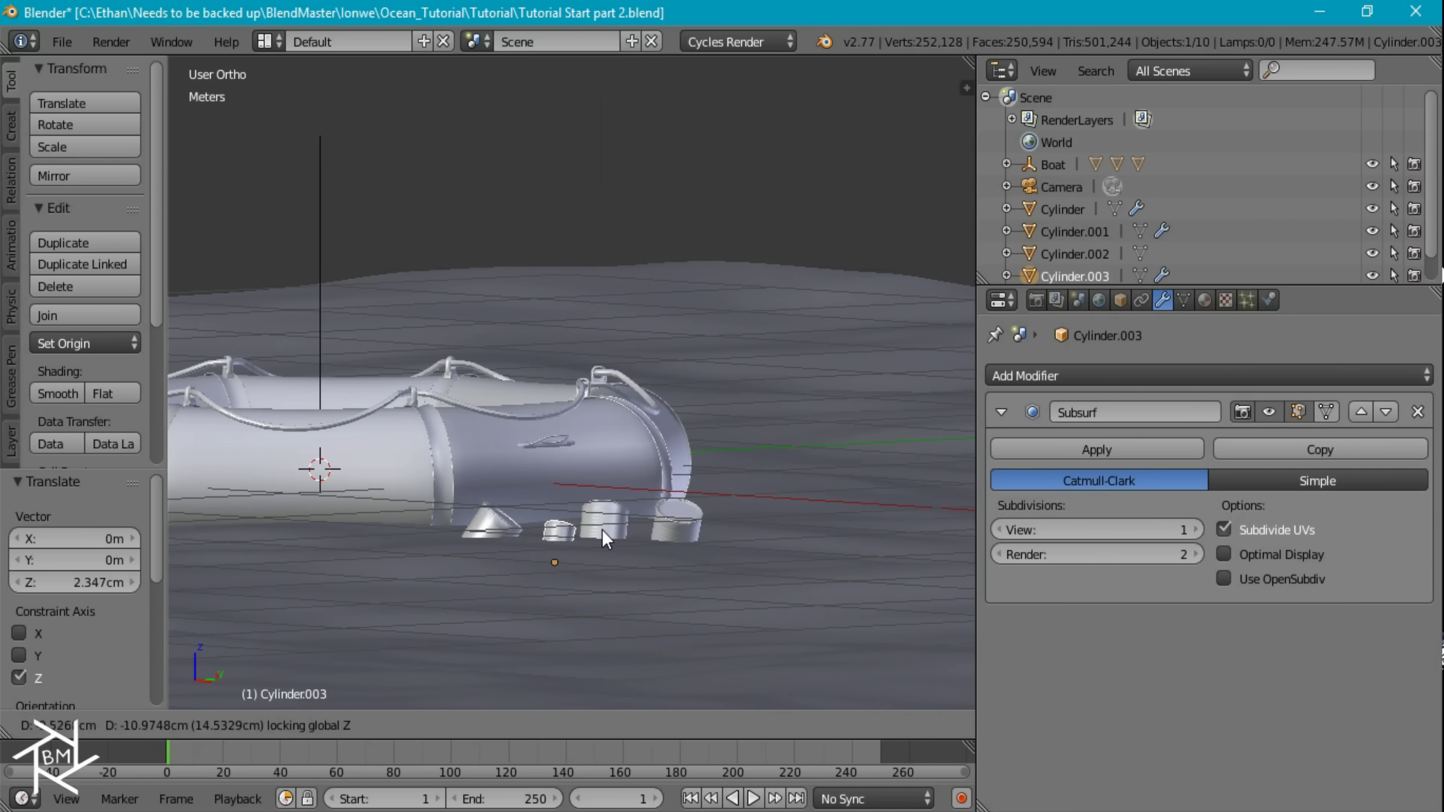
click(603, 531)
Duplicate the small can about -31 cm in X and 71 cm in Y, tumble the copy and enlarge it by about 1.4.
key(KP_7)
scroll(602, 531, down, 4)
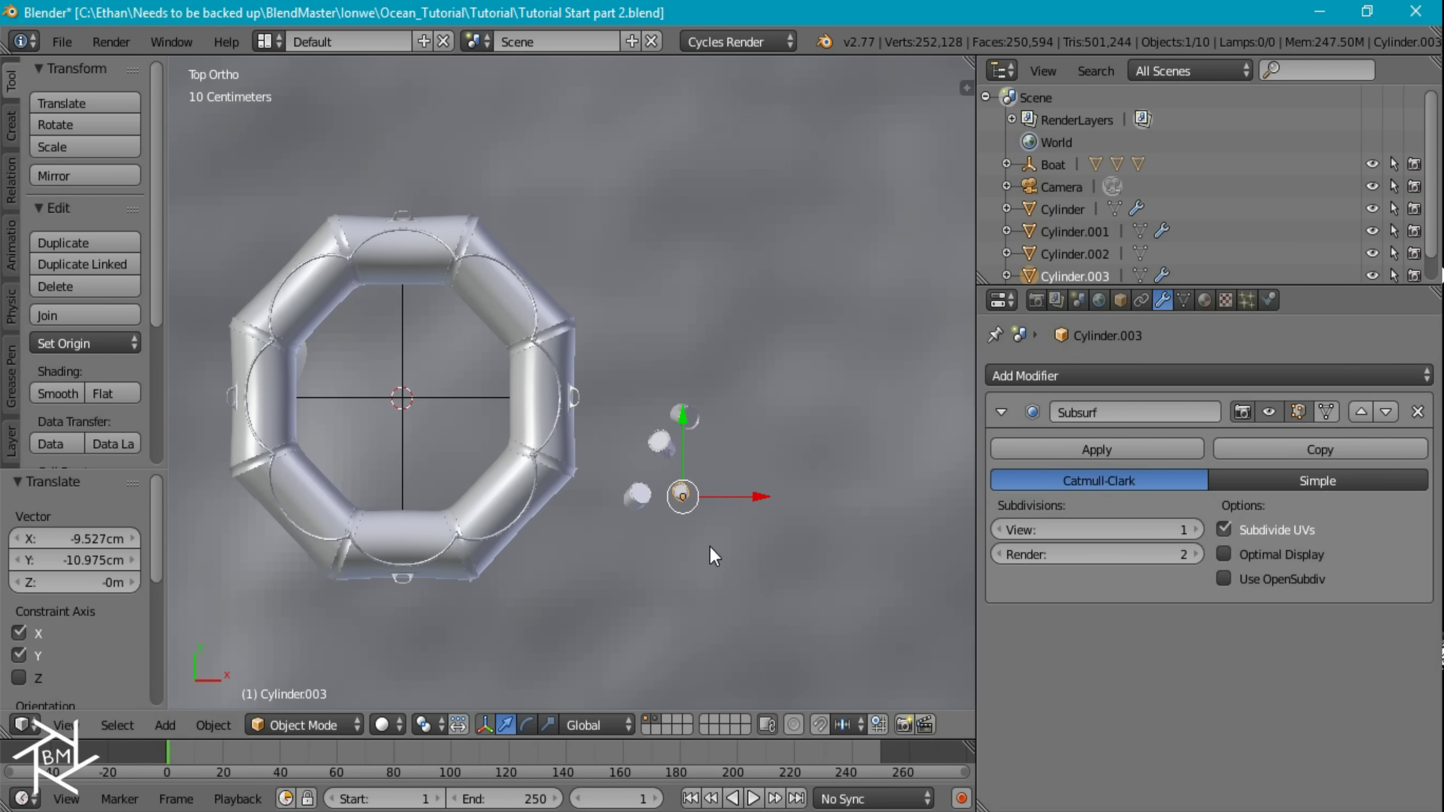
key(shift+d)
click(646, 379)
key(r)
key(r)
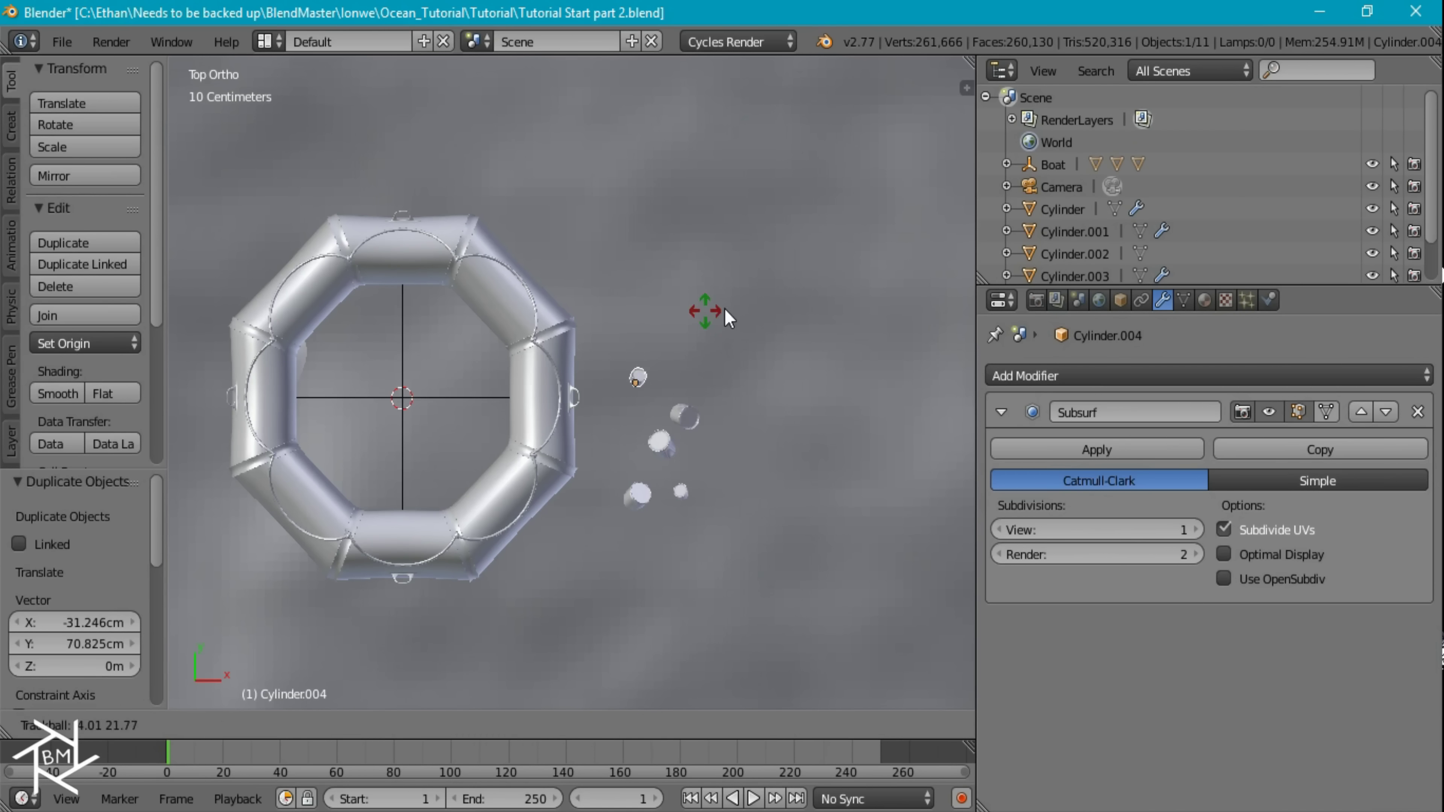
click(742, 339)
key(s)
click(783, 314)
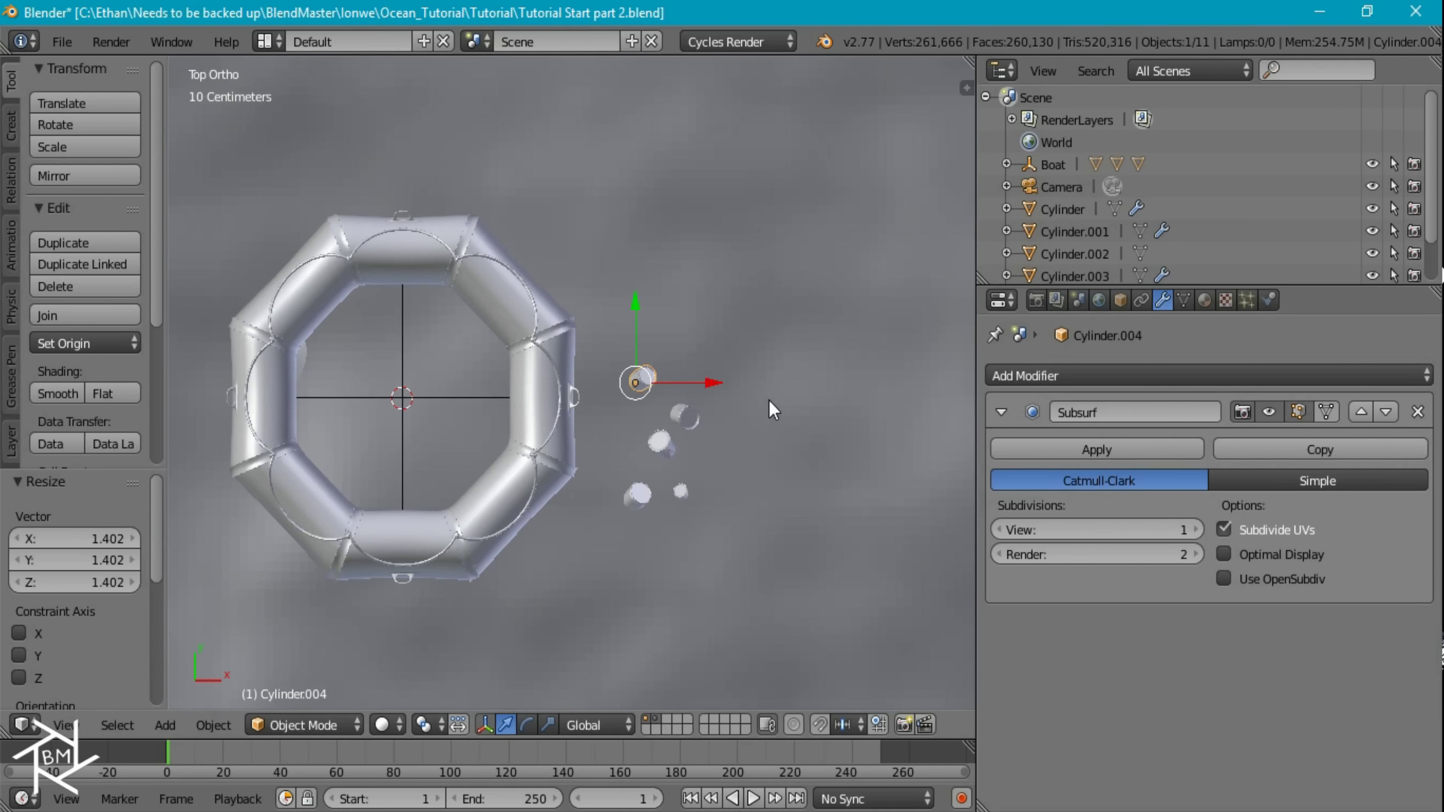
Duplicate the enlarged can about 73 cm along X and 1.33 m along Y, and tumble the copy freely.
scroll(768, 404, up, 5)
middle_drag(845, 445, 703, 429)
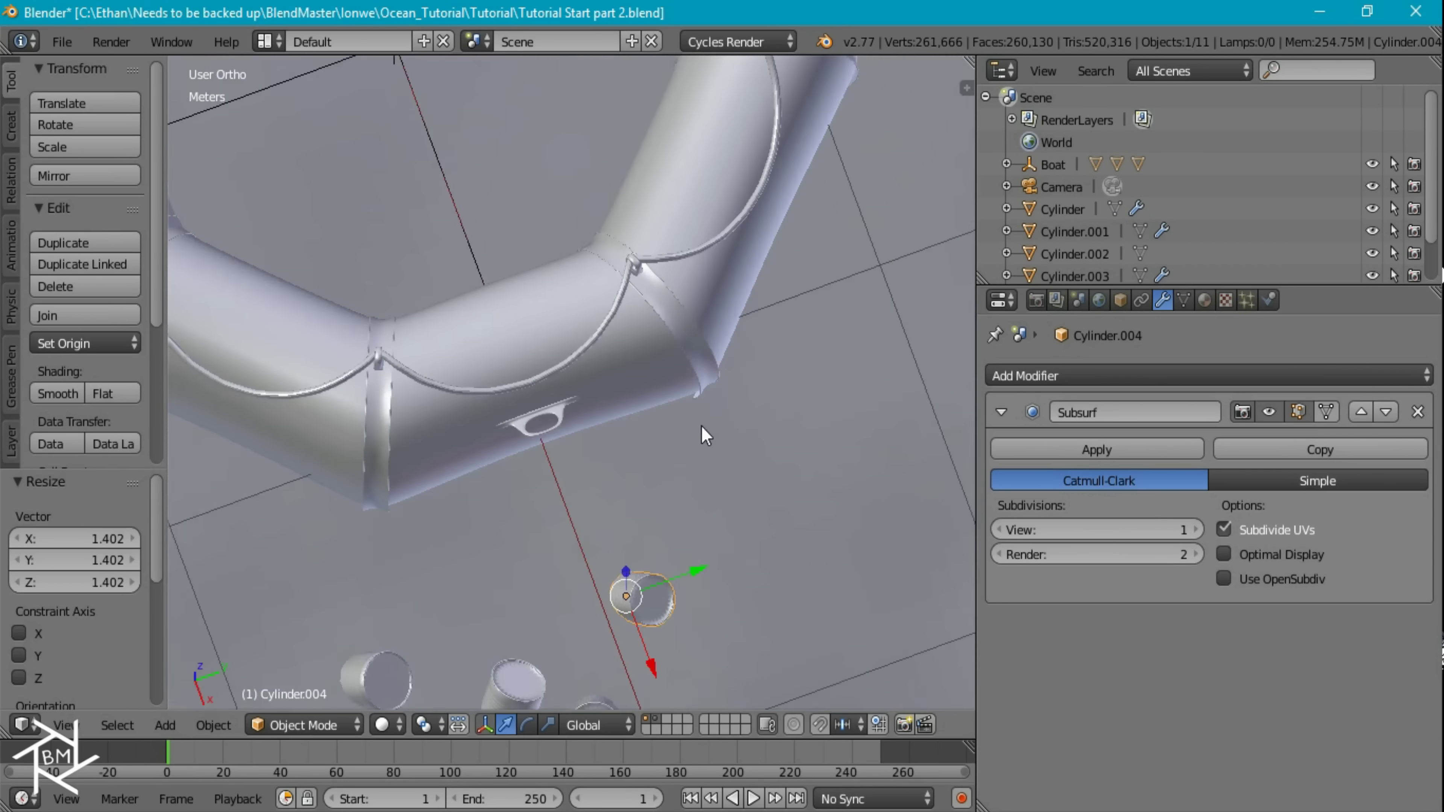
scroll(776, 455, down, 4)
key(KP_7)
key(shift+d)
click(718, 270)
key(r)
key(r)
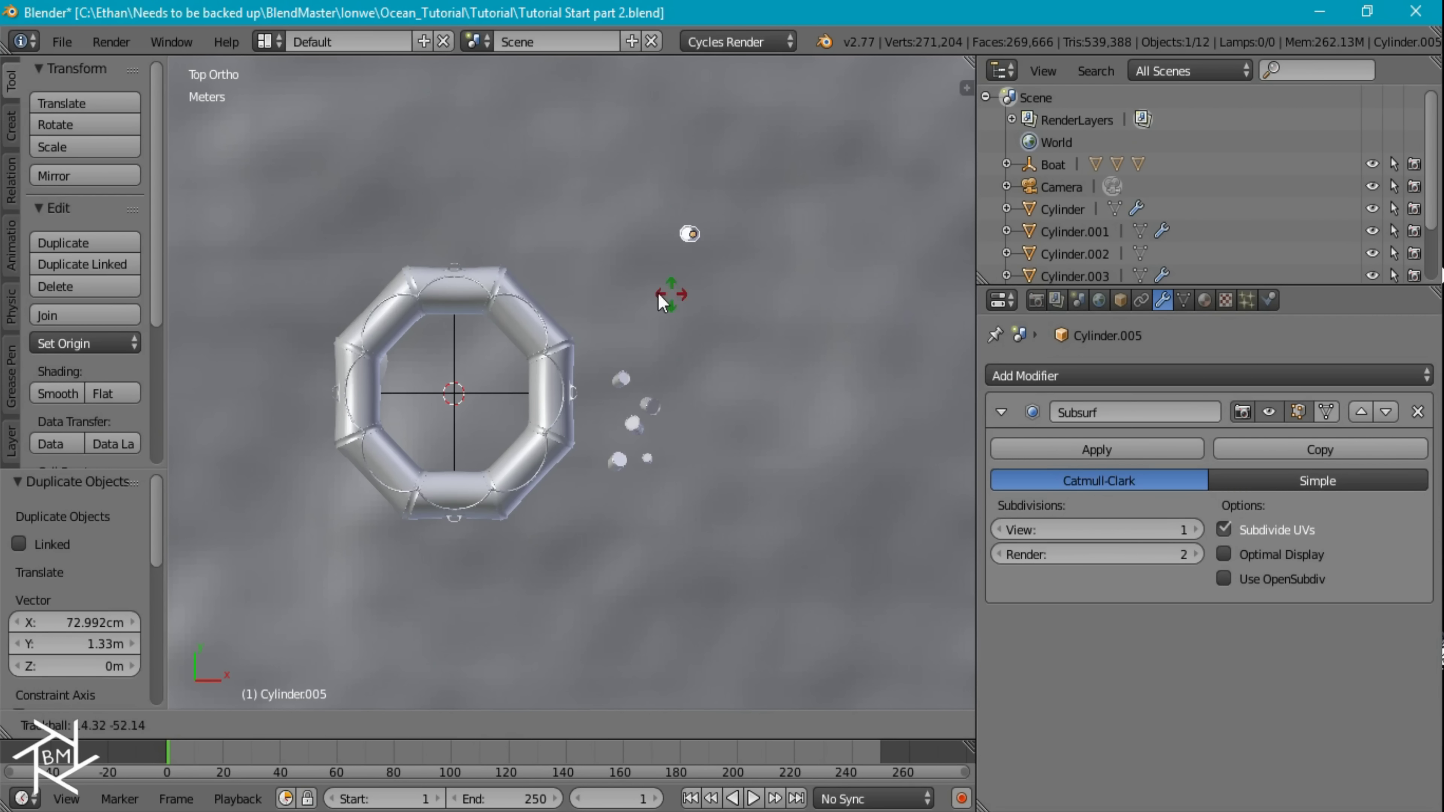
click(670, 284)
Duplicate the outlying can close beside itself and tumble the copy freely by about -3° and 57°.
key(shift+d)
click(720, 329)
key(r)
key(r)
click(825, 324)
Select both outlying cans and lower them about 5.1 cm along Z into the water.
middle_drag(825, 325, 667, 416)
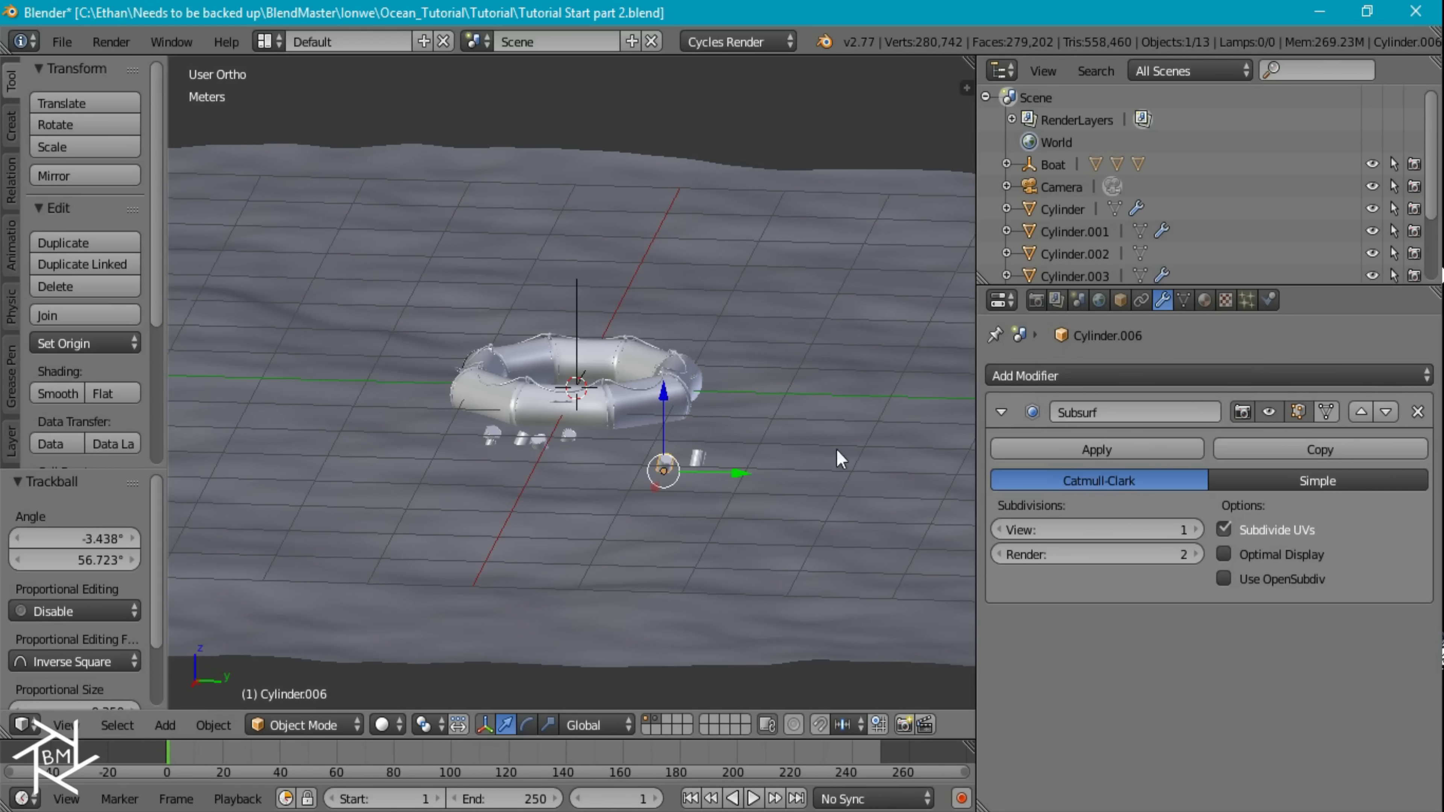
shift+right_click(812, 440)
key(g)
key(z)
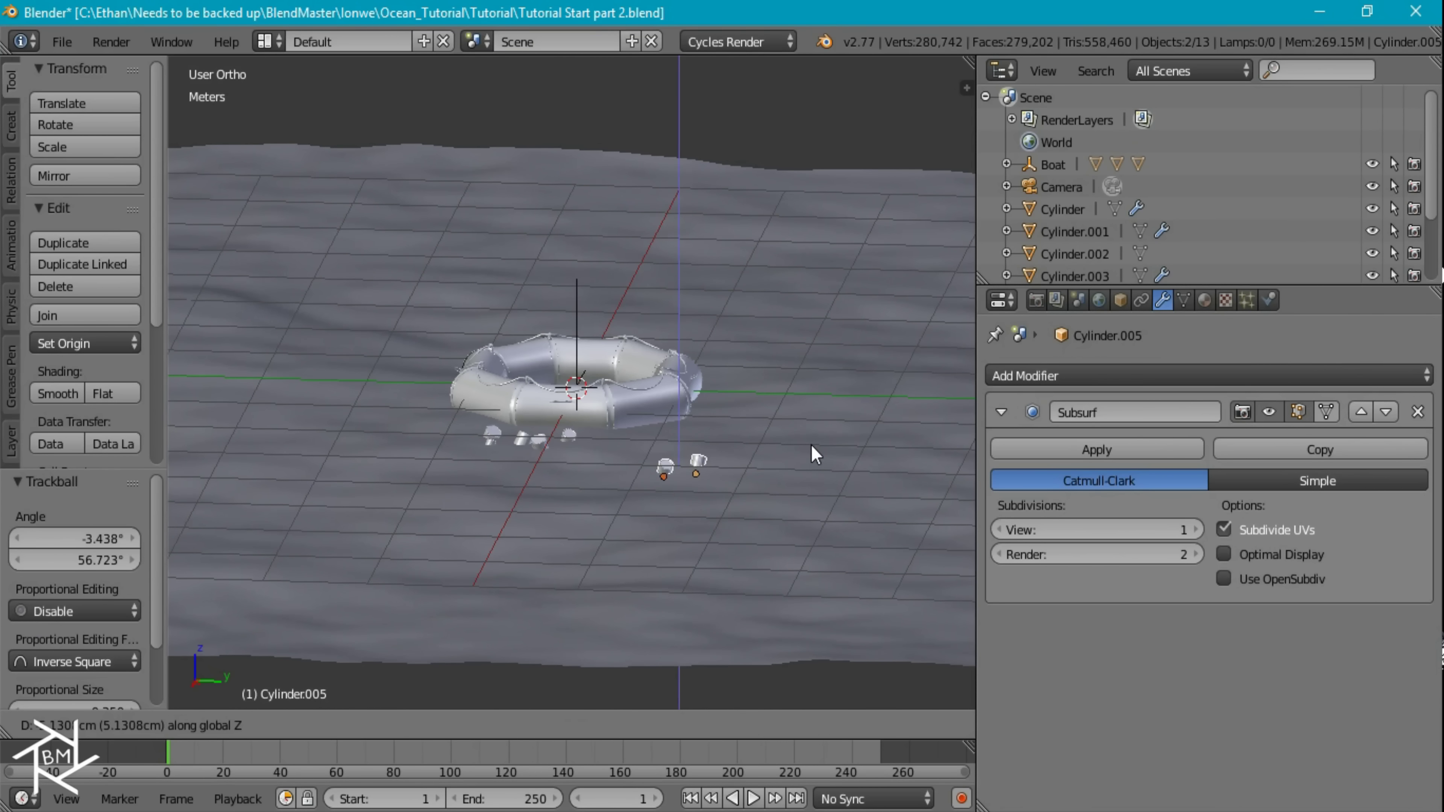
click(811, 445)
Duplicate the outlying pair of cans about -4.58 m in X and 96 cm in Y, and rotate the copies about -48°.
key(KP_7)
scroll(694, 441, down, 2)
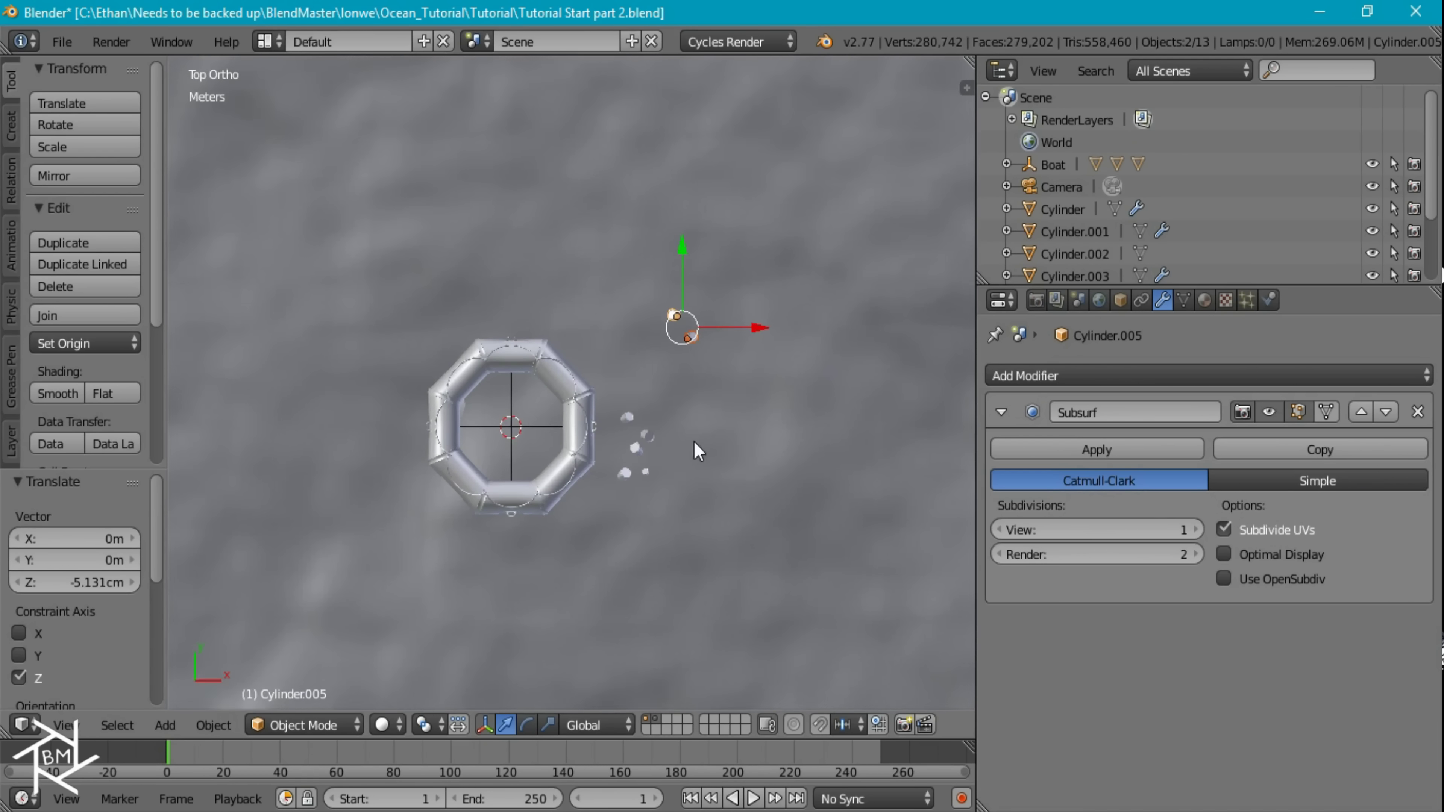
shift+middle_drag(694, 441, 759, 498)
key(shift+d)
click(460, 347)
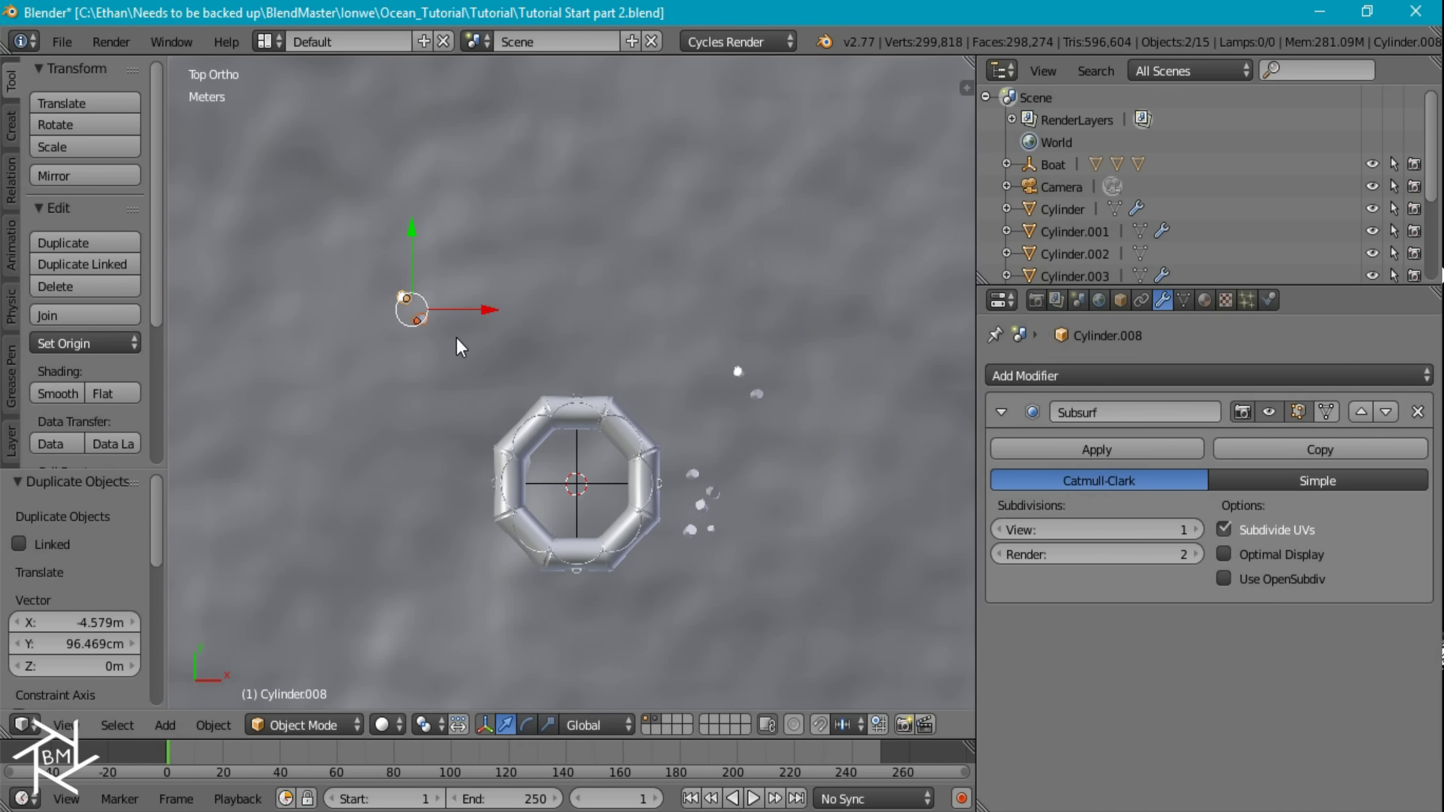
key(r)
click(543, 276)
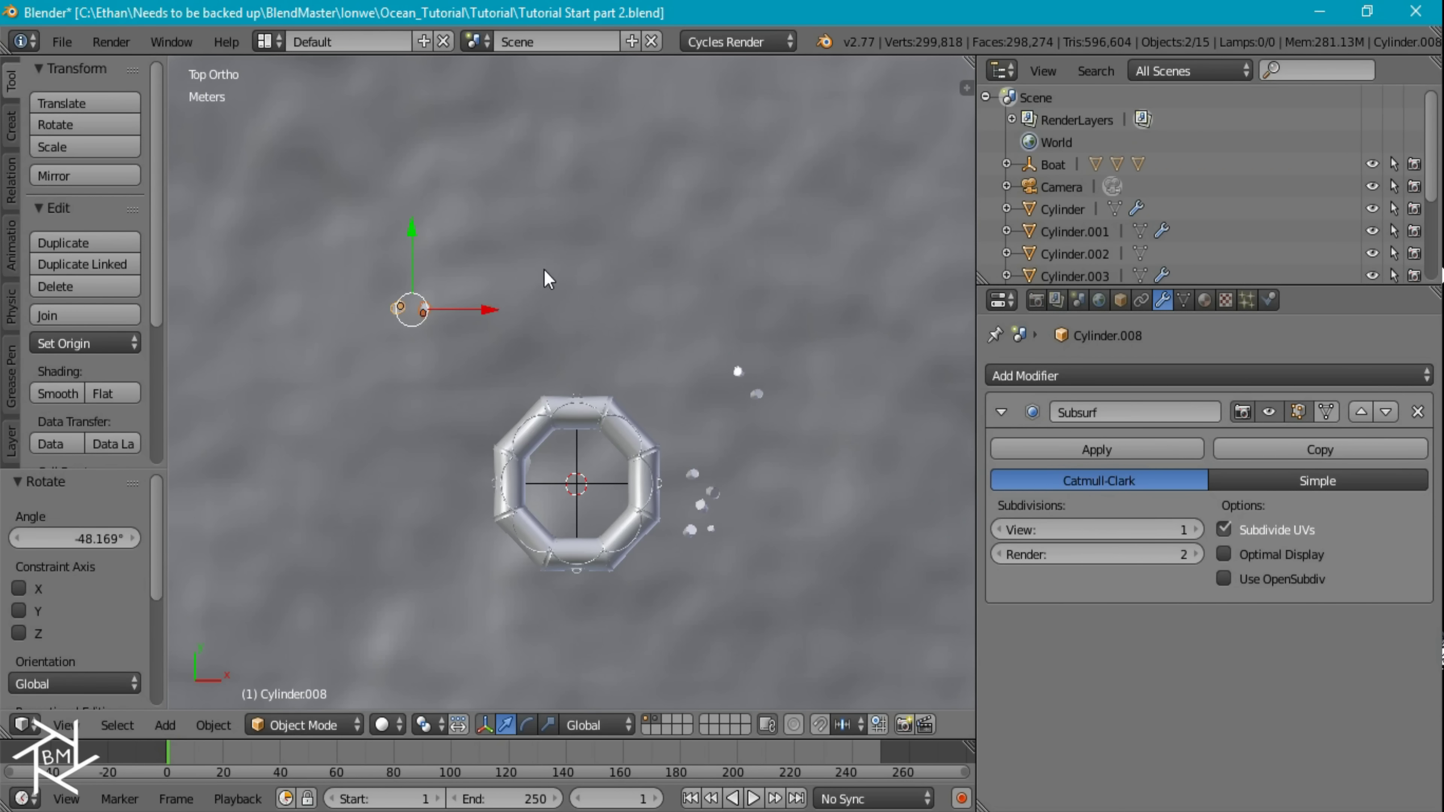
Align the camera to the front view of the scene and clear its location to the world origin.
scroll(435, 413, up, 4)
middle_drag(435, 413, 452, 144)
scroll(378, 289, down, 4)
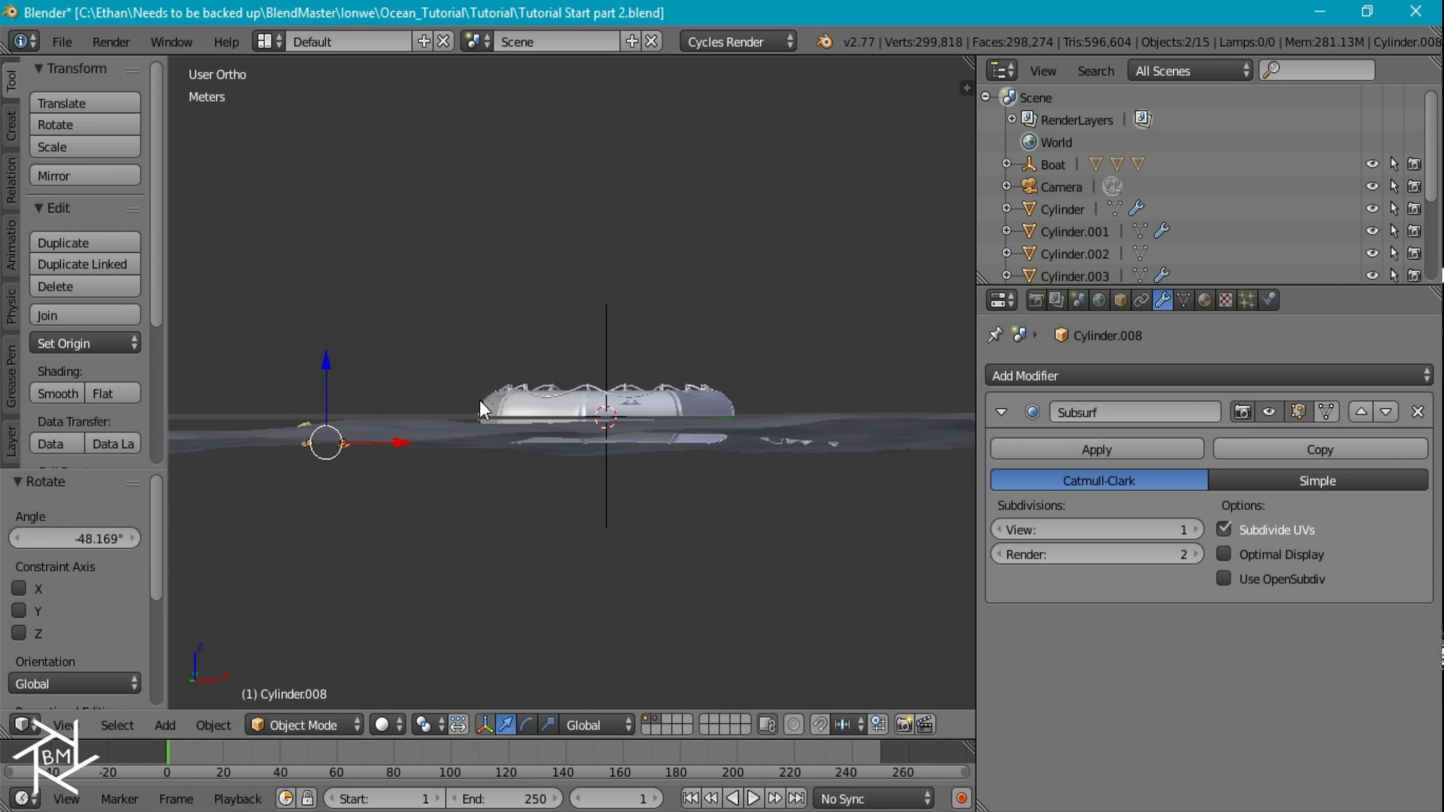
middle_drag(479, 400, 450, 430)
scroll(677, 411, down, 3)
shift+middle_drag(754, 404, 656, 463)
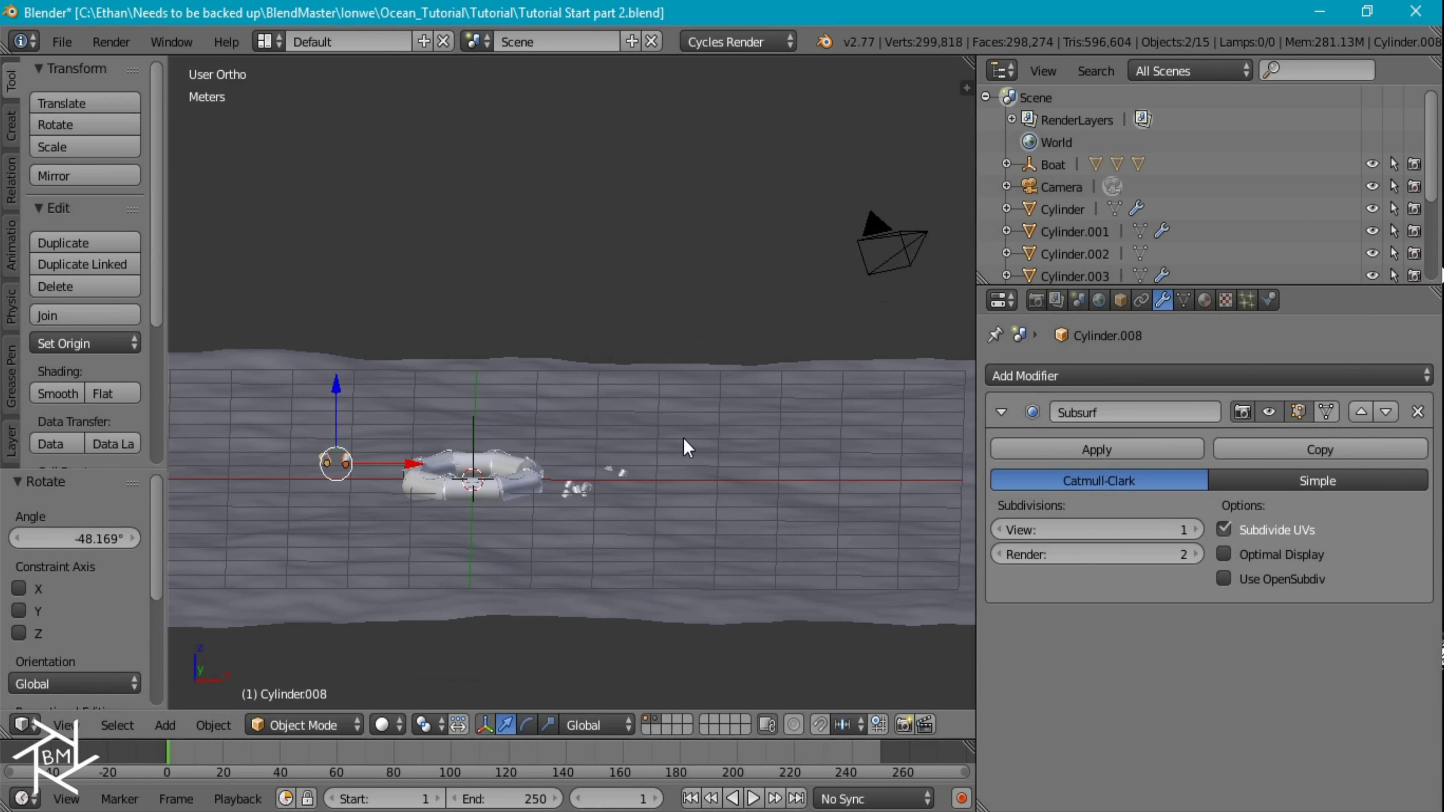
key(KP_1)
key(ctrl+alt+KP_0)
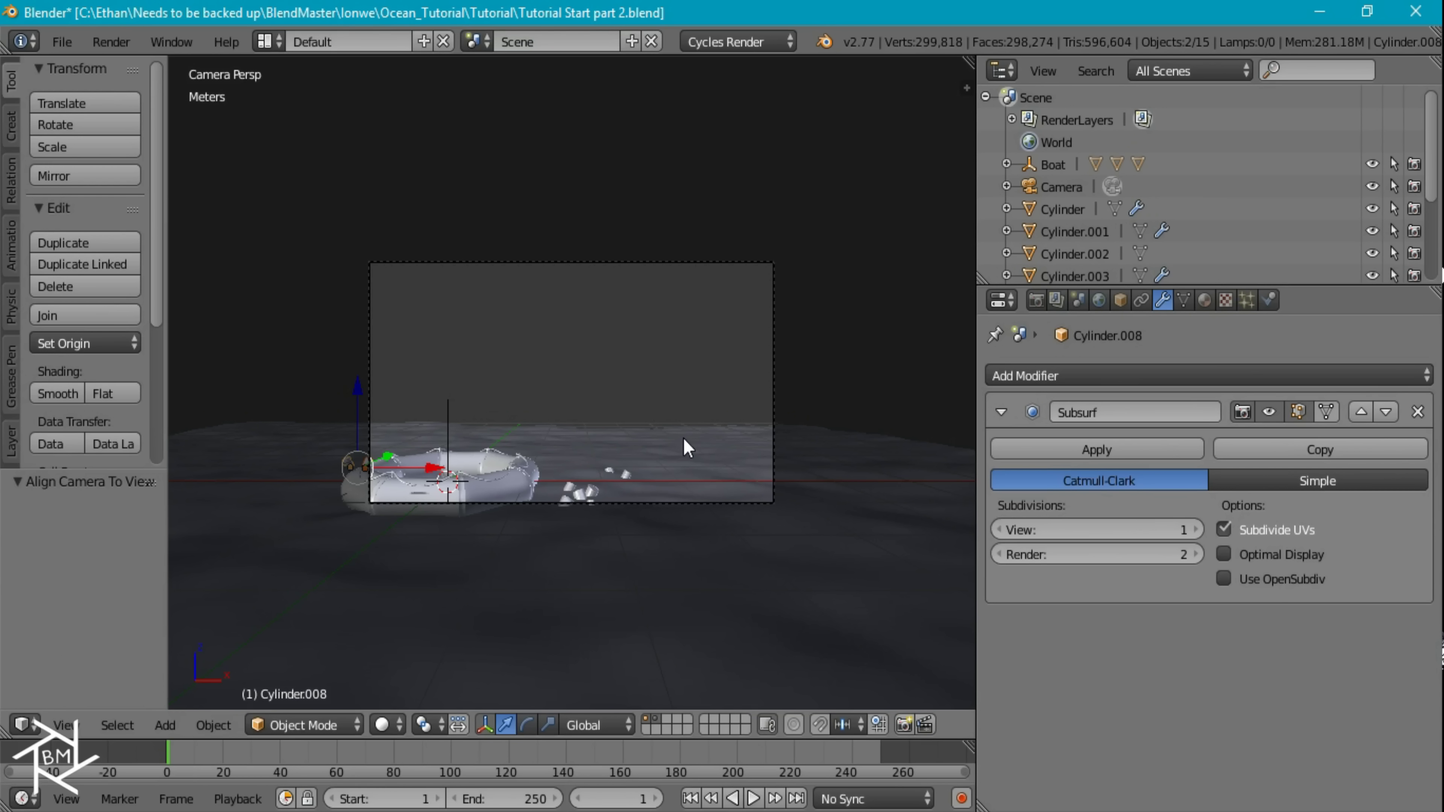
right_click(686, 260)
key(alt+g)
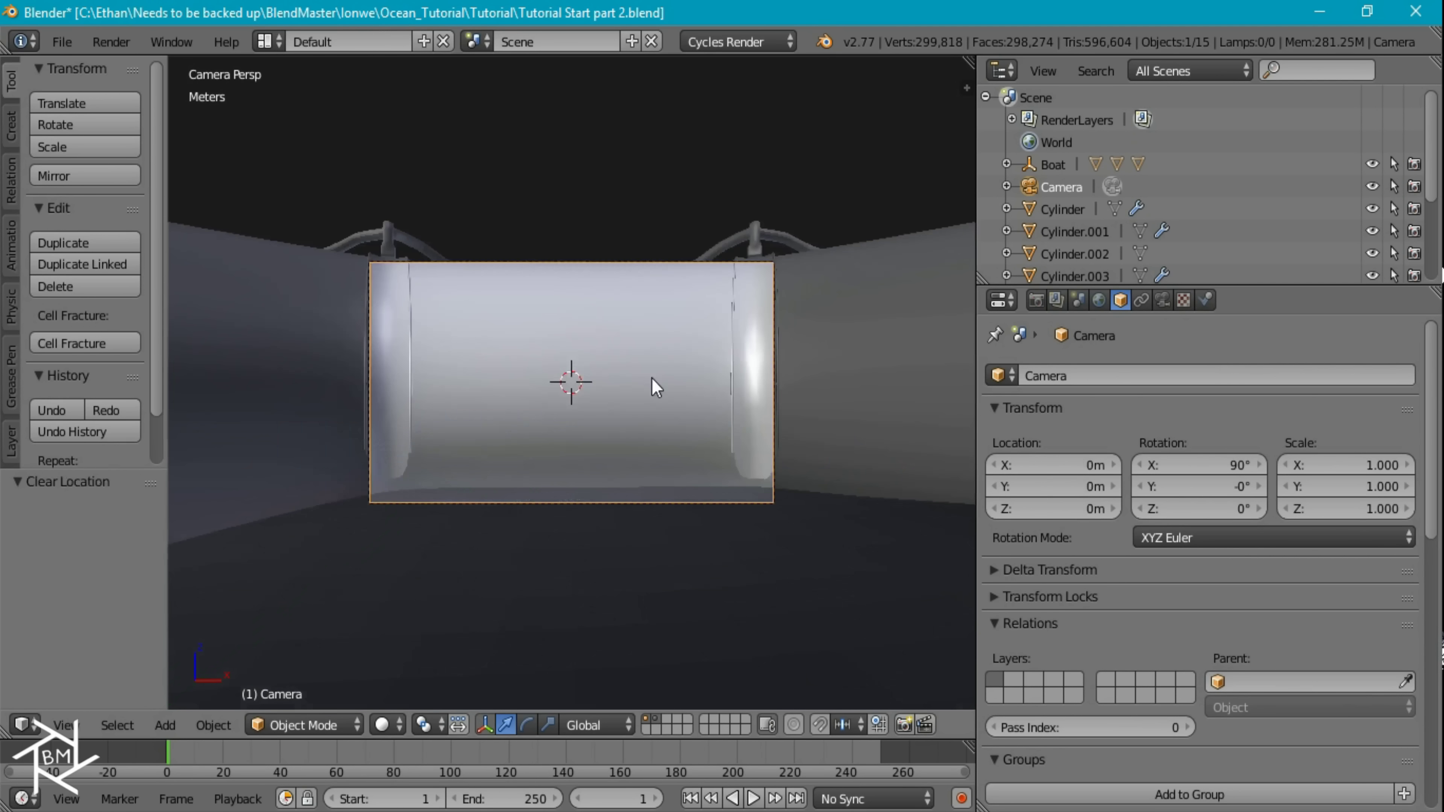
Move the camera back about 5.16 m along its local Z axis to frame the raft and cans.
scroll(631, 392, down, 5)
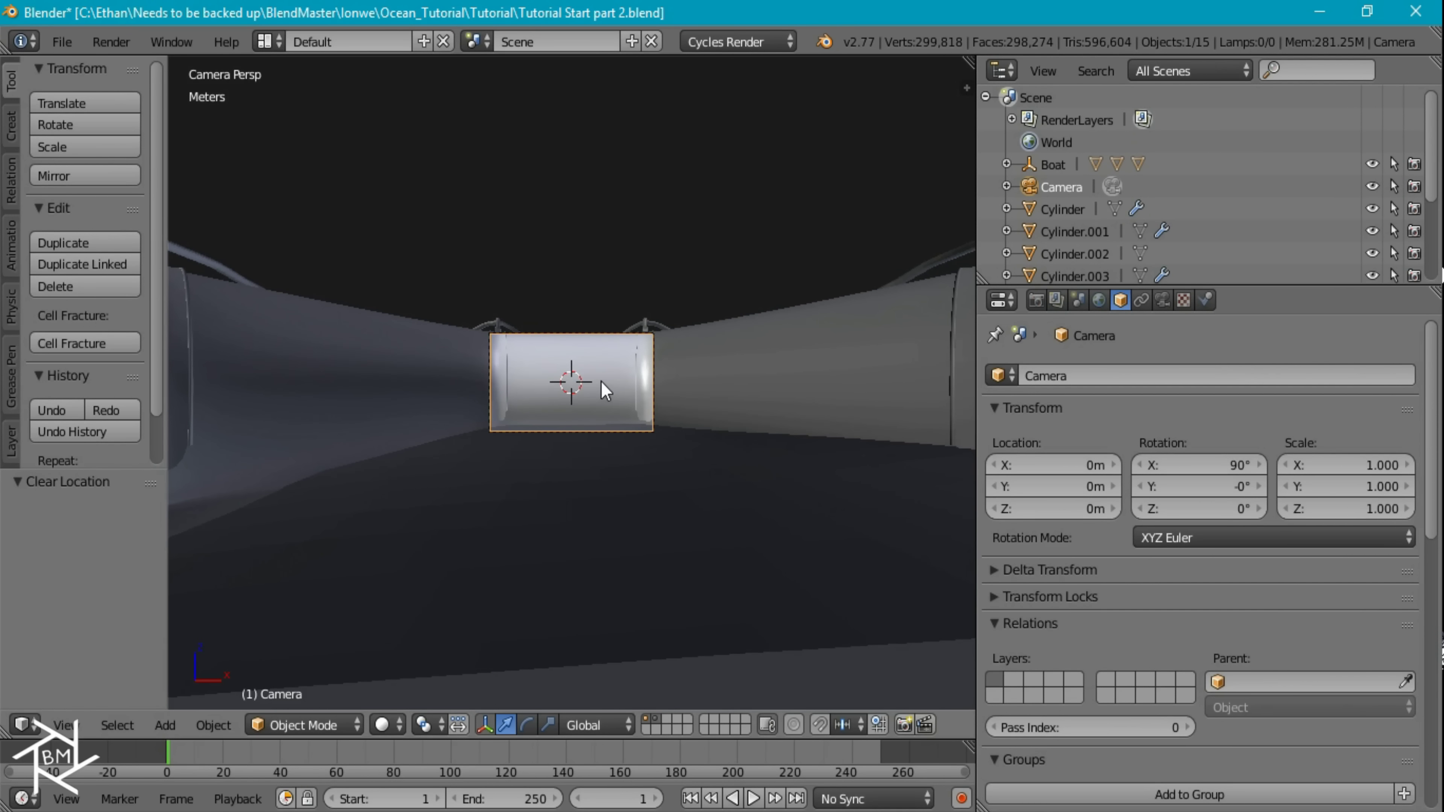
scroll(606, 393, up, 4)
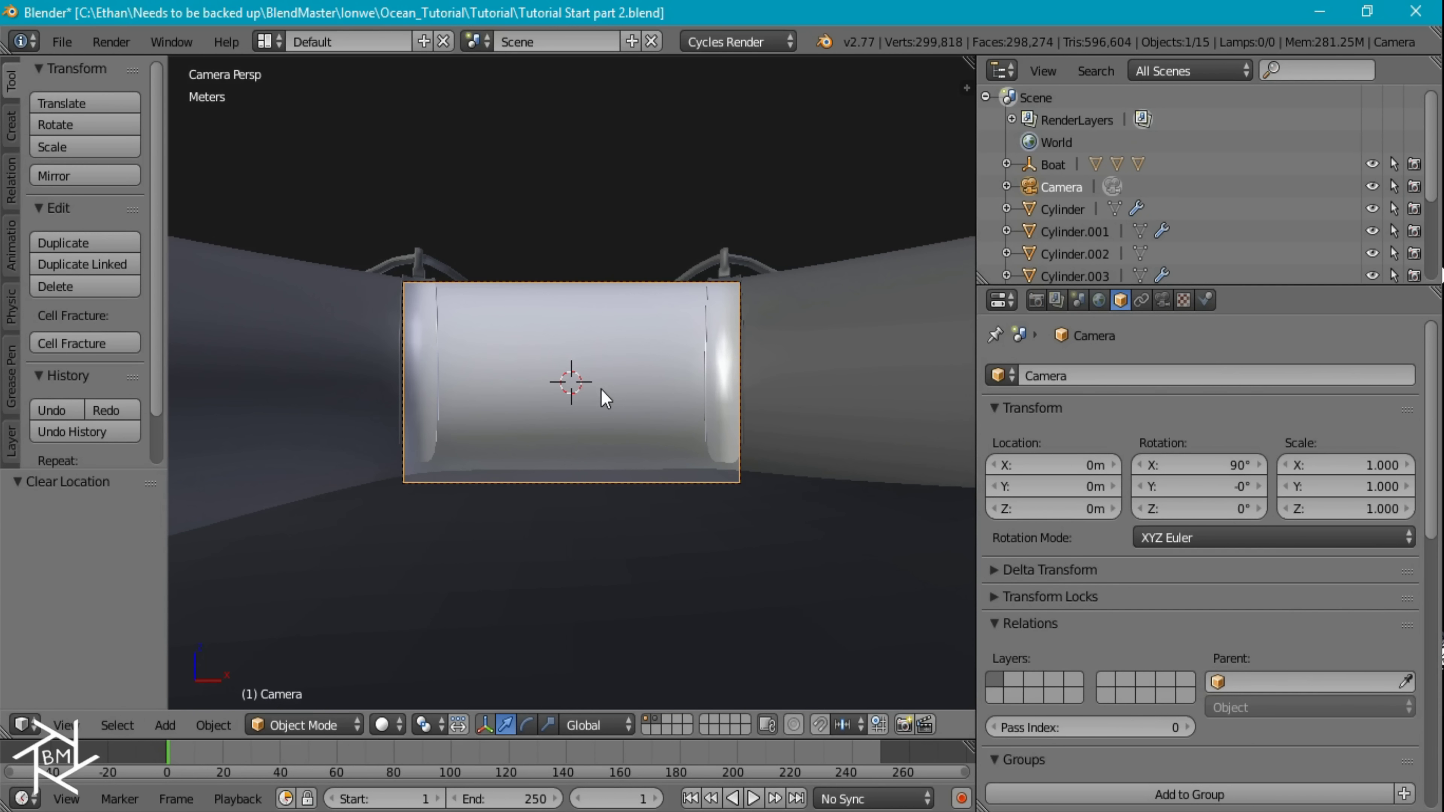
key(g)
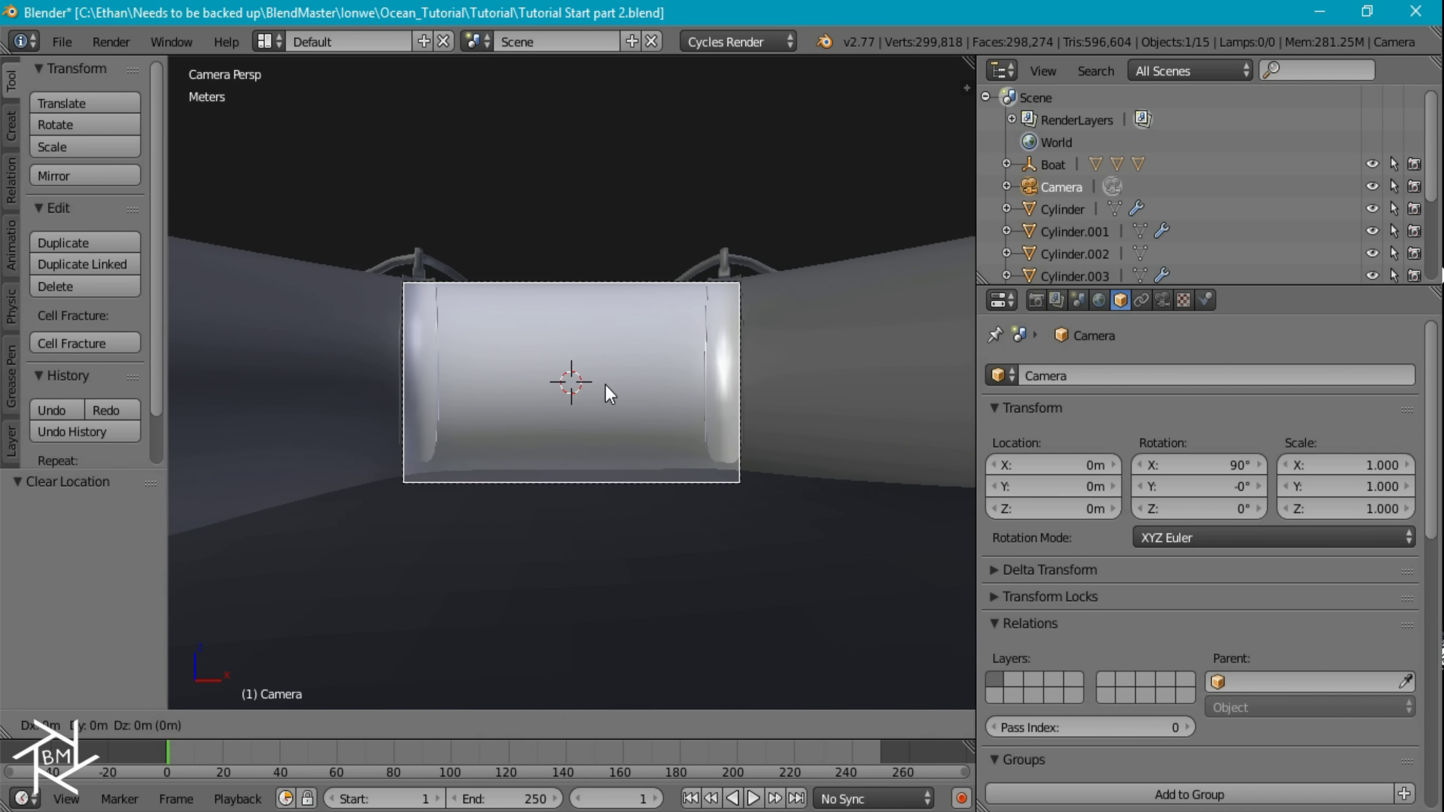
key(z)
key(z)
click(616, 458)
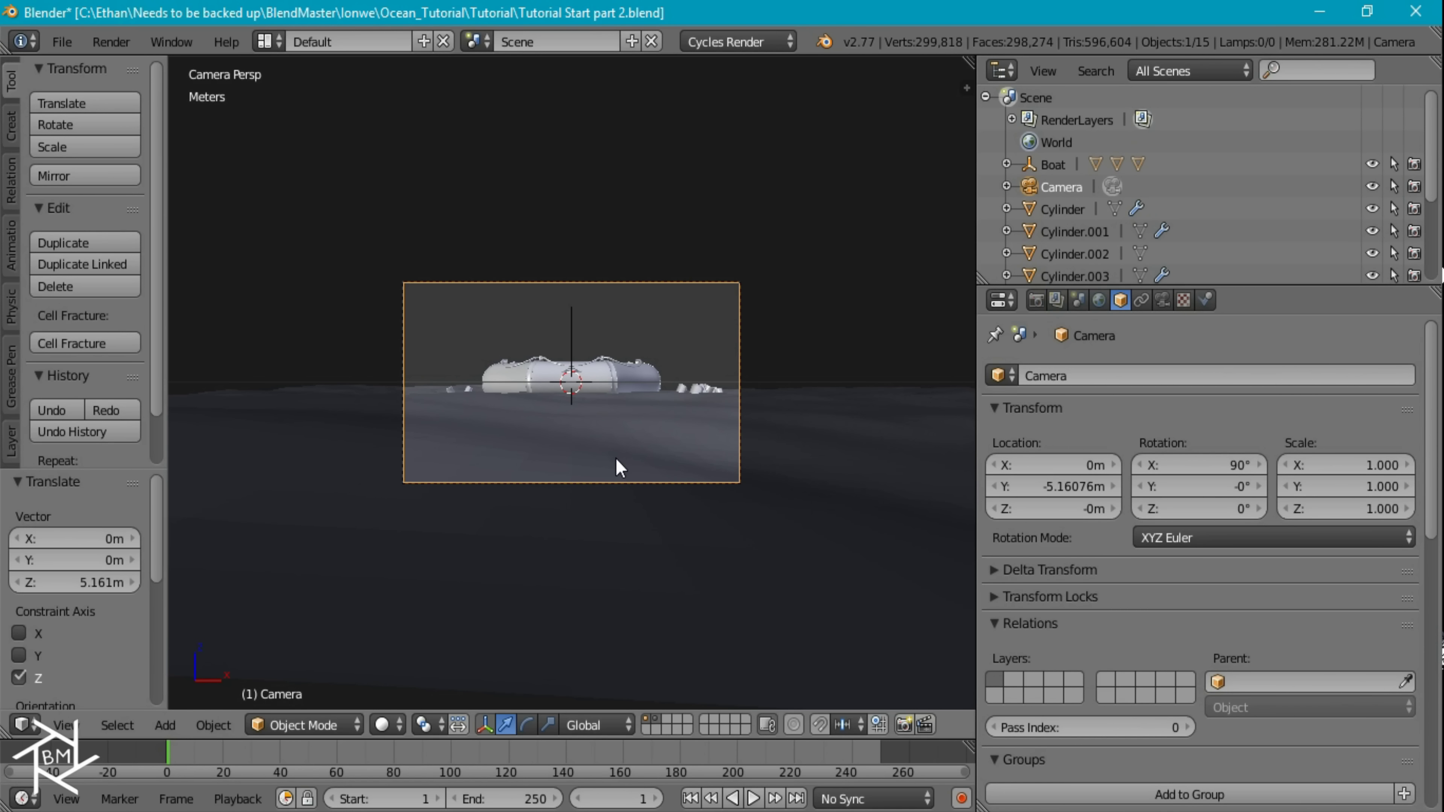
Raise the camera about 1.03 m along Z and tilt it down about 11° around X.
key(g)
key(z)
click(768, 438)
key(r)
key(x)
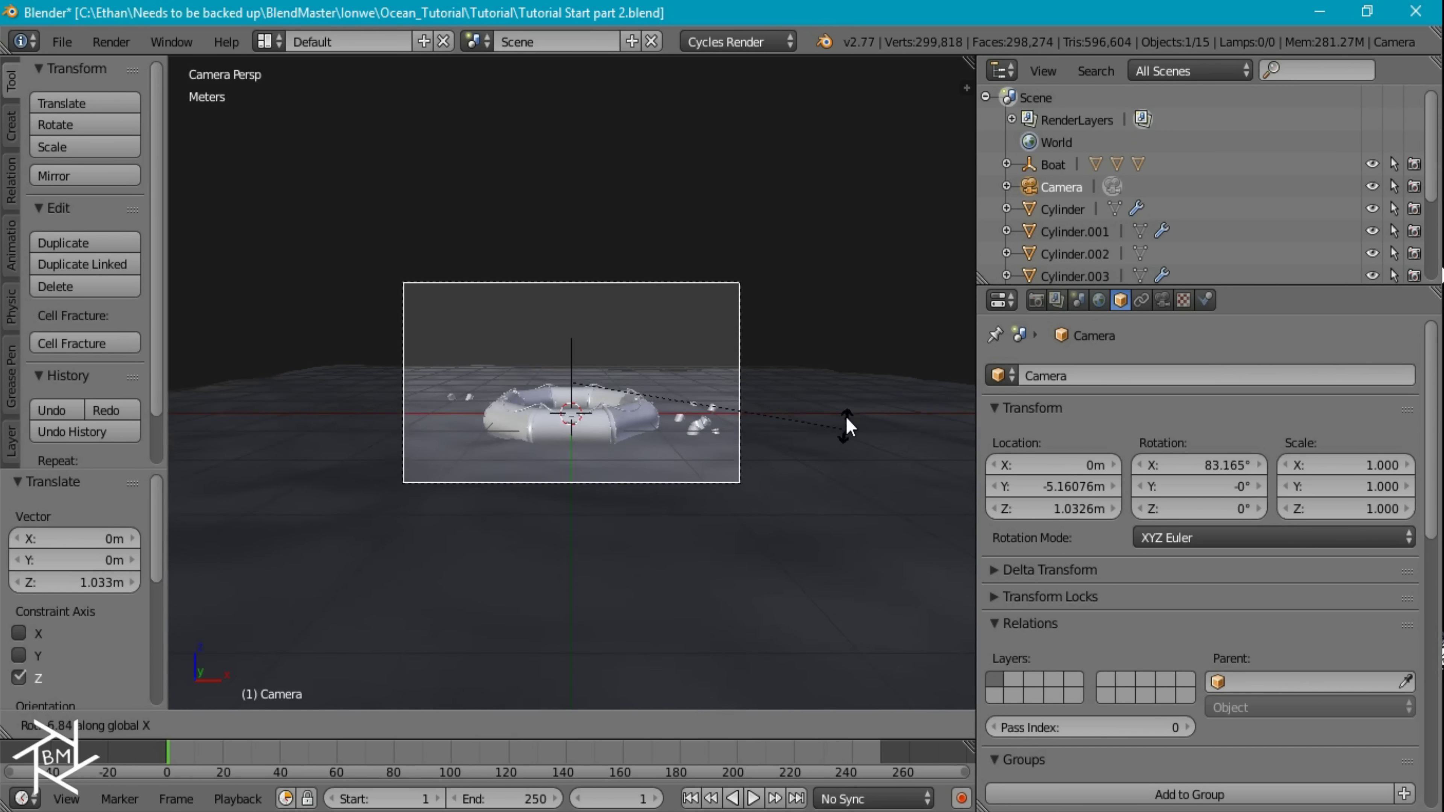
click(845, 401)
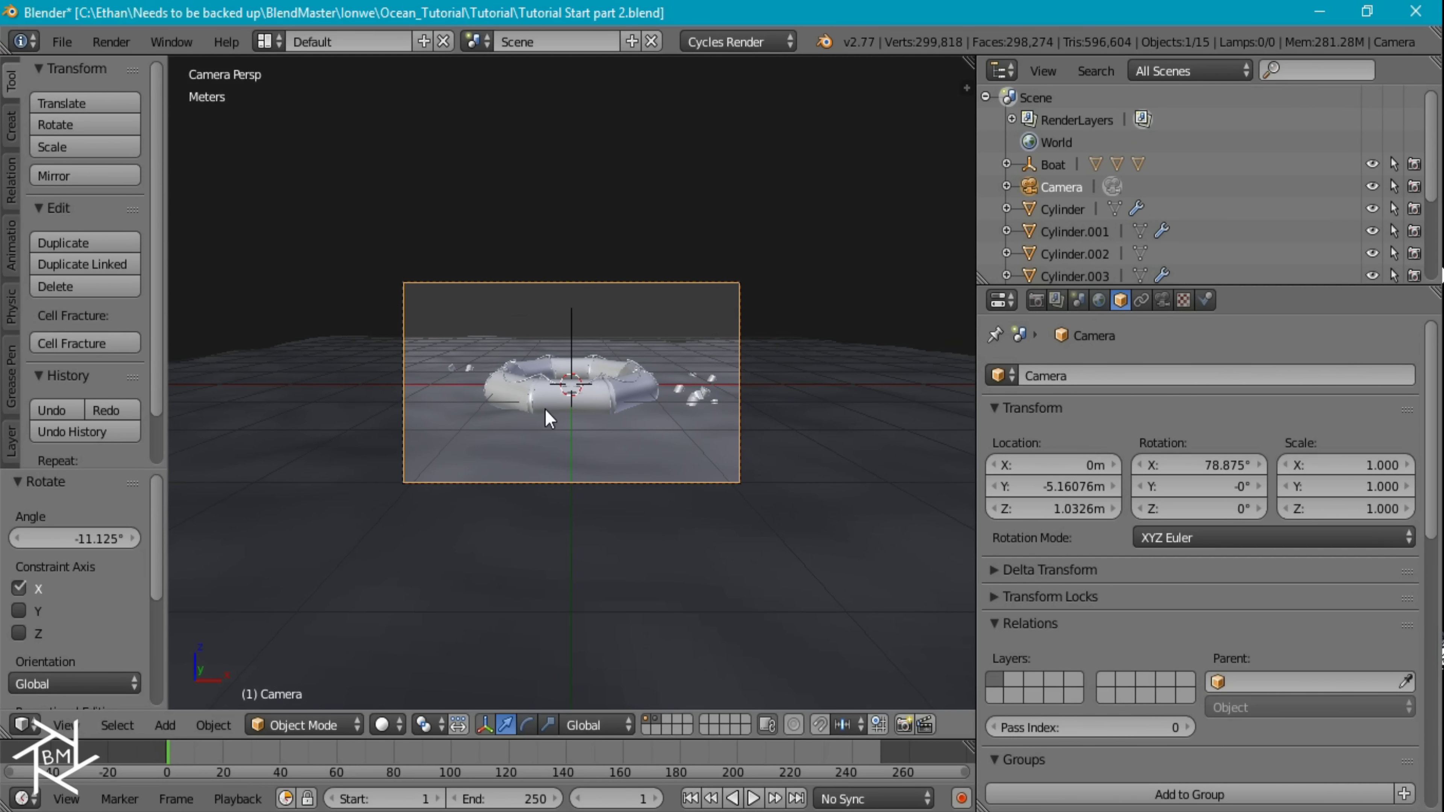
Shift the camera about 76 cm along X and tilt it about 7.8° further down around X.
key(g)
key(x)
click(594, 422)
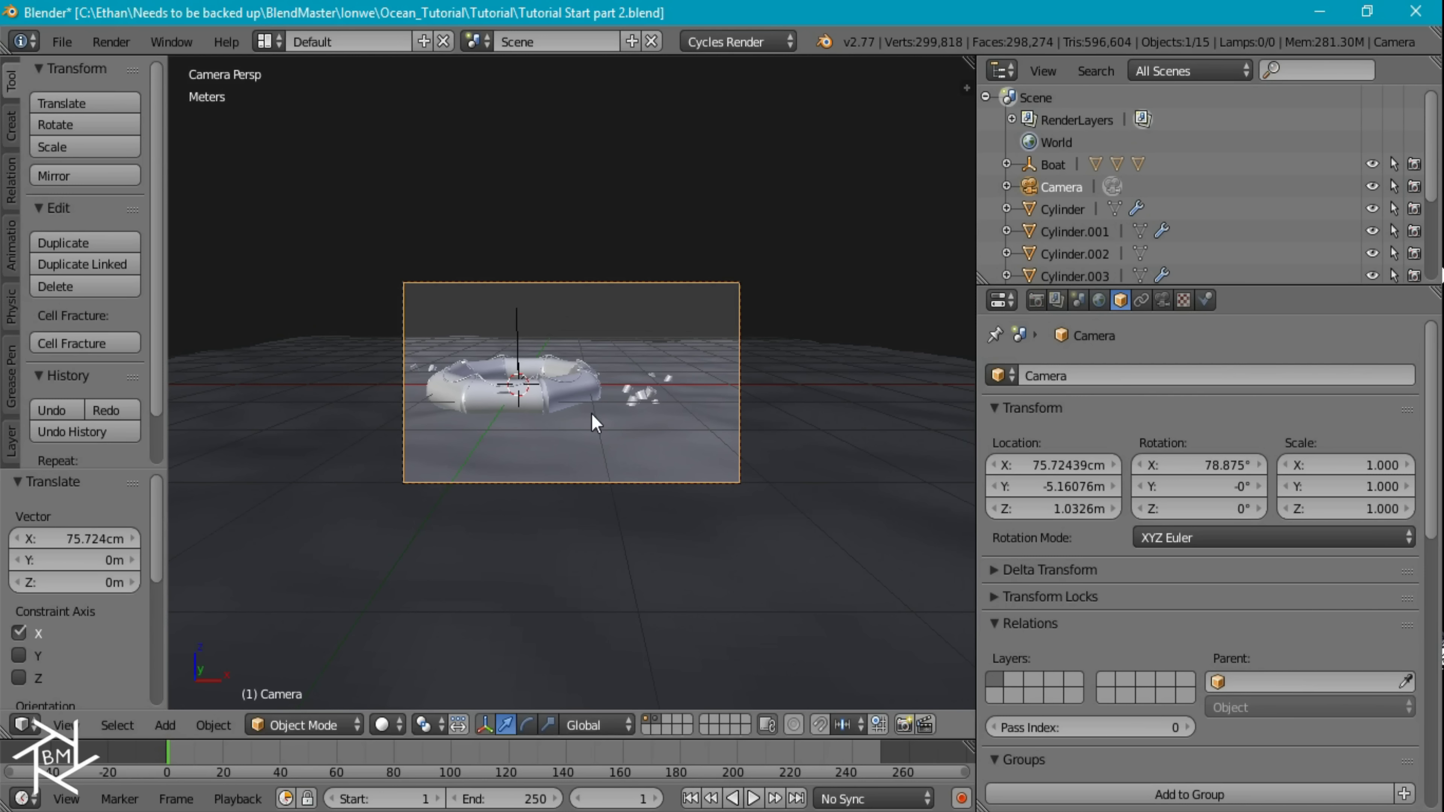
key(r)
key(x)
click(812, 386)
Raise the camera about 70 cm along Z and tilt it about 6.4° further down around X.
key(g)
key(z)
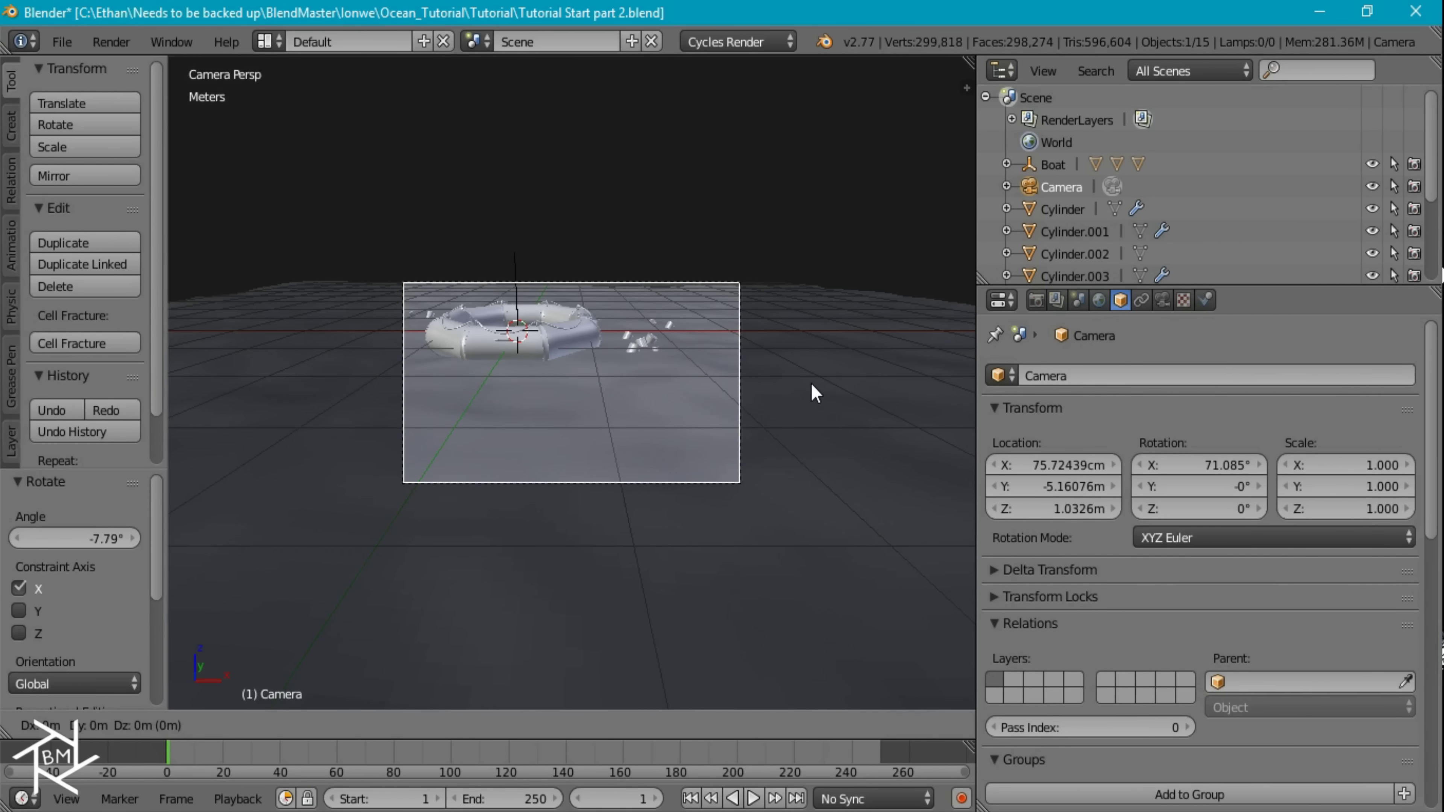
click(805, 356)
key(r)
key(x)
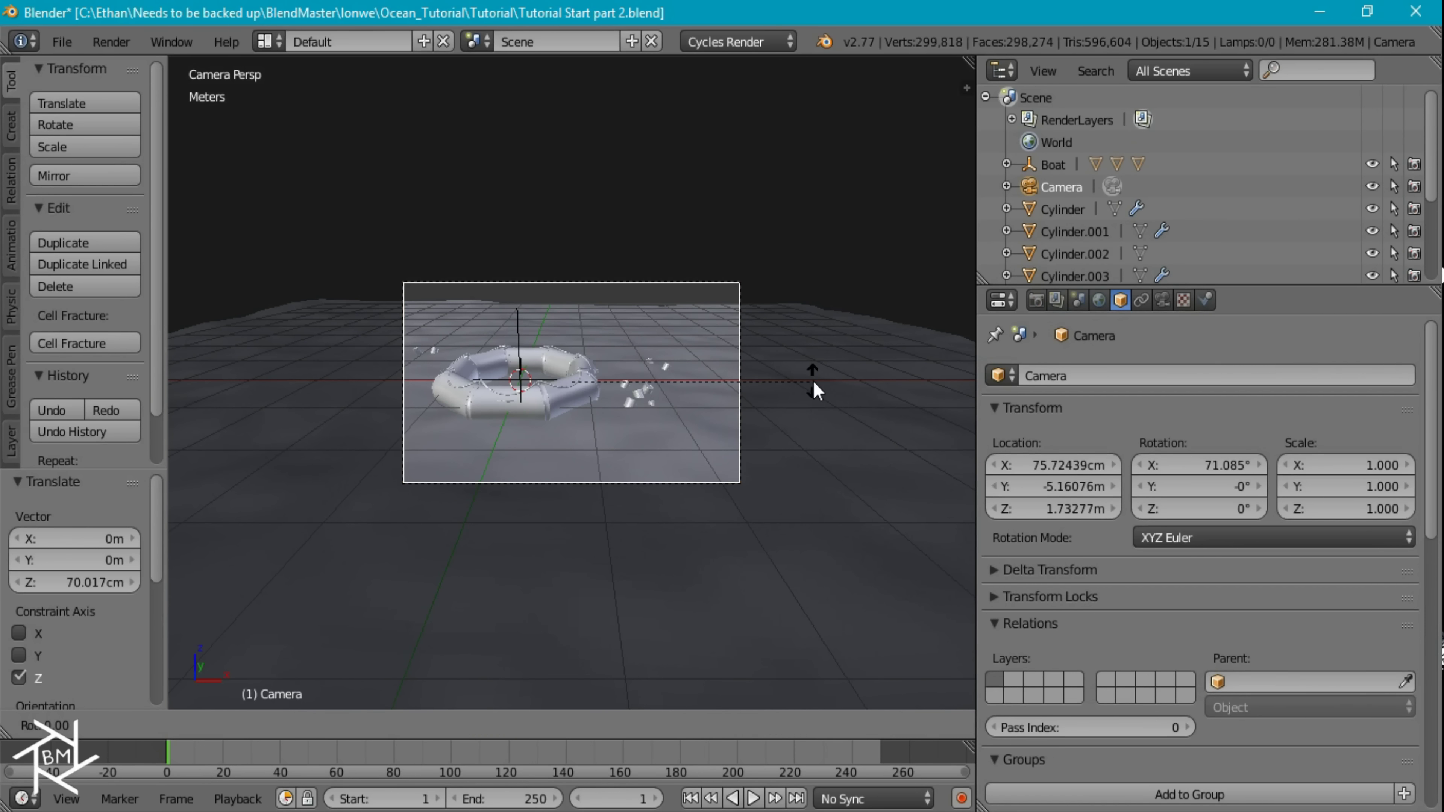
click(809, 359)
scroll(576, 418, up, 2)
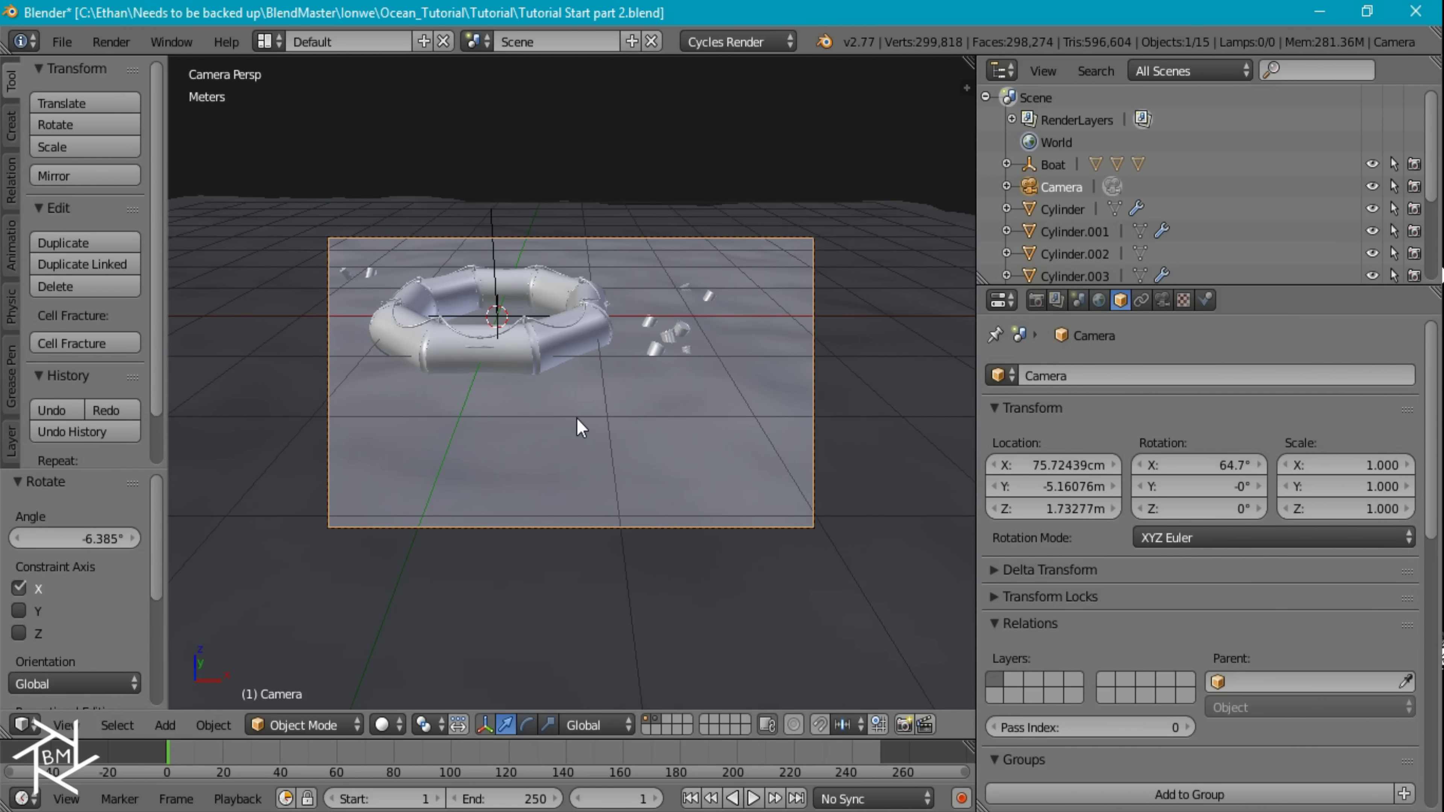
Raise the camera along Z and move it about 51 cm forward along its local Z, ending at Z about 1.92 m.
key(g)
key(z)
click(576, 381)
key(g)
key(z)
key(z)
click(567, 352)
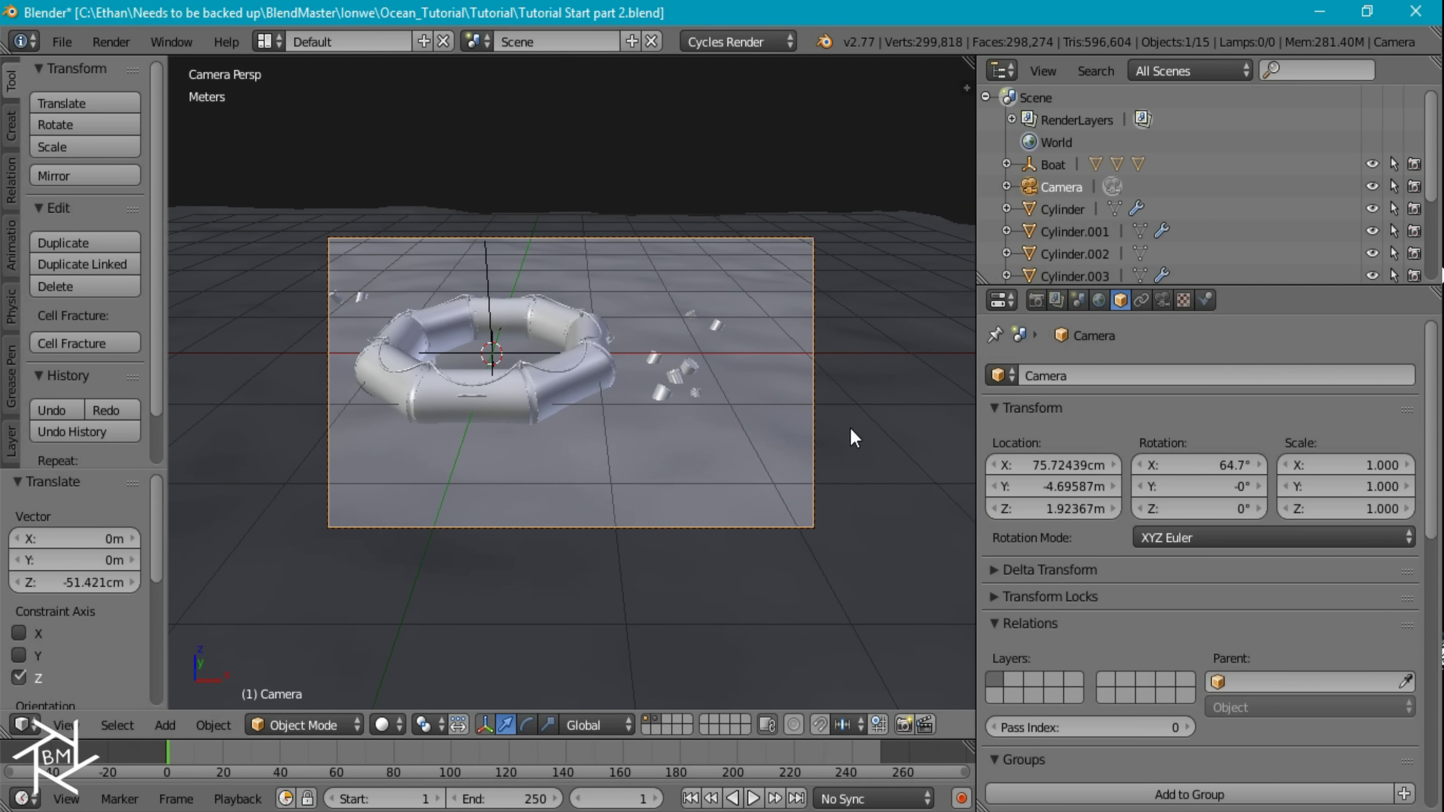
Tilt the camera up about 1.9° around X and raise it about 10 cm along global Z.
key(r)
key(x)
click(896, 381)
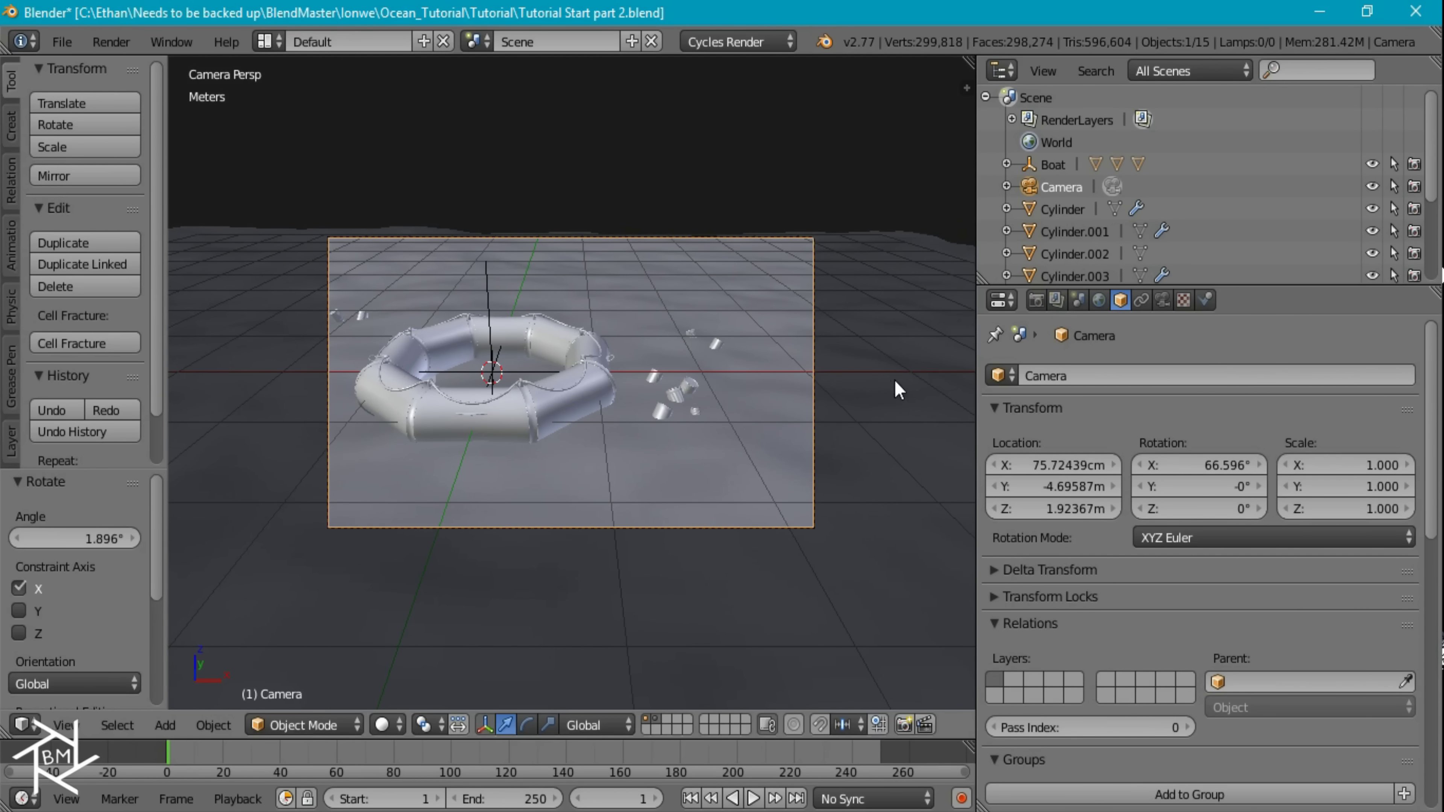
key(g)
key(z)
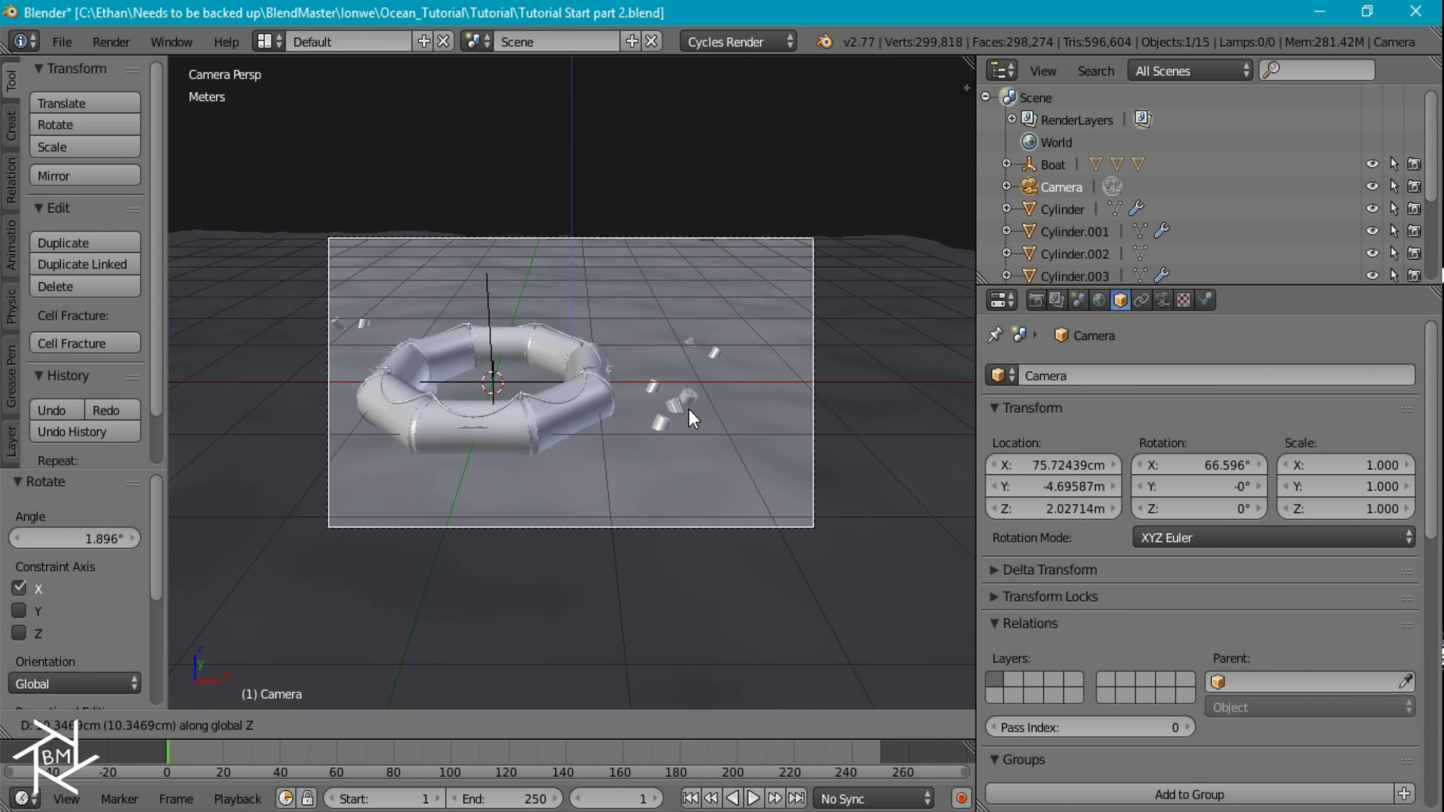
click(799, 419)
Tilt the camera down about 3° around X and move it about 48 cm forward along its local Z.
key(r)
key(x)
click(722, 426)
key(g)
key(z)
key(z)
click(705, 392)
Move the camera freely by about -14.3 cm in X, 5.8 cm in Y and 11.8 cm in Z, and fit its frame to the view.
key(g)
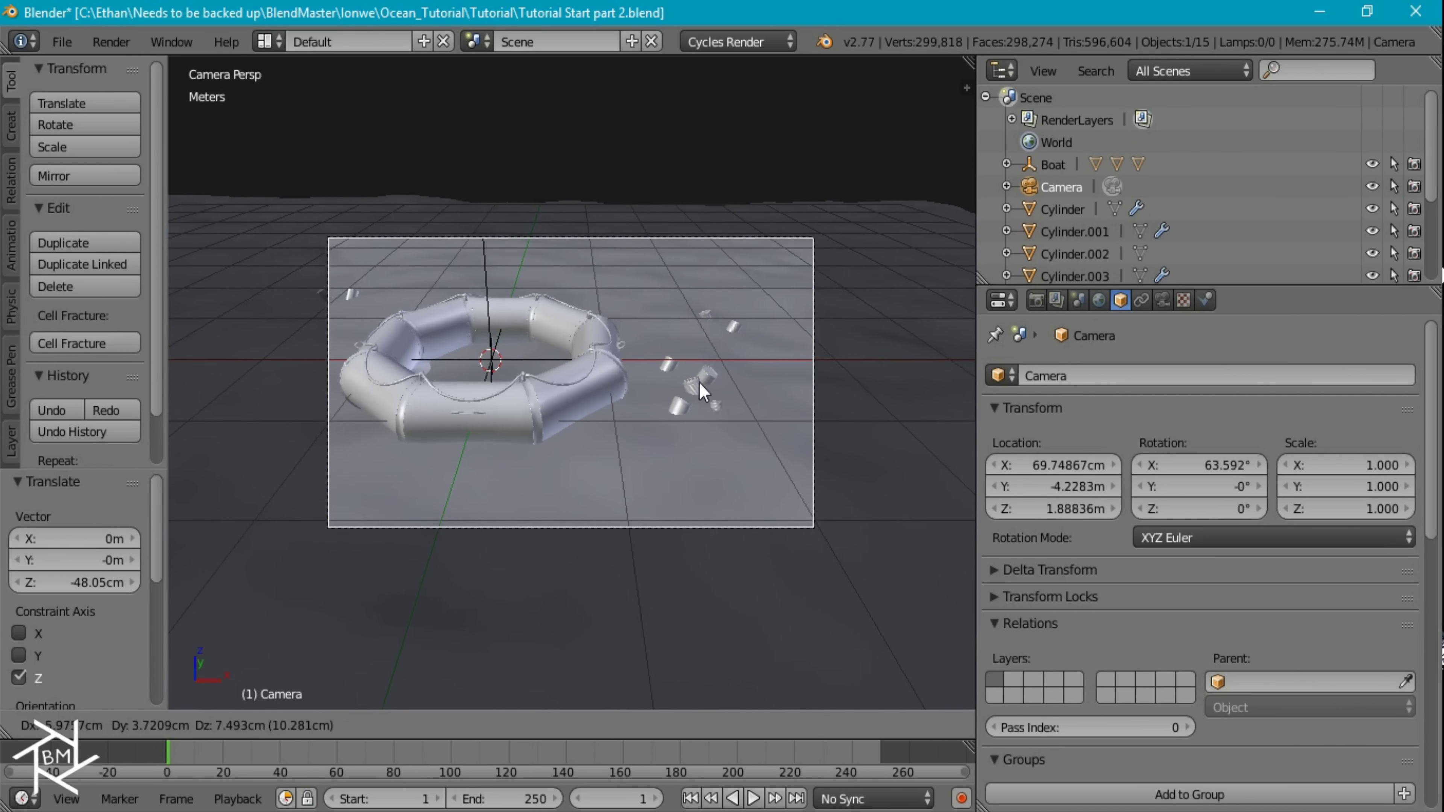
click(697, 387)
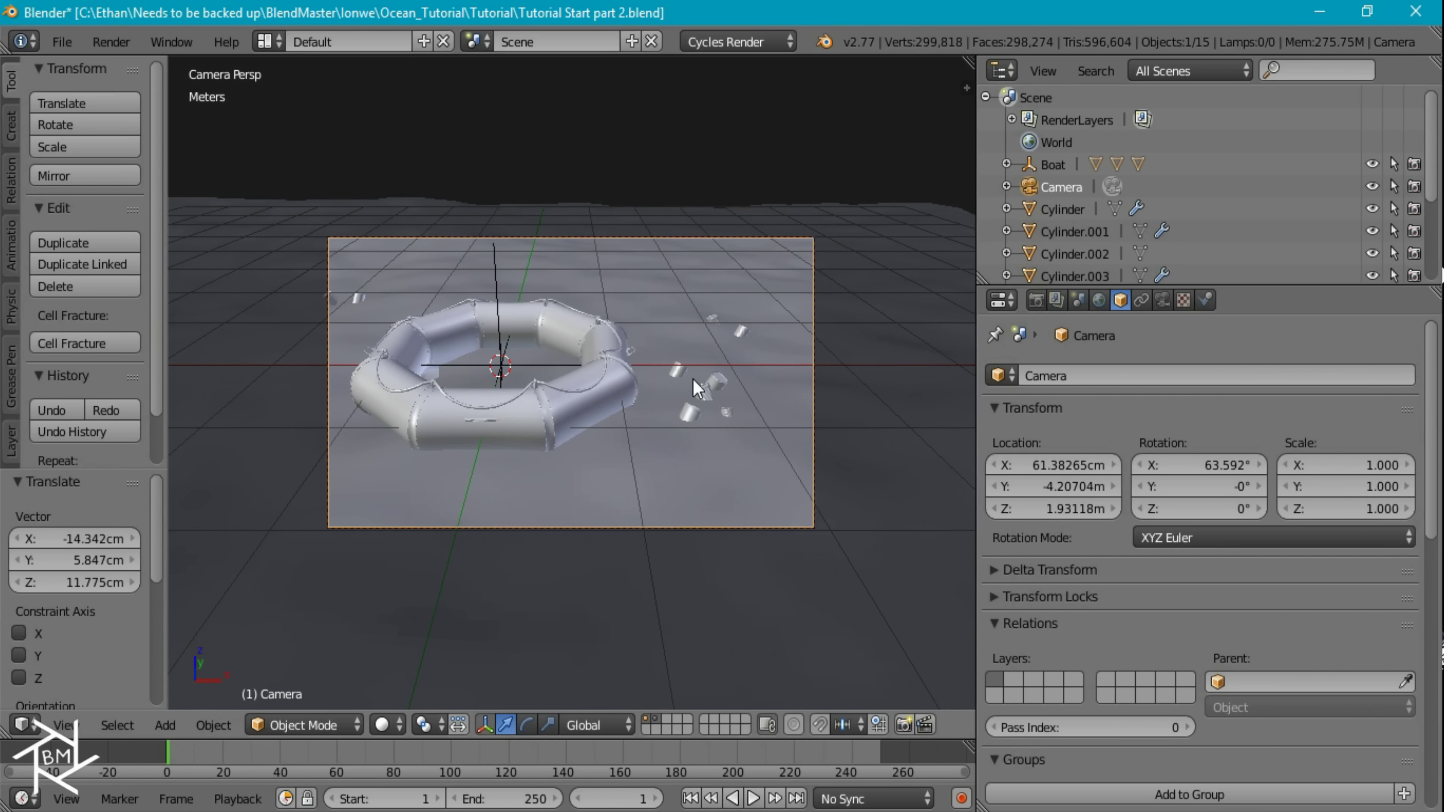
key(Home)
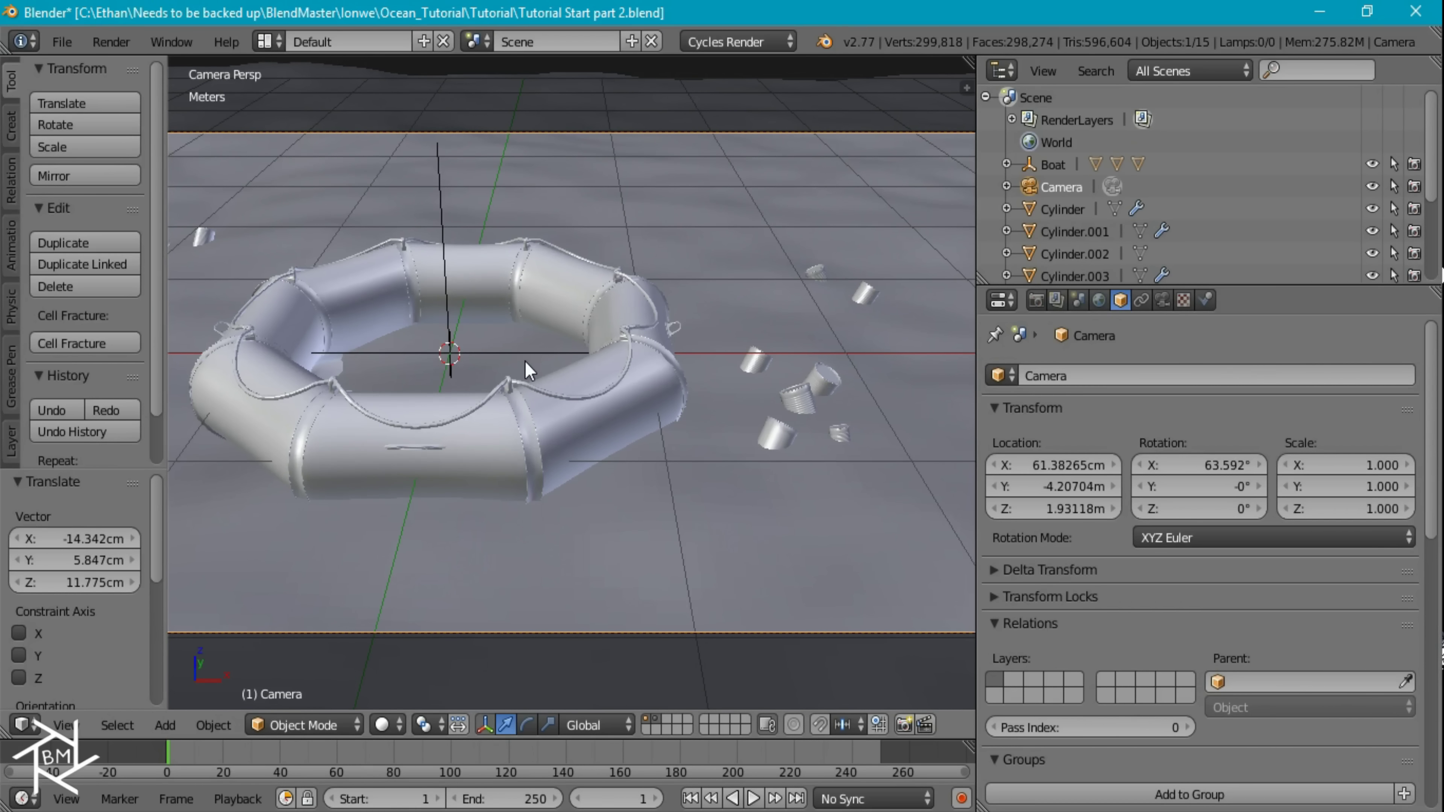
Raise the Boat object about 5.7 cm along Z.
click(1056, 166)
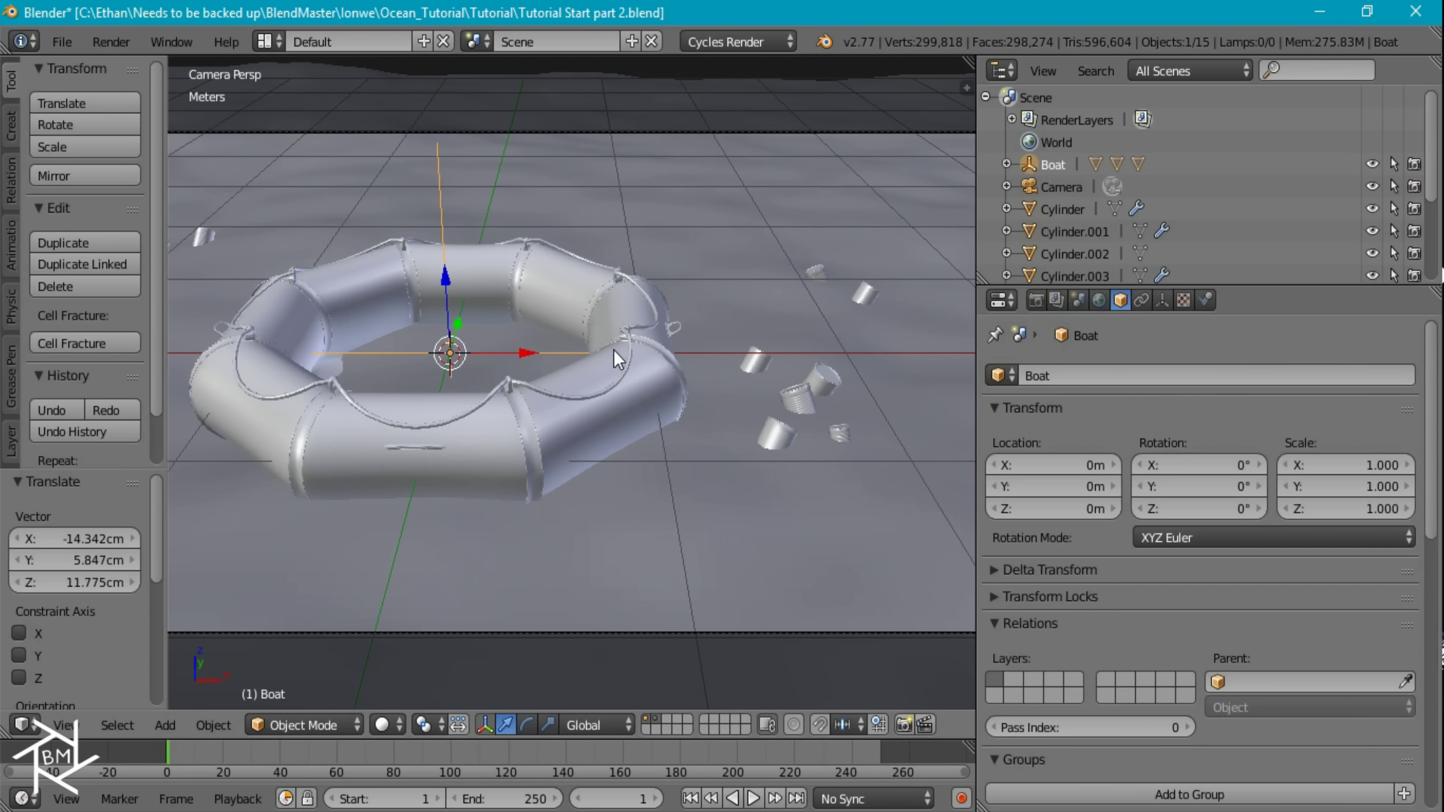
key(g)
key(z)
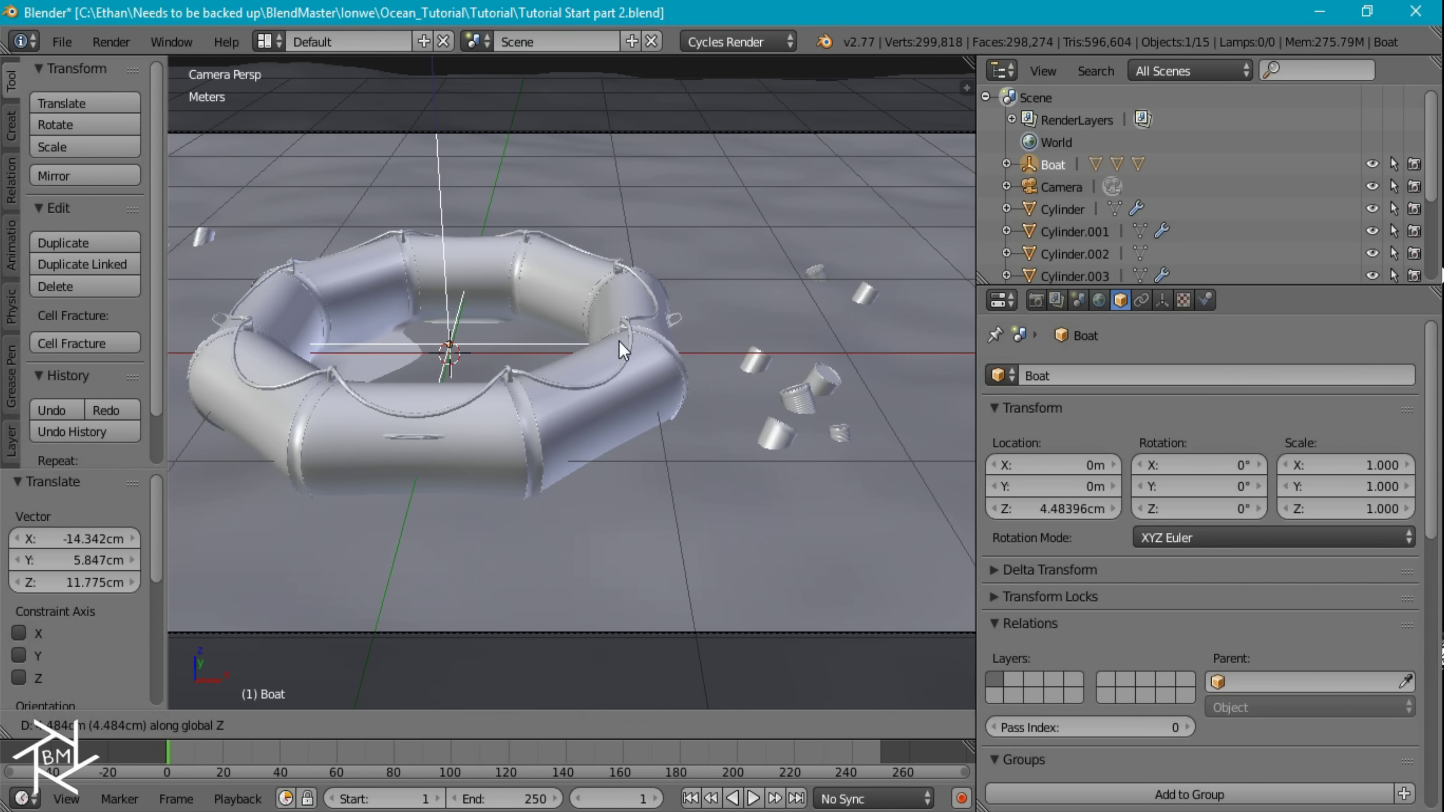
click(618, 339)
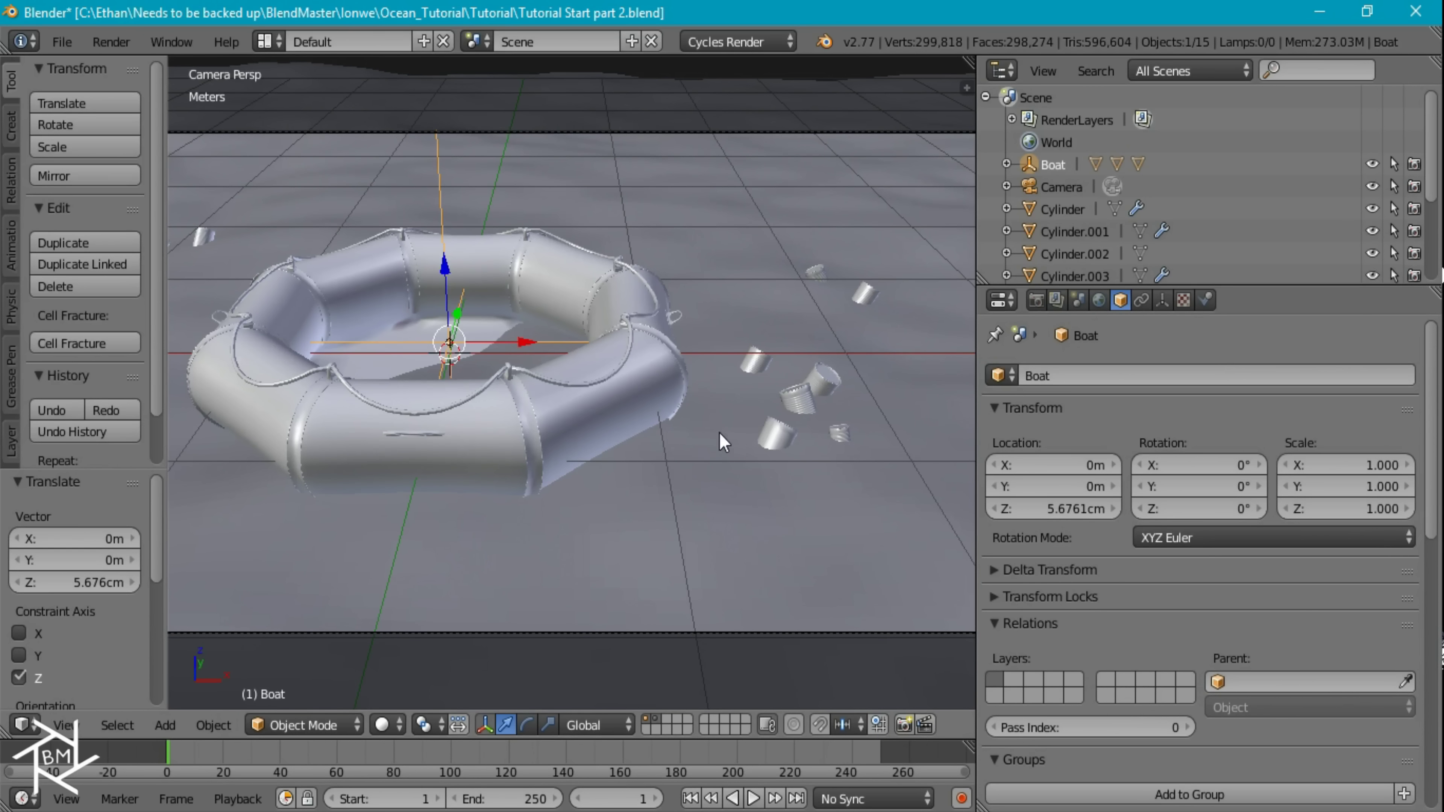
In the ocean plane's mesh, seen from the top, select the four faces beneath the raft and subdivide them with 2 cuts.
scroll(705, 413, down, 3)
right_click(925, 394)
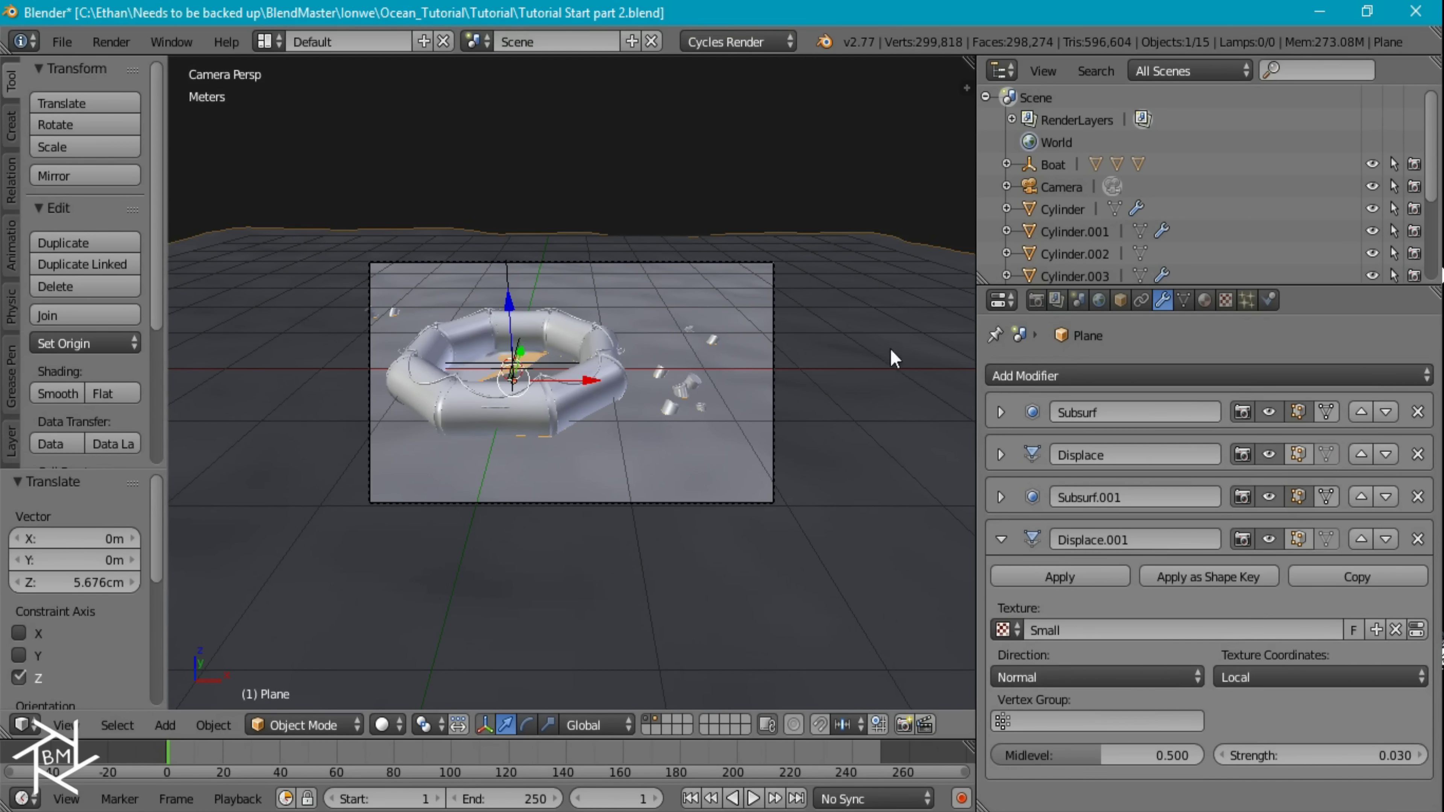
key(Tab)
middle_drag(726, 284, 695, 443)
scroll(487, 426, up, 2)
key(KP_7)
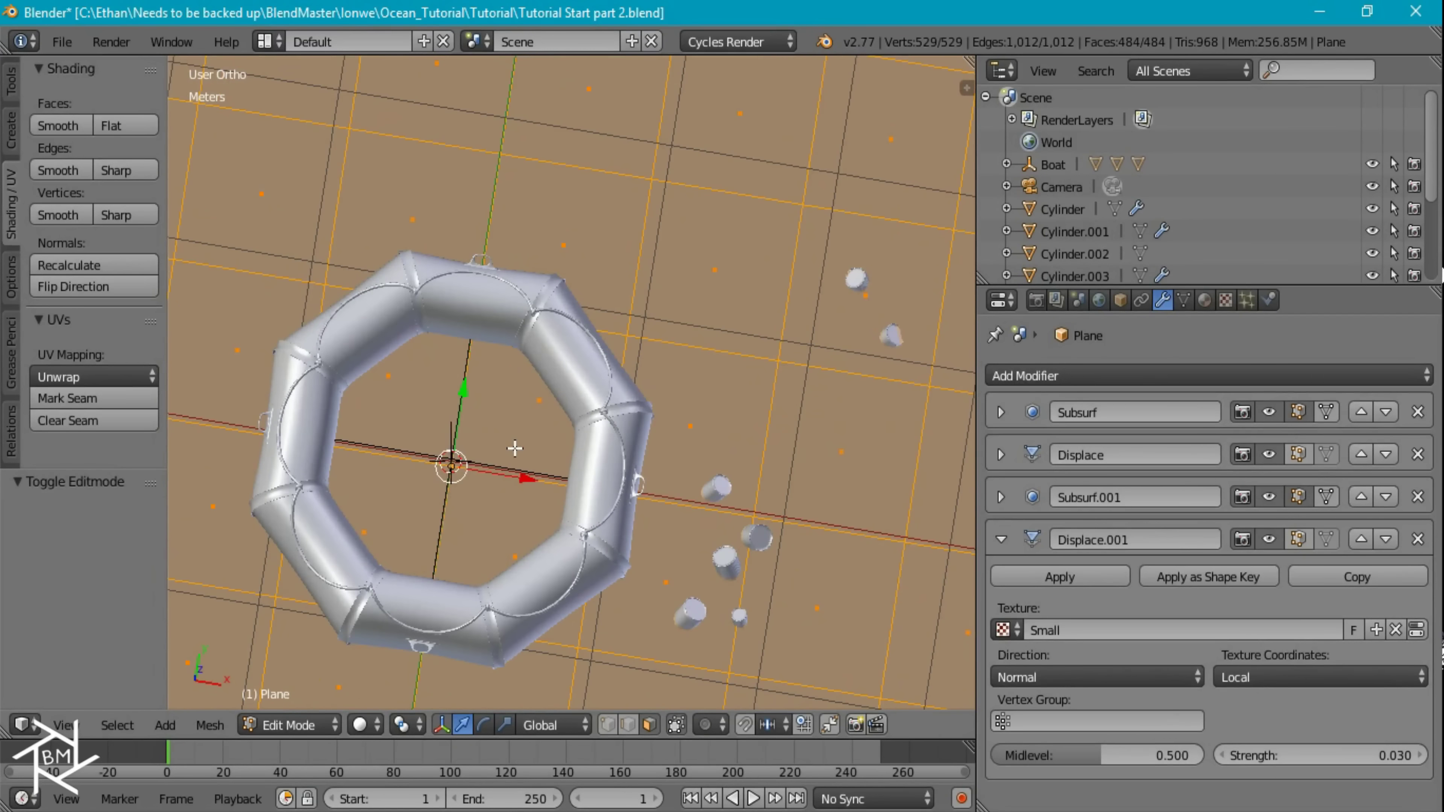
scroll(514, 448, up, 2)
scroll(509, 445, down, 5)
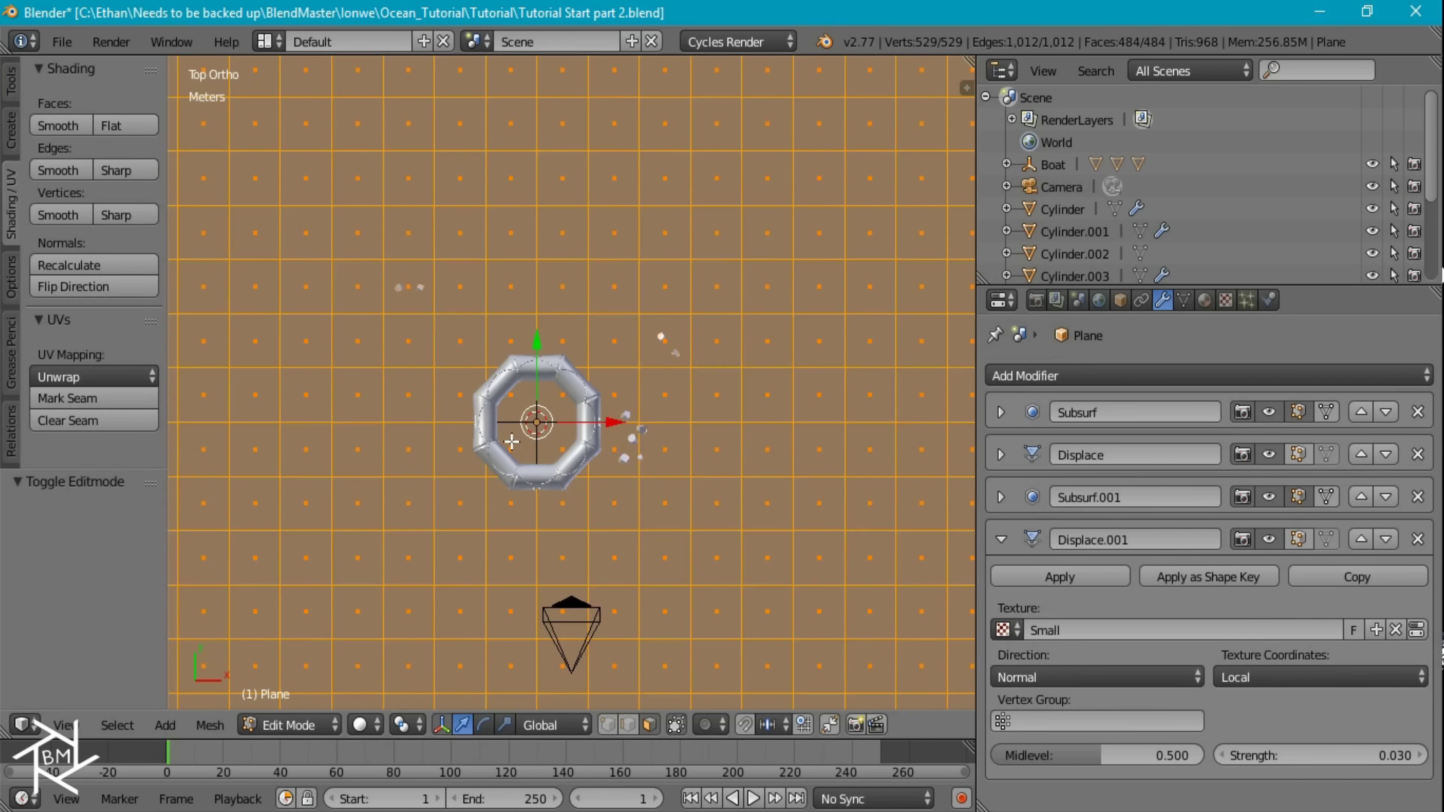
scroll(511, 442, up, 2)
right_click(498, 411)
shift+right_click(494, 477)
shift+right_click(549, 481)
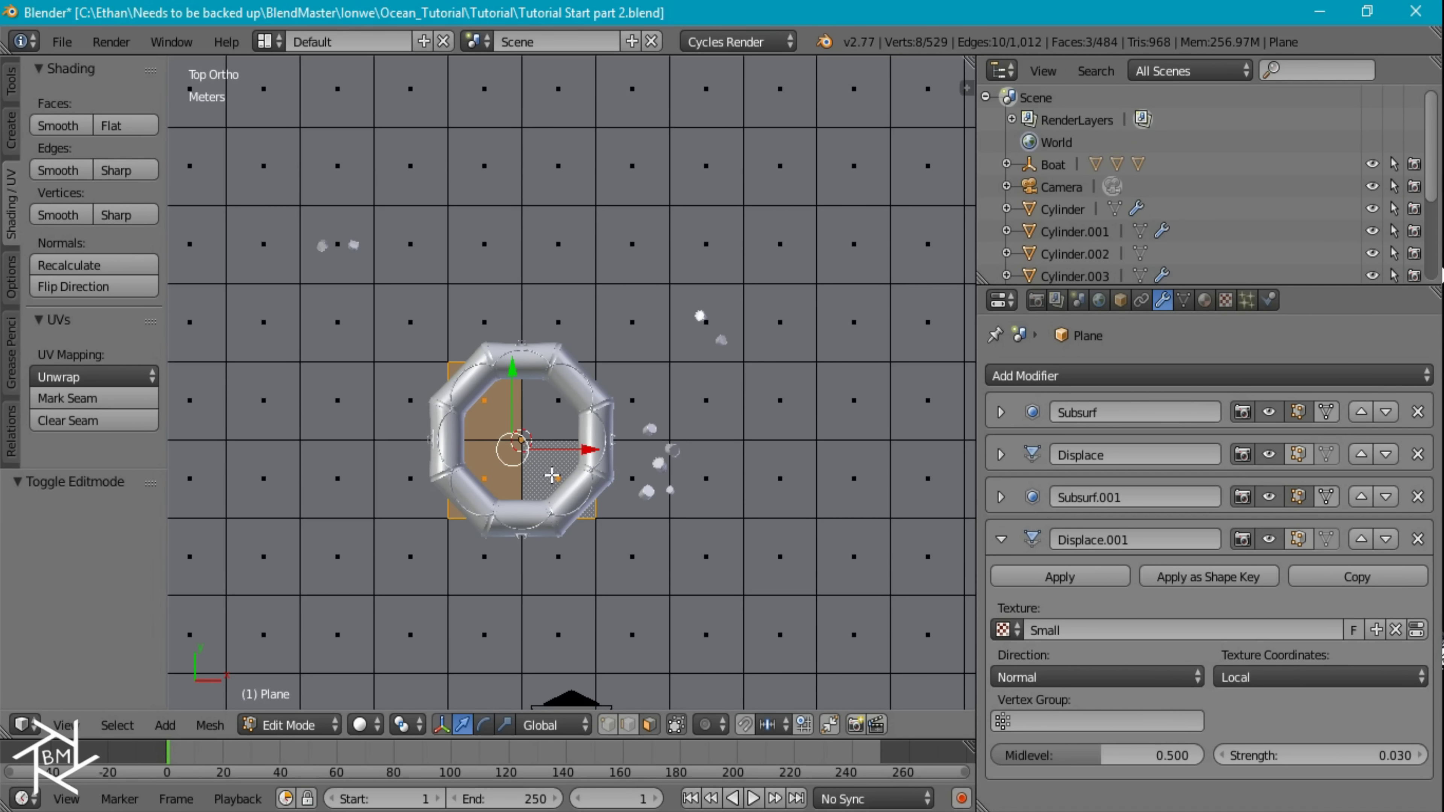
shift+right_click(555, 410)
key(w)
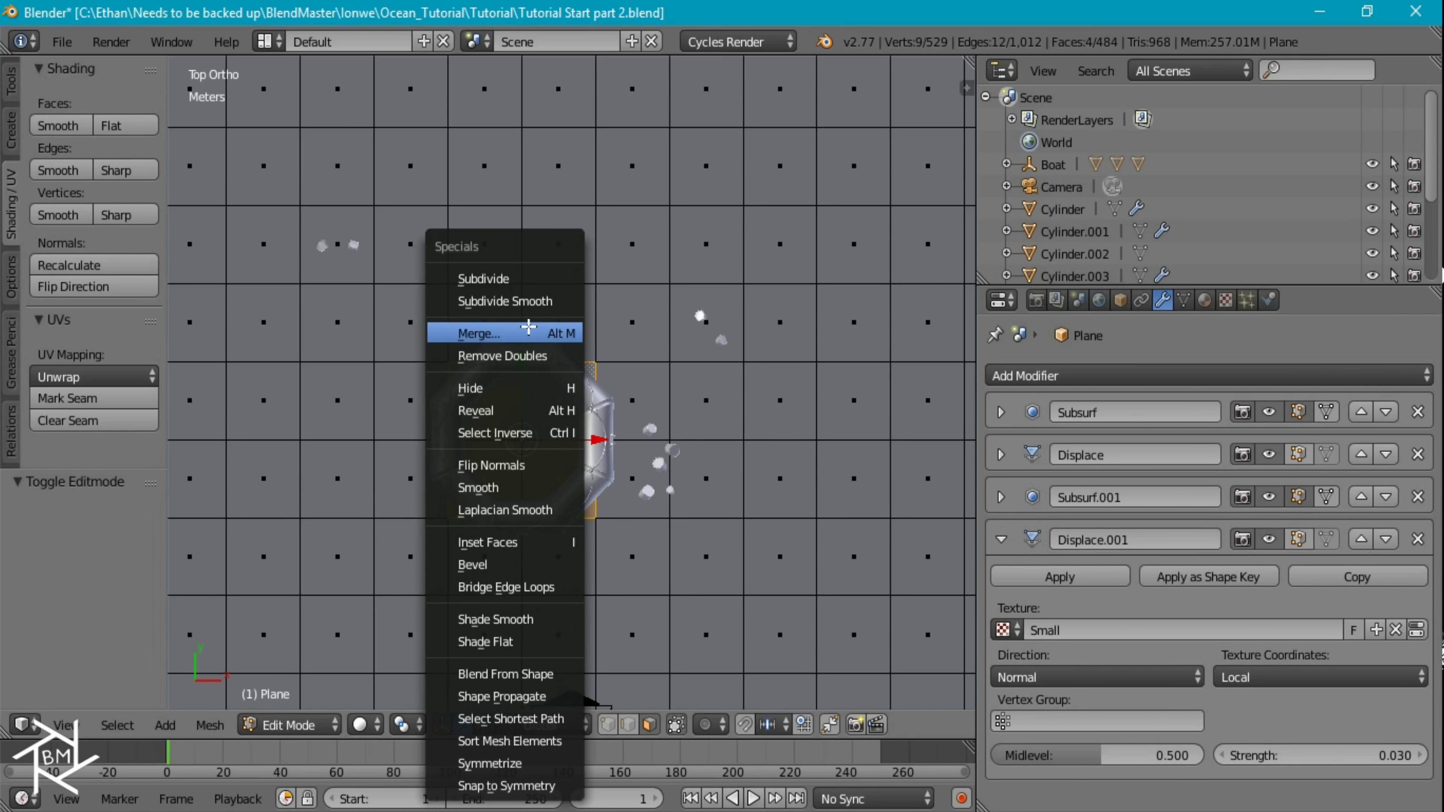
key(Return)
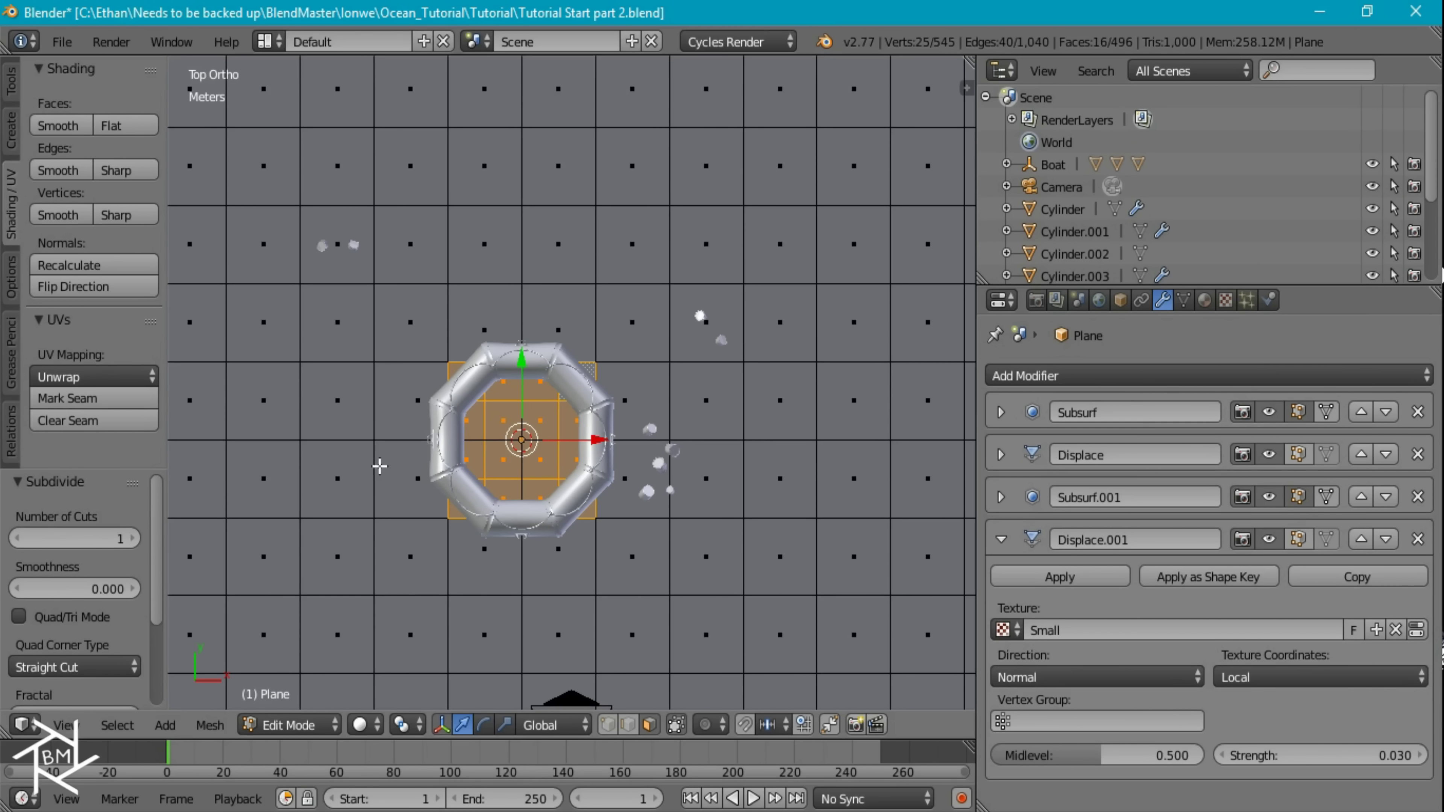
click(132, 539)
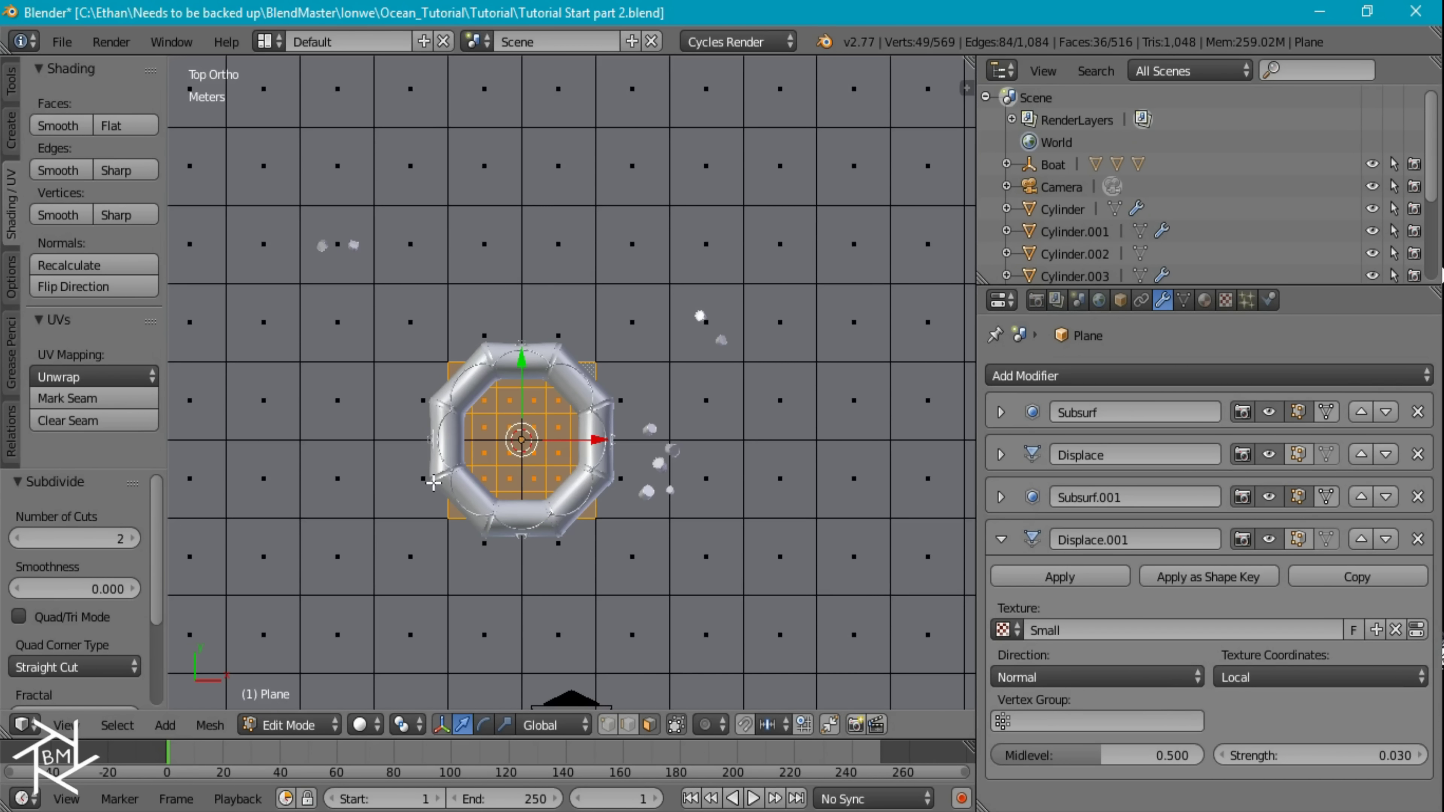
Delete the central 4 by 4 block of subdivided faces beneath the raft in wireframe, and return to solid Object Mode.
scroll(512, 450, up, 3)
key(z)
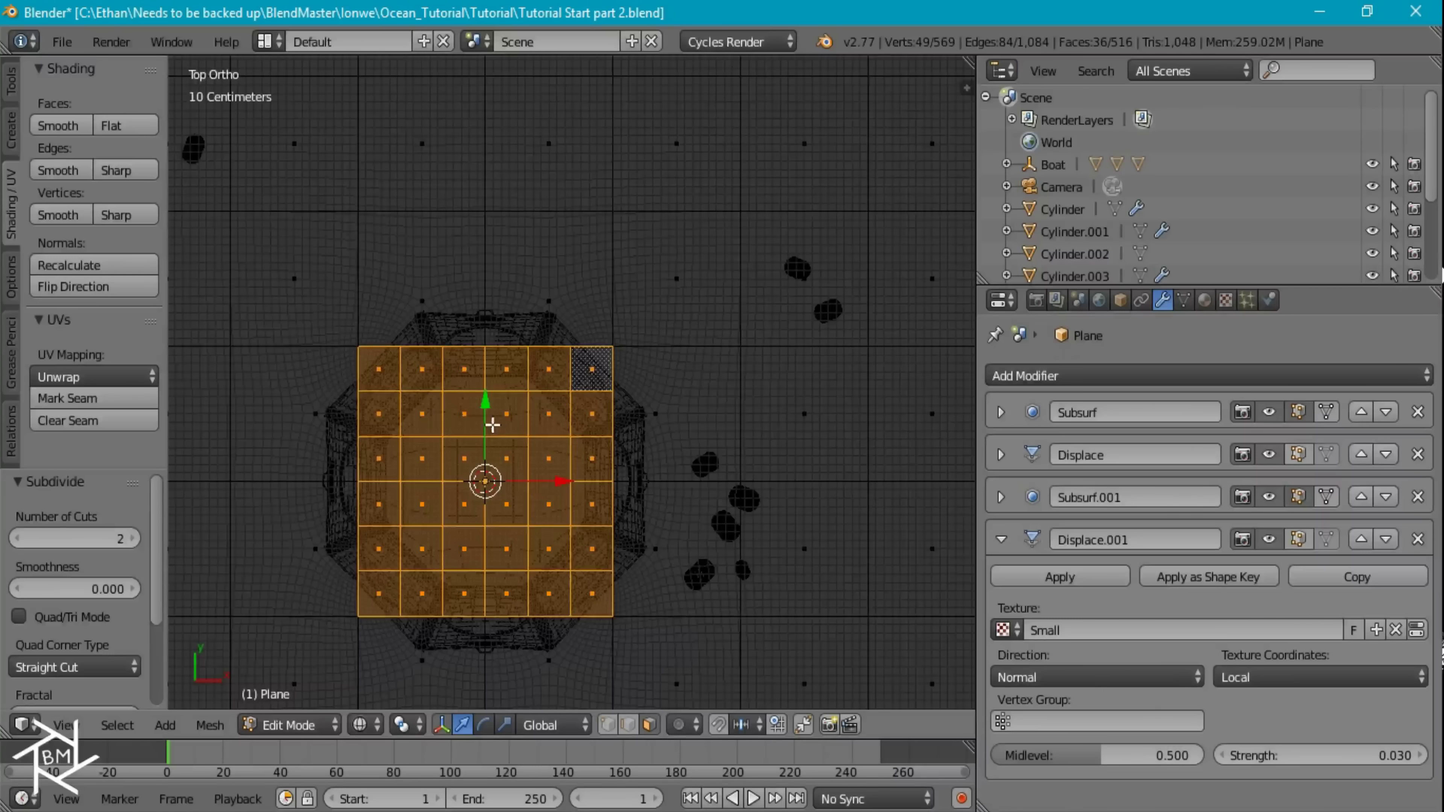
click(428, 418)
shift+click(422, 458)
shift+click(422, 503)
shift+click(422, 549)
shift+click(478, 549)
shift+click(506, 549)
shift+click(549, 549)
shift+click(549, 504)
shift+click(507, 503)
shift+click(507, 459)
shift+click(552, 472)
shift+click(550, 427)
shift+click(501, 414)
shift+click(464, 415)
shift+click(466, 464)
shift+click(465, 508)
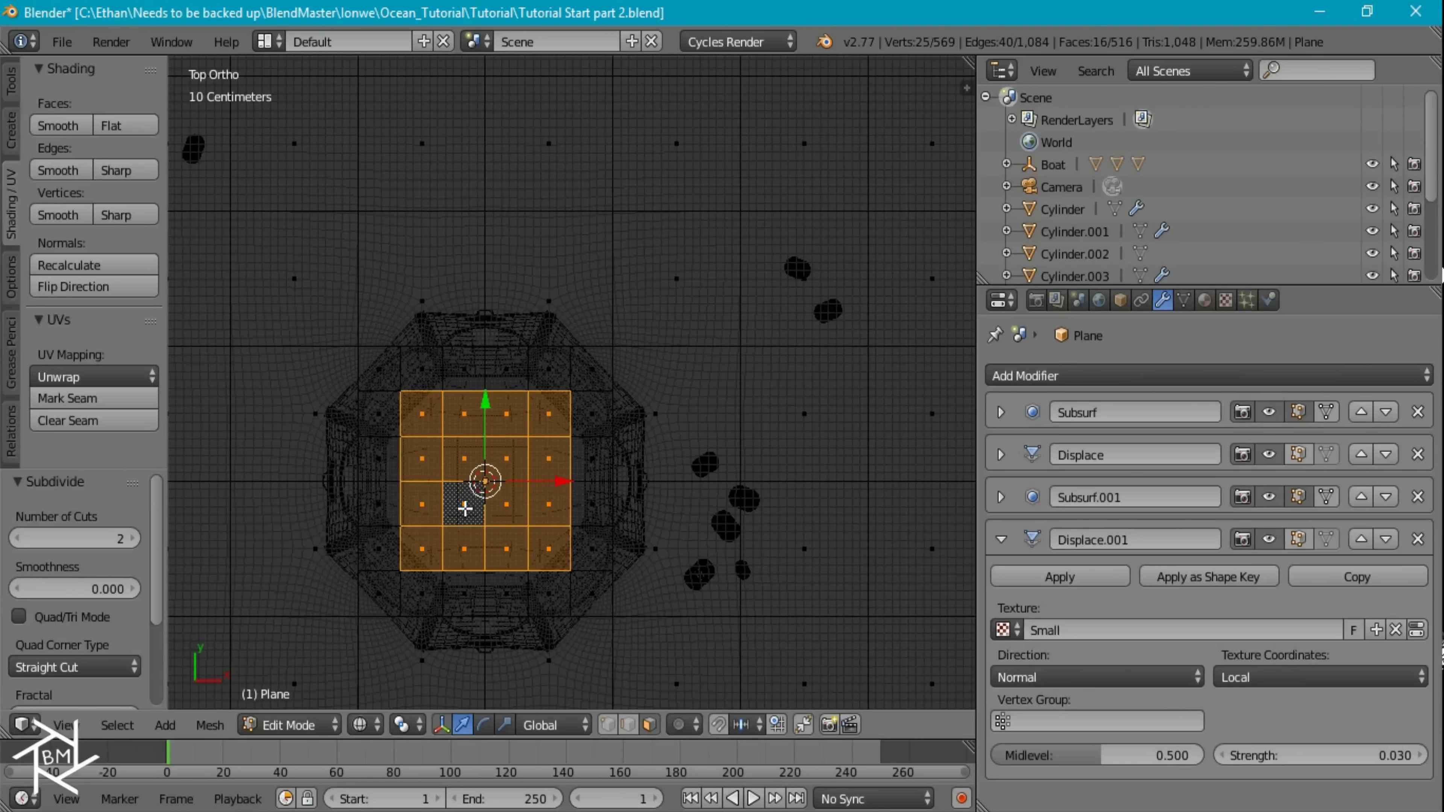
key(x)
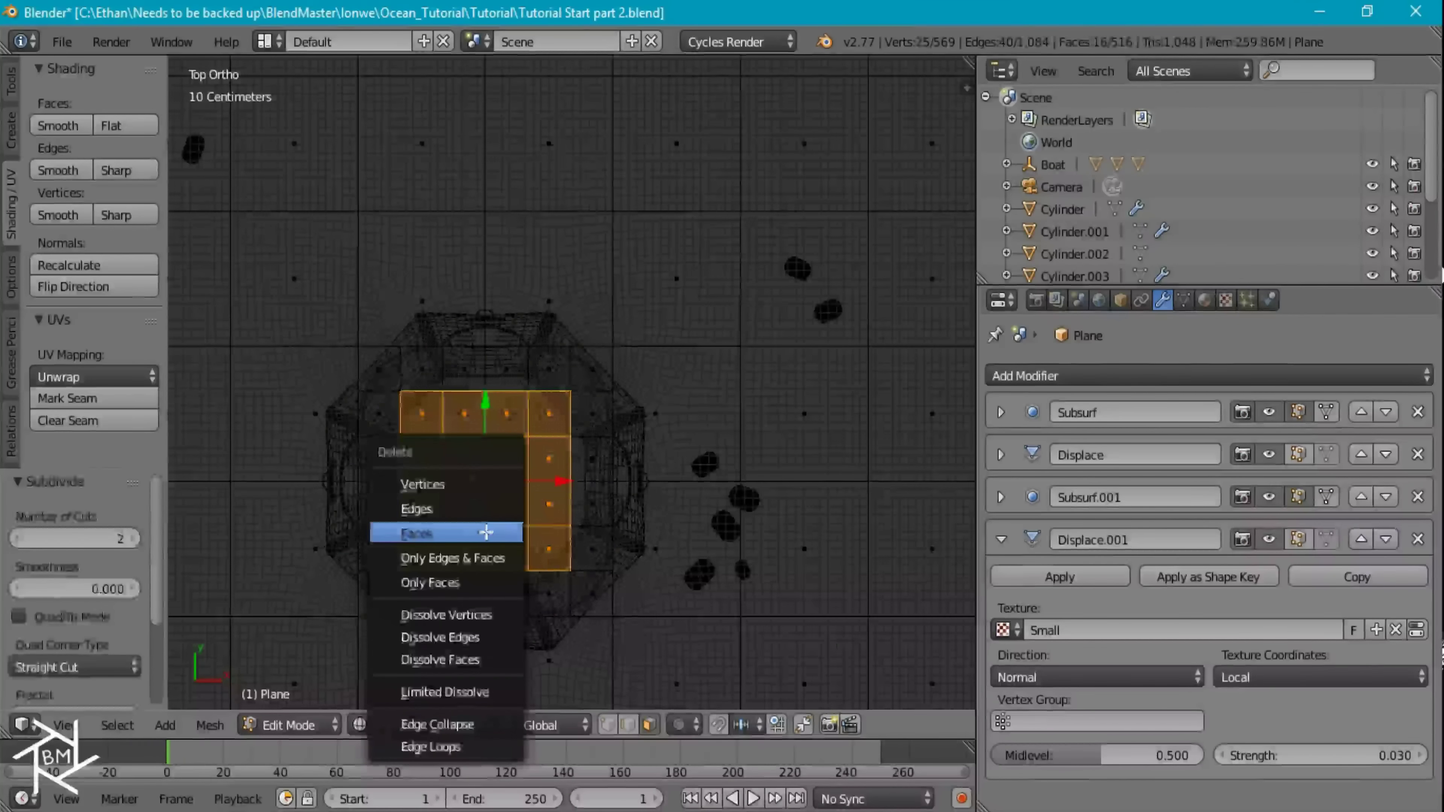
click(467, 532)
key(z)
middle_drag(545, 543, 534, 518)
key(Tab)
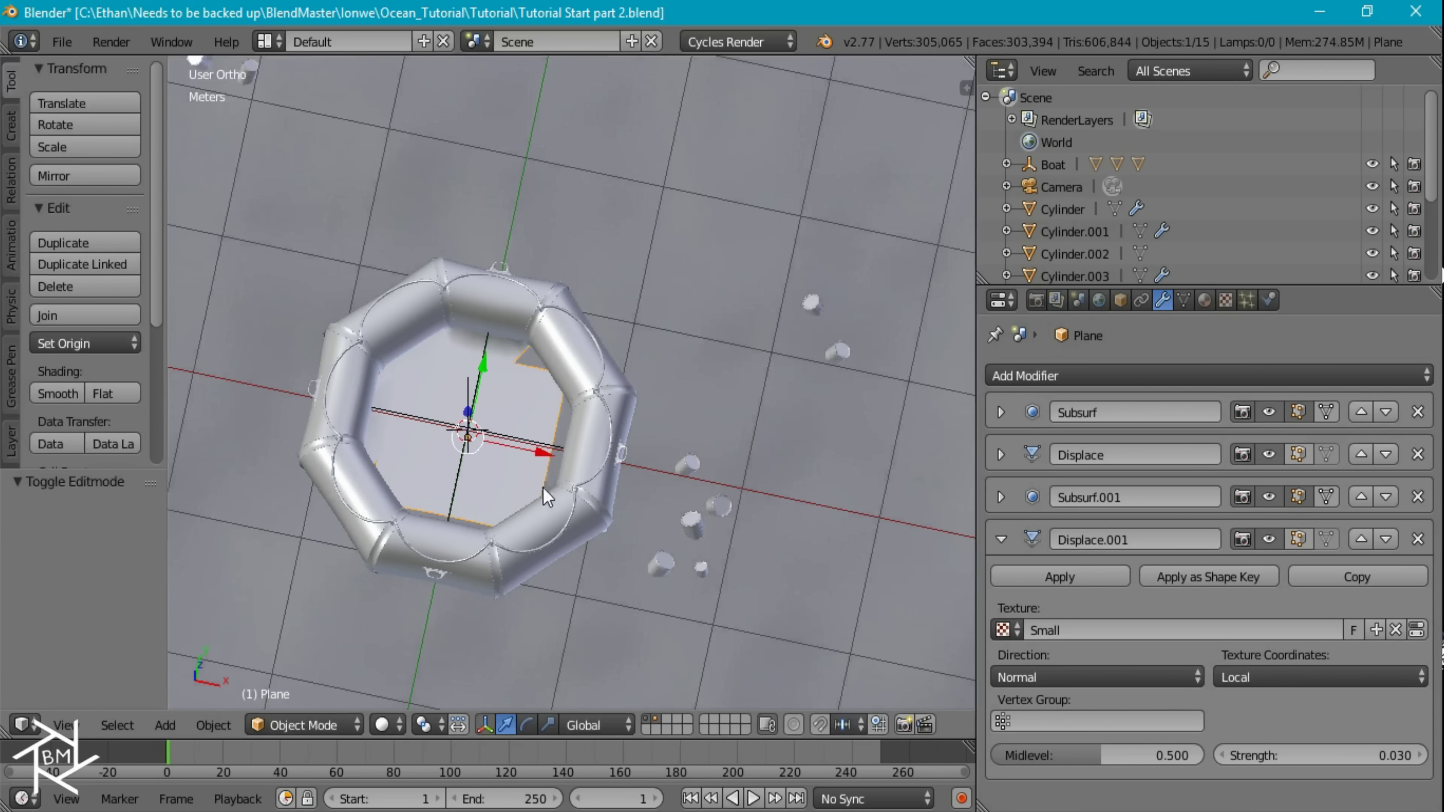
Select the square ring of plane faces around the hole, one loop per side, and subdivide it with 1 cut.
middle_drag(544, 437, 596, 404)
key(Tab)
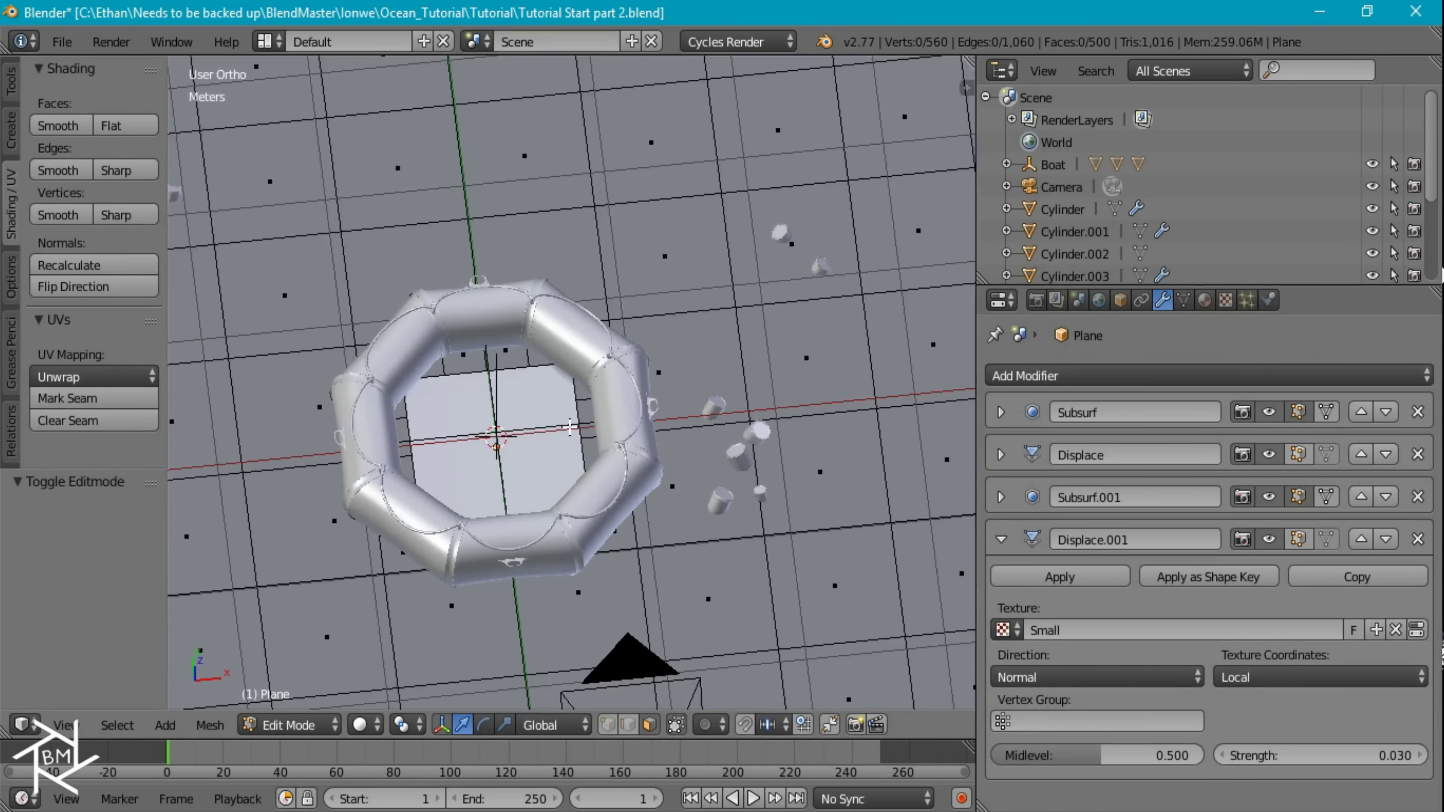
key(z)
middle_drag(548, 474, 520, 405)
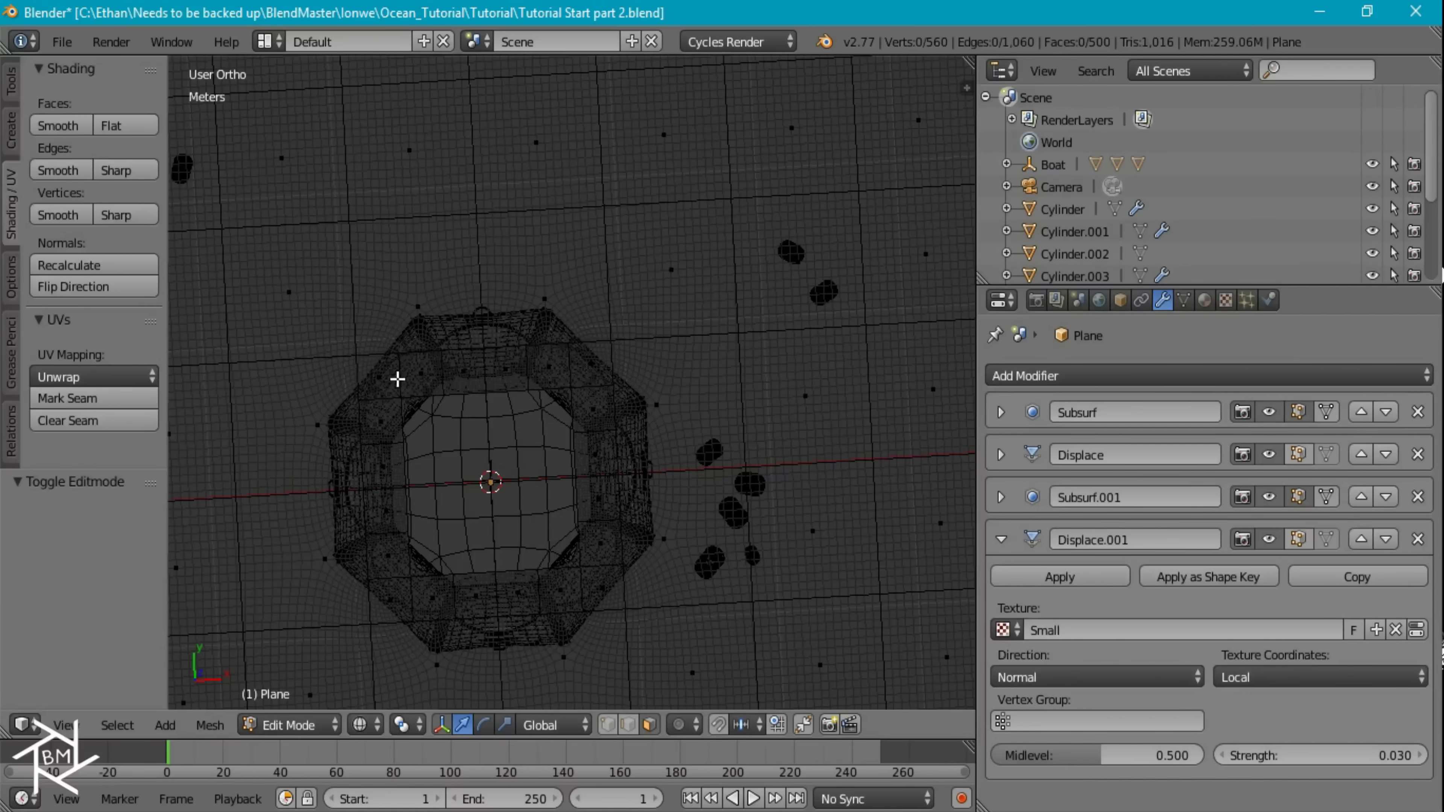
alt+right_click(398, 378)
alt+shift+right_click(401, 451)
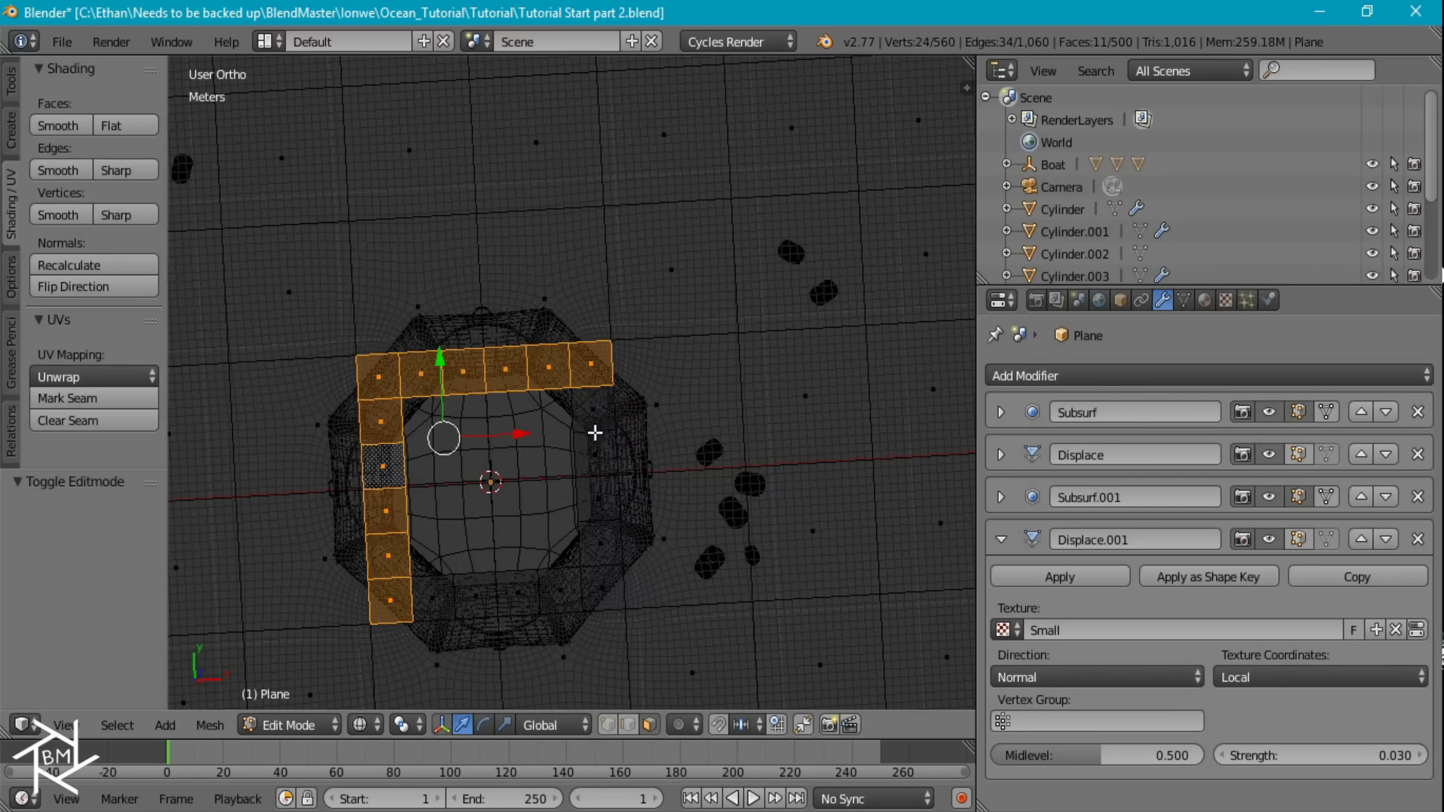
alt+shift+right_click(595, 432)
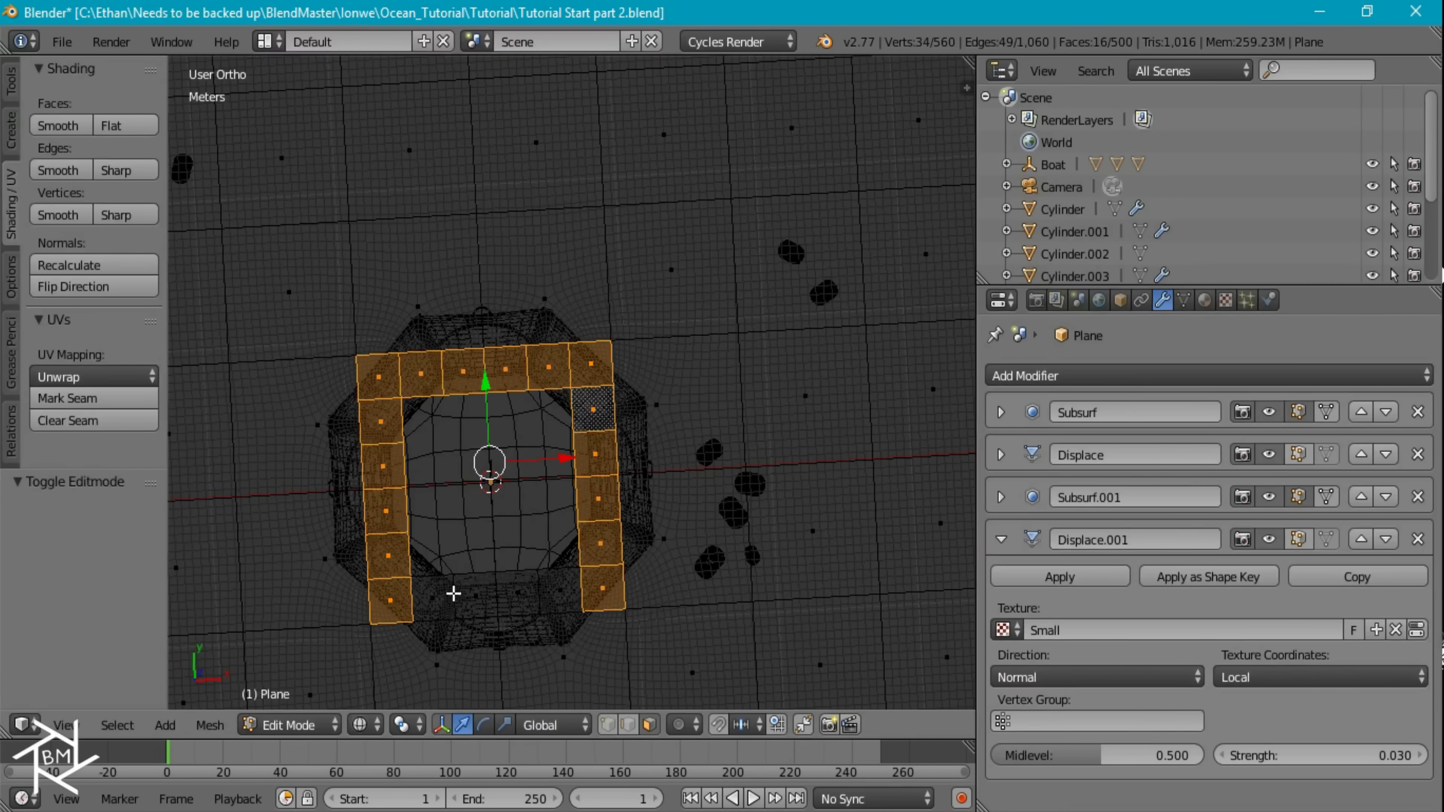
alt+shift+right_click(454, 593)
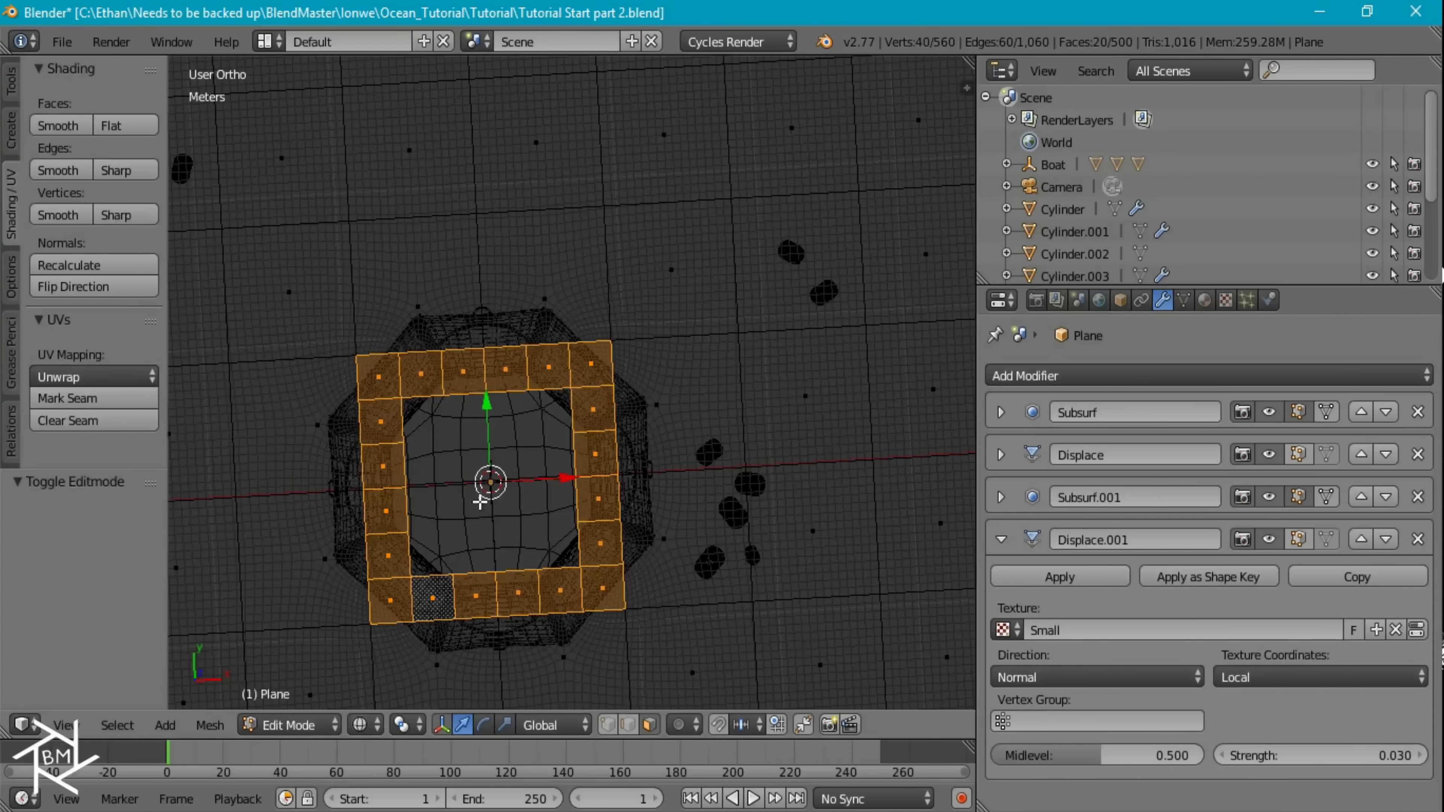
shift+middle_drag(562, 452, 555, 480)
key(w)
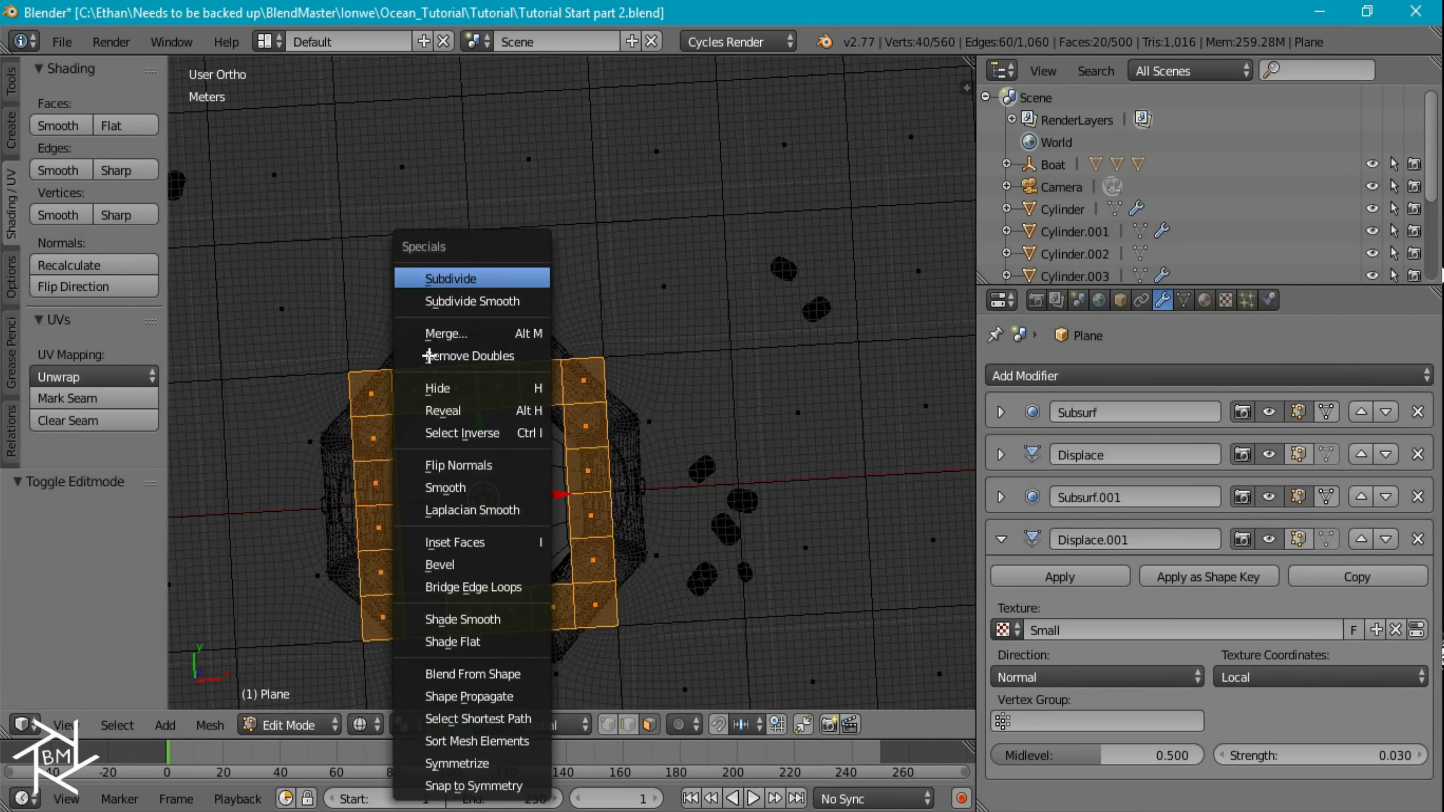
key(Return)
Select the innermost ring of subdivided faces around the hole, deselect the stray faces beyond its corners, and delete the ring's faces.
alt+right_click(393, 402)
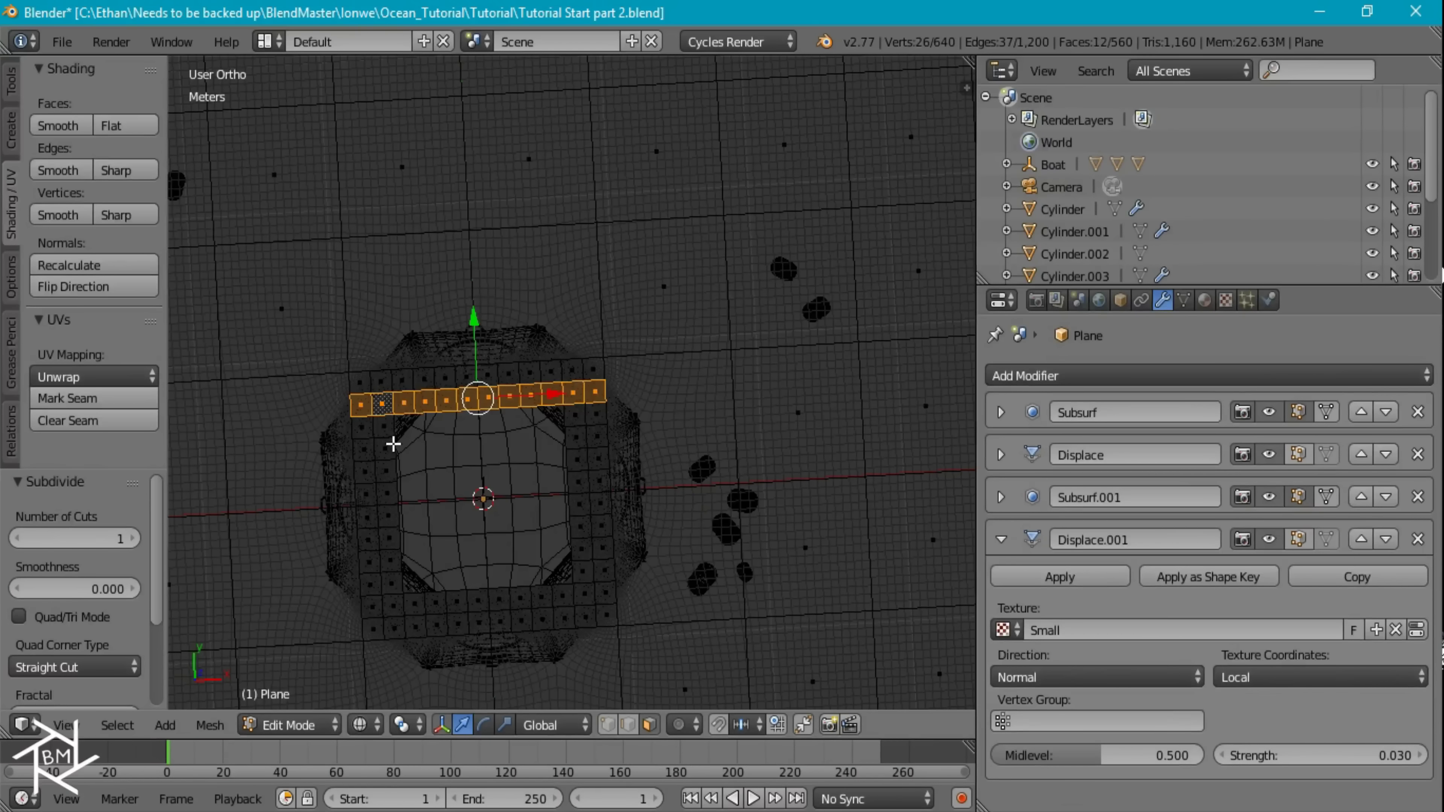
alt+shift+right_click(387, 455)
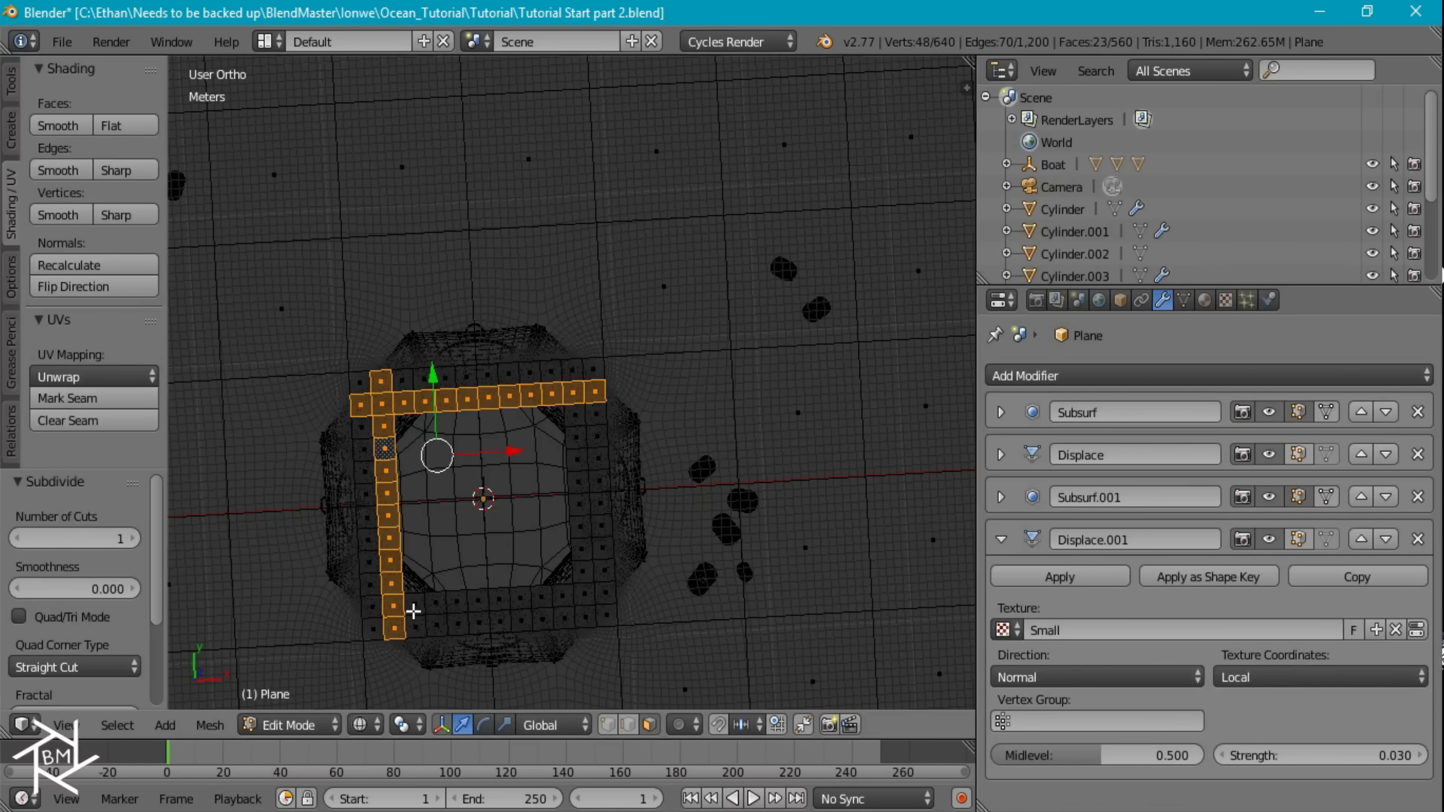
alt+shift+right_click(426, 602)
alt+shift+right_click(581, 503)
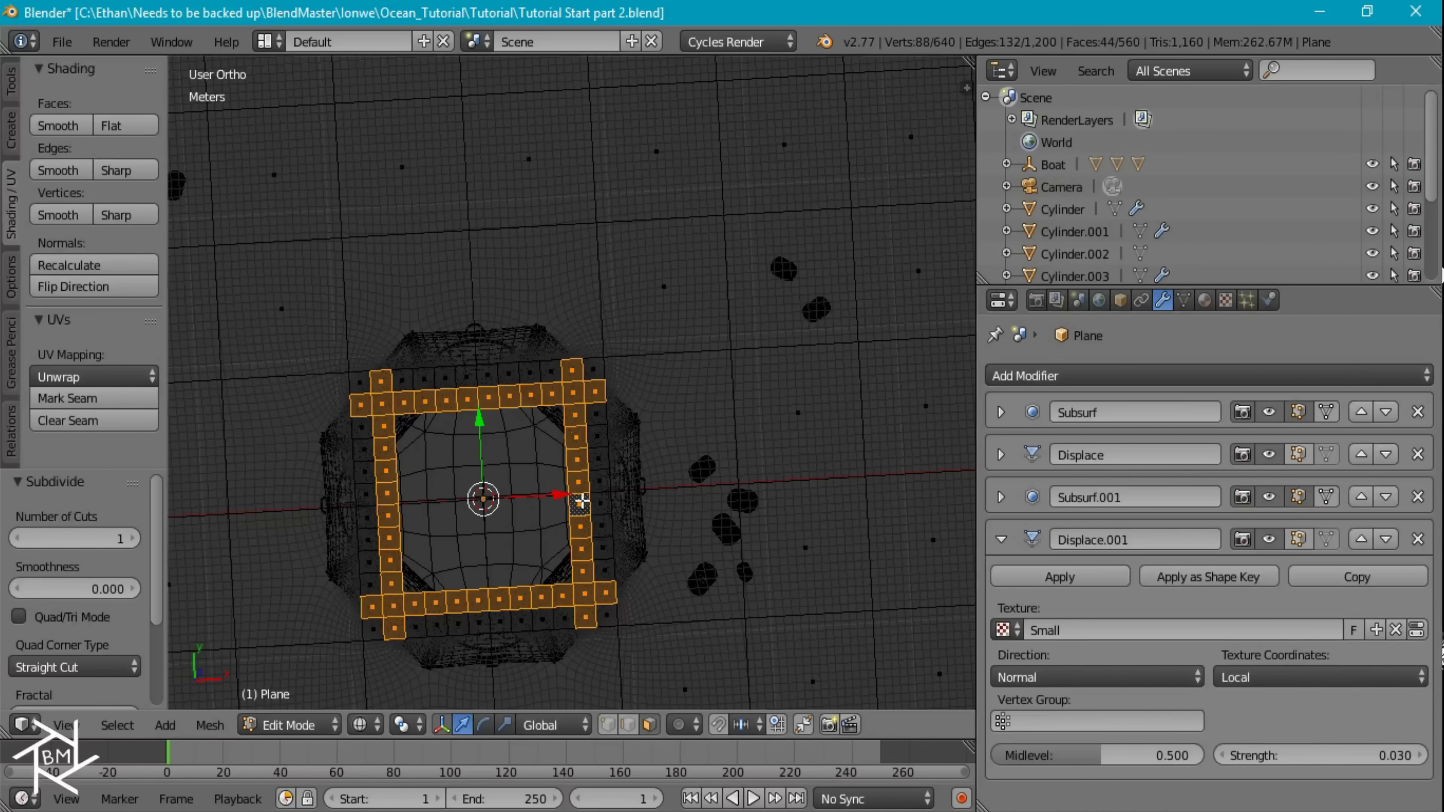
shift+right_click(381, 375)
shift+right_click(382, 375)
shift+right_click(572, 370)
shift+right_click(572, 369)
shift+right_click(598, 392)
shift+right_click(598, 392)
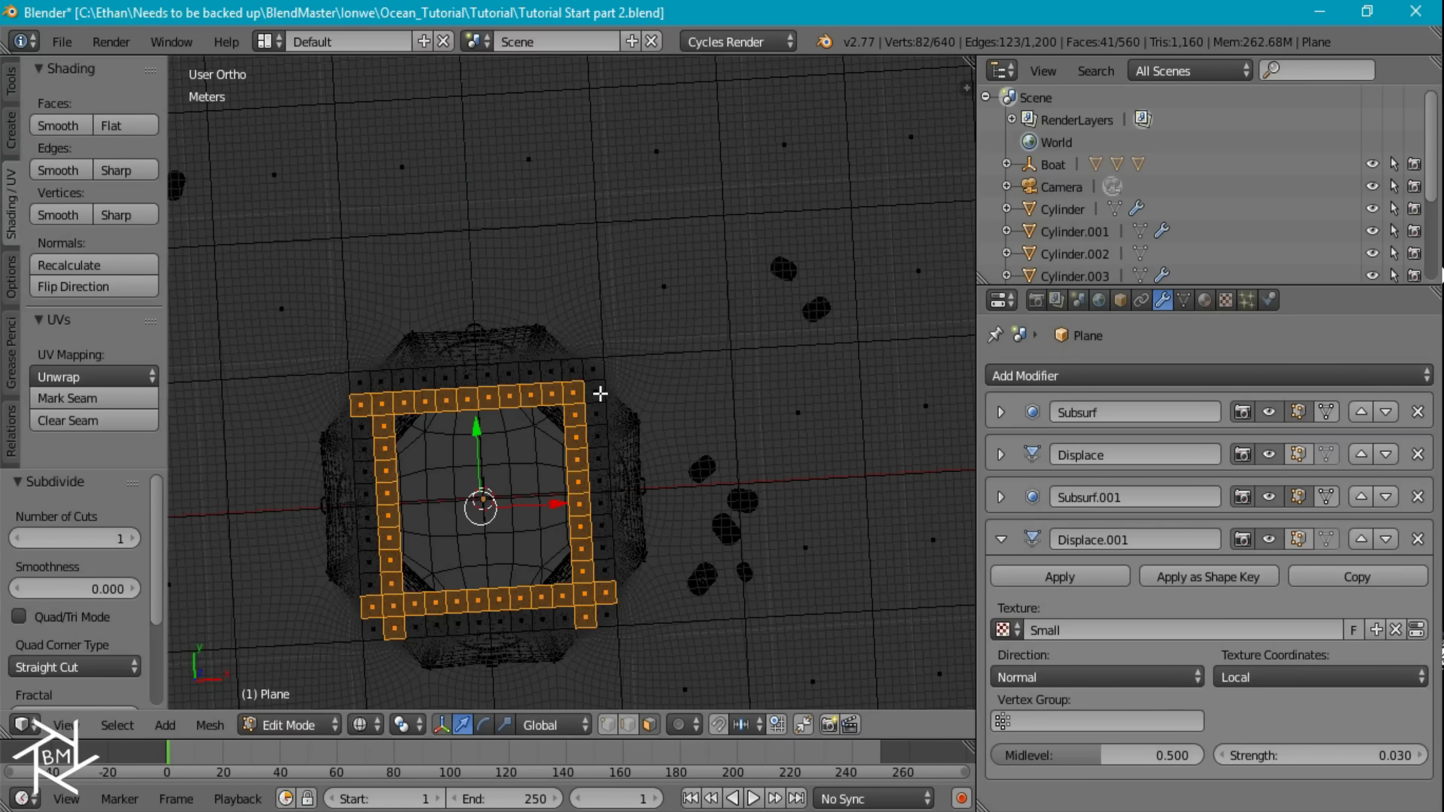
shift+right_click(356, 402)
shift+right_click(356, 403)
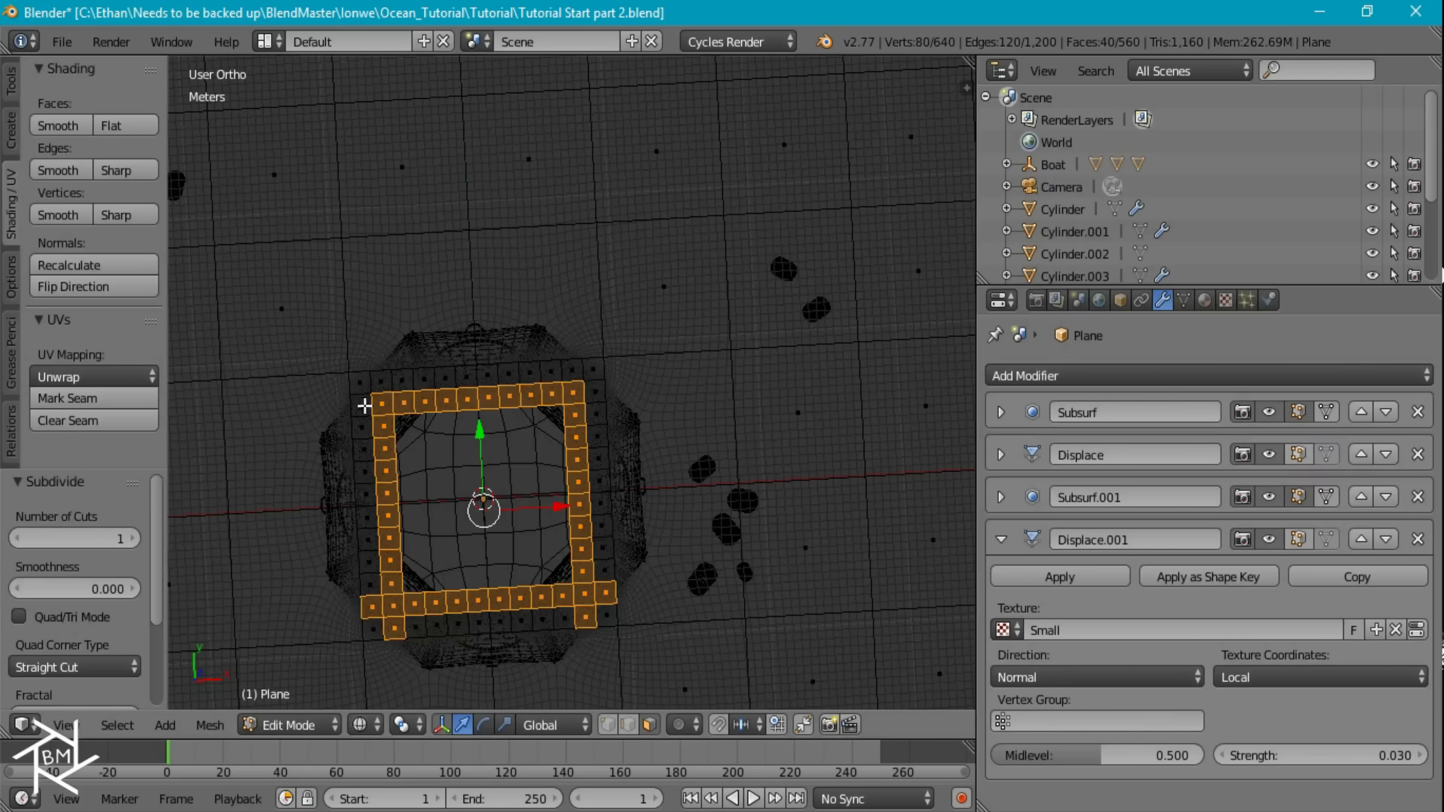
shift+right_click(376, 607)
shift+right_click(375, 607)
shift+right_click(395, 629)
shift+right_click(395, 630)
shift+right_click(585, 617)
shift+right_click(585, 617)
shift+right_click(605, 594)
shift+right_click(605, 593)
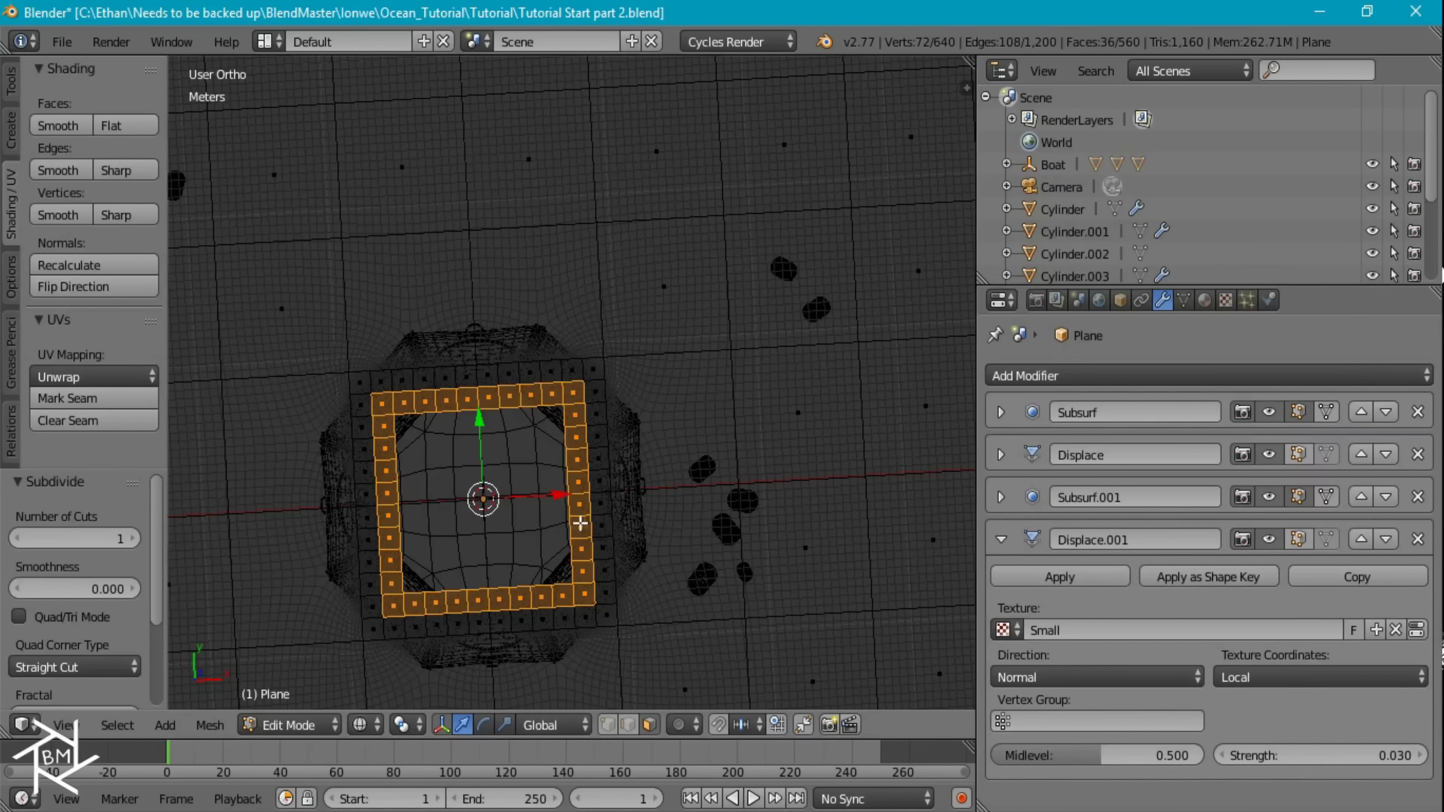
key(x)
click(550, 493)
Return the plane to solid shading and Object Mode, and view the whole scene through the camera.
key(z)
middle_drag(603, 569, 611, 463)
key(Tab)
key(KP_0)
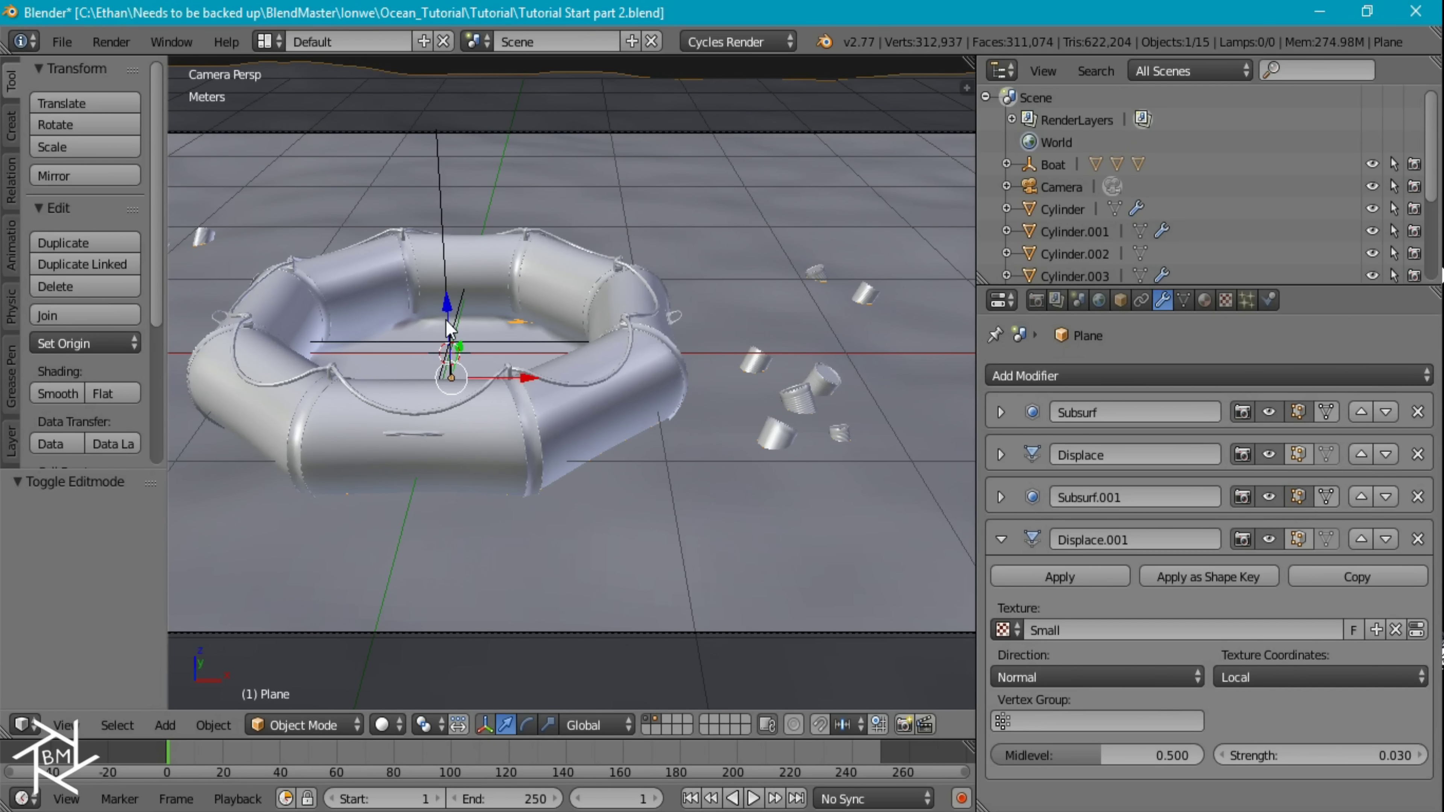
scroll(690, 350, down, 3)
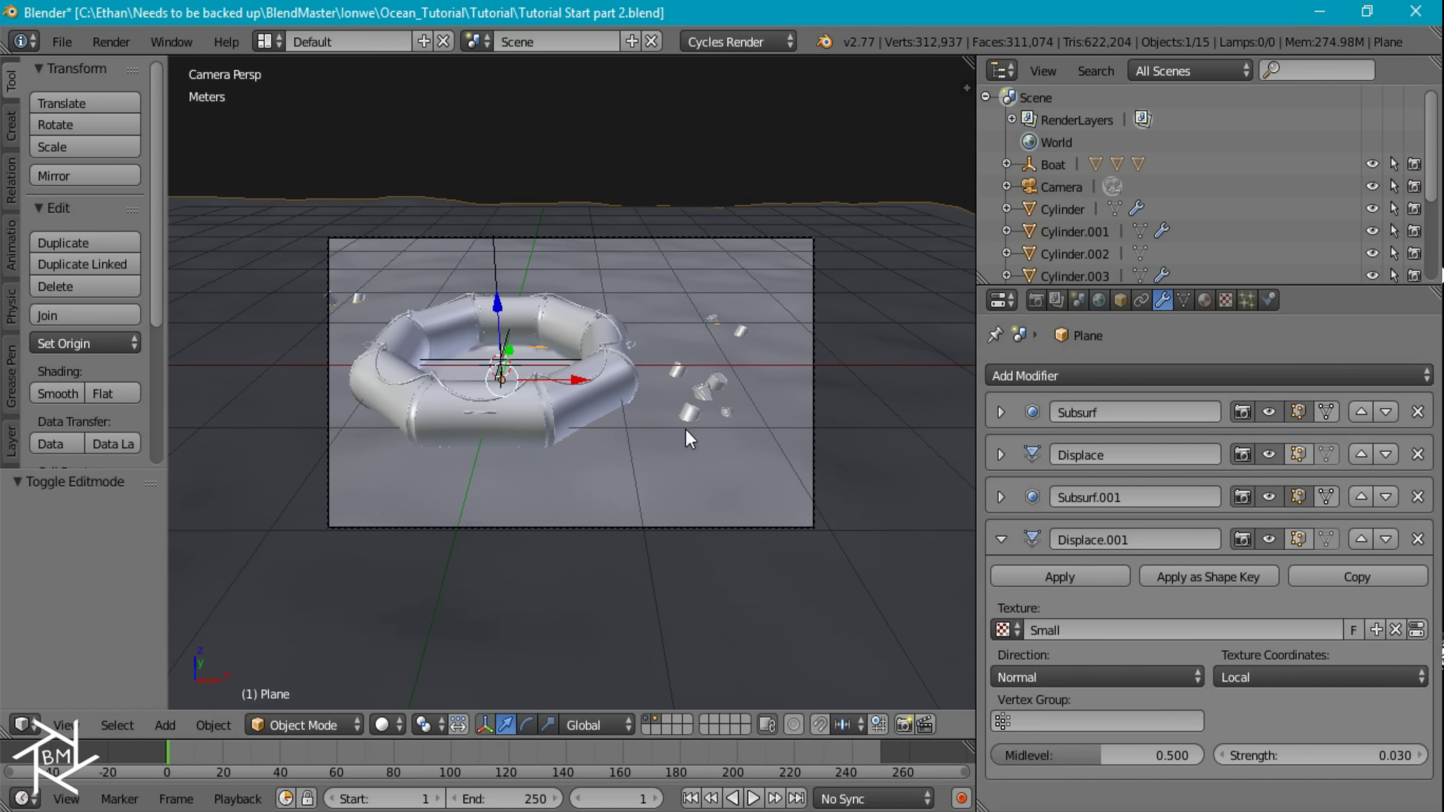
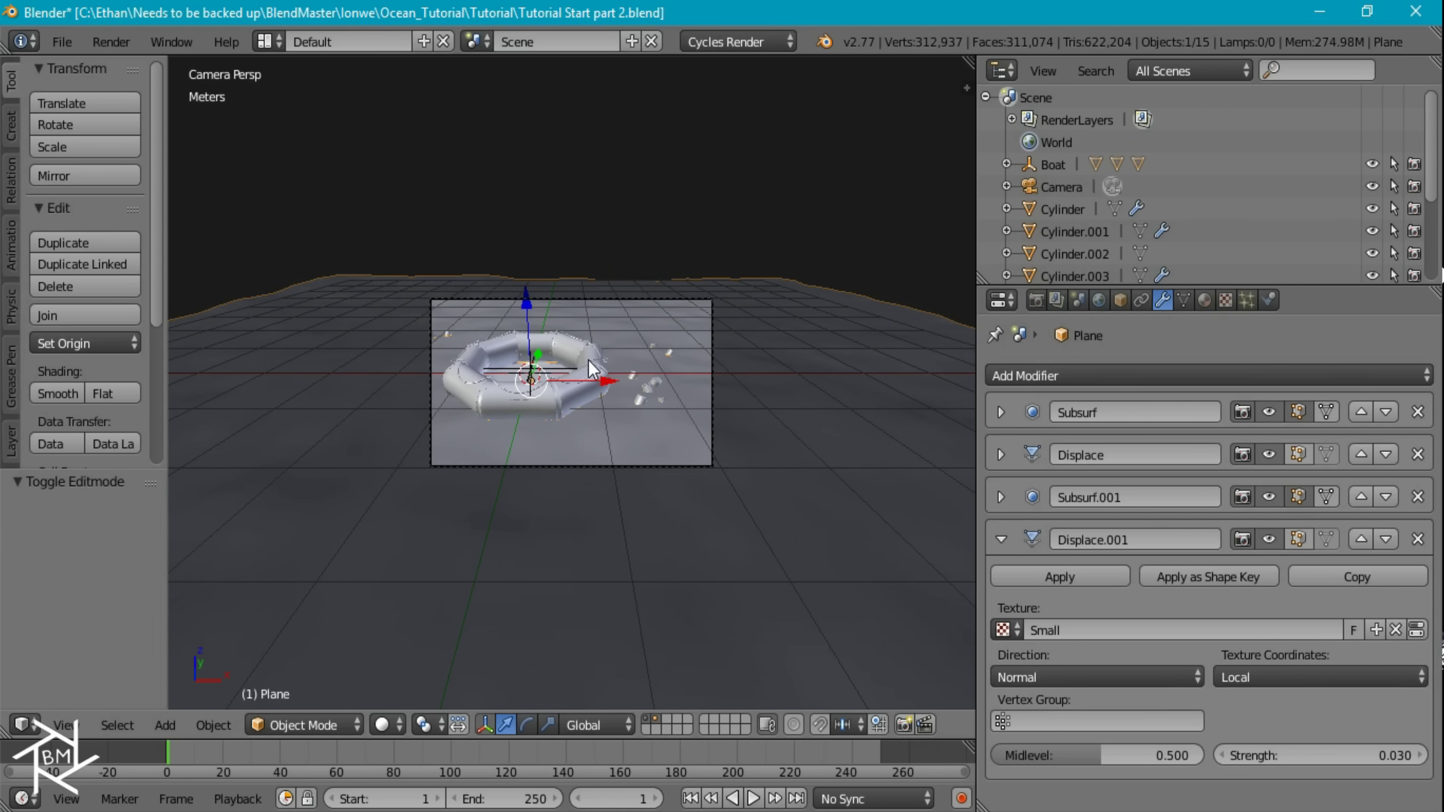
Show only the ocean plane's layer and give the plane a new material named Ocean.
click(656, 721)
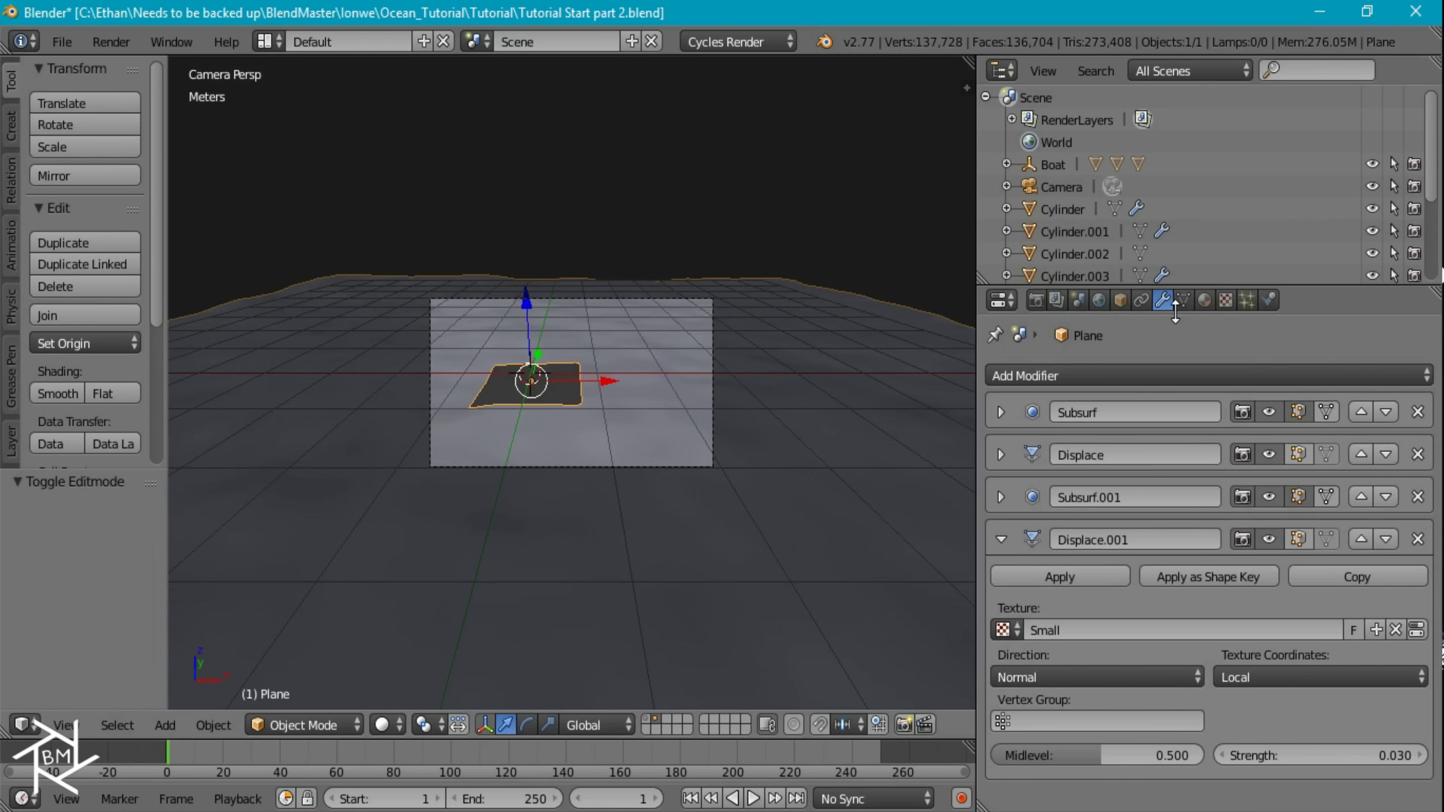
click(1204, 300)
click(1152, 541)
click(1070, 541)
text(O)
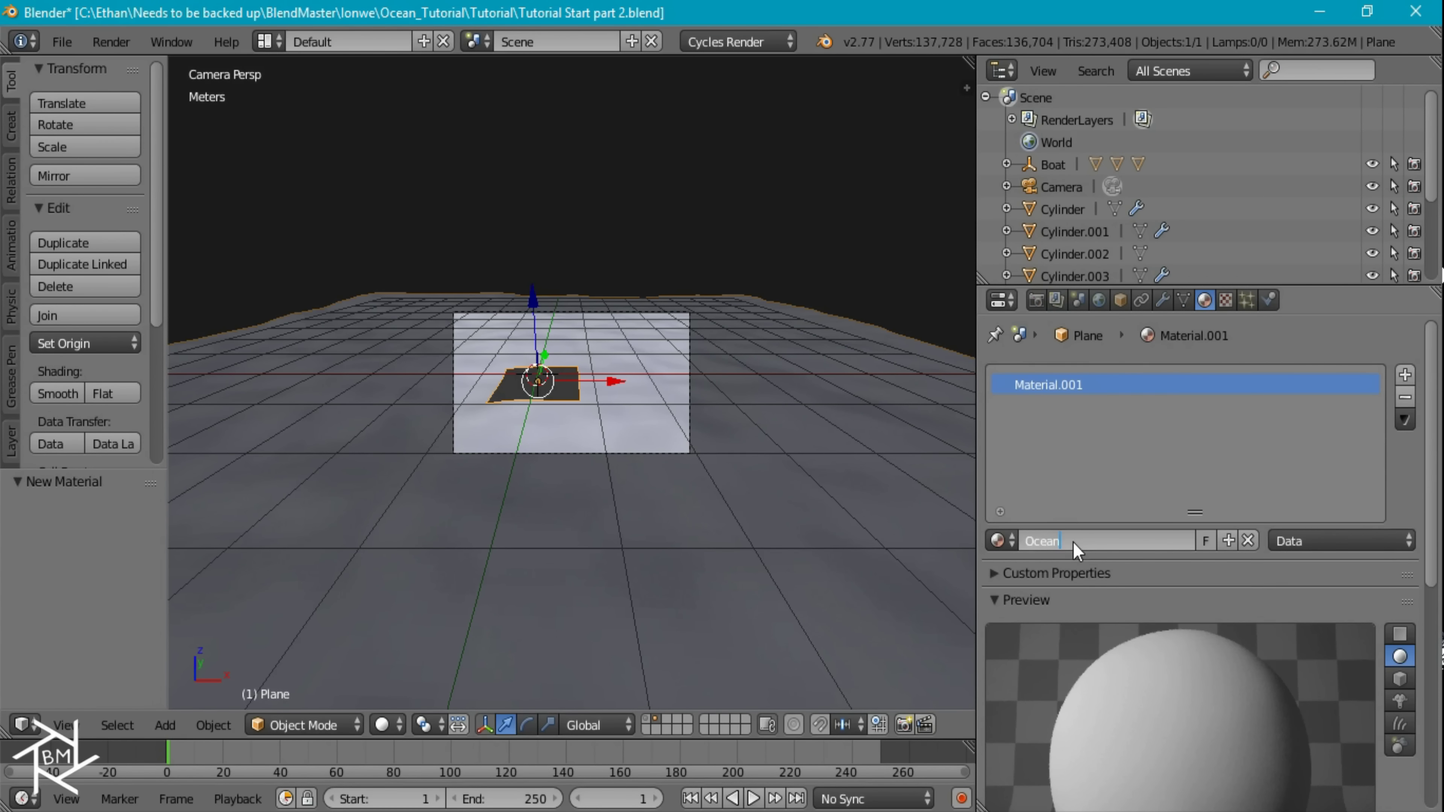
text(cean)
key(Return)
Split the 3D view into two stacked areas and turn the lower one into a Node Editor without its sidebar.
drag(10, 735, 85, 398)
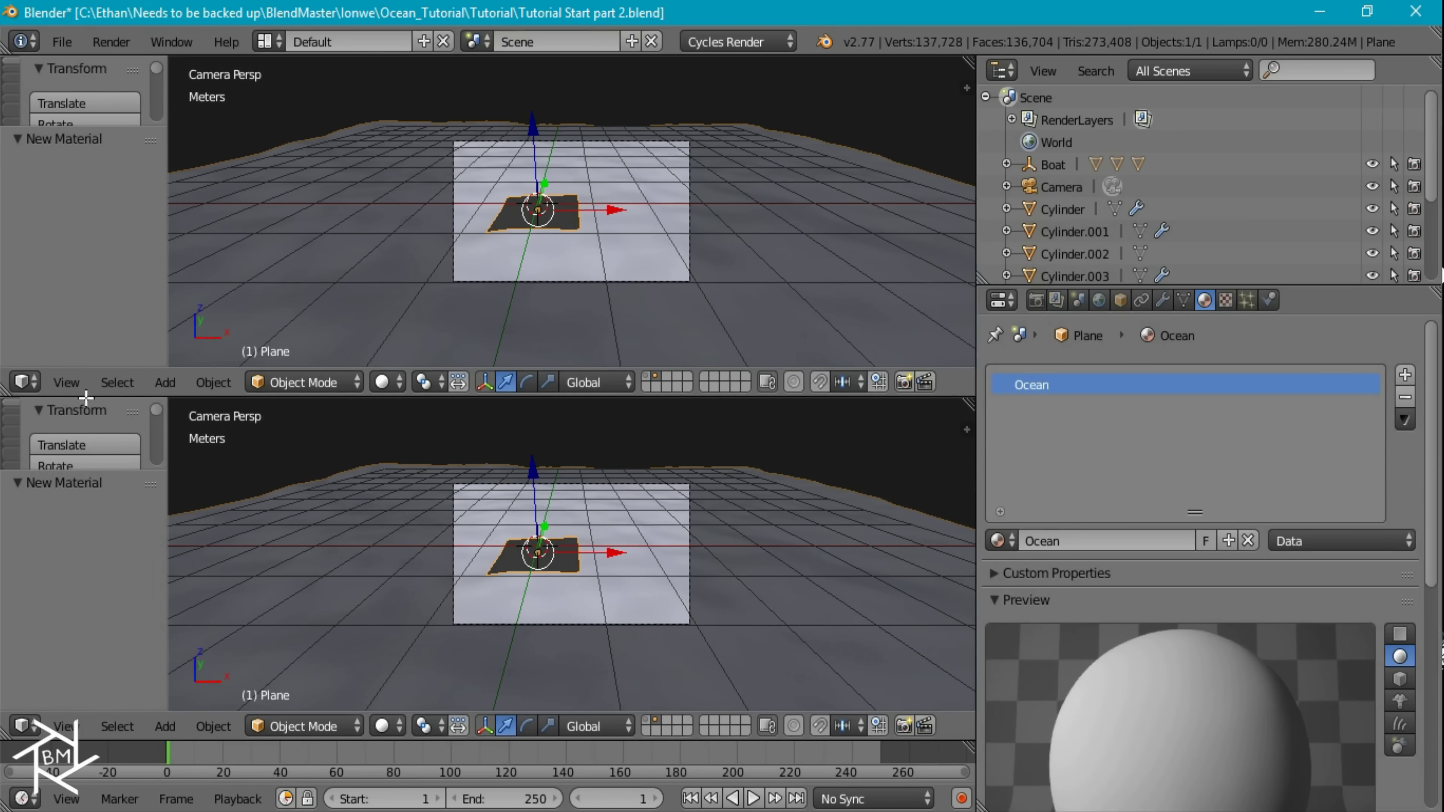
click(23, 726)
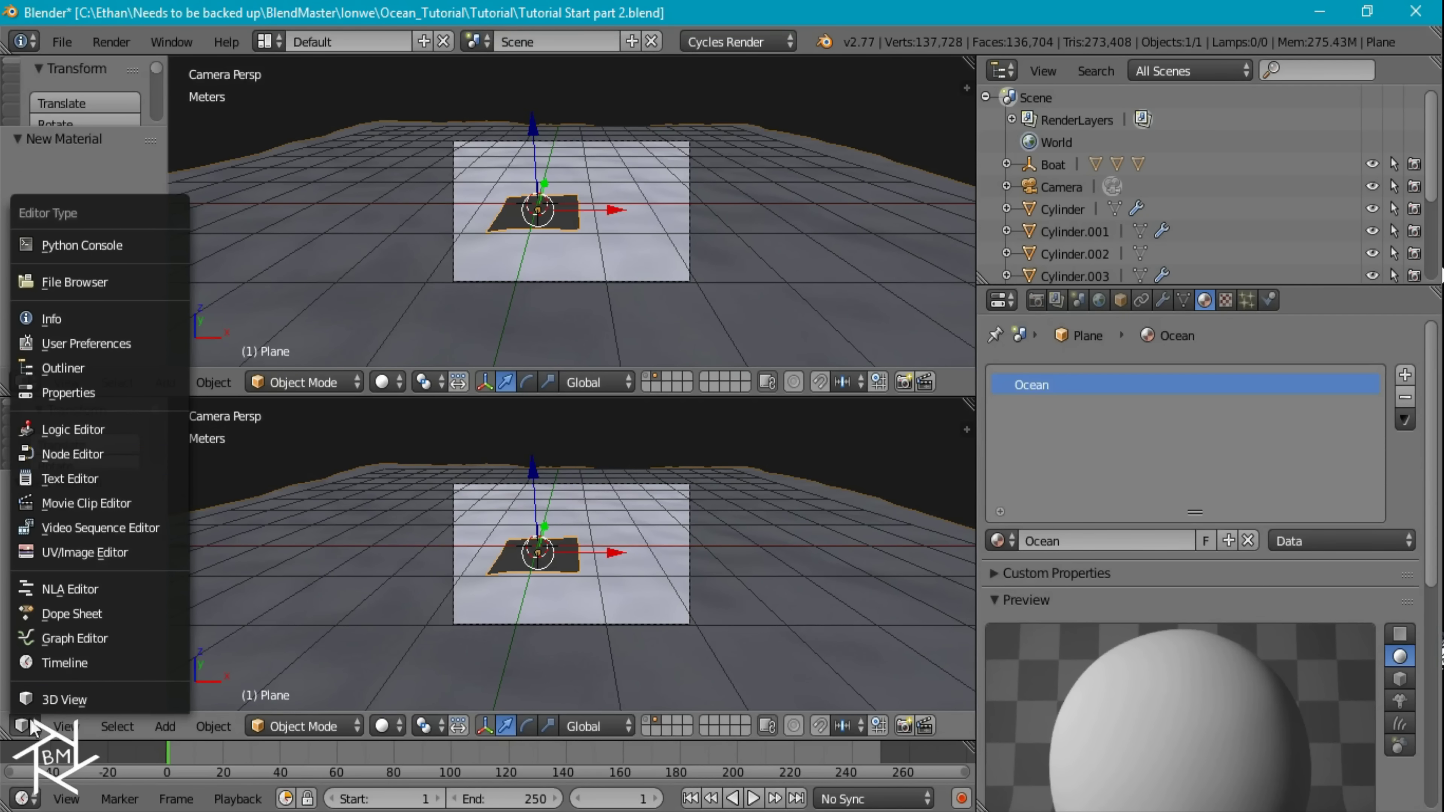
click(88, 454)
scroll(477, 483, up, 2)
key(n)
scroll(472, 517, up, 2)
Delete the Ocean material's default shader node and connect a new Emission shader to the Material Output's Surface.
click(373, 516)
middle_drag(400, 539, 605, 546)
key(x)
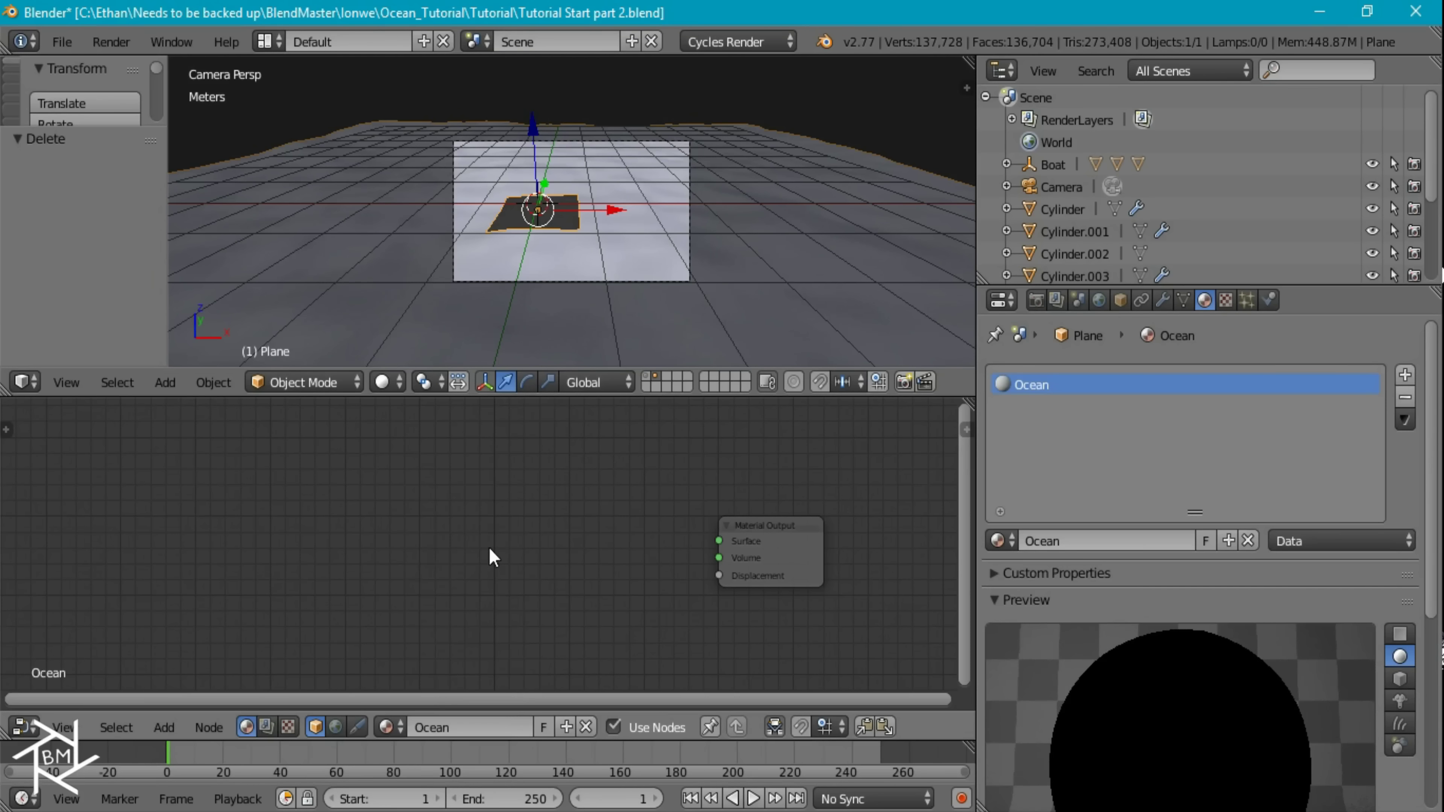
key(shift+a)
mouse_move(464, 624)
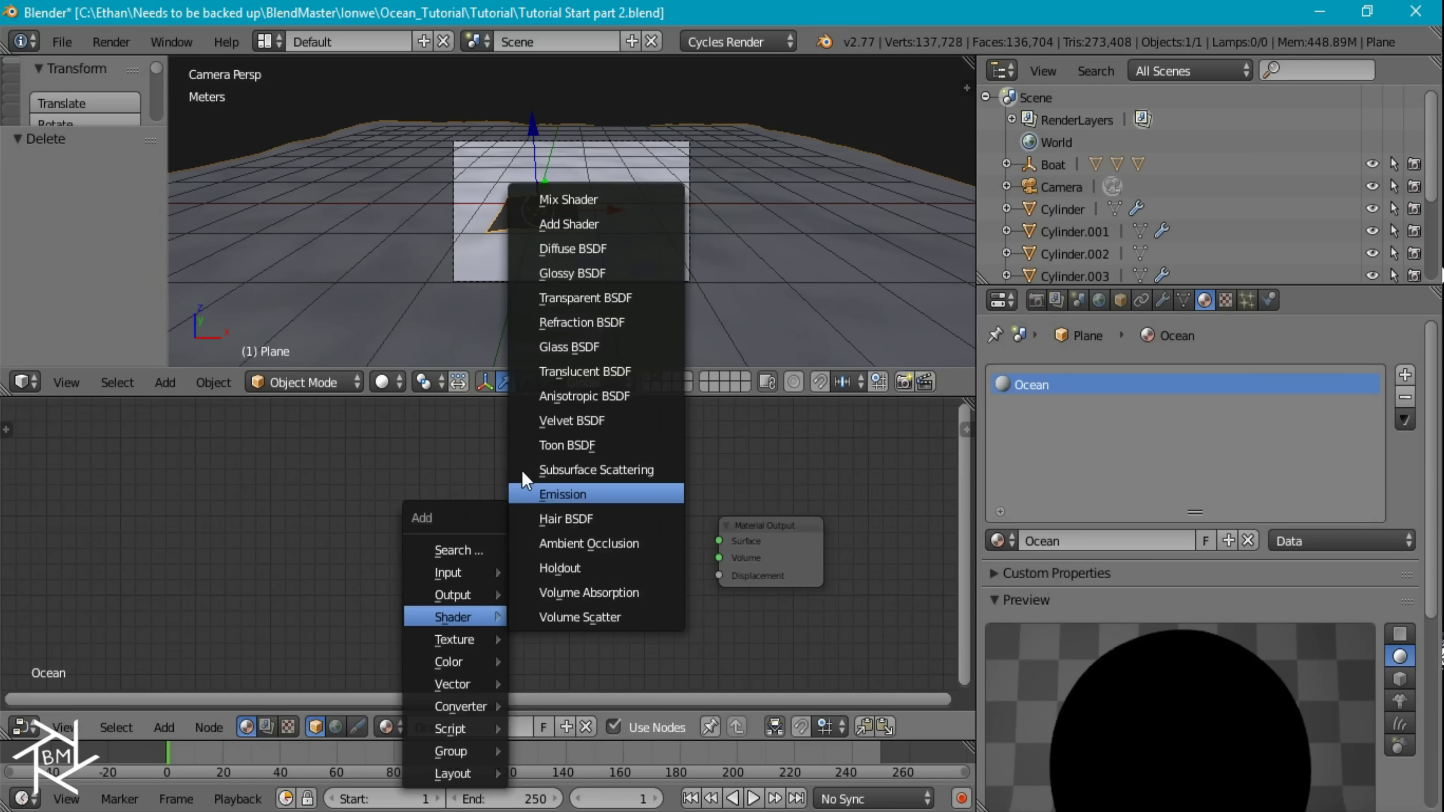
click(560, 494)
drag(719, 540, 331, 536)
click(594, 507)
middle_drag(357, 550, 780, 540)
Add a Gradient Texture and a ColorRamp before the Emission node, linking the gradient's Color to the ramp's Fac.
scroll(706, 513, down, 2)
scroll(706, 514, down, 2)
middle_drag(701, 520, 785, 555)
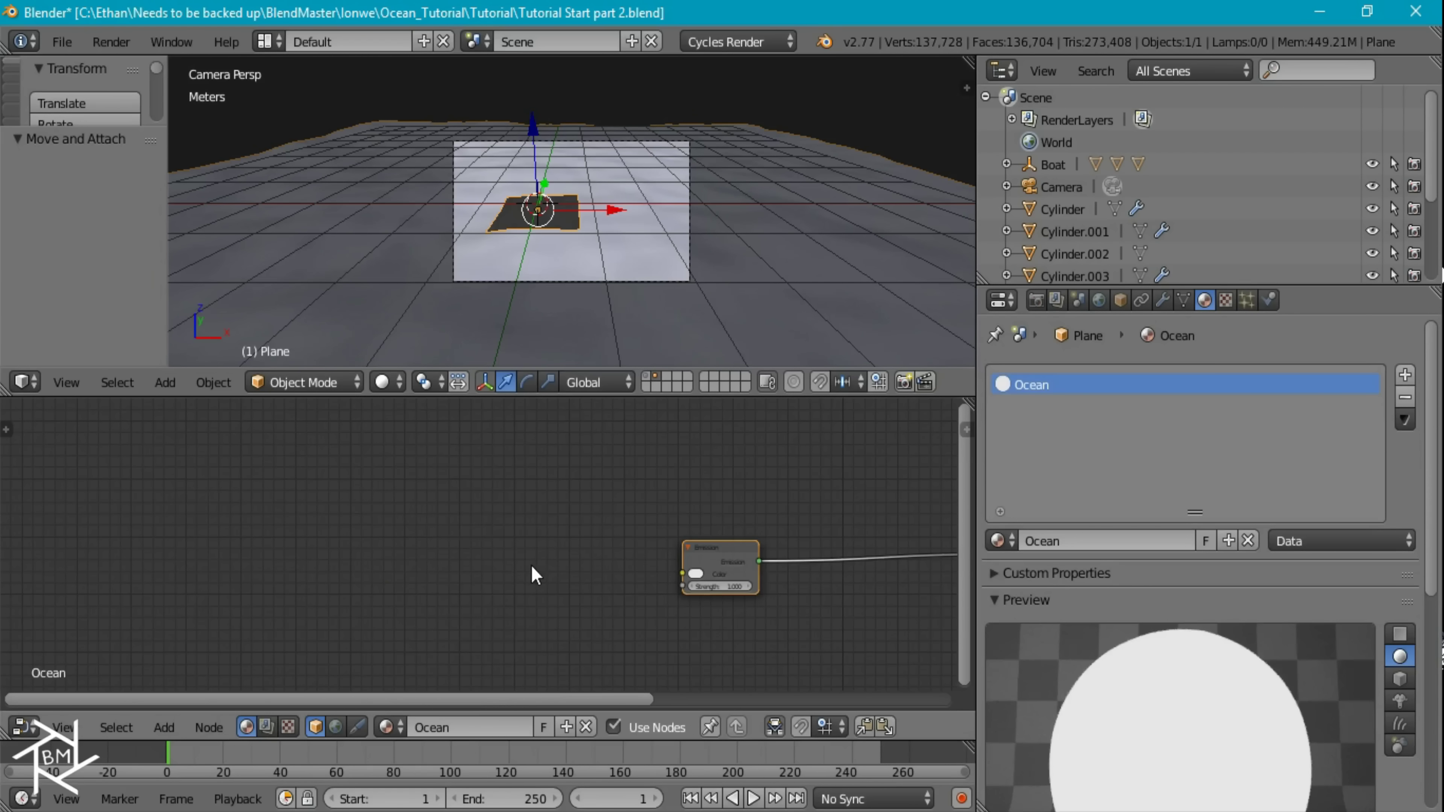
key(shift+a)
mouse_move(505, 602)
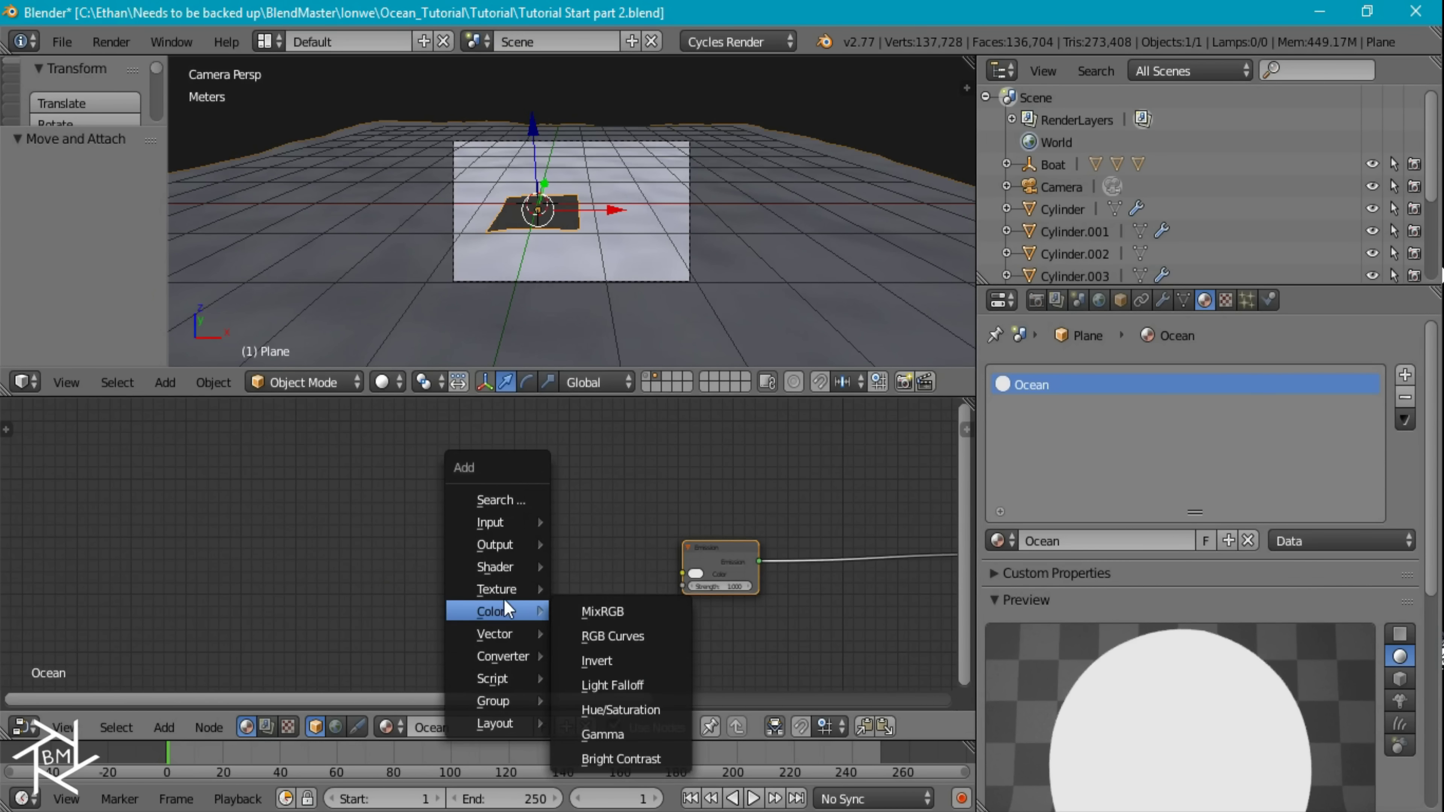
click(636, 488)
click(325, 566)
key(shift+a)
mouse_move(504, 677)
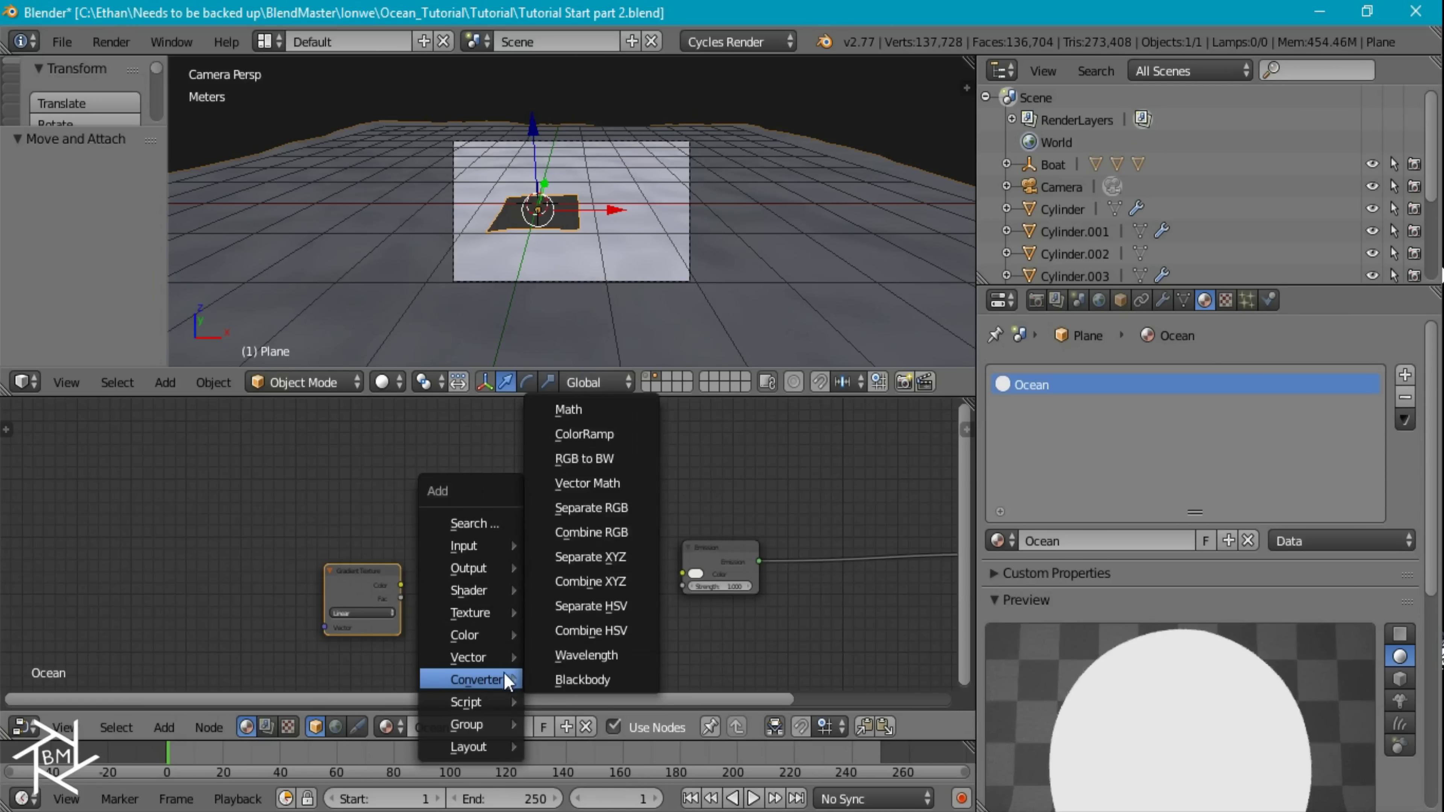
click(597, 434)
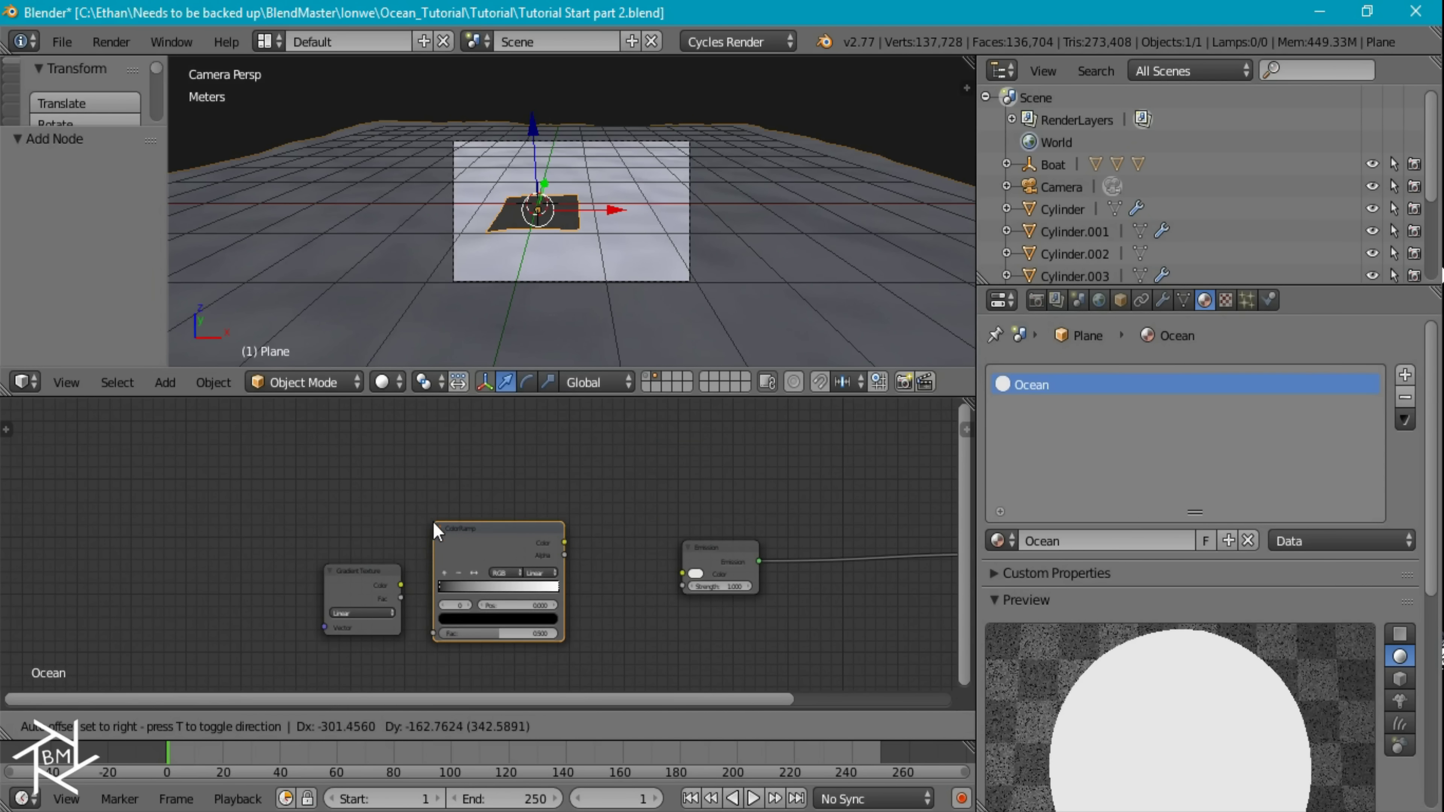
click(433, 521)
drag(401, 585, 437, 636)
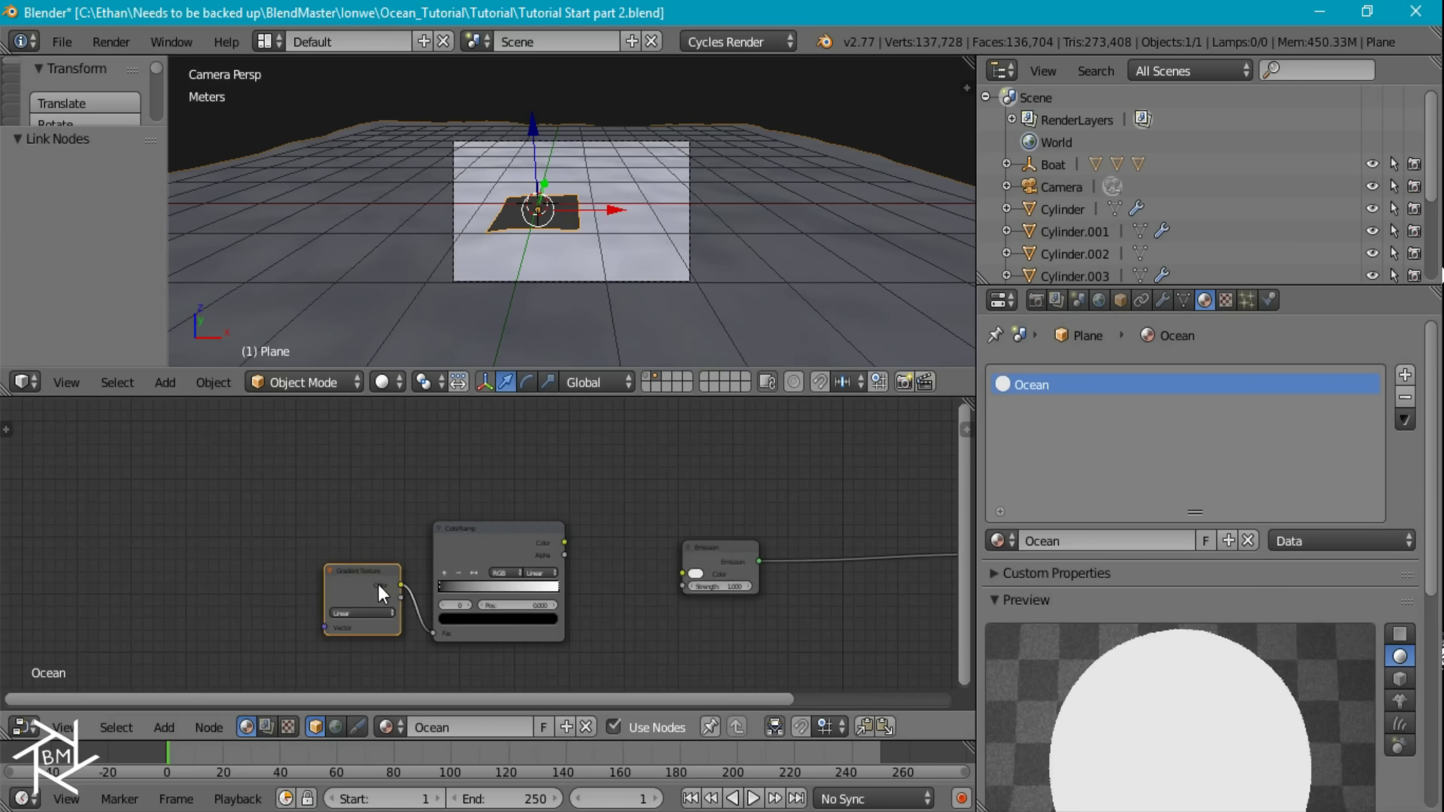
Add Texture Coordinate and Mapping nodes to the Gradient Texture, and link the ColorRamp's Color to the Emission Color.
key(ctrl+t)
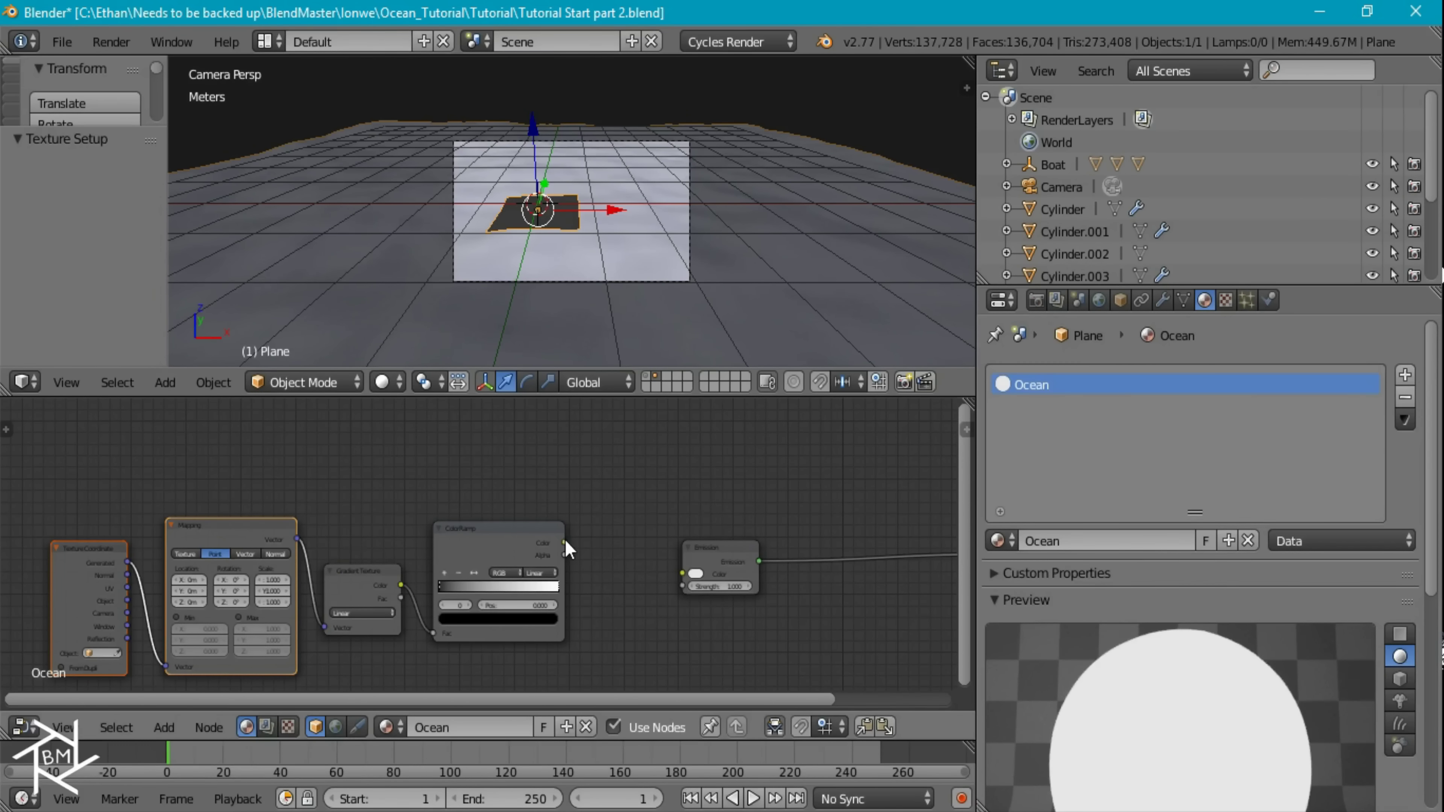
drag(565, 544, 684, 573)
scroll(504, 603, up, 3)
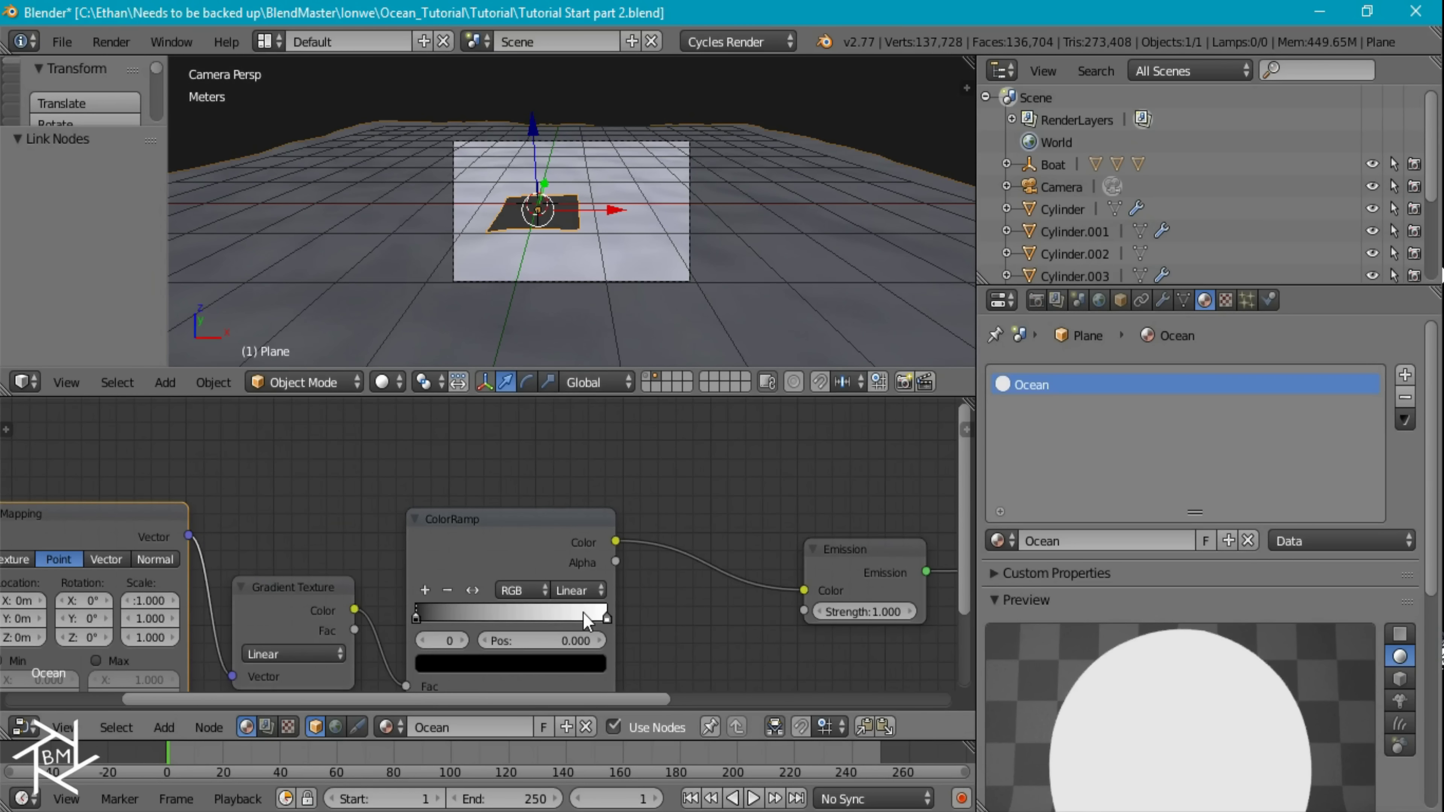
Set the ColorRamp's white end stop to light blue with R 0, G 0.5 and B 1.
scroll(588, 621, up, 2)
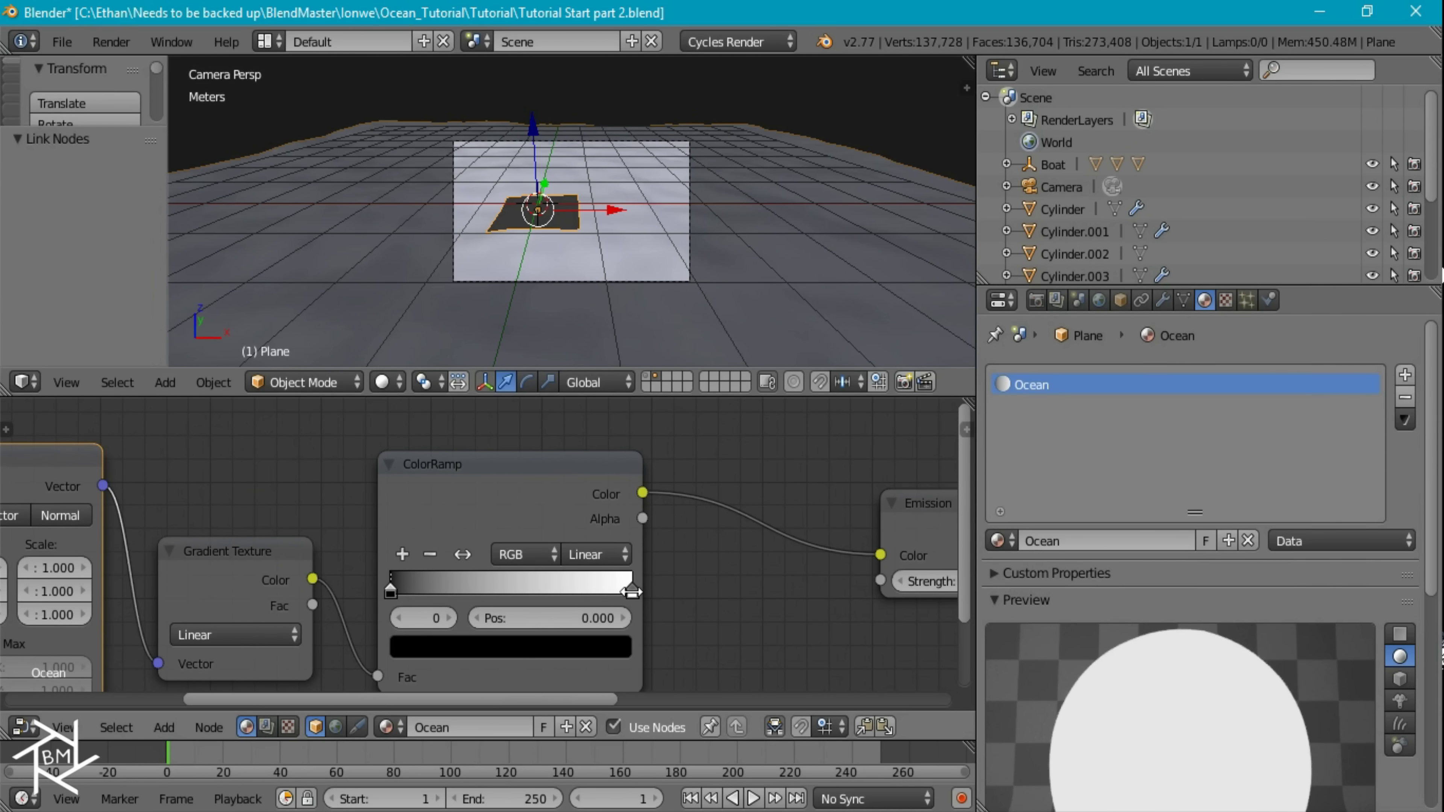
click(631, 591)
click(554, 647)
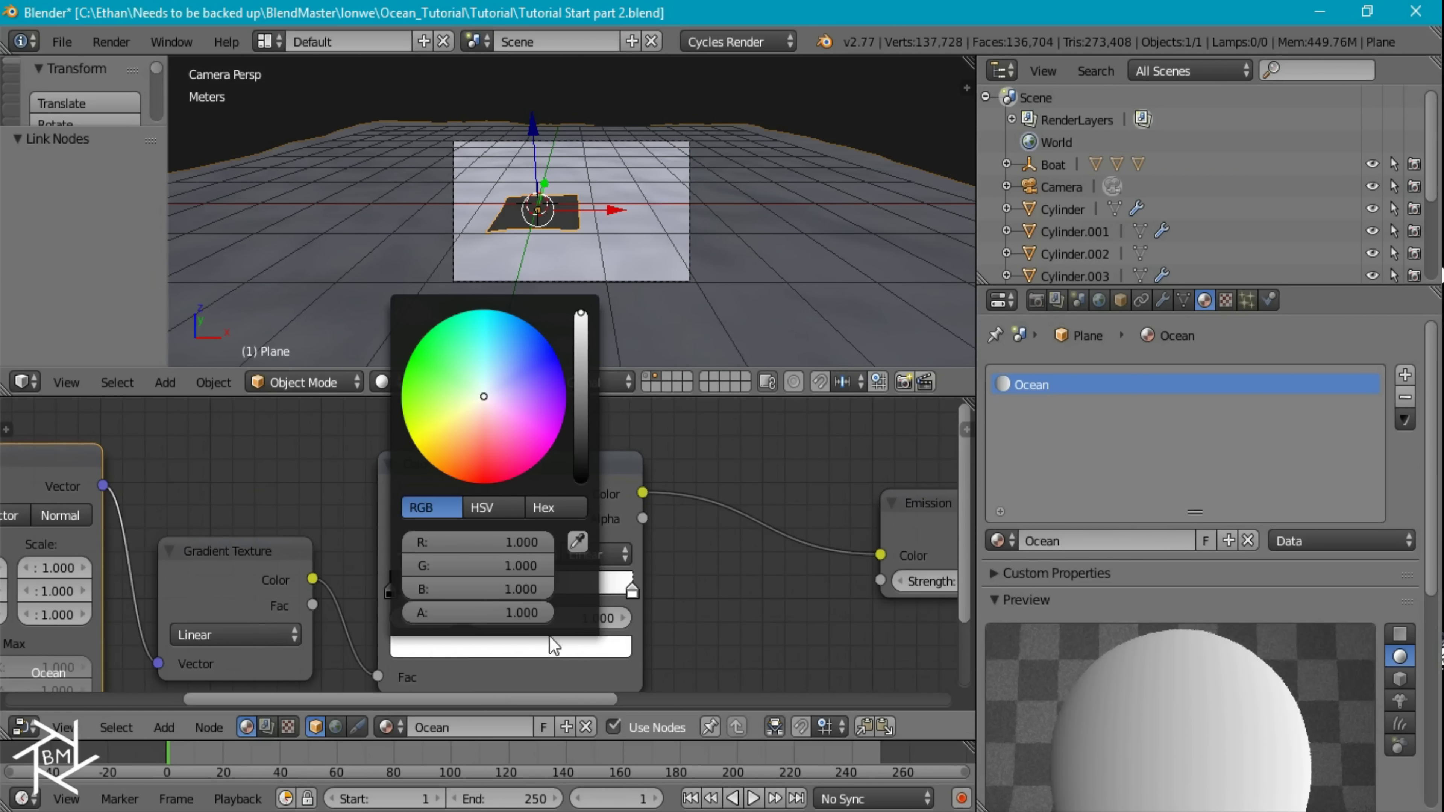
drag(520, 543, 413, 545)
click(495, 566)
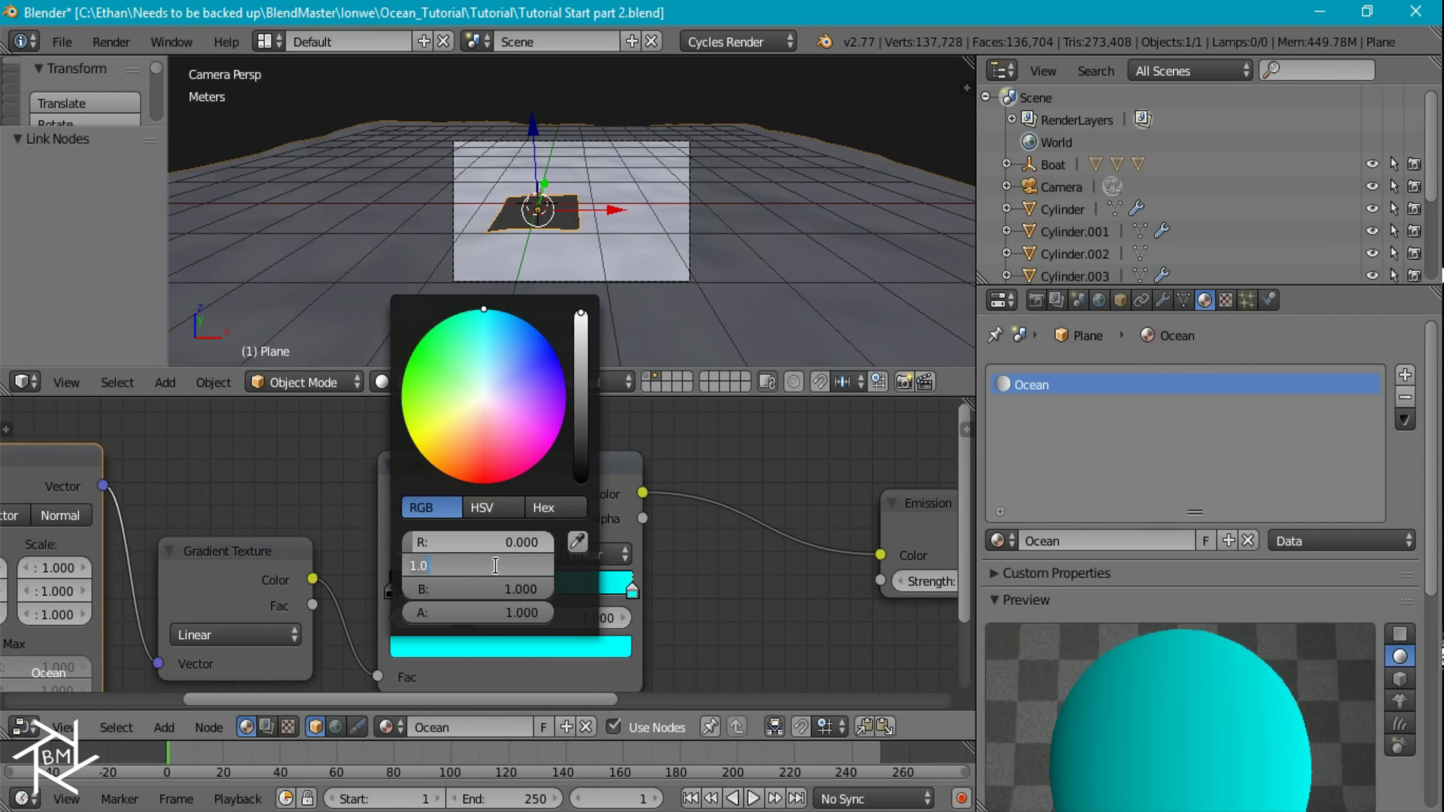
text(.5)
key(Return)
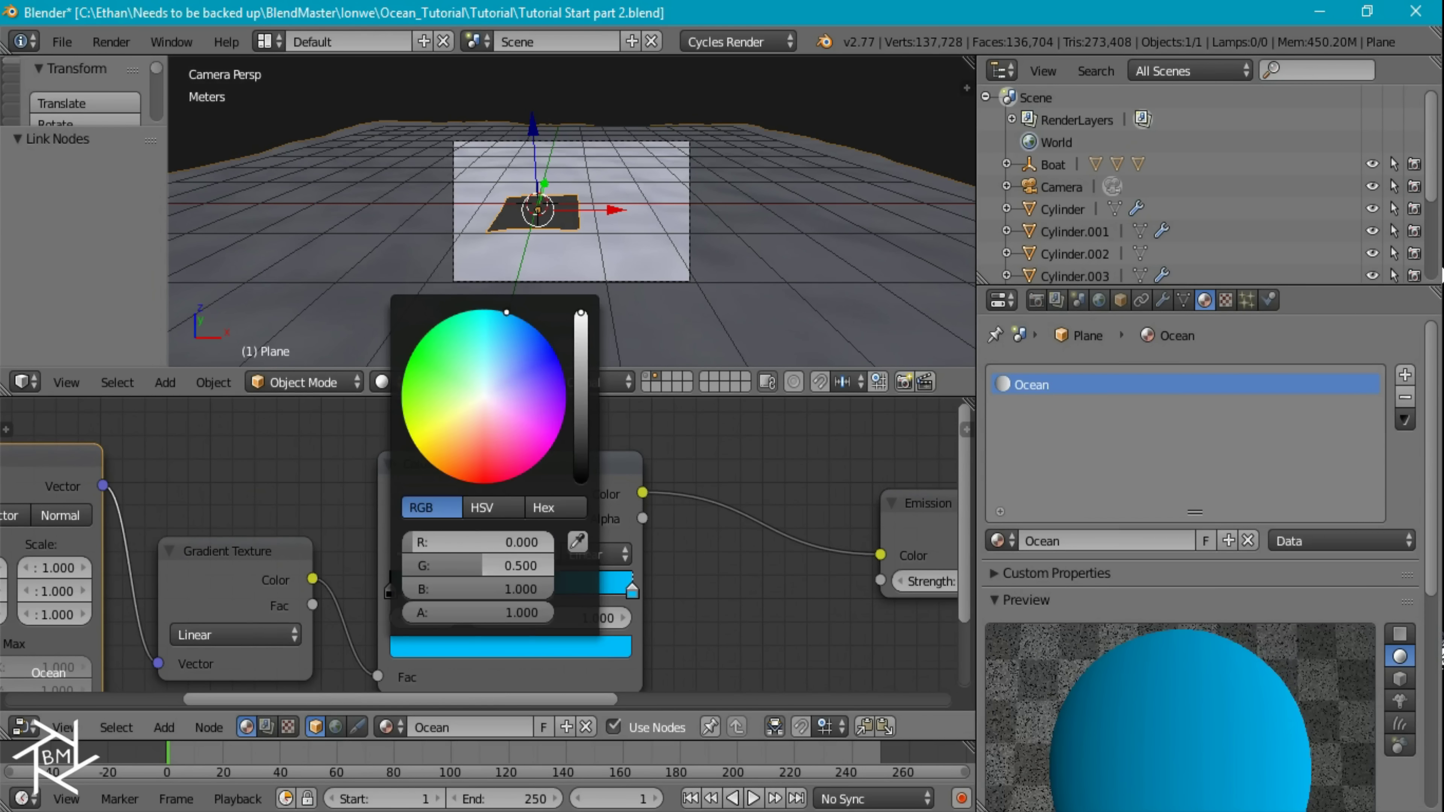
Set the ColorRamp's black start stop to deeper blue with R 0, G 0.15 and B 1.
click(448, 622)
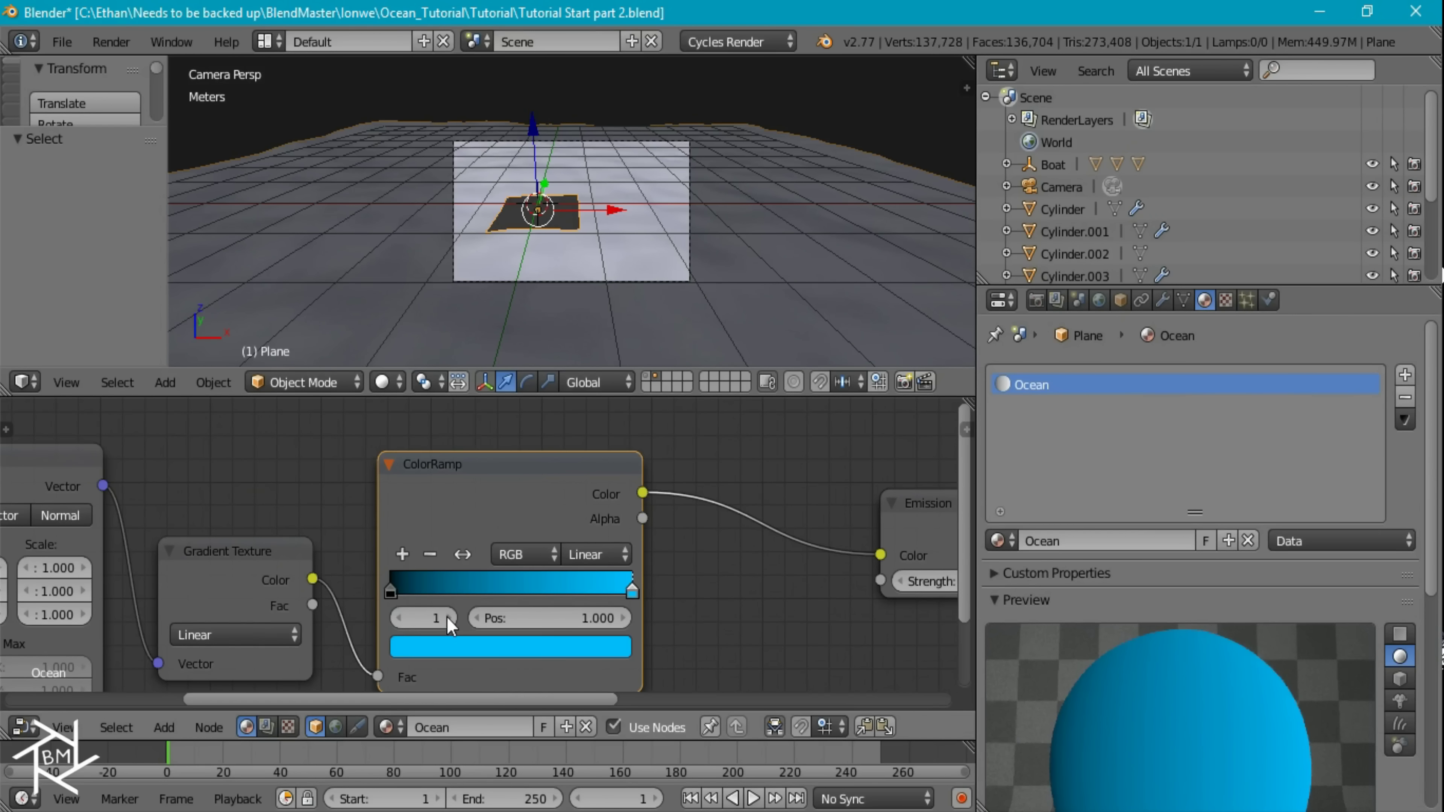
click(391, 593)
click(504, 644)
click(447, 567)
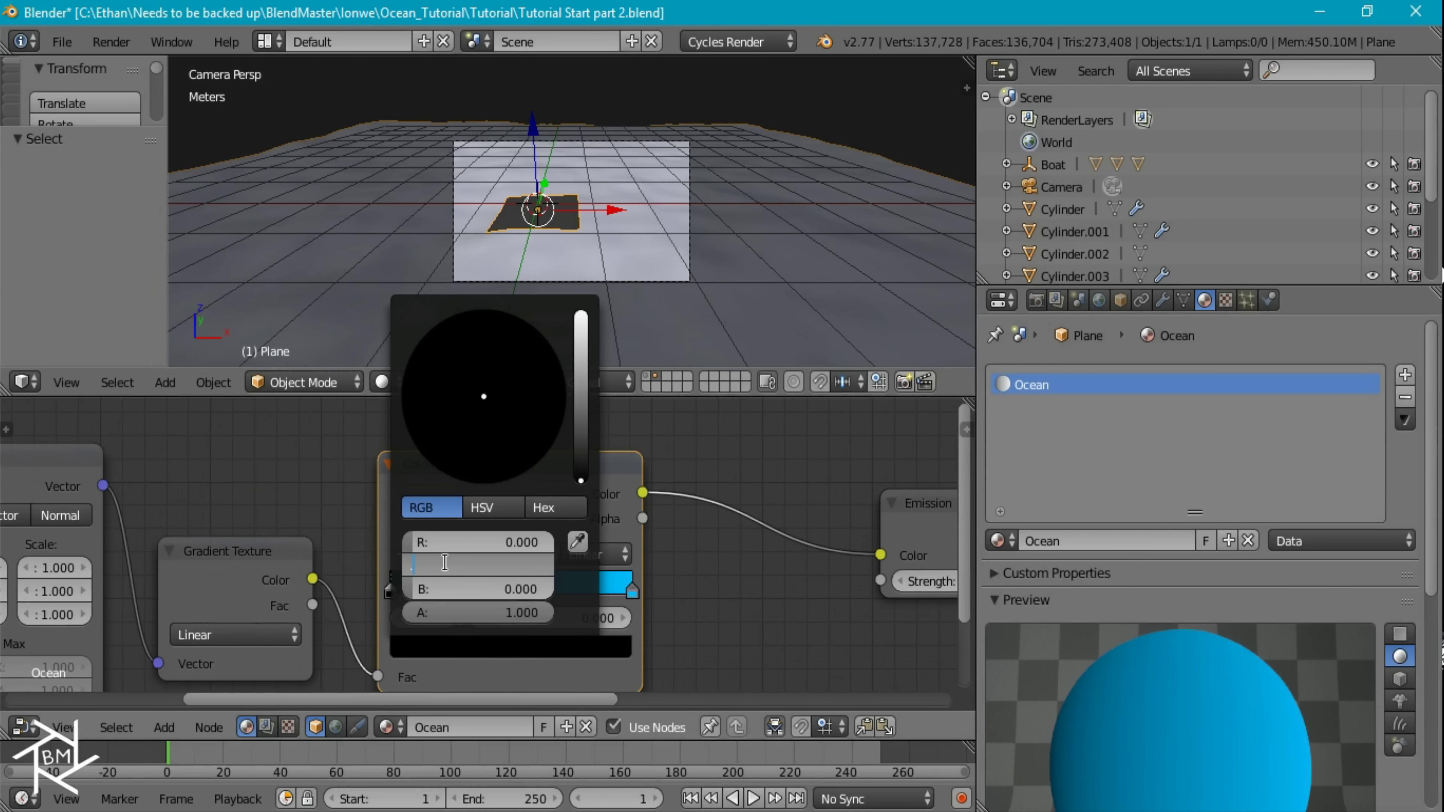
key(Tab)
text(1)
key(Return)
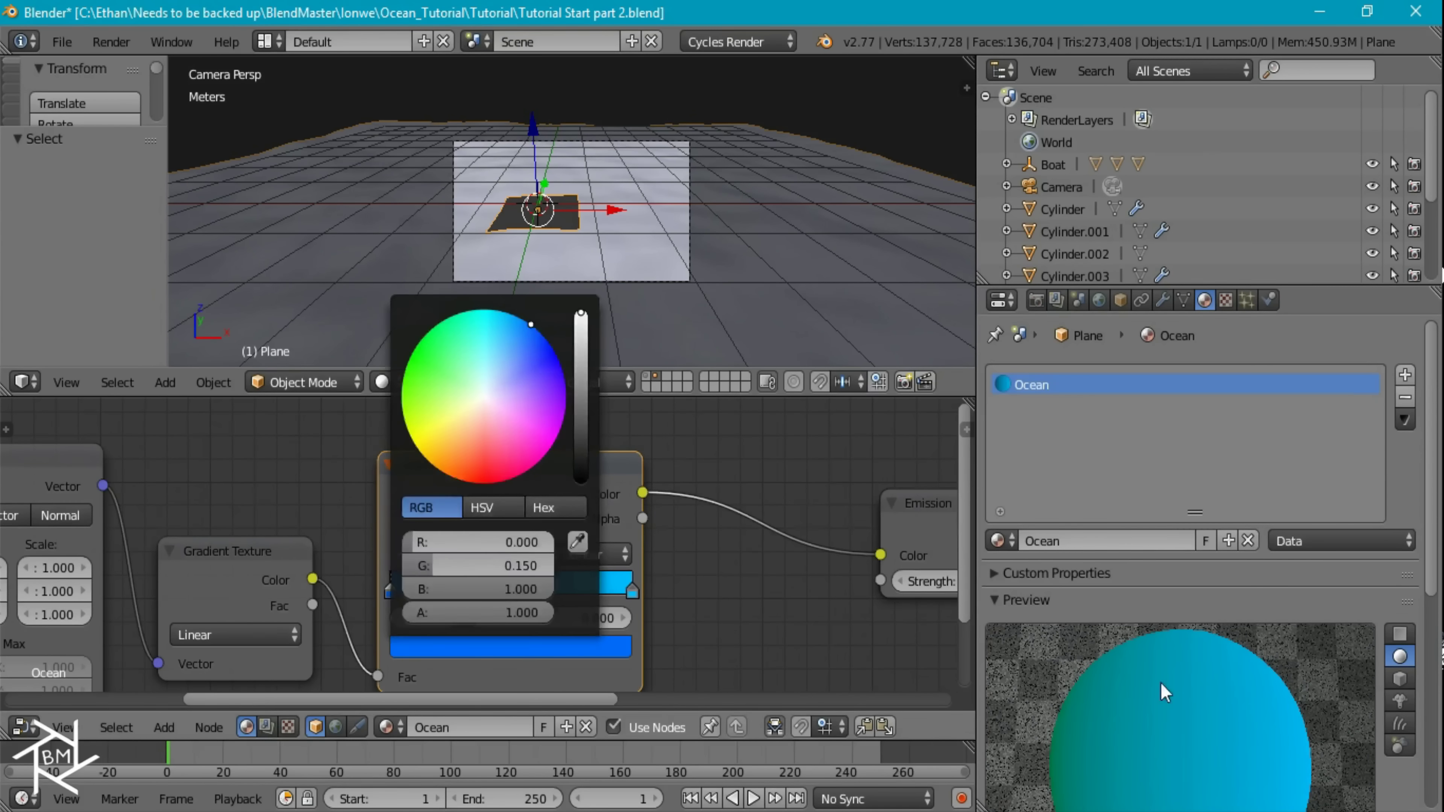
Preview the plane rendered from above, and move the ColorRamp's dark stop to 0.445 and light stop to 0.682.
scroll(694, 201, down, 1)
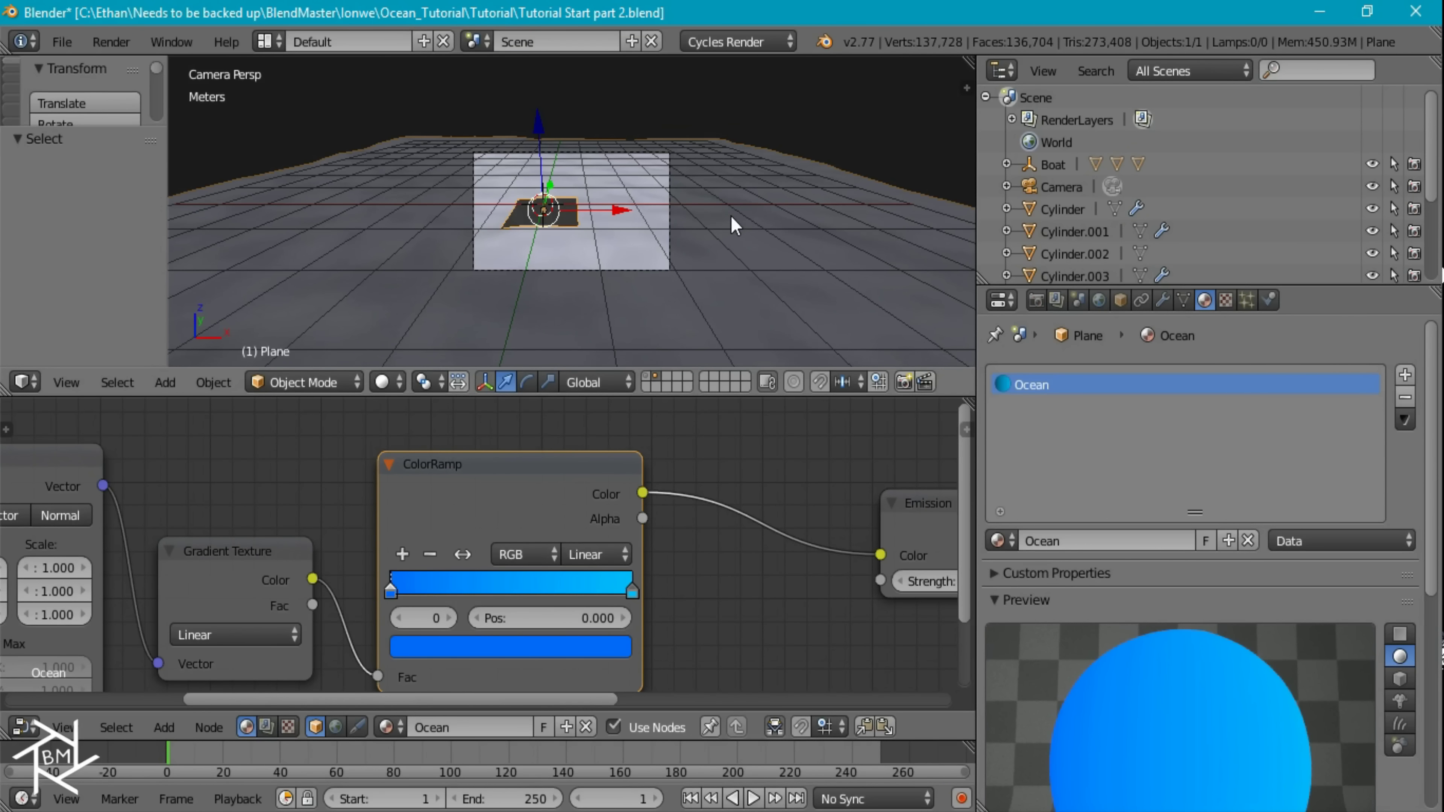
key(shift+z)
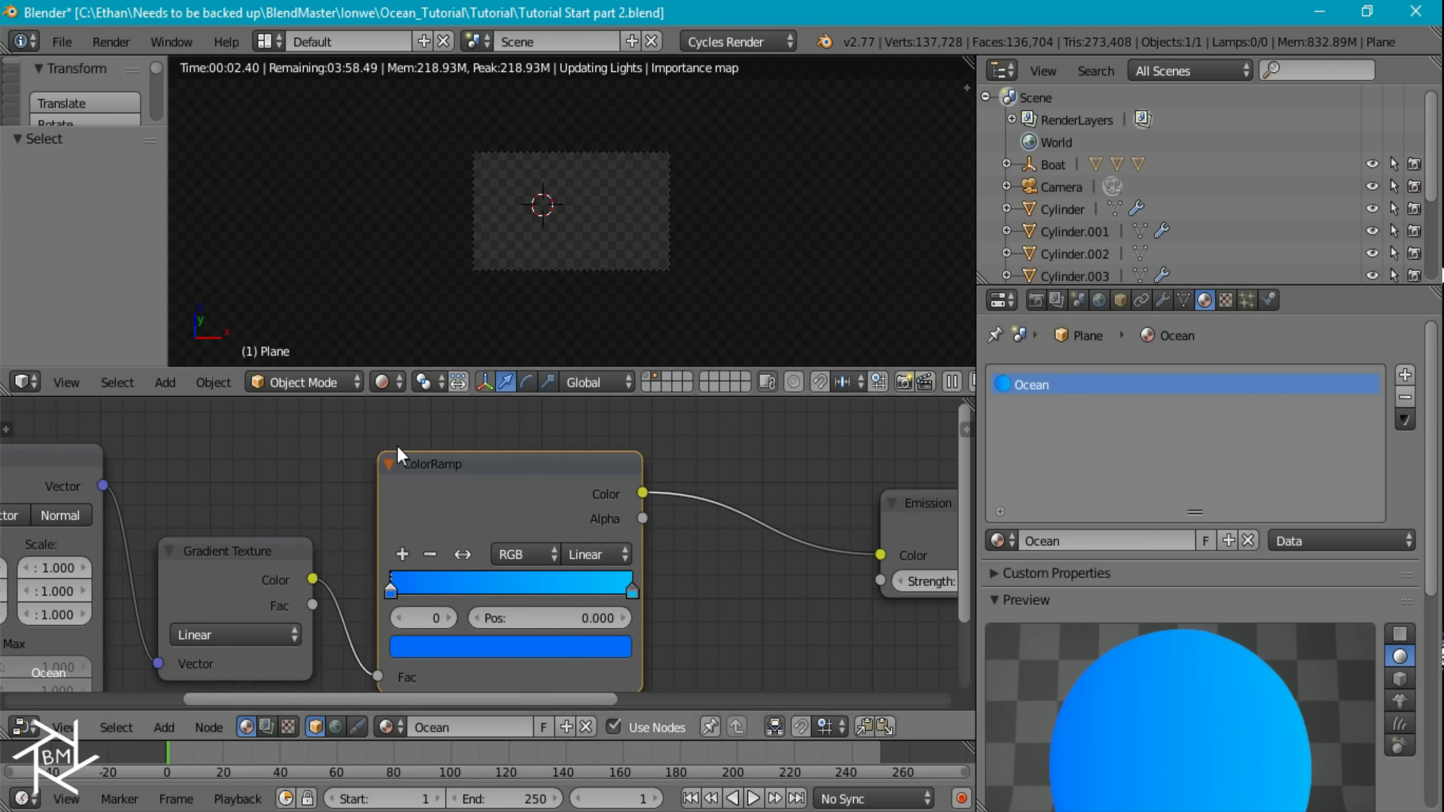
middle_drag(396, 458, 502, 449)
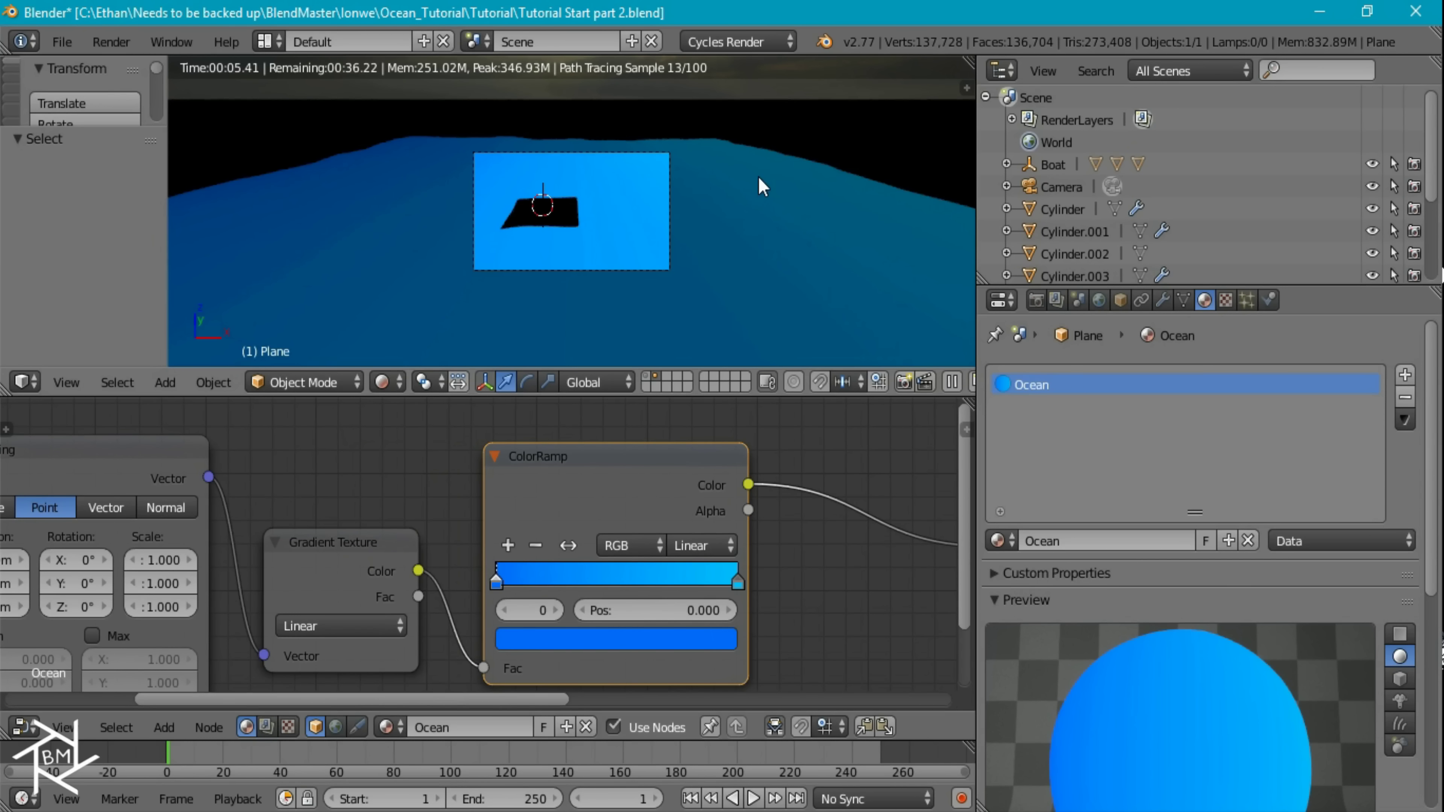
key(KP_7)
scroll(678, 238, down, 11)
scroll(686, 250, down, 4)
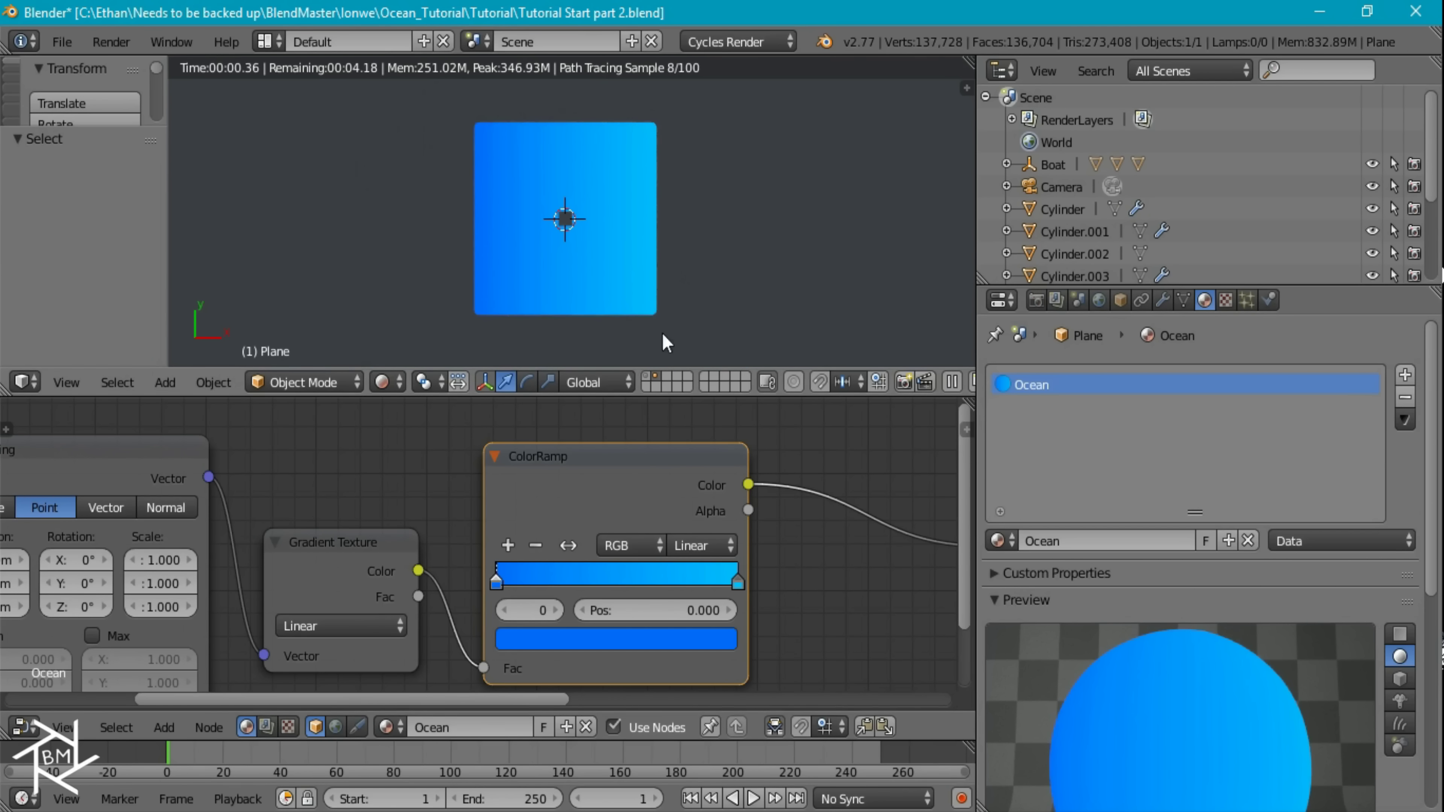
drag(497, 583, 605, 581)
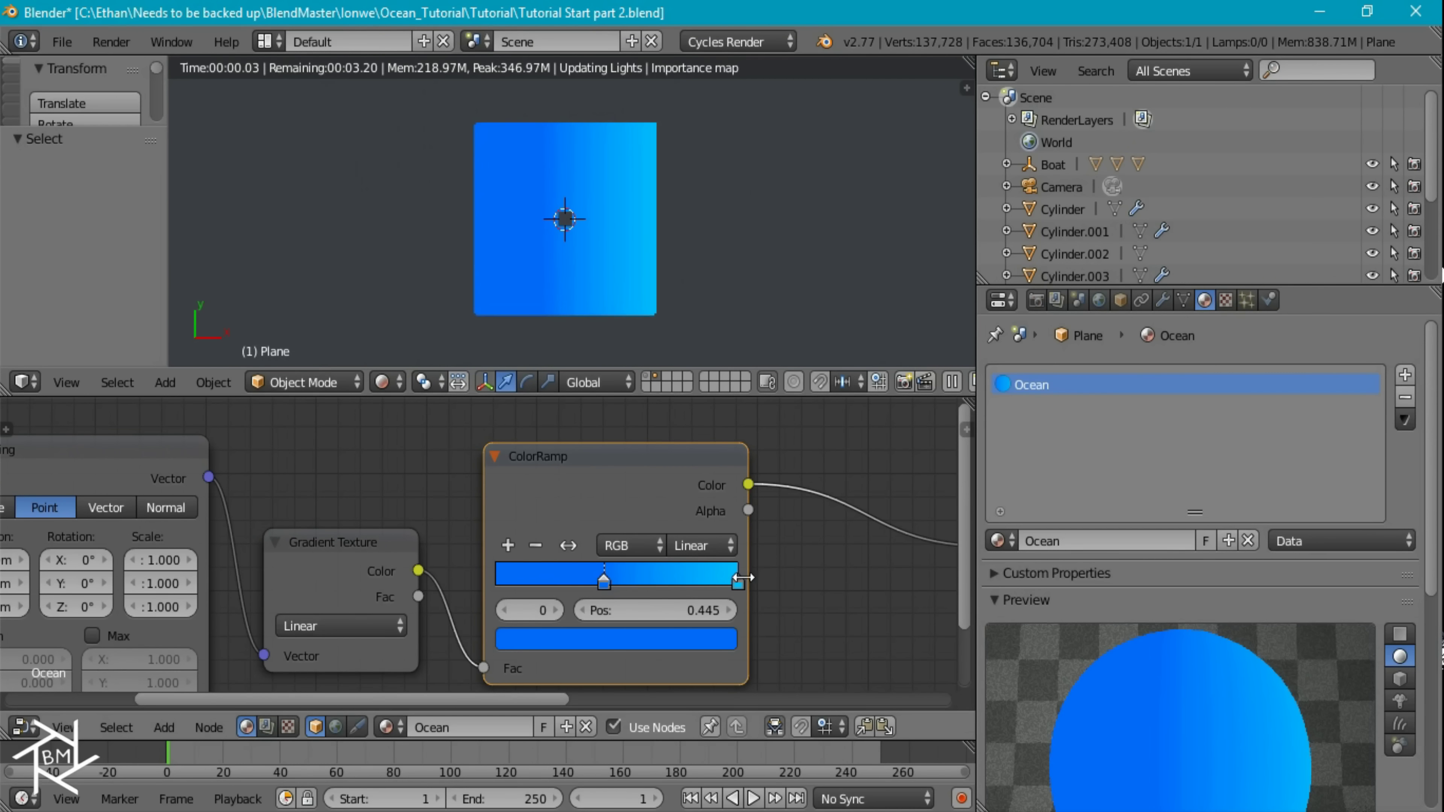
drag(733, 582, 655, 576)
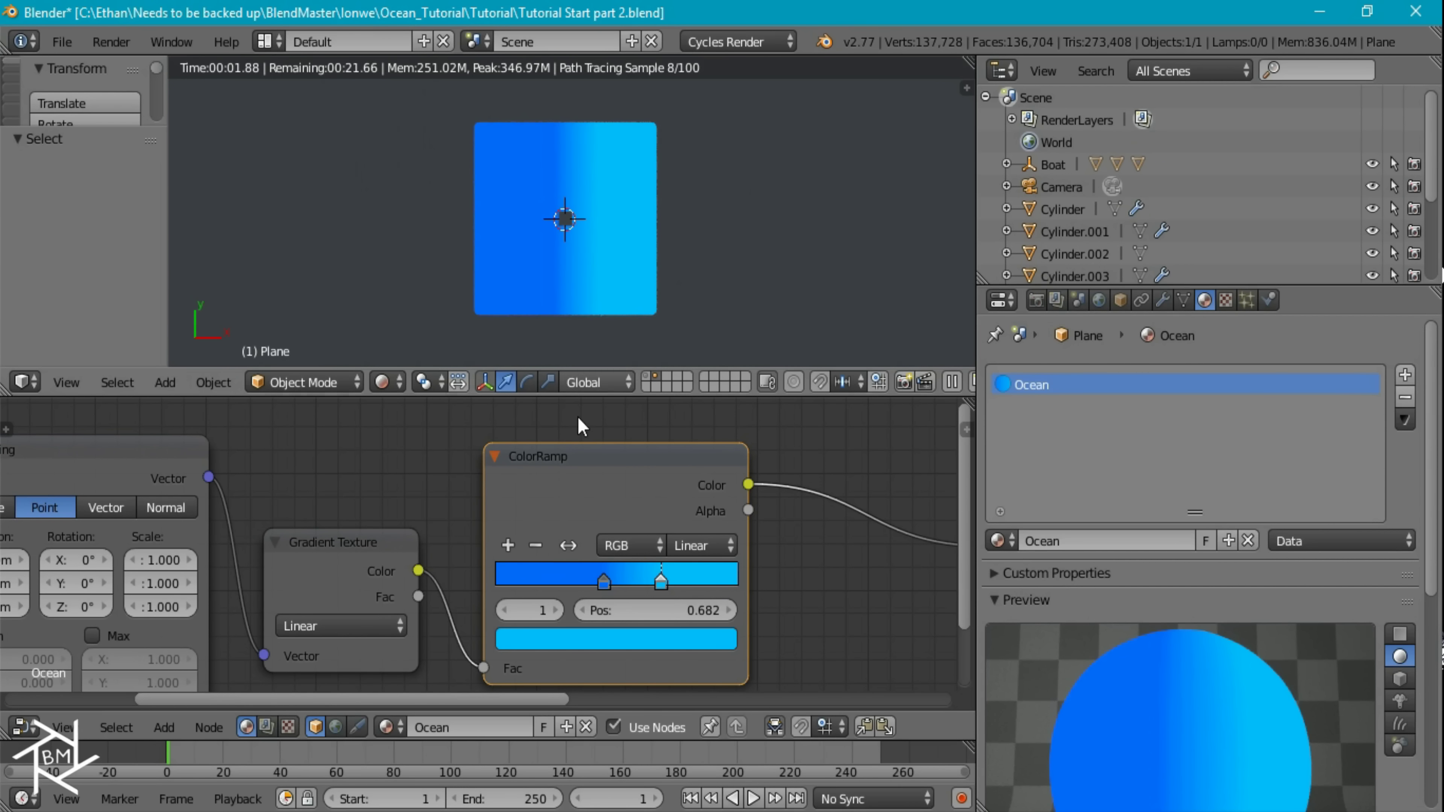
Set the Mapping node's Z rotation to -45° so the gradient runs diagonally across the plane.
middle_drag(339, 564, 570, 555)
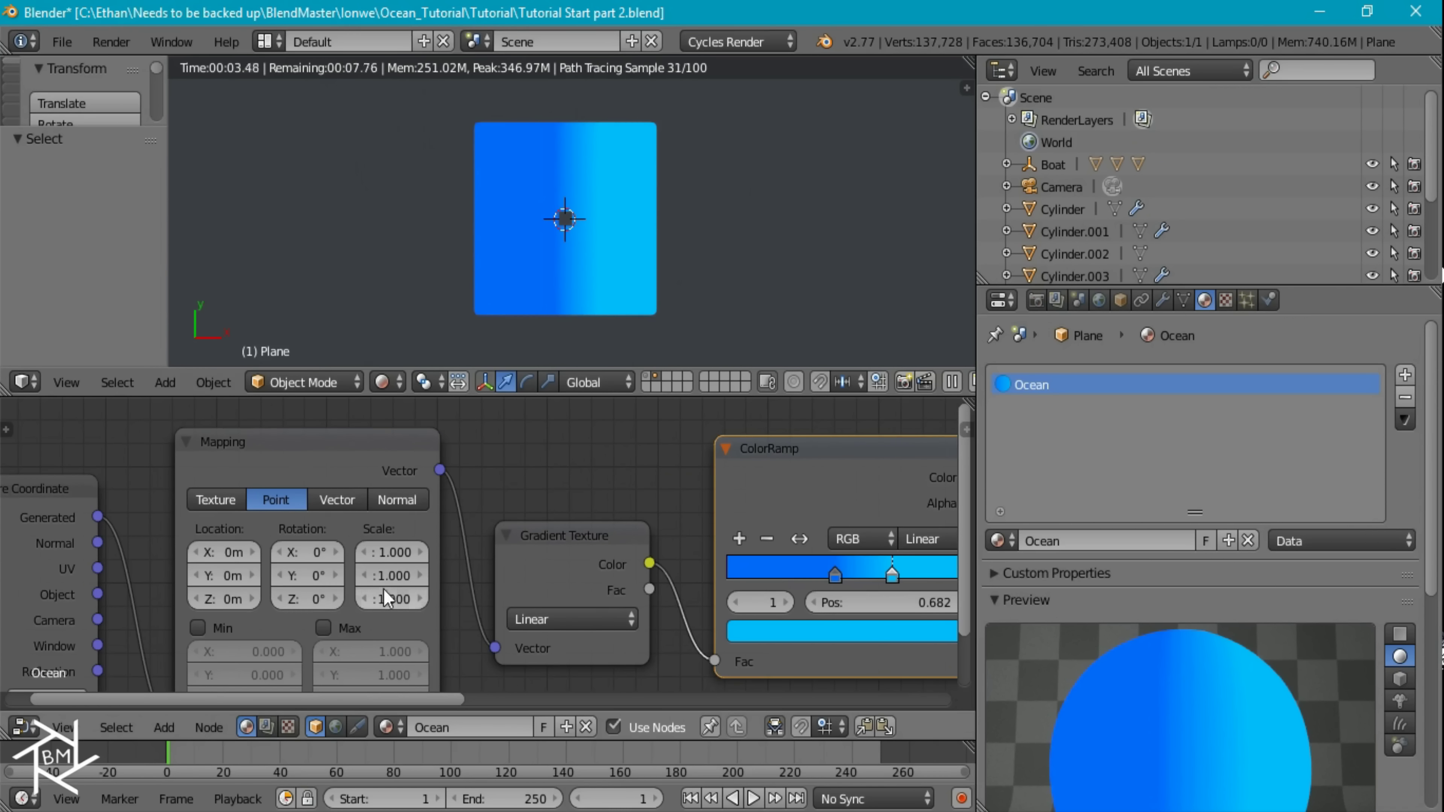
drag(307, 599, 342, 599)
click(301, 596)
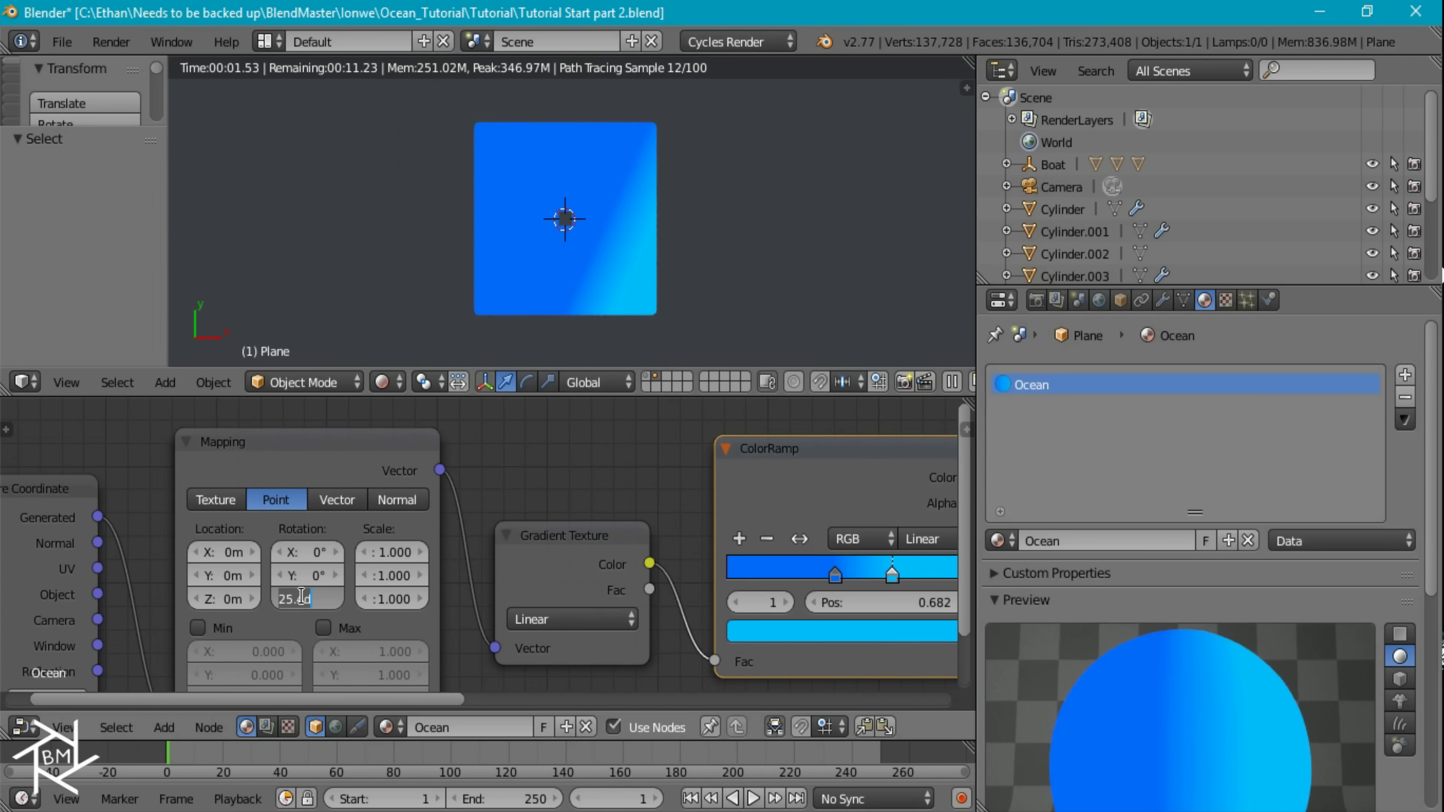
text(45)
key(Return)
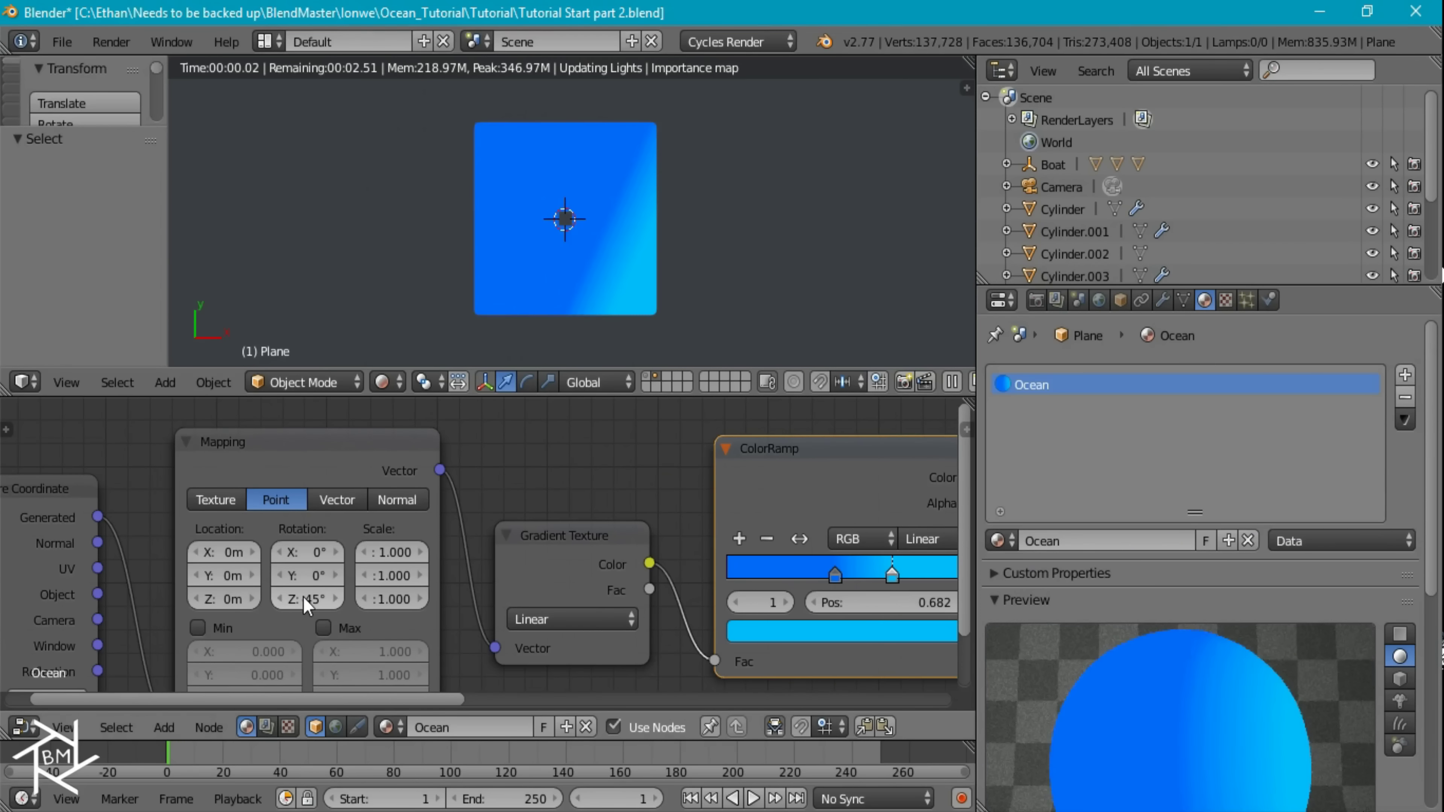
key(minus)
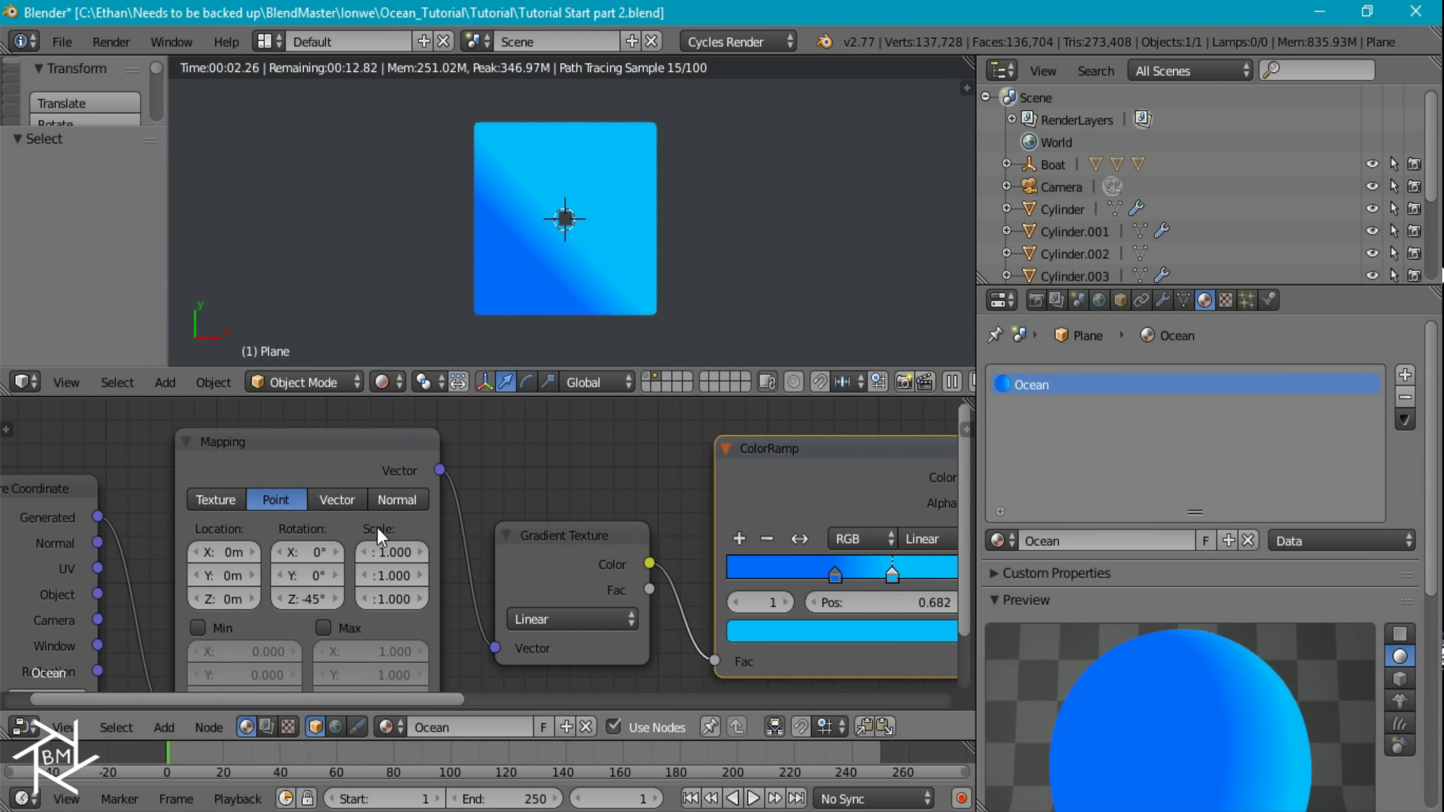
scroll(359, 558, up, 1)
drag(190, 555, 256, 552)
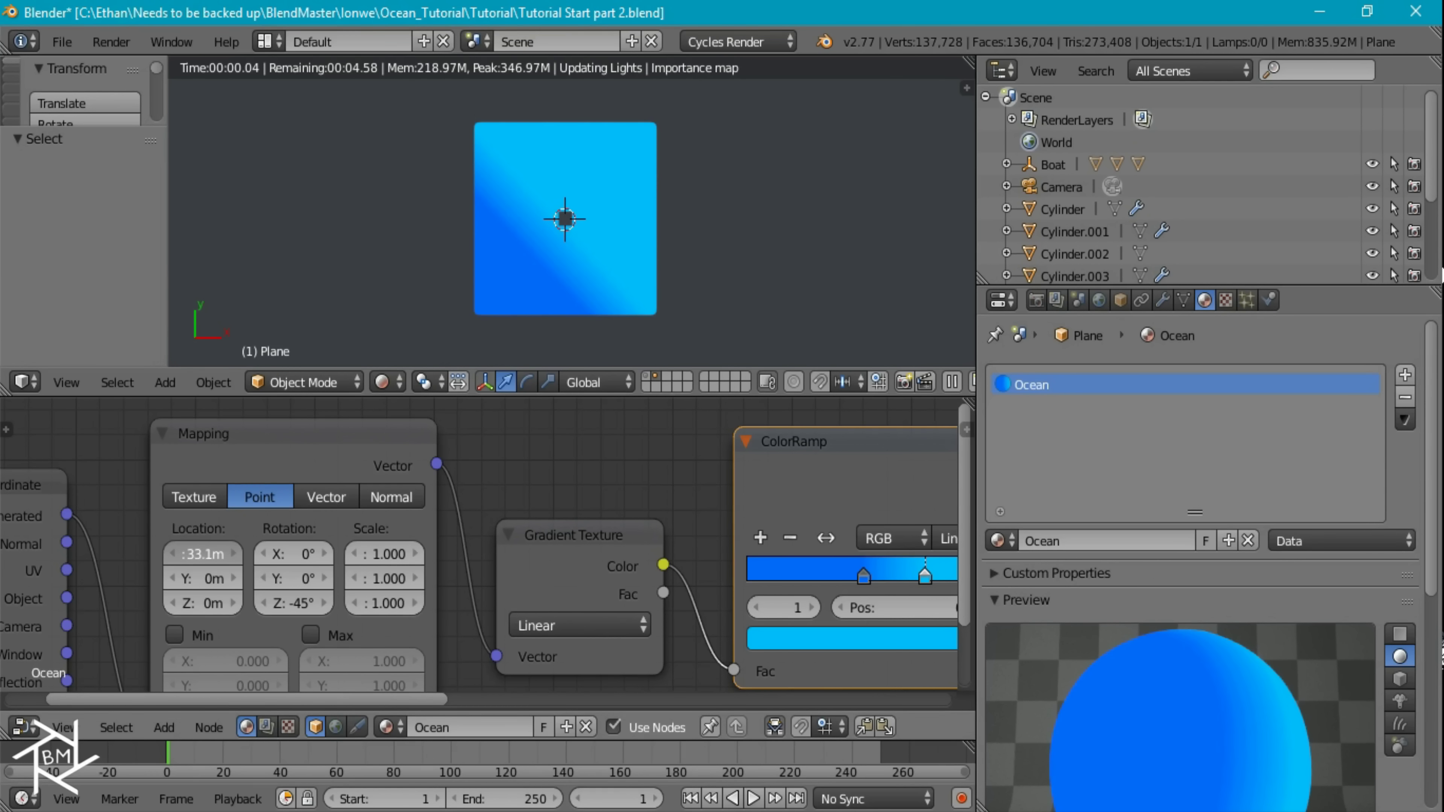
key(Escape)
drag(188, 579, 254, 578)
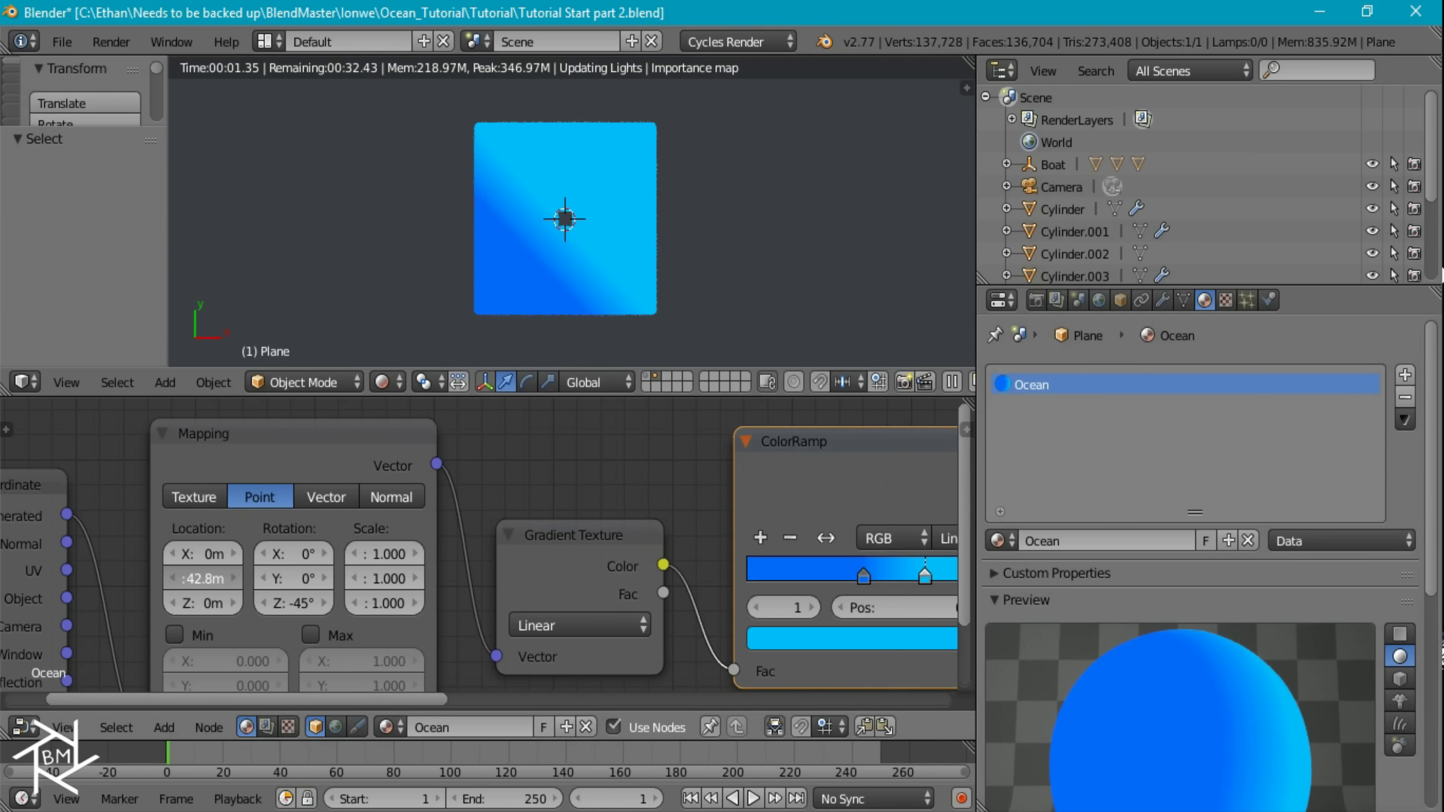
right_click(183, 575)
drag(186, 603, 211, 603)
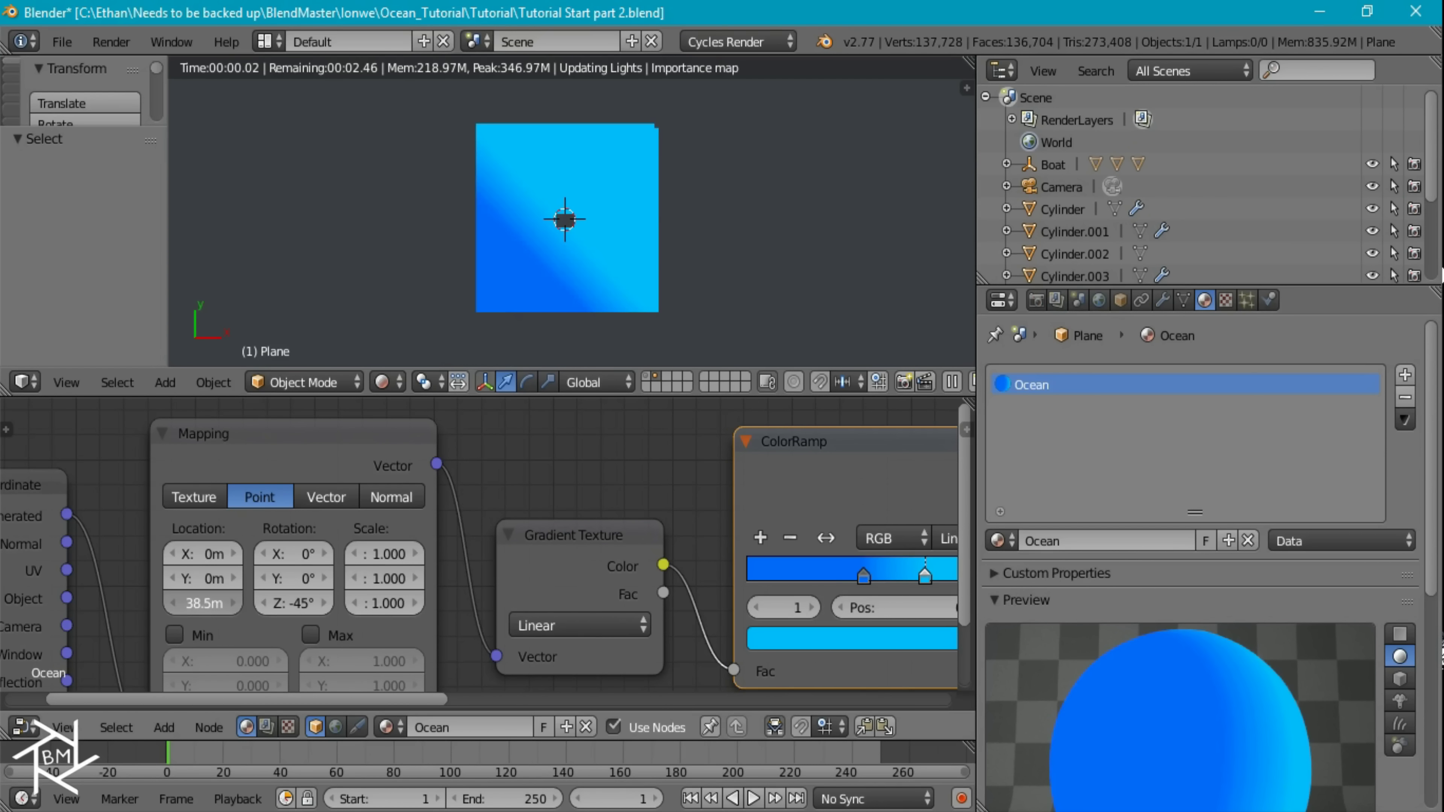
right_click(197, 603)
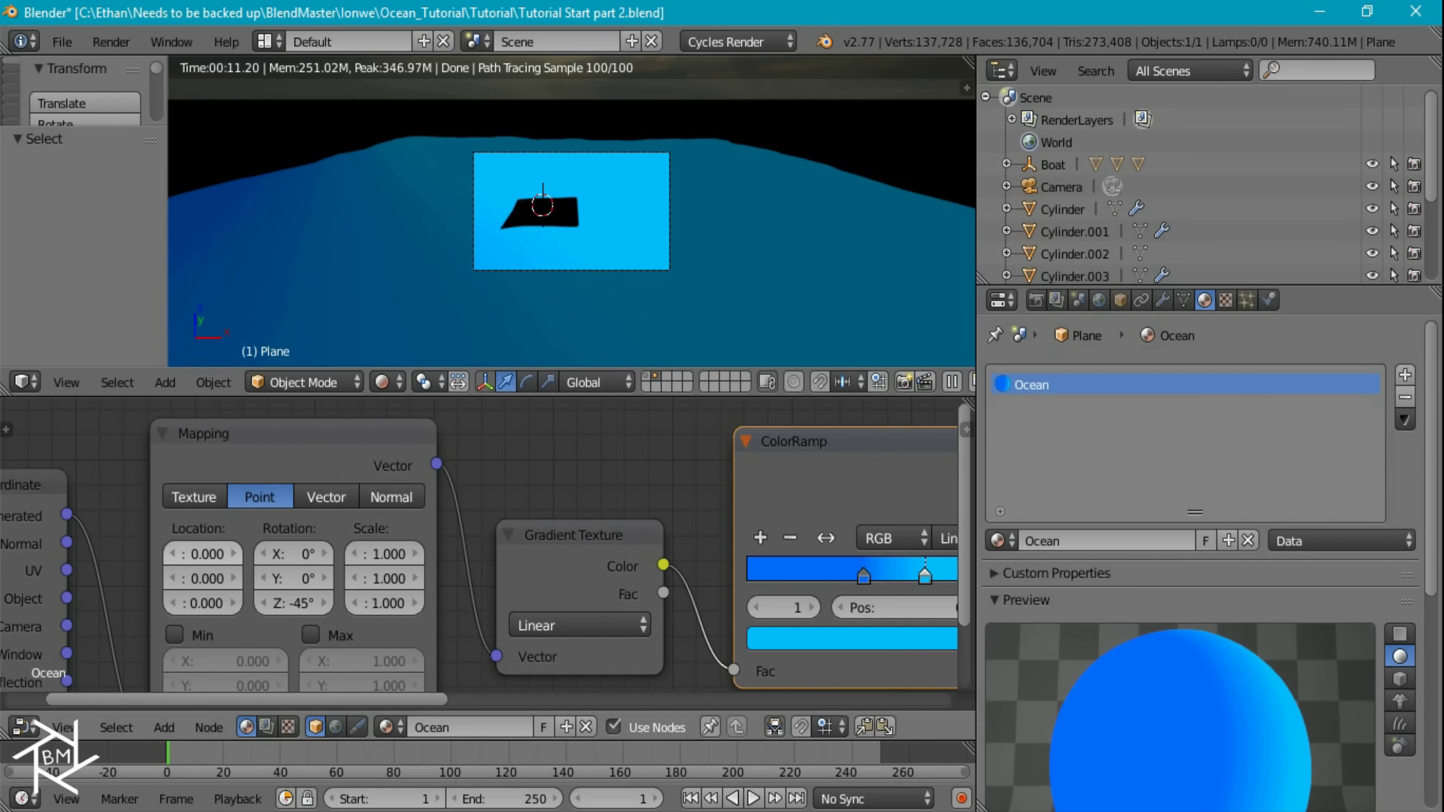
Set the Mapping node's X location to -0.25 to shift the blue gradient across the ocean plane.
click(202, 555)
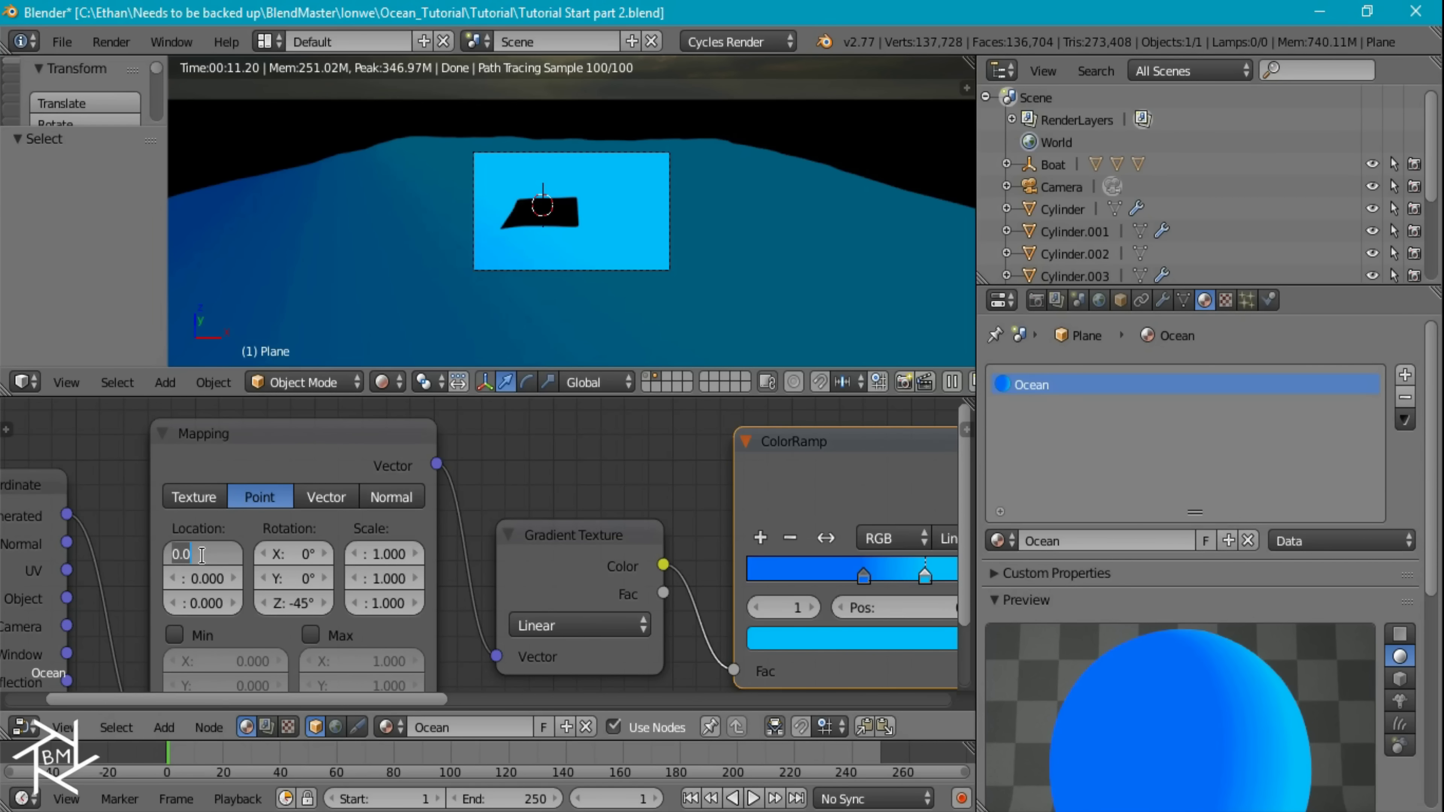
key(Return)
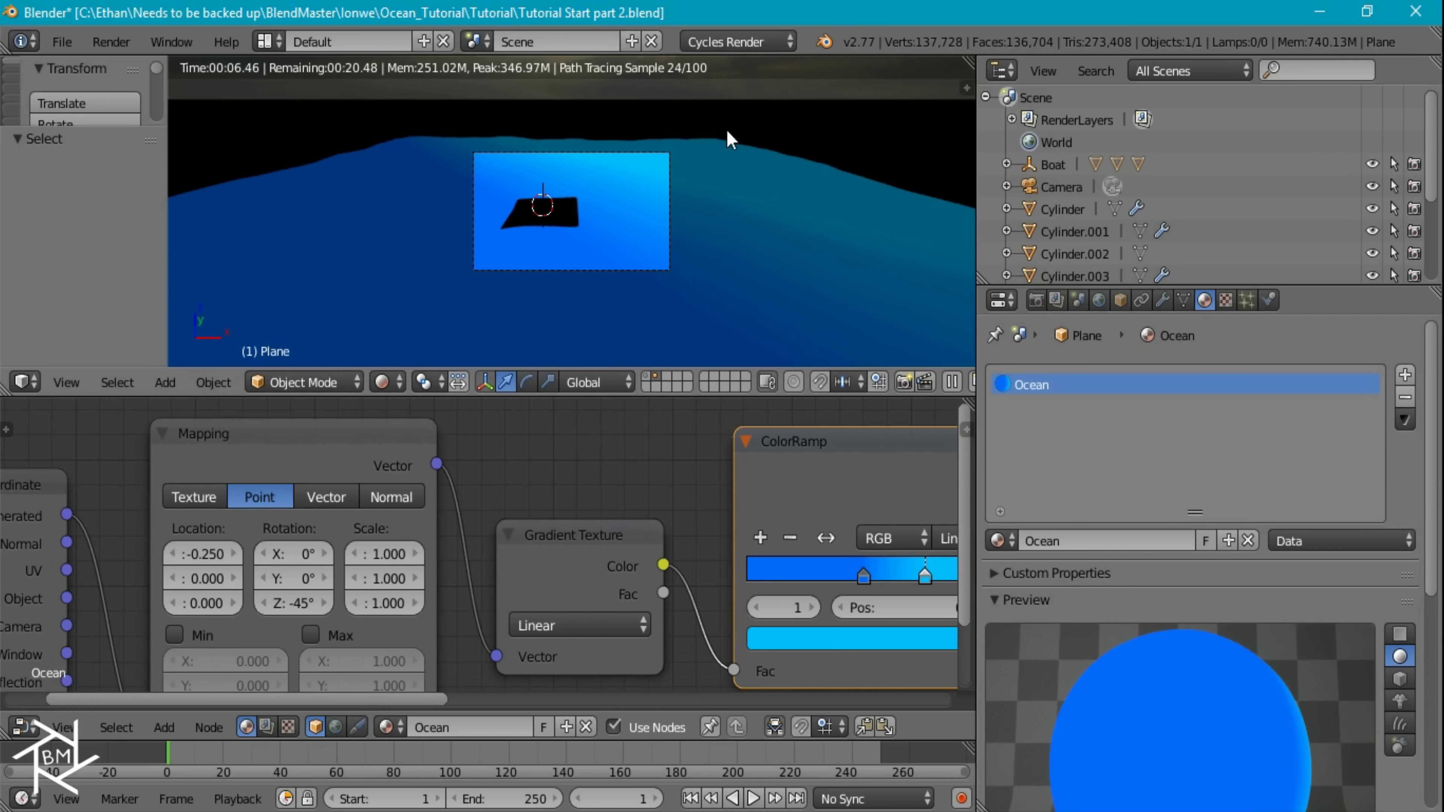
Add a Noise Texture above the gradient nodes, with its own Texture Coordinate and Mapping nodes attached.
scroll(754, 515, down, 1)
scroll(729, 493, down, 3)
middle_drag(759, 515, 808, 576)
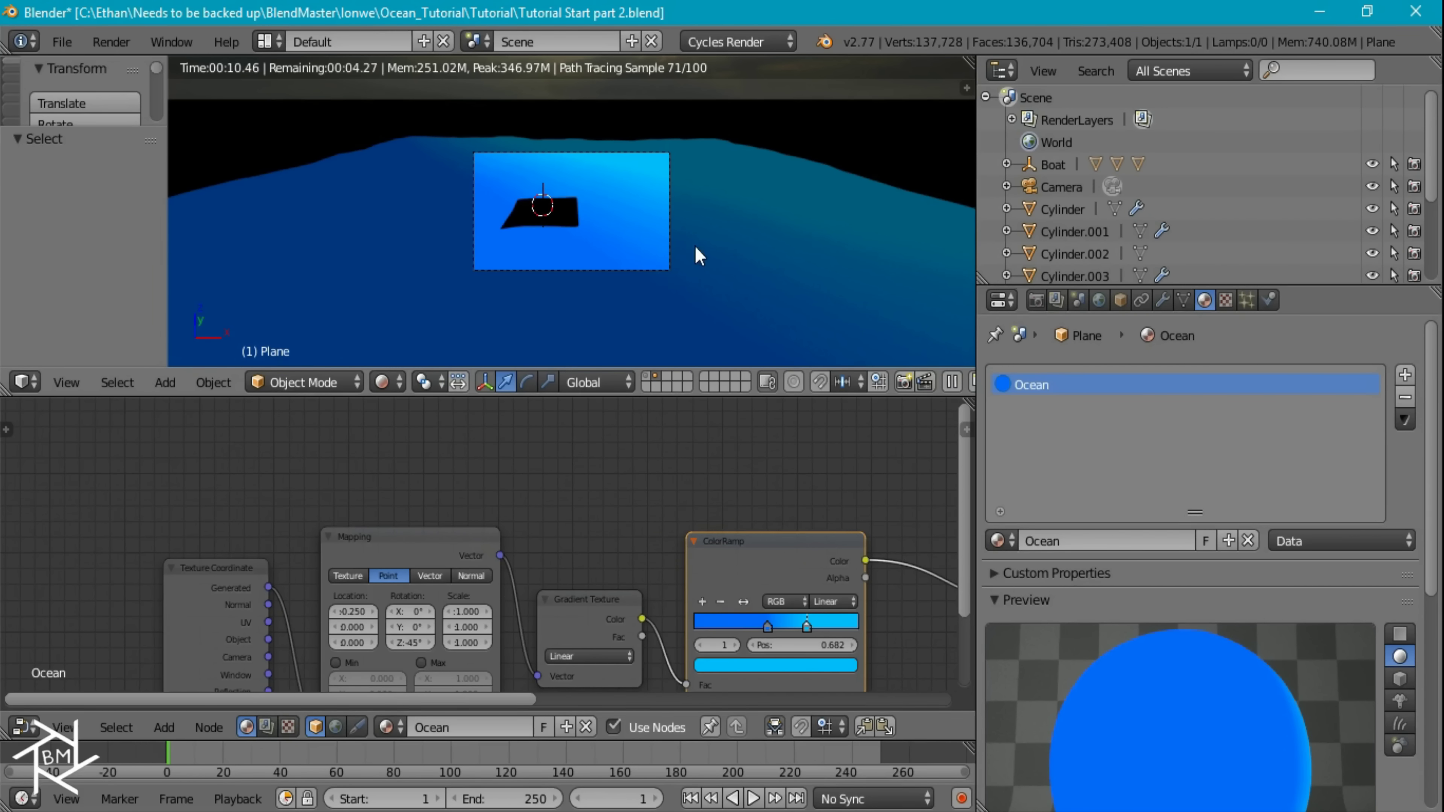
shift+scroll(562, 510, up, 5)
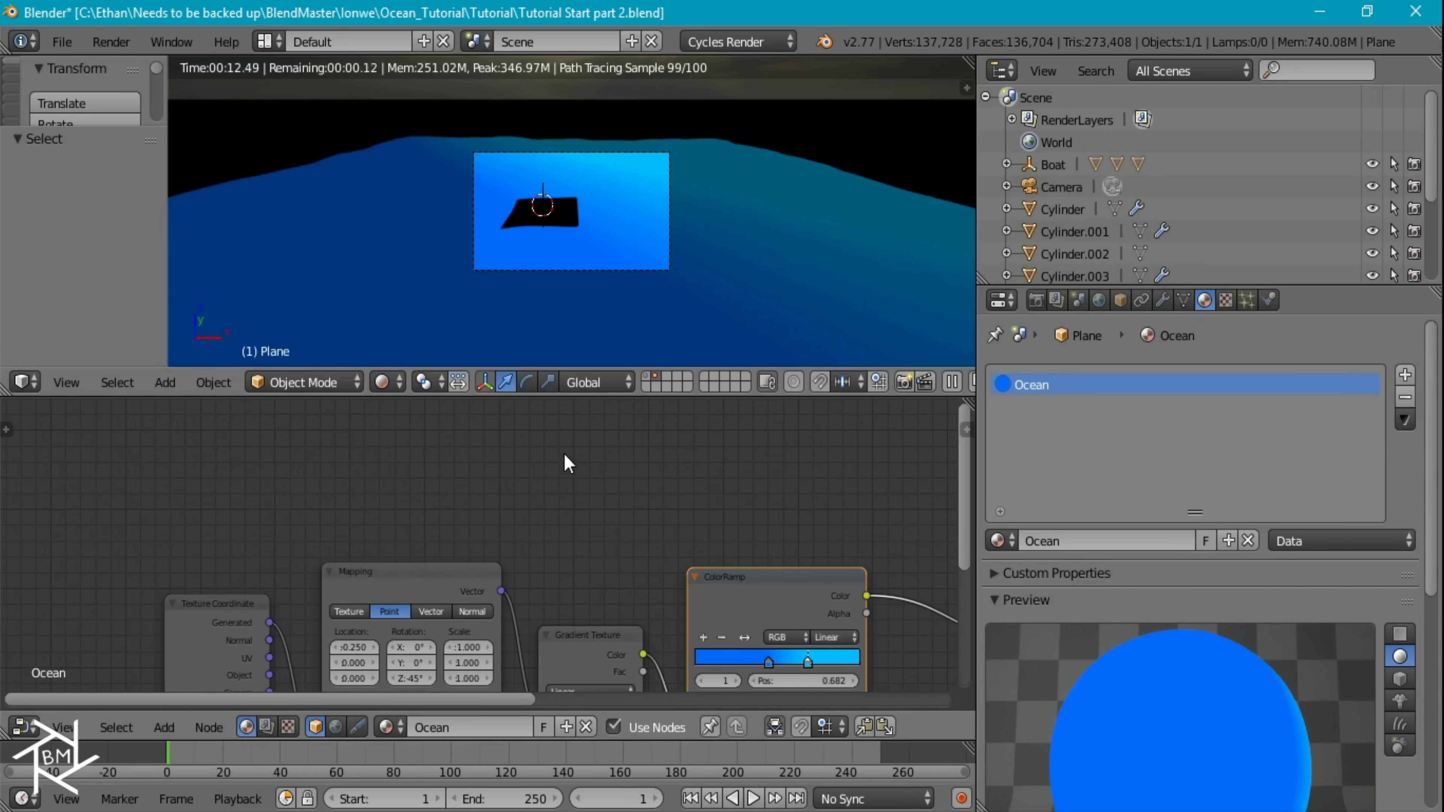
ctrl+middle_drag(562, 518, 508, 504)
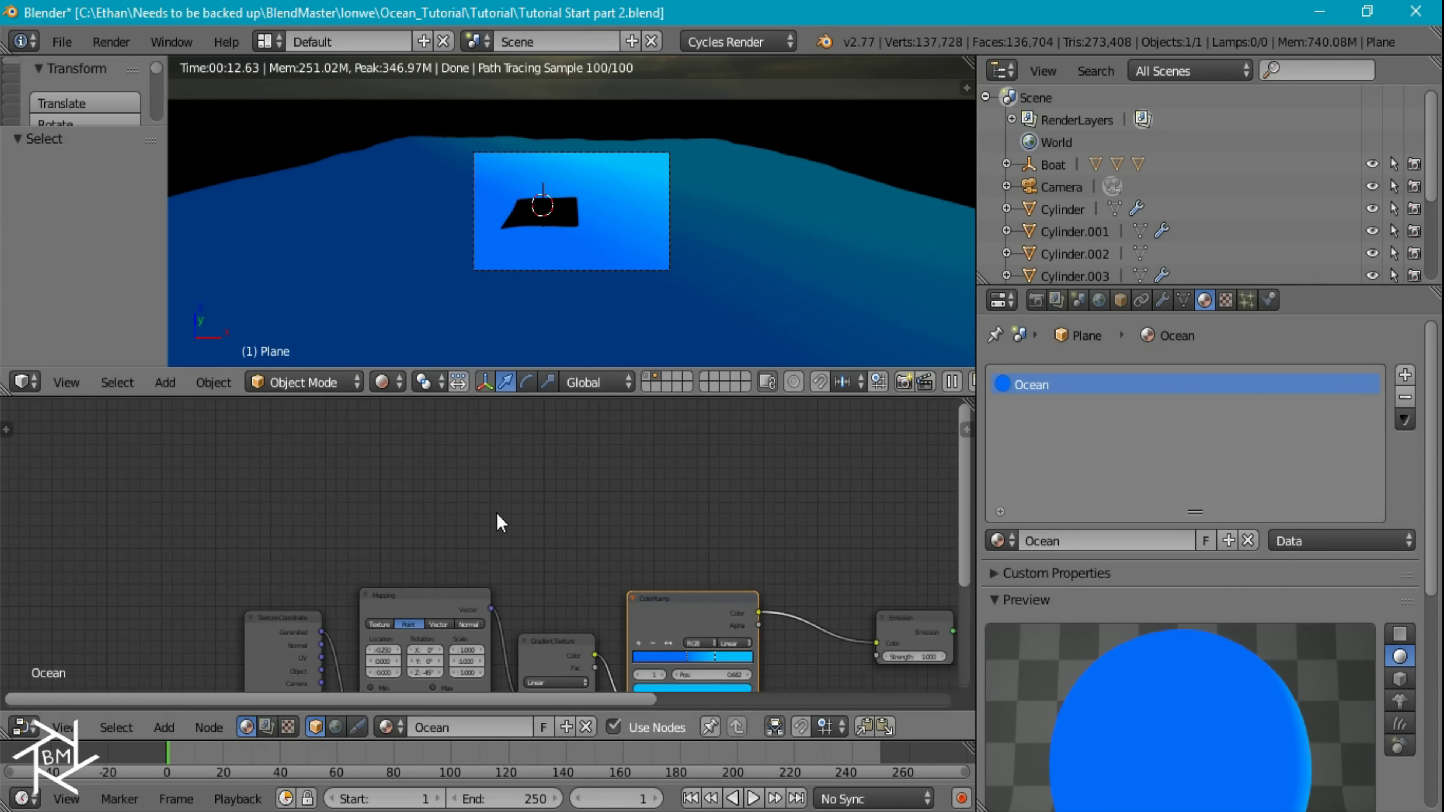
key(shift+a)
mouse_move(525, 472)
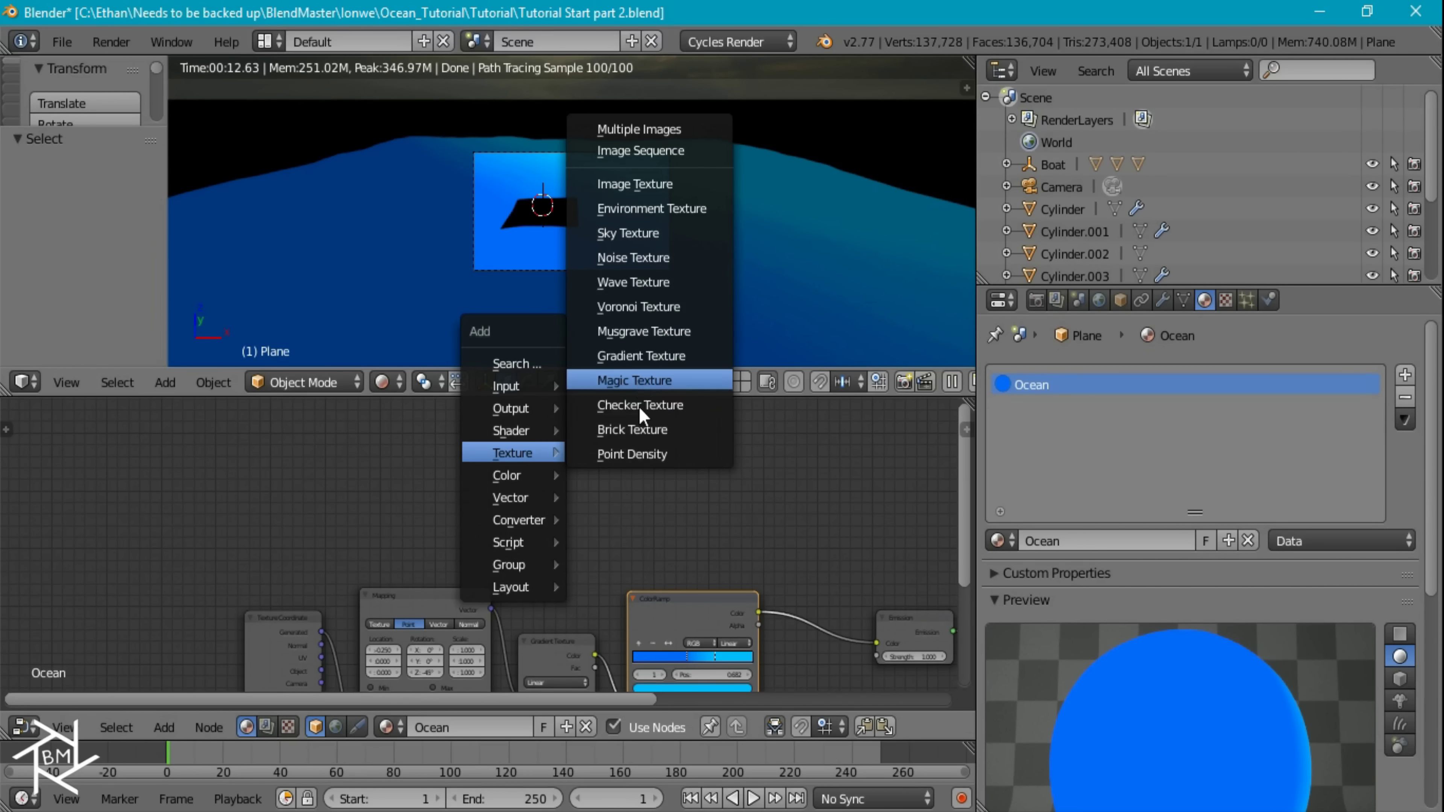
click(642, 256)
click(526, 462)
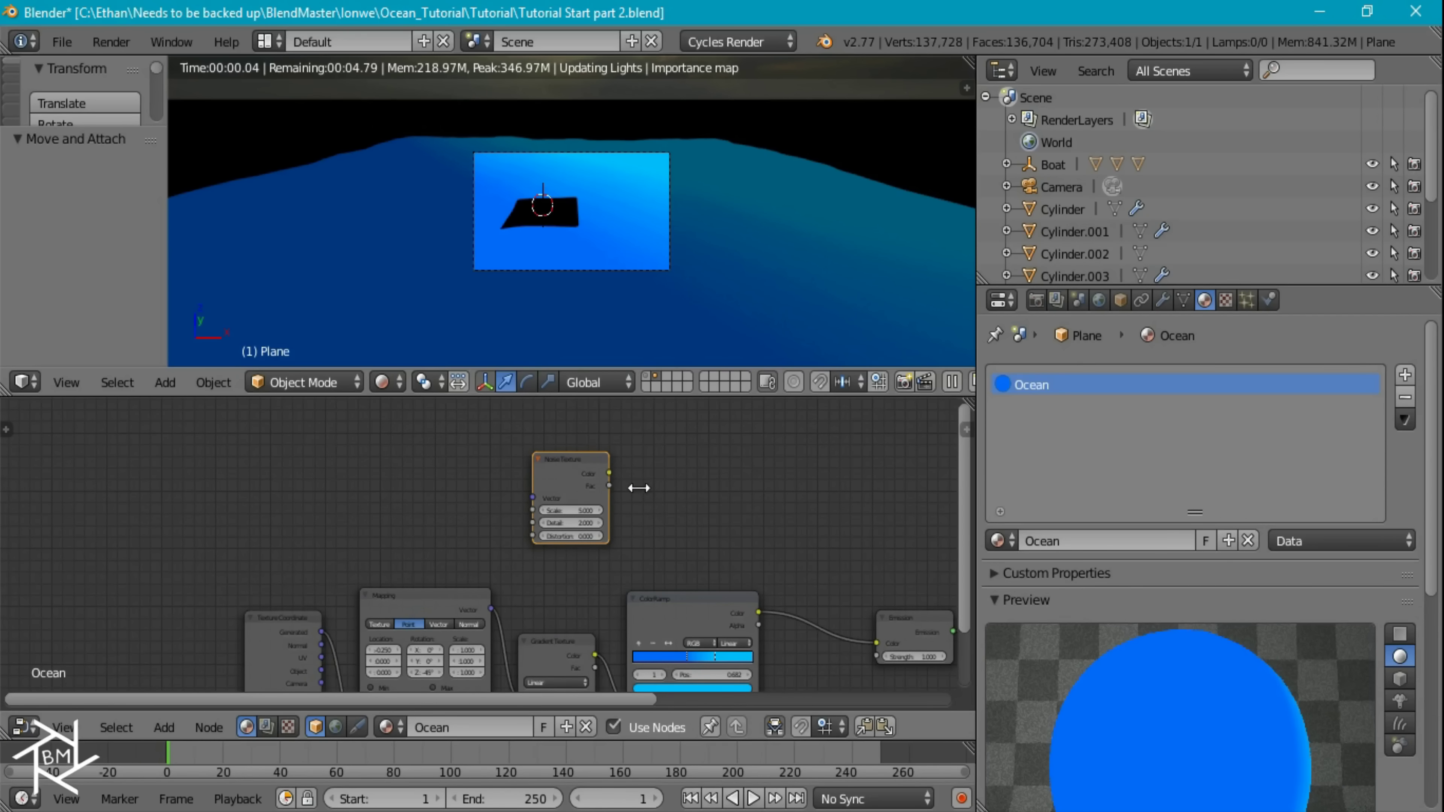
key(ctrl+t)
Add a ColorRamp beside the Noise Texture and connect the noise's Color output to its Fac input.
middle_drag(635, 487, 532, 499)
key(shift+a)
mouse_move(530, 557)
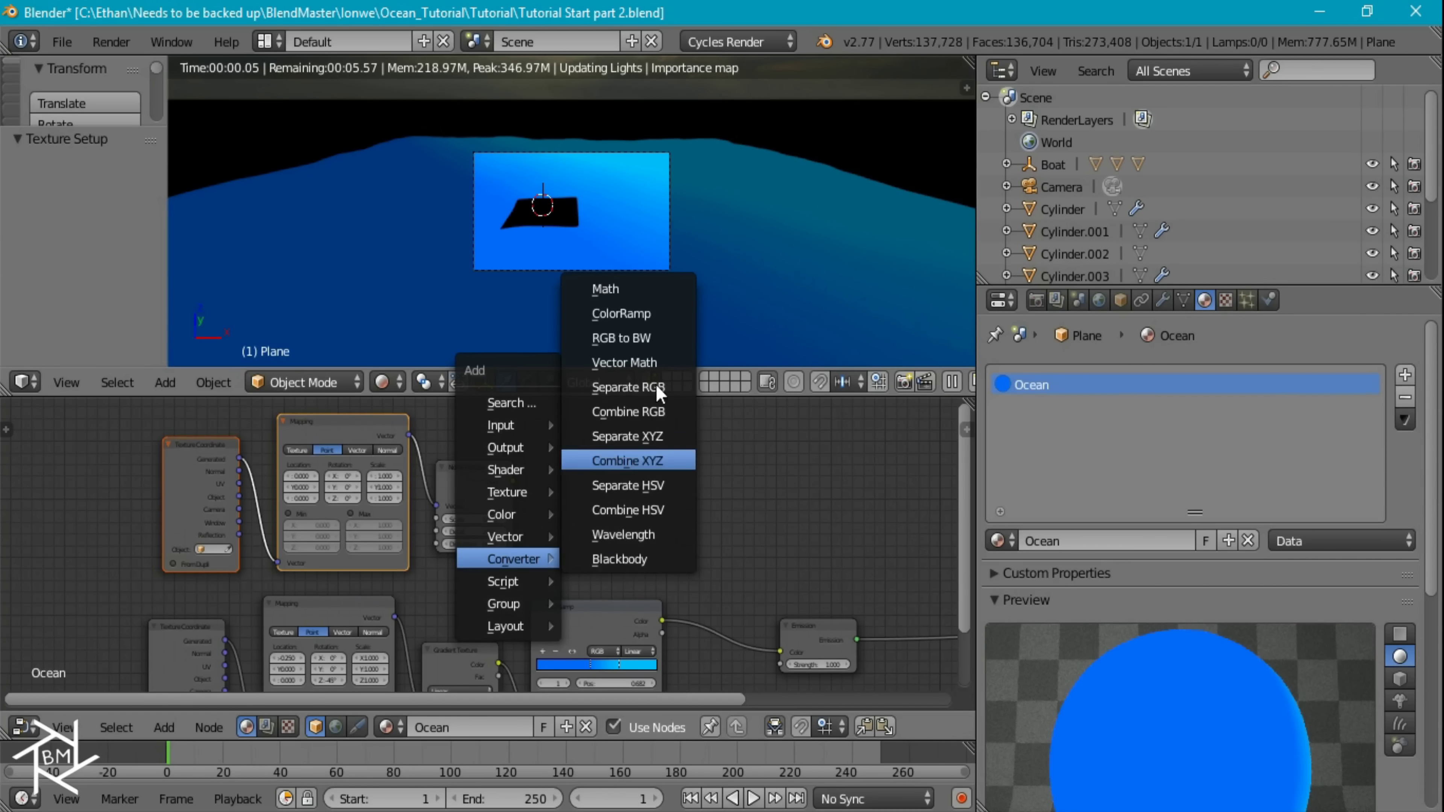
click(653, 314)
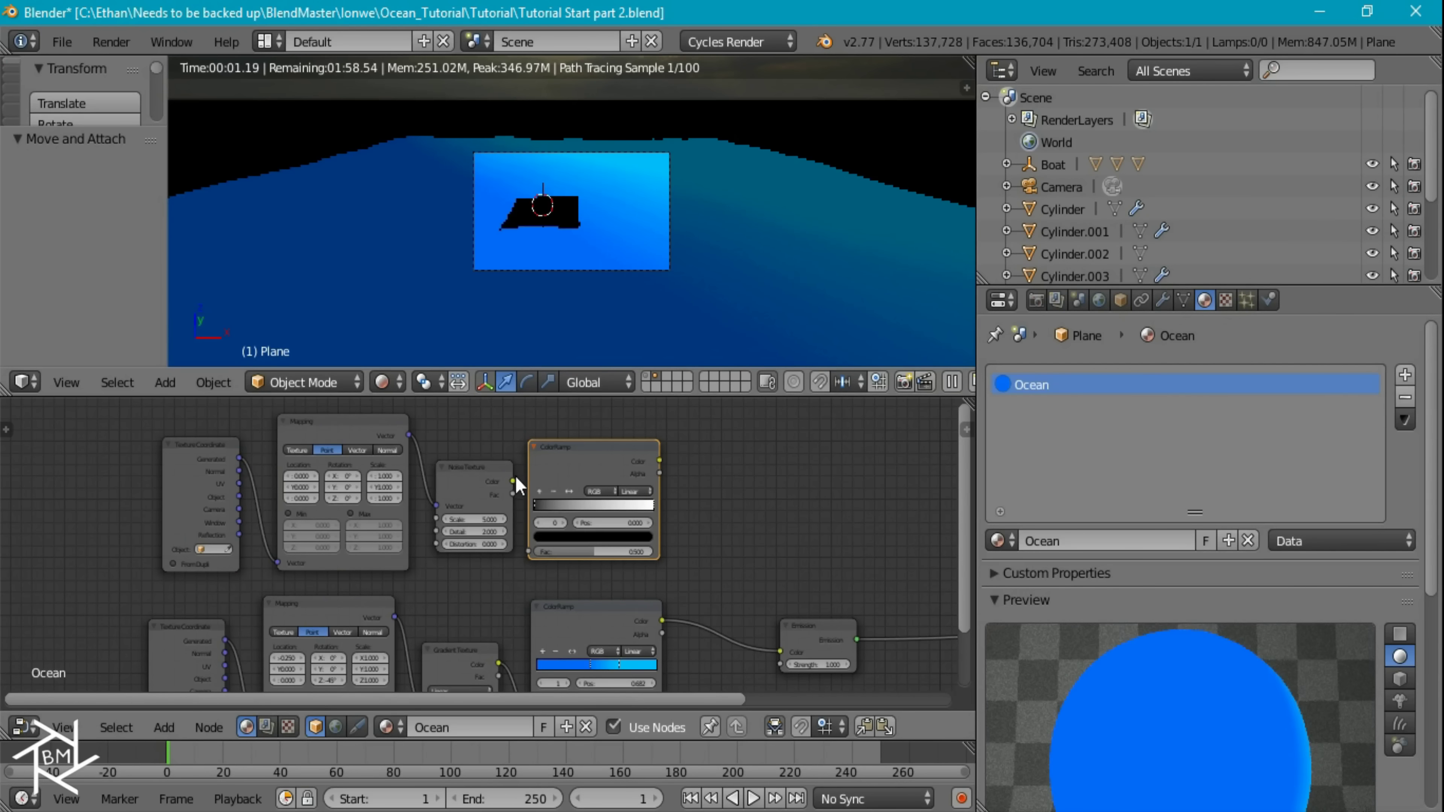
right_click(533, 545)
drag(514, 479, 538, 536)
right_click(538, 536)
drag(513, 481, 529, 552)
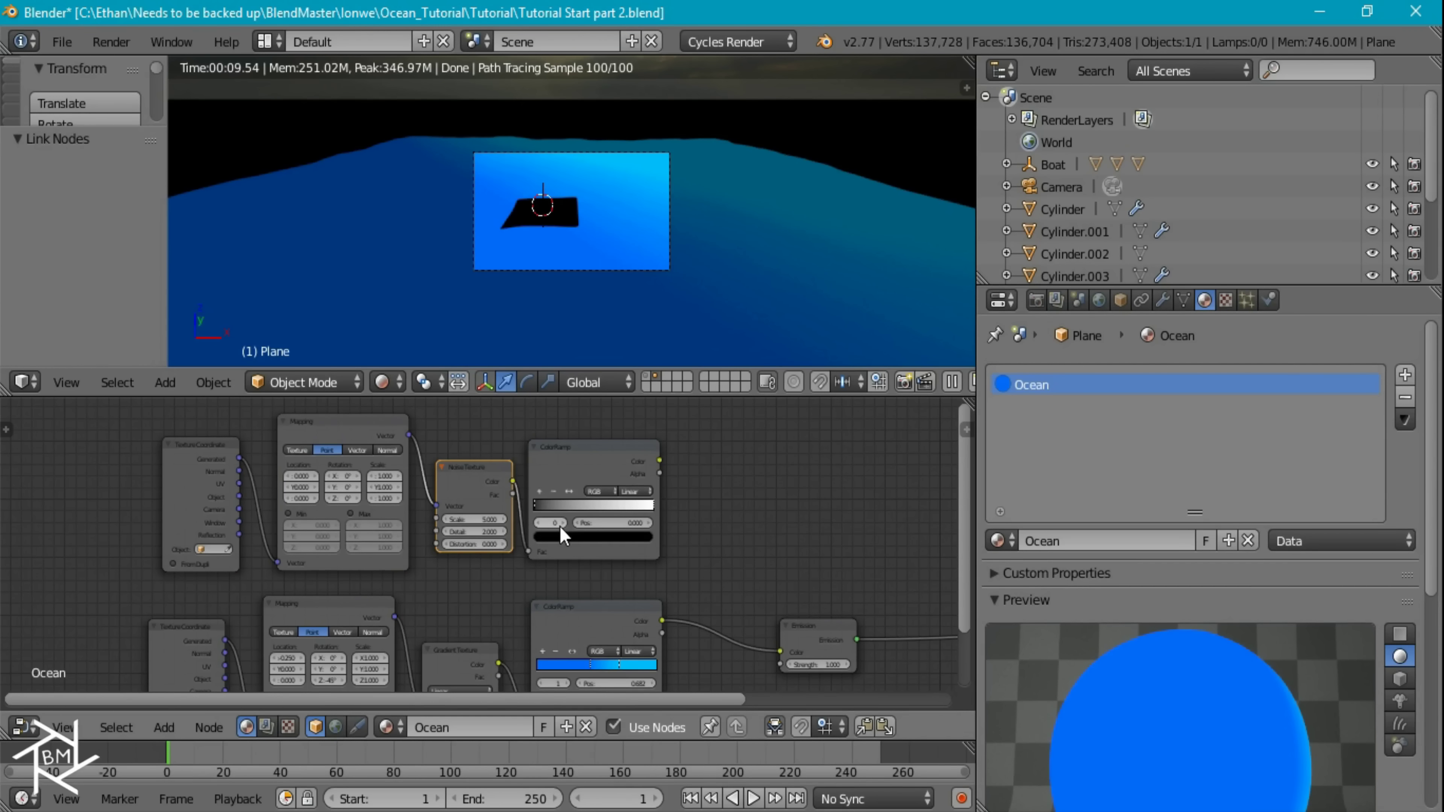
Lighten the new ColorRamp's black stop to a dark grey with an HSV value of about 0.3.
click(562, 538)
drag(630, 442, 631, 439)
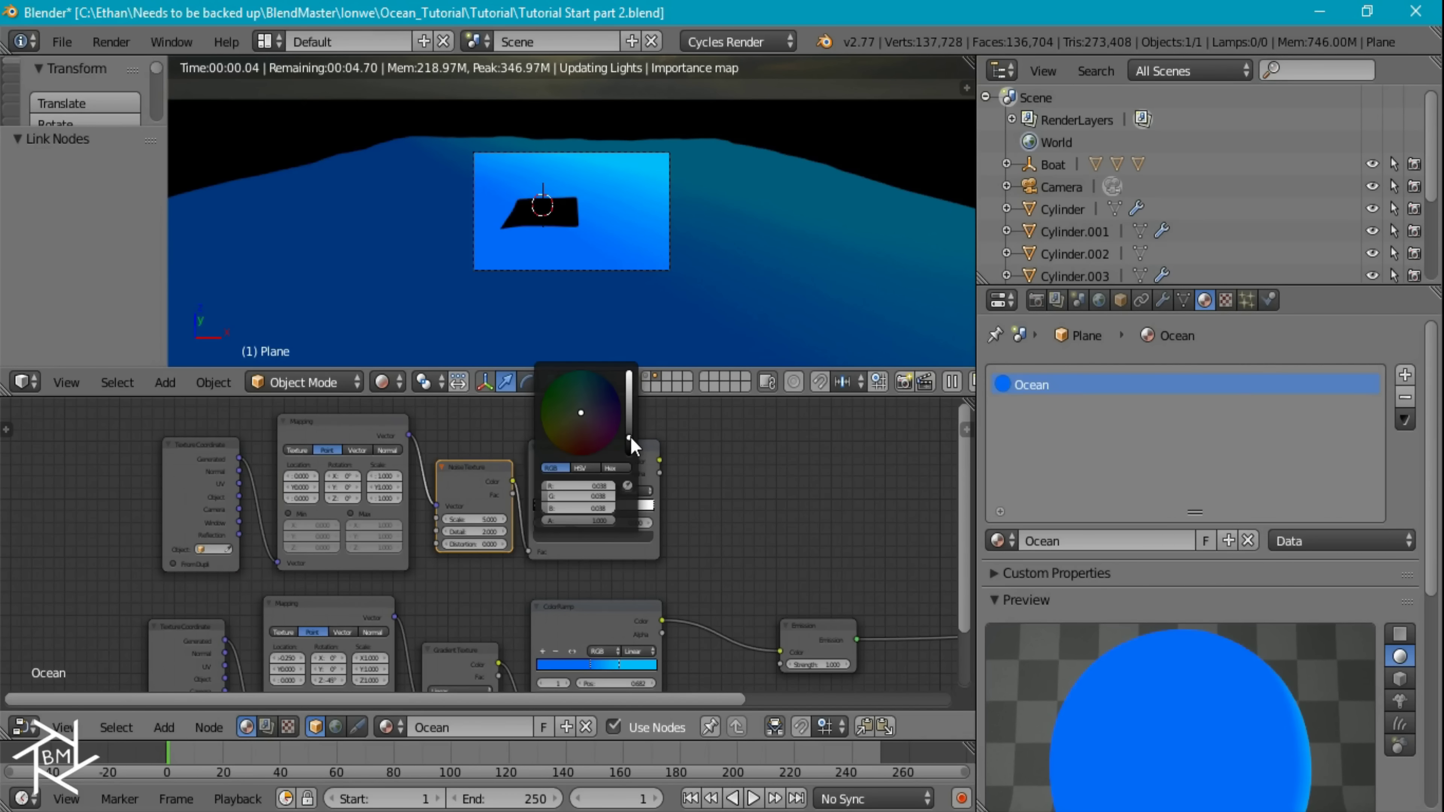
click(583, 467)
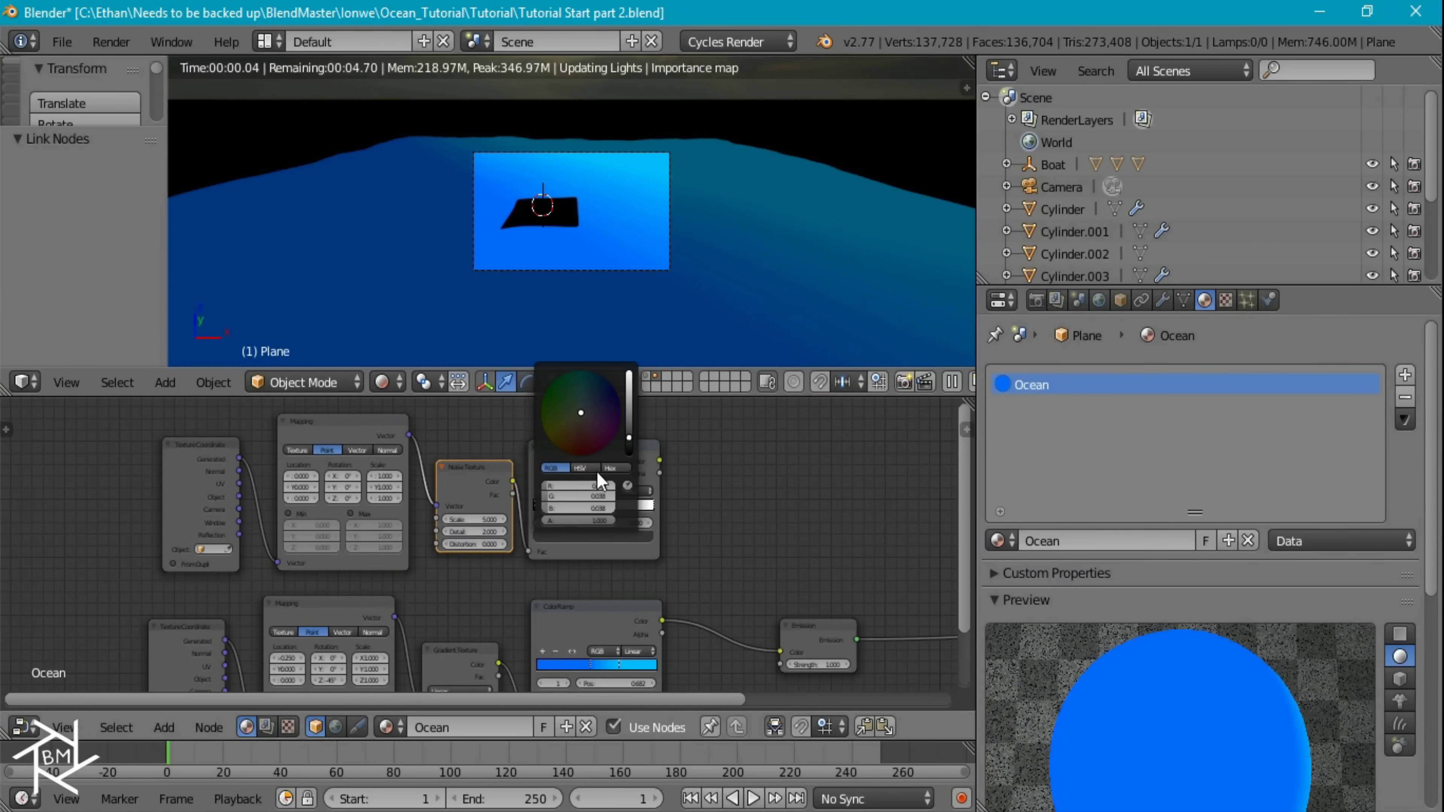
click(628, 432)
drag(629, 432, 629, 430)
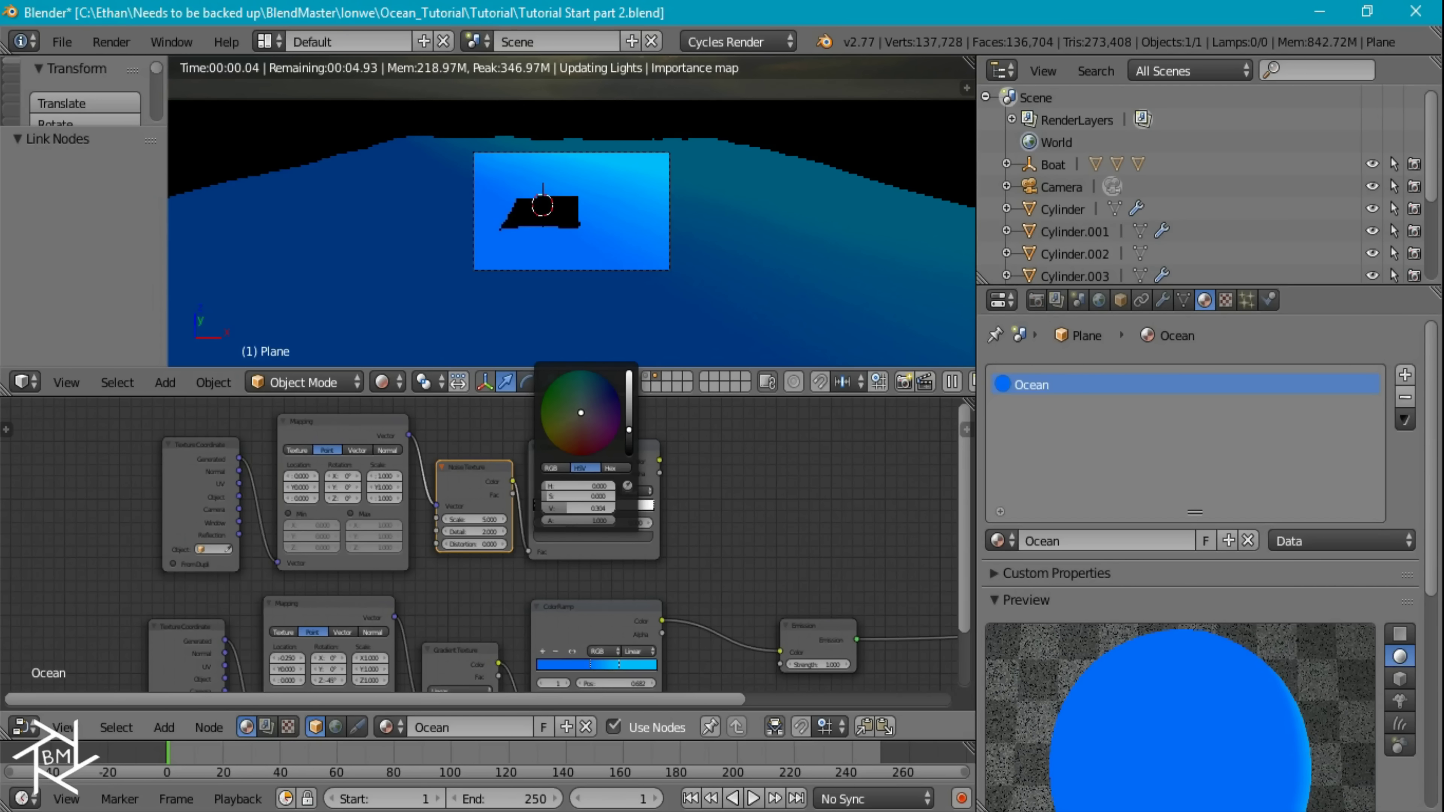
Set the noise ColorRamp's dark stop to position 0.6 and its white stop to position 0.65.
scroll(661, 612, up, 3)
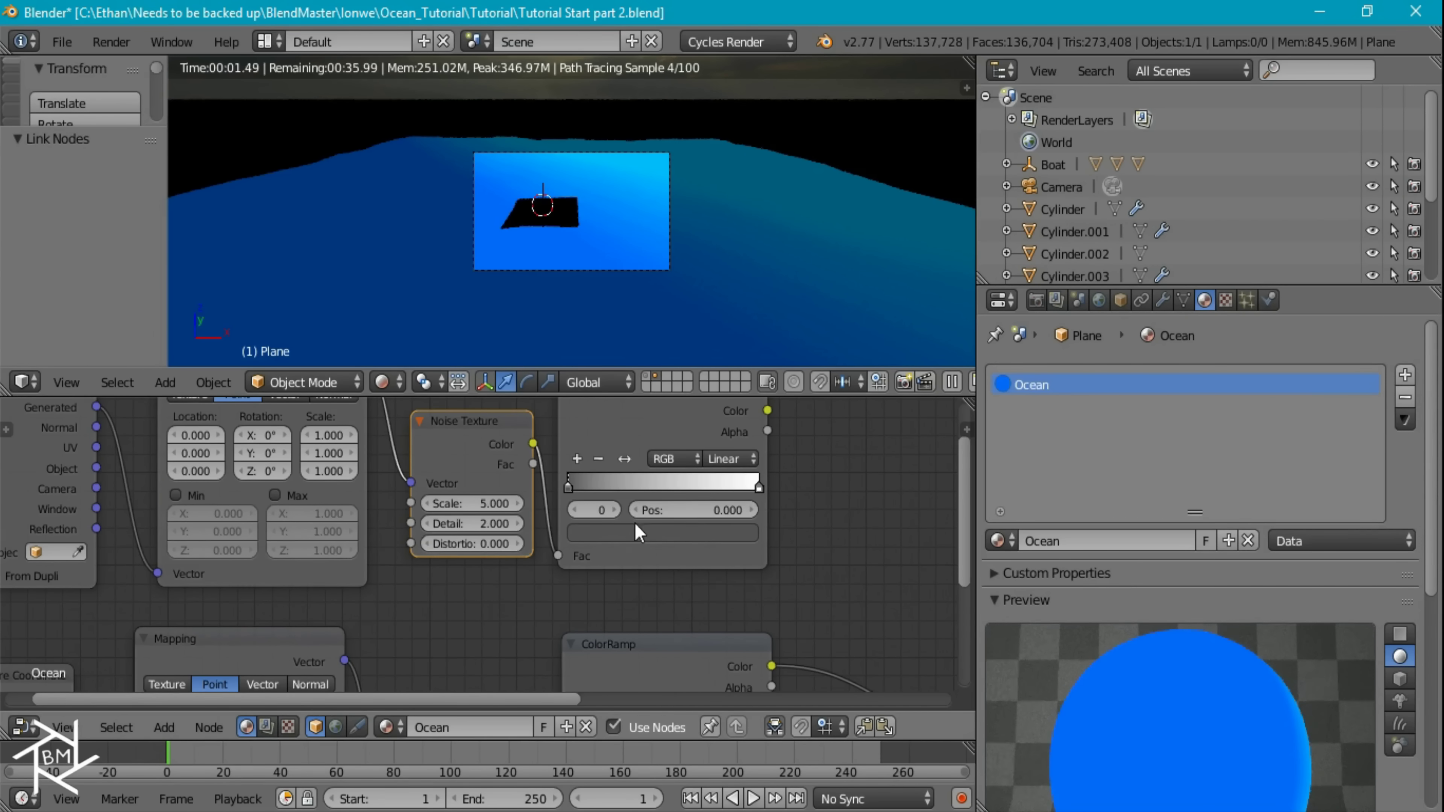
click(694, 511)
text(0.0)
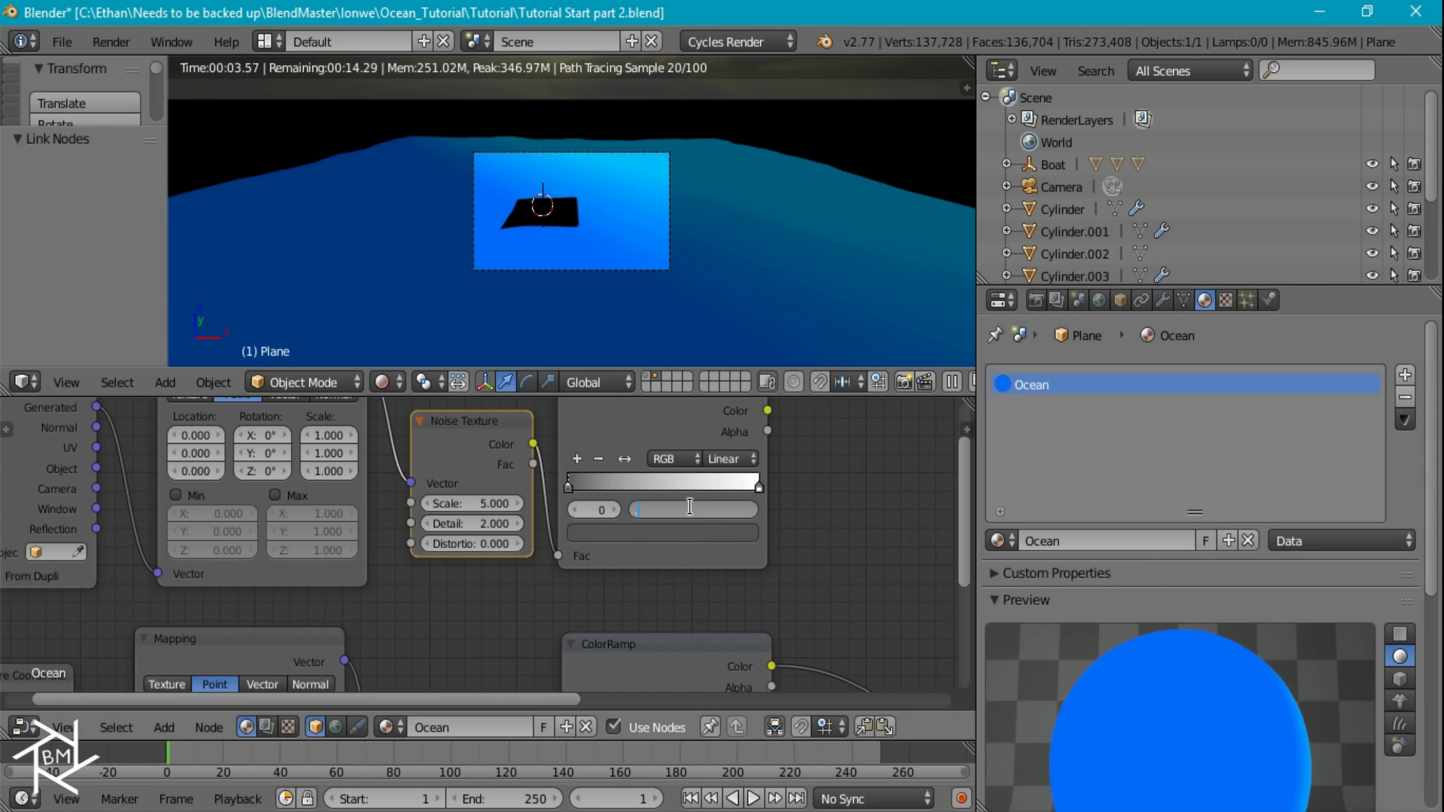
text(6)
key(Return)
click(759, 487)
click(718, 510)
key(BackSpace)
text(.65)
key(Return)
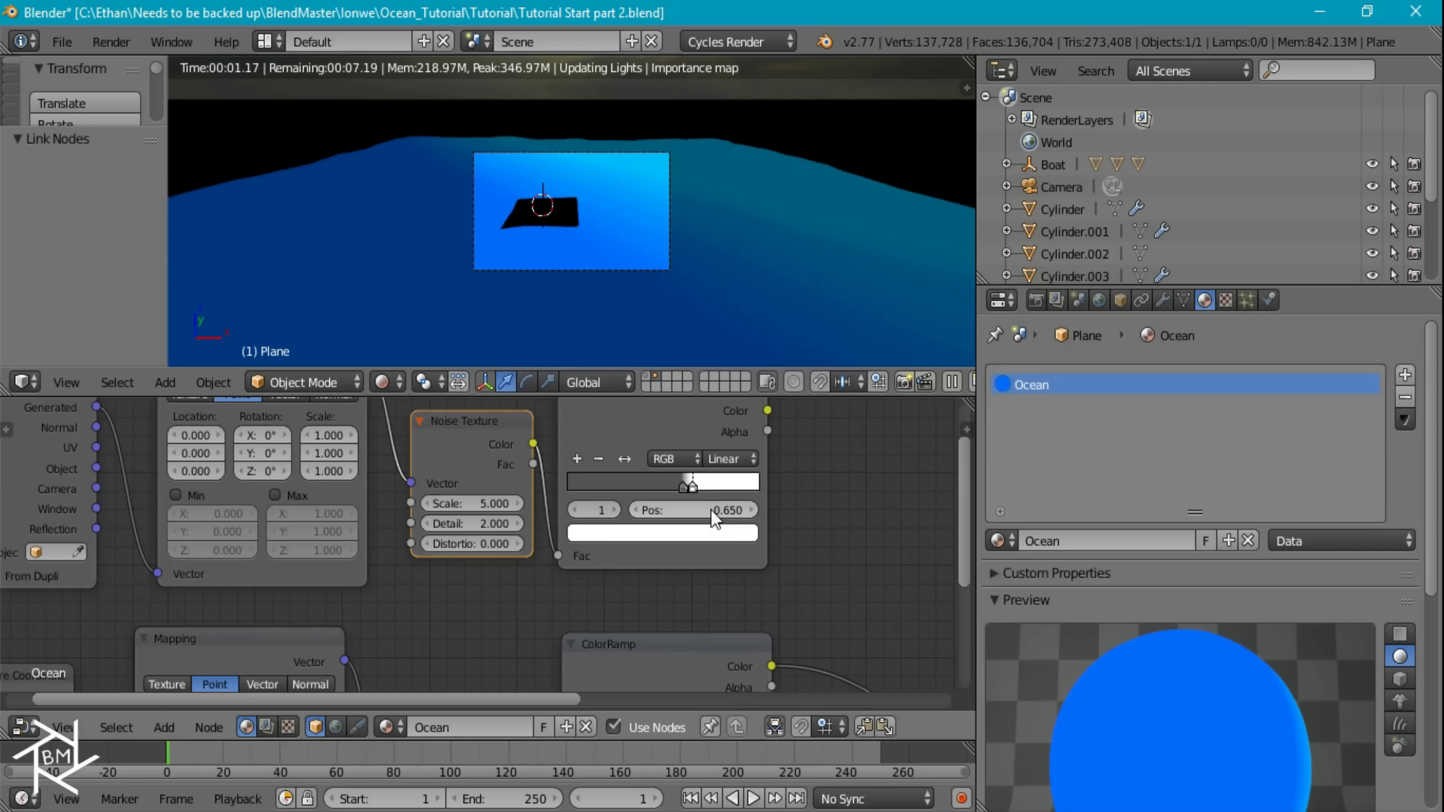
Preview the noise ColorRamp through an emission viewer and set the Noise Texture's scale to 500.
ctrl+shift+click(717, 423)
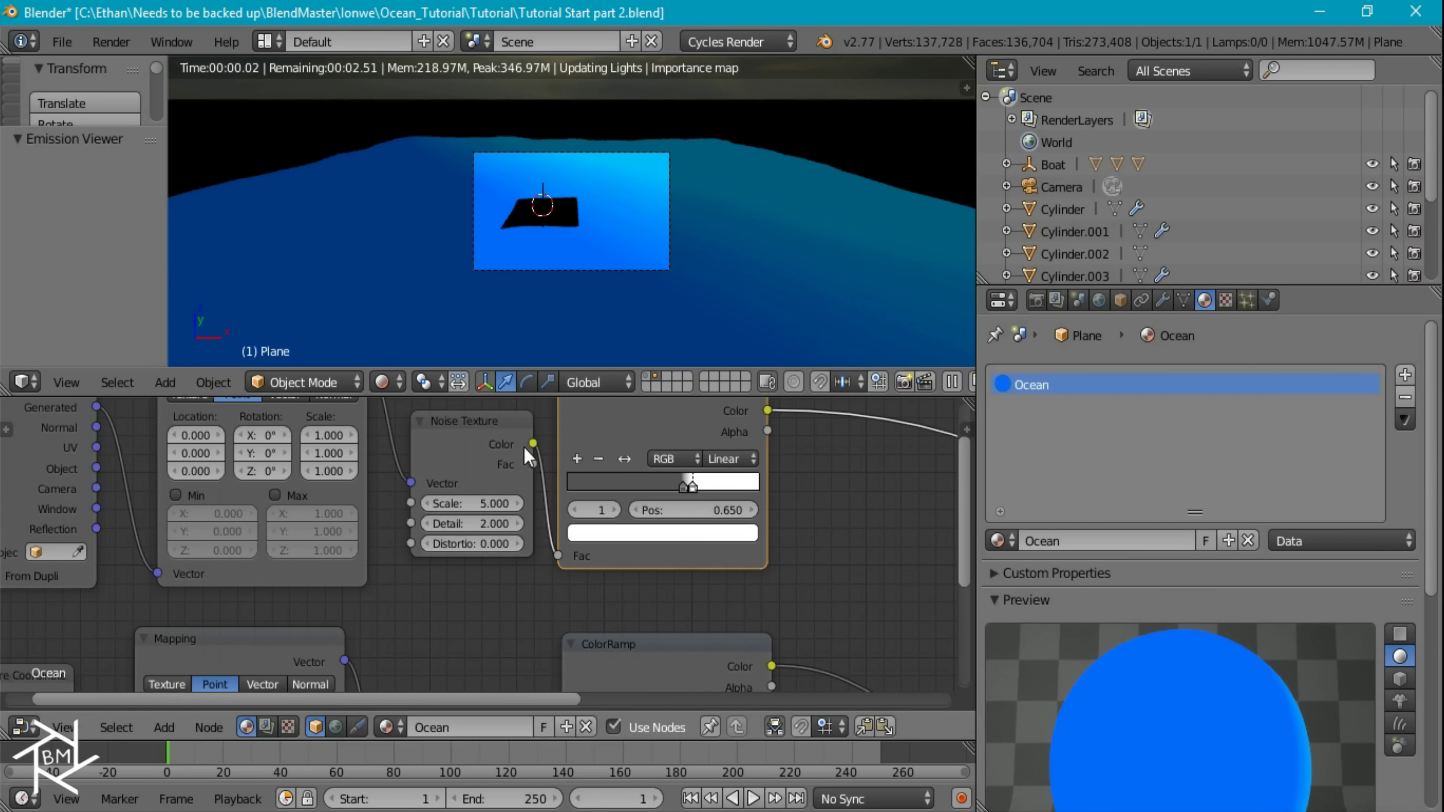
scroll(594, 536, up, 1)
click(462, 502)
text(500)
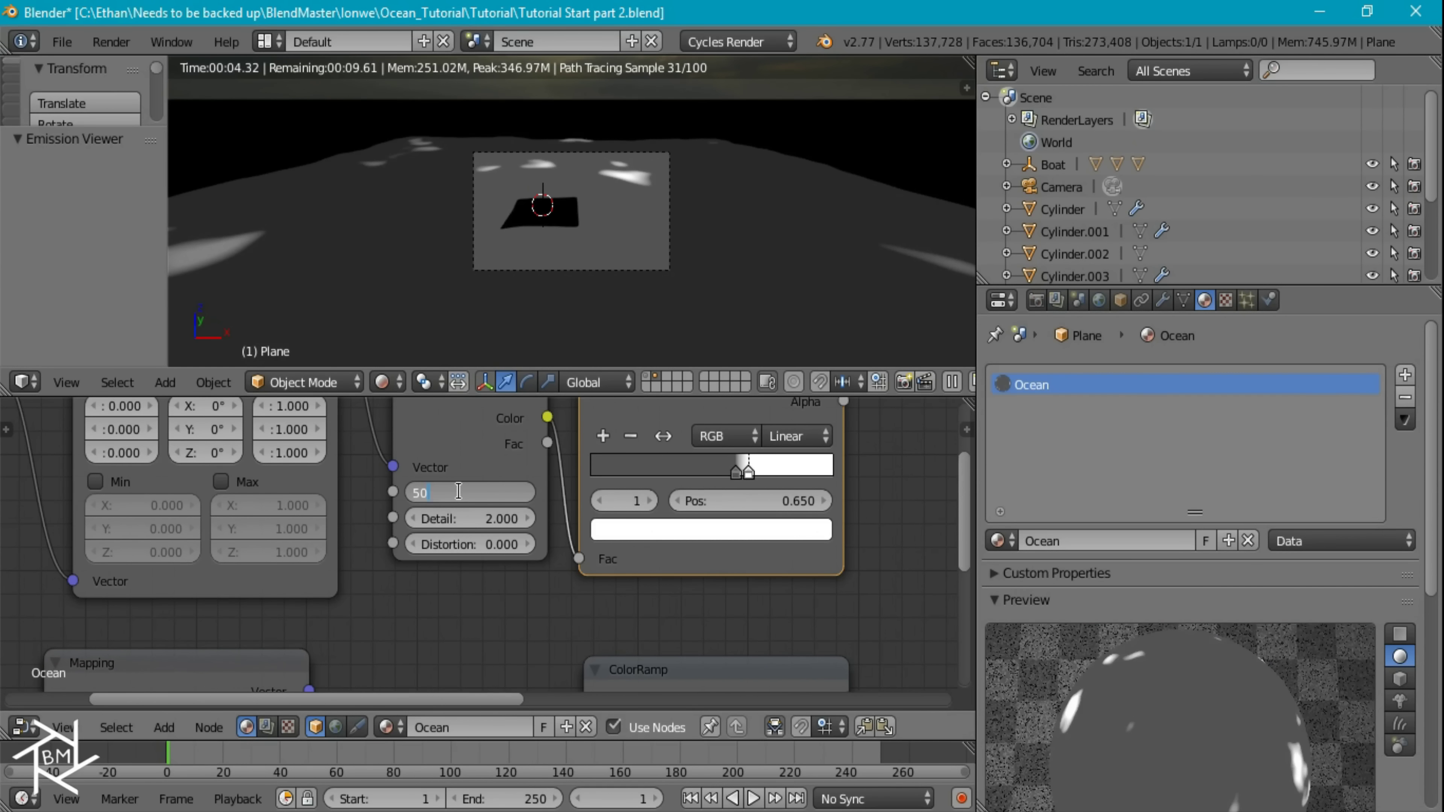
key(Return)
Duplicate the Noise Texture straight above the original and connect the Mapping node's Vector output to the copy.
middle_drag(461, 492, 576, 416)
click(478, 573)
middle_drag(591, 533, 586, 589)
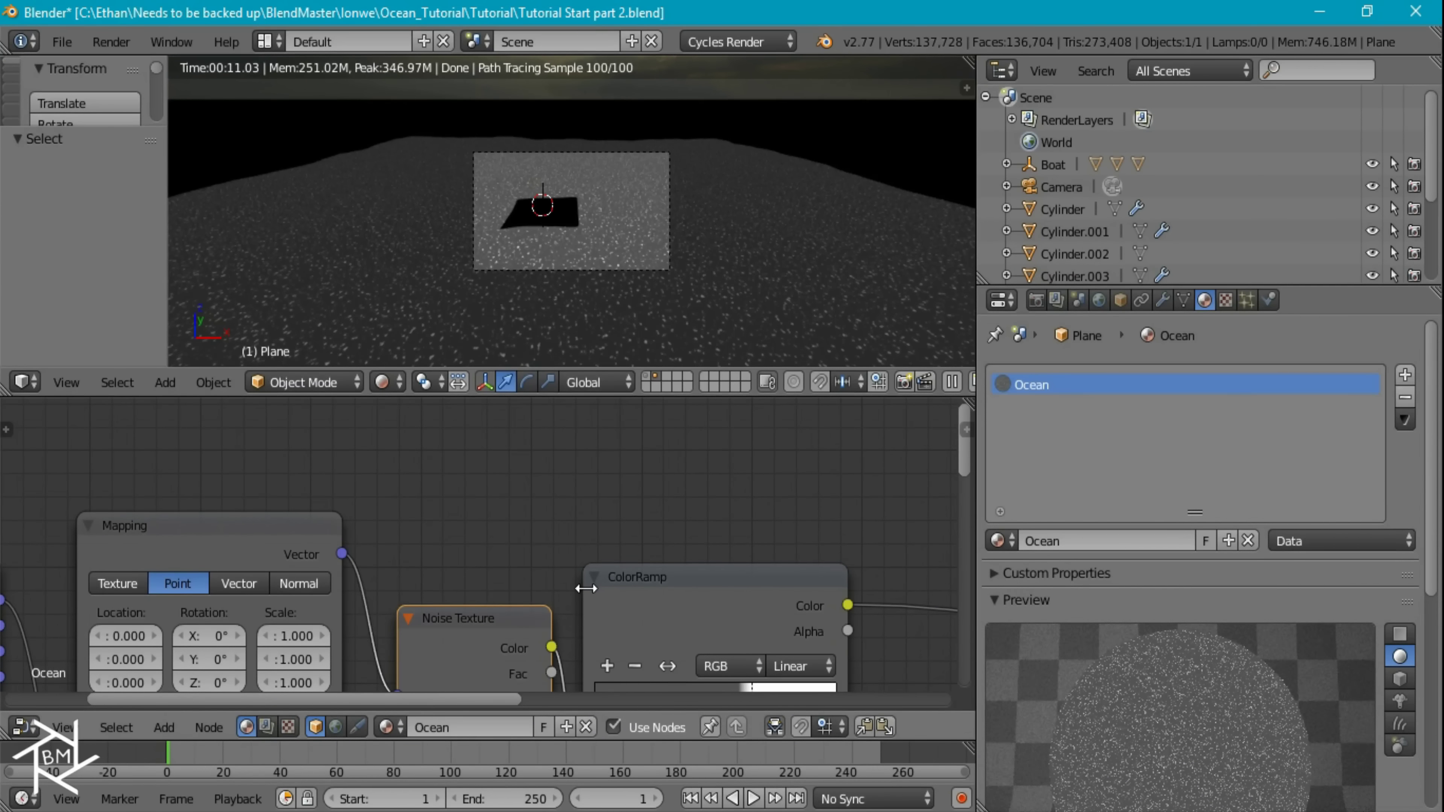
key(shift+d)
key(y)
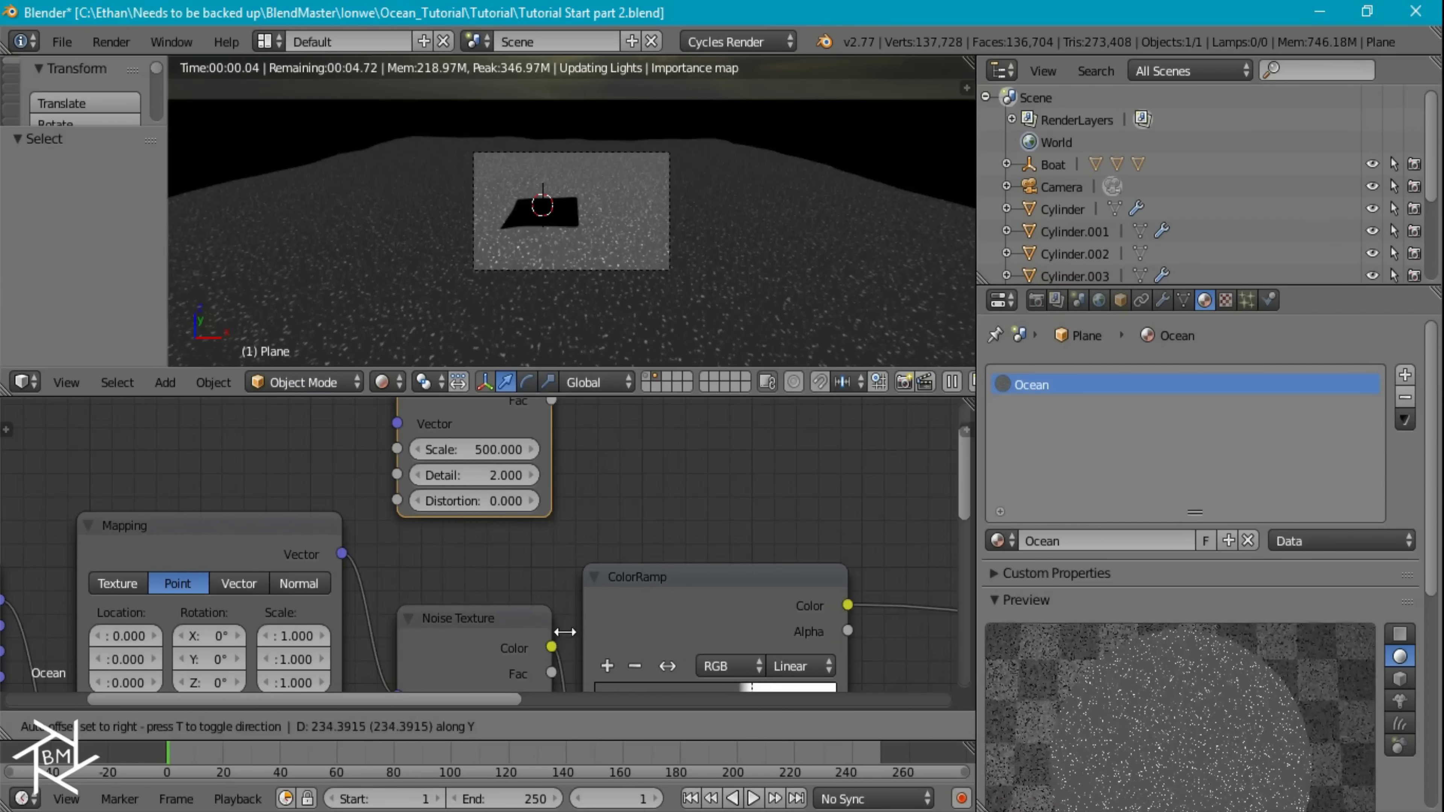
click(562, 637)
middle_drag(338, 538, 349, 590)
drag(353, 606, 408, 482)
Set the duplicated Noise Texture's scale to 5 and its distortion to 1.
click(500, 508)
text(5)
key(Return)
click(476, 557)
text(0.0)
key(Return)
Add a ColorRamp beside the duplicated Noise Texture and feed the noise's Color output into its Fac input.
middle_drag(648, 481, 562, 523)
key(shift+a)
mouse_move(581, 508)
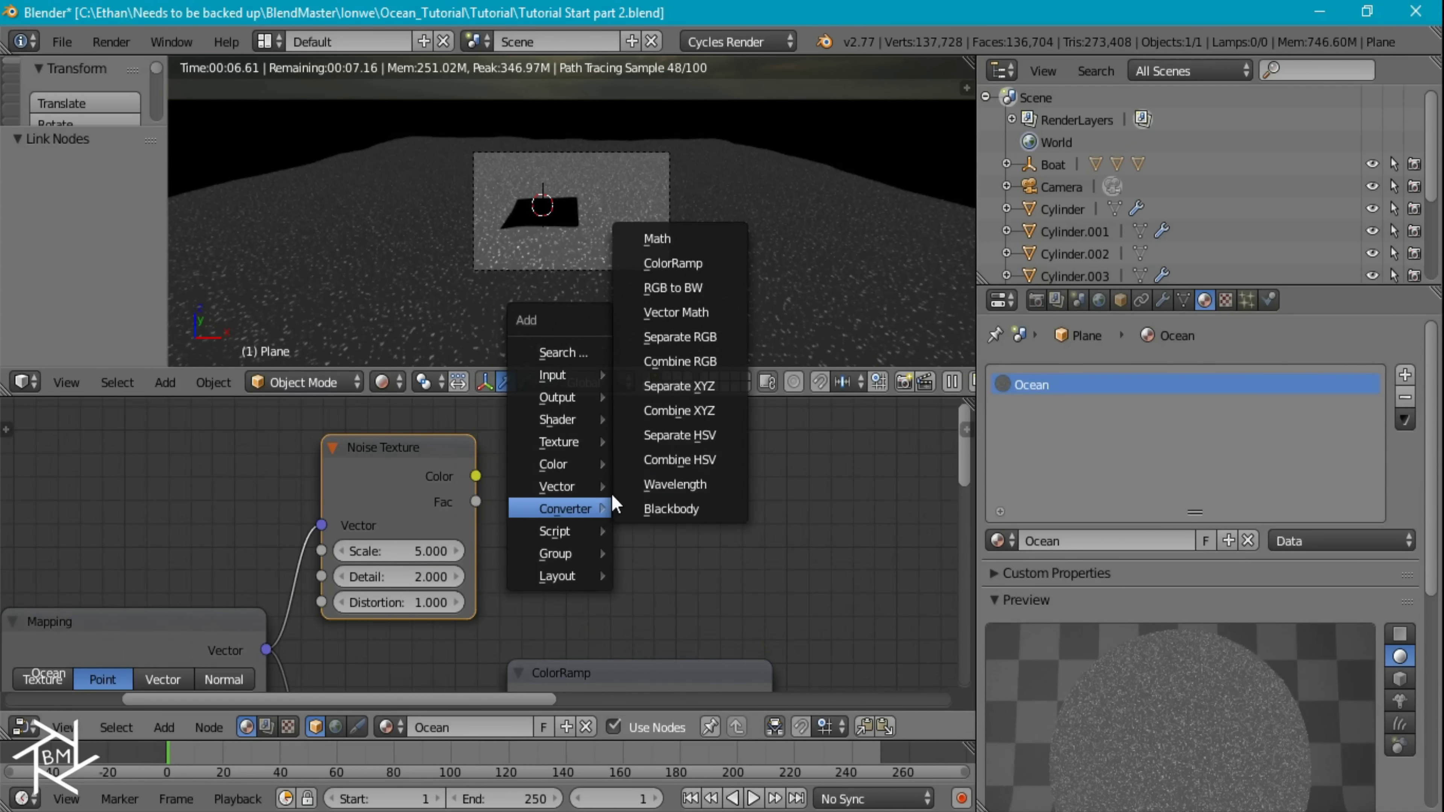
click(632, 262)
click(522, 385)
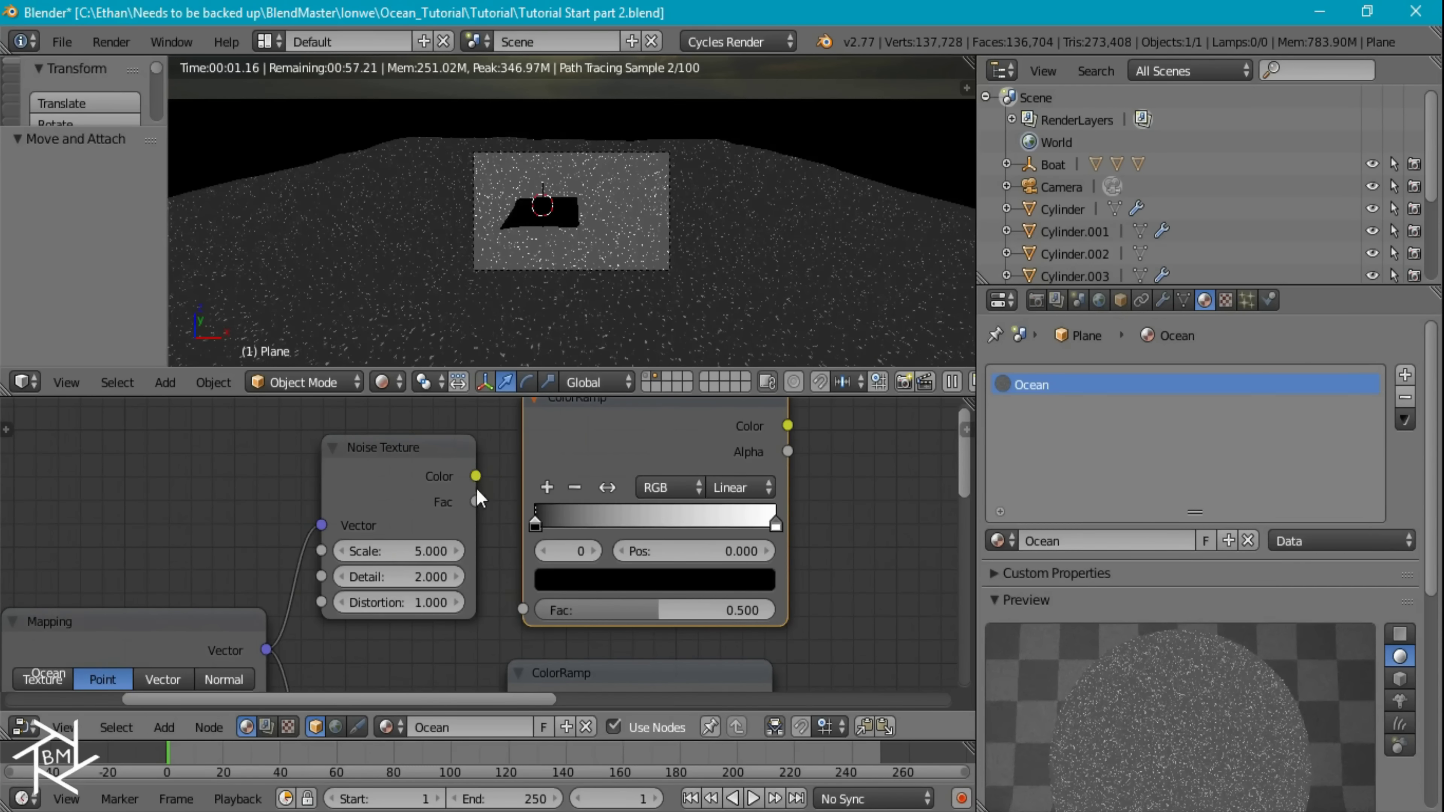
drag(476, 476, 523, 610)
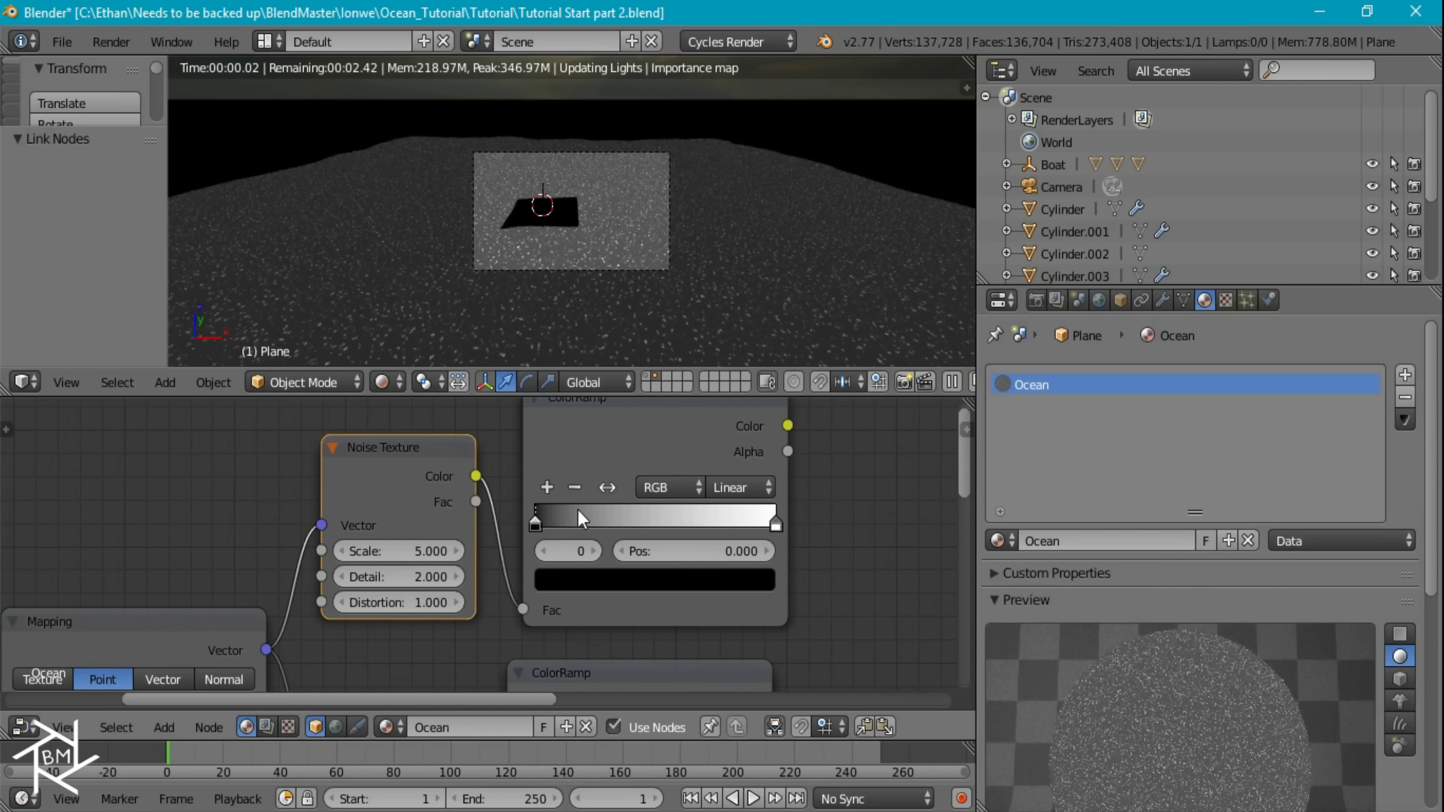
Set the upper ColorRamp's black stop to position 0.25.
click(539, 528)
click(684, 548)
text(.25)
key(Return)
Insert a MixRGB node after the speckle ColorRamp, with that ramp's Color feeding the Color2 input.
middle_drag(768, 522, 639, 510)
scroll(767, 494, down, 3)
key(shift+a)
mouse_move(616, 460)
click(705, 461)
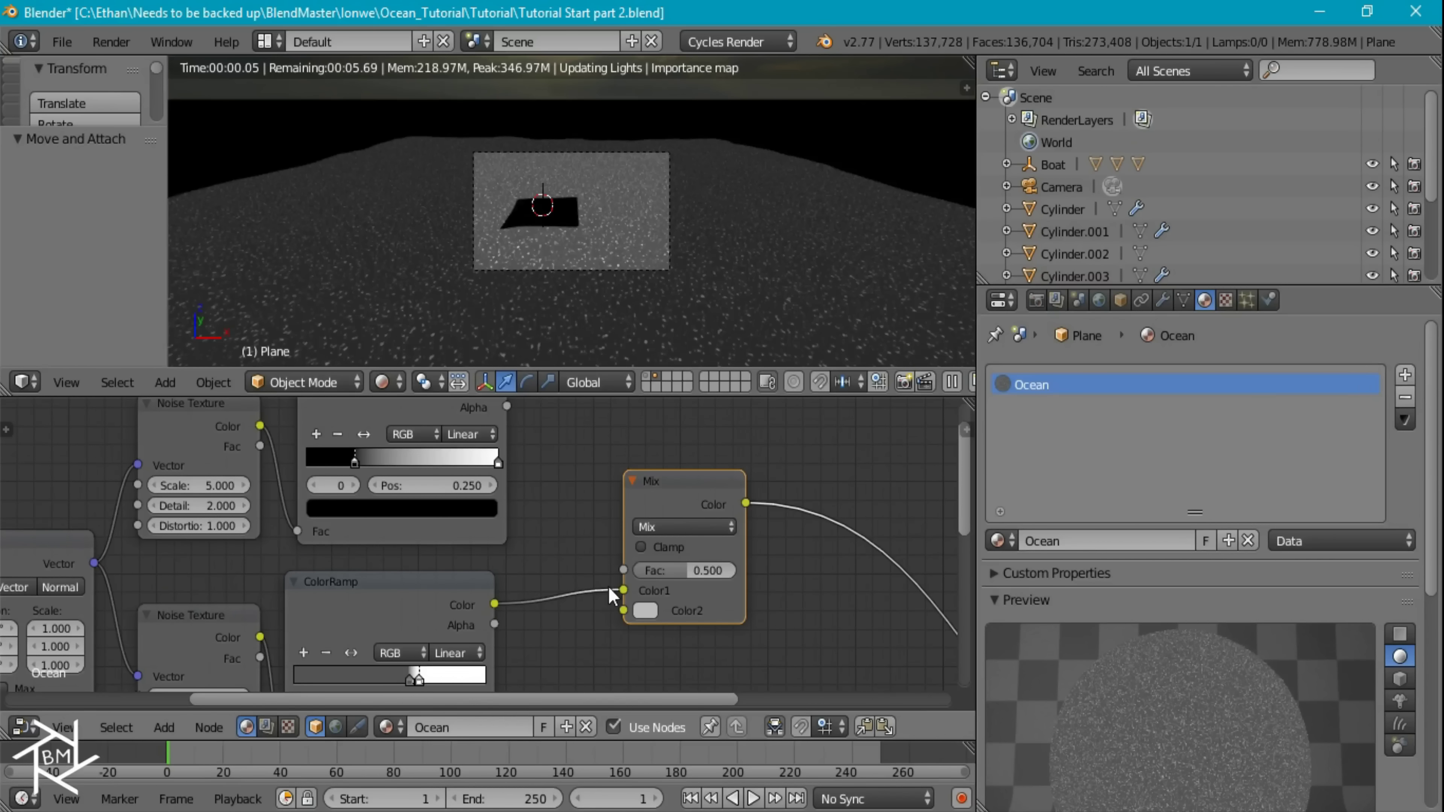
drag(623, 590, 624, 610)
Connect the upper ColorRamp's Color output to the Mix node's Fac and set Color1 to black.
middle_drag(522, 508, 525, 544)
drag(518, 424, 631, 607)
click(647, 626)
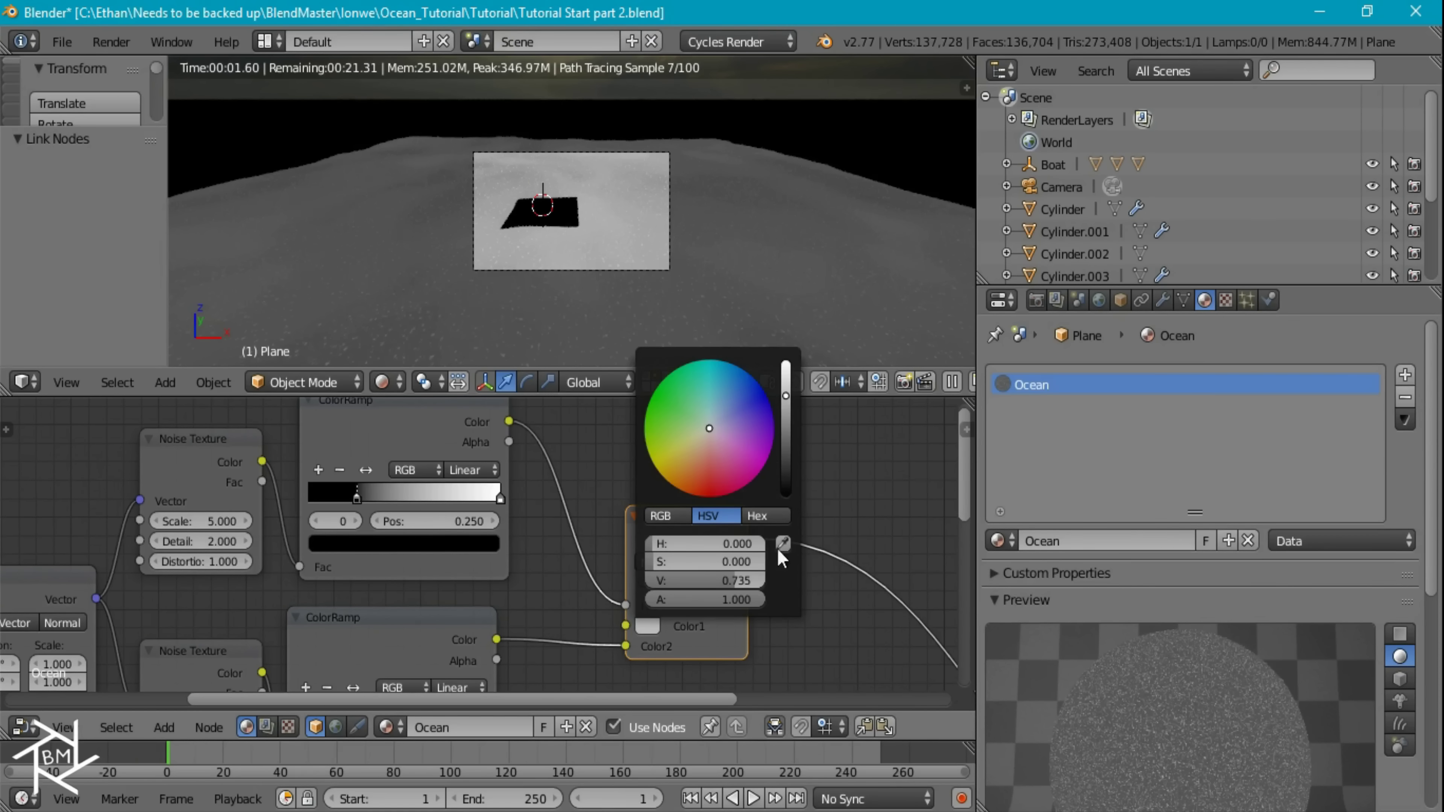
click(786, 492)
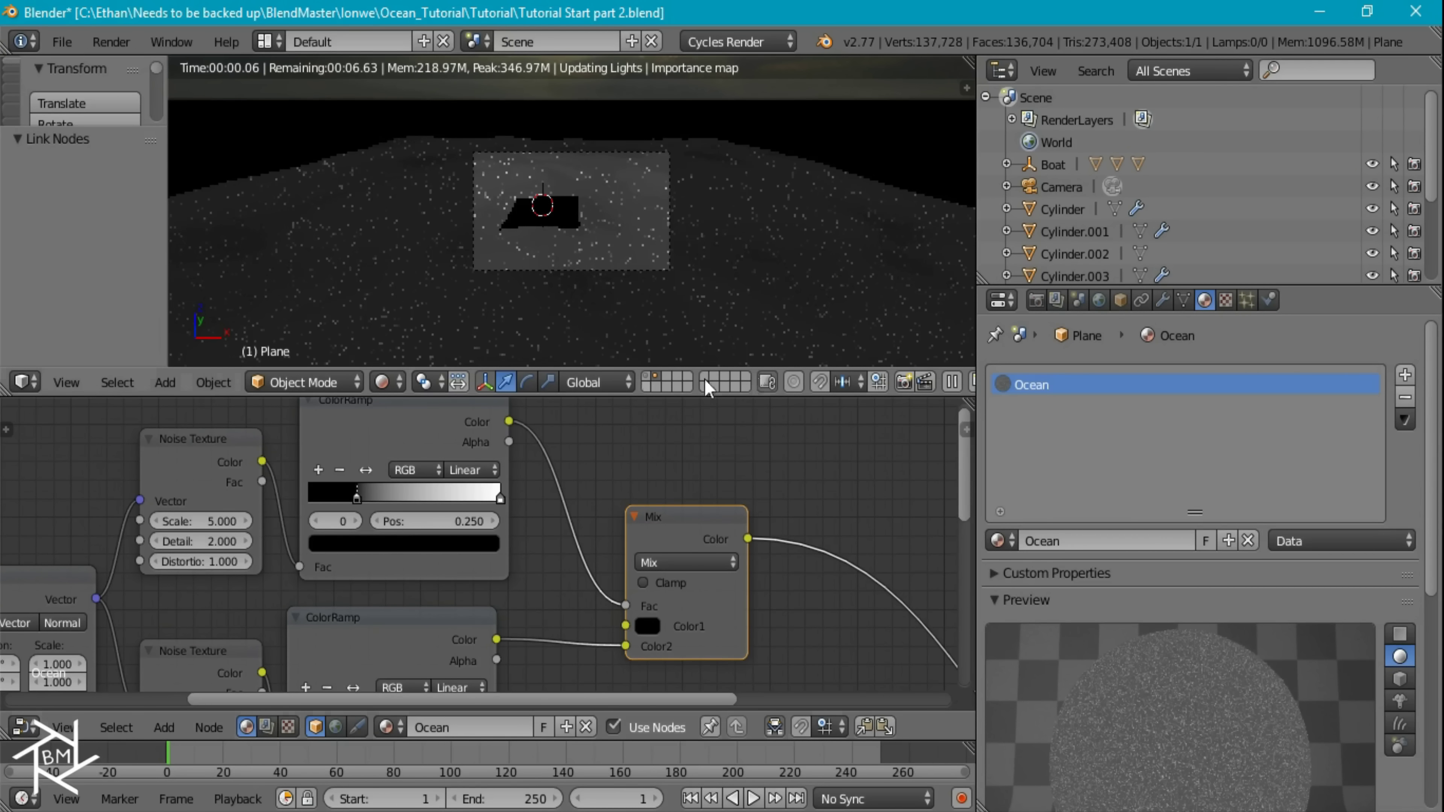
Examine the speckle pattern around the raft up close in the rendered viewport.
scroll(631, 251, up, 3)
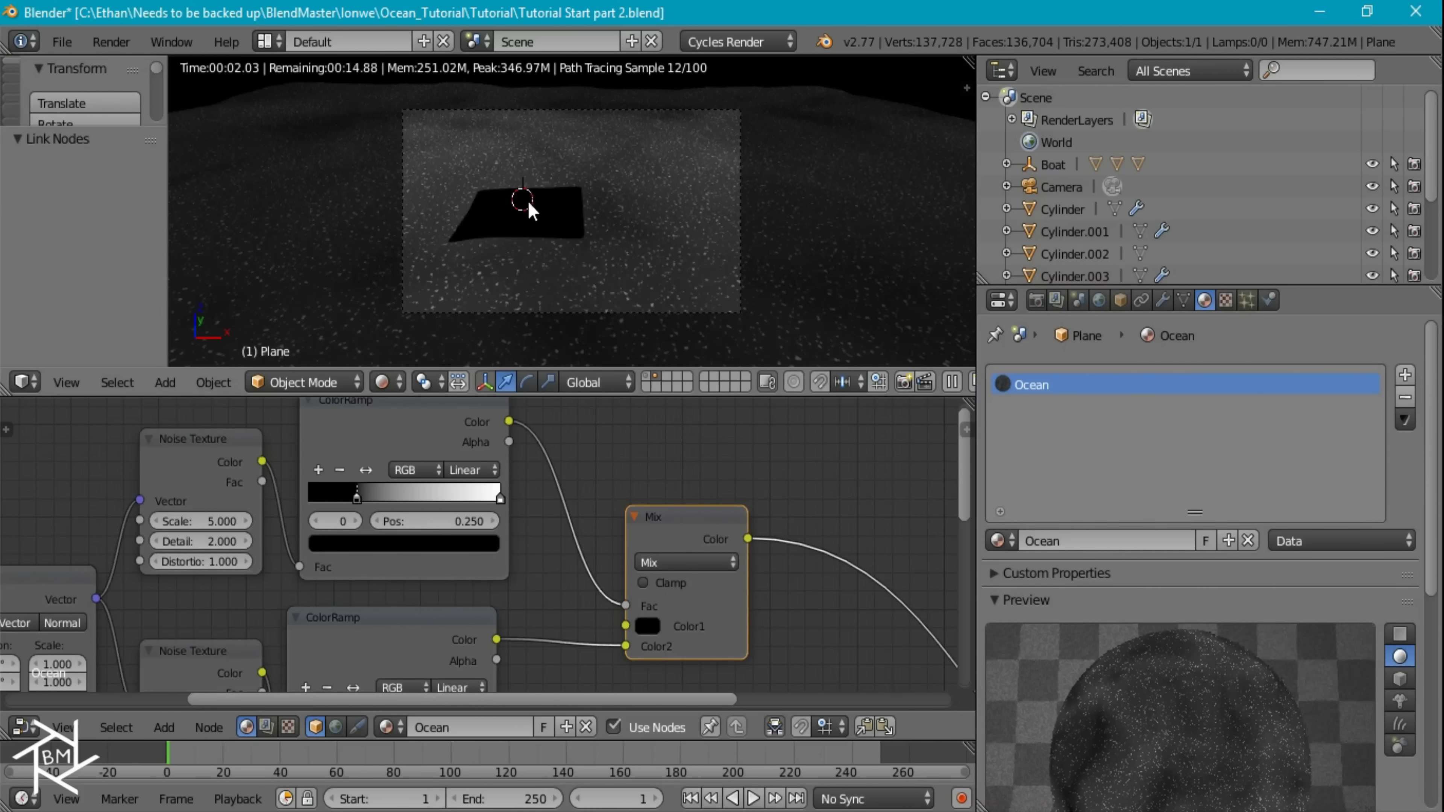
scroll(548, 211, up, 2)
scroll(572, 299, up, 3)
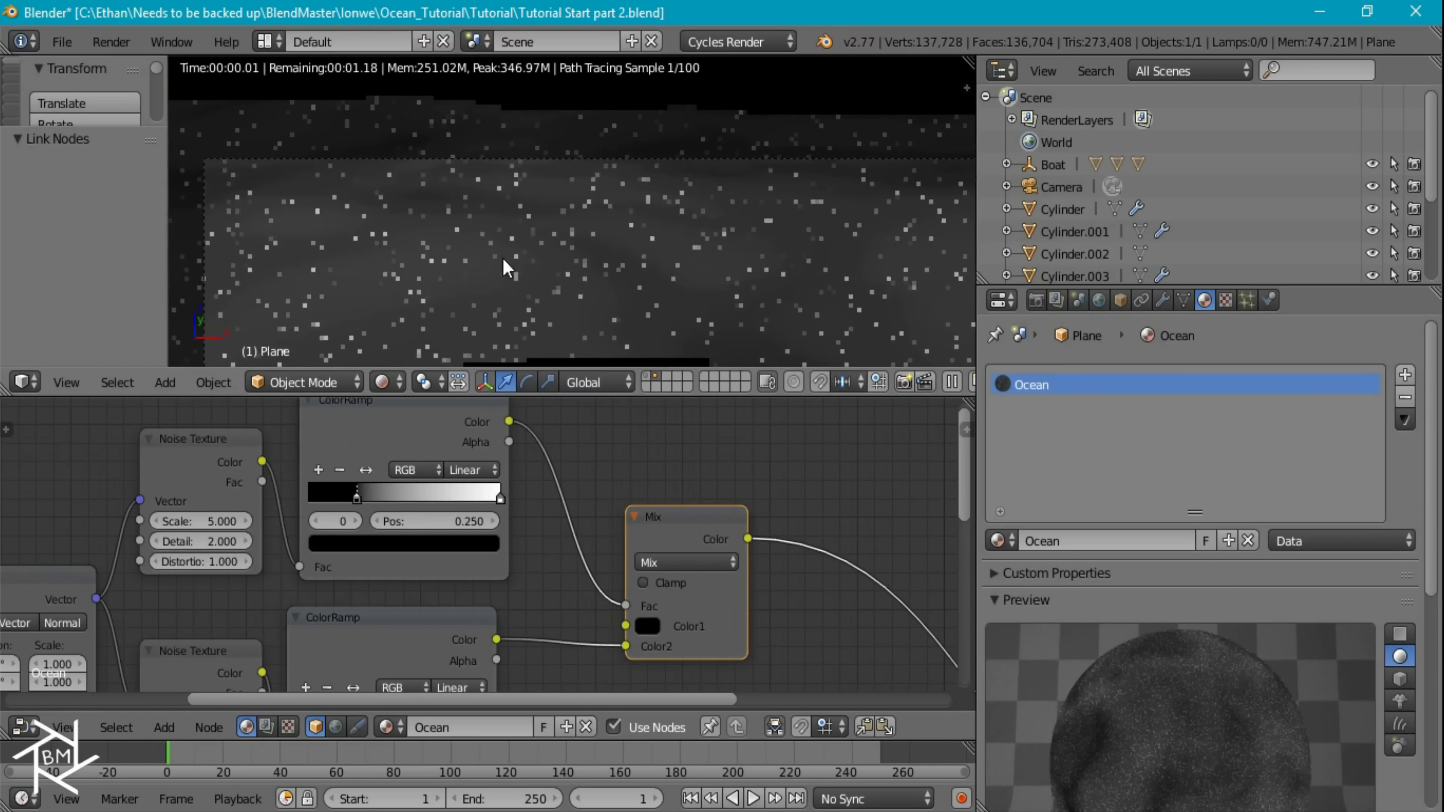
scroll(512, 324, down, 3)
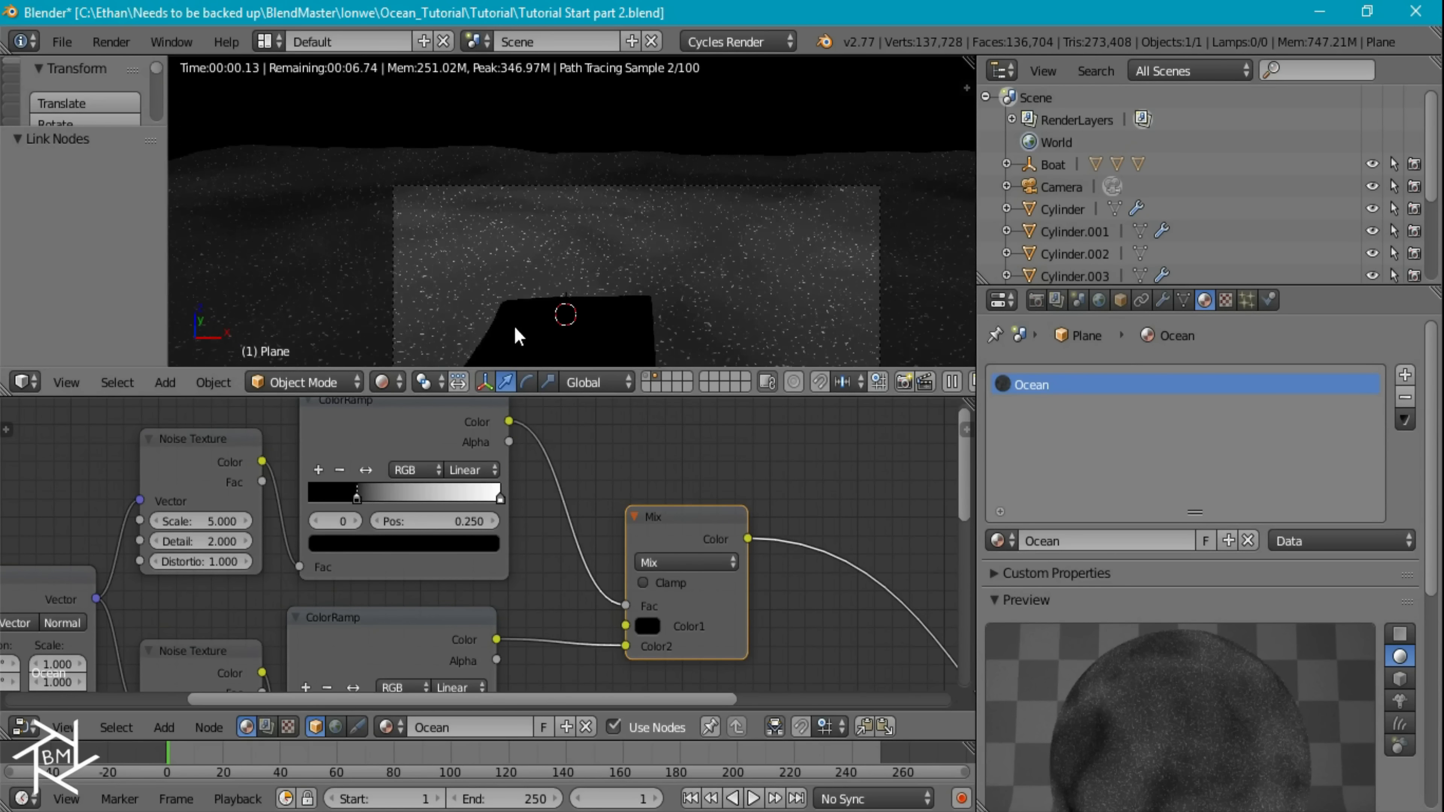
shift+middle_drag(709, 296, 662, 162)
Move the Emission node closer to the blue gradient's ColorRamp.
middle_drag(841, 534, 601, 707)
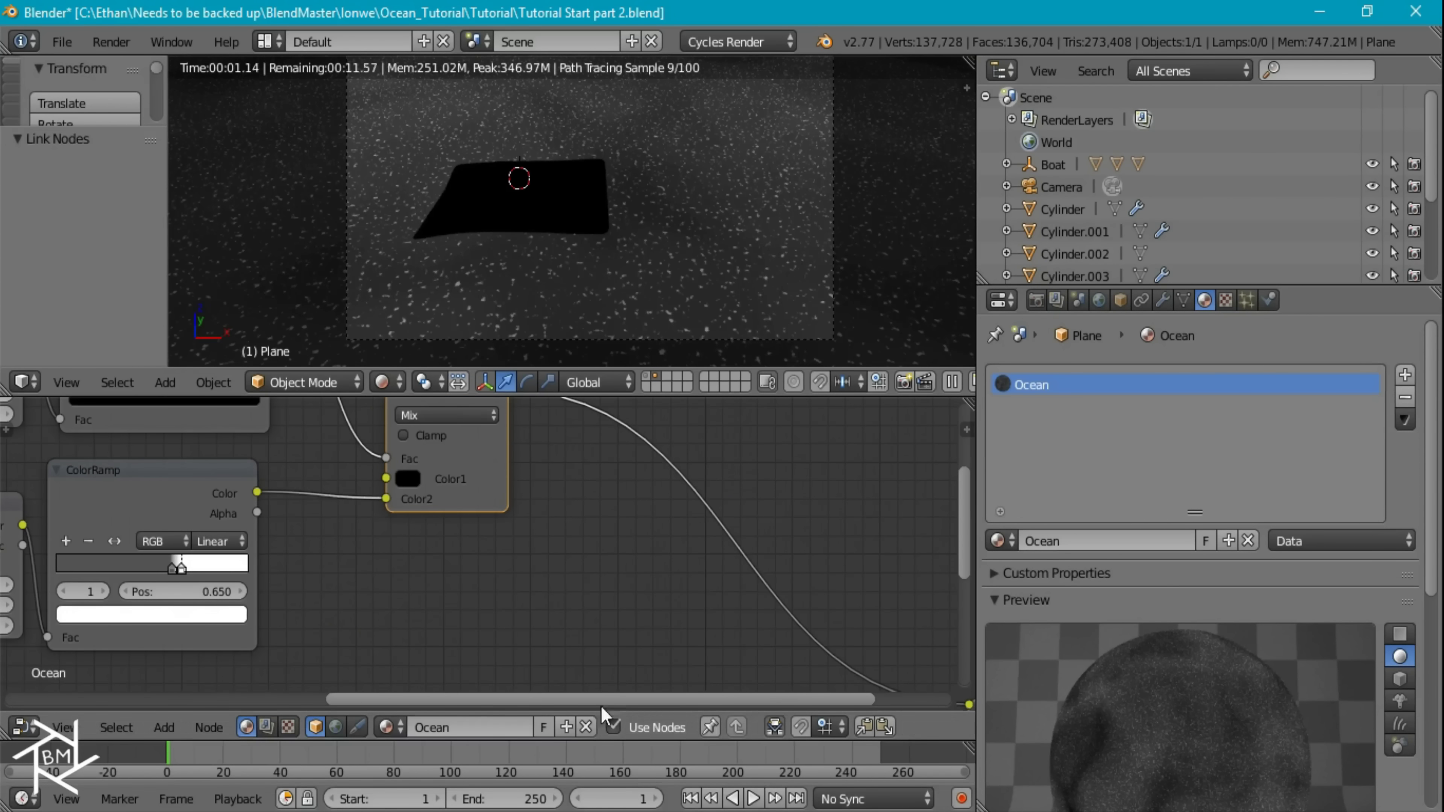
scroll(691, 654, down, 6)
middle_drag(712, 583, 754, 501)
drag(558, 599, 551, 596)
key(b)
right_click(541, 561)
key(g)
click(582, 587)
Add a Mix Shader beyond the Emission node and a Glass BSDF just above the Emission node.
key(shift+a)
mouse_move(536, 560)
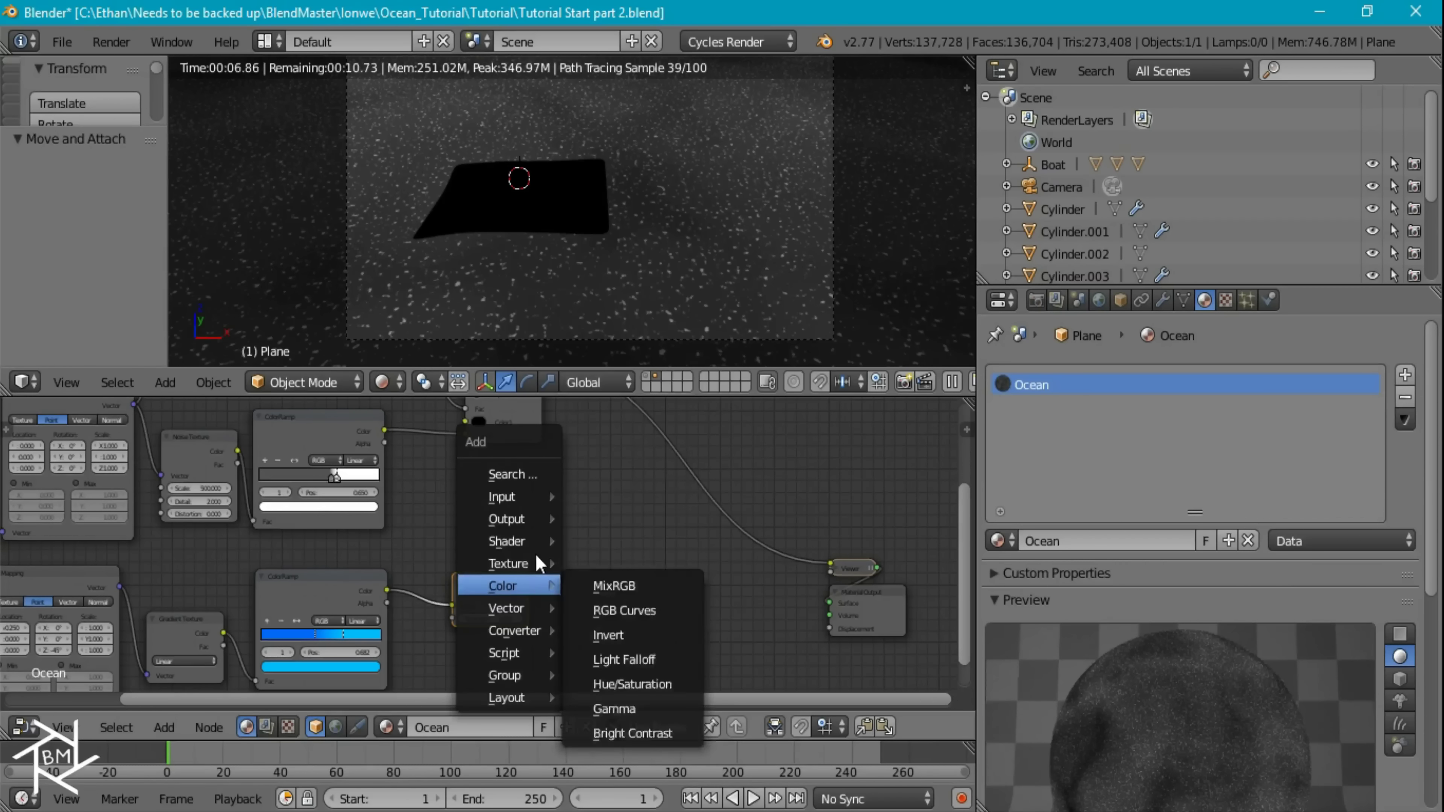
mouse_move(515, 535)
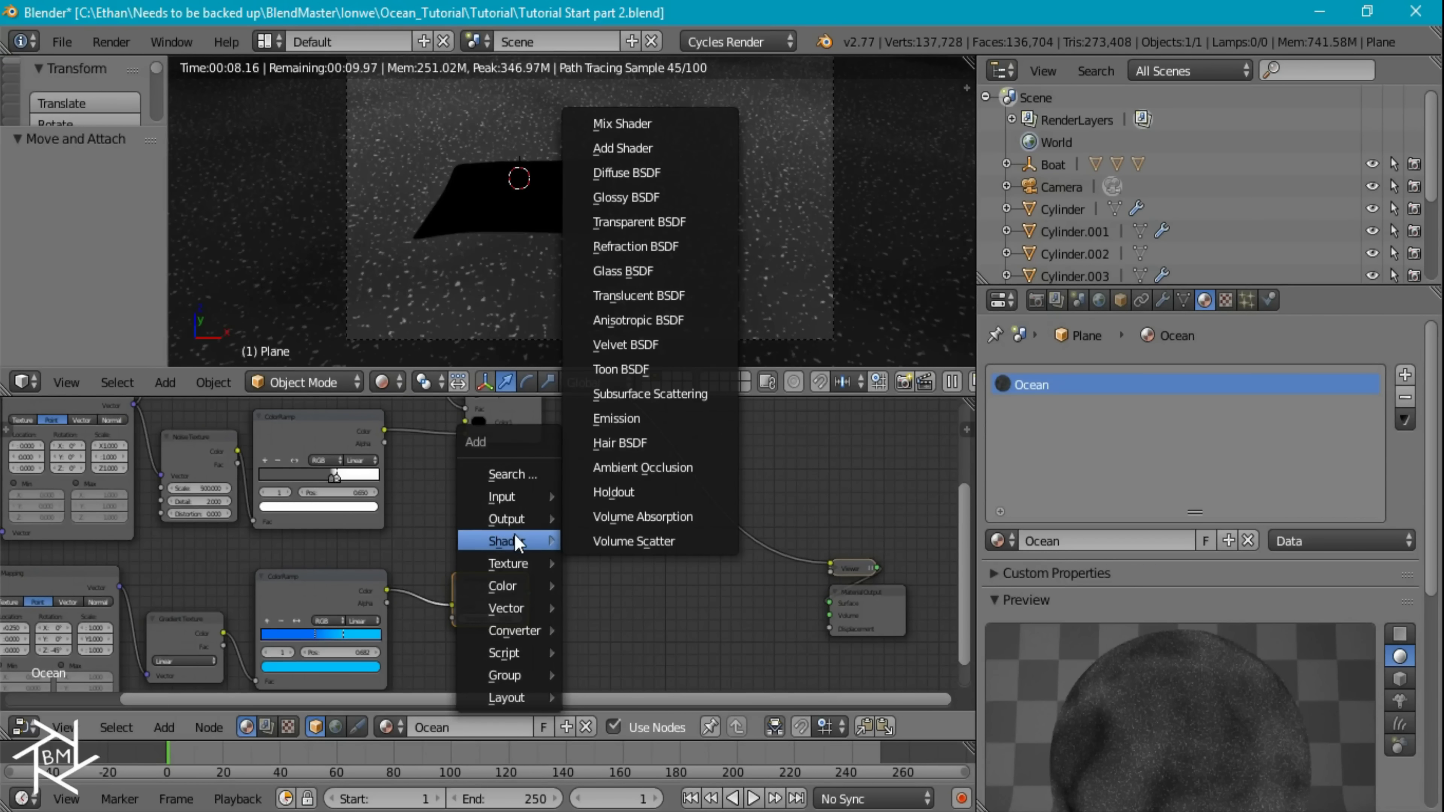
click(622, 120)
click(566, 543)
key(shift+a)
mouse_move(565, 518)
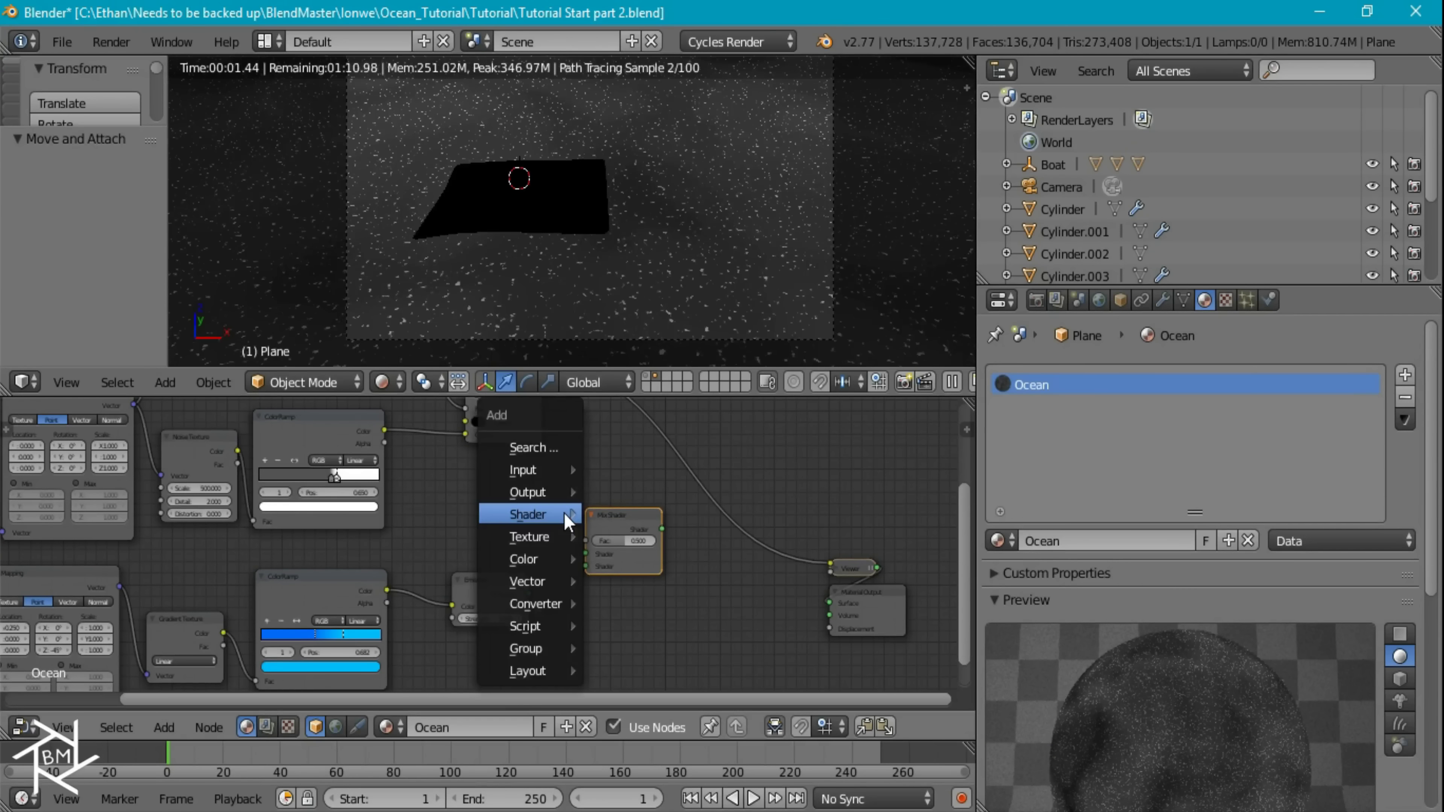
click(648, 245)
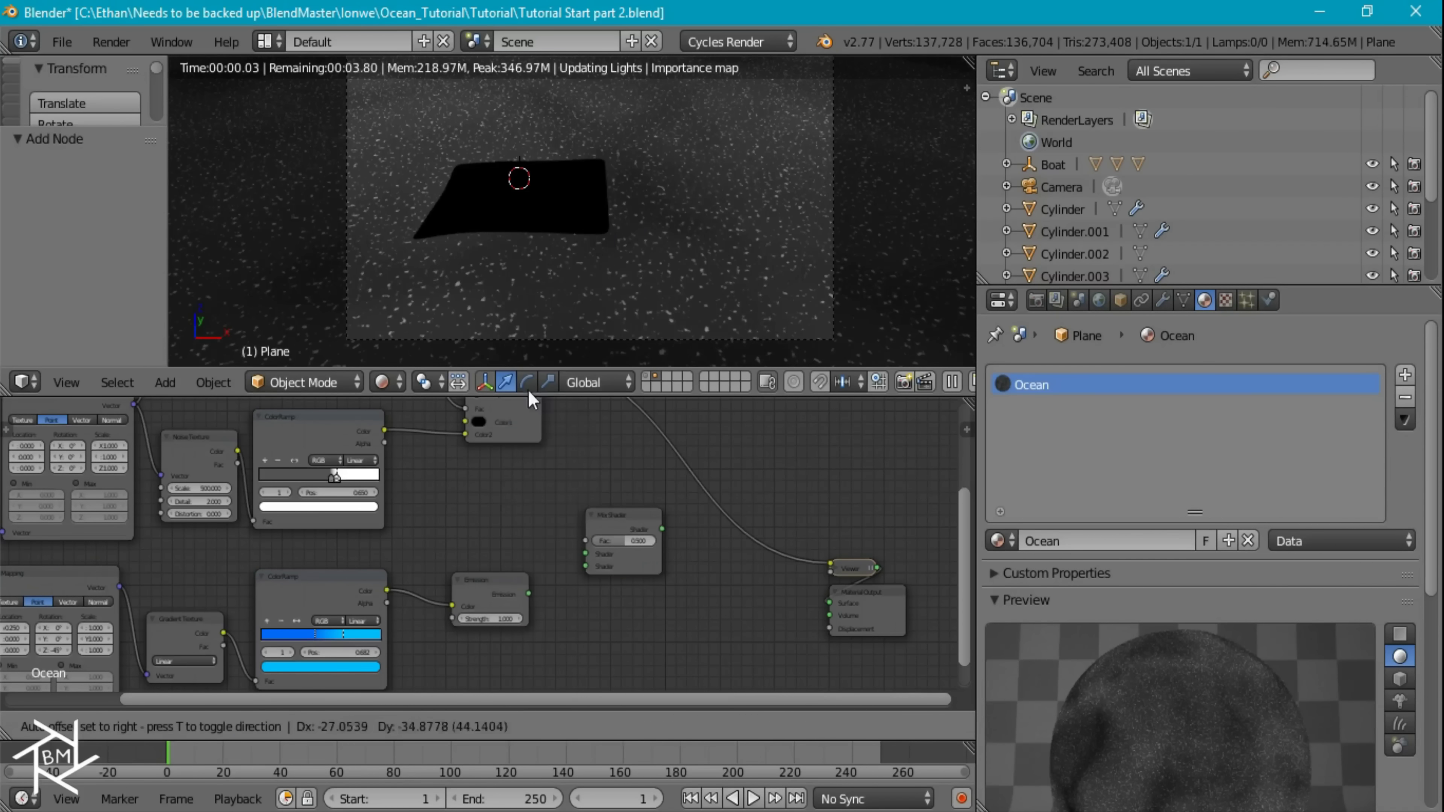
click(439, 481)
Connect the Glass BSDF to the Mix Shader's first shader input and the Emission to its second.
click(539, 483)
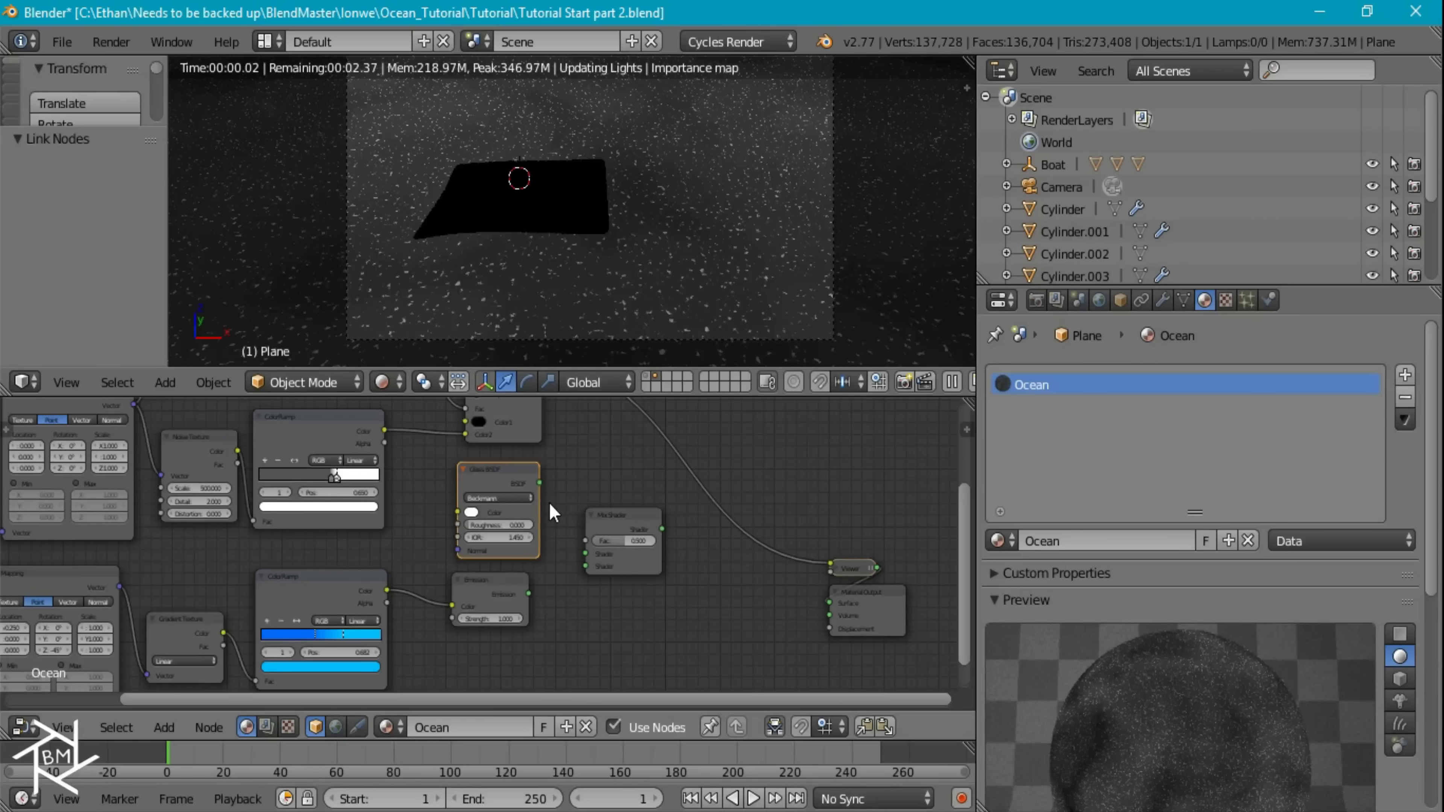
mouse_move(544, 487)
mouse_down()
mouse_move(588, 555)
mouse_move(540, 483)
mouse_up()
drag(587, 566, 530, 595)
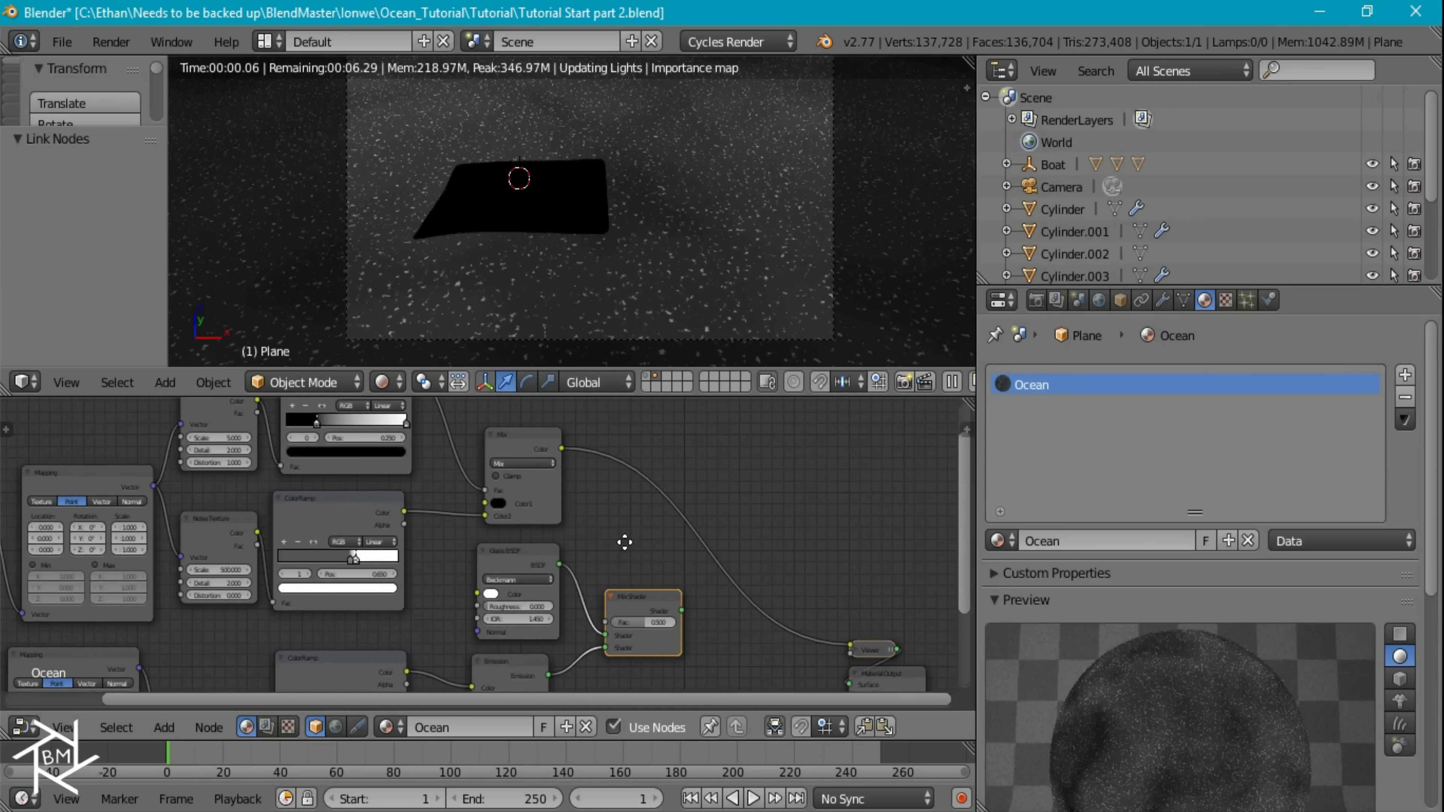
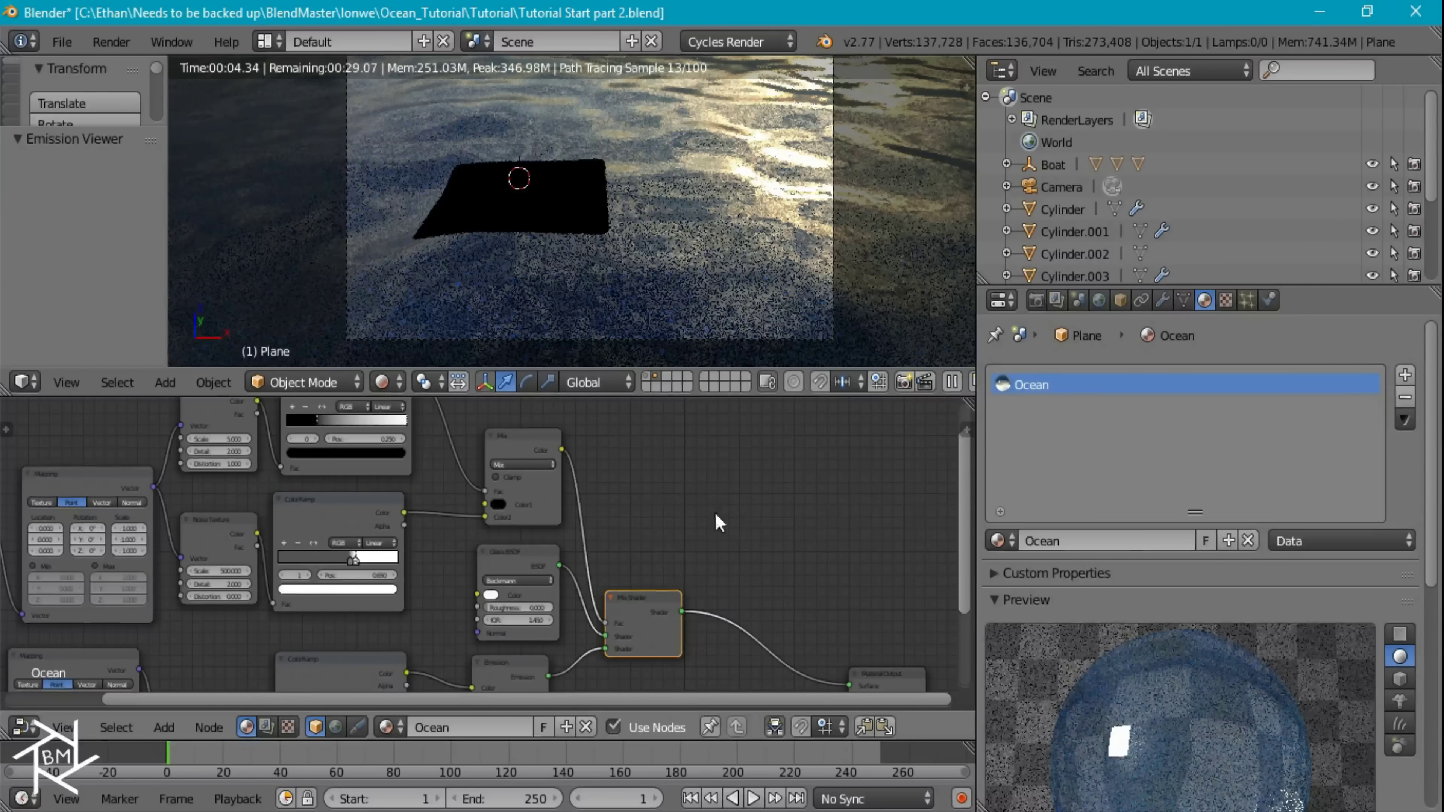
Set the ocean Emission node's strength to 2.
middle_drag(725, 572, 734, 423)
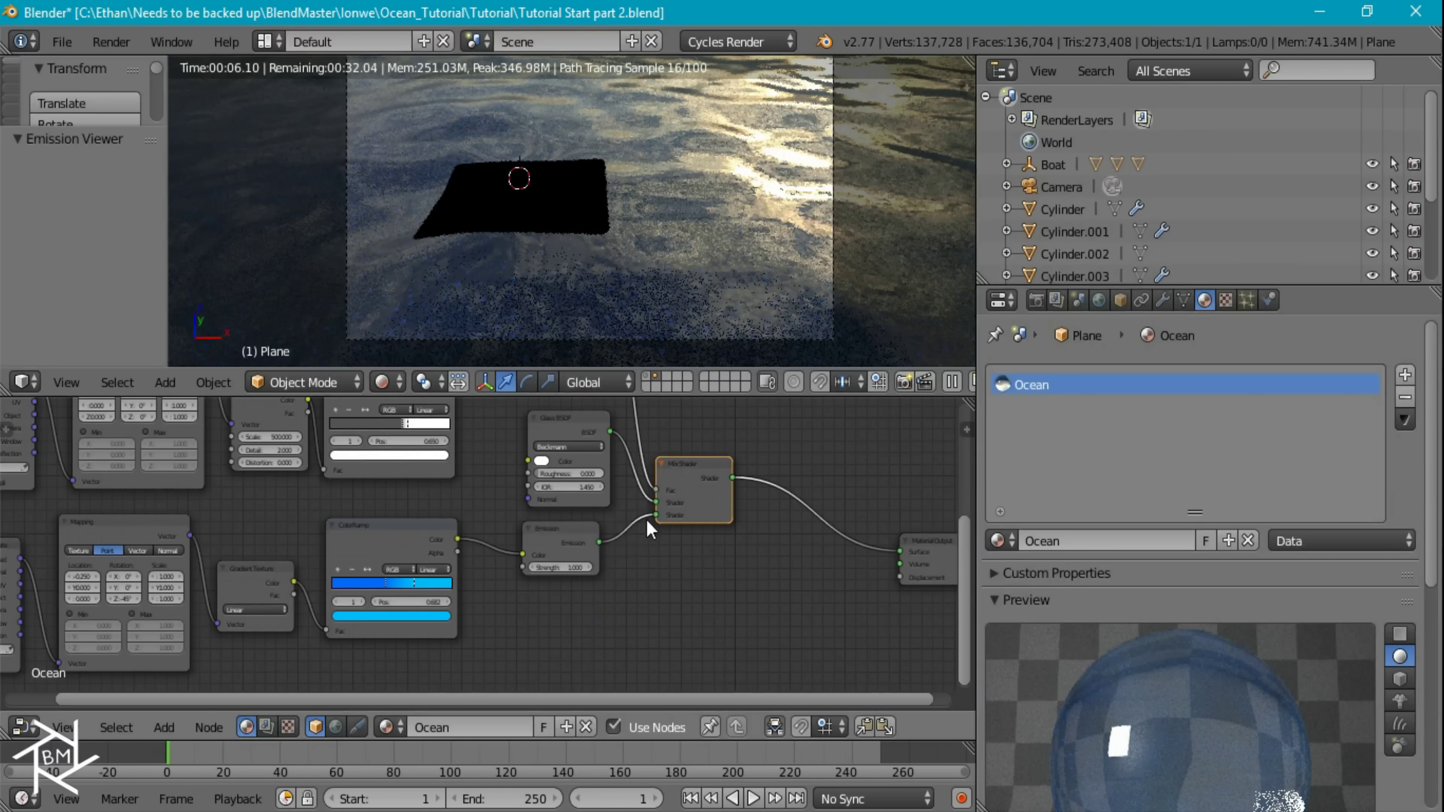
scroll(579, 552, up, 3)
click(531, 597)
text(2)
key(Return)
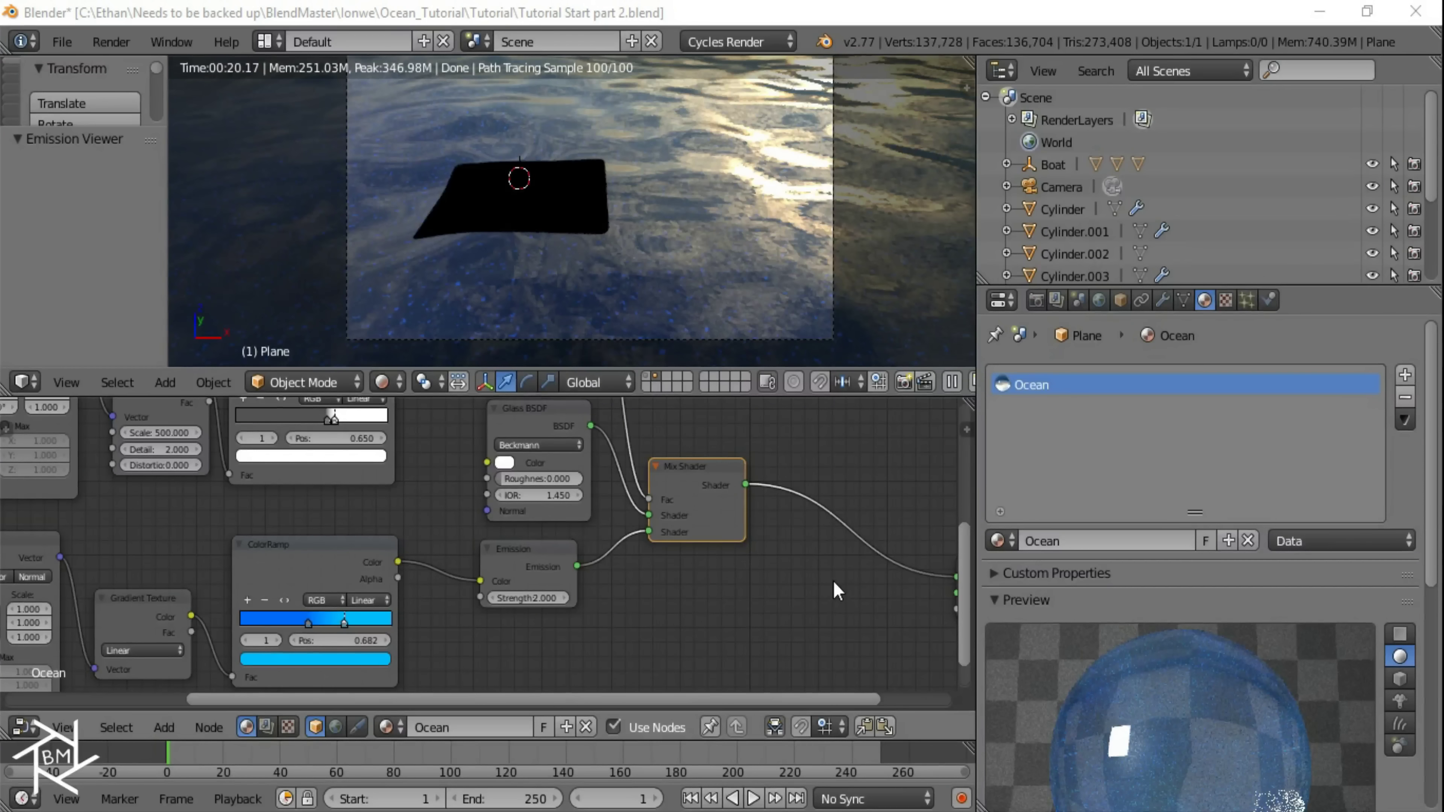
click(834, 581)
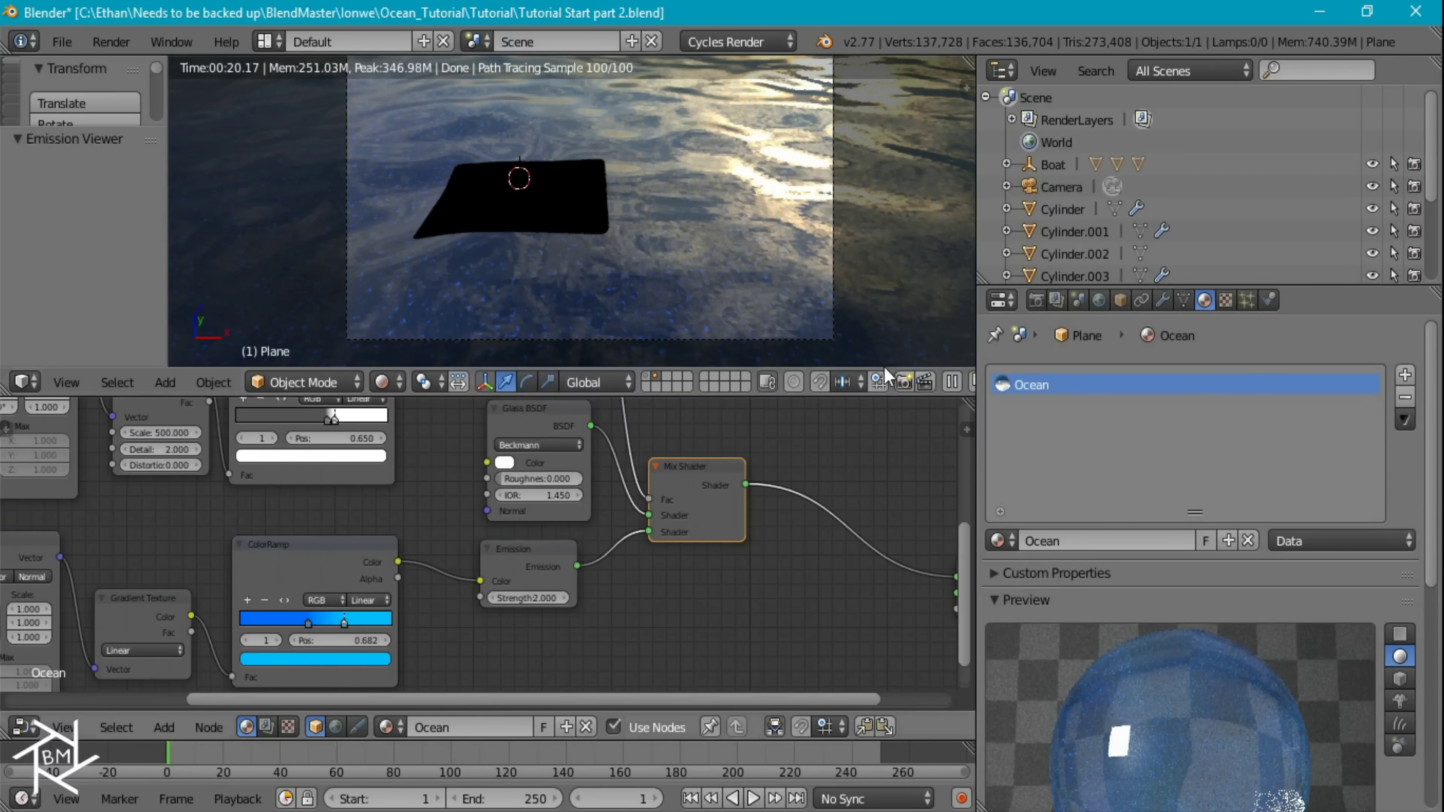
Unlink the Pro Lighting: Skies world from the scene and create a new world in its place.
click(1099, 300)
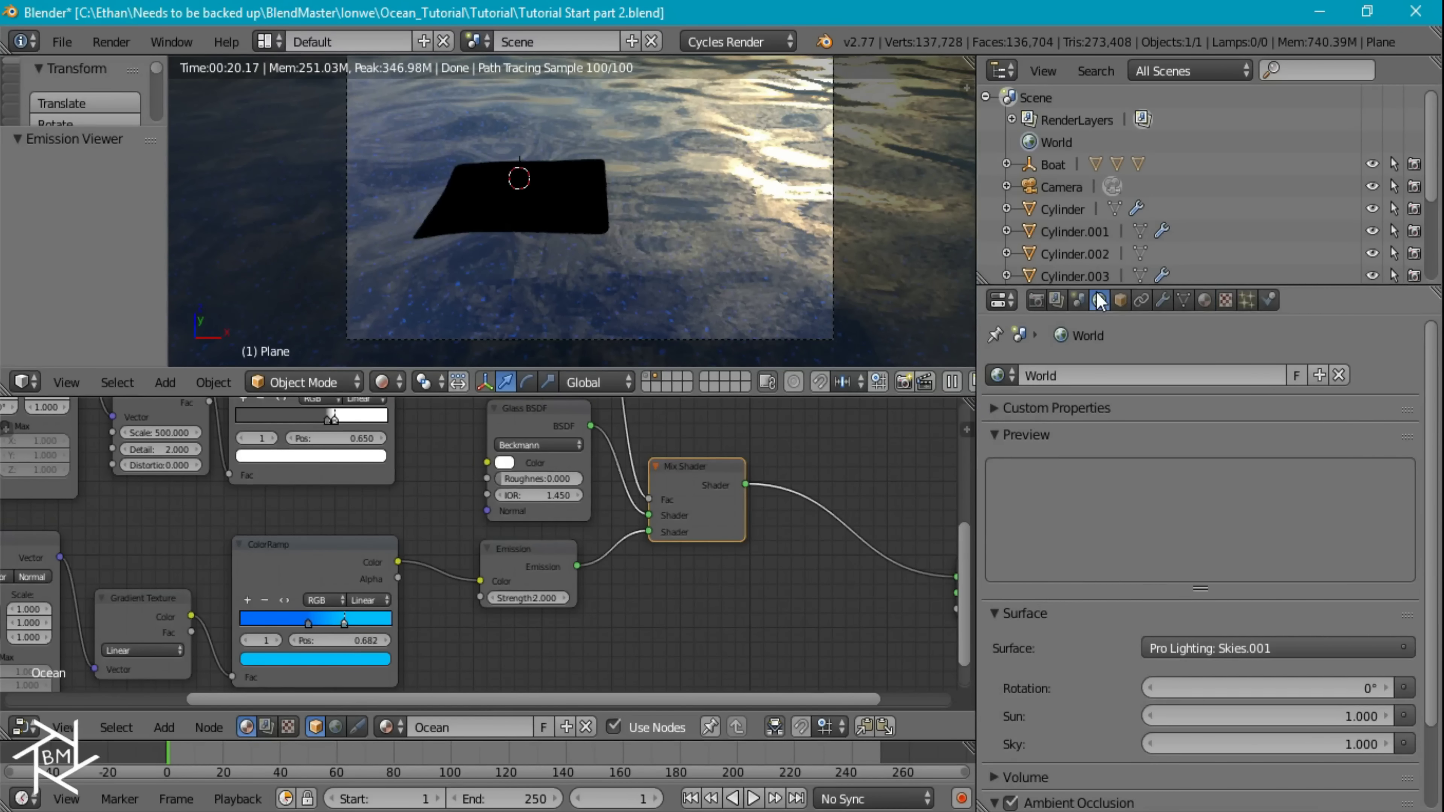
click(1253, 648)
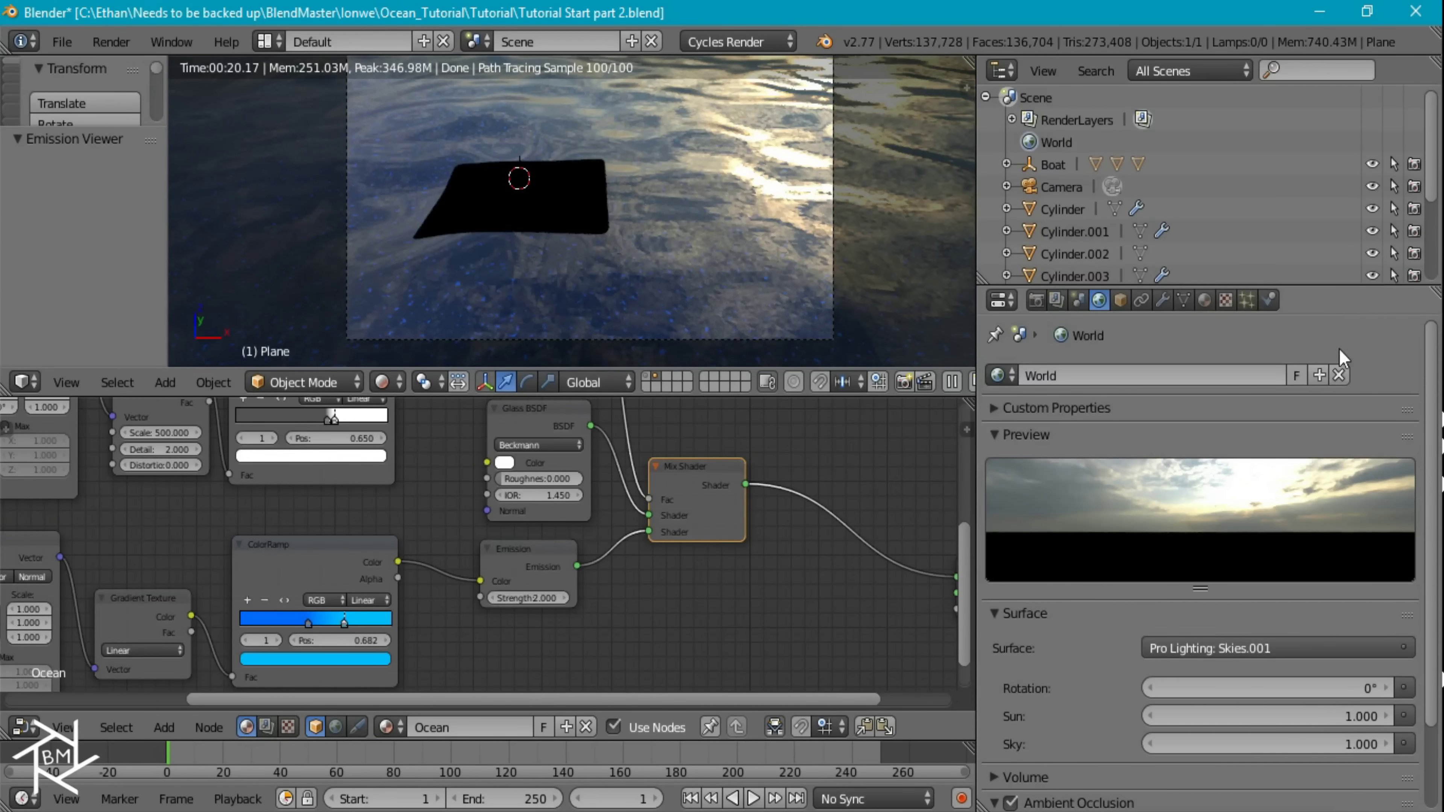
click(1339, 375)
click(1160, 376)
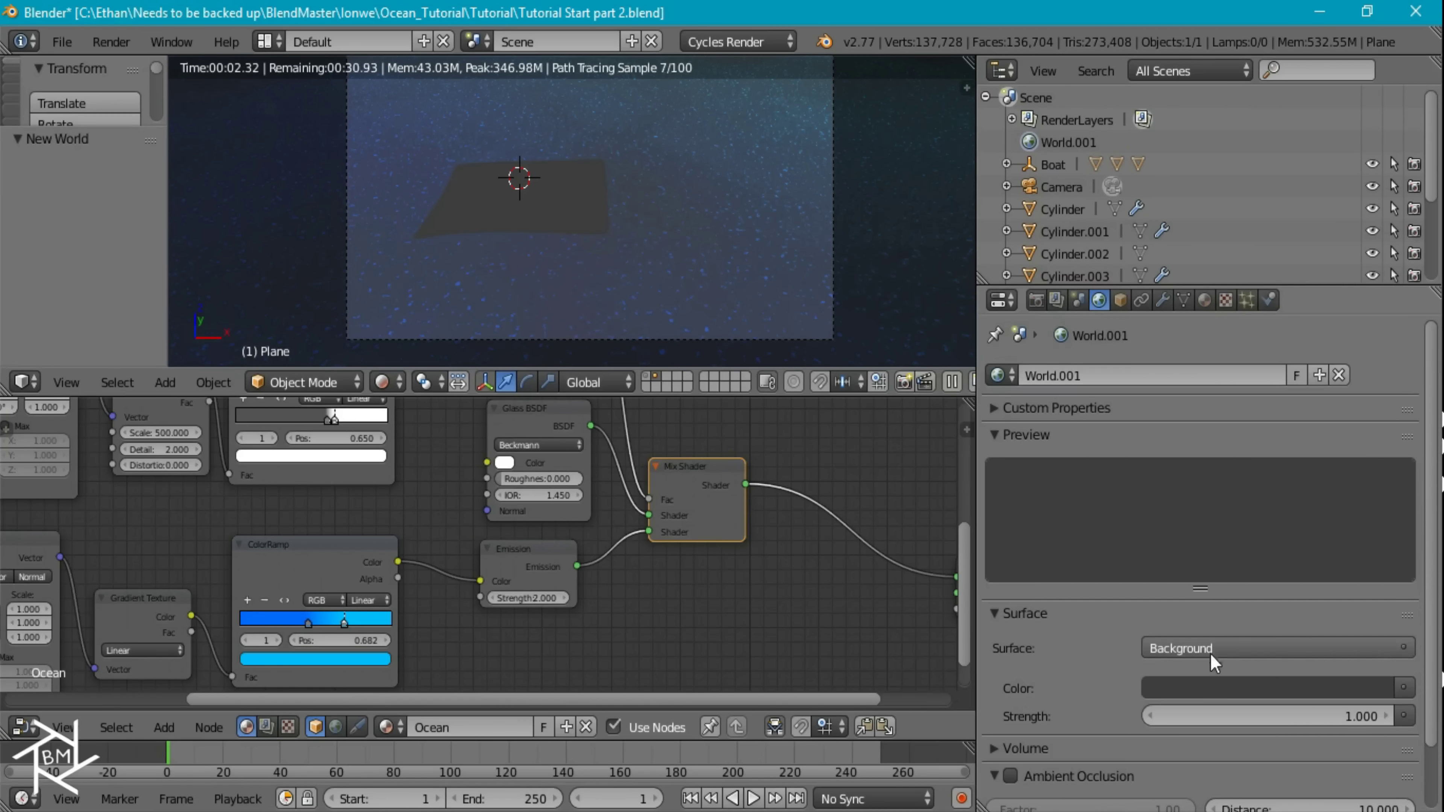
Add an Environment Texture node to the new world's node tree and connect its color to the Background color.
click(335, 728)
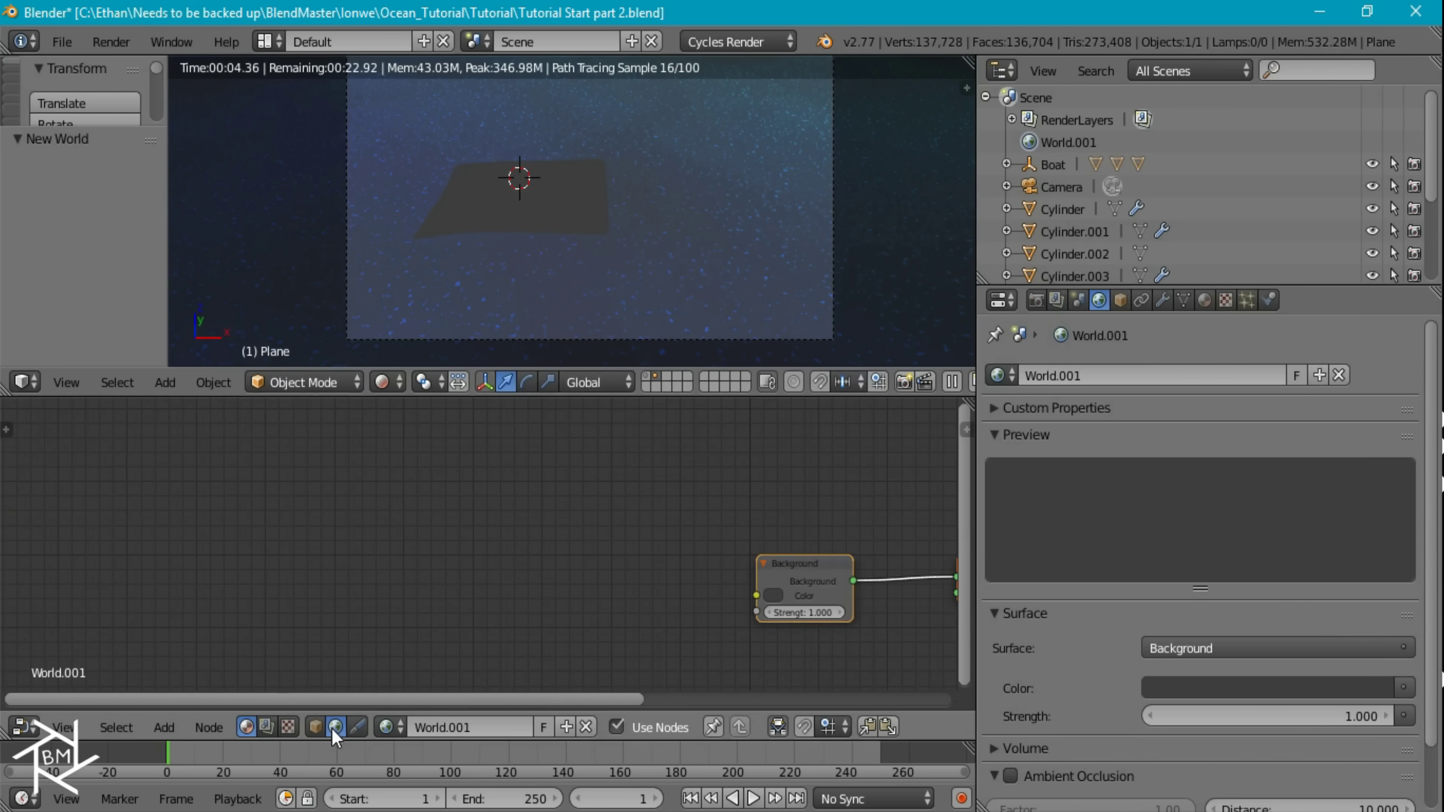
middle_drag(757, 591, 797, 534)
key(shift+a)
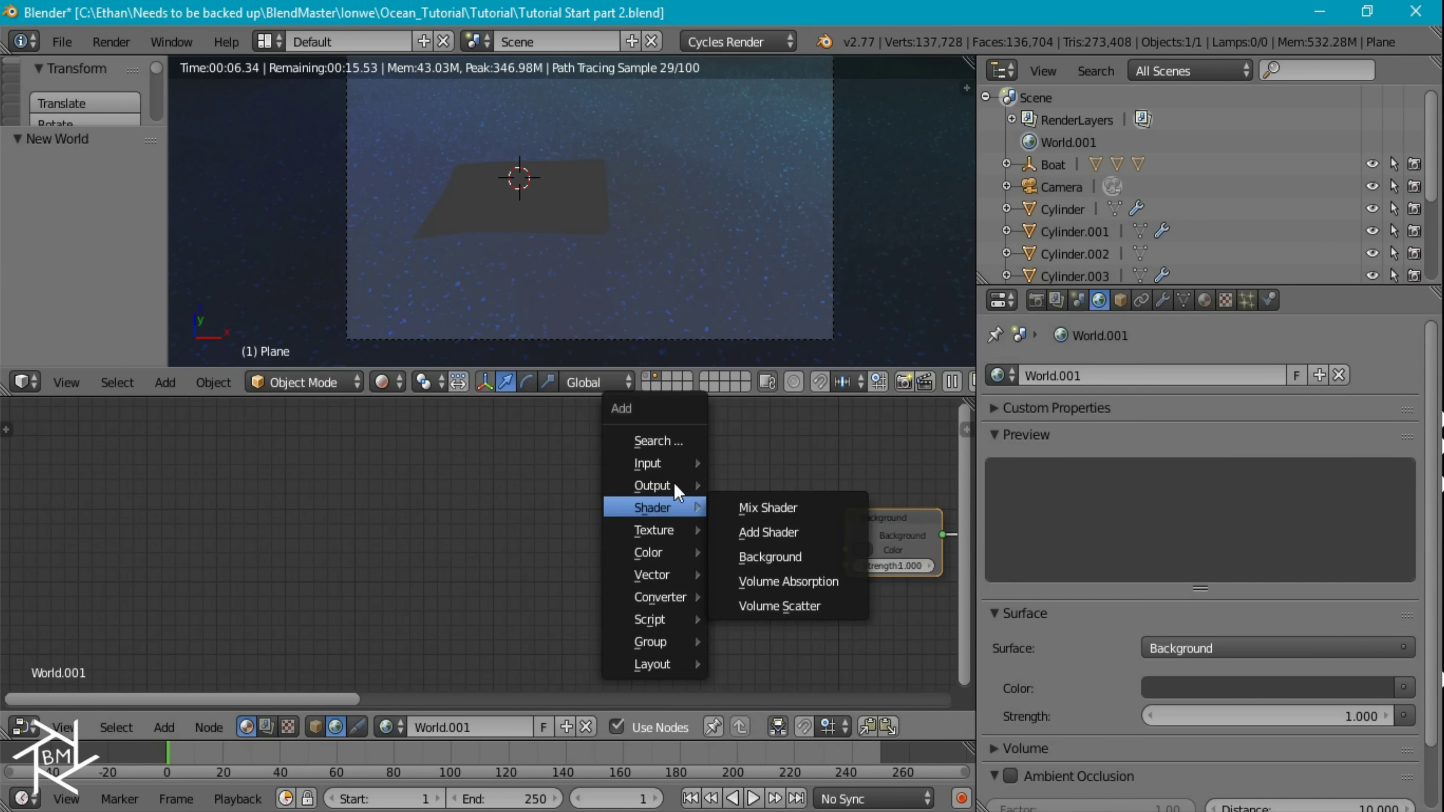
mouse_move(661, 467)
mouse_move(654, 529)
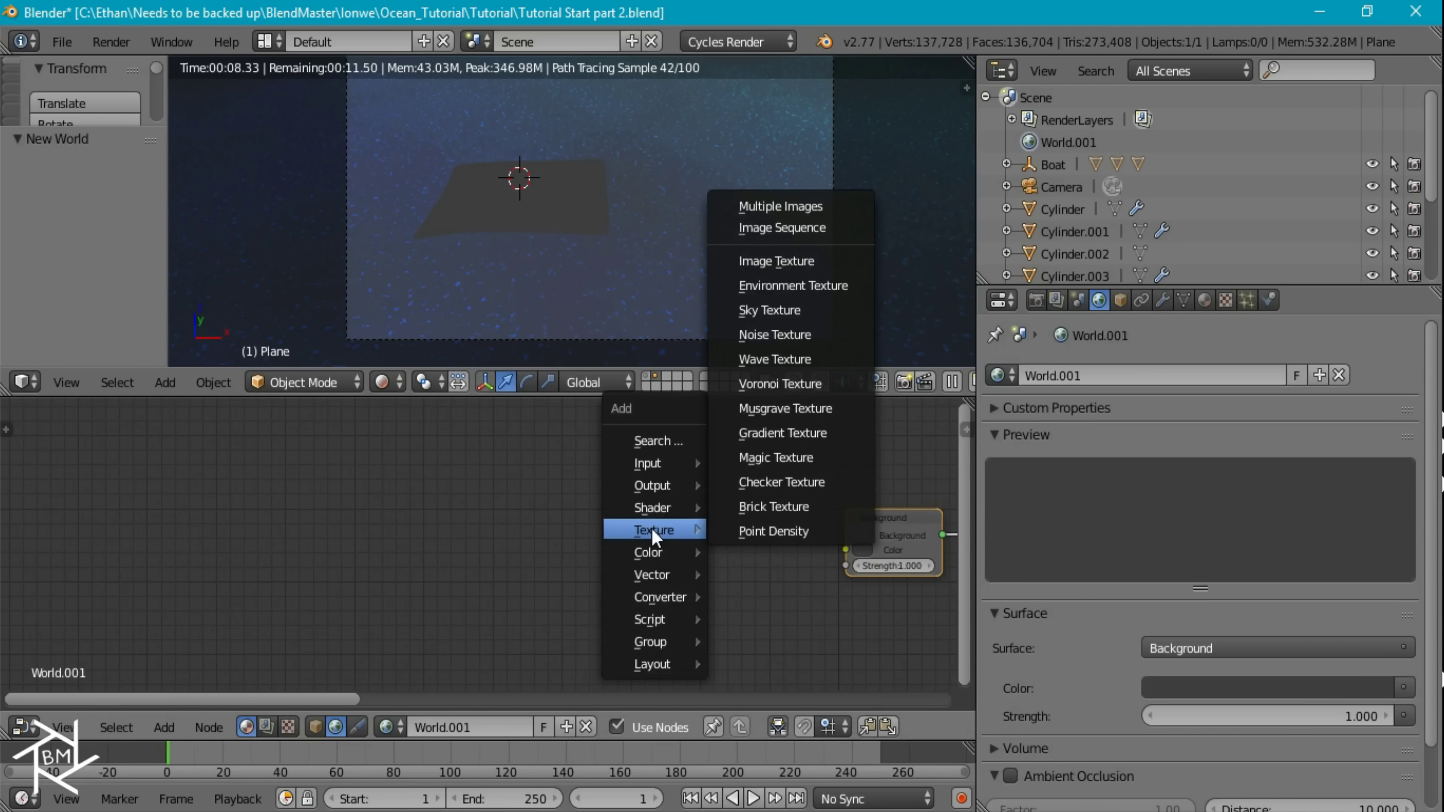
click(796, 285)
click(669, 490)
drag(758, 517, 846, 549)
Attach Texture Coordinate and Mapping nodes to the Environment Texture and load preller_drive_1k.hdr into it.
key(ctrl+t)
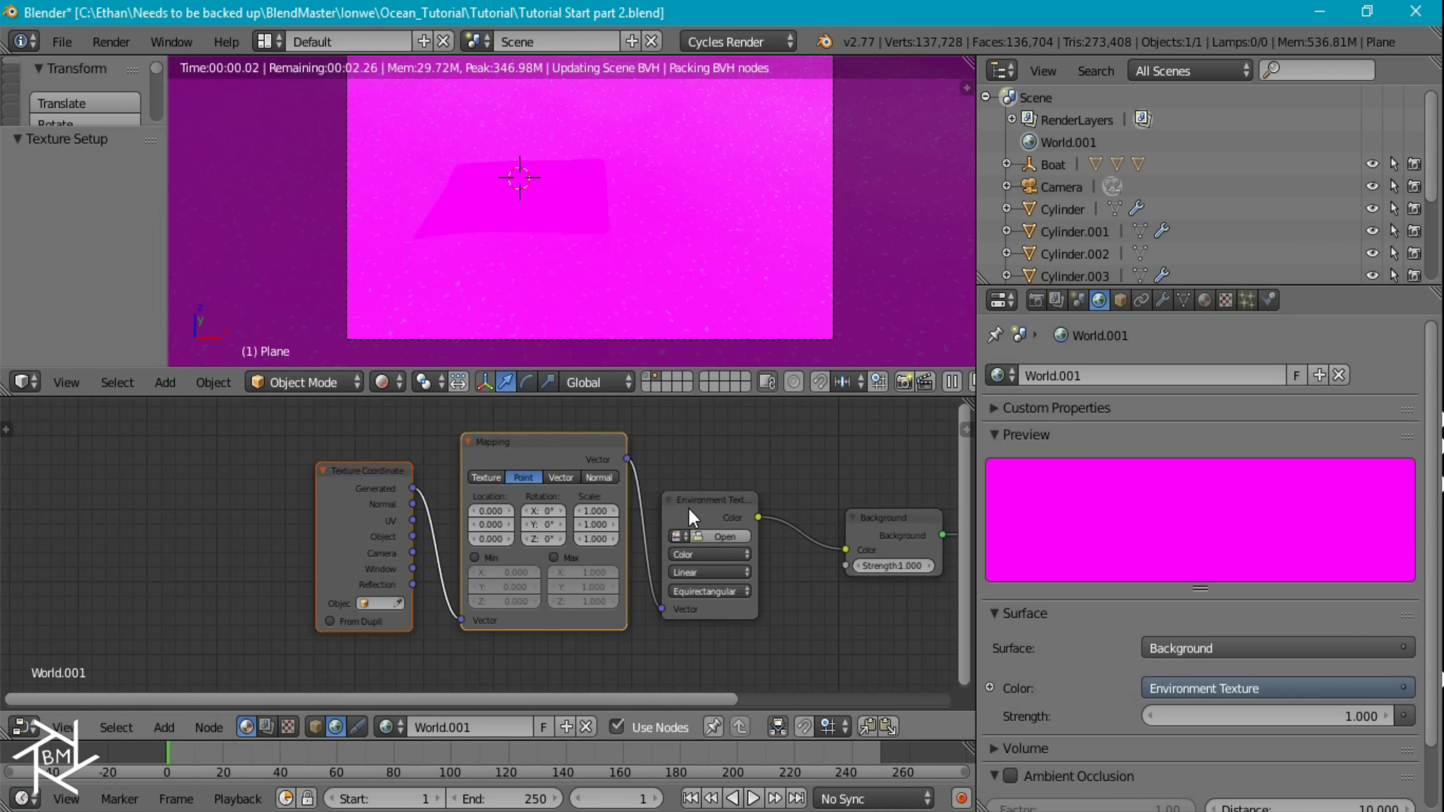
middle_drag(465, 518, 558, 542)
scroll(506, 562, up, 3)
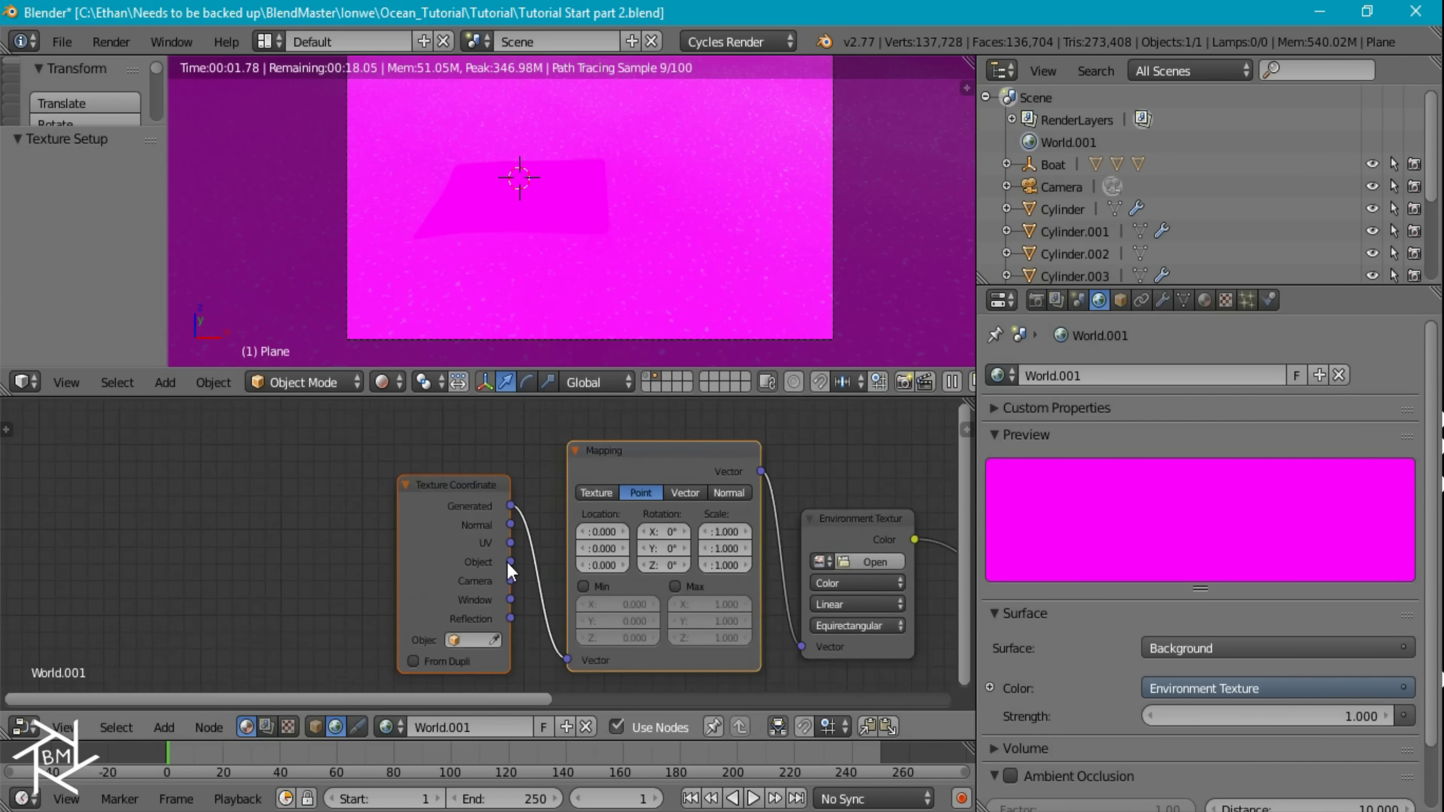
middle_drag(687, 536, 486, 523)
click(683, 548)
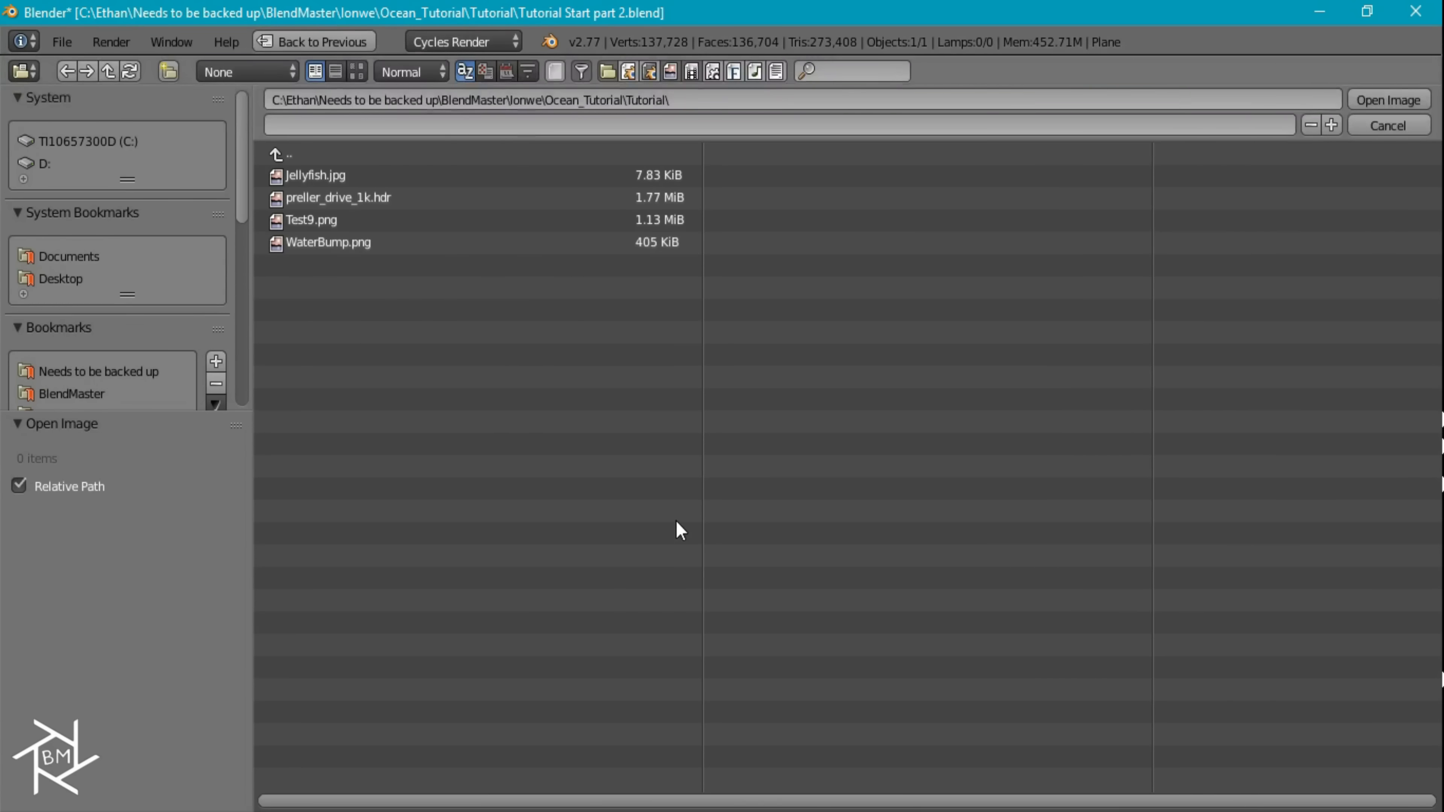
click(328, 199)
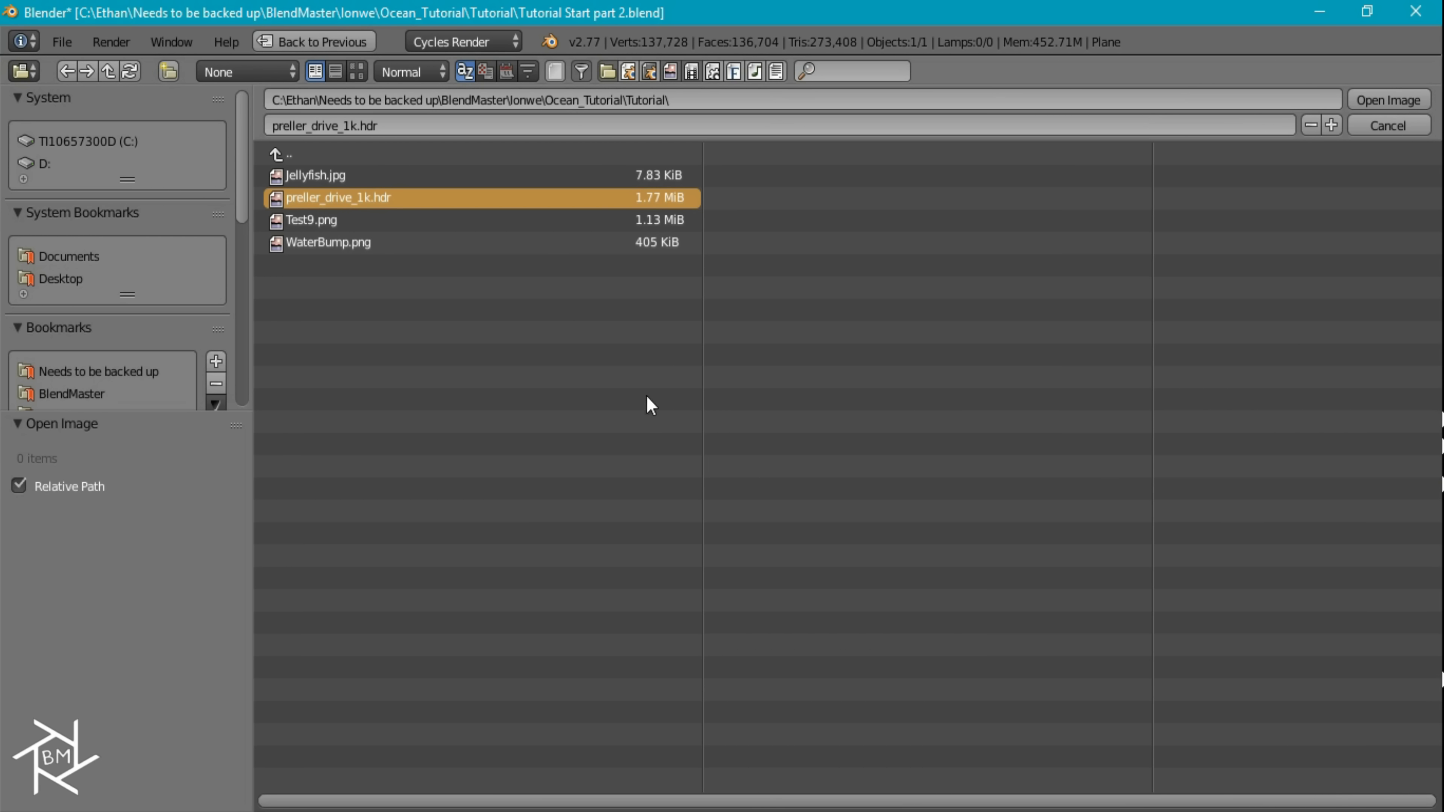
key(Return)
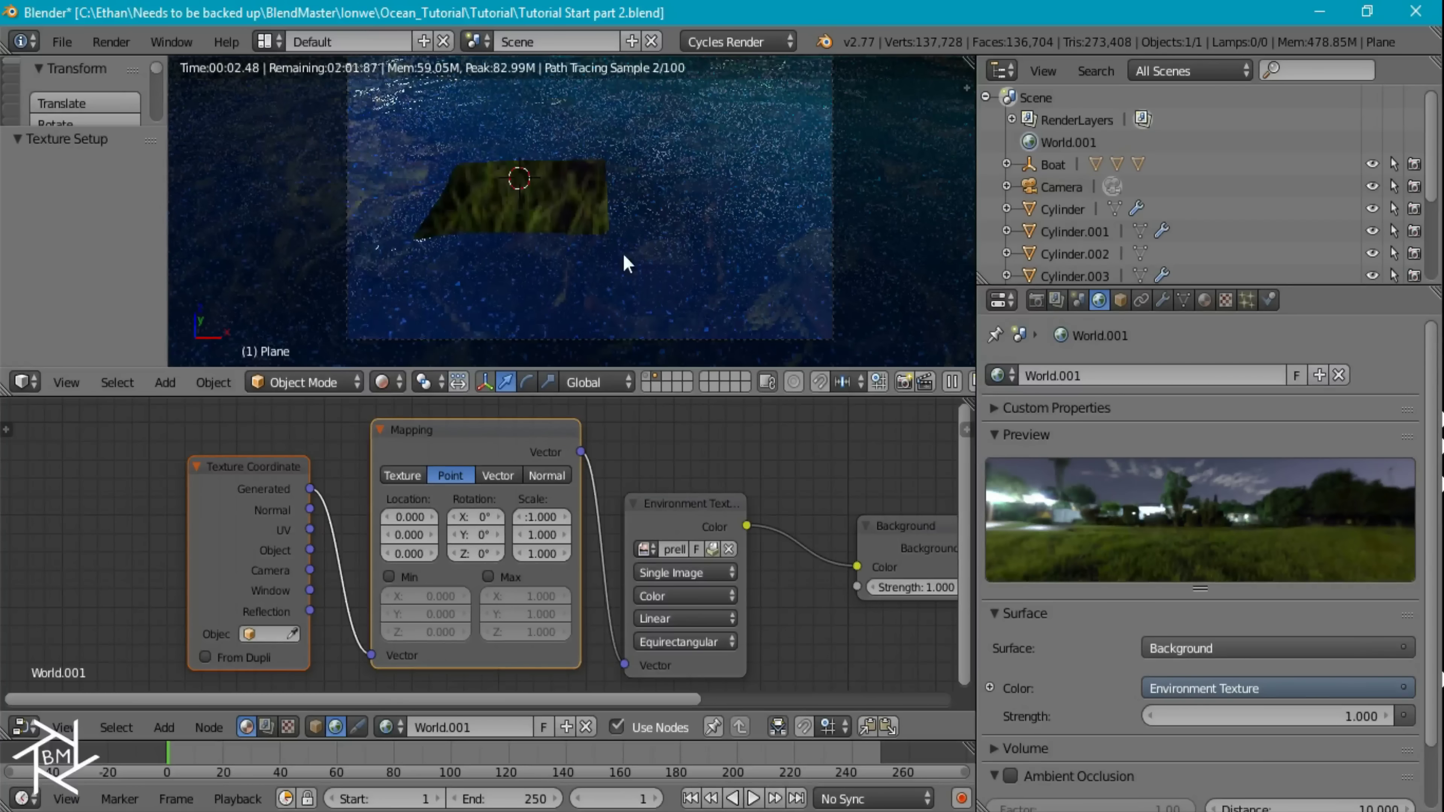
Set the environment Mapping node's Z rotation to 110° so the street lamps face the camera across the water.
scroll(683, 253, down, 2)
middle_drag(695, 250, 591, 165)
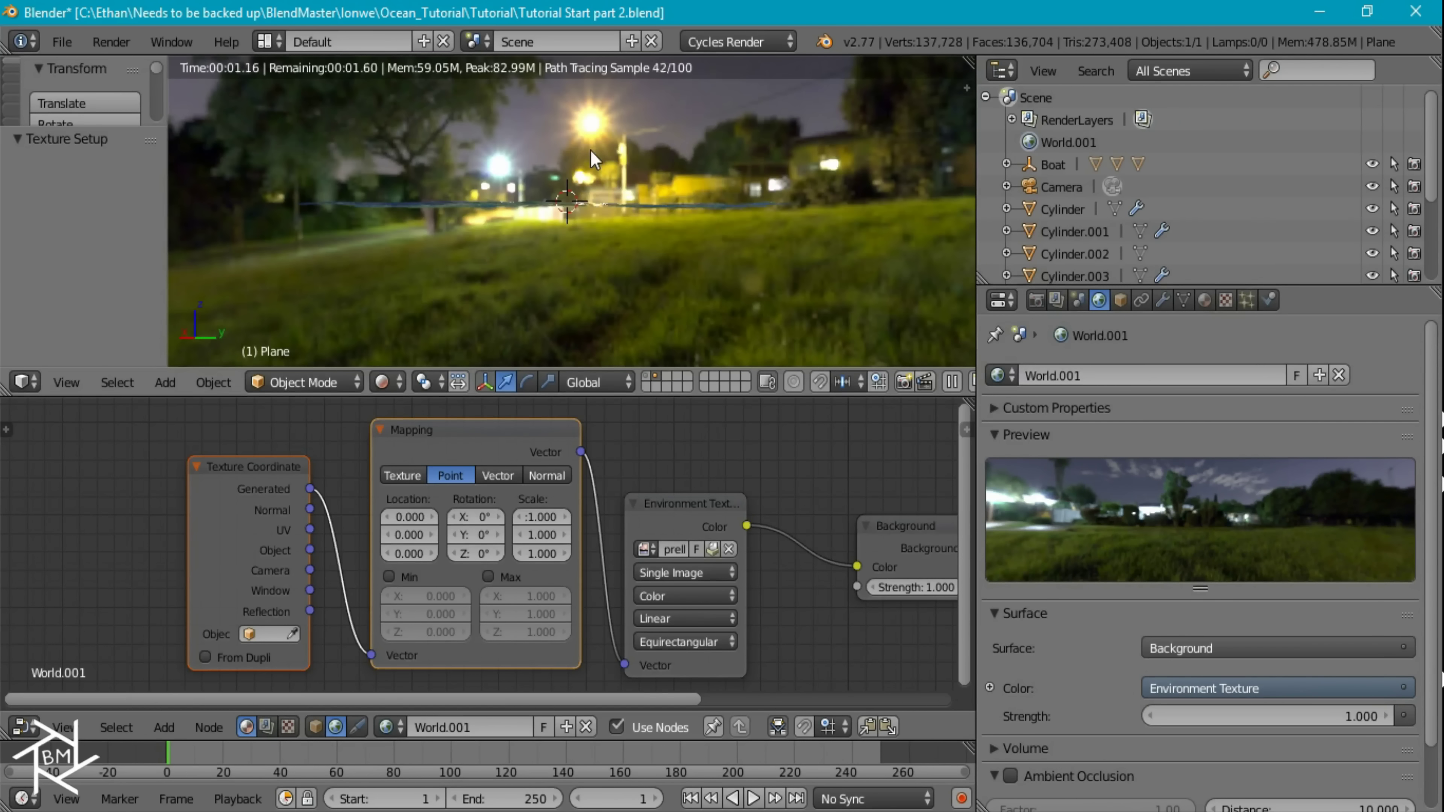
key(KP_0)
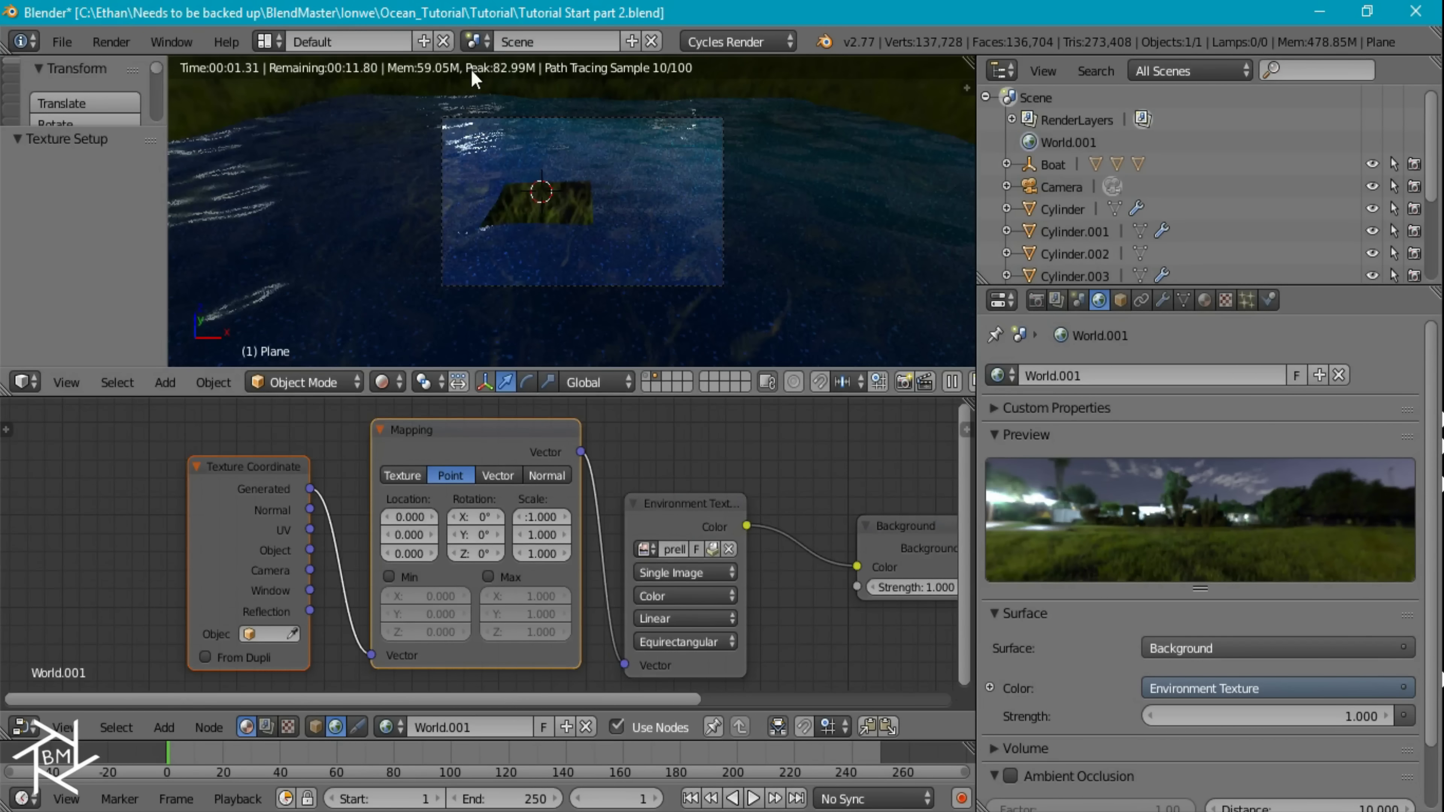
middle_drag(692, 227, 730, 227)
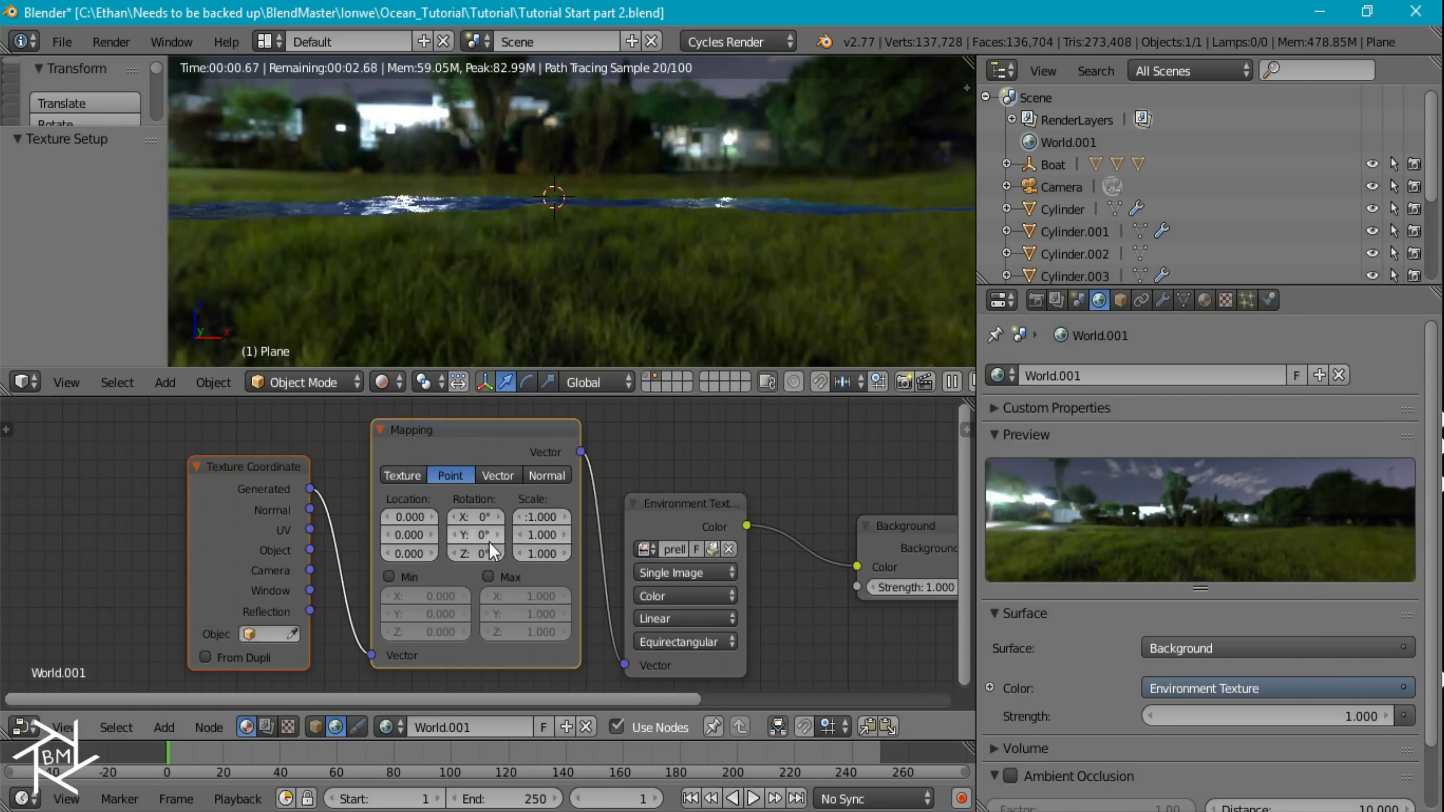
drag(476, 554, 593, 554)
click(475, 554)
text(110)
key(Return)
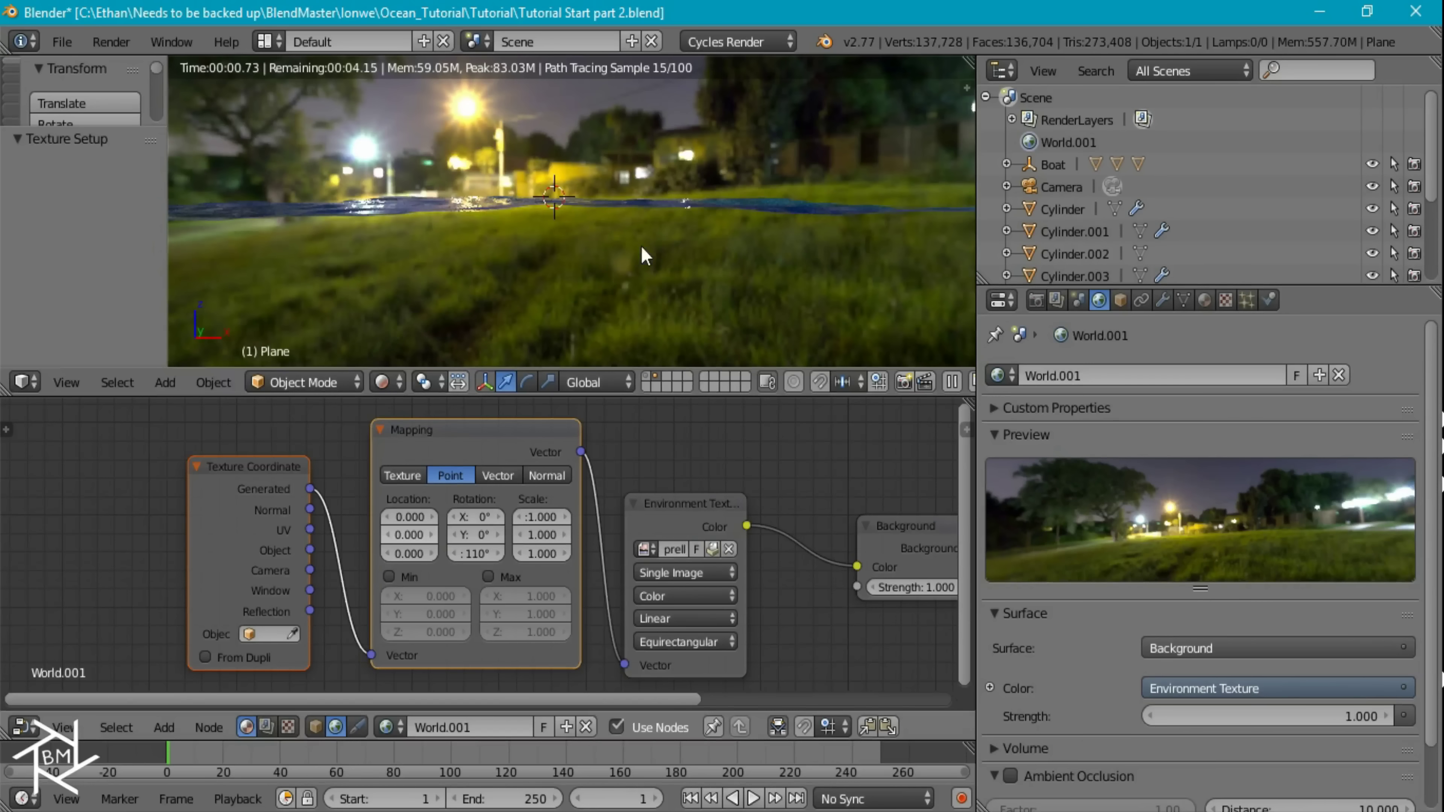
key(KP_0)
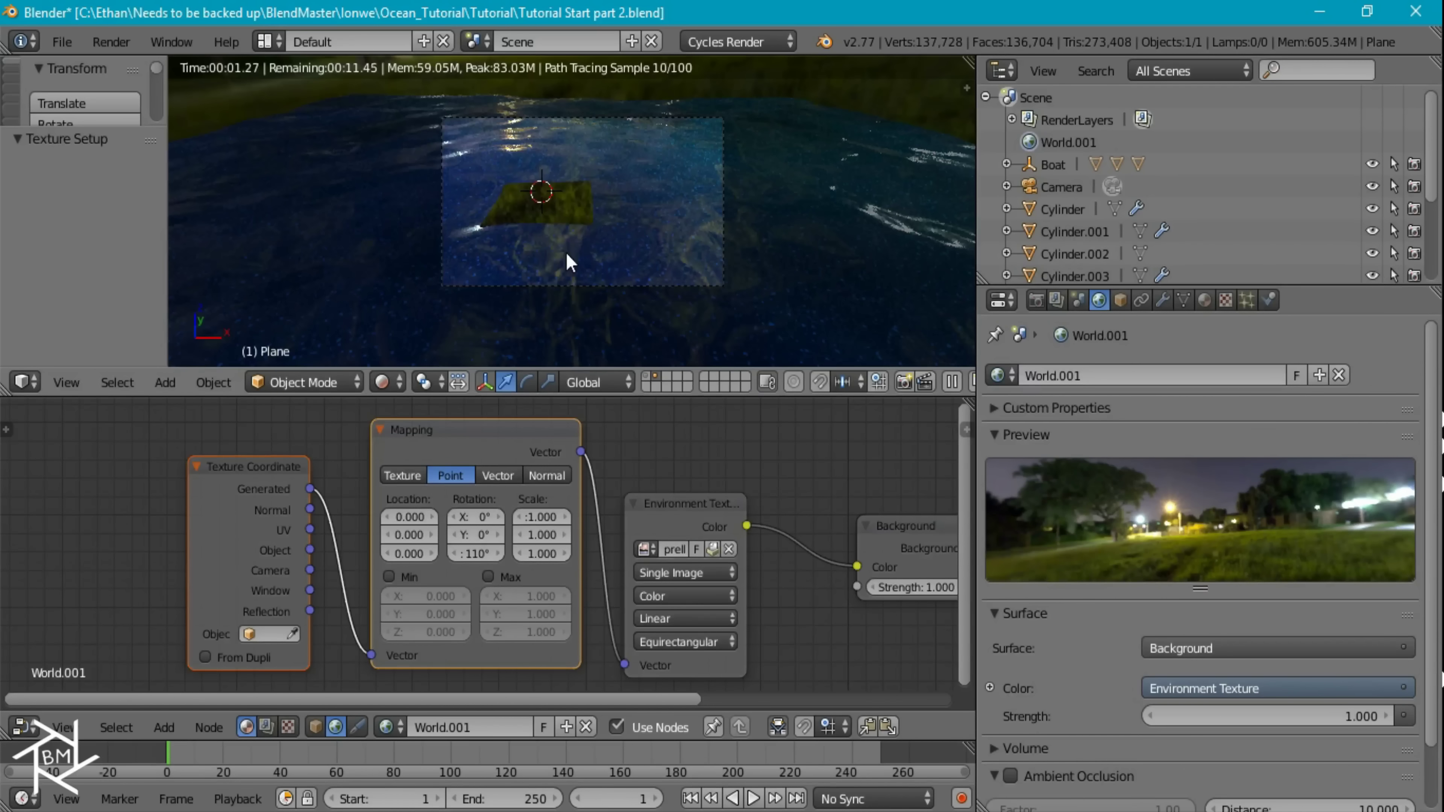
scroll(685, 216, up, 2)
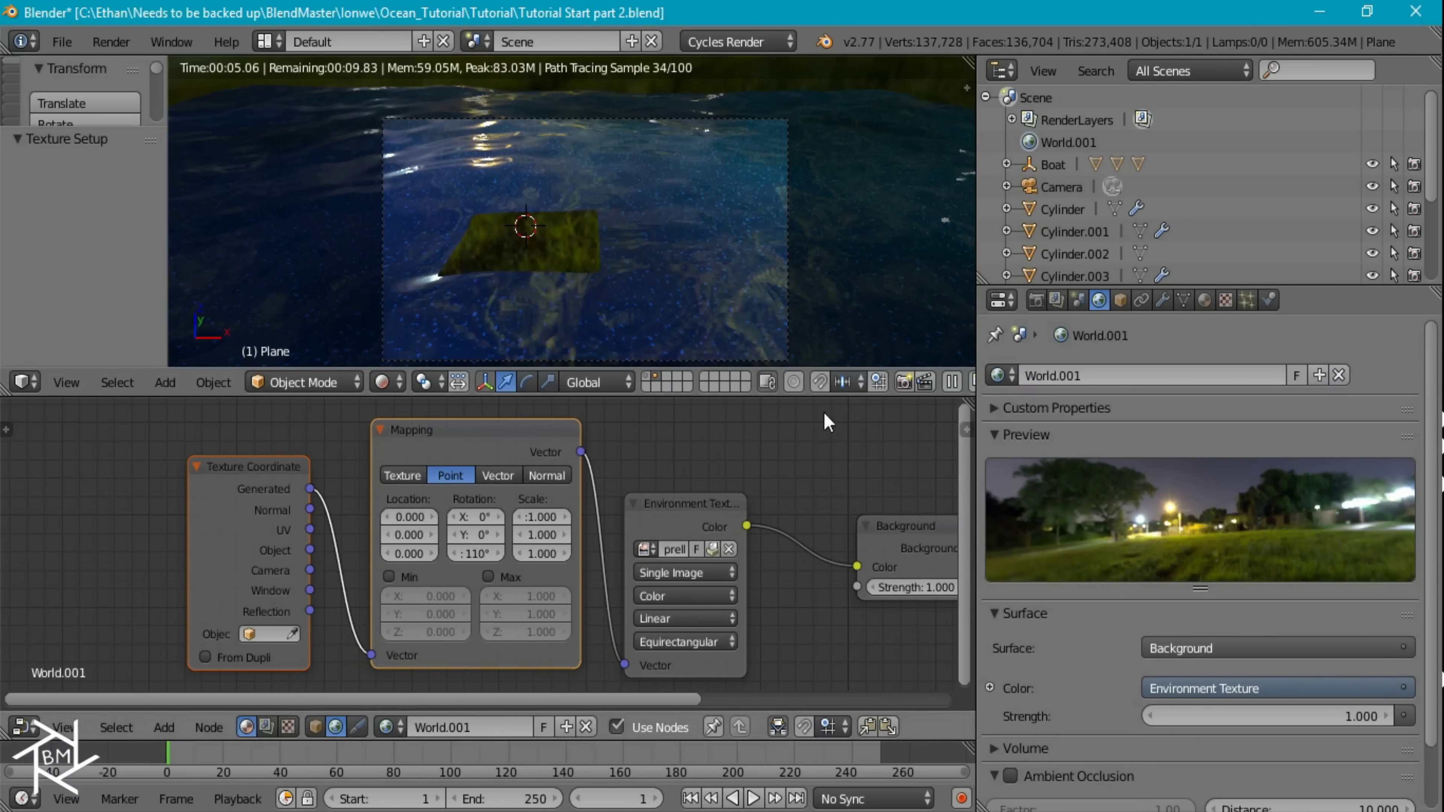
Return to the Ocean material's nodes and move the Material Output farther away from the Mix Shader.
click(317, 728)
scroll(579, 483, down, 5)
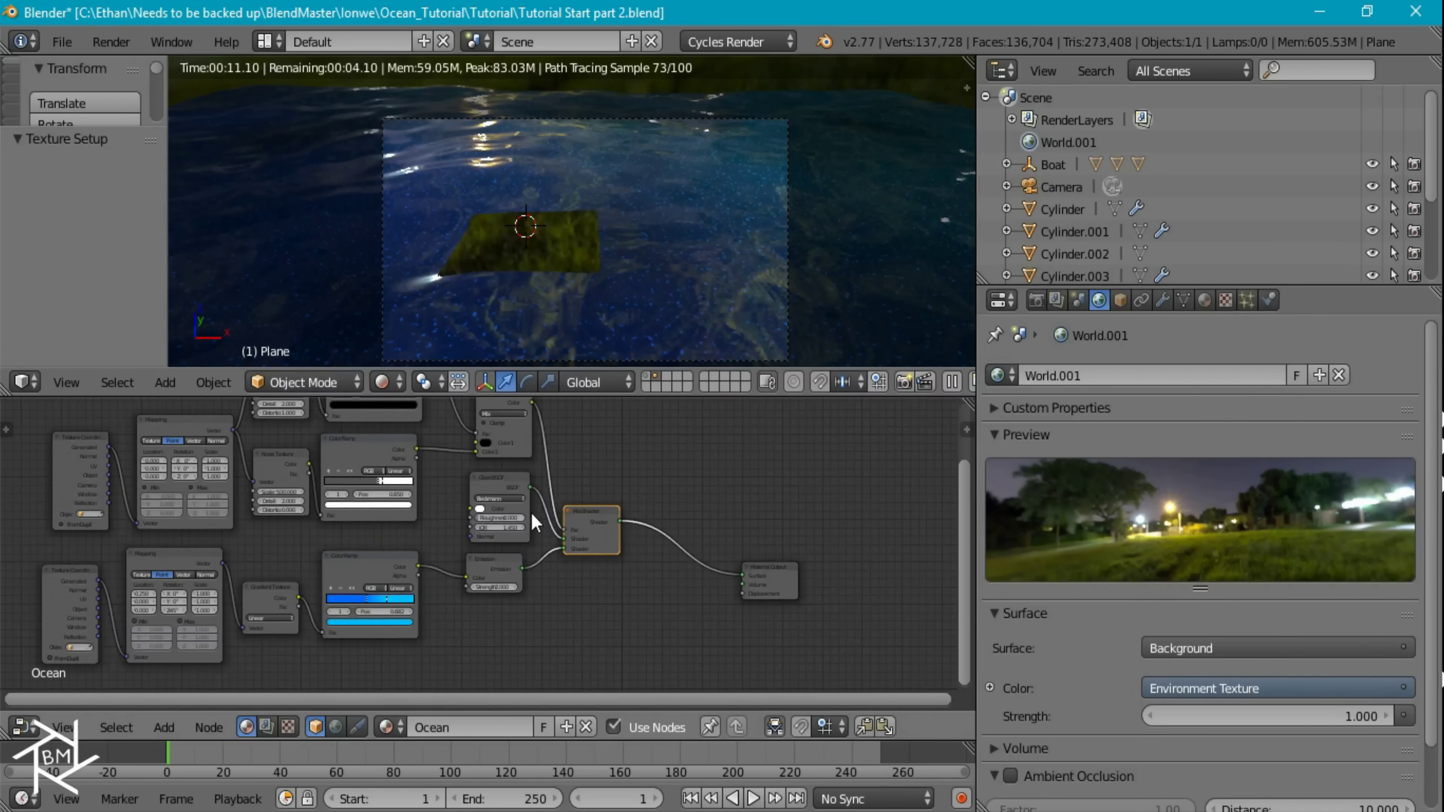
scroll(530, 512, up, 3)
click(762, 589)
key(g)
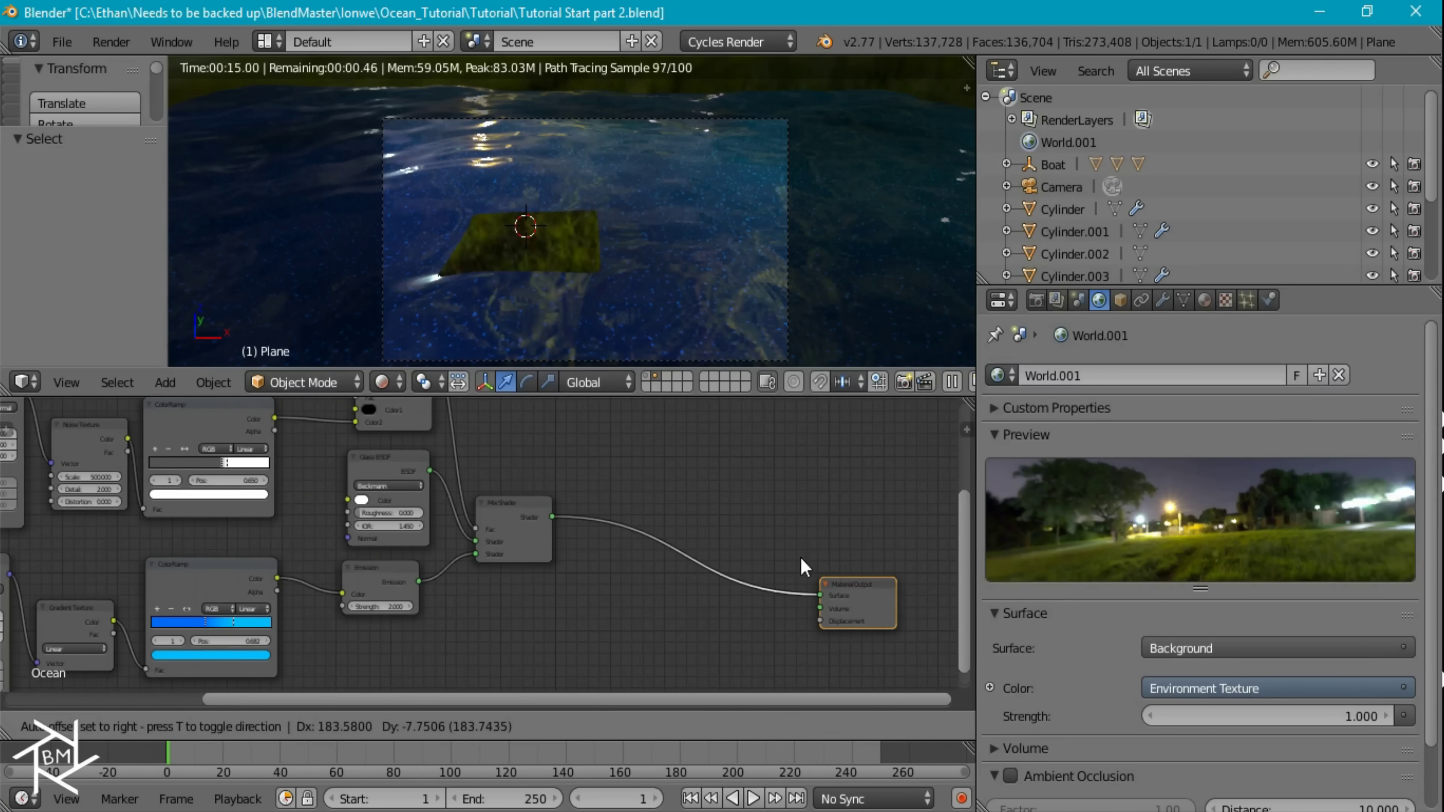
click(804, 566)
Duplicate the Mix Shader and insert the copy between the original Mix Shader and the Material Output.
scroll(569, 540, up, 2)
click(504, 518)
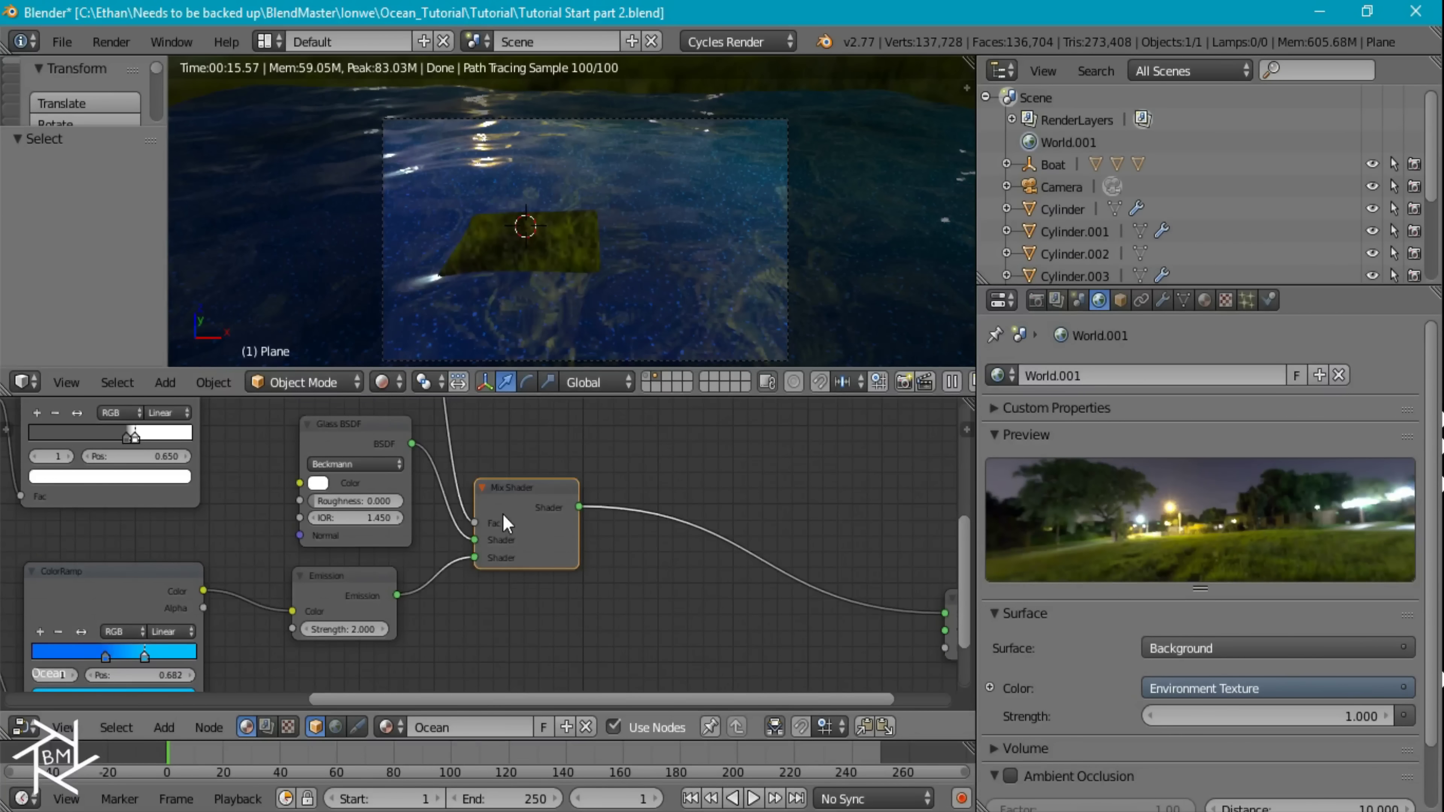
key(shift+d)
click(685, 534)
middle_drag(618, 490, 662, 437)
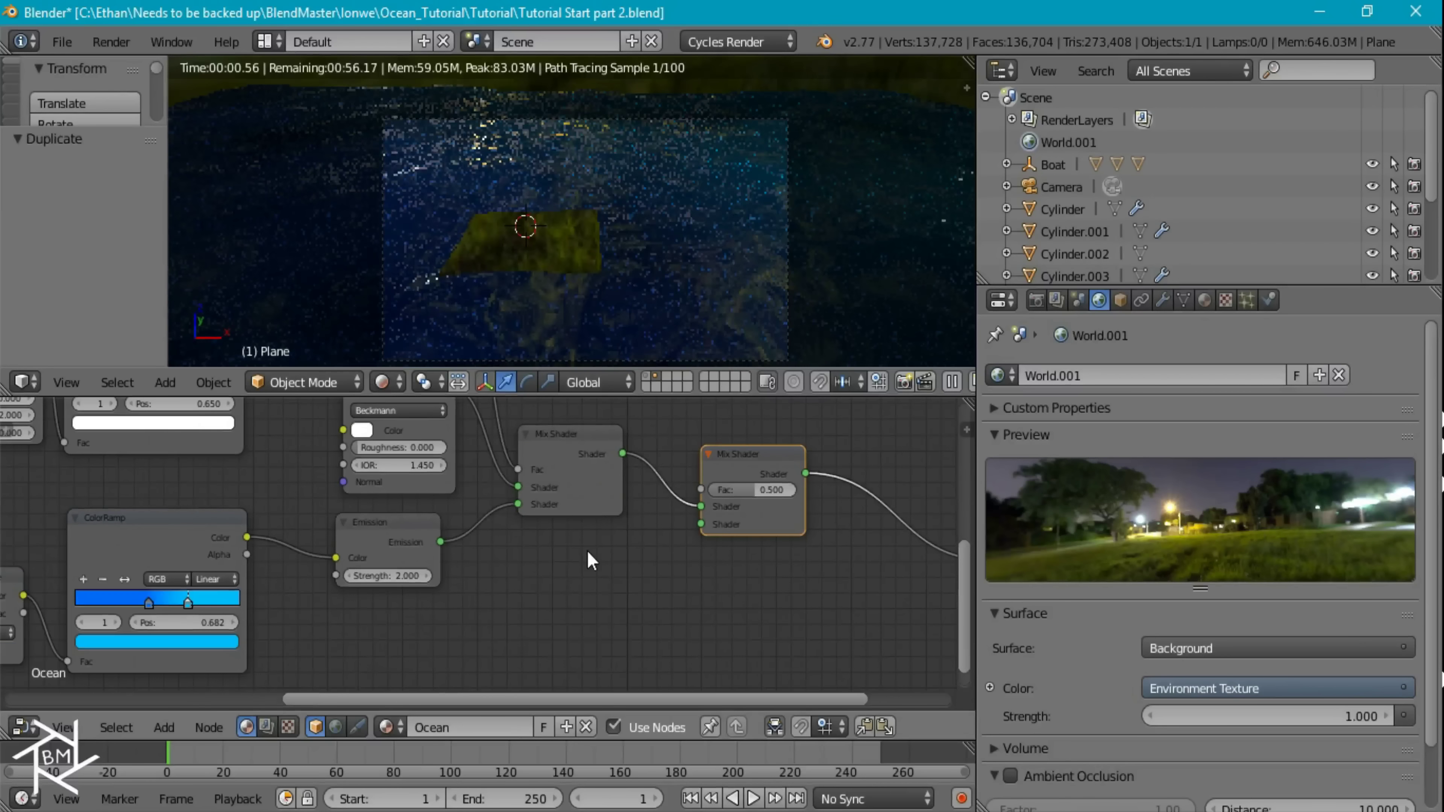
Add a Glossy BSDF with roughness 0 and connect it to the new Mix Shader's second shader input.
key(shift+a)
mouse_move(569, 529)
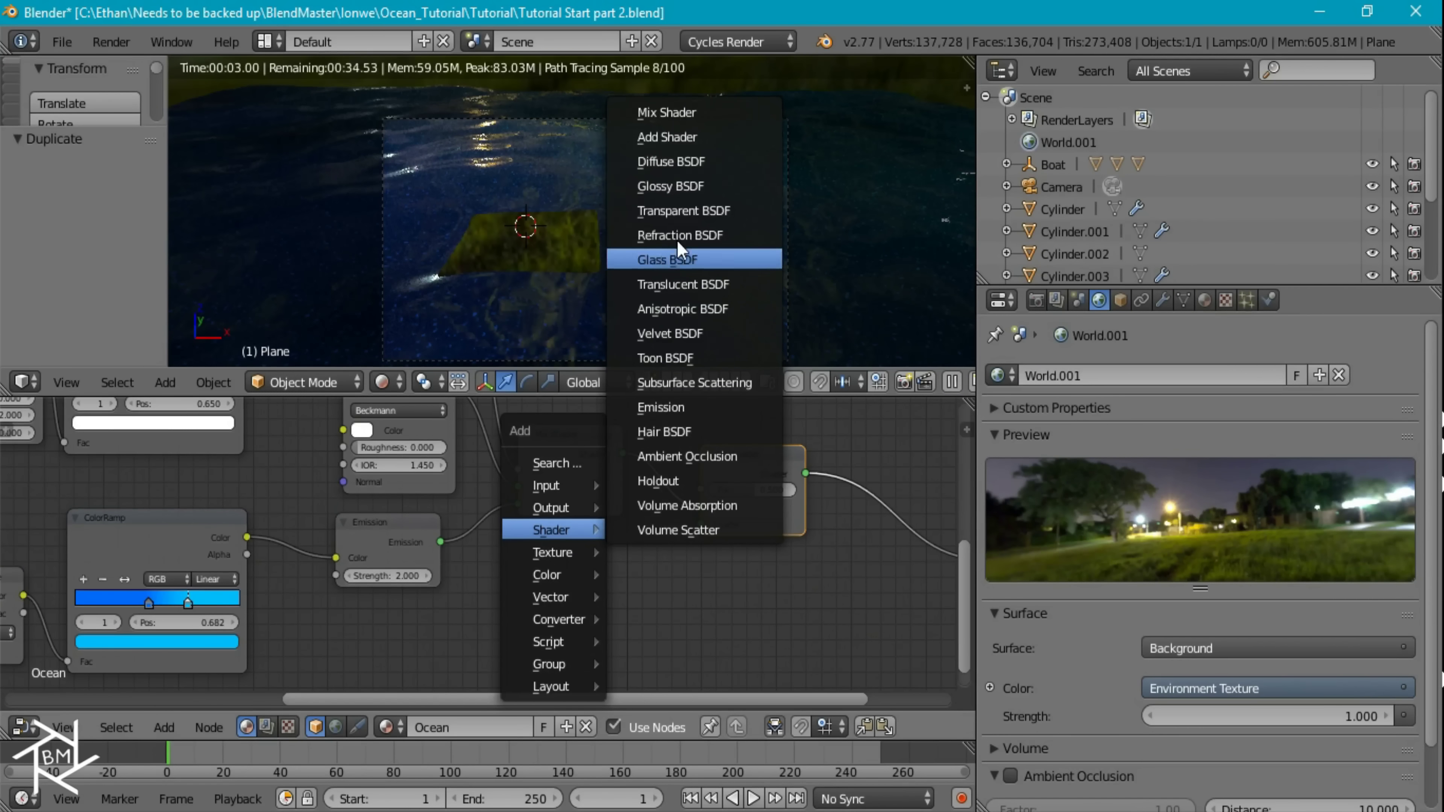
click(680, 187)
click(591, 543)
drag(640, 566, 705, 522)
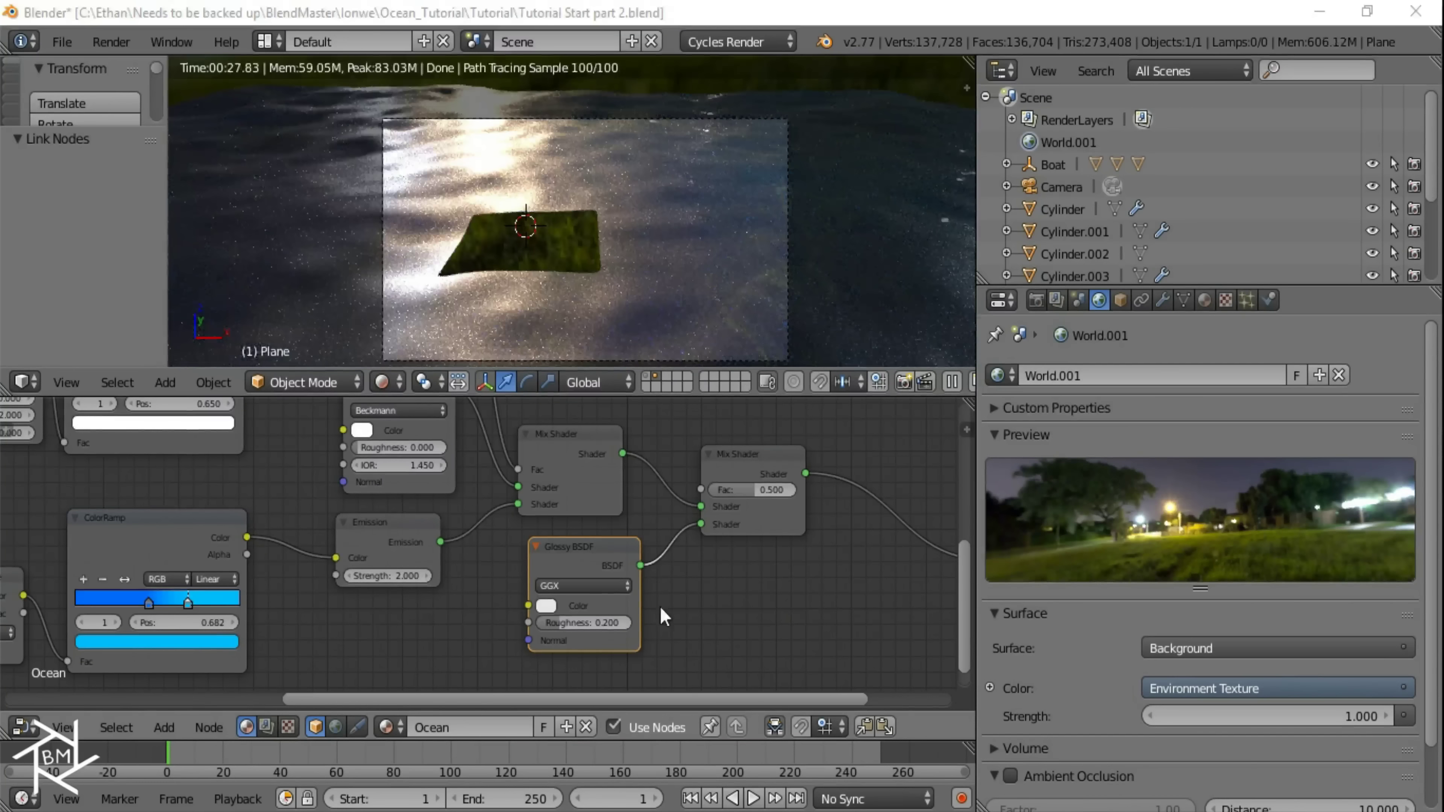
drag(578, 623, 544, 622)
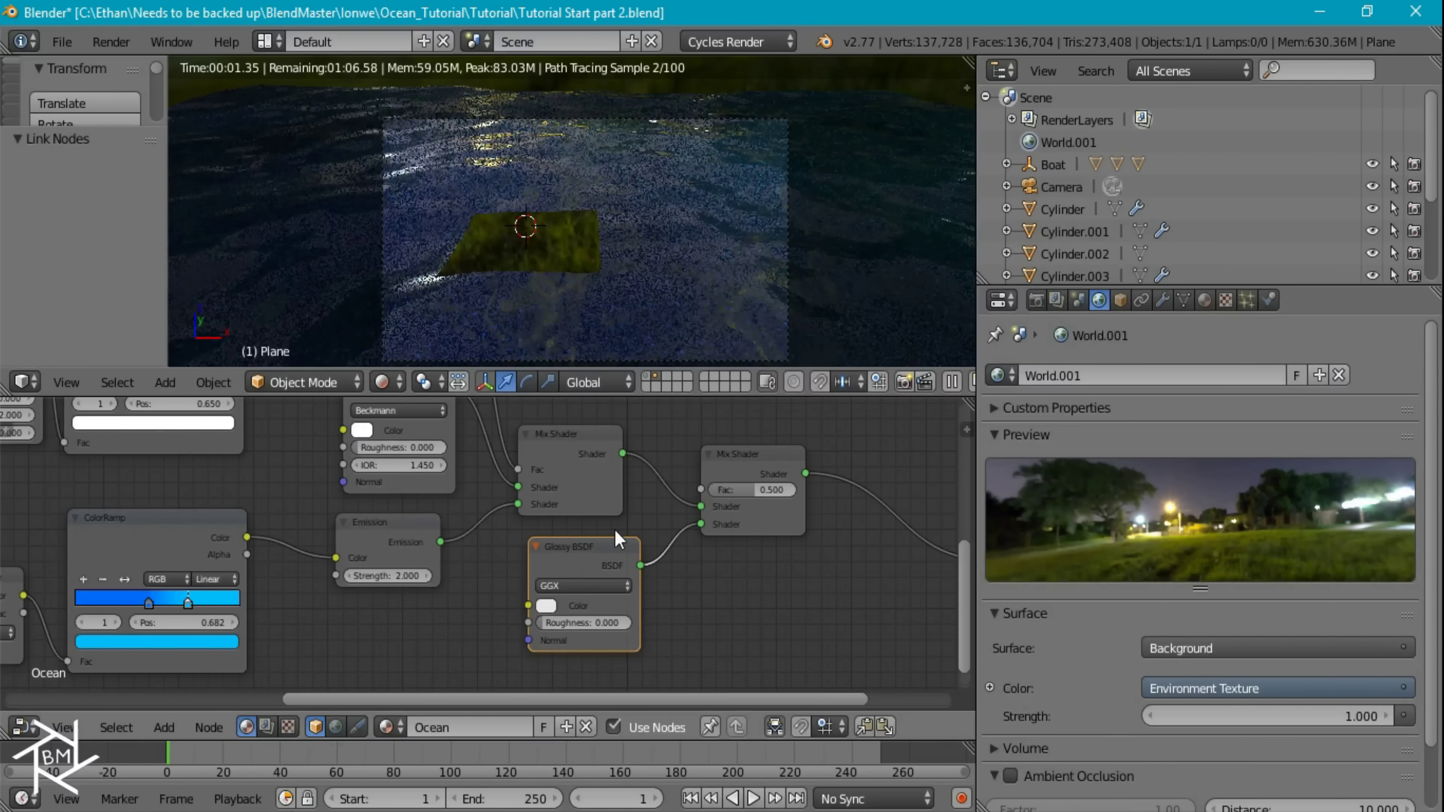
Add an Image Texture node below the blue gradient's ColorRamp in the Ocean material.
scroll(489, 573, down, 3)
middle_drag(517, 575, 597, 542)
scroll(520, 538, down, 4)
key(shift+a)
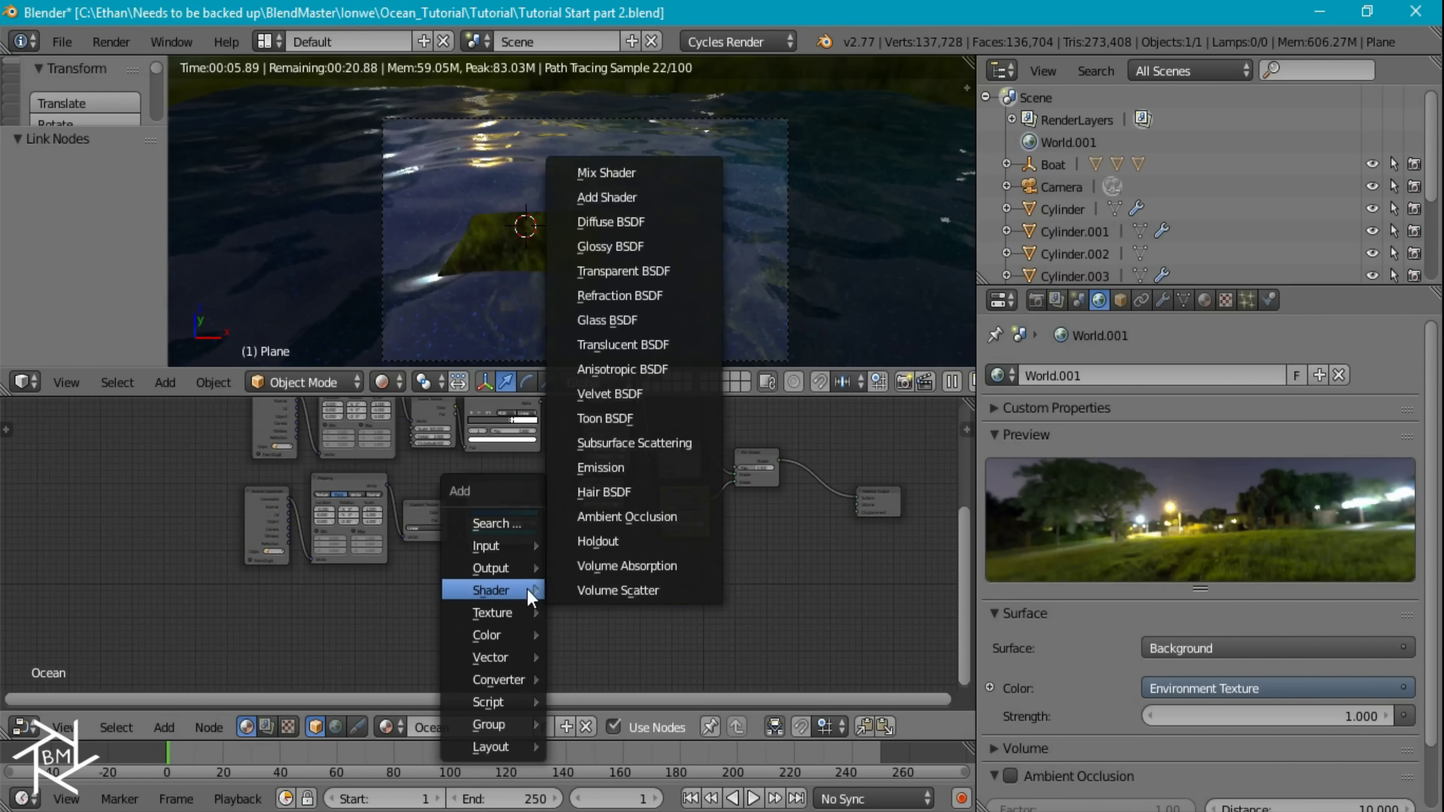
mouse_move(505, 577)
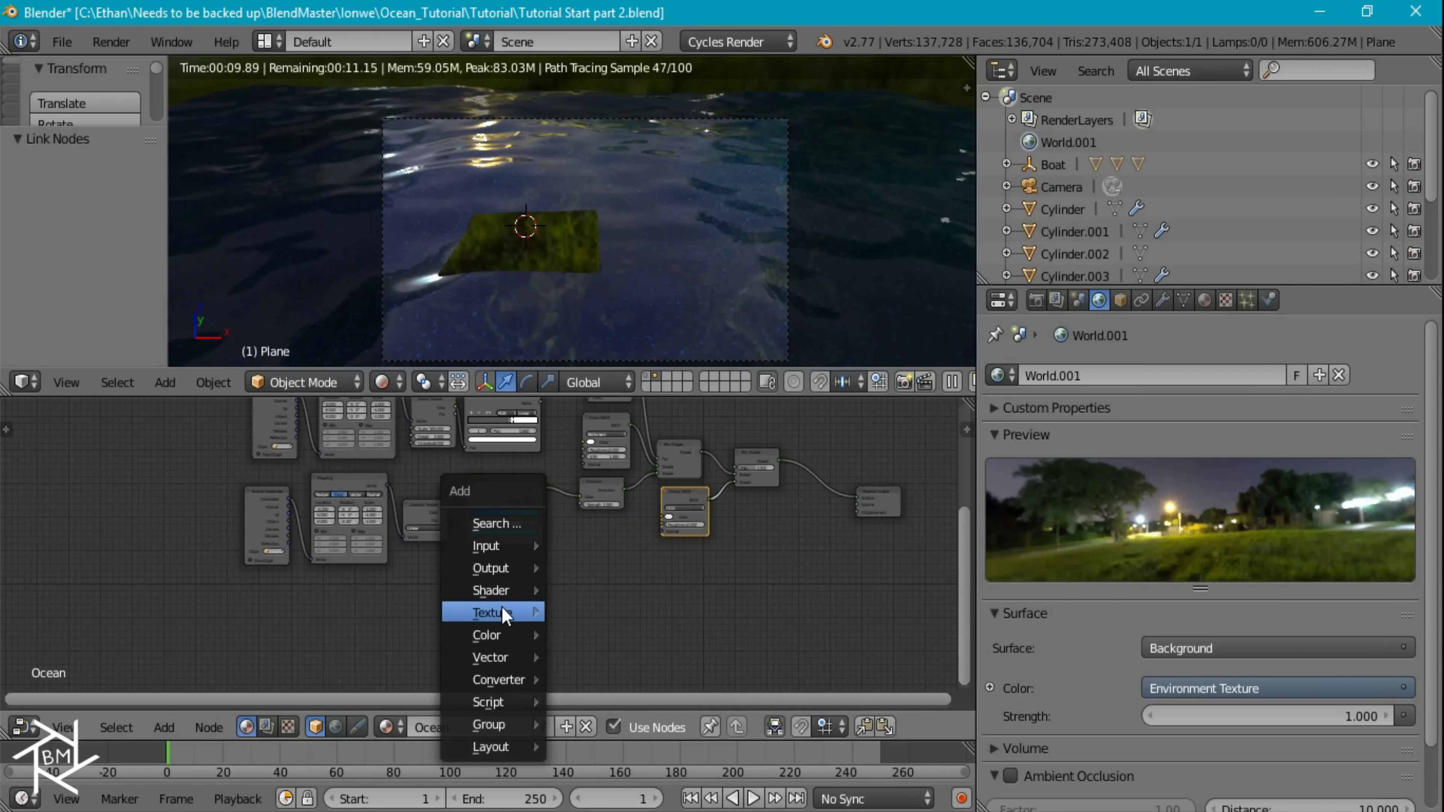
mouse_move(509, 610)
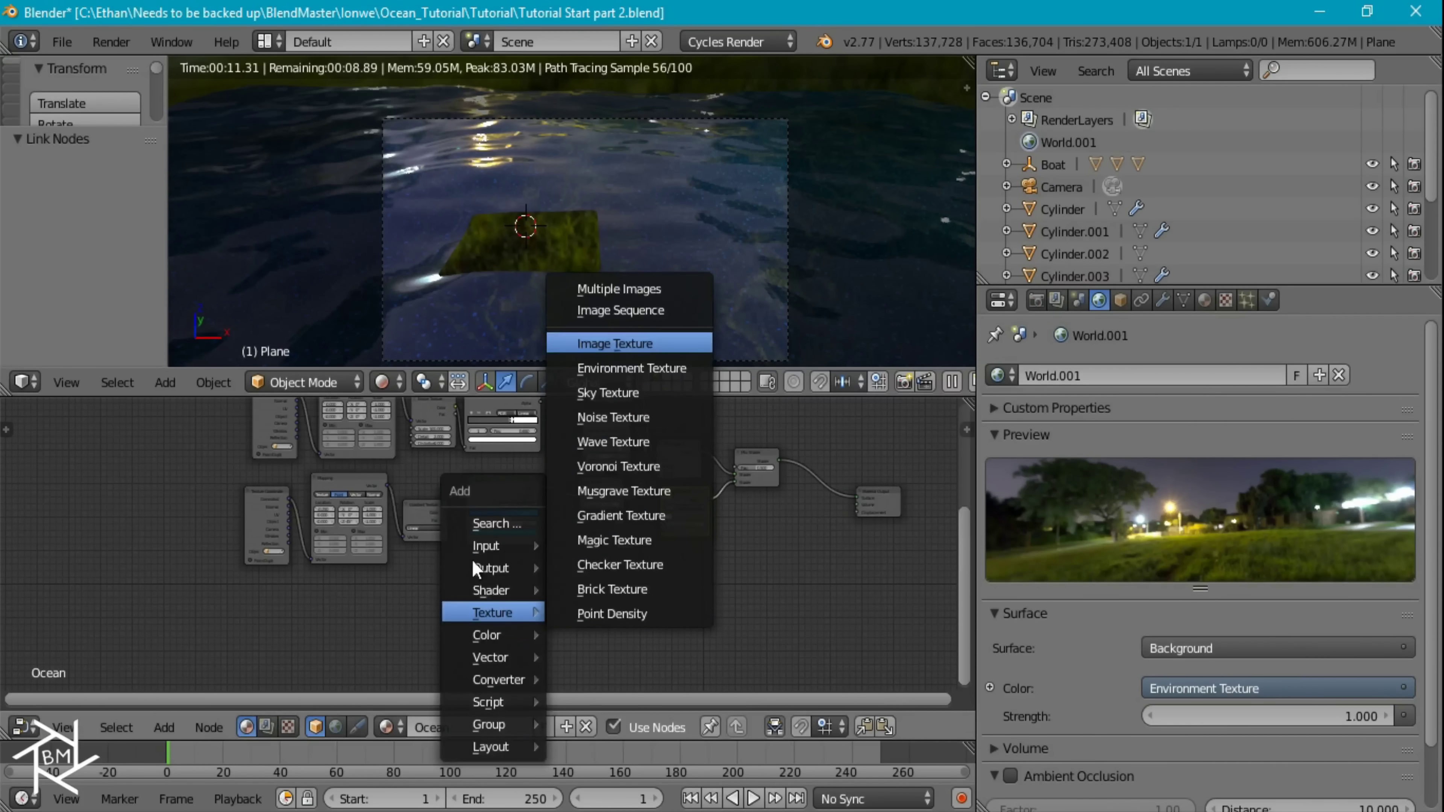
click(614, 344)
click(537, 642)
Load WaterBump.png into the new Image Texture node.
scroll(552, 633, up, 3)
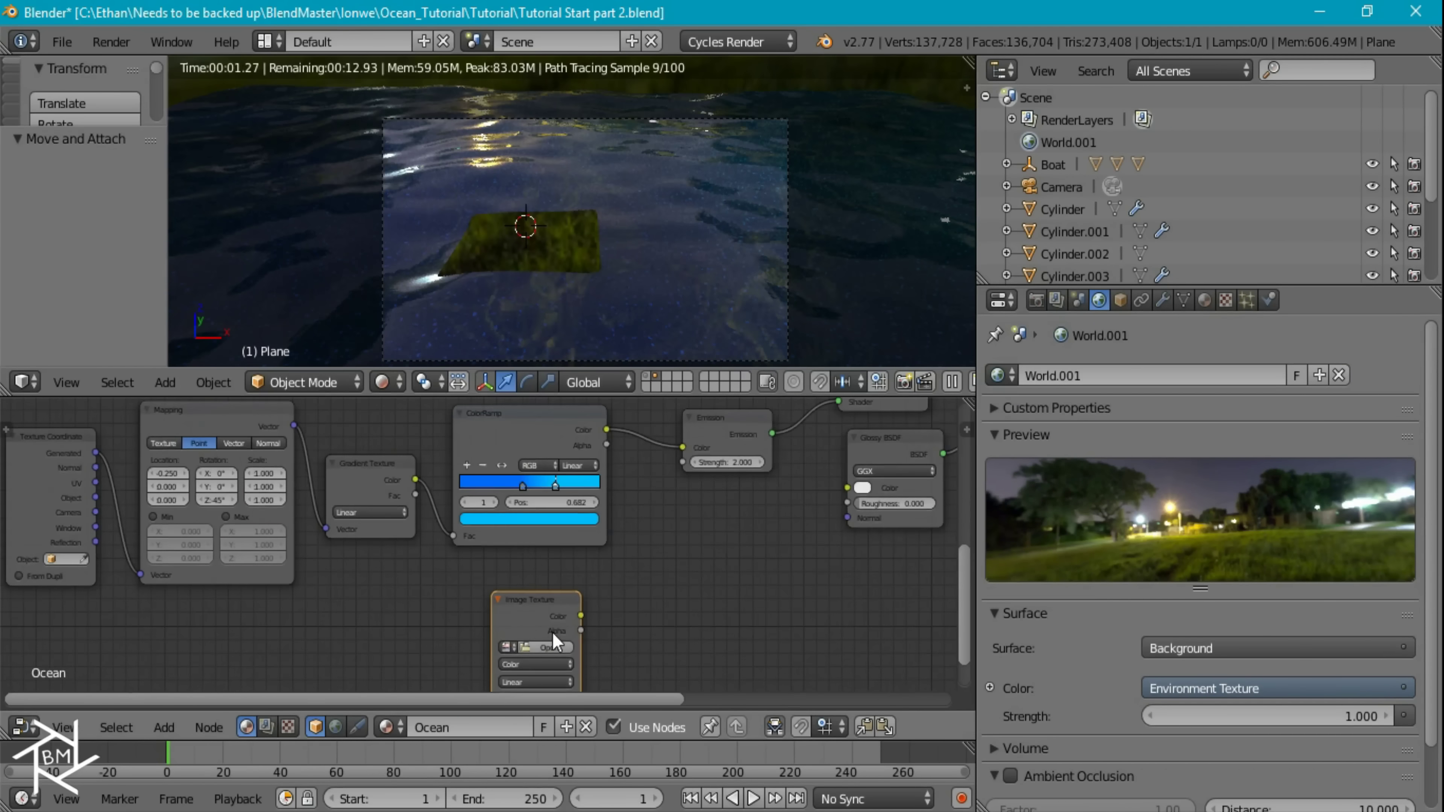
click(579, 598)
click(335, 243)
click(357, 71)
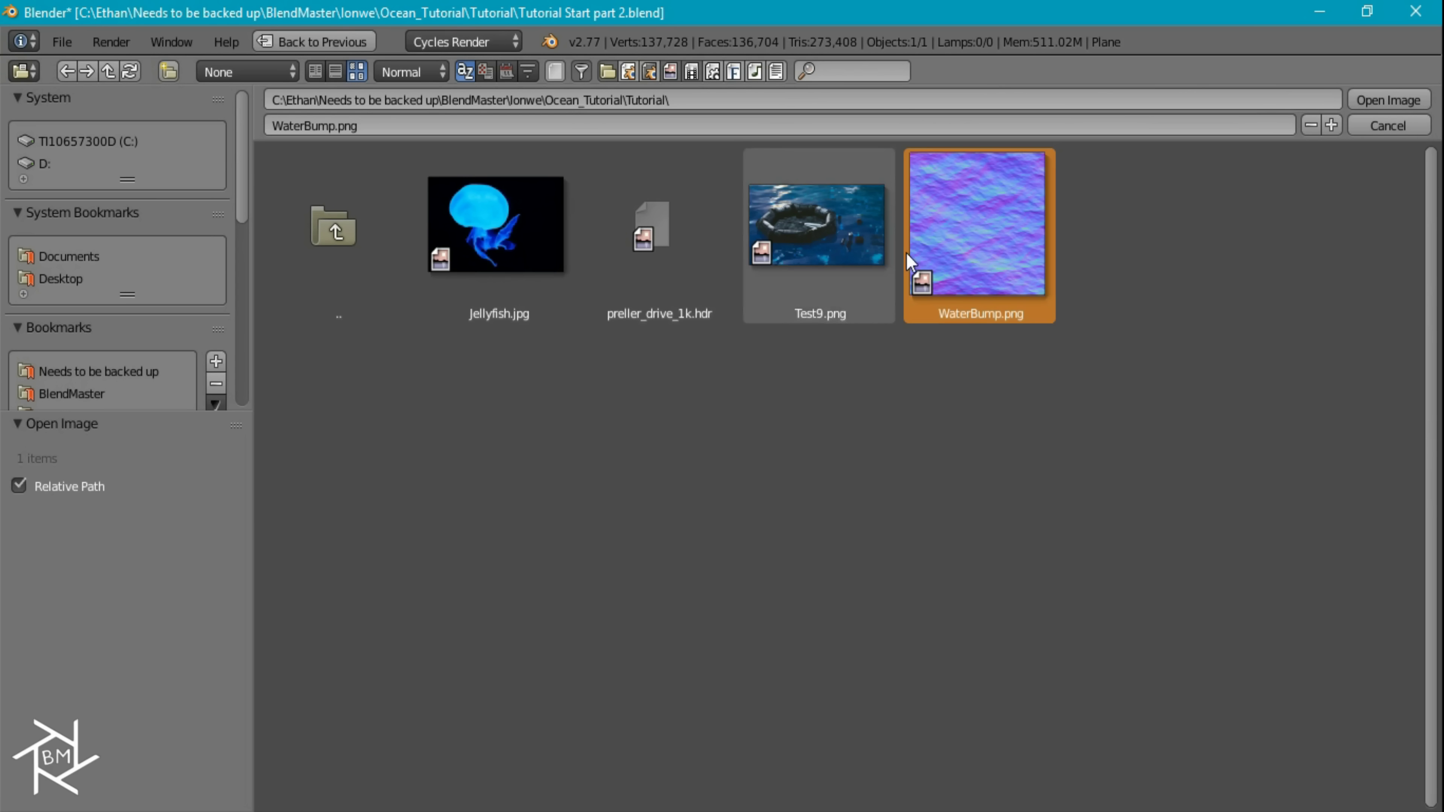
click(1402, 103)
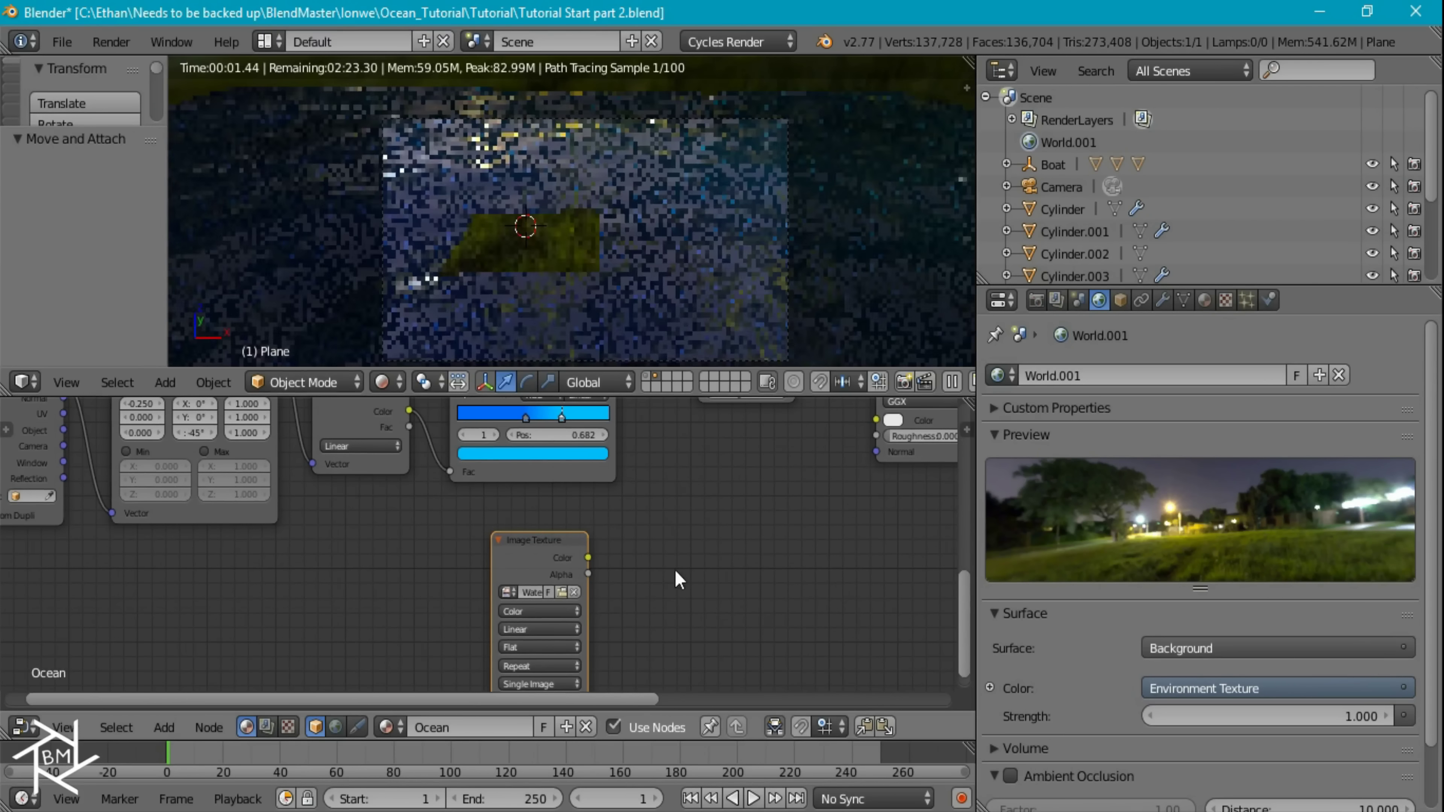
Add a Normal Map node beside the WaterBump.png Image Texture and connect the texture's color output to its color input.
middle_drag(639, 497, 510, 472)
key(shift+a)
mouse_move(521, 548)
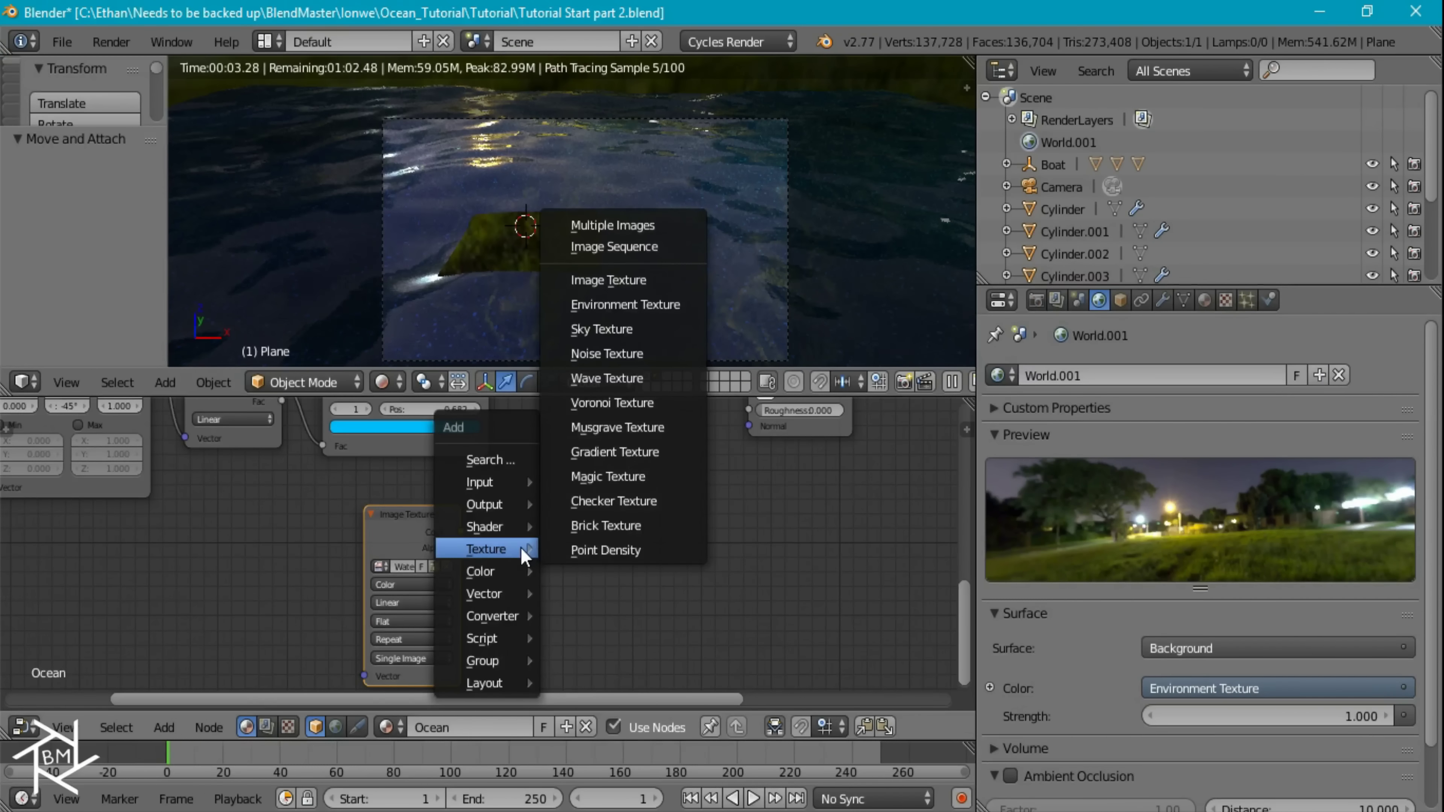
mouse_move(506, 591)
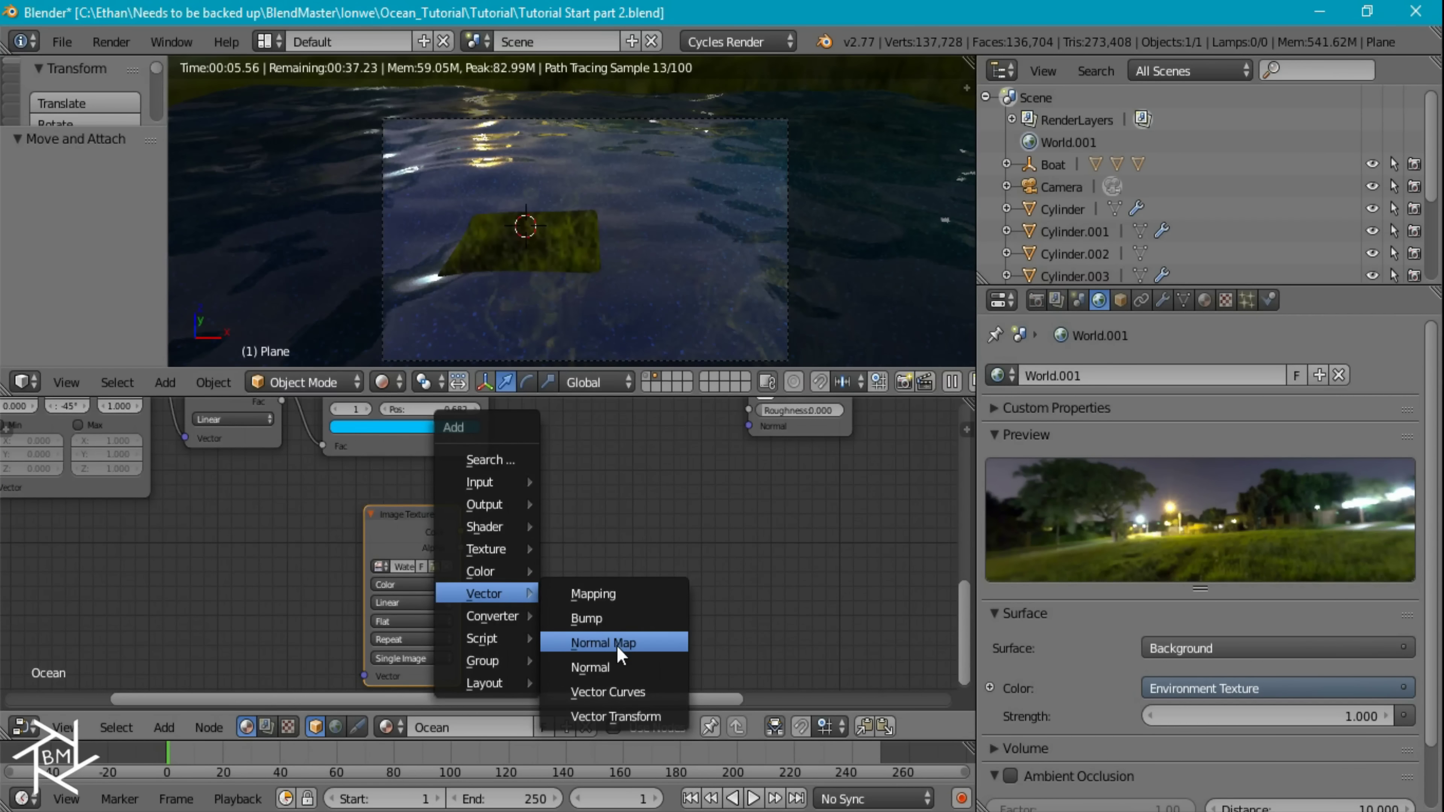
key(Return)
click(574, 541)
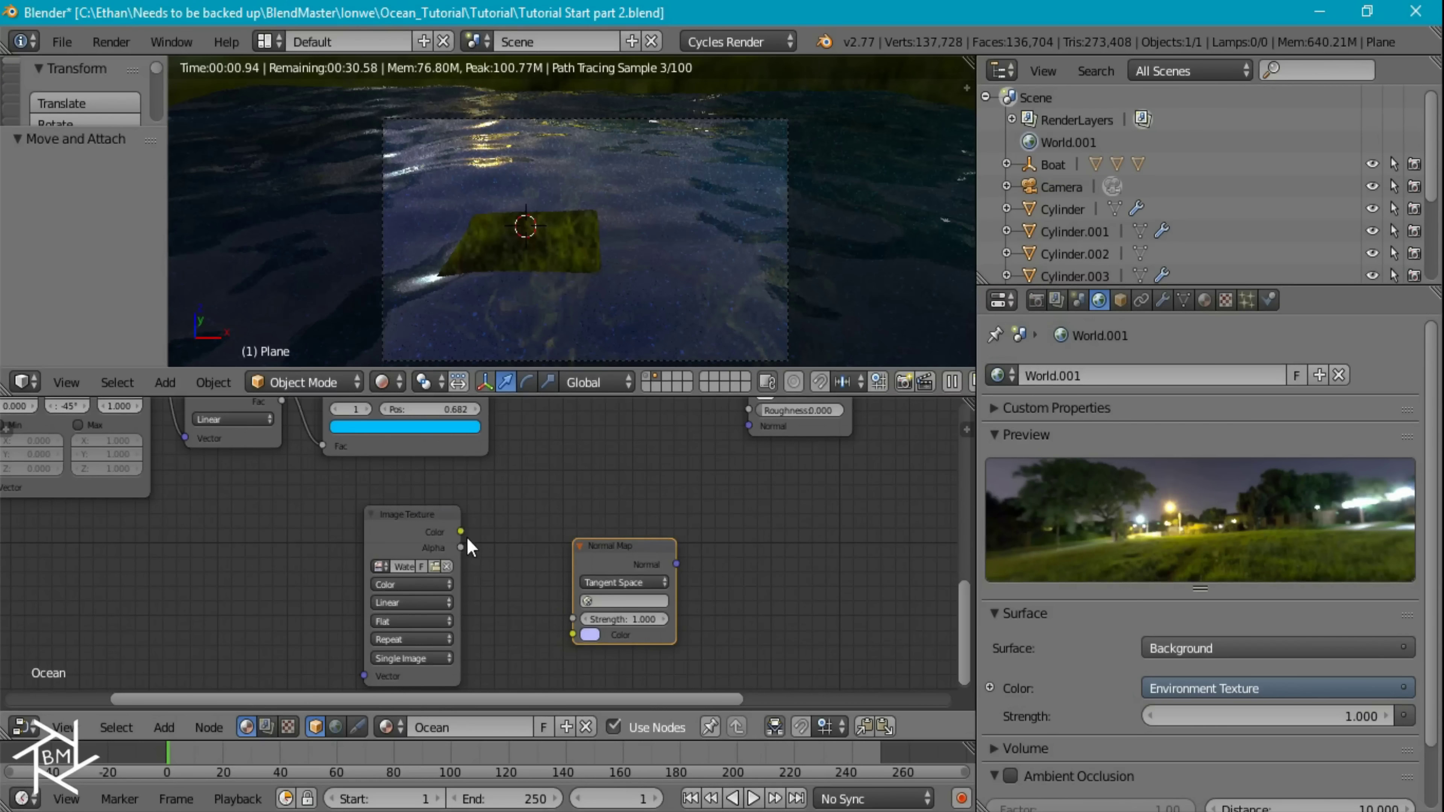
drag(460, 532, 574, 635)
Set the WaterBump.png texture's color space to Non-Color Data and give it connected Mapping and Texture Coordinate nodes.
middle_drag(418, 601, 501, 586)
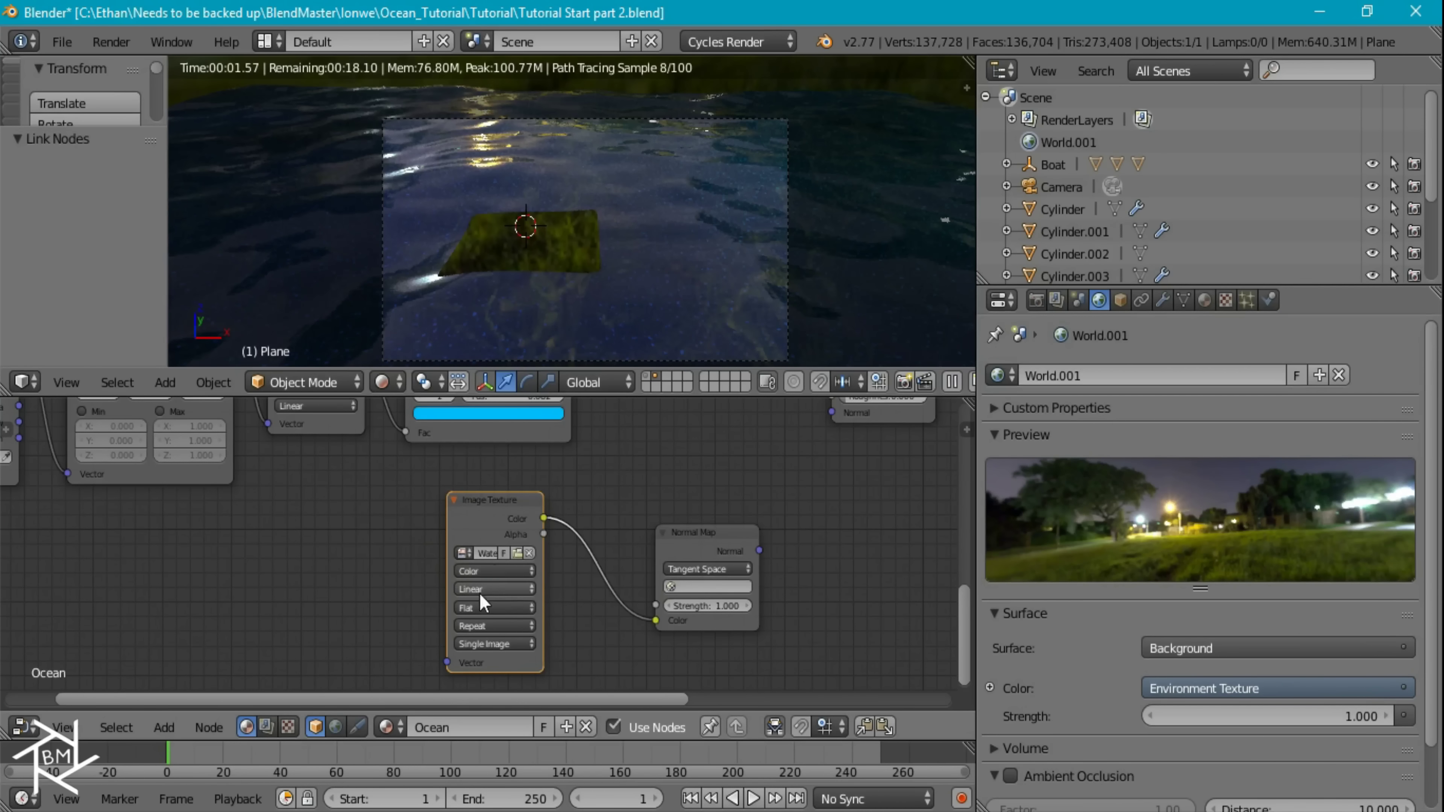
click(479, 572)
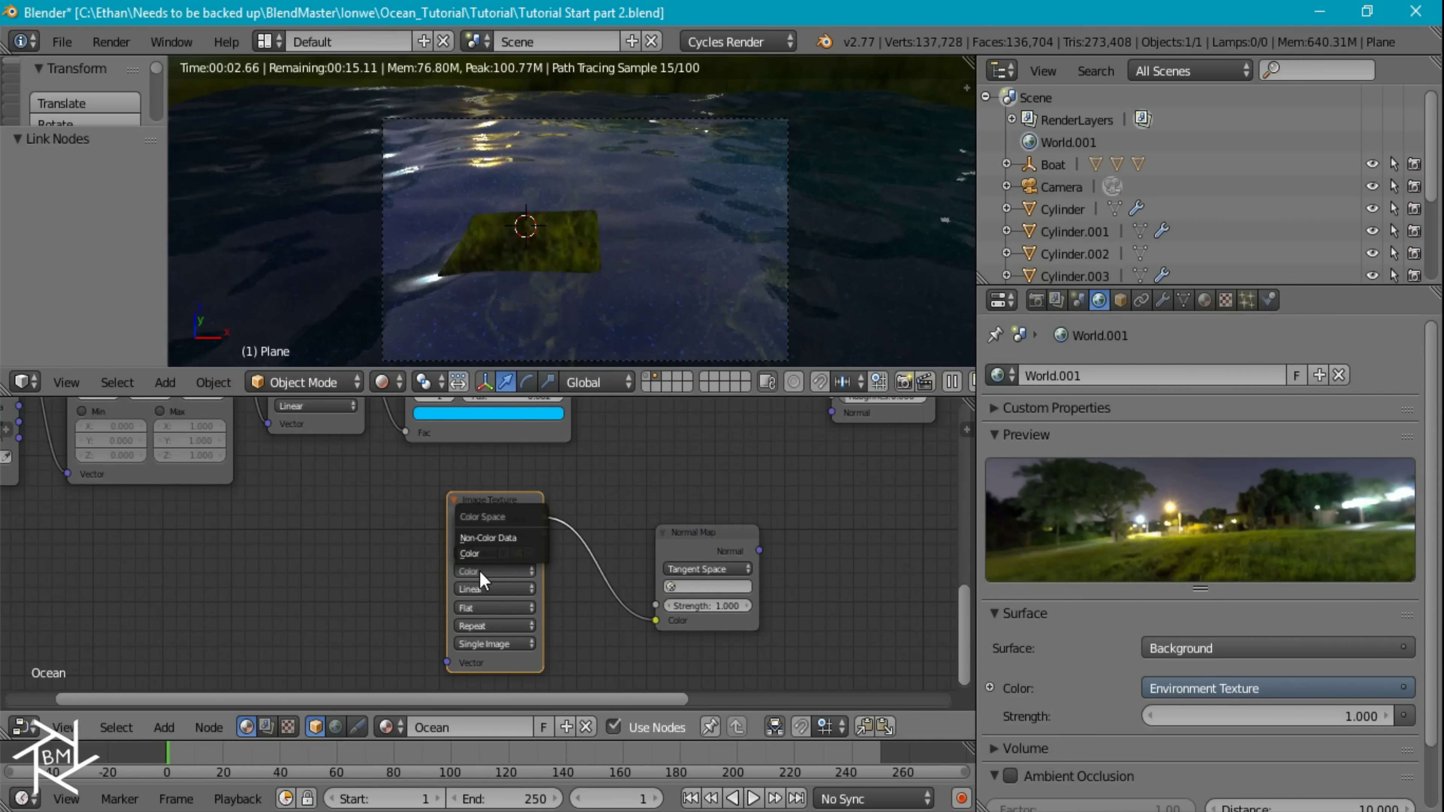
click(487, 537)
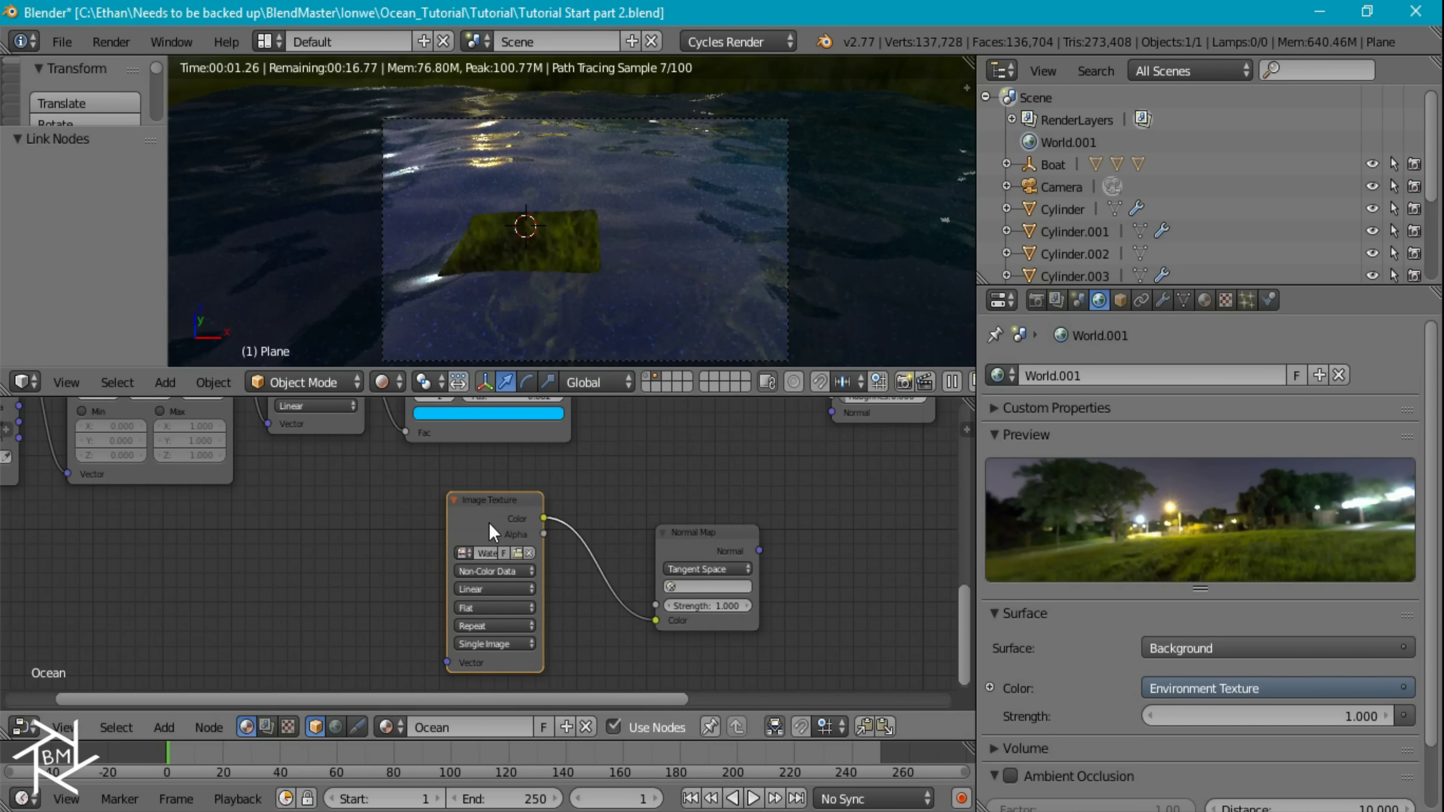
key(ctrl+t)
drag(333, 505, 316, 558)
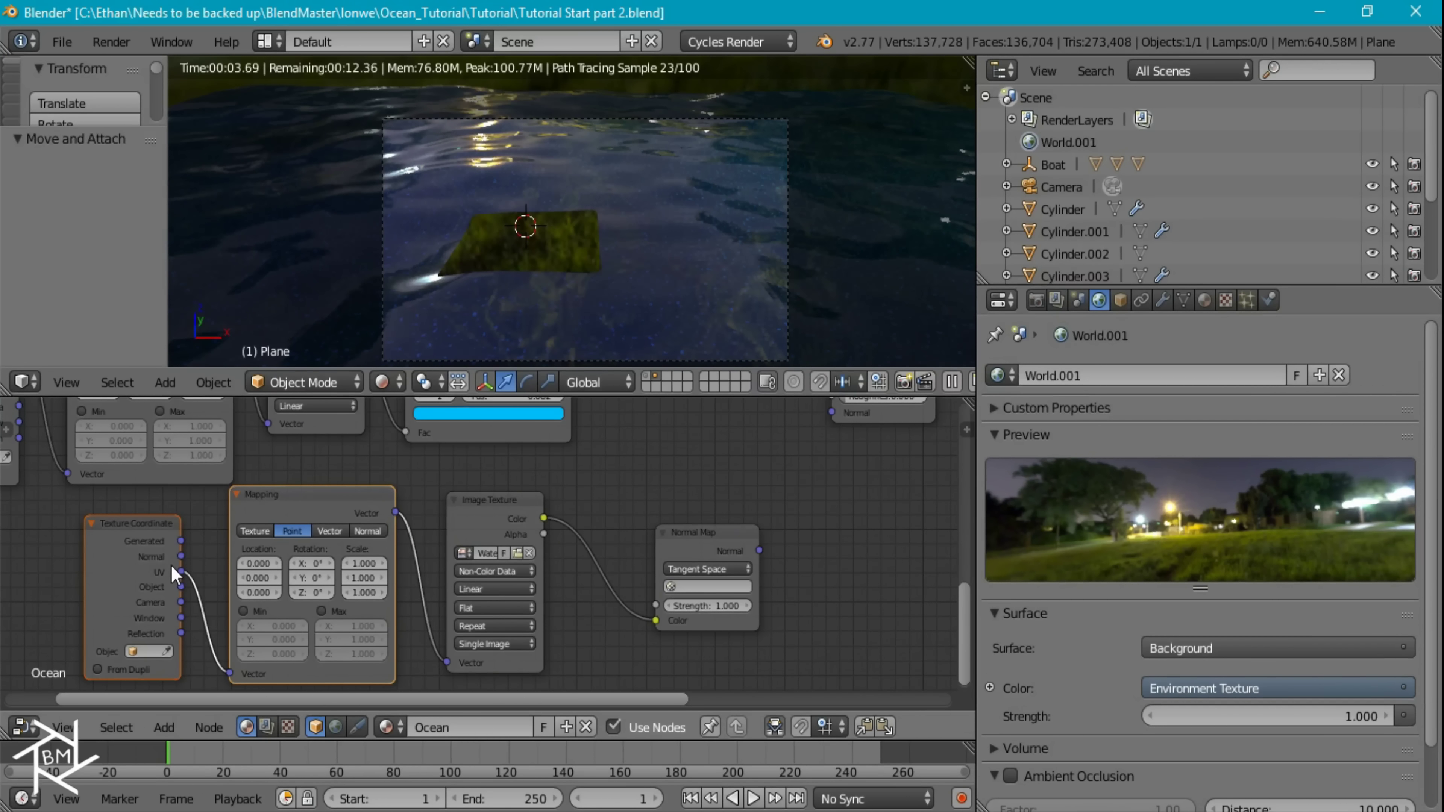
Connect the Normal Map output to the Normal inputs of both the Glossy BSDF and the glass shader.
scroll(695, 505, down, 3)
middle_drag(698, 536, 700, 587)
drag(701, 599, 716, 577)
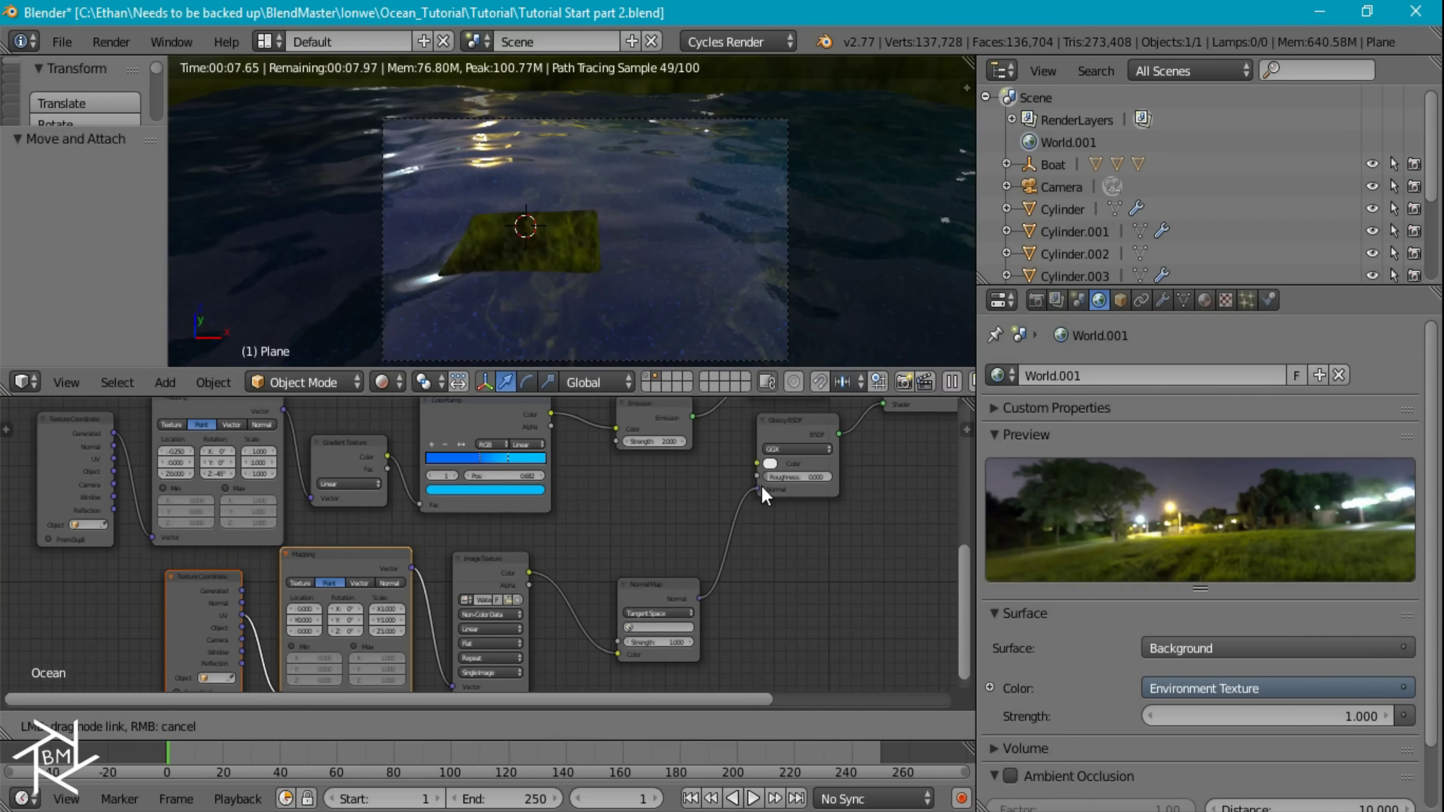
drag(762, 490, 760, 490)
middle_drag(718, 573, 639, 633)
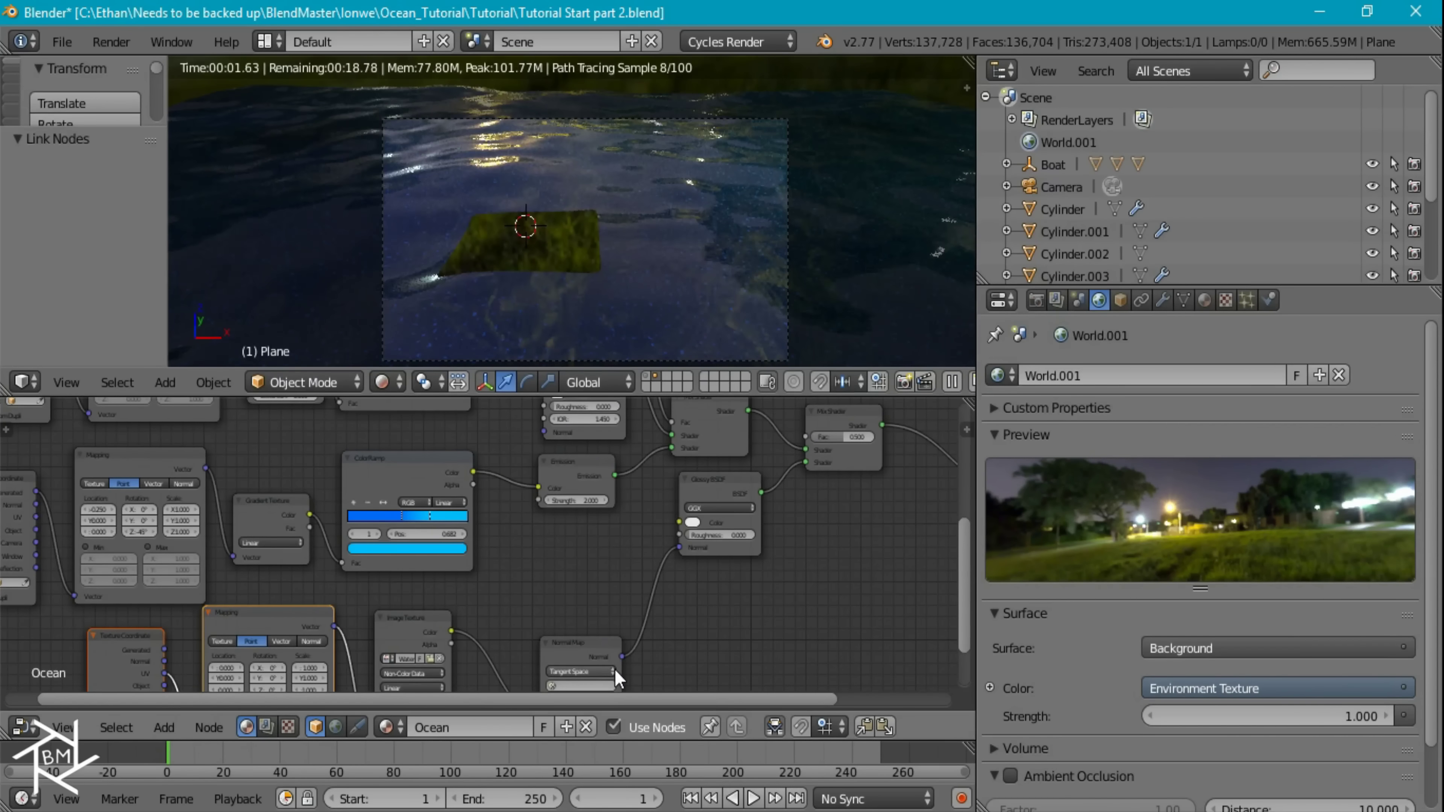
drag(622, 655, 545, 433)
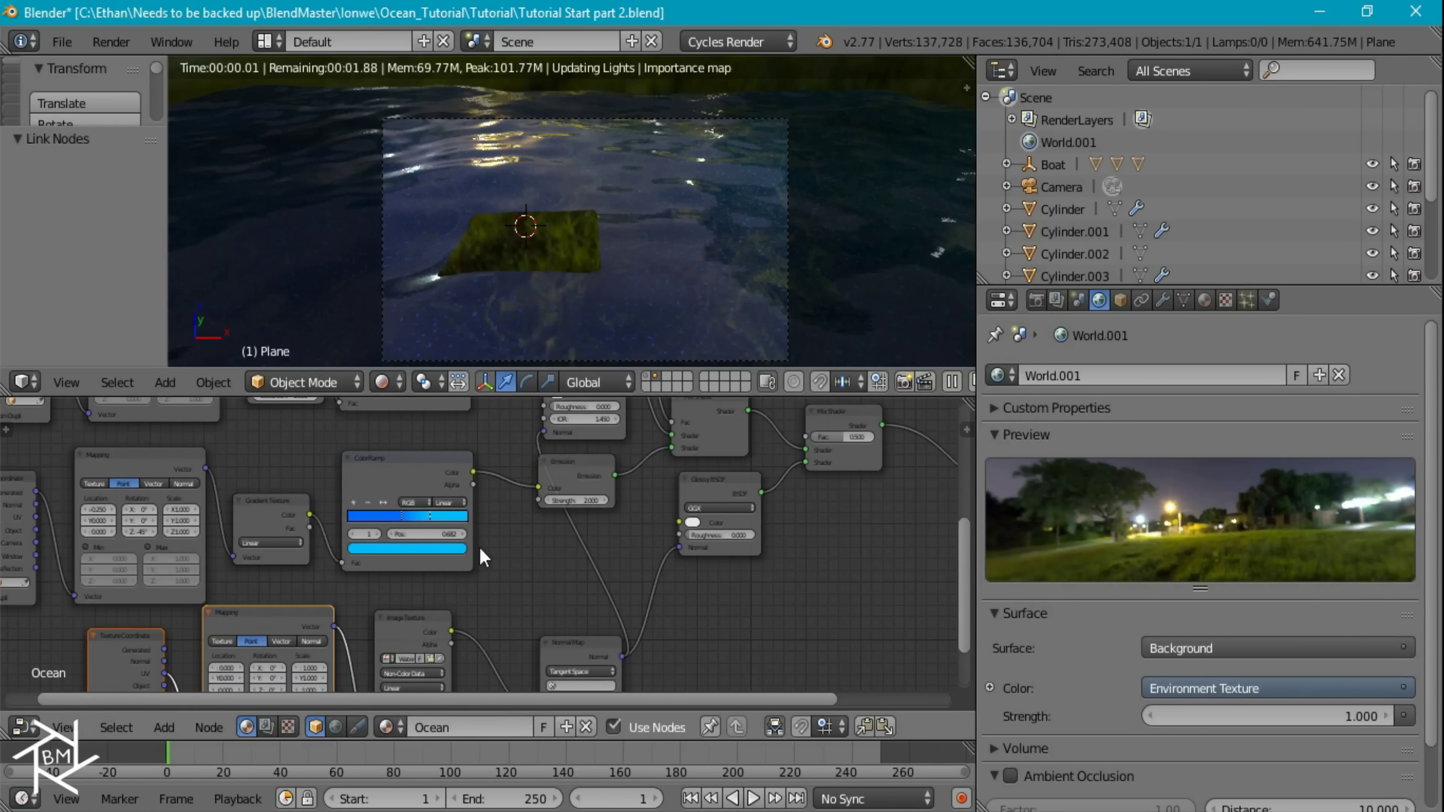
Place the Normal Map close to its Image Texture and move the whole bump node chain further below the gradient nodes.
drag(605, 646, 529, 626)
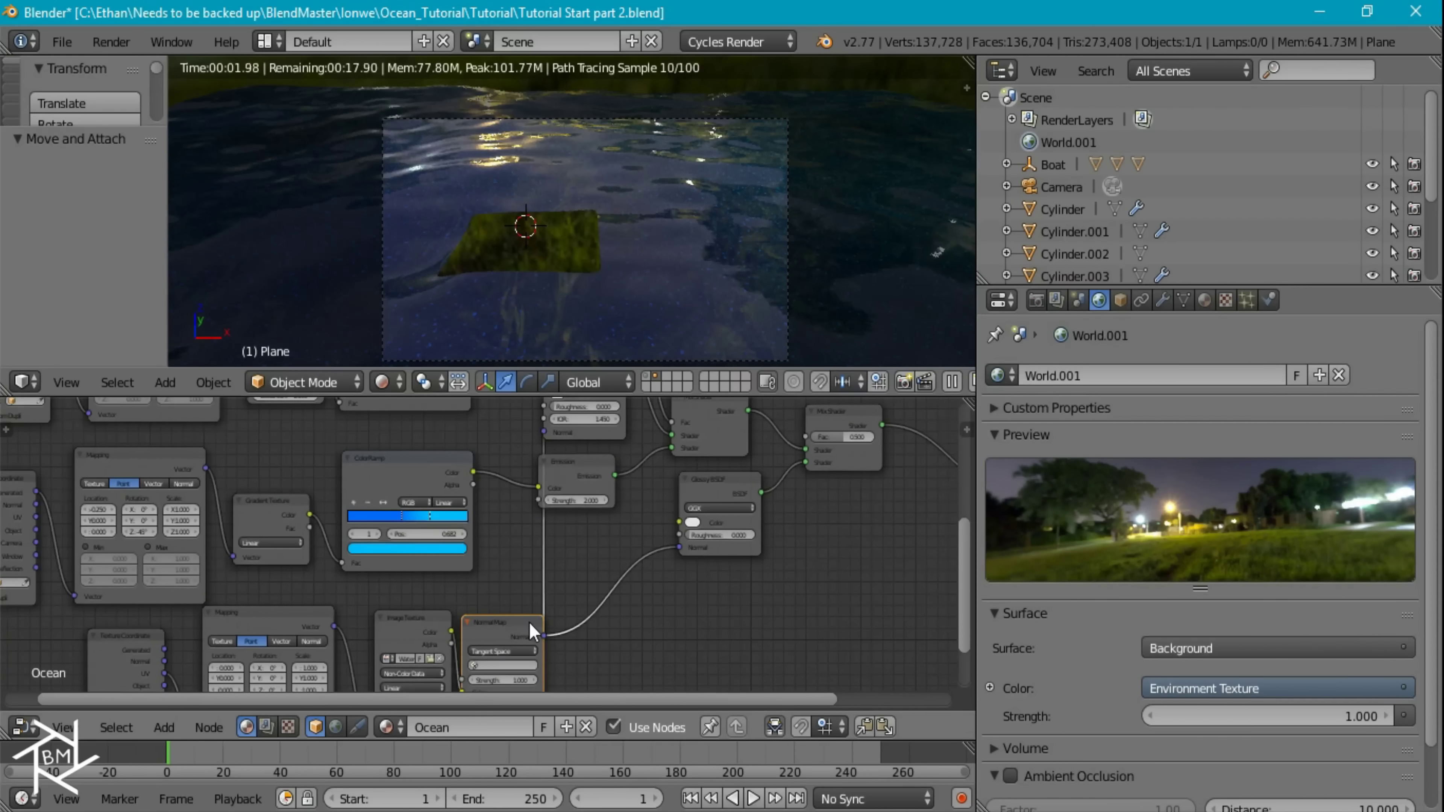
middle_drag(529, 623, 722, 555)
drag(644, 636, 182, 601)
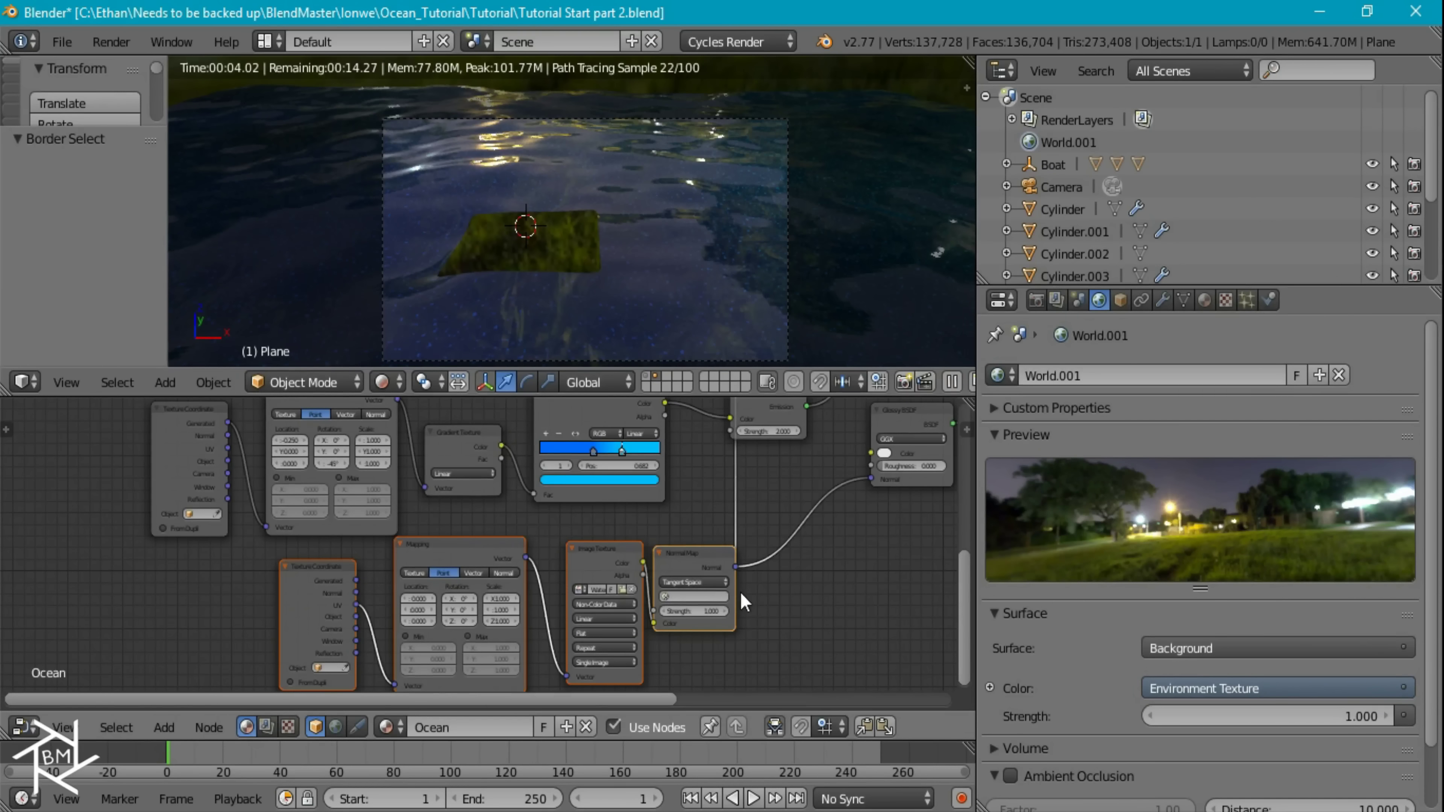
key(g)
click(626, 600)
middle_drag(688, 576, 887, 499)
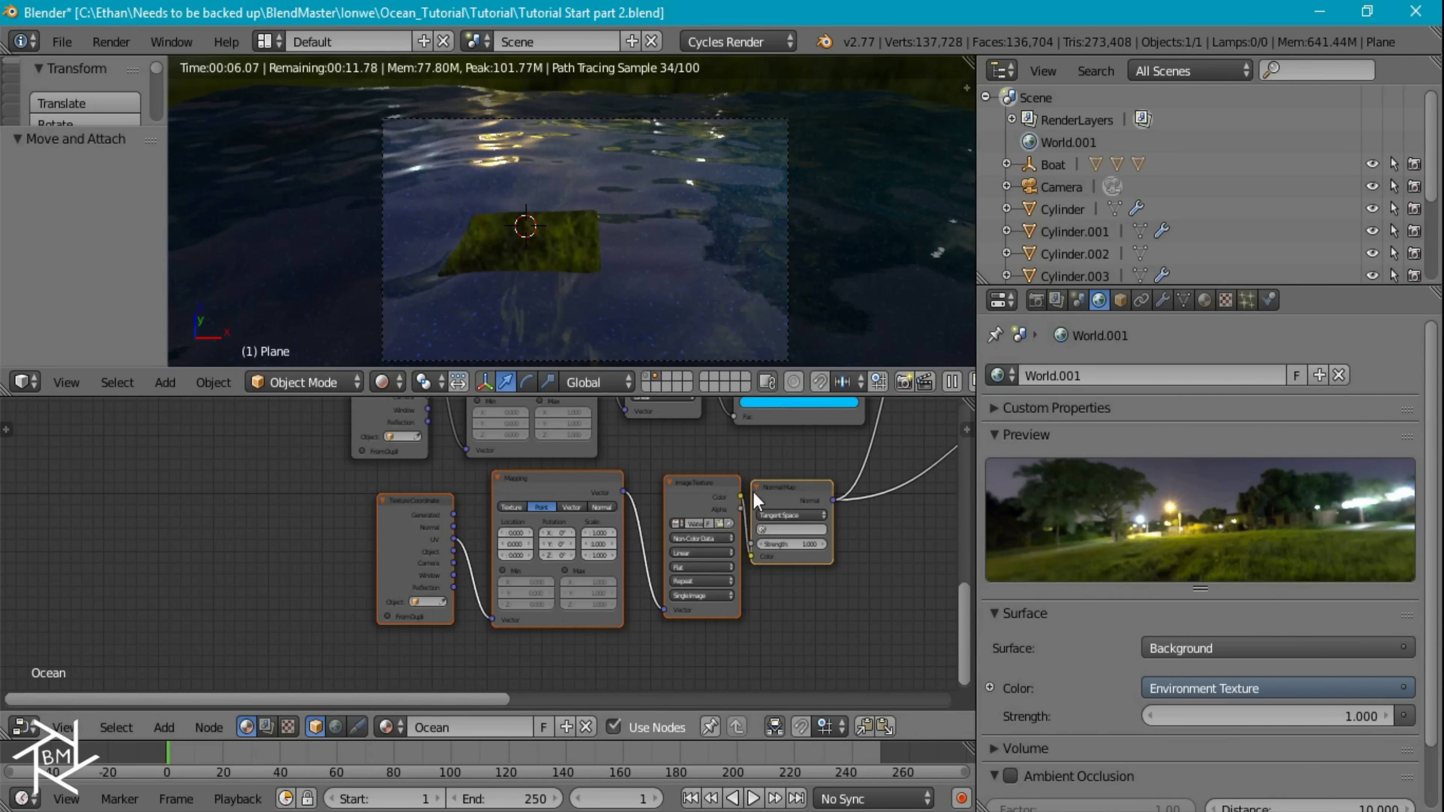
UV-map the ocean plane's entire mesh from the top view with Project from View (Bounds) and return to the rendered camera view.
key(z)
key(KP_7)
scroll(699, 289, up, 1)
key(Tab)
key(a)
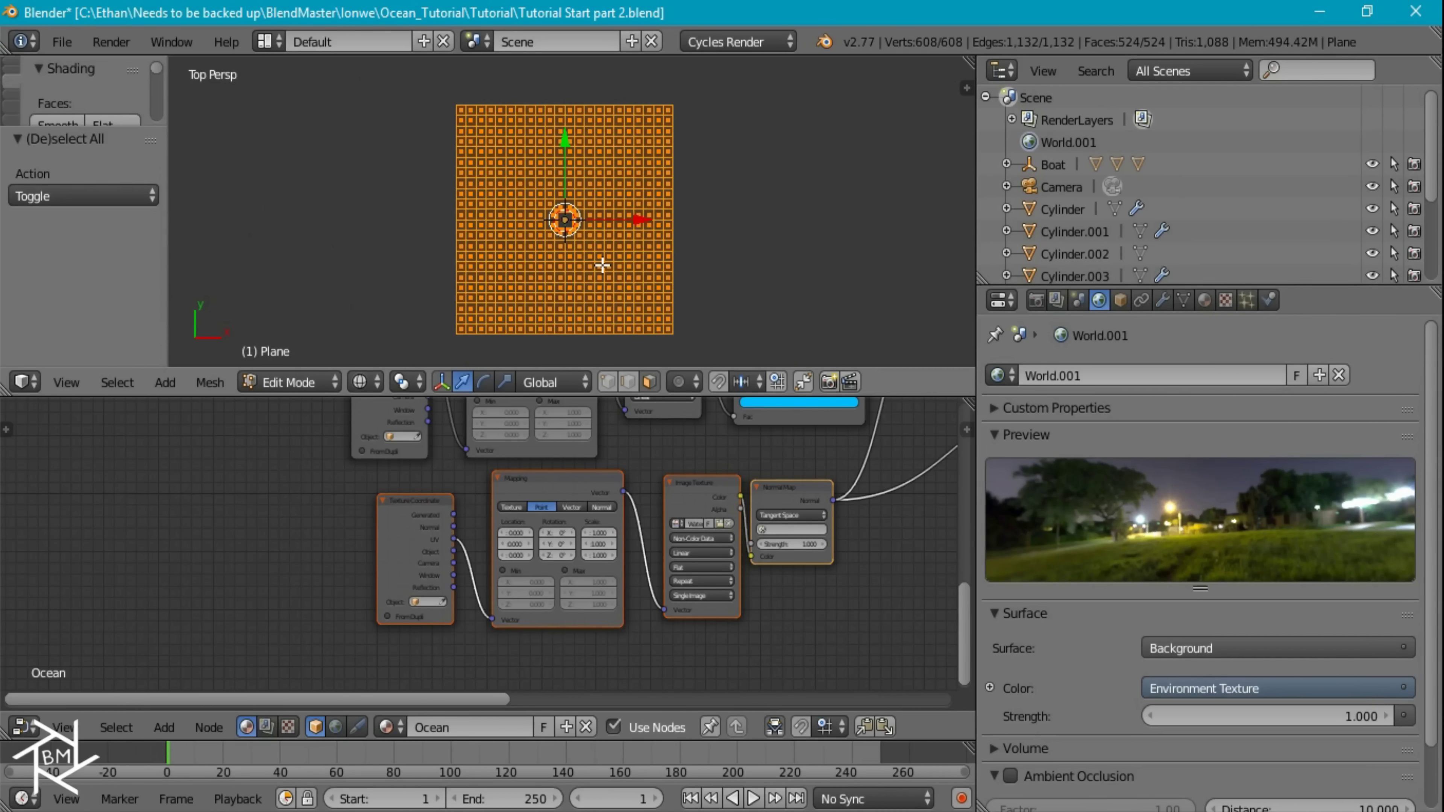
key(u)
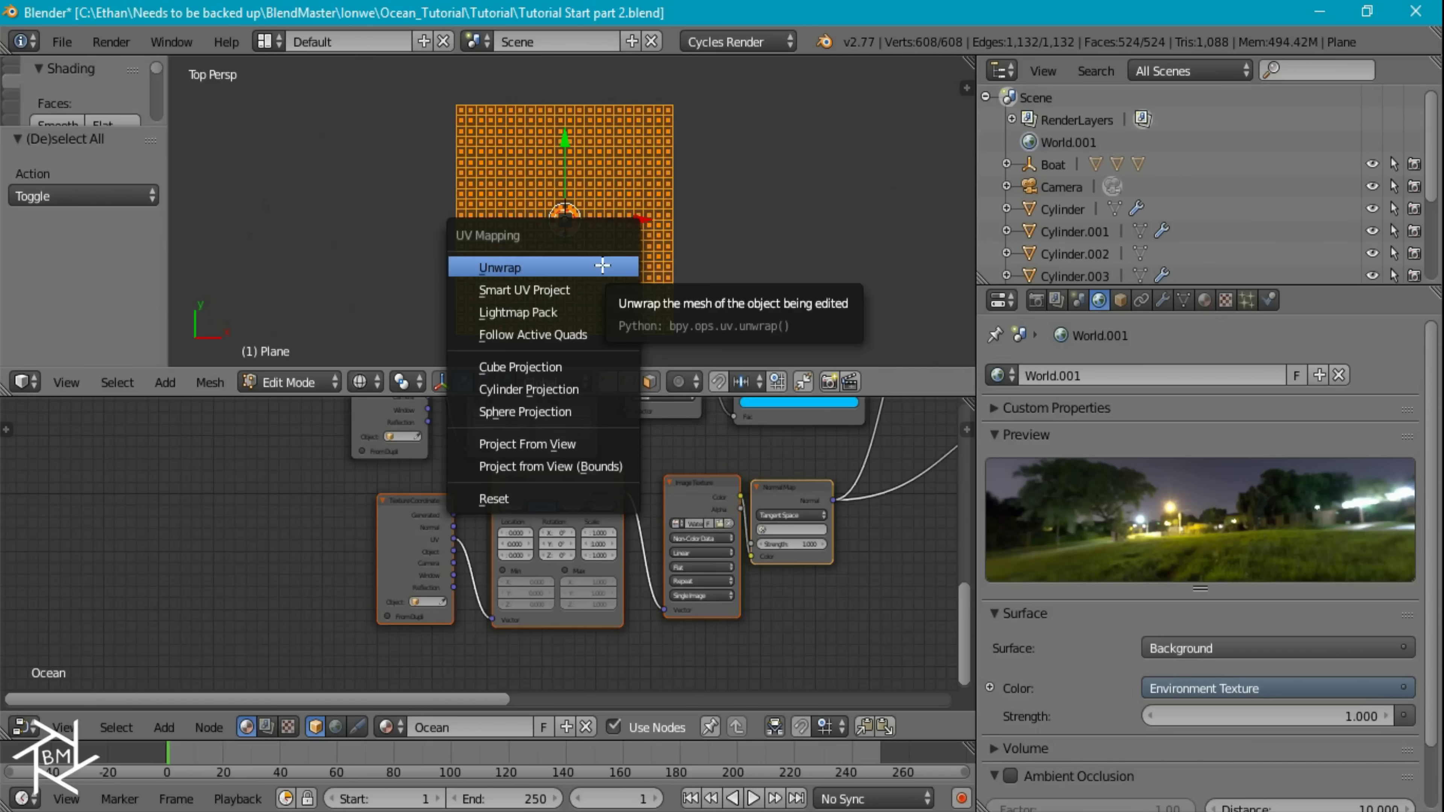
click(566, 466)
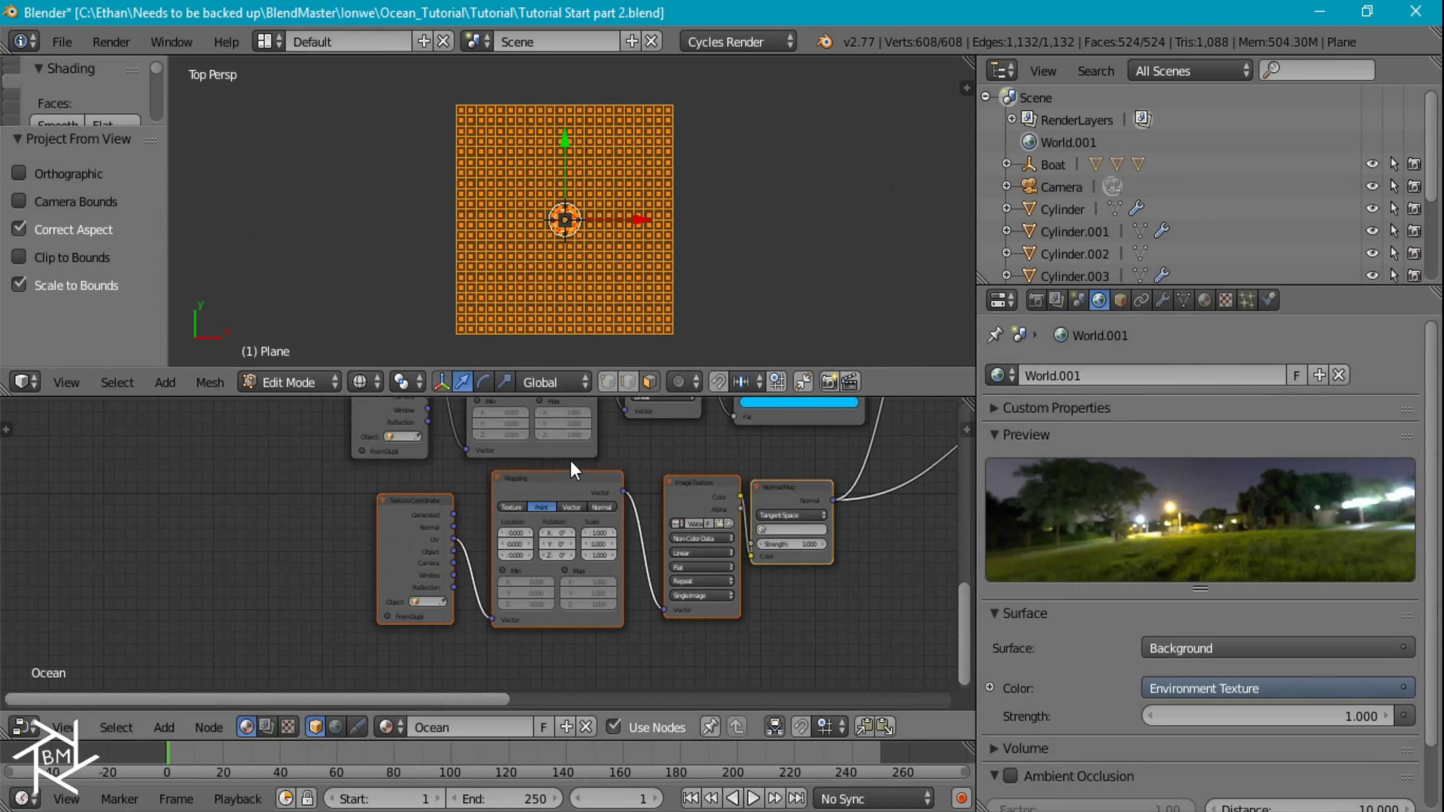
key(Tab)
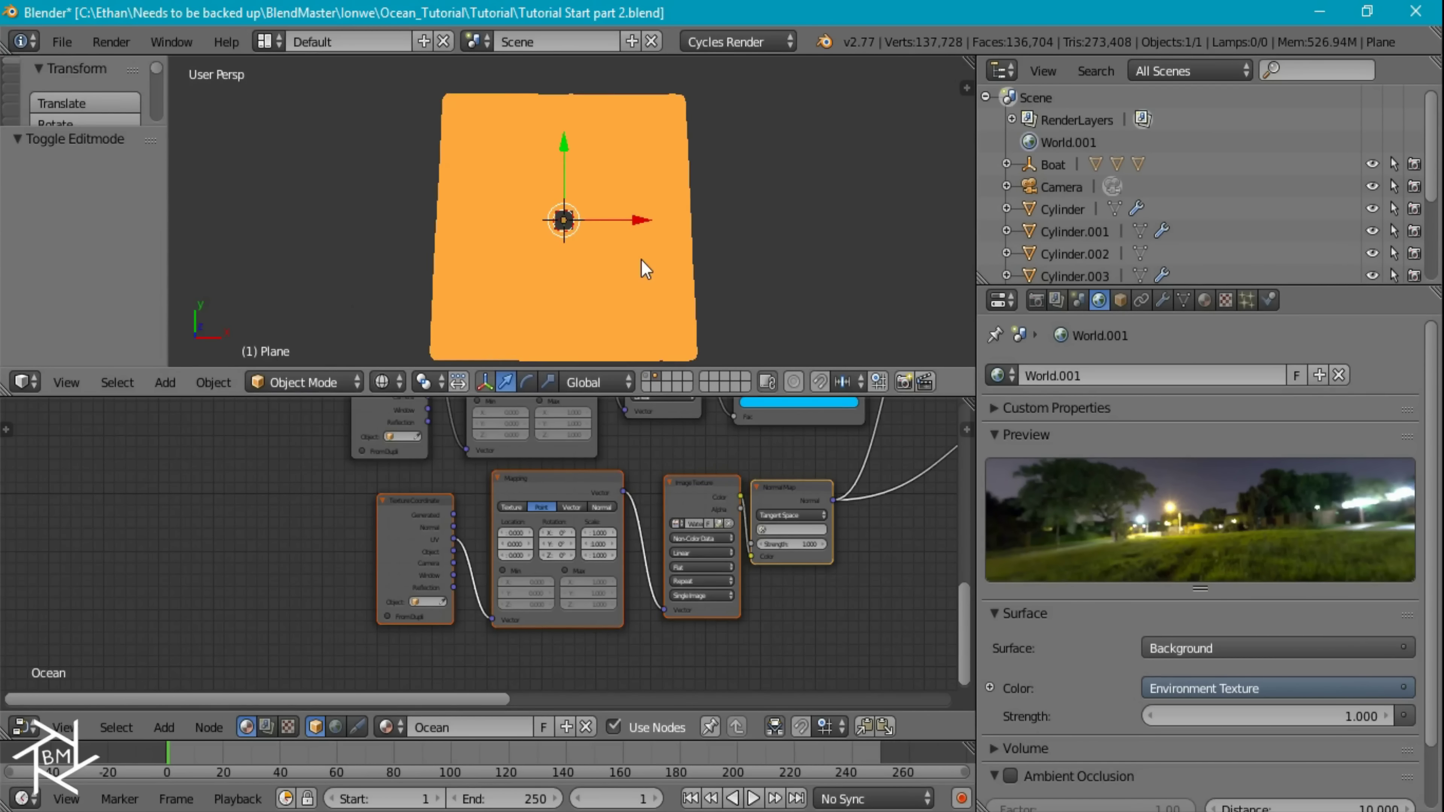
key(KP_0)
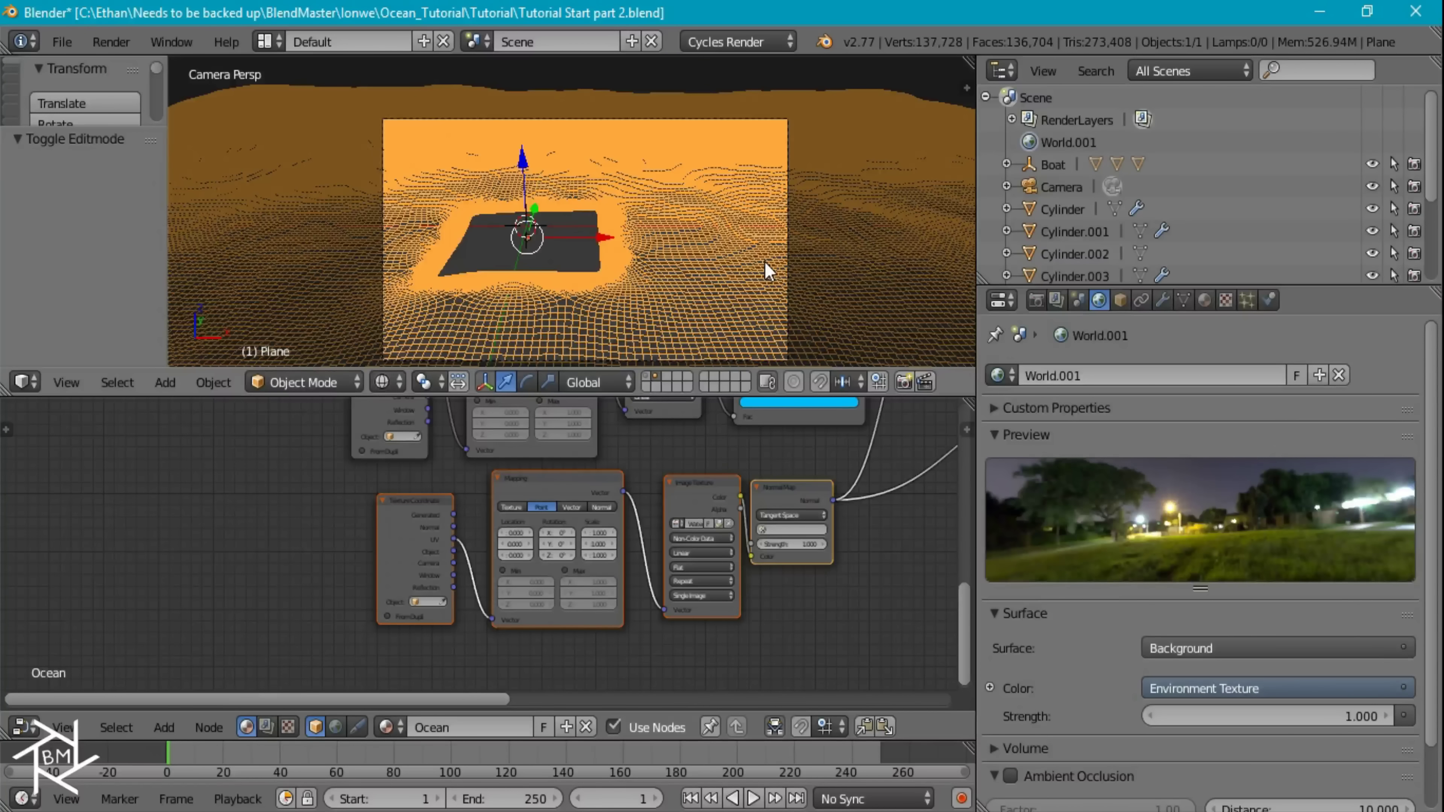
key(shift+z)
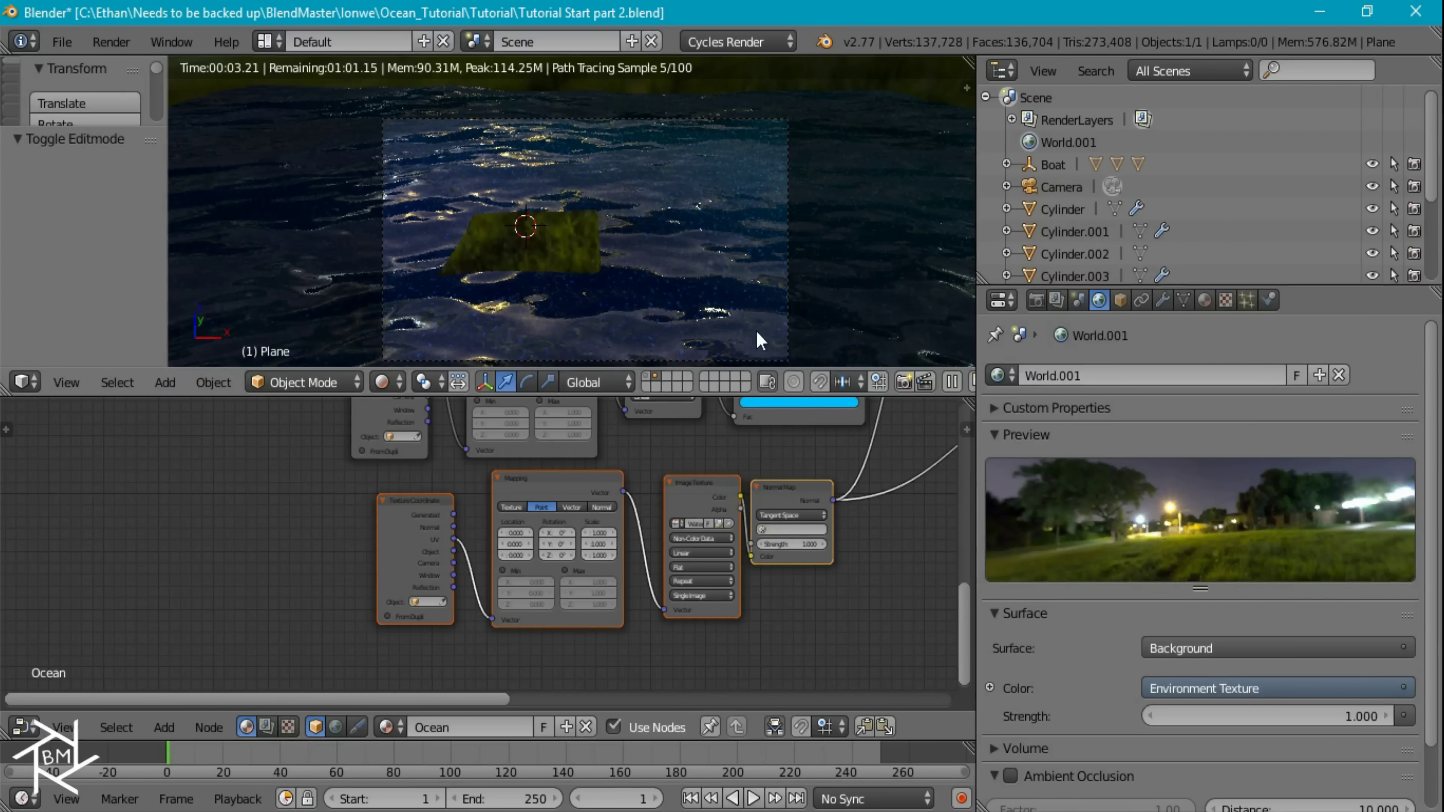
Set the X and Y scale of the bump texture's Mapping node to 5.
scroll(615, 536, up, 3)
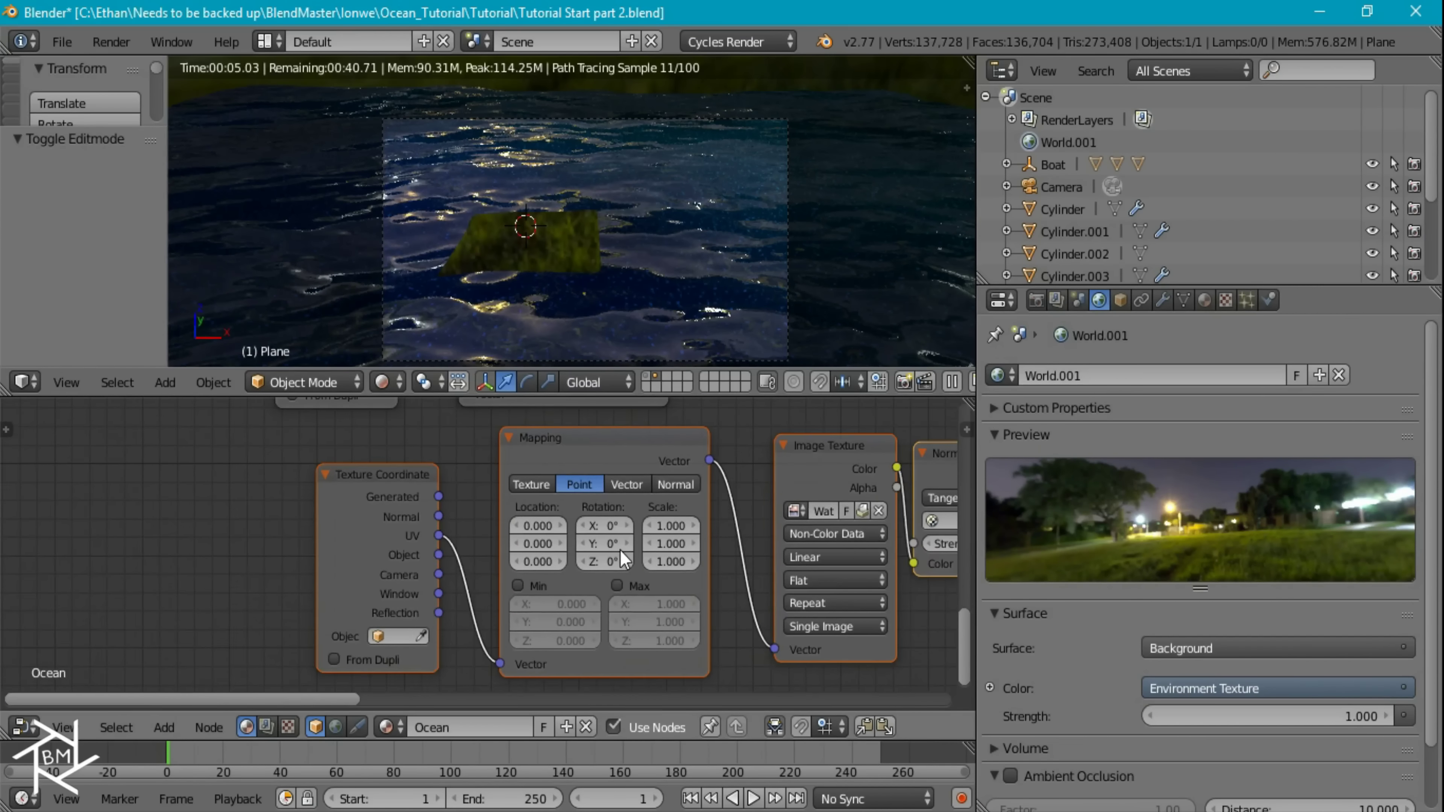
middle_drag(512, 562, 509, 561)
drag(536, 540, 536, 561)
text(5)
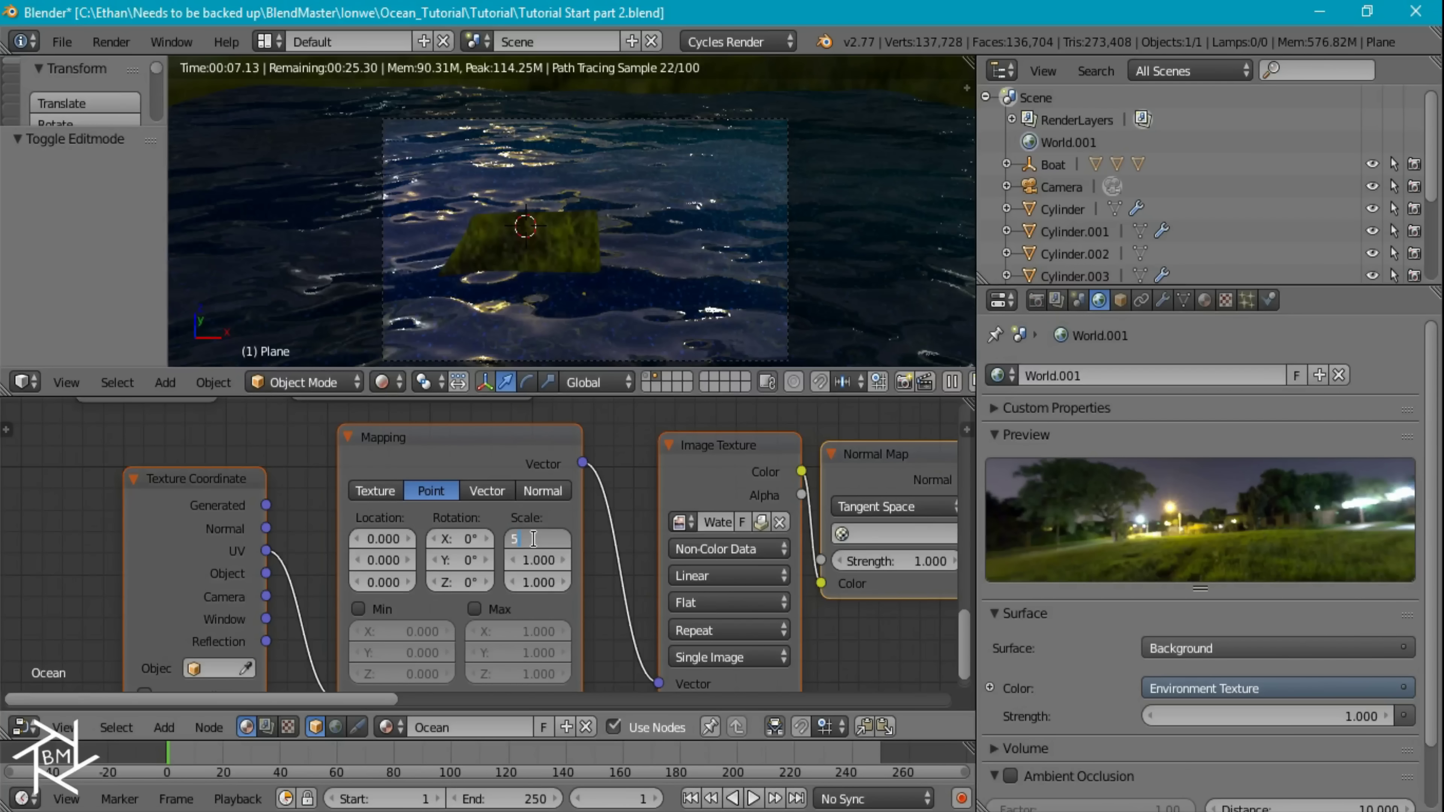
key(Return)
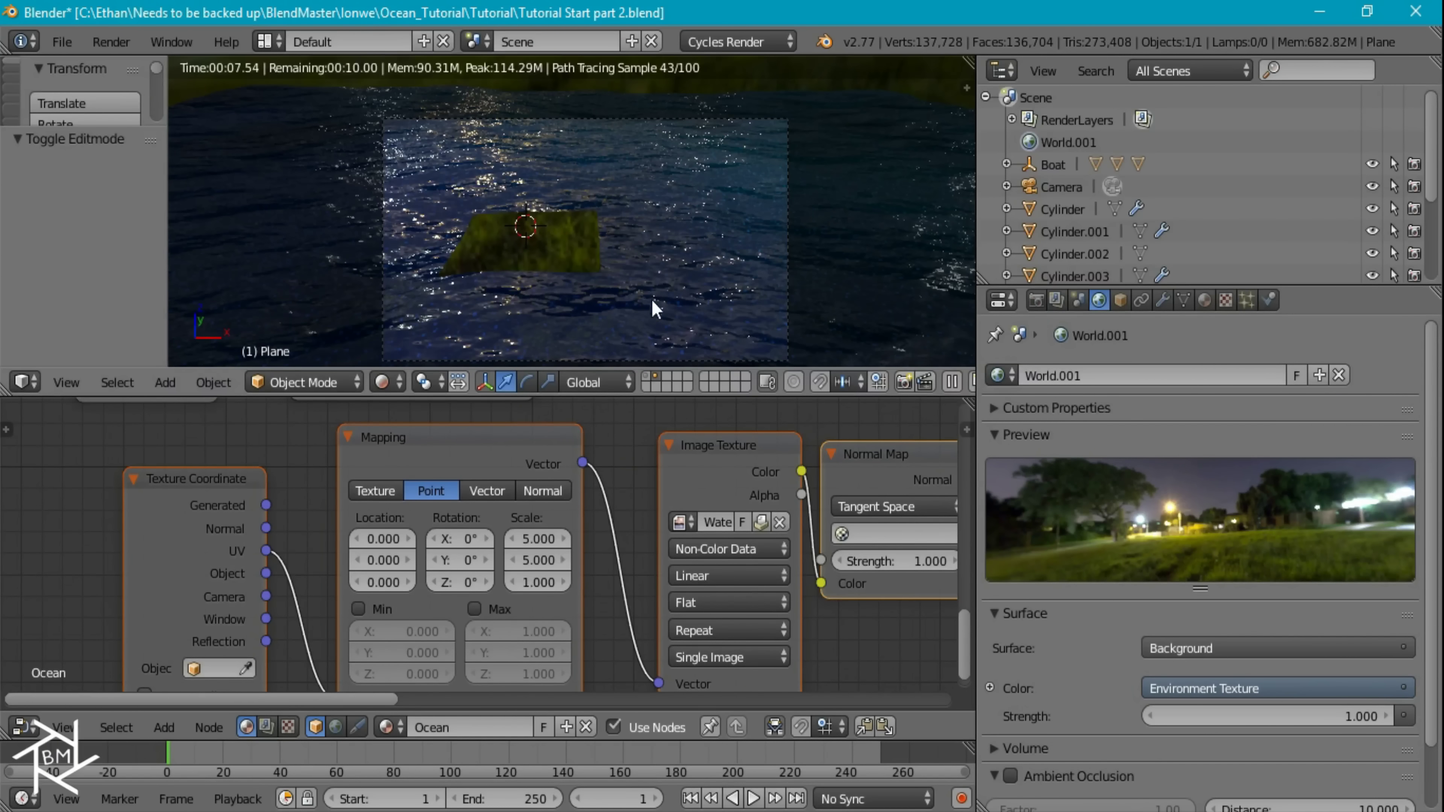
Show the first layer together with the ocean in solid shading and add a cube at the scene's center.
key(z)
shift+click(645, 376)
key(z)
mouse_move(783, 295)
middle_down()
mouse_move(691, 284)
mouse_move(668, 310)
mouse_move(766, 312)
middle_up()
scroll(766, 311, down, 8)
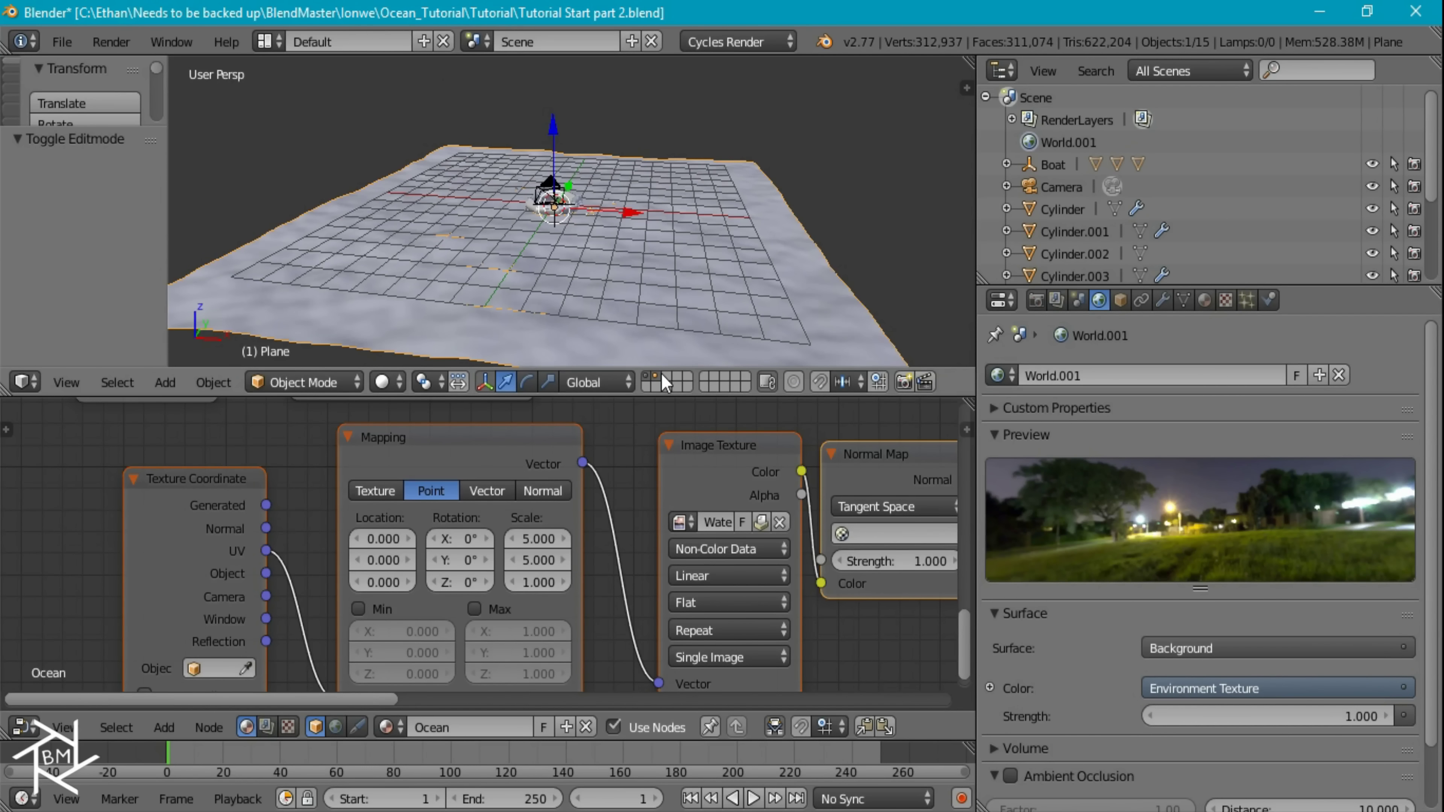
scroll(689, 337, down, 4)
key(shift+a)
mouse_move(670, 282)
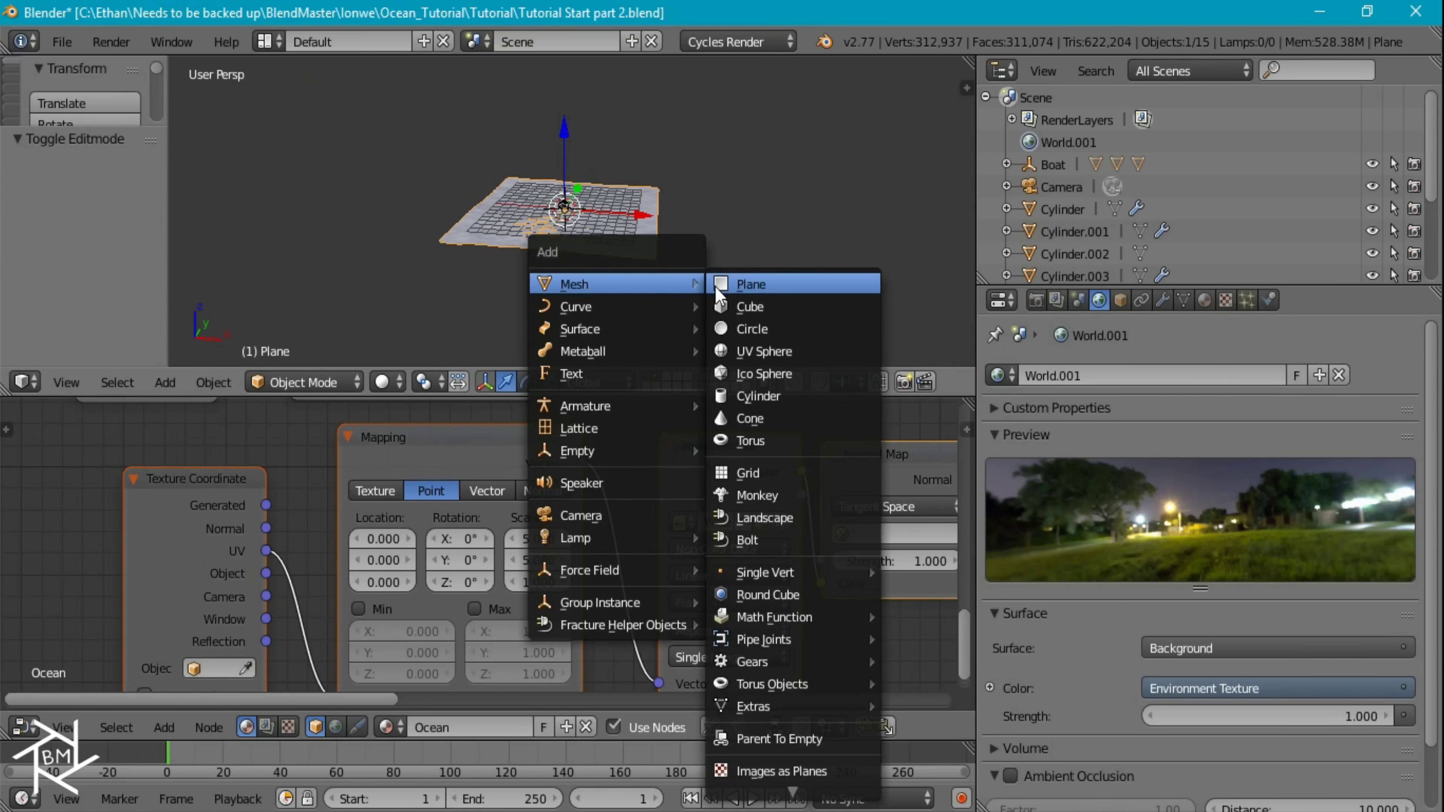
click(769, 304)
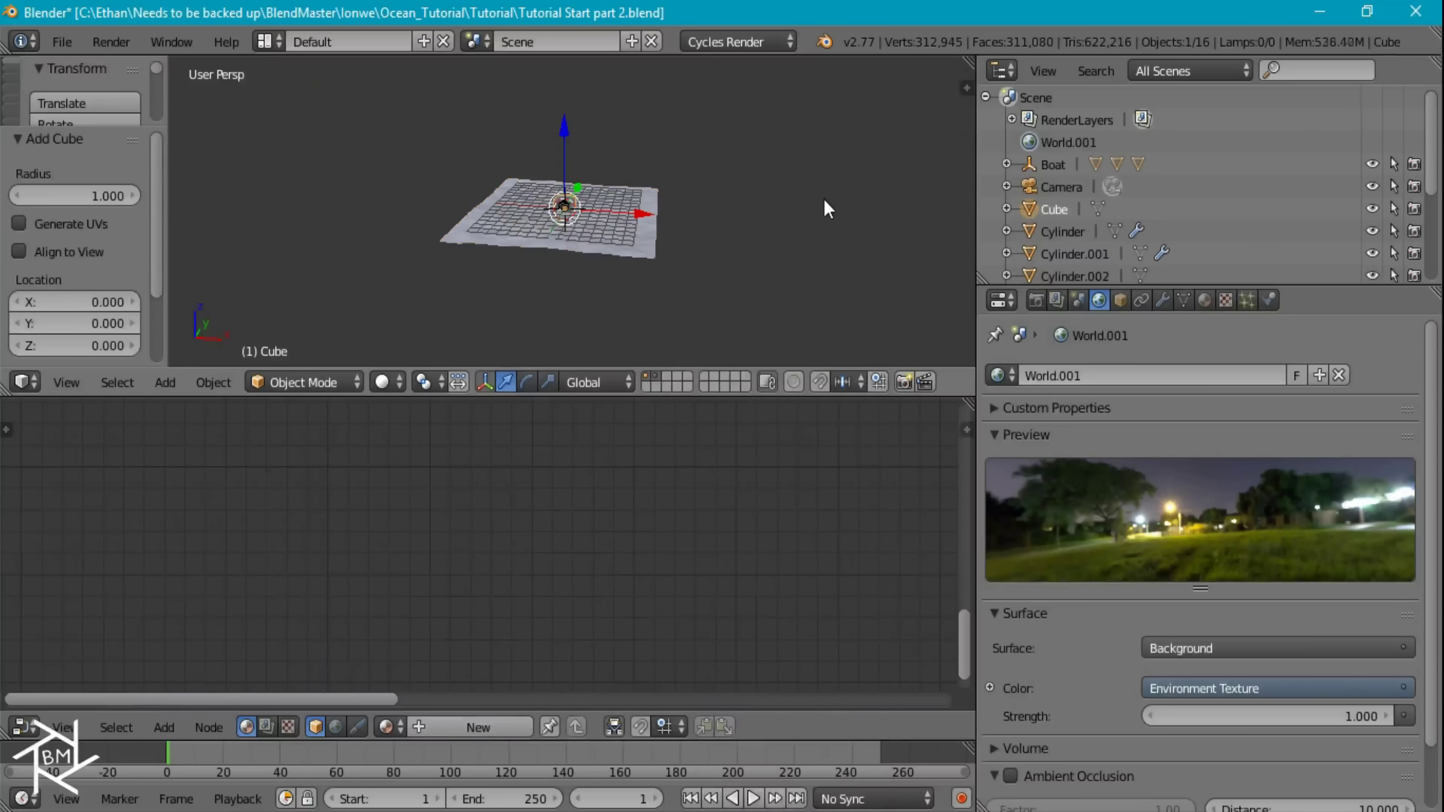
Lower the cube along Z by about 3.42 units in the front orthographic view so it sits beneath the ocean plane.
key(KP_1)
key(KP_5)
key(g)
key(z)
click(634, 180)
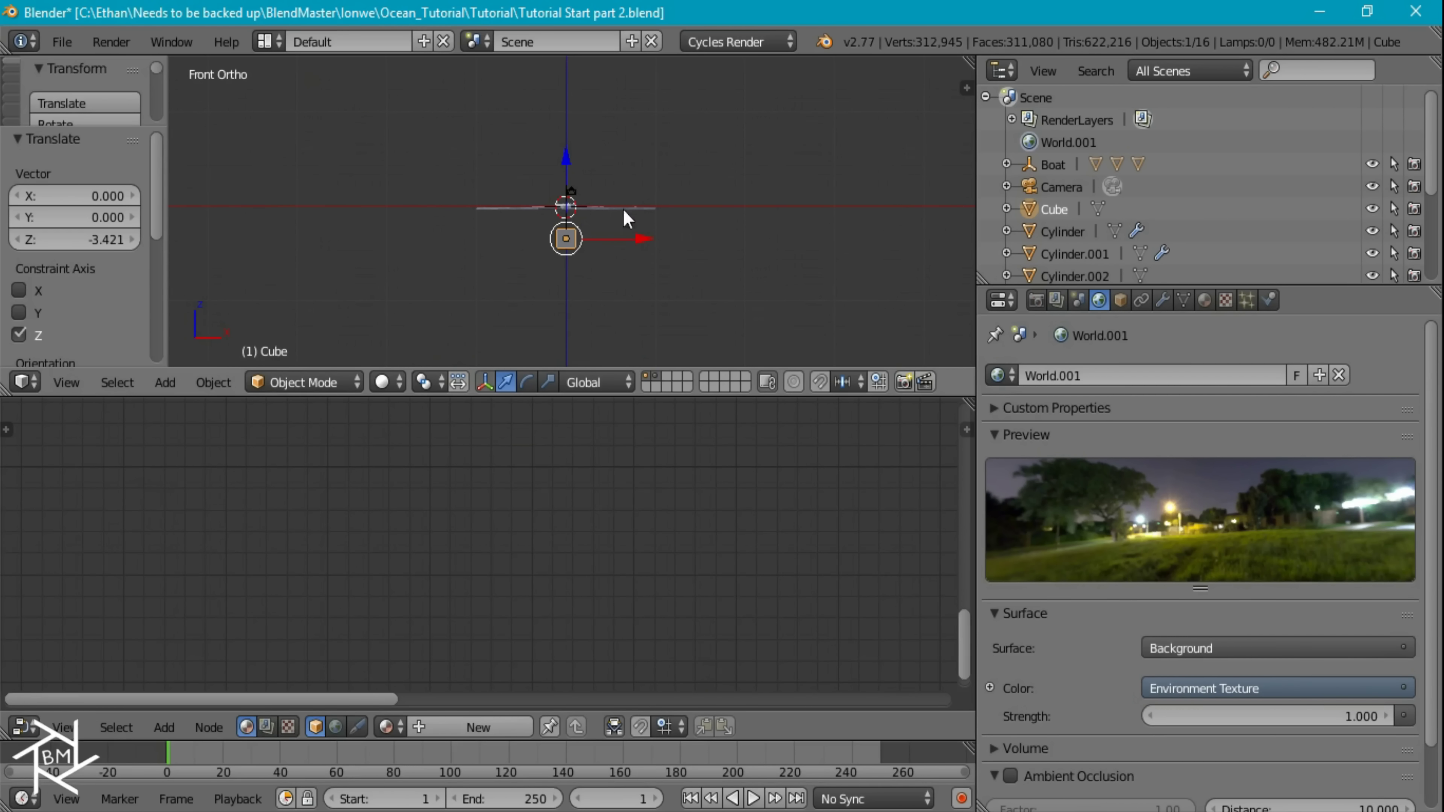
Scale the cube's mesh by about 9.98 in X and Y only, matching the ocean plane's footprint.
key(Tab)
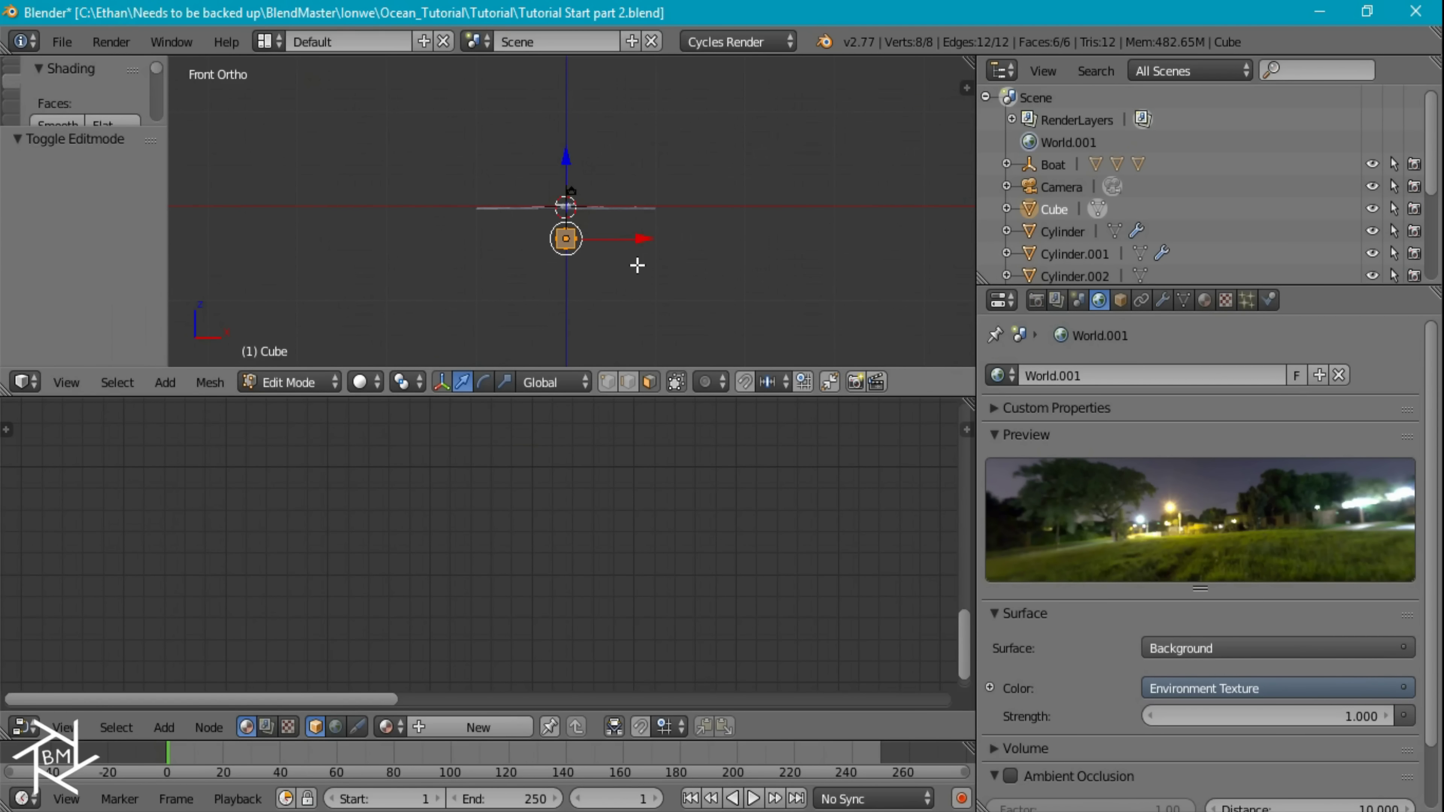
key(s)
key(shift+z)
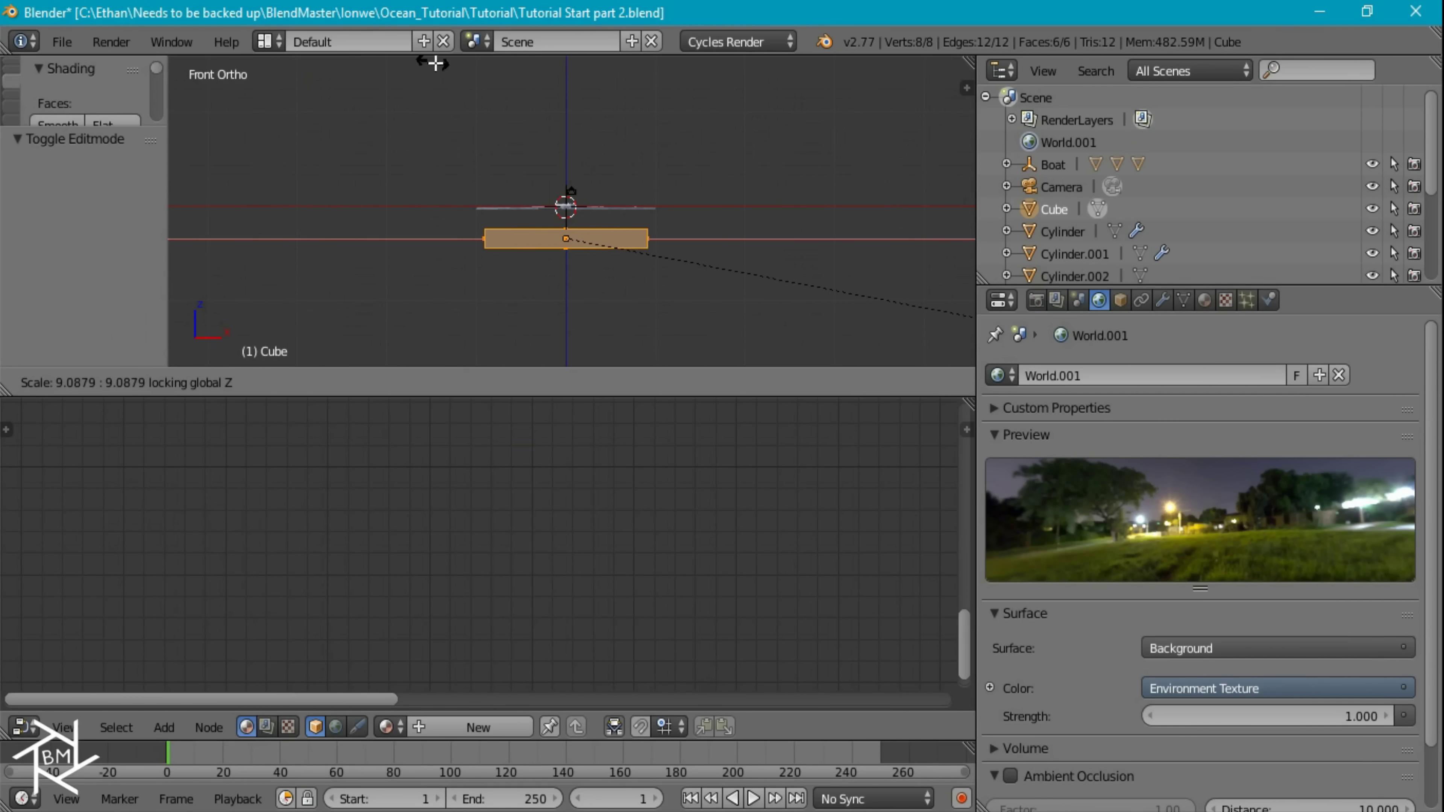
click(496, 82)
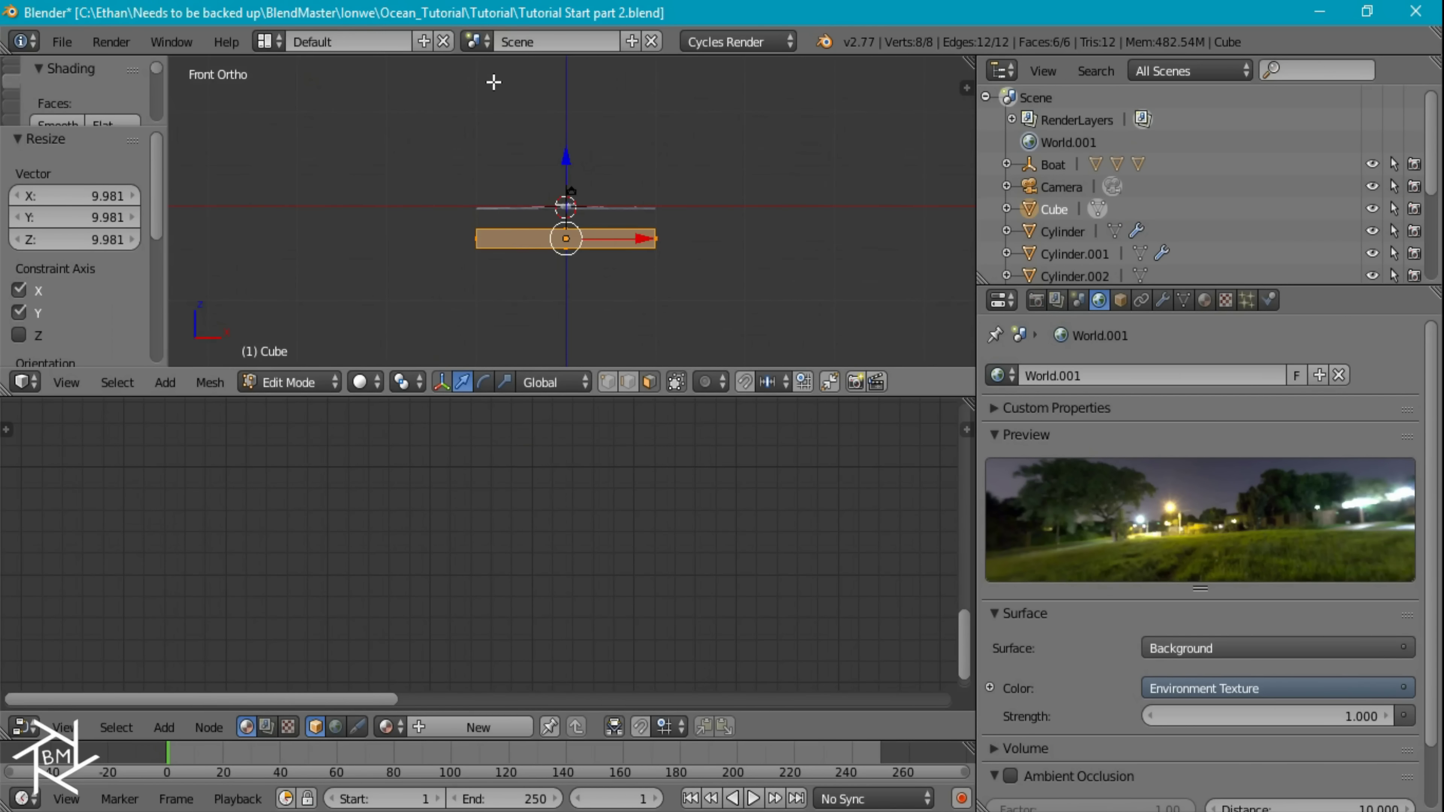
key(KP_7)
key(Tab)
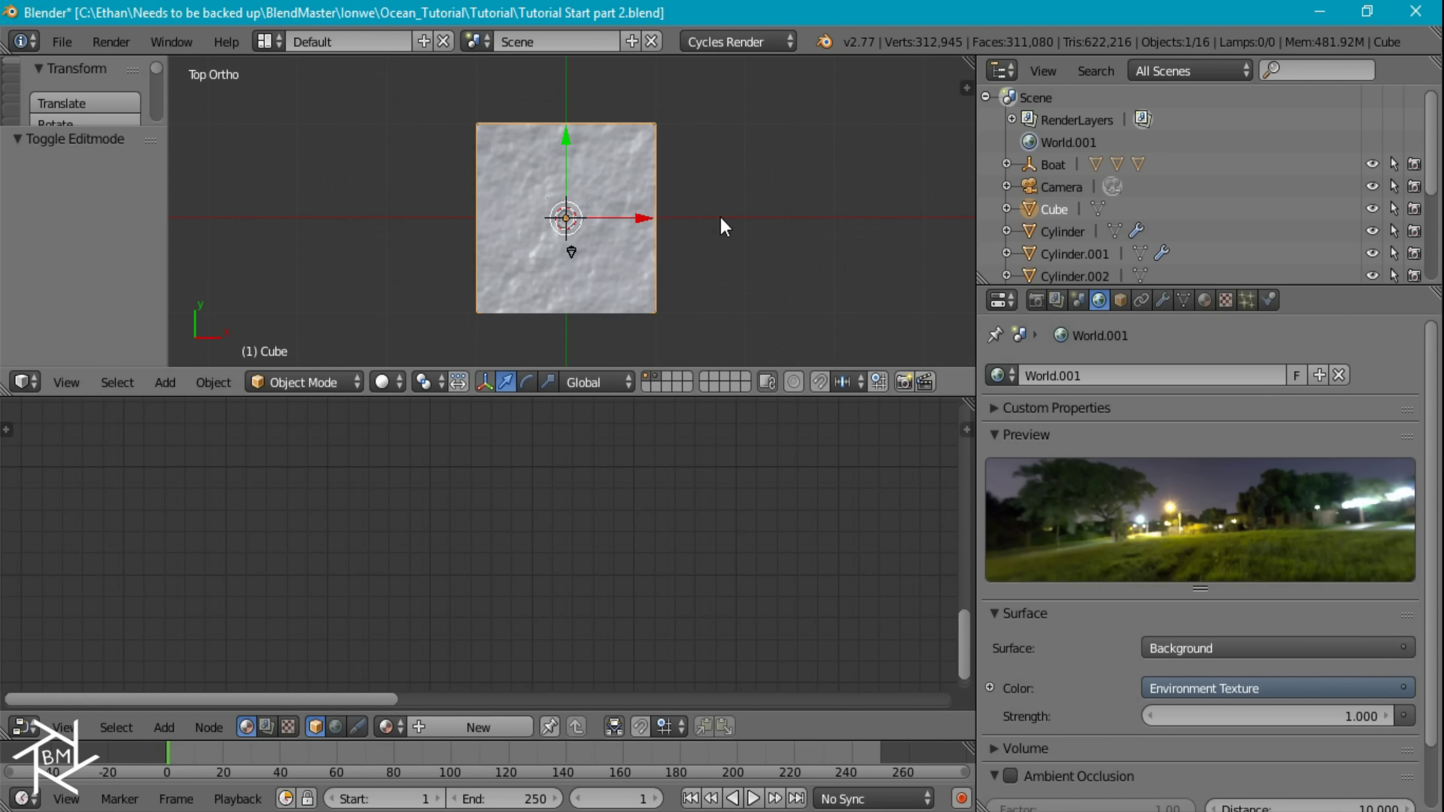
Add an ico sphere with 1 subdivision on the empty third layer.
middle_drag(800, 248, 728, 102)
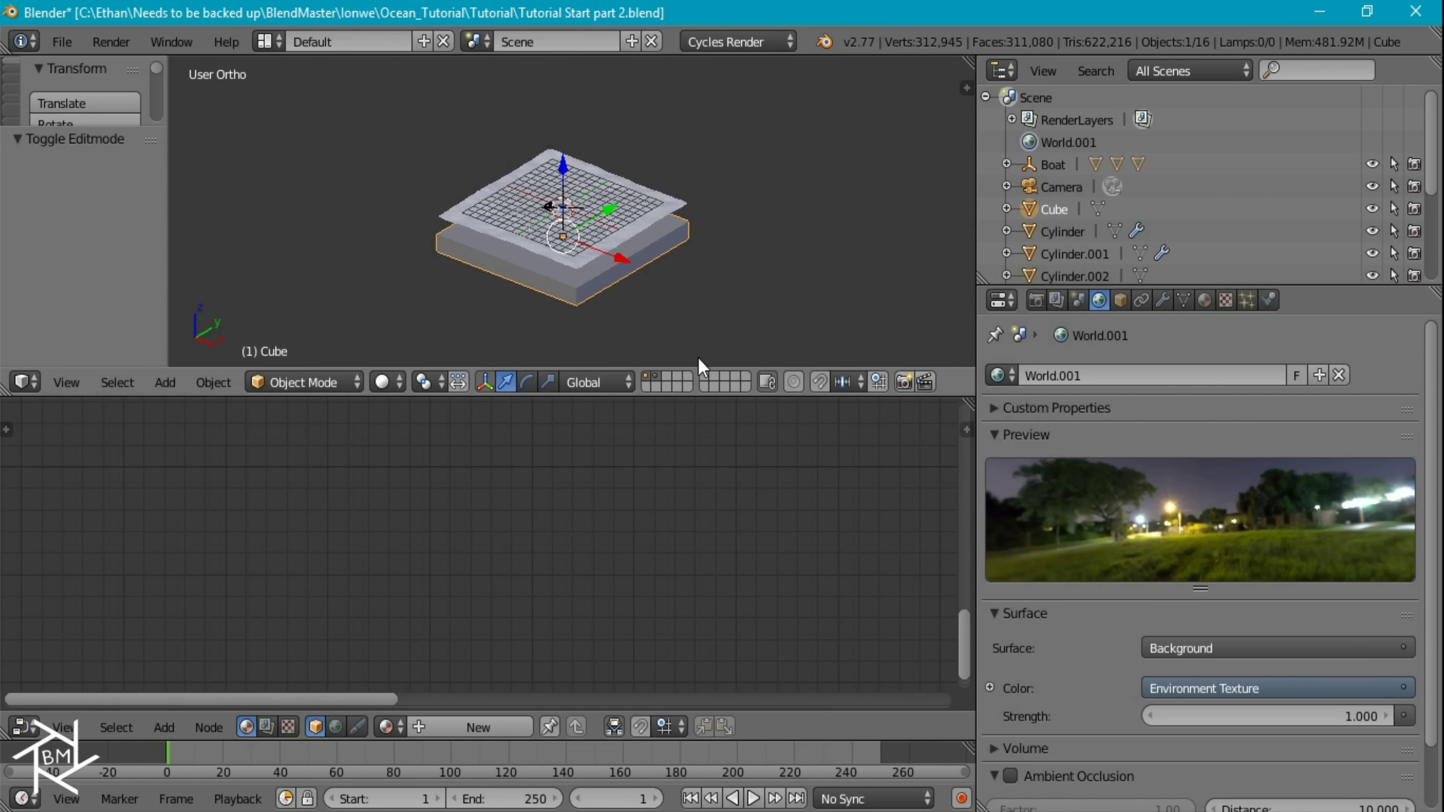
click(672, 379)
key(shift+a)
mouse_move(689, 184)
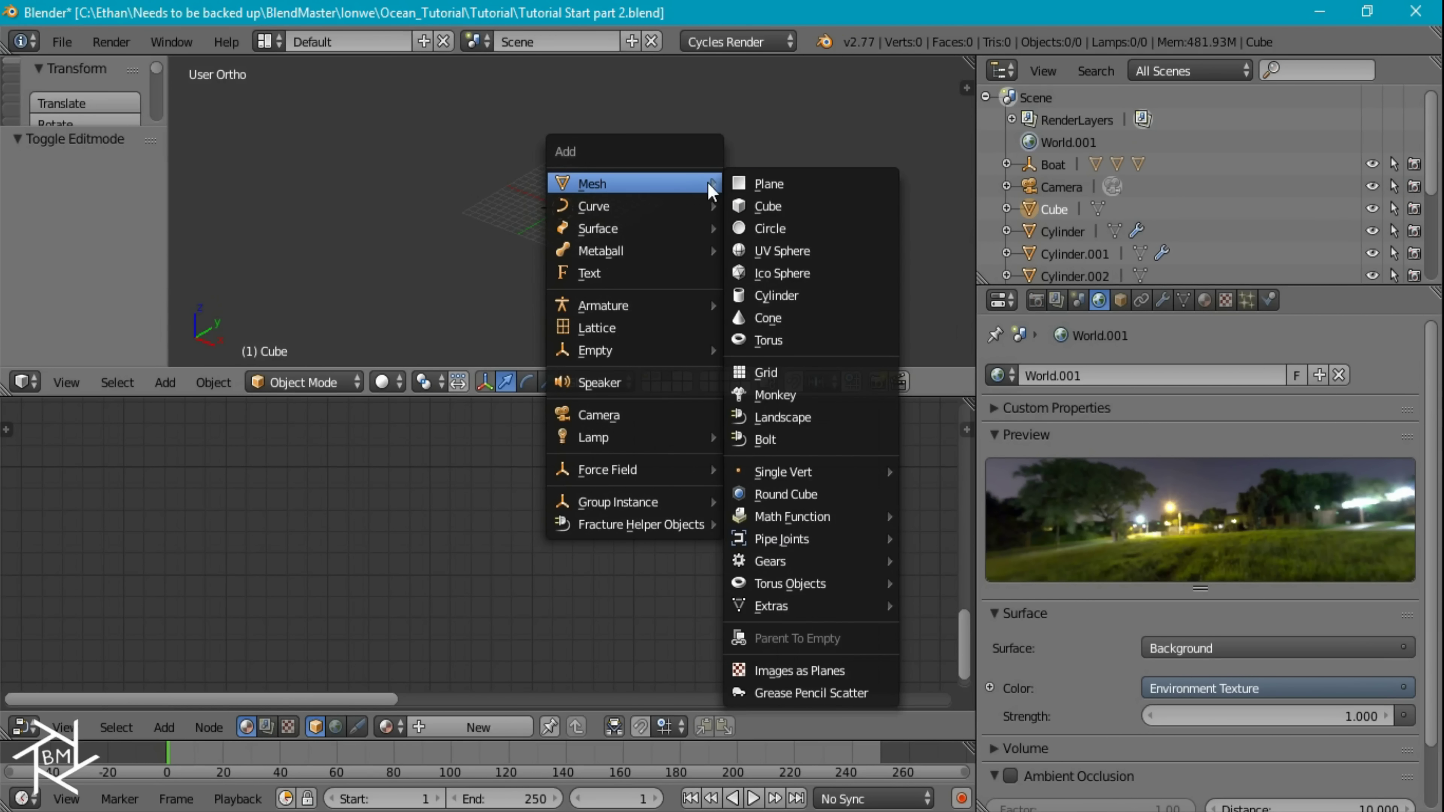
click(781, 273)
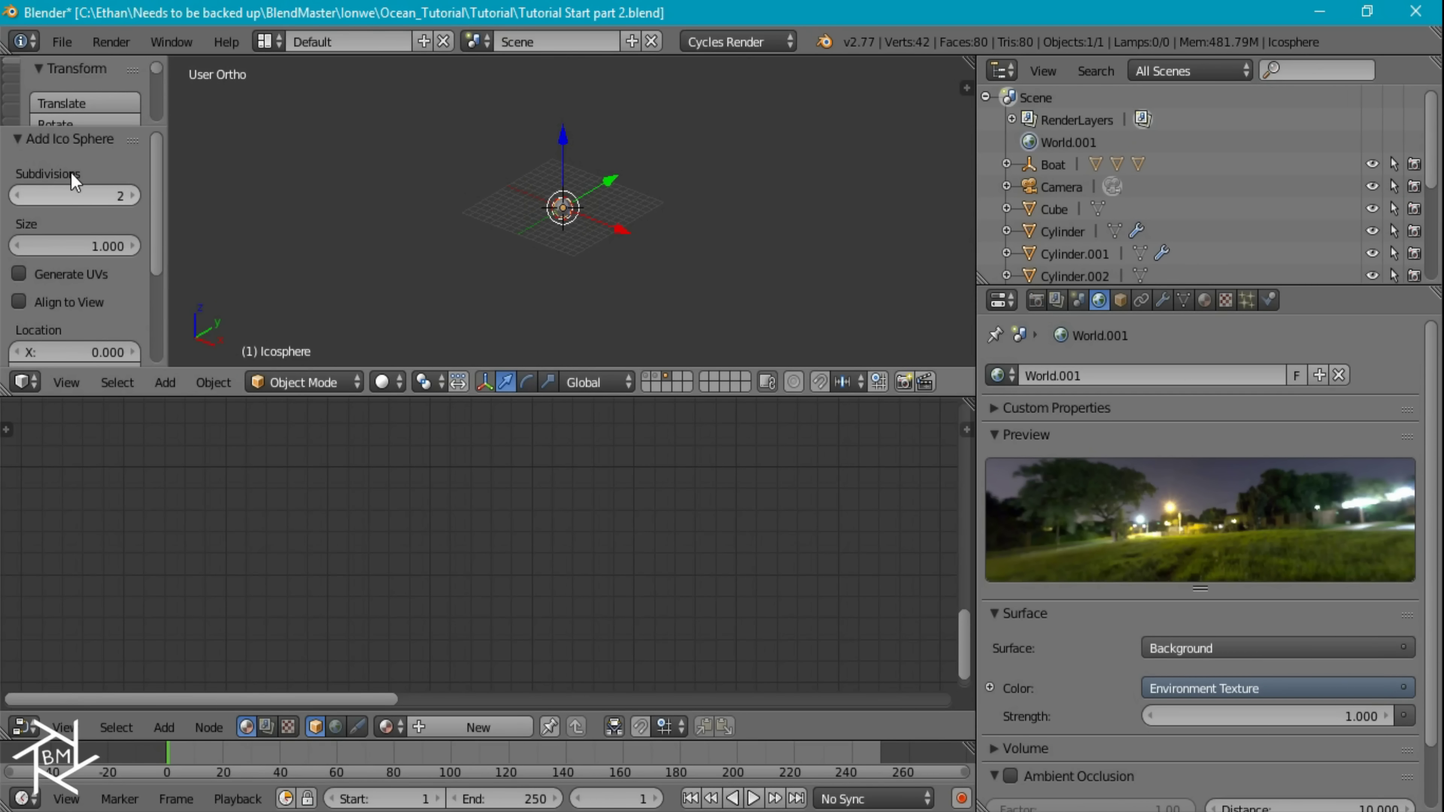
drag(102, 206, 77, 221)
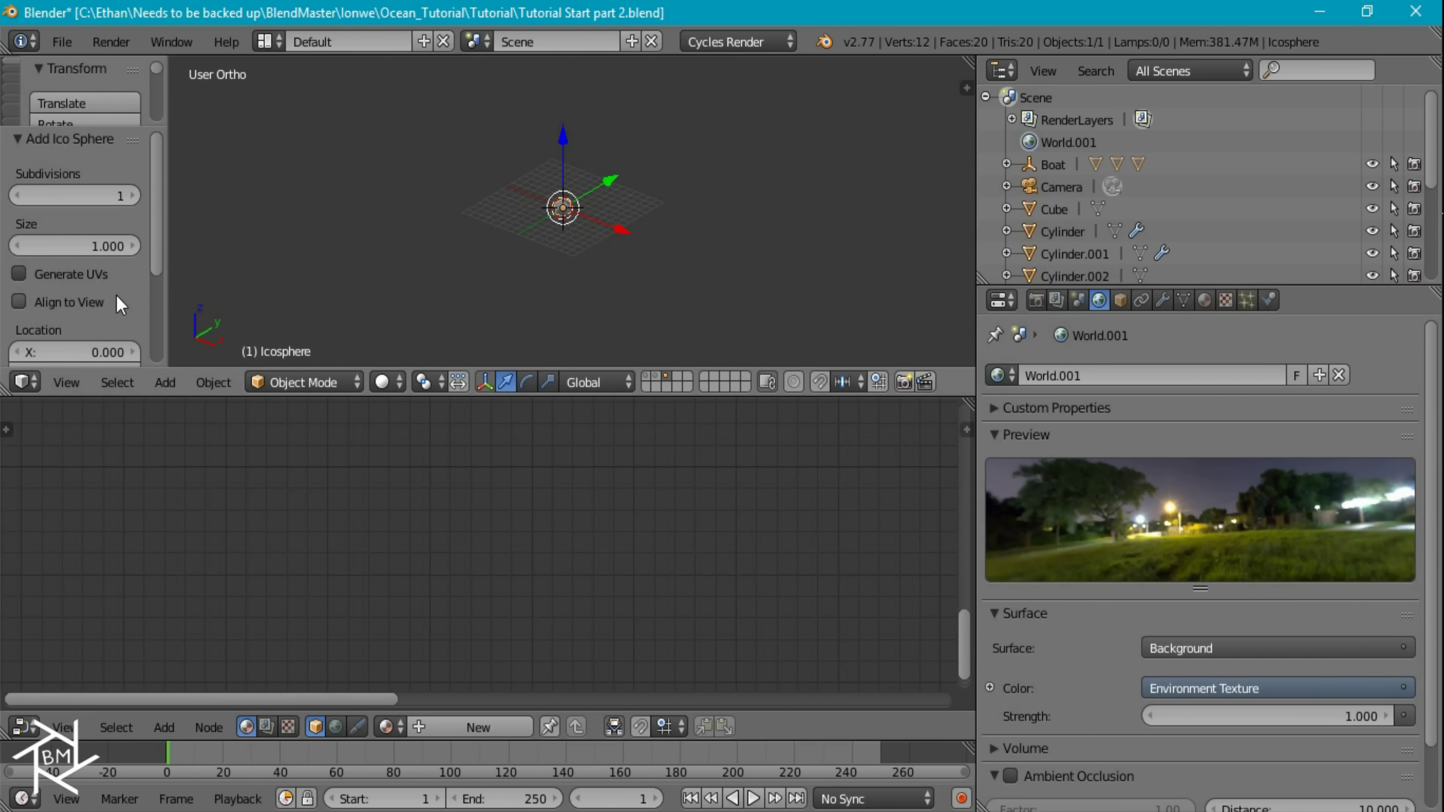
Create a new material for the ico sphere and name it GlowingParticle.
click(456, 726)
click(456, 726)
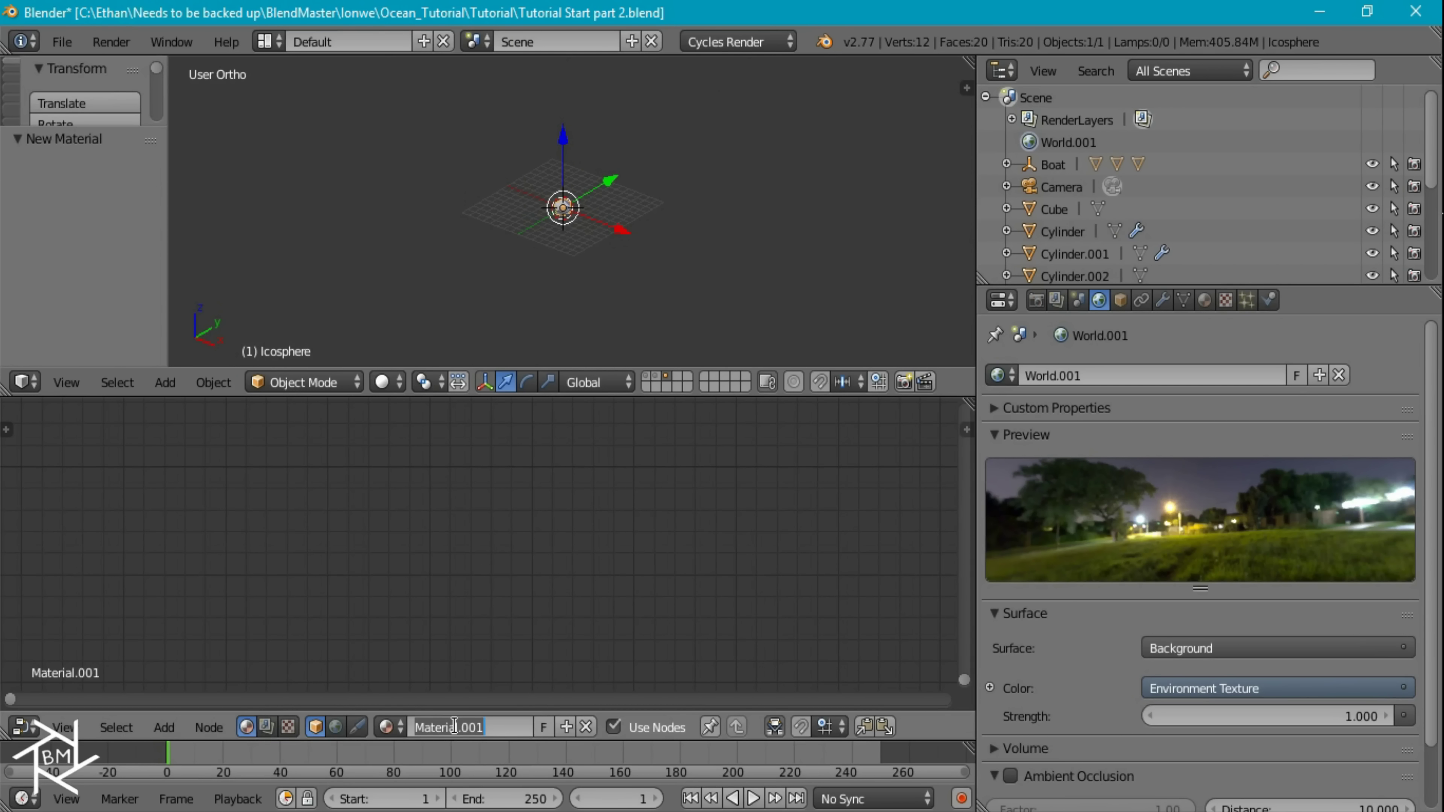
text(P)
text(lowingParticle)
key(Return)
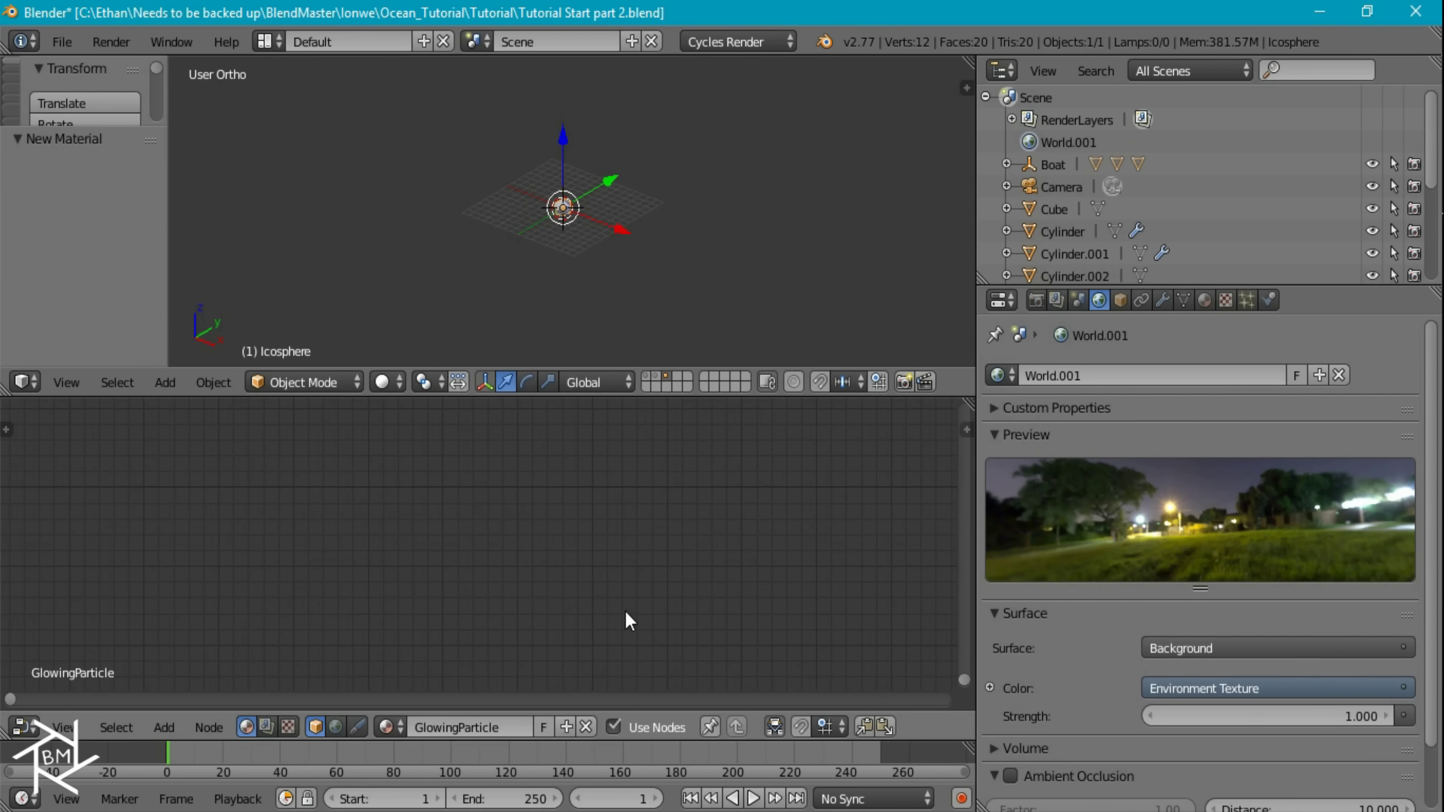
Delete the default shader node from the GlowingParticle material, keeping only the Material Output node.
scroll(633, 605, down, 10)
middle_drag(708, 591, 495, 636)
scroll(597, 539, up, 3)
middle_drag(671, 468, 530, 560)
click(613, 539)
scroll(609, 558, up, 3)
key(x)
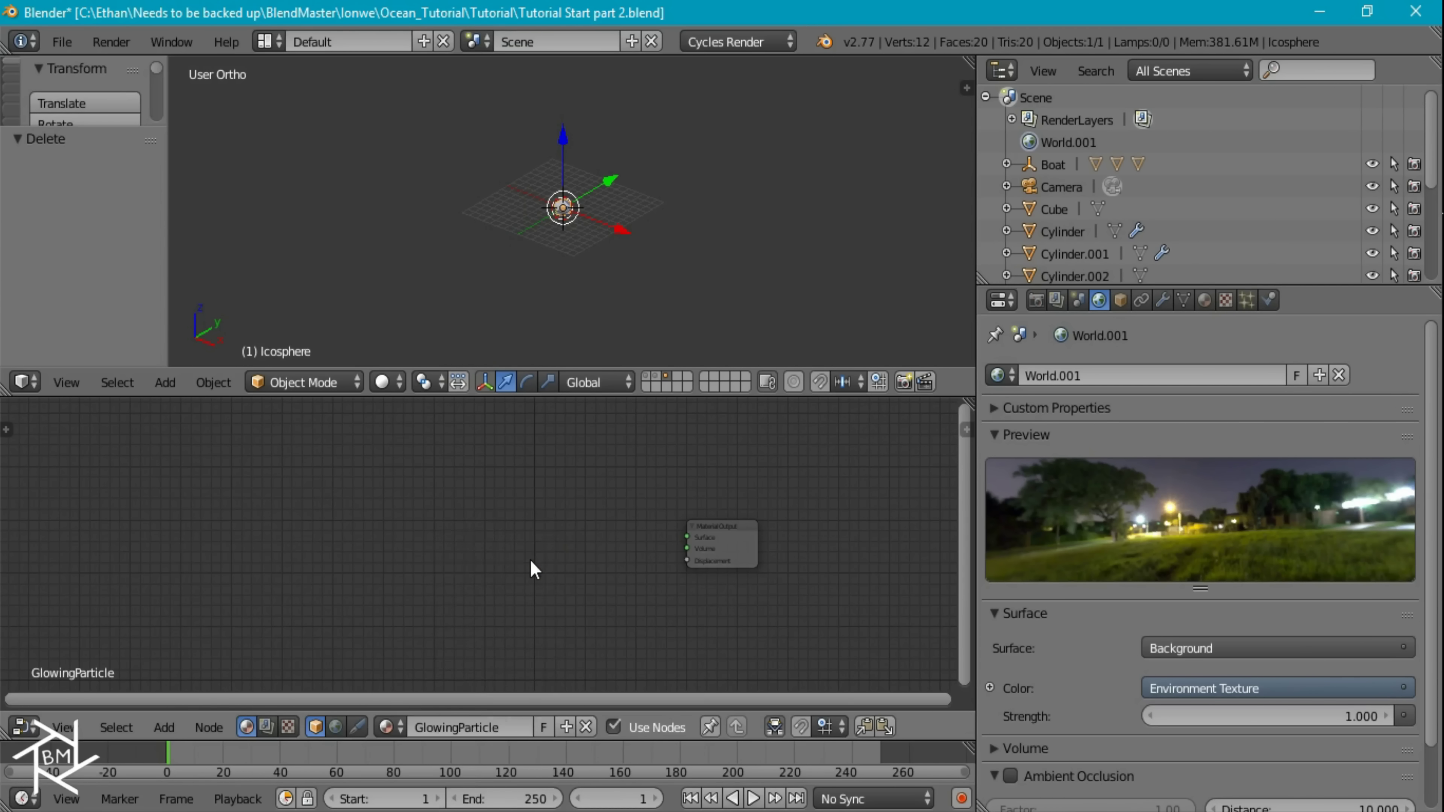
Add an Emission shader and link its output to the Material Output's Surface input.
key(shift+a)
mouse_move(509, 628)
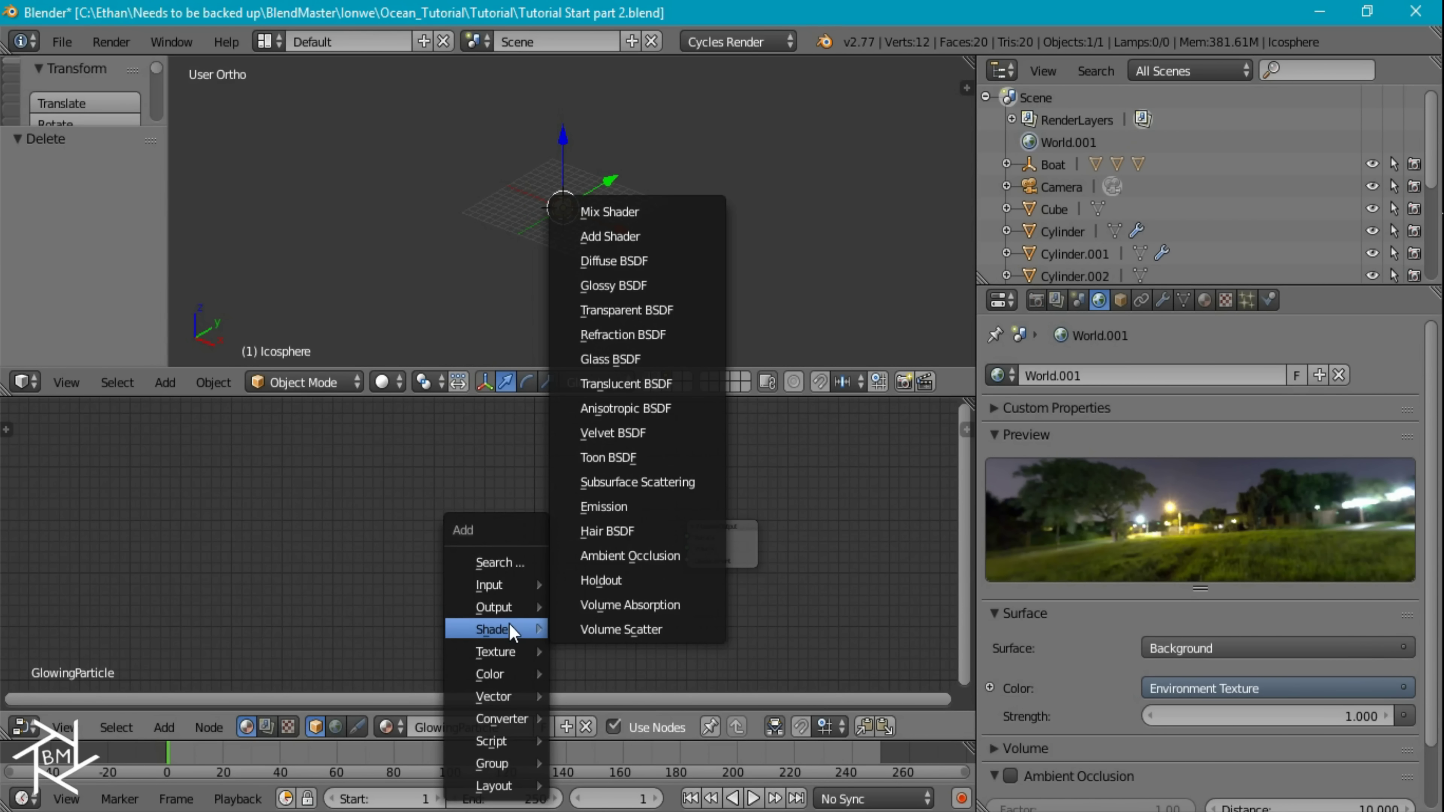
click(636, 516)
click(637, 516)
drag(616, 542, 686, 541)
middle_drag(465, 529, 550, 536)
Add a ColorRamp node and link its Color output to the Emission shader's Color input.
key(shift+a)
mouse_move(548, 536)
mouse_move(528, 627)
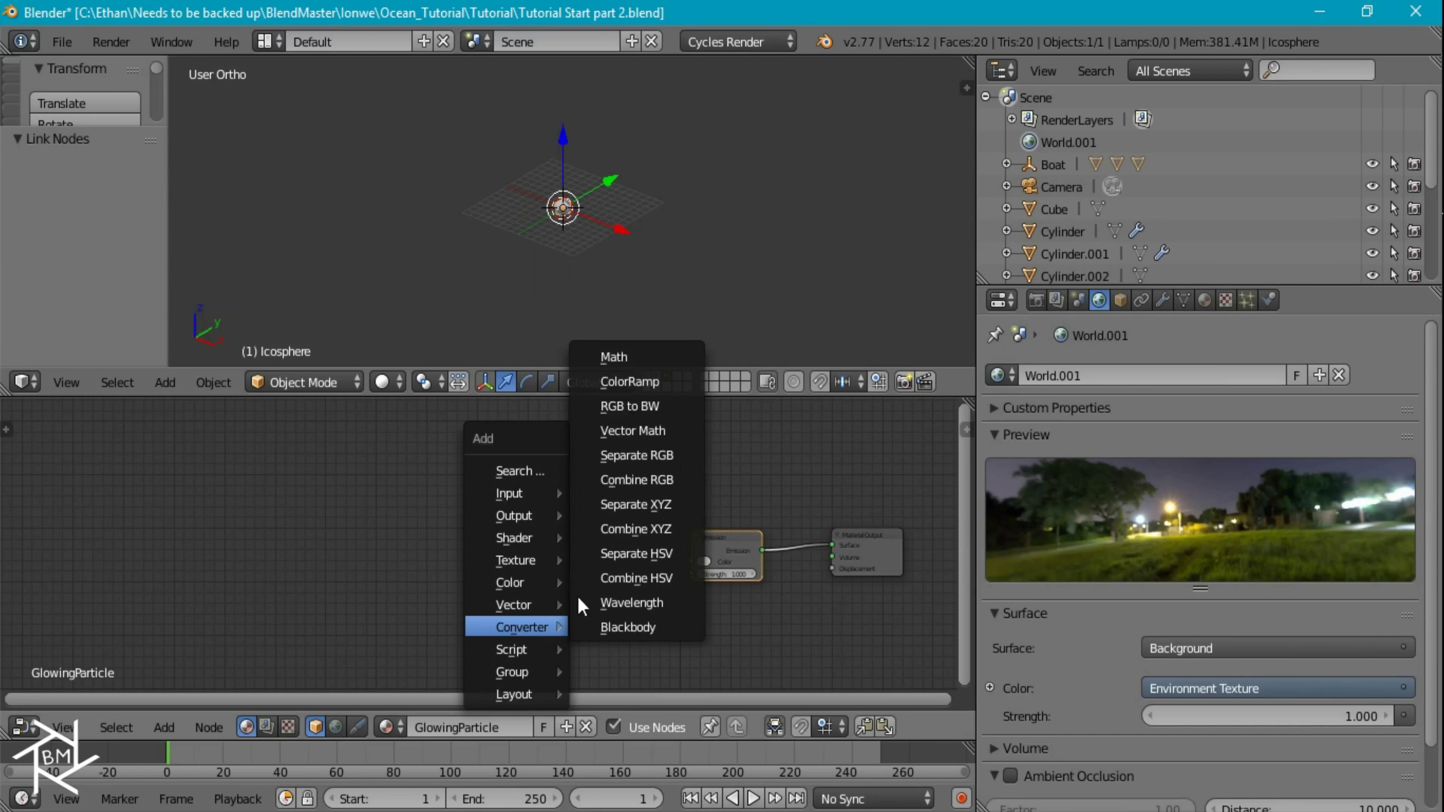
click(652, 372)
click(573, 562)
drag(555, 551, 691, 562)
Set the ColorRamp to Constant interpolation and place its white stop at position 0.5.
click(524, 578)
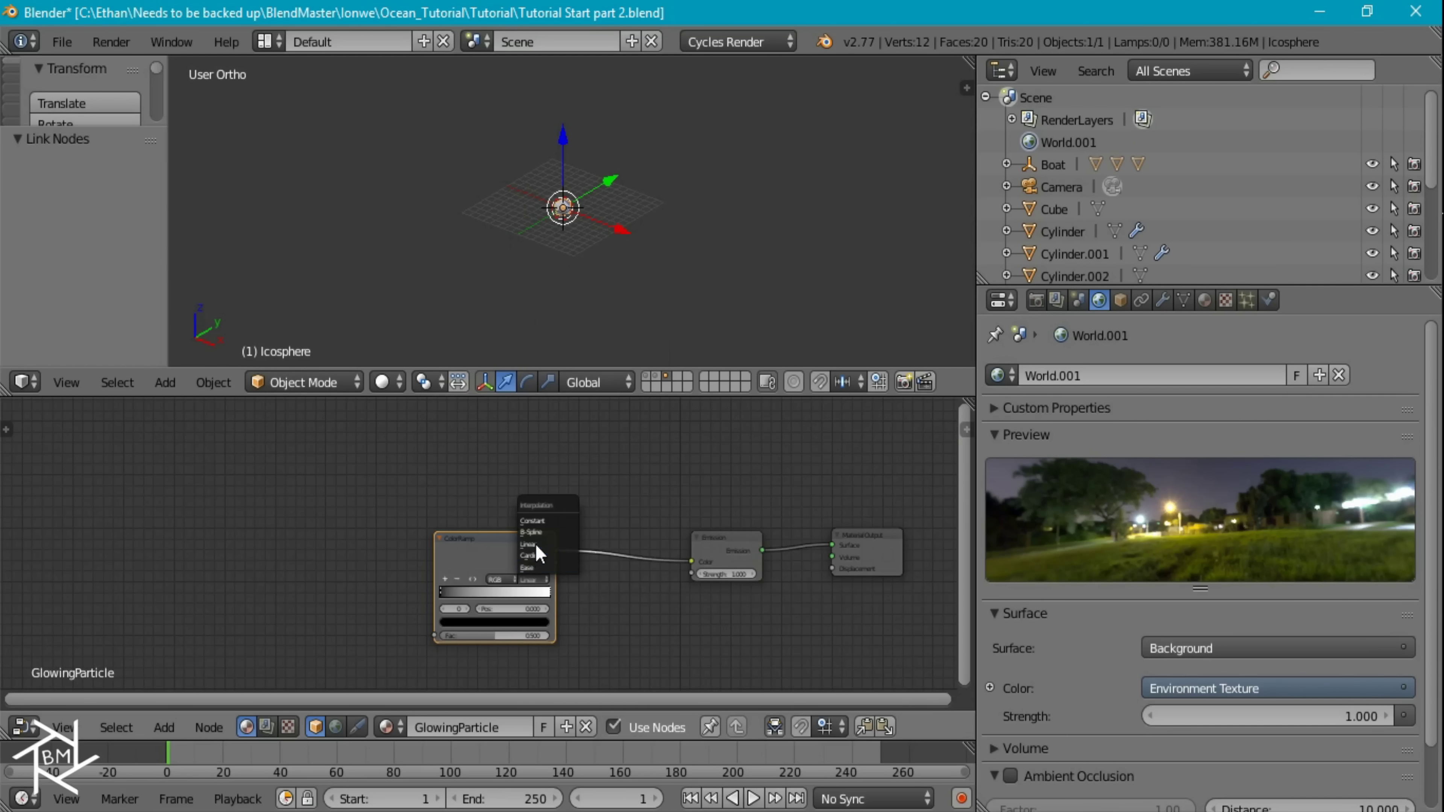
click(539, 521)
click(547, 591)
click(525, 607)
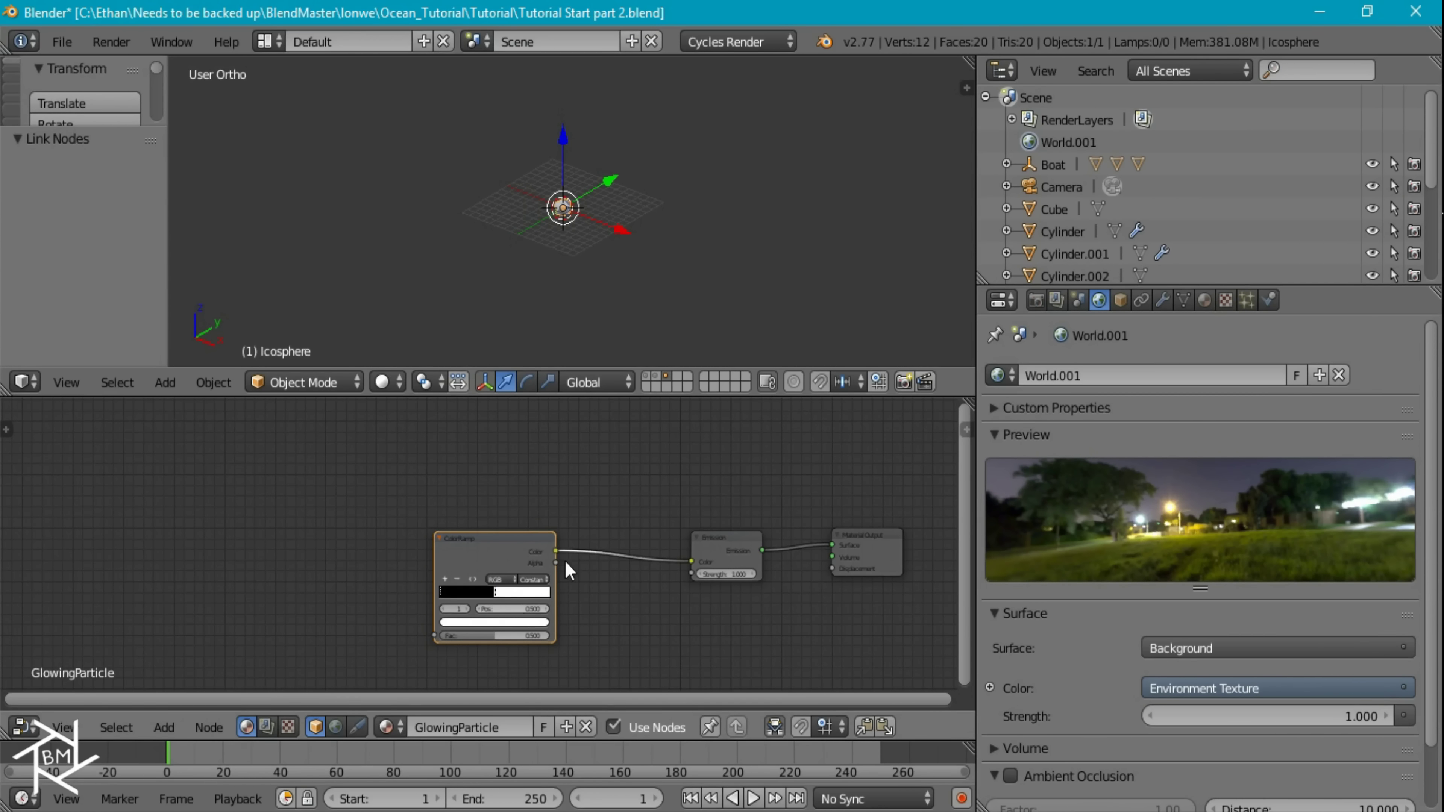
Colour the ColorRamp's white stop light blue, with red at 0 and green at 0.5 in RGB.
middle_drag(565, 561, 738, 465)
scroll(707, 522, up, 4)
click(711, 522)
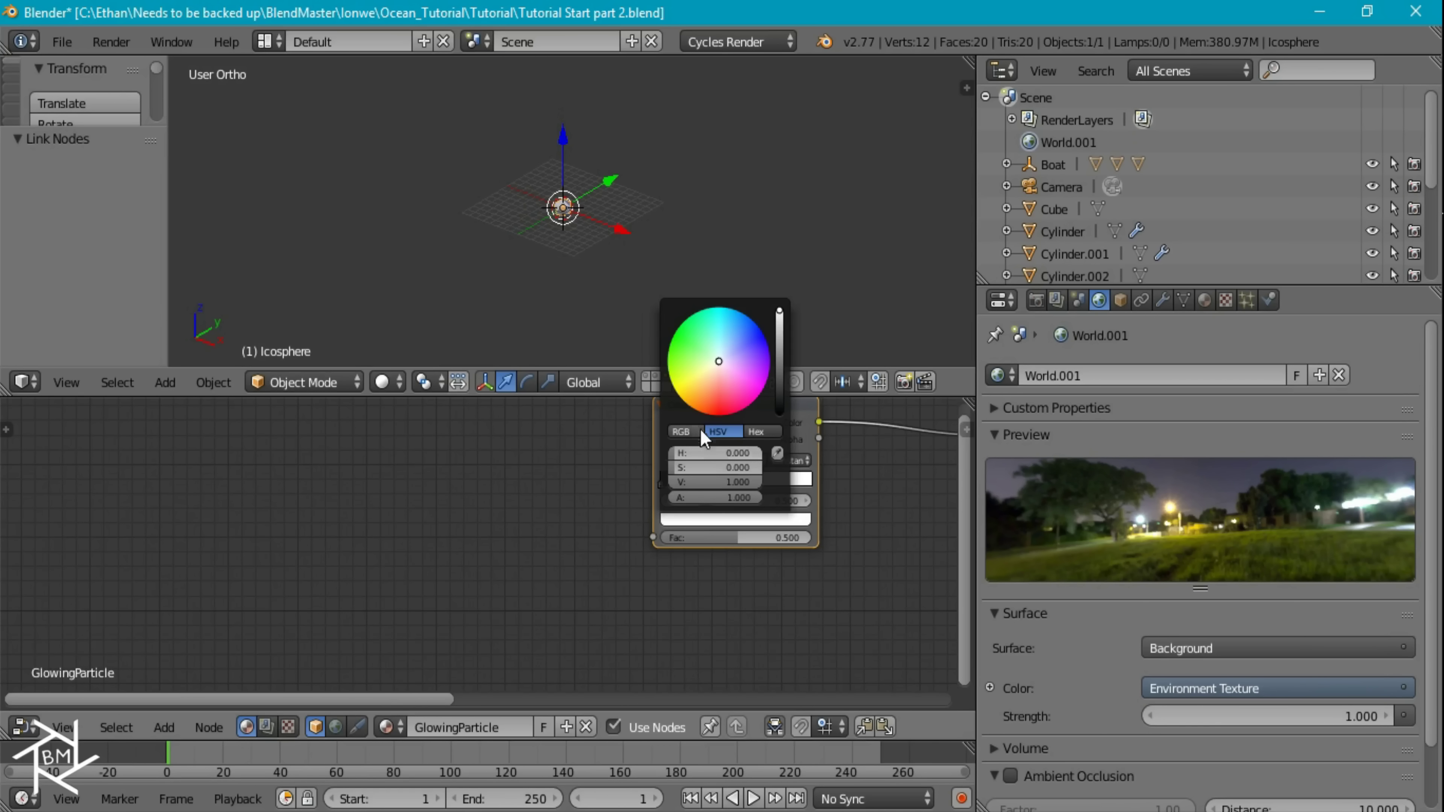
click(700, 431)
drag(726, 457, 673, 457)
click(723, 466)
text(0.5)
key(Return)
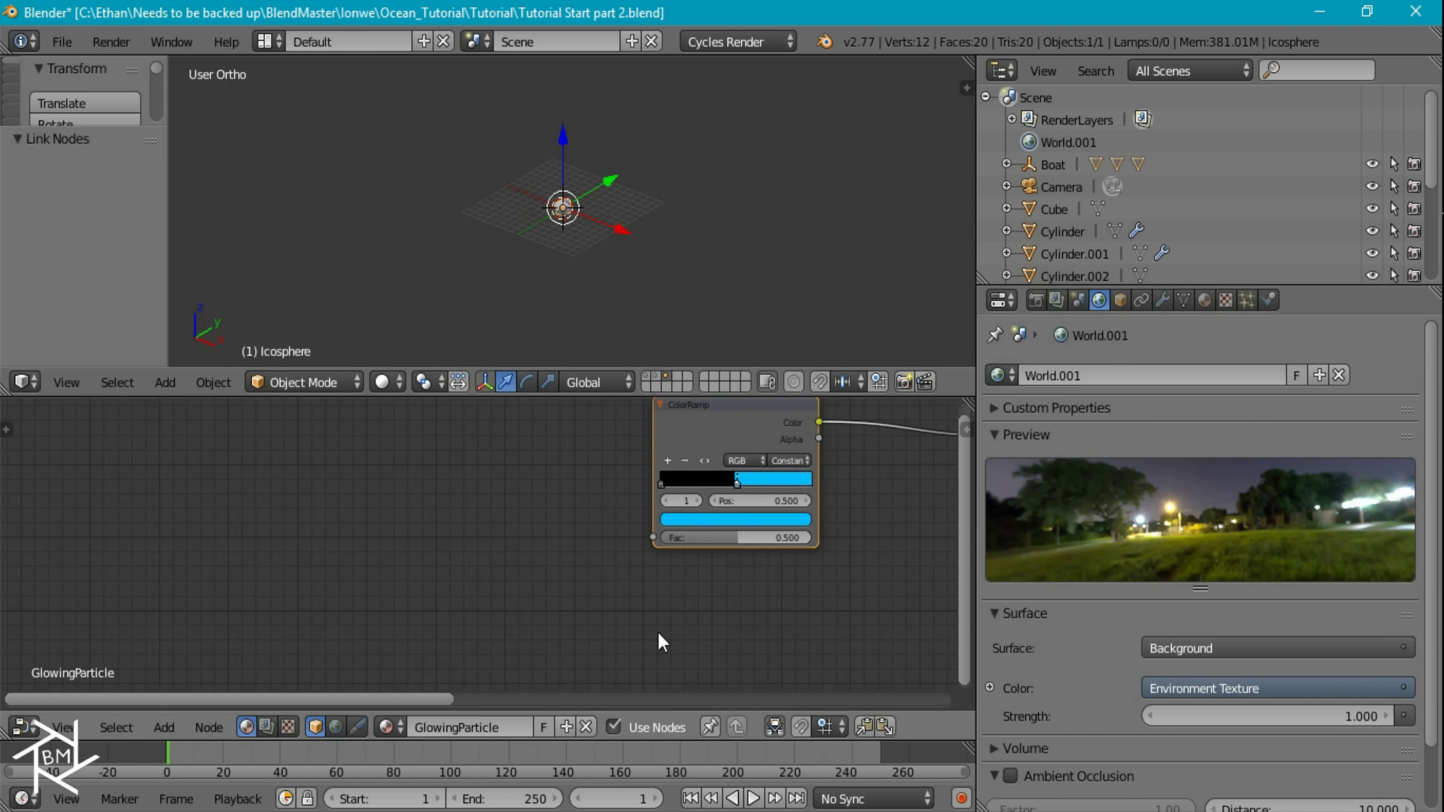
Colour the ColorRamp's black stop a deeper blue, raising the blue channel and setting green to 0.2.
click(658, 484)
click(662, 485)
click(700, 518)
click(700, 480)
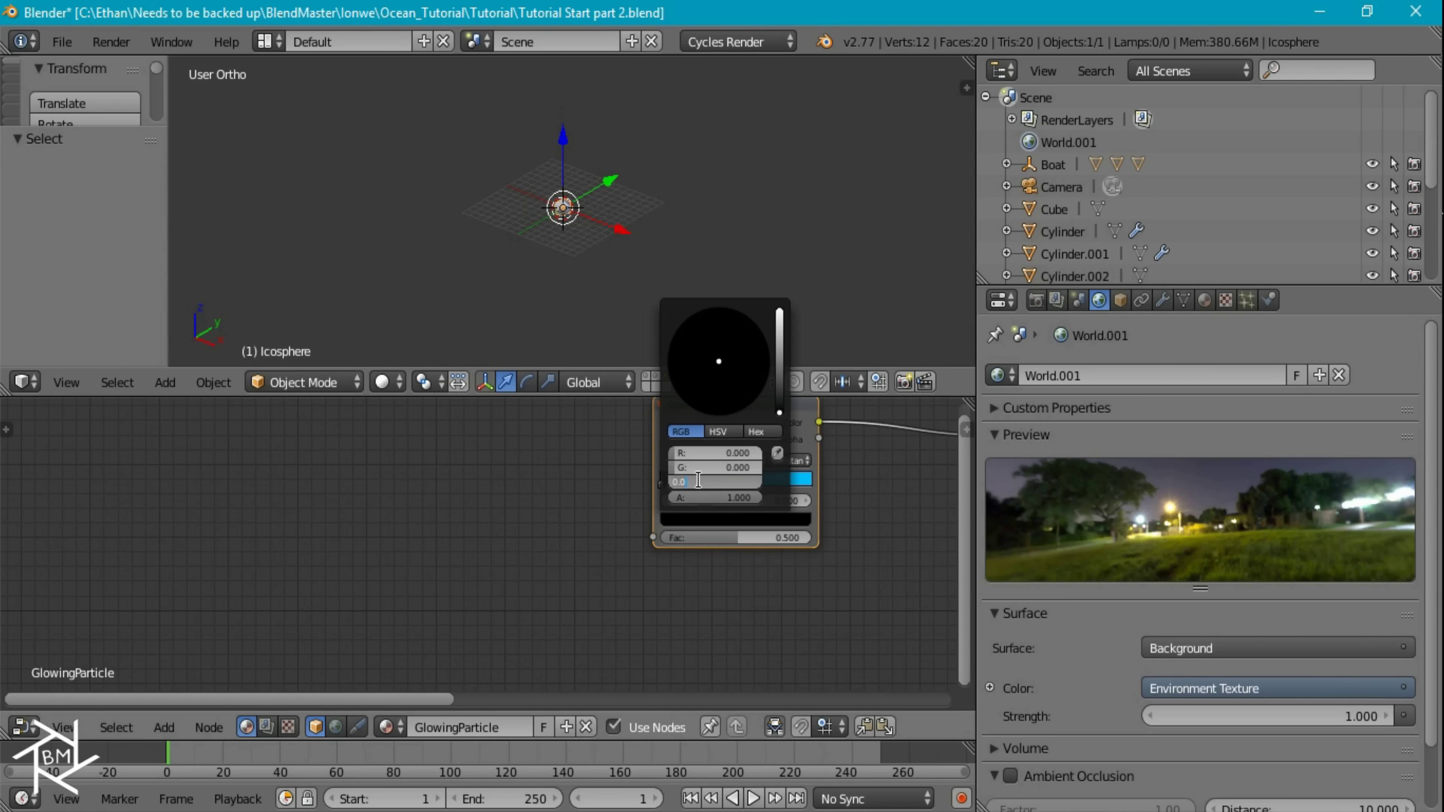
click(740, 463)
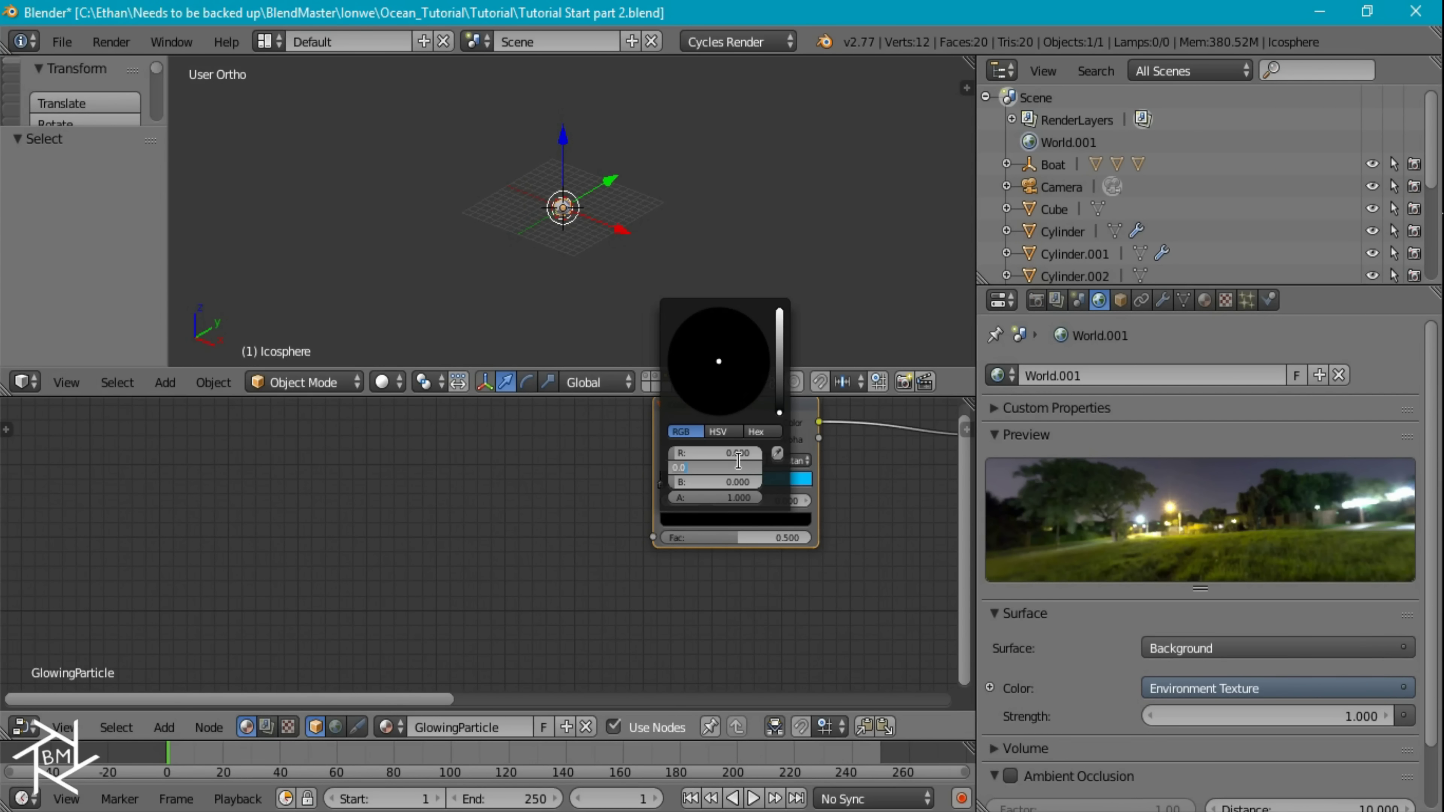
text(.2)
key(Return)
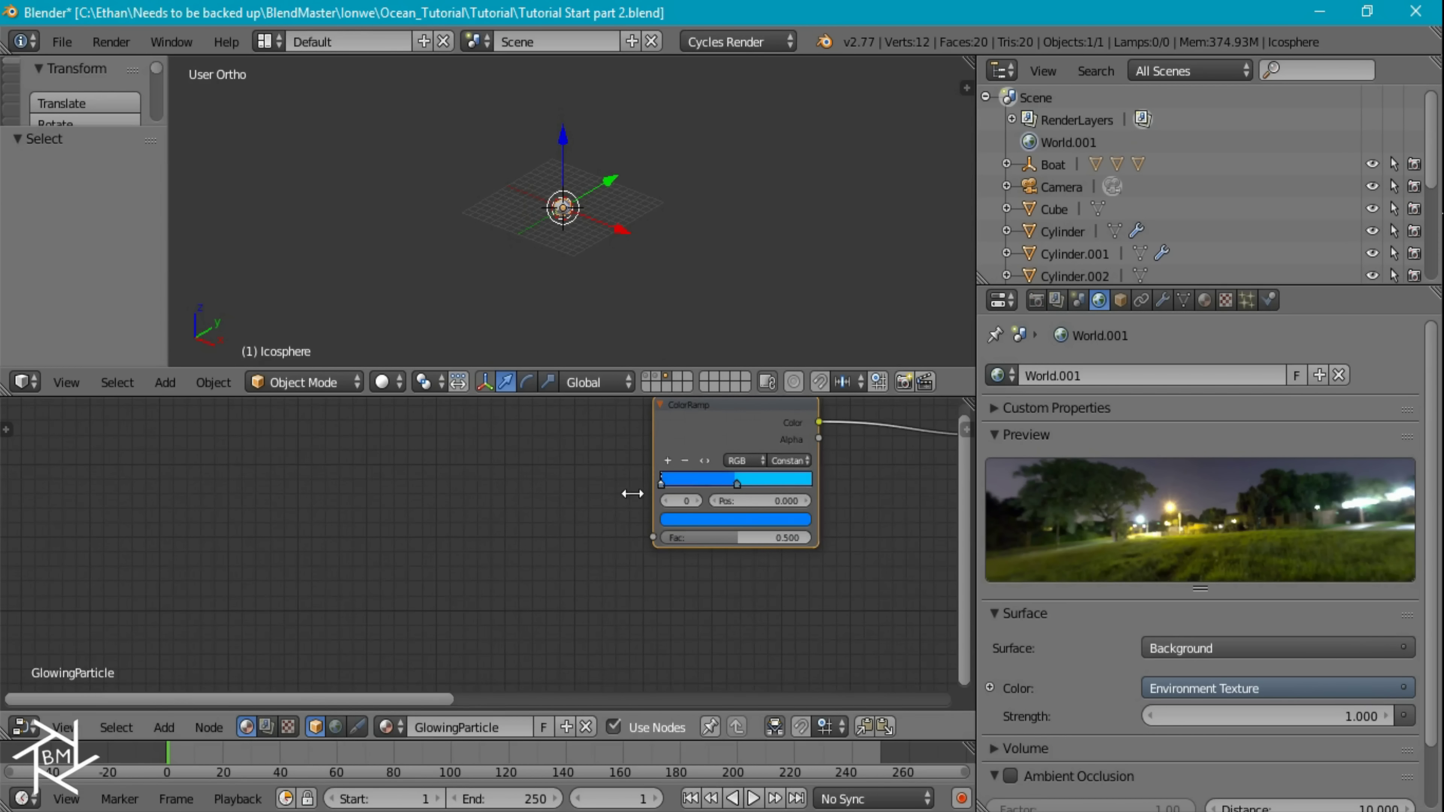
Add an Object Info node and link its Random output to the ColorRamp's Fac input.
key(Home)
middle_drag(386, 506, 689, 546)
key(shift+a)
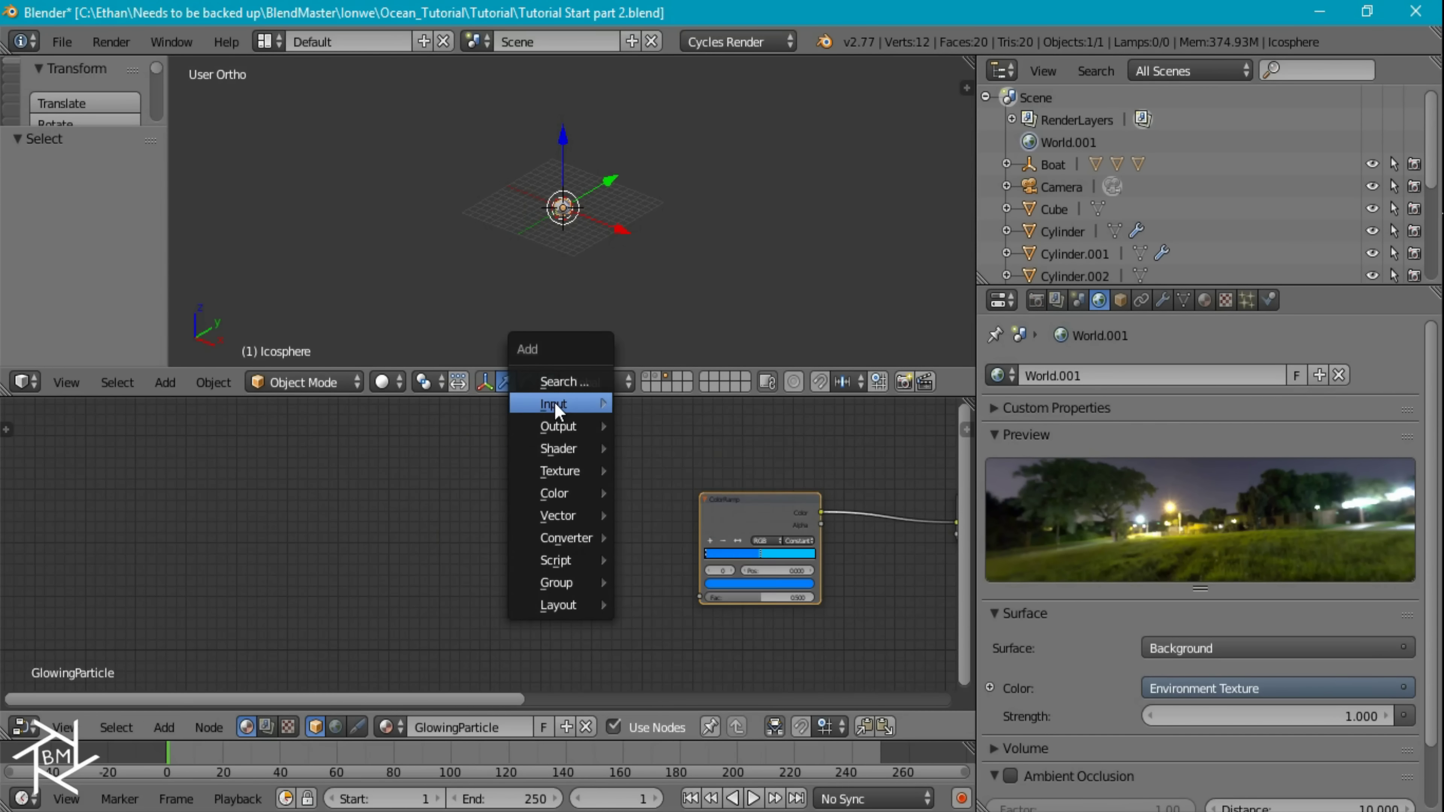
mouse_move(554, 403)
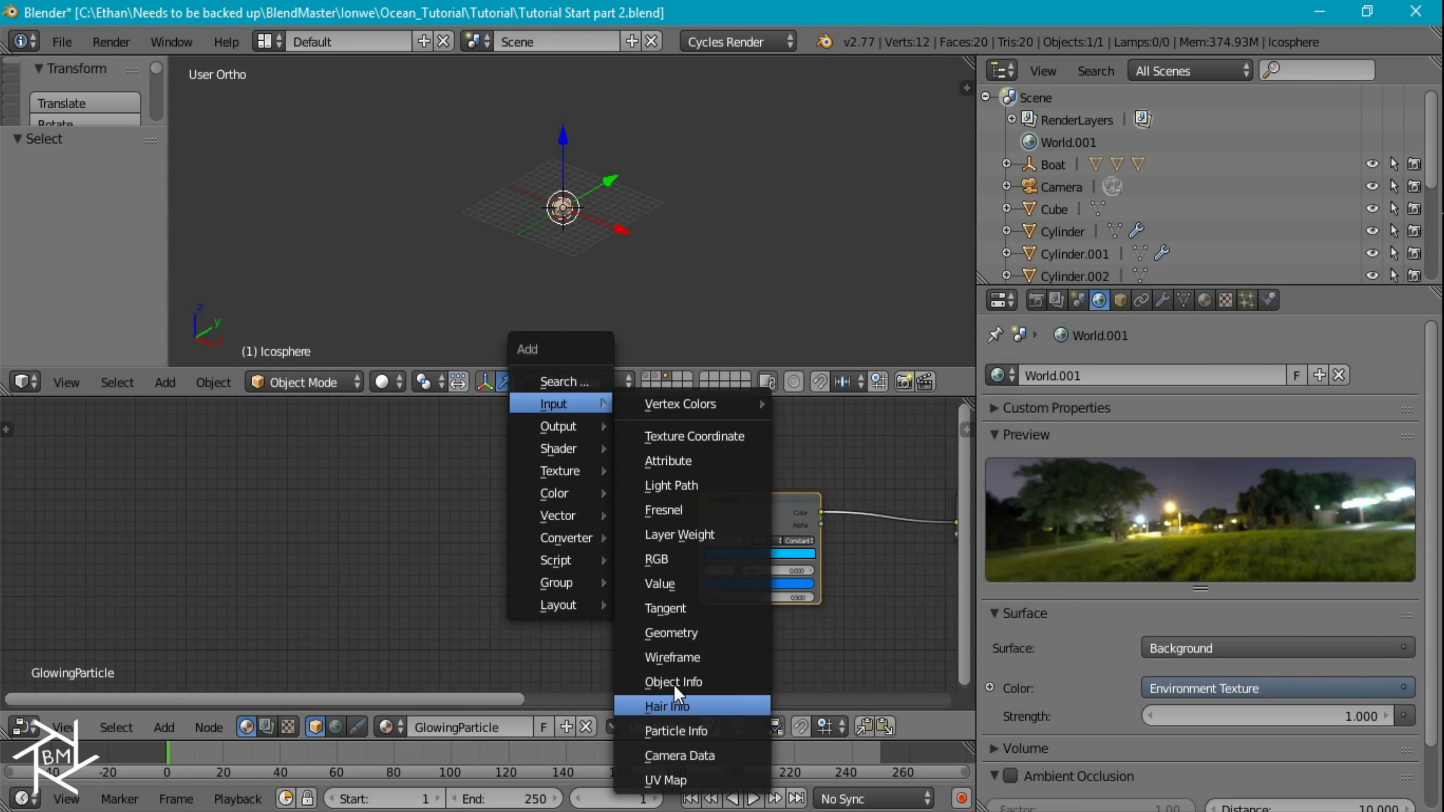
click(660, 682)
click(587, 552)
drag(588, 563, 701, 597)
Set the Emission shader's strength to 2.
middle_drag(788, 539, 538, 540)
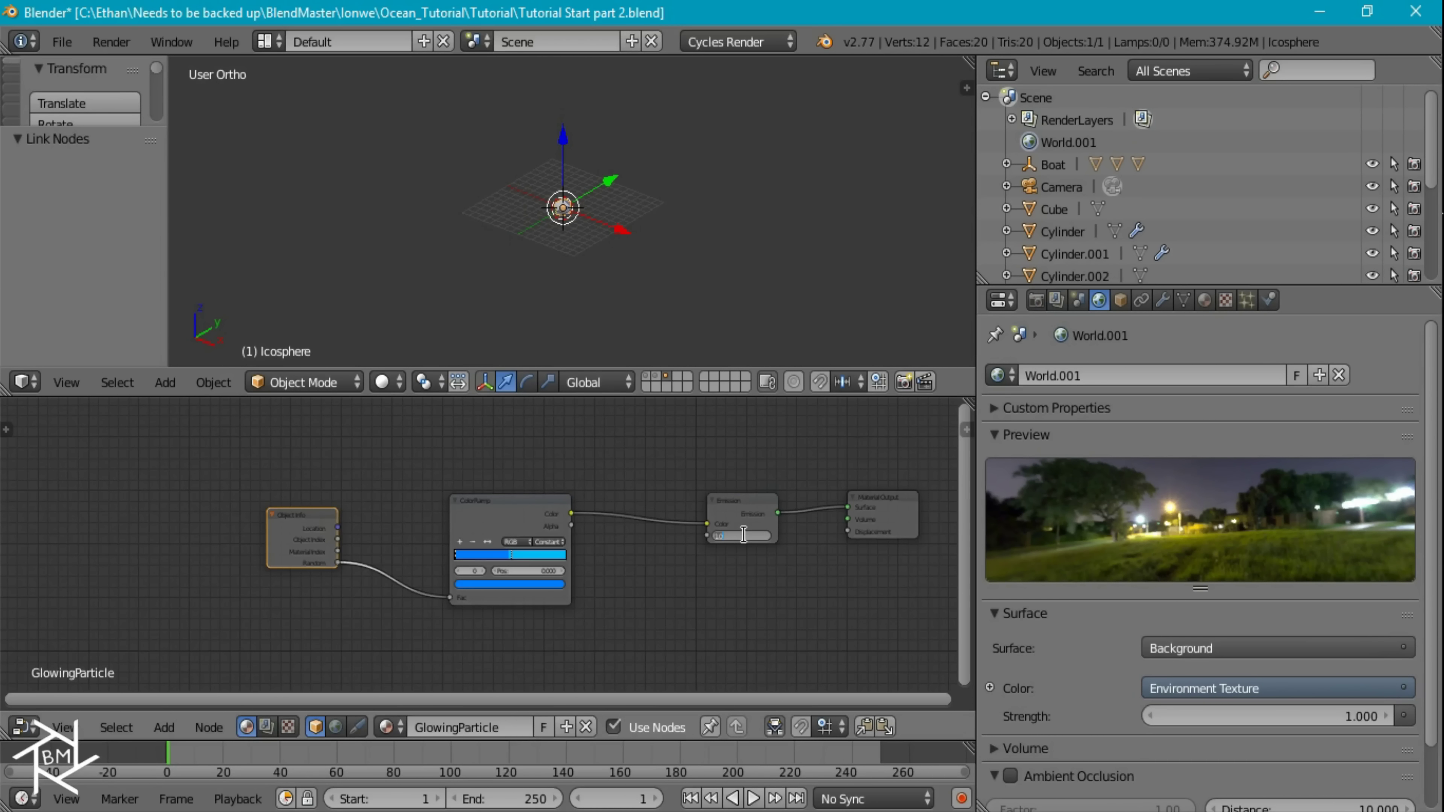
text(2)
key(Return)
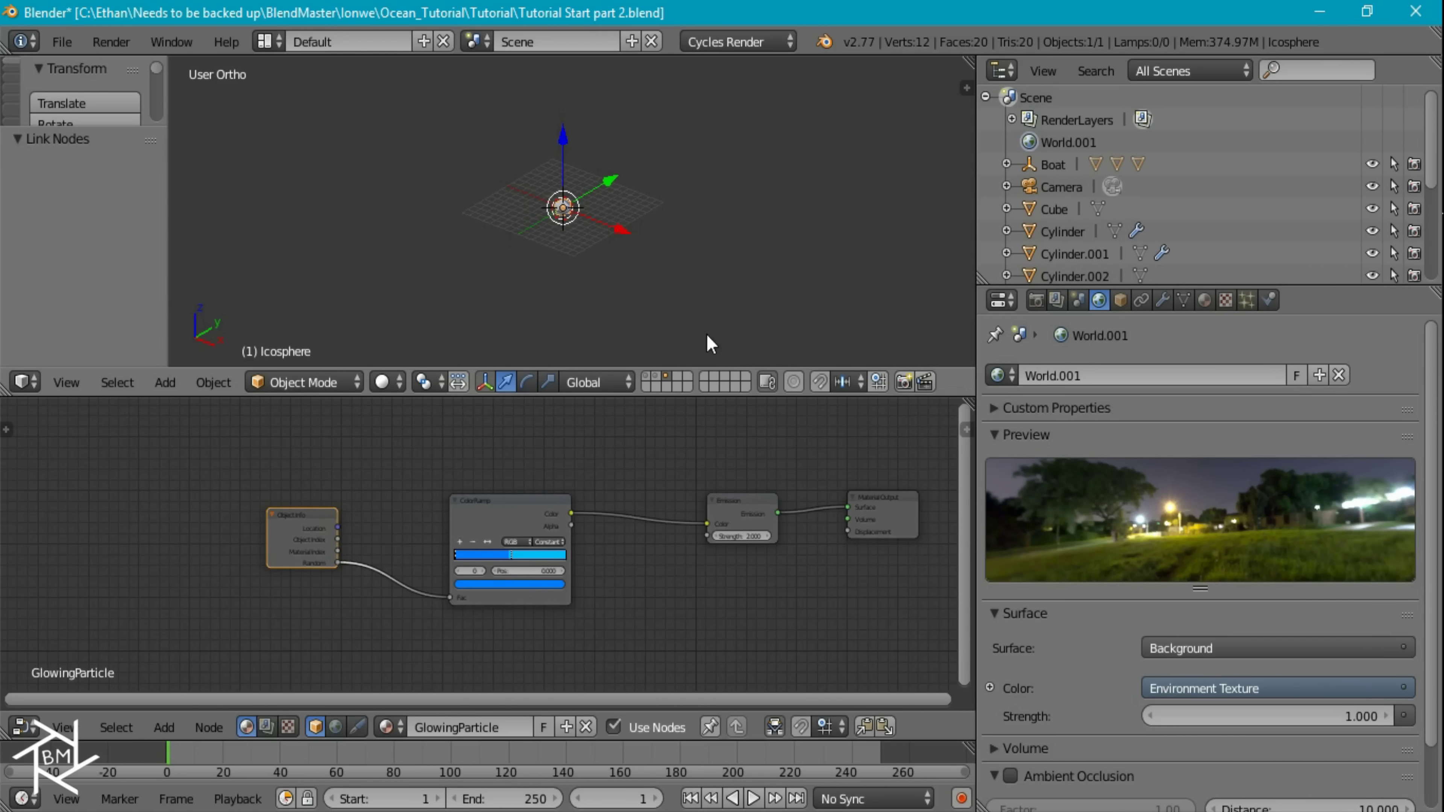
Show the first layer, select the flat cube and add a particle system to it.
click(649, 379)
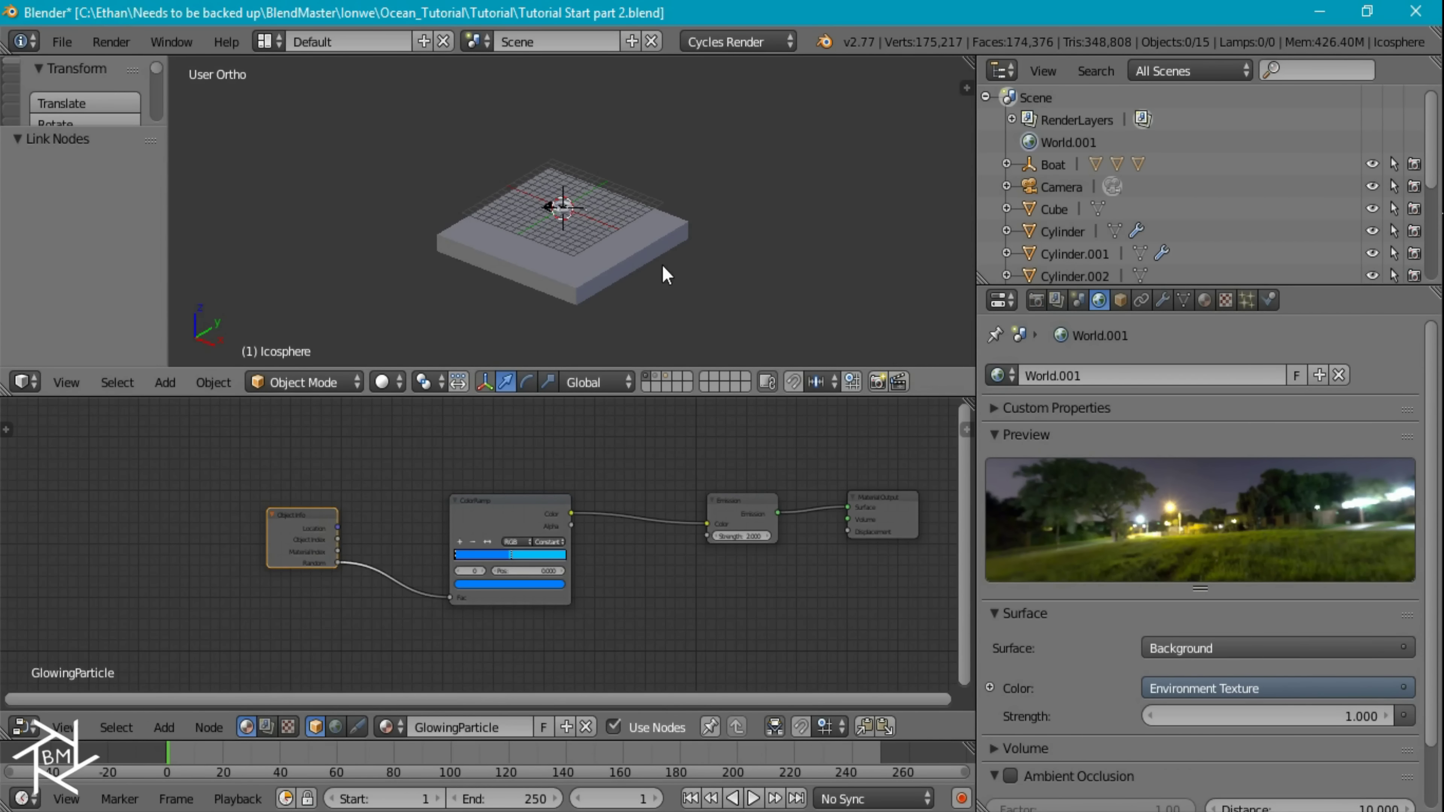
scroll(662, 265, up, 3)
right_click(604, 297)
shift+scroll(805, 209, down, 3)
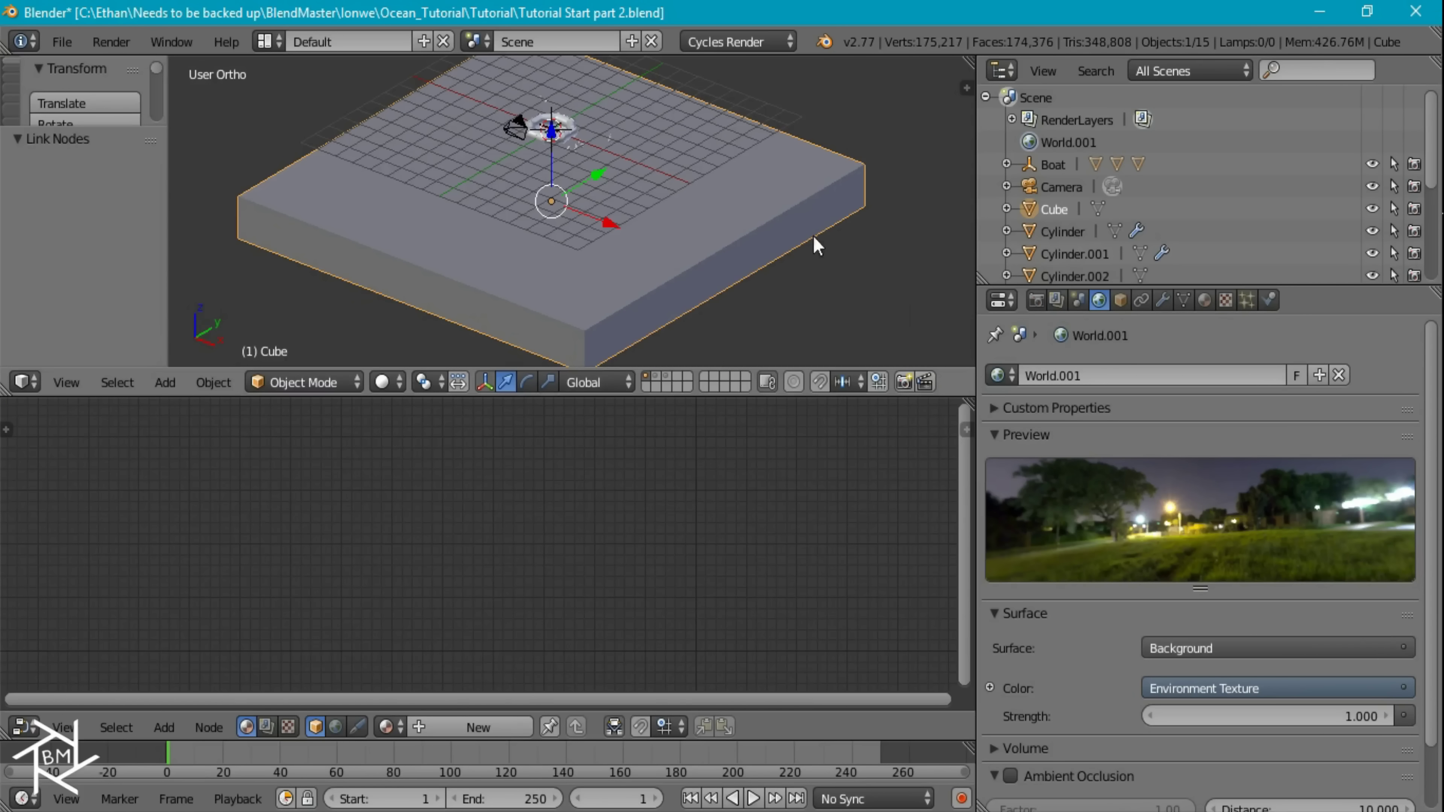
click(1247, 300)
click(1268, 451)
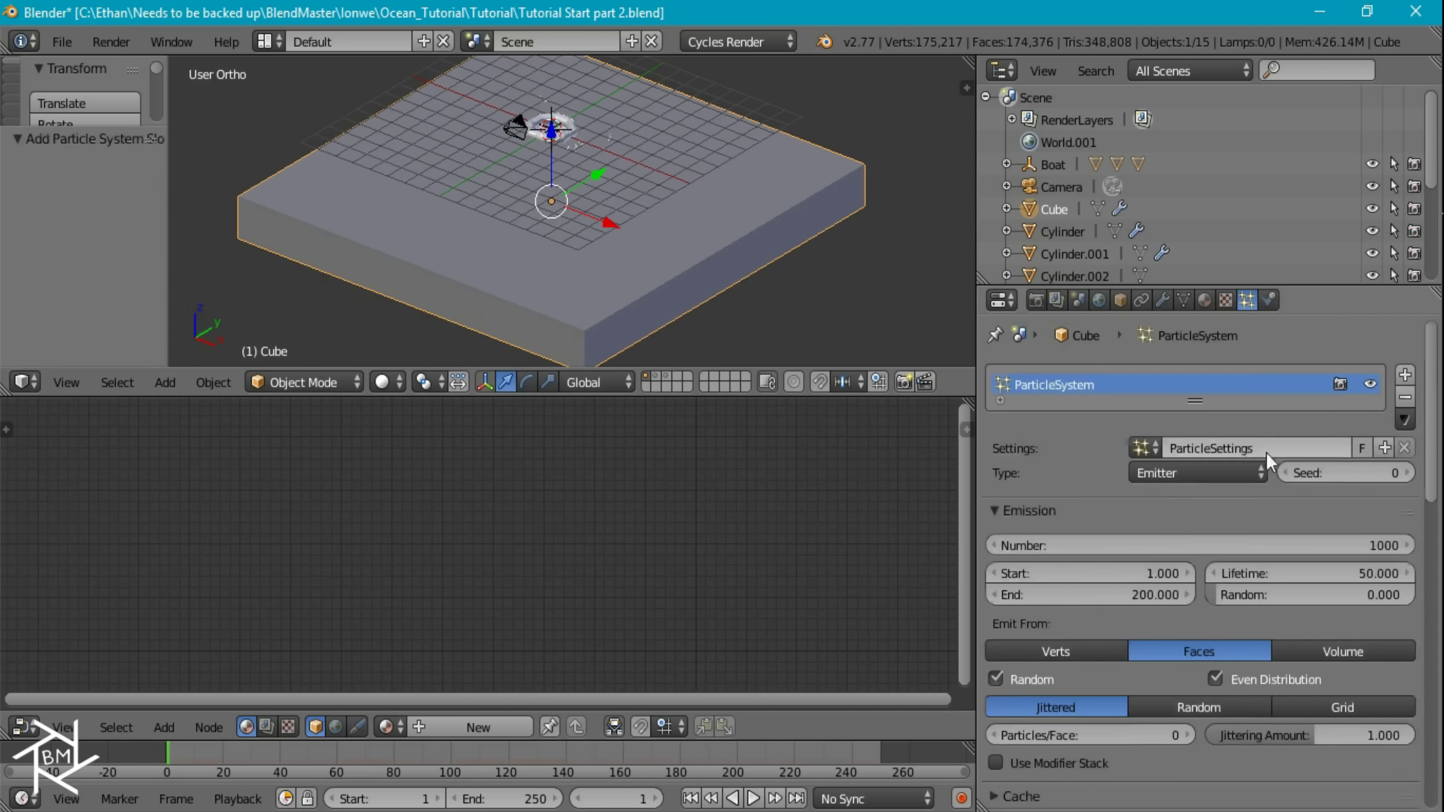
Set the particle emission to end at frame 1 and emit from the cube's volume.
click(1114, 595)
text(1)
key(Return)
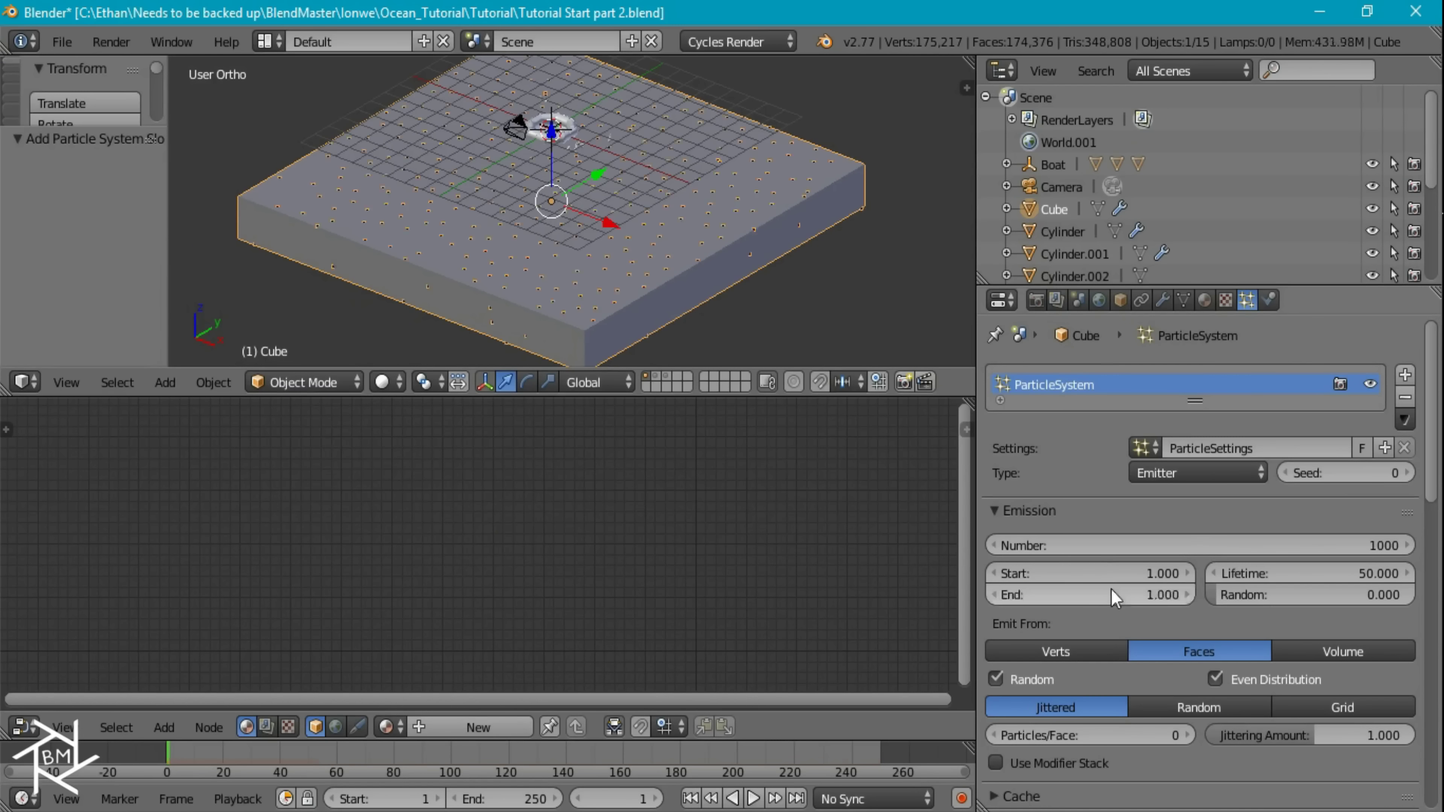
click(1340, 650)
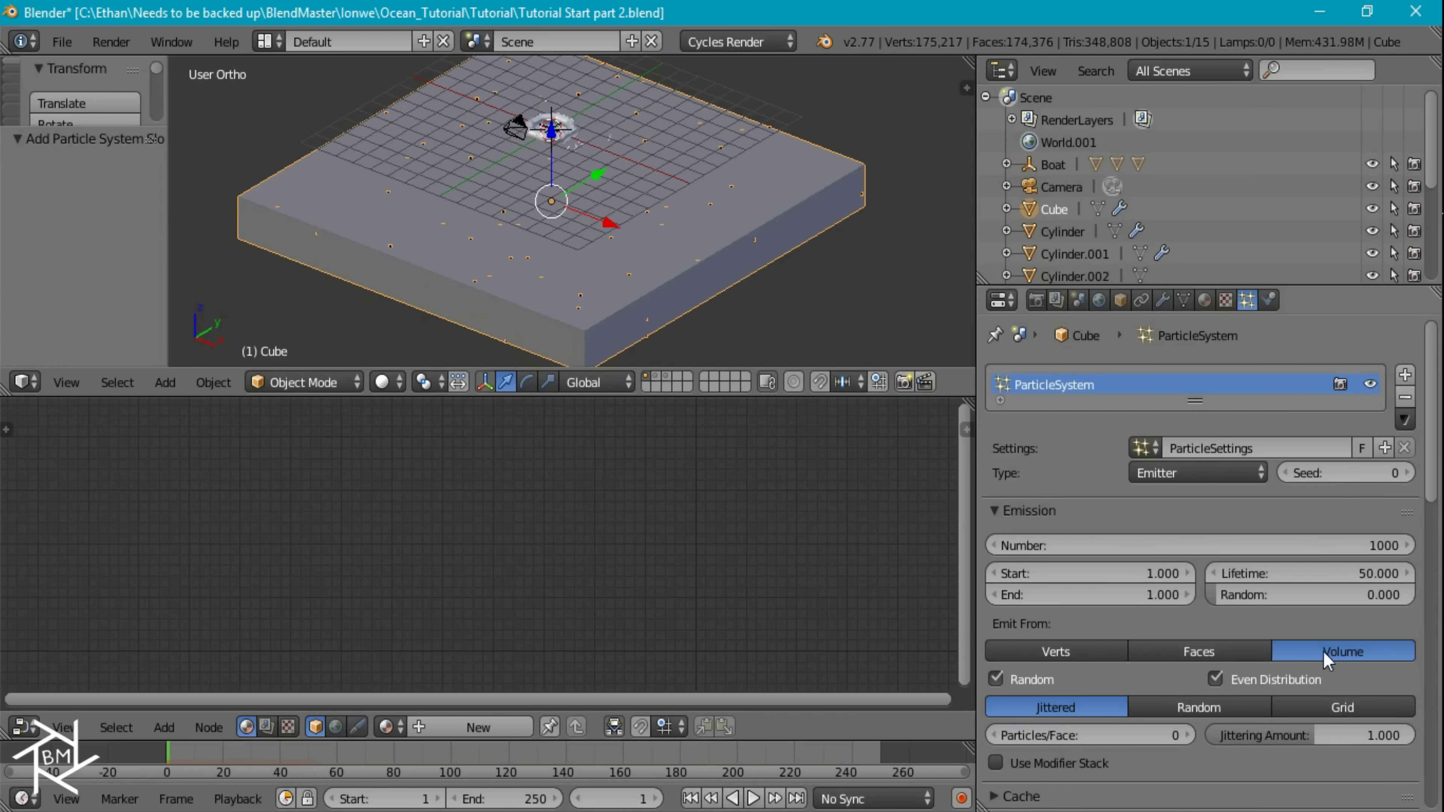
Examine how the particles fill the cube in wireframe shading from the front.
middle_drag(735, 258, 833, 249)
key(z)
key(KP_1)
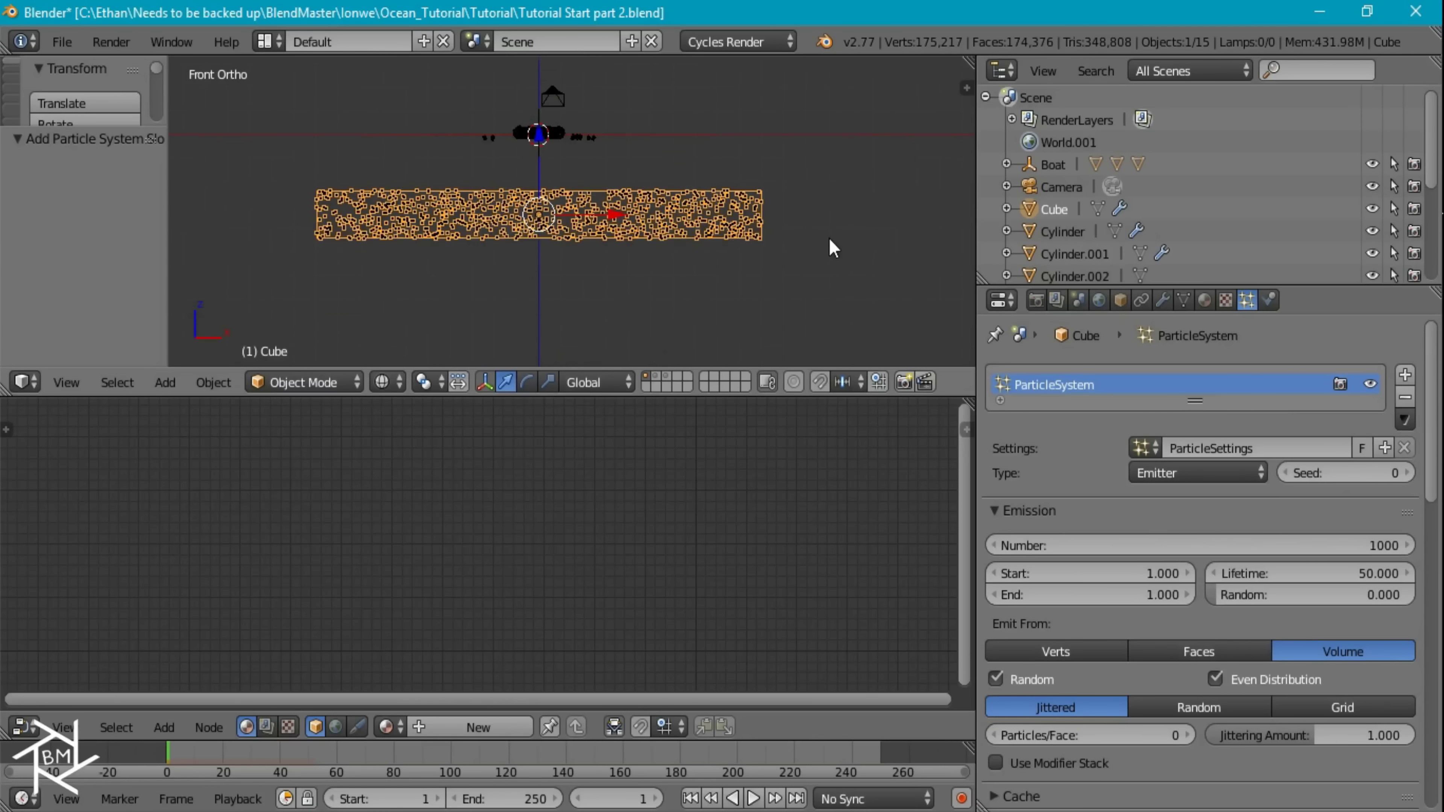
scroll(512, 288, up, 3)
shift+middle_drag(512, 288, 587, 281)
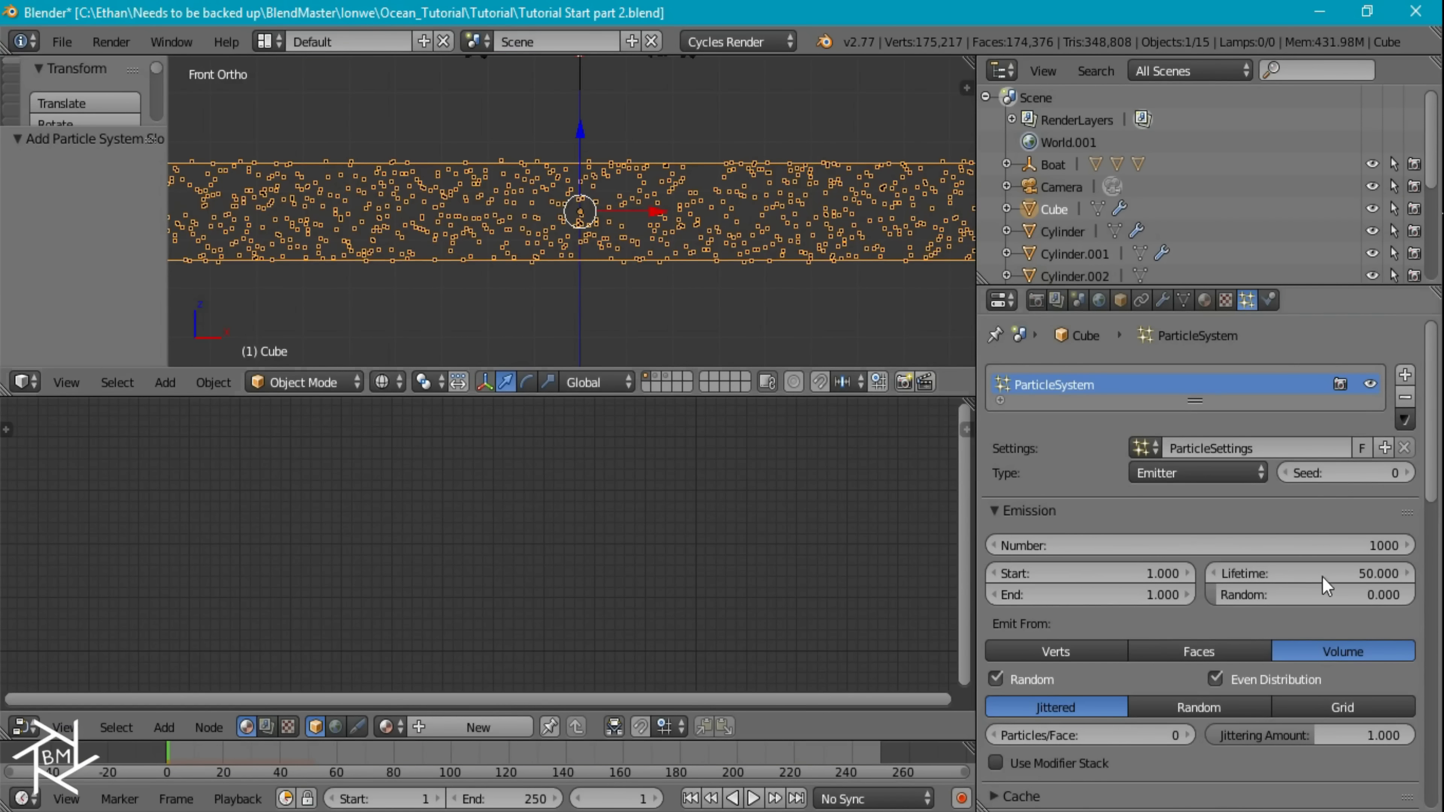
Turn off rendering of the emitter and set the particles to render as an object.
scroll(1322, 577, down, 5)
scroll(1219, 575, down, 10)
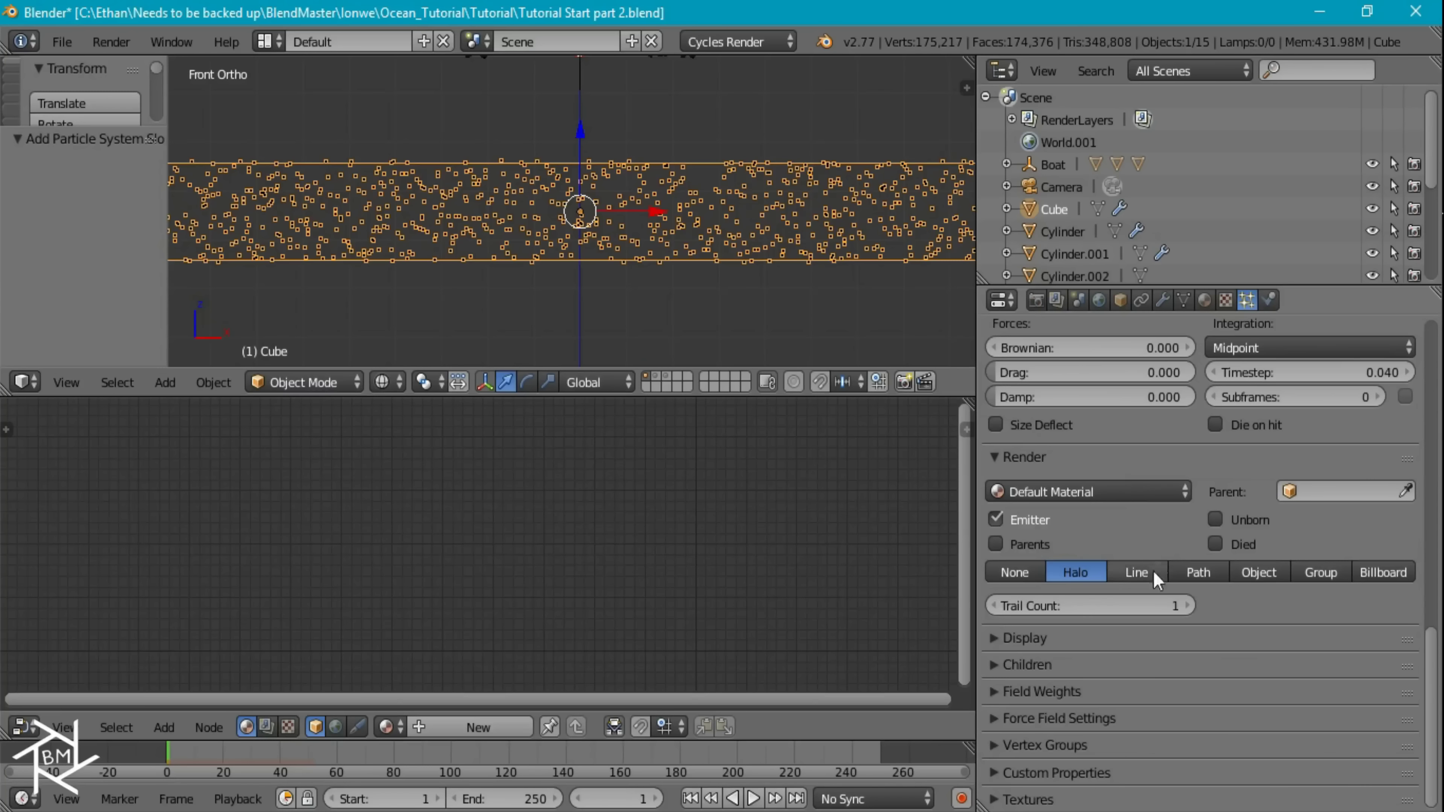
click(1034, 512)
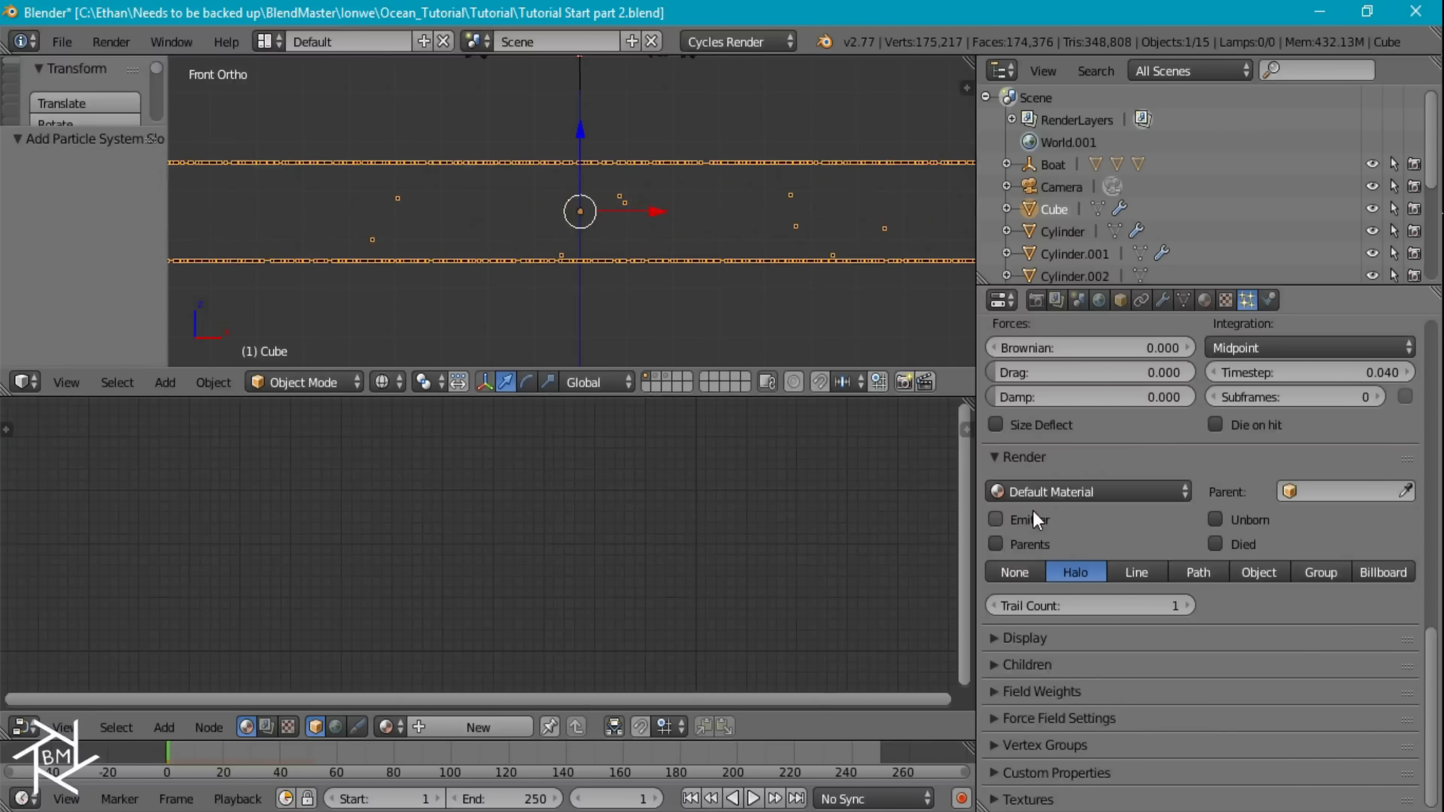
click(1266, 567)
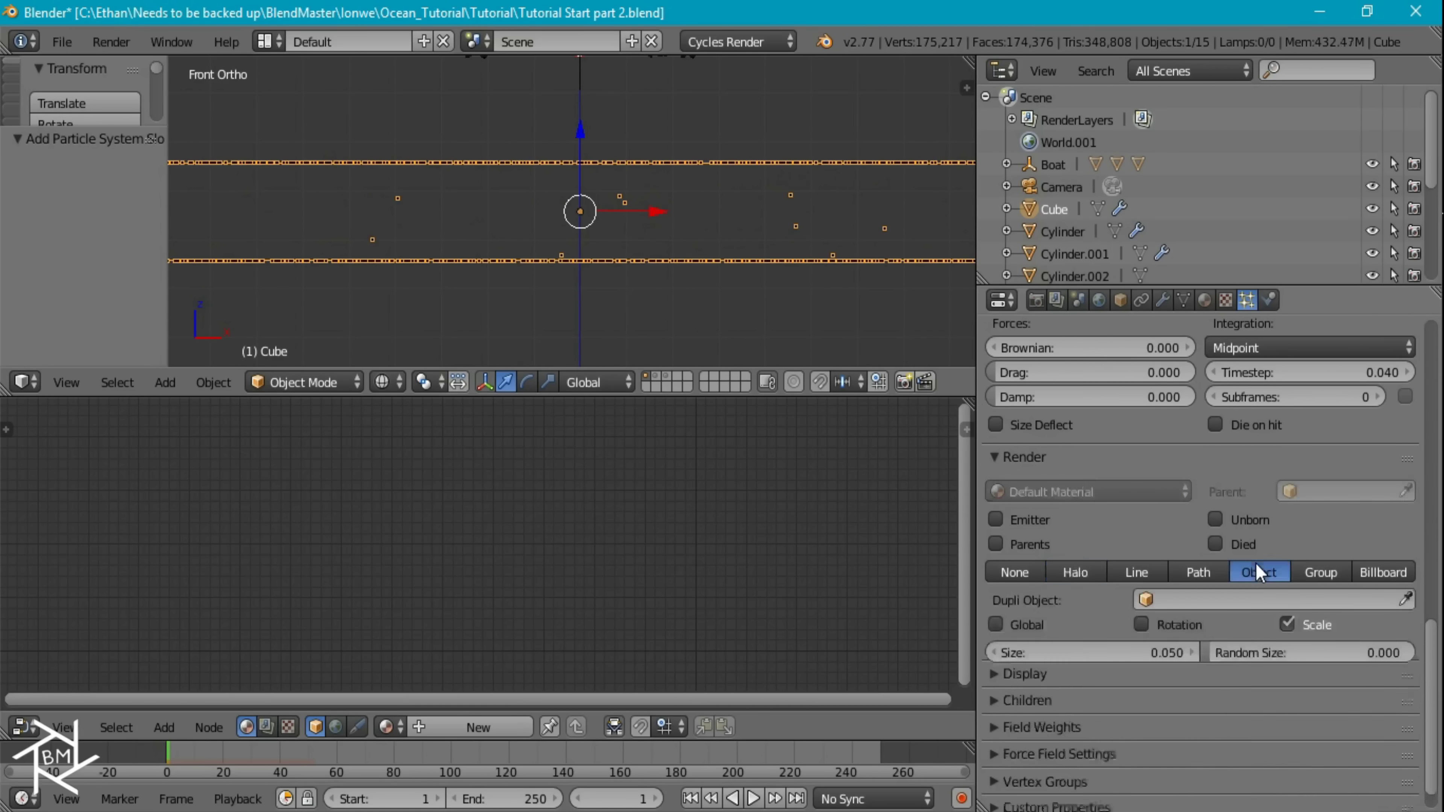
Assign the Icosphere as the particles' dupli object and set their random size to 1.
click(1251, 598)
text(ico)
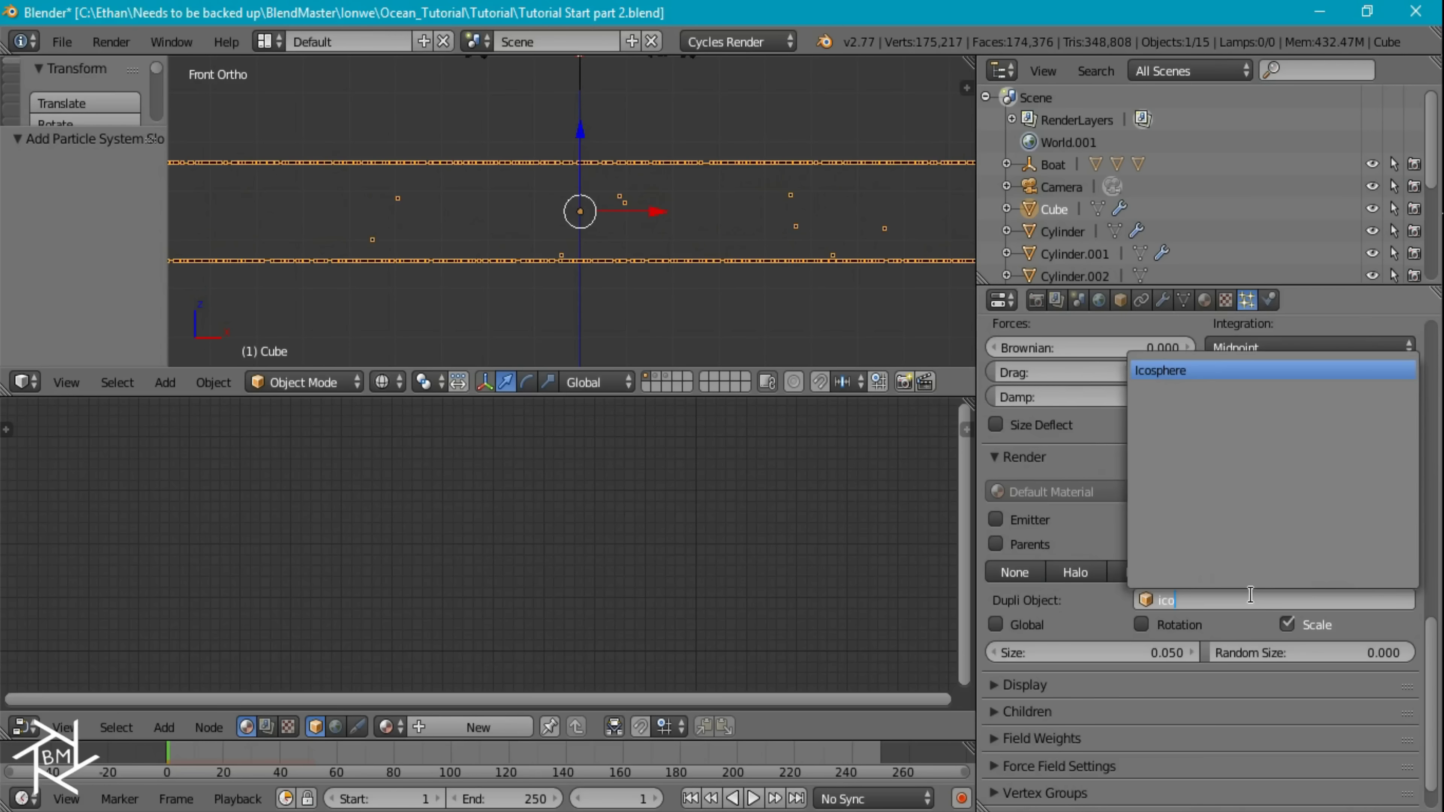
key(Return)
drag(1257, 655, 1435, 638)
middle_drag(762, 257, 742, 306)
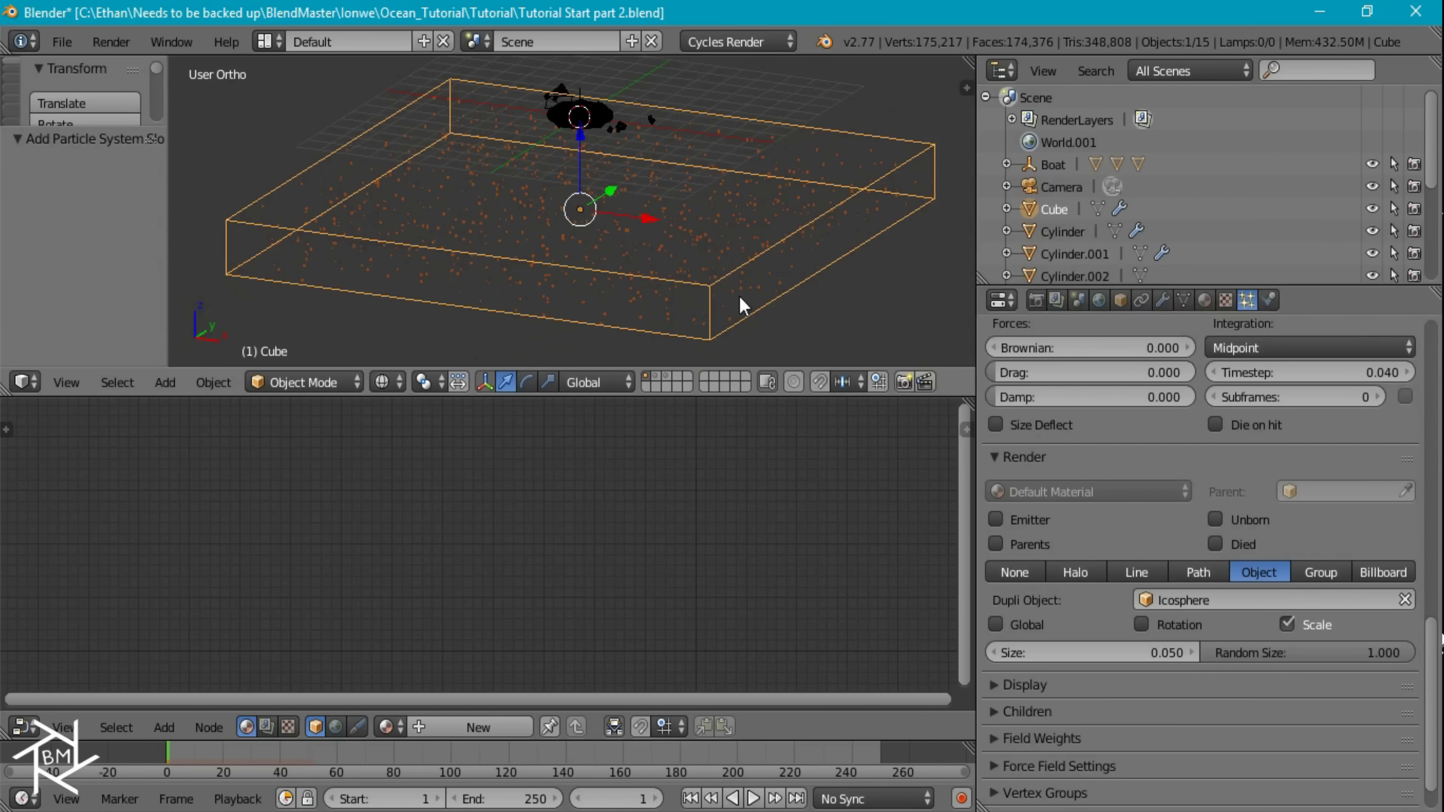
Turn off Even Distribution in the particle system's emission settings.
scroll(1115, 535, up, 10)
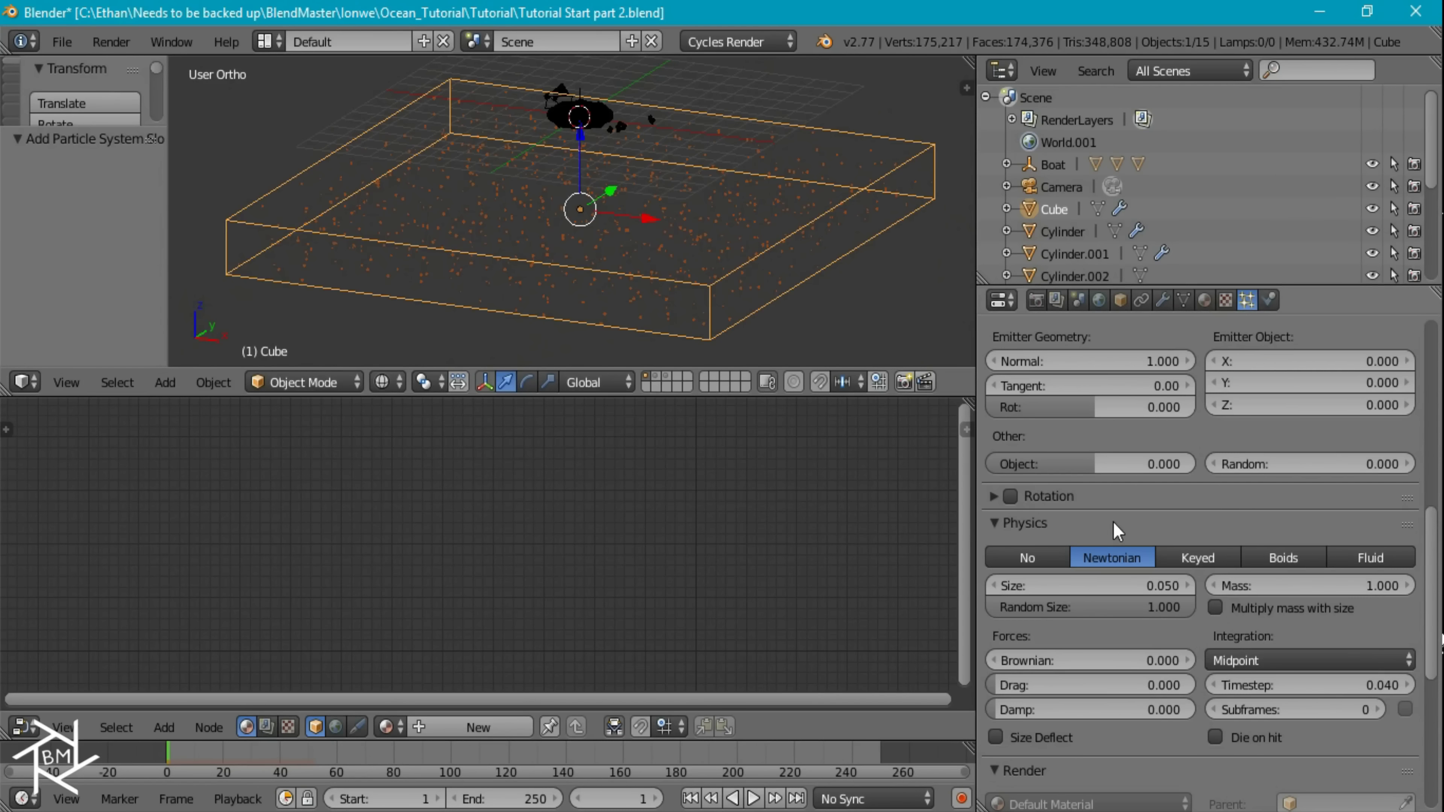
scroll(1114, 537, up, 8)
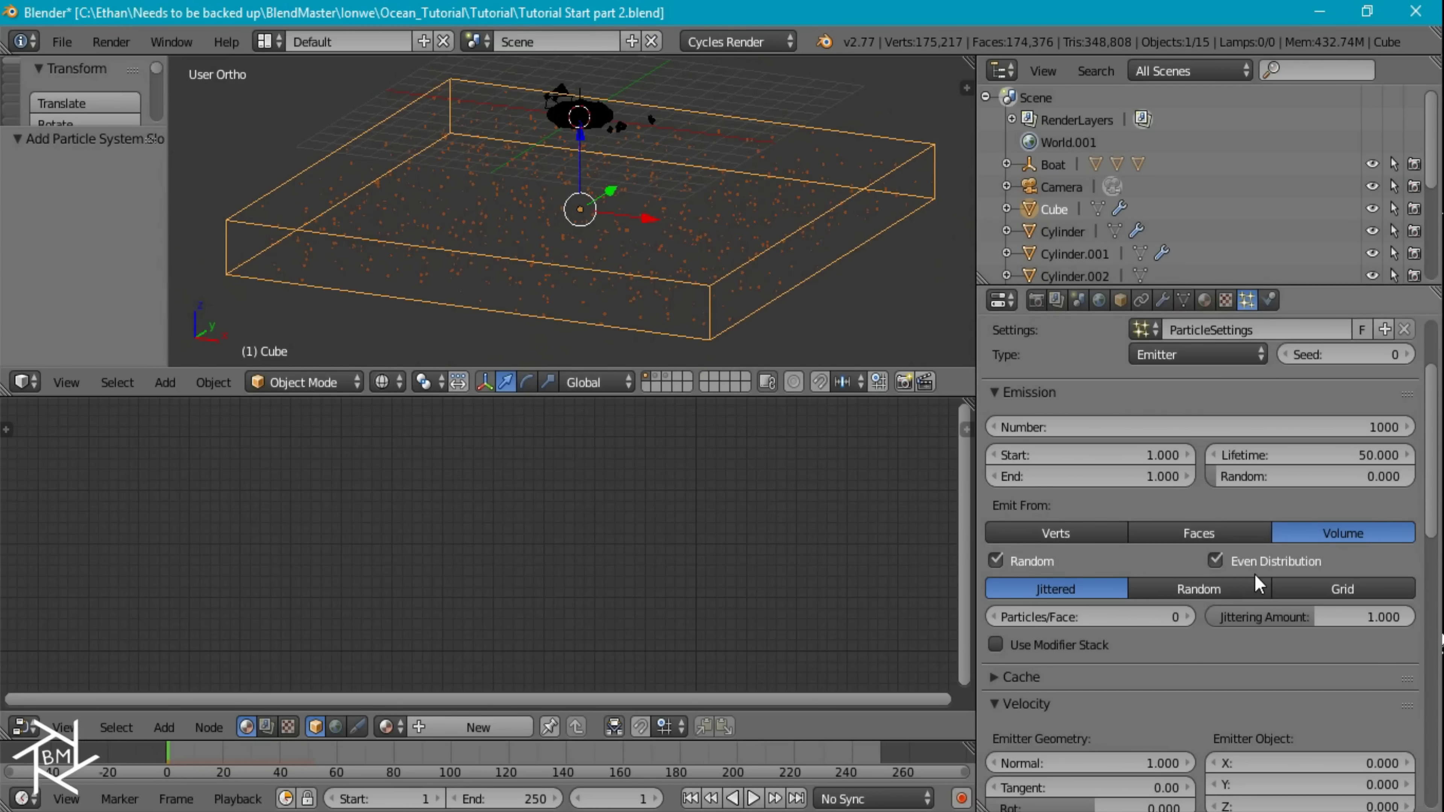
click(1215, 605)
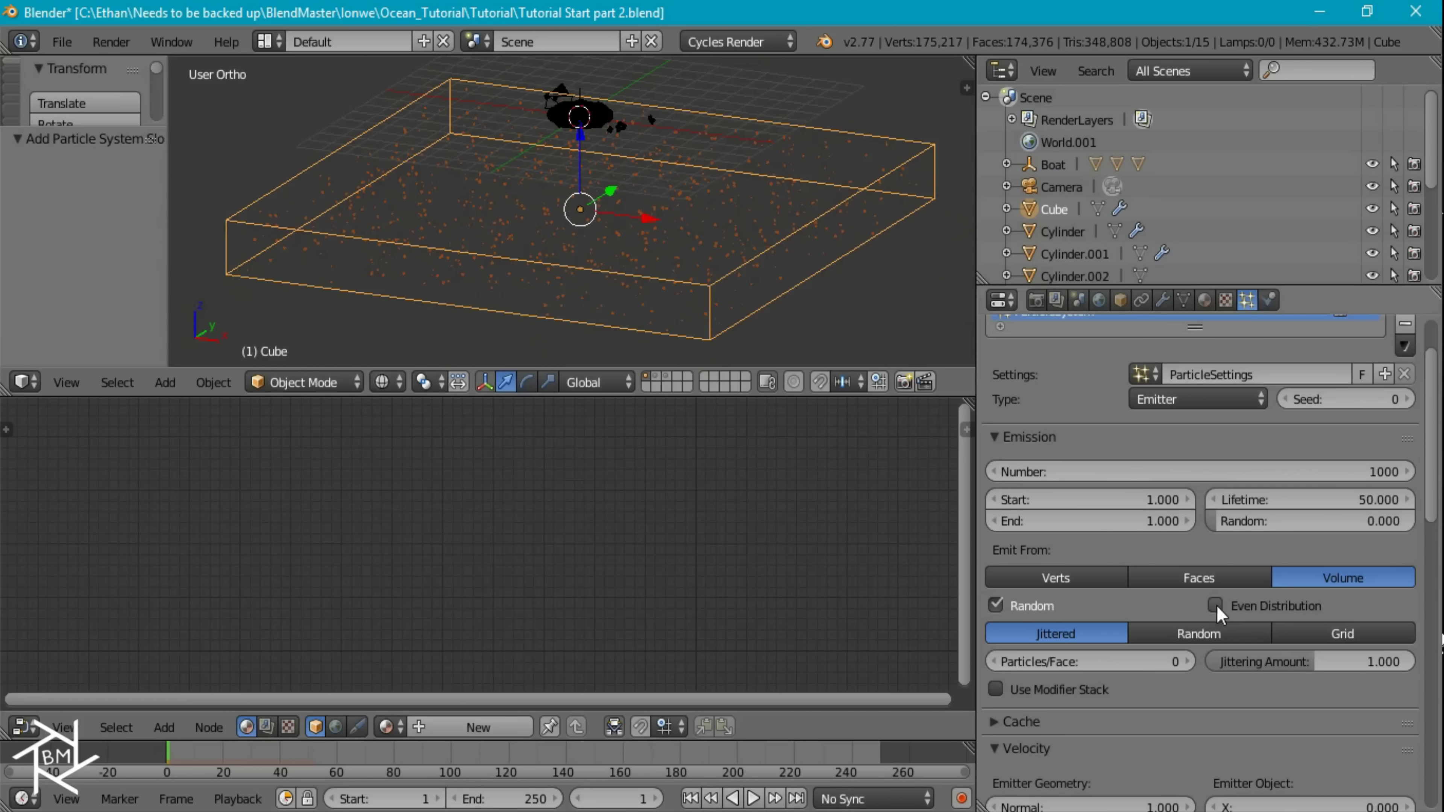
Examine the particle distribution from the front and preview the glowing particles and ocean in rendered shading.
key(KP_1)
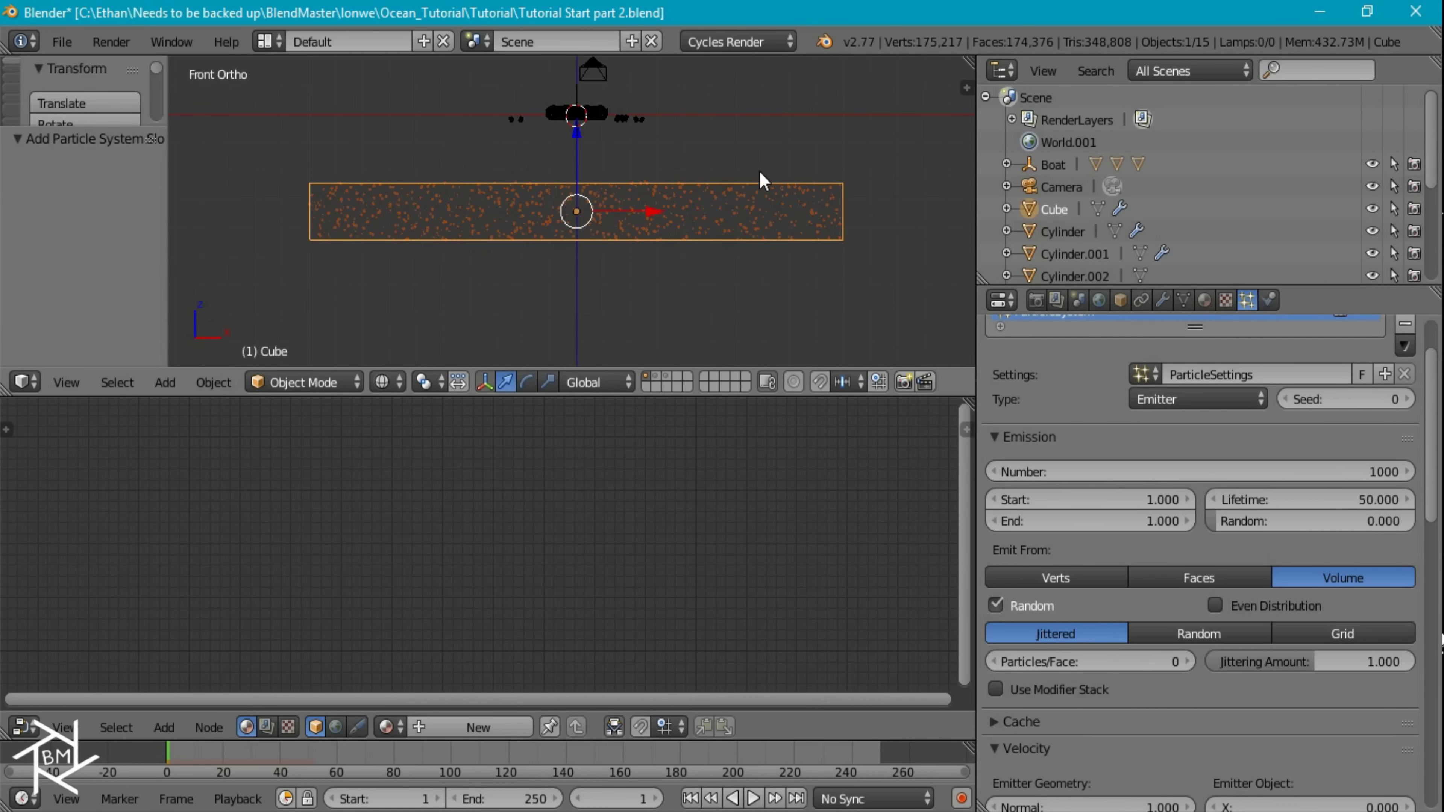
scroll(759, 176, up, 4)
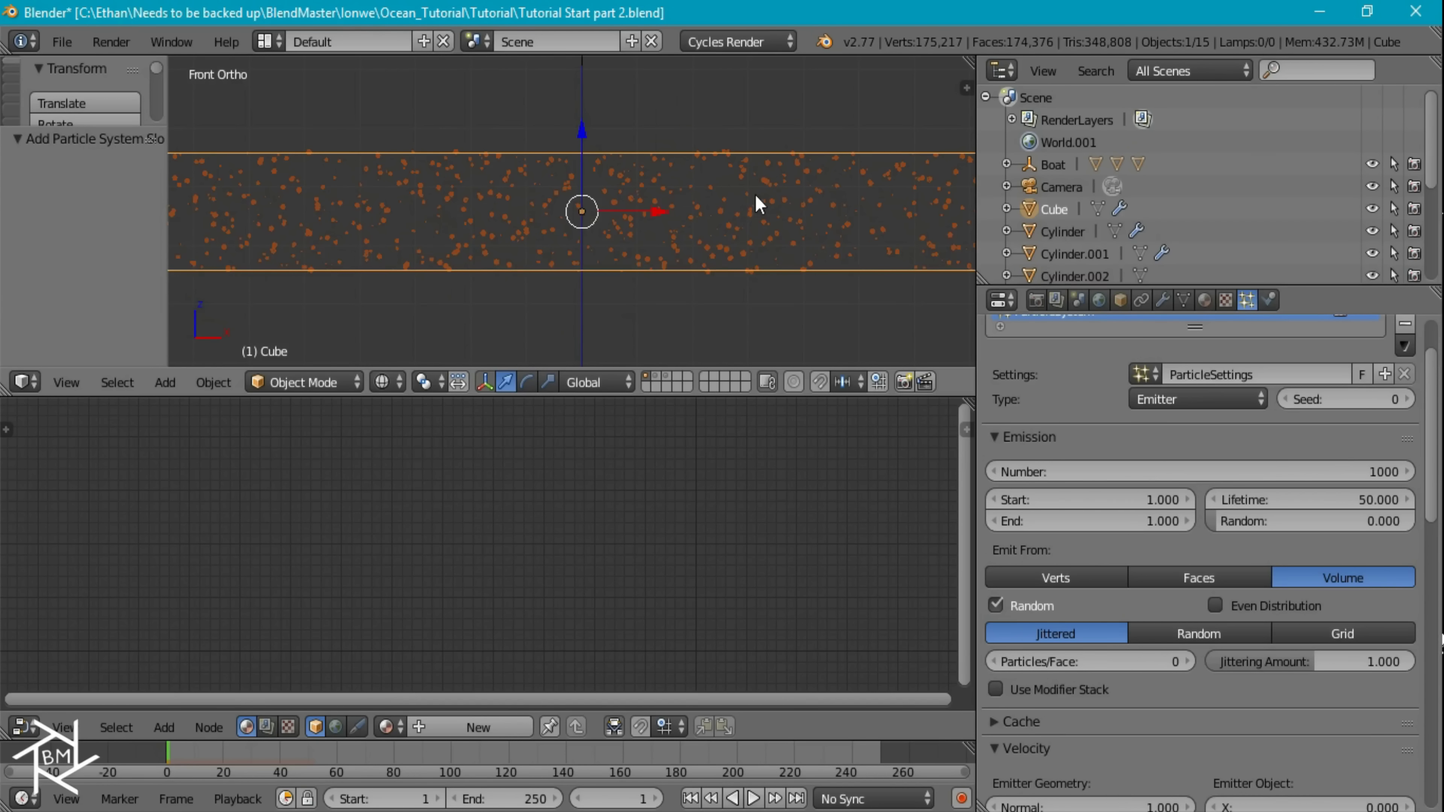
key(shift+z)
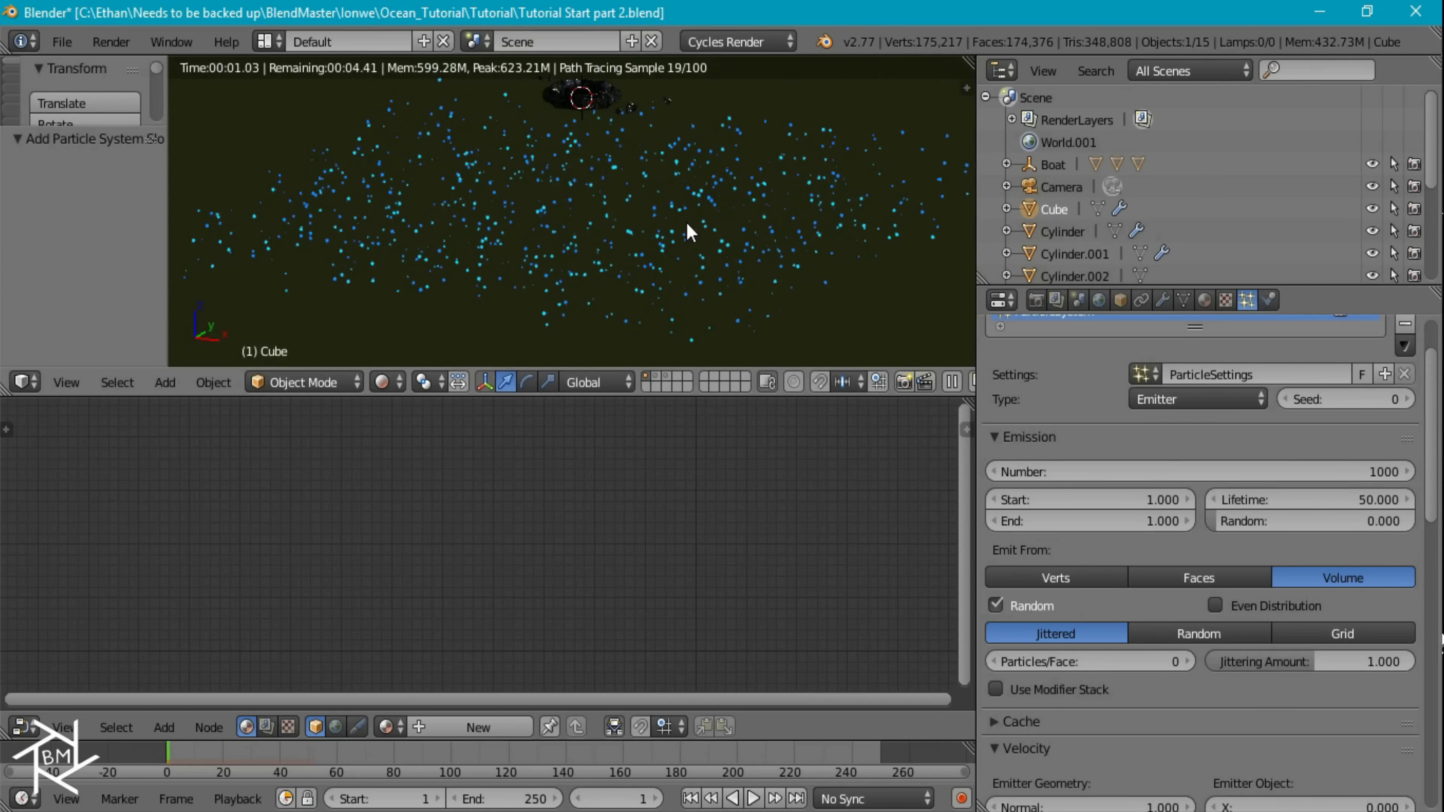
key(KP_1)
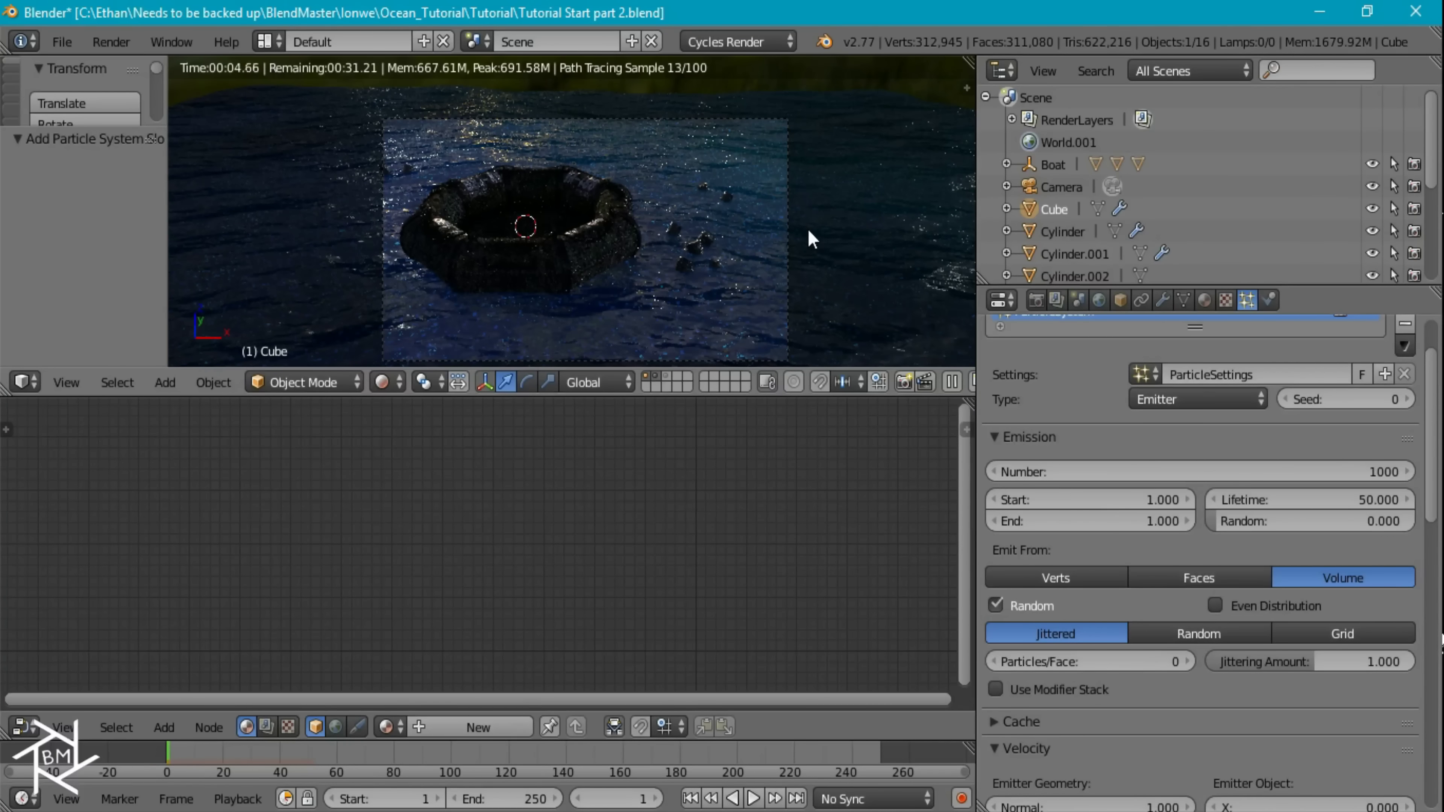
Set the particles' render size to 0.1.
scroll(808, 231, up, 1)
shift+middle_drag(777, 260, 752, 174)
scroll(747, 218, up, 3)
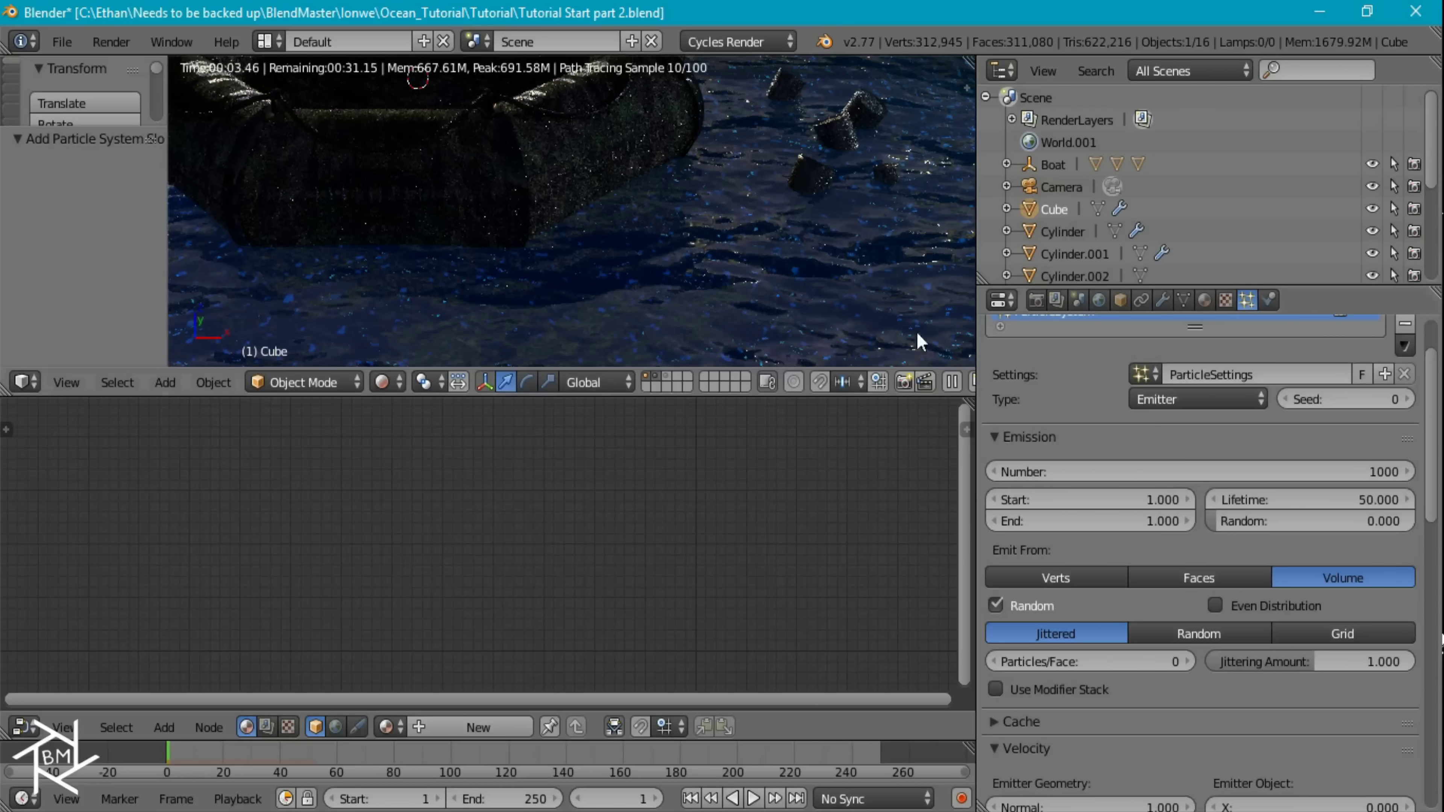
scroll(1183, 447, down, 12)
scroll(1167, 584, down, 12)
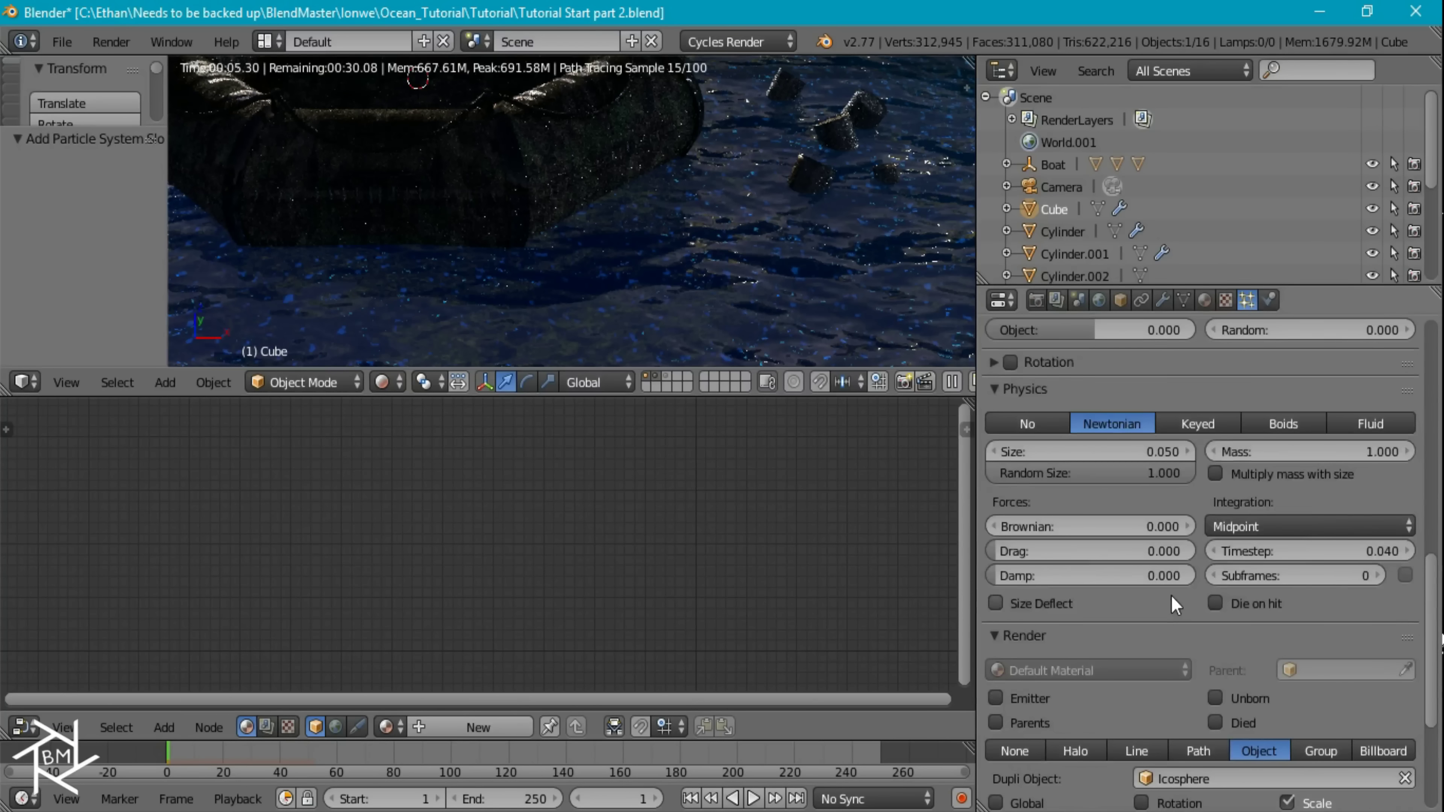
click(1092, 604)
text(0.1)
key(Return)
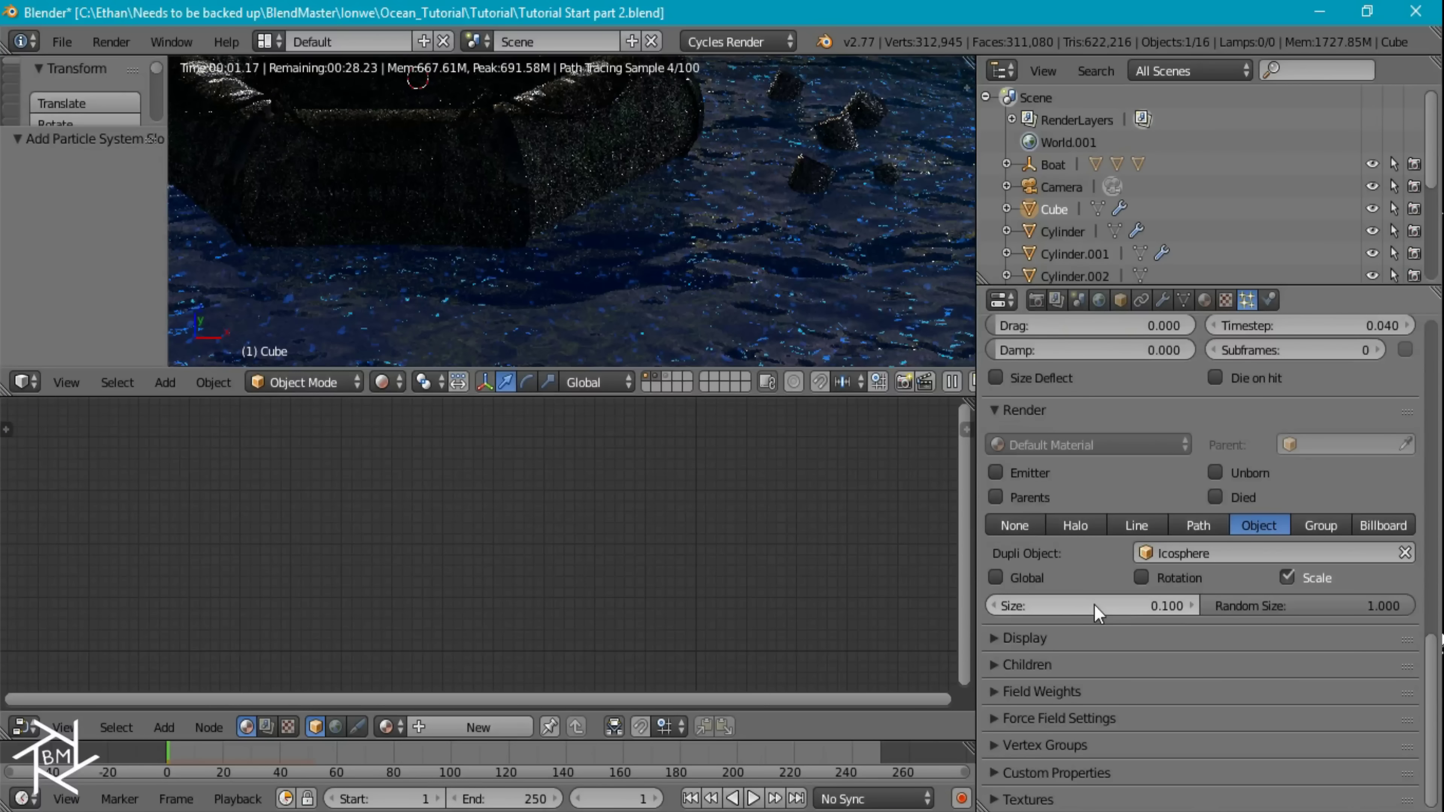
Check the particles from the front in wireframe and set their render size to 0.05.
scroll(821, 314, down, 3)
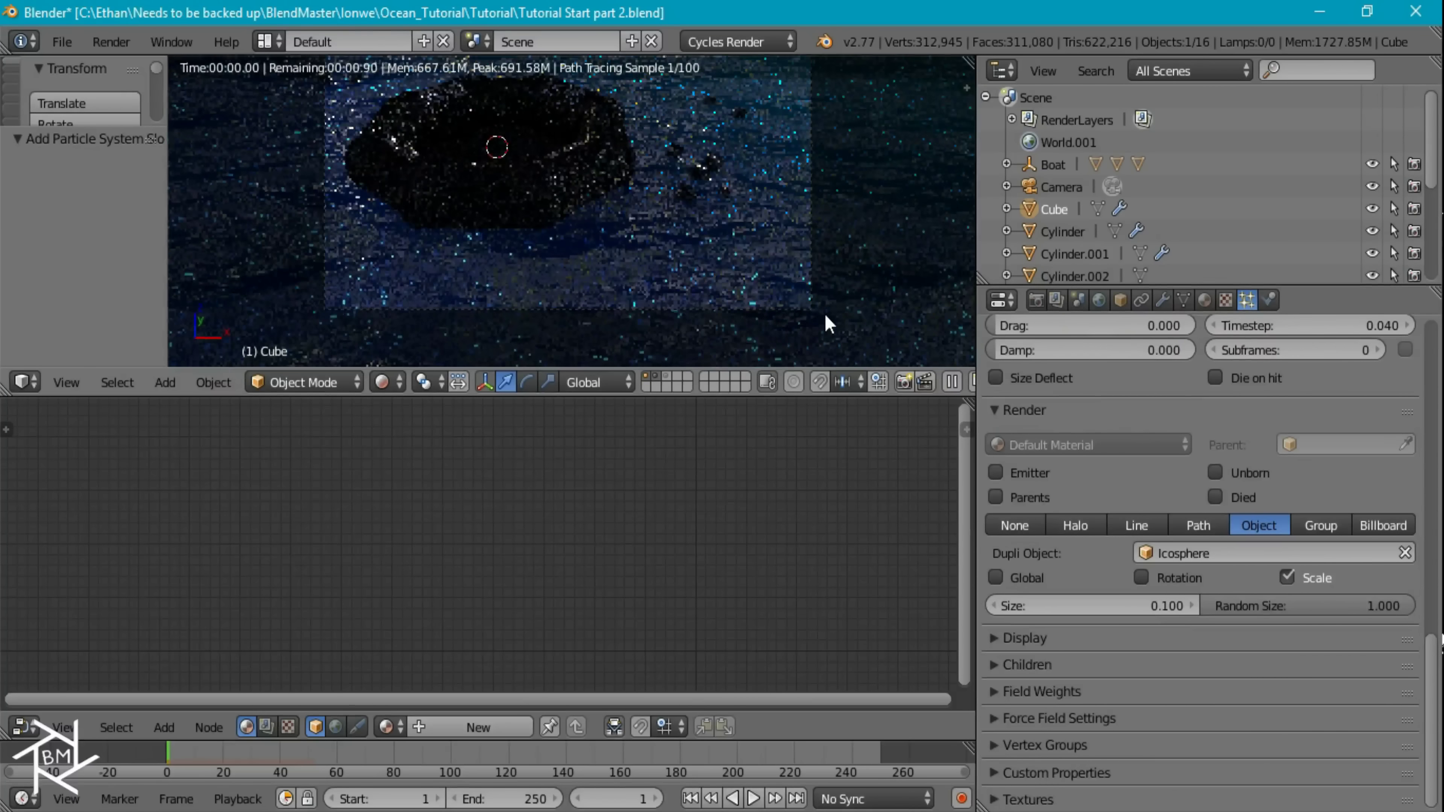
scroll(764, 236, down, 3)
key(KP_1)
key(z)
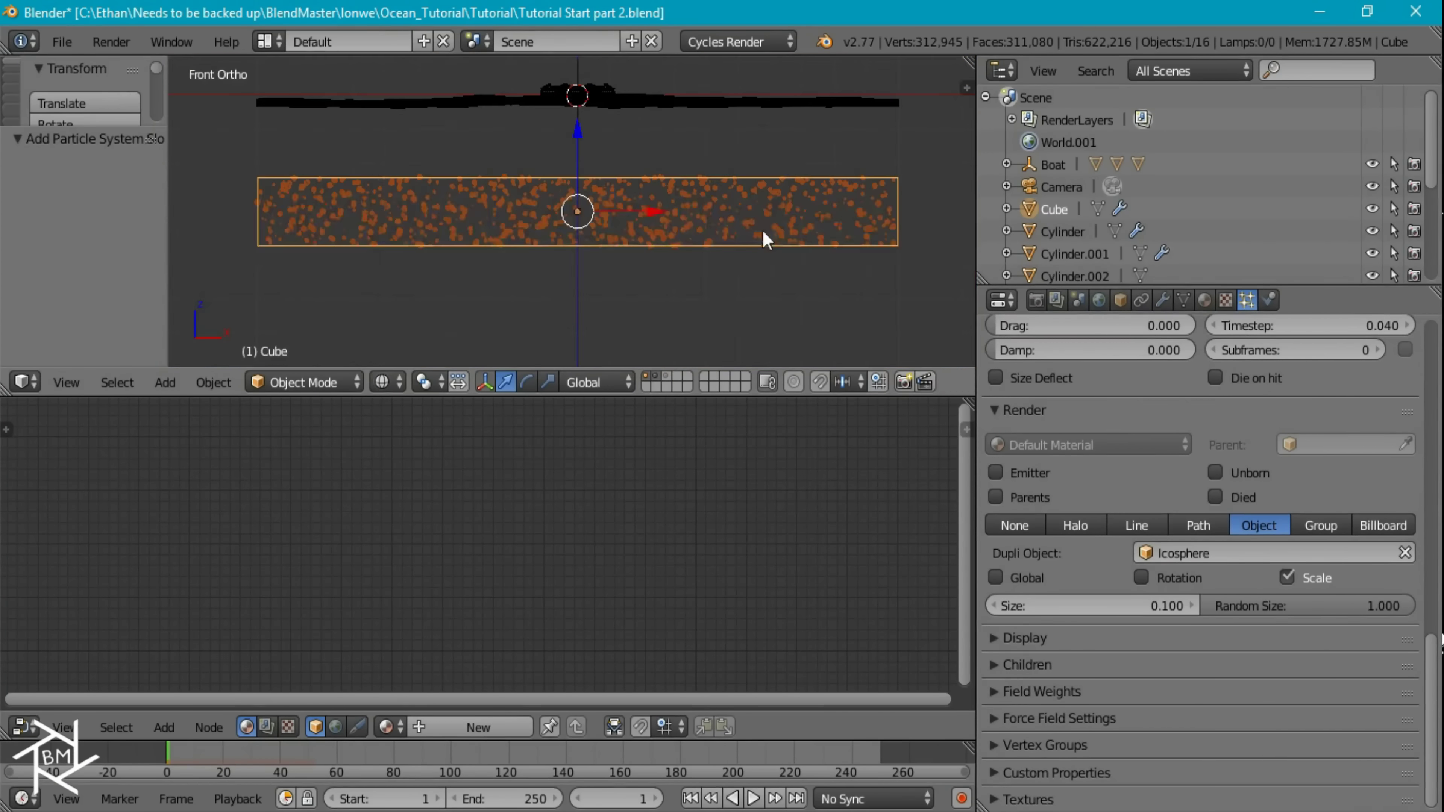
click(1126, 606)
text(.05)
key(Return)
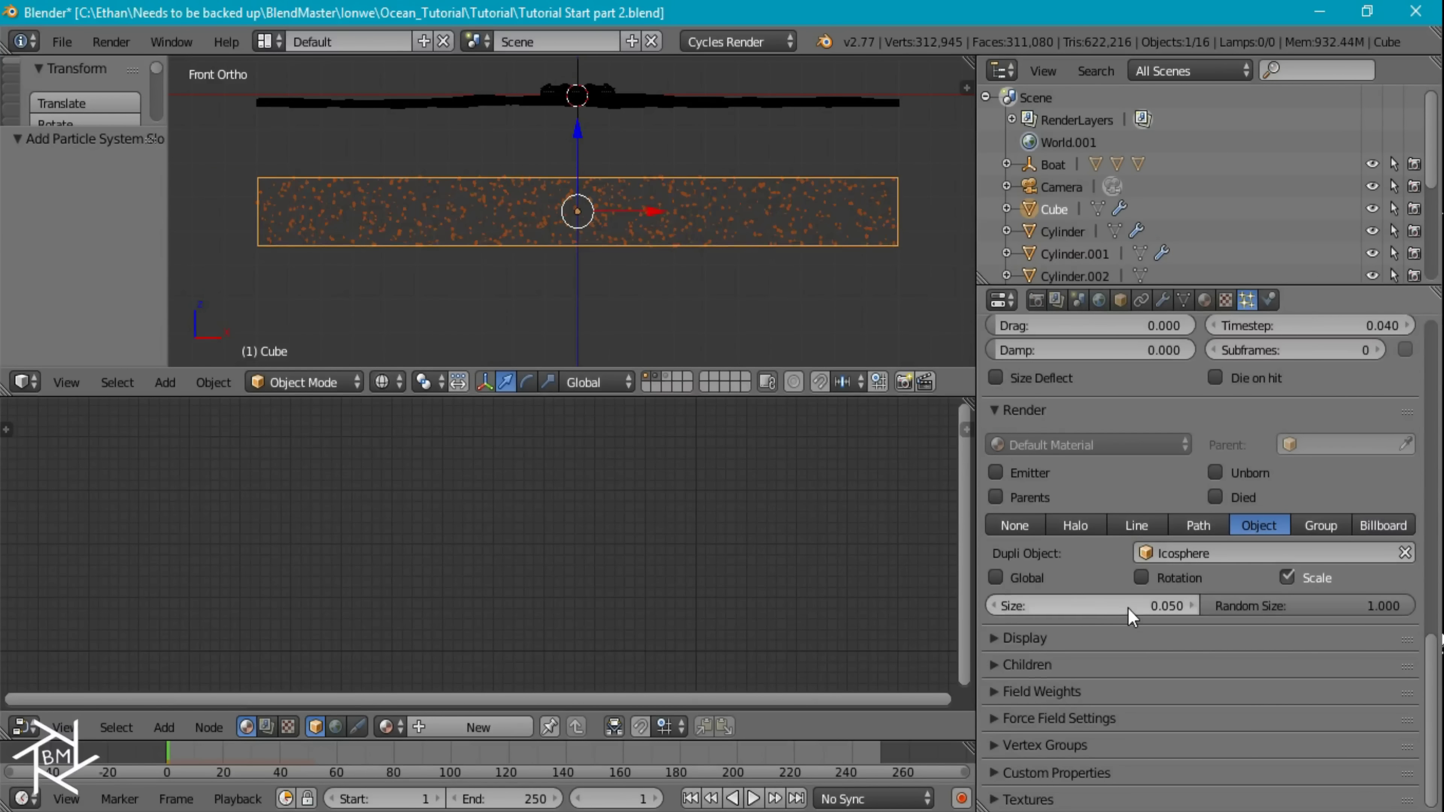
Raise the particle cube about 1.38 units along Z toward the water surface and preview it in the rendered camera view.
drag(581, 144, 590, 92)
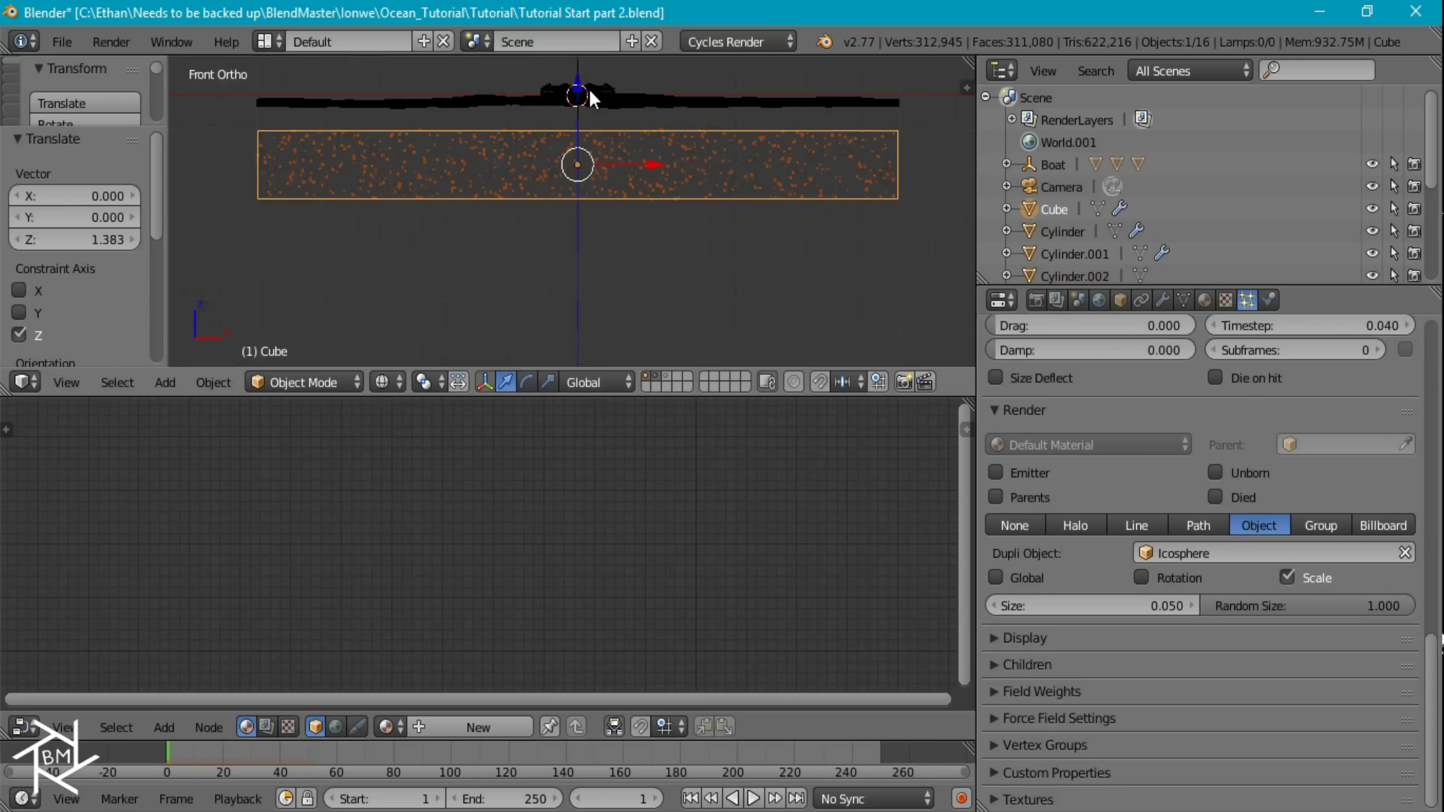
key(KP_0)
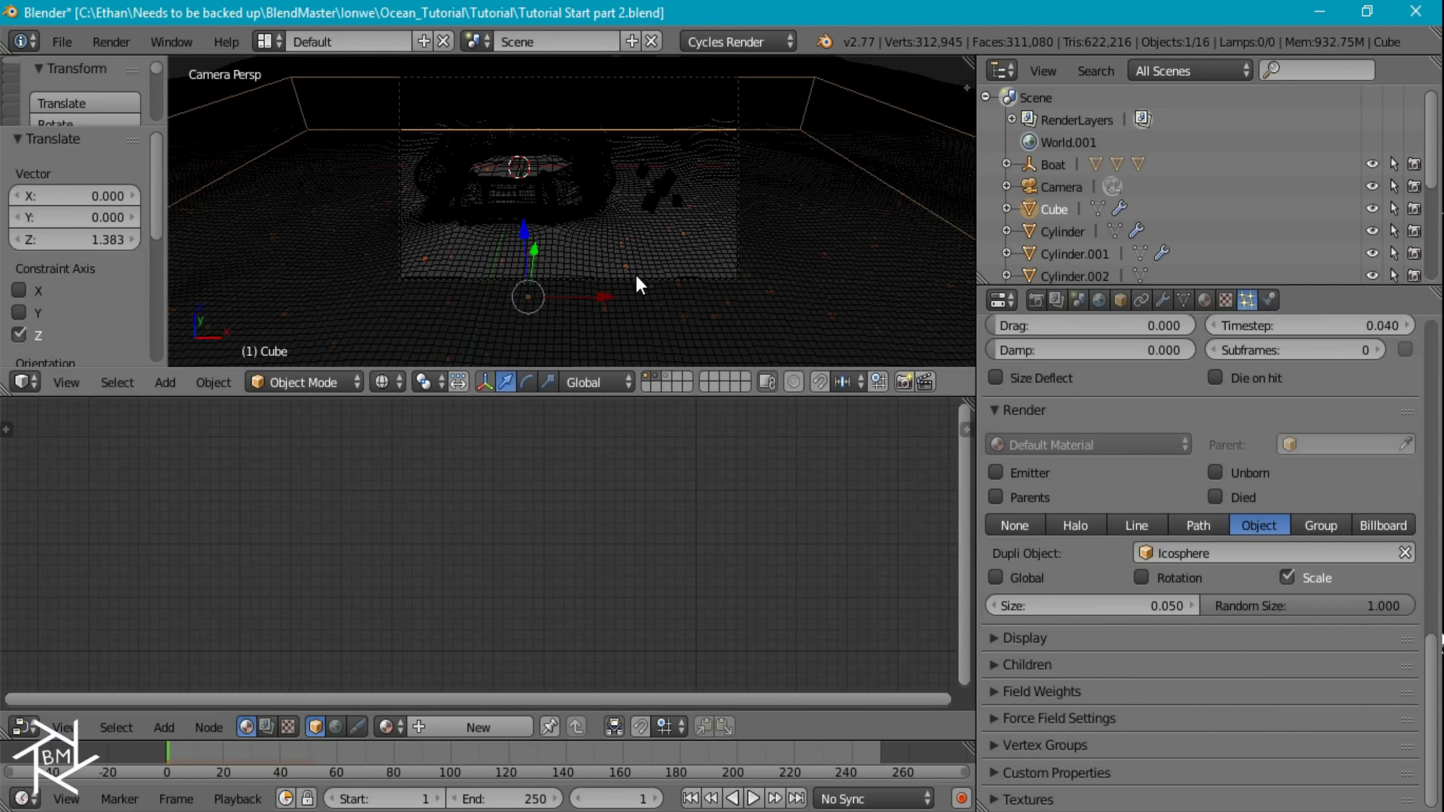
key(shift+z)
scroll(677, 273, up, 5)
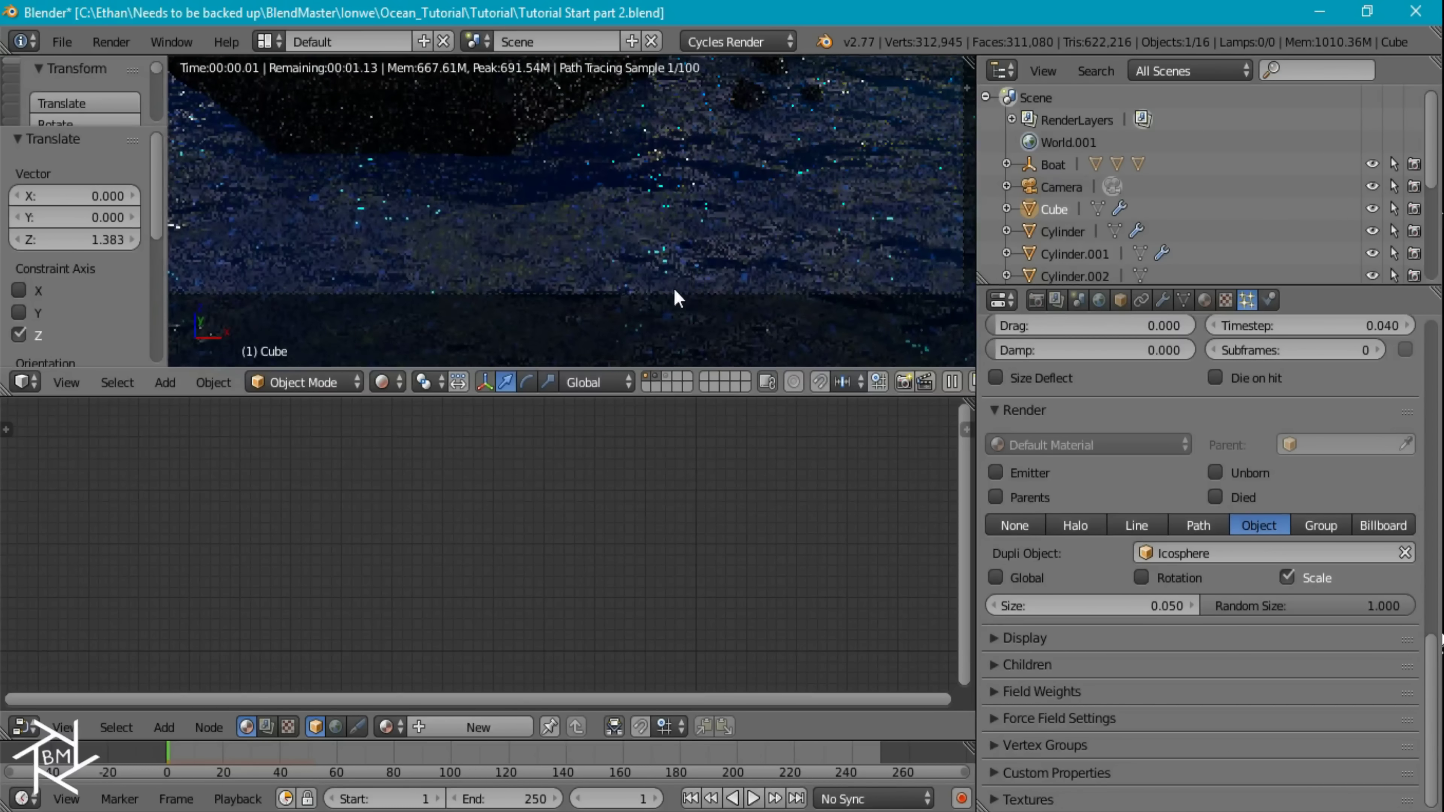
scroll(643, 256, down, 5)
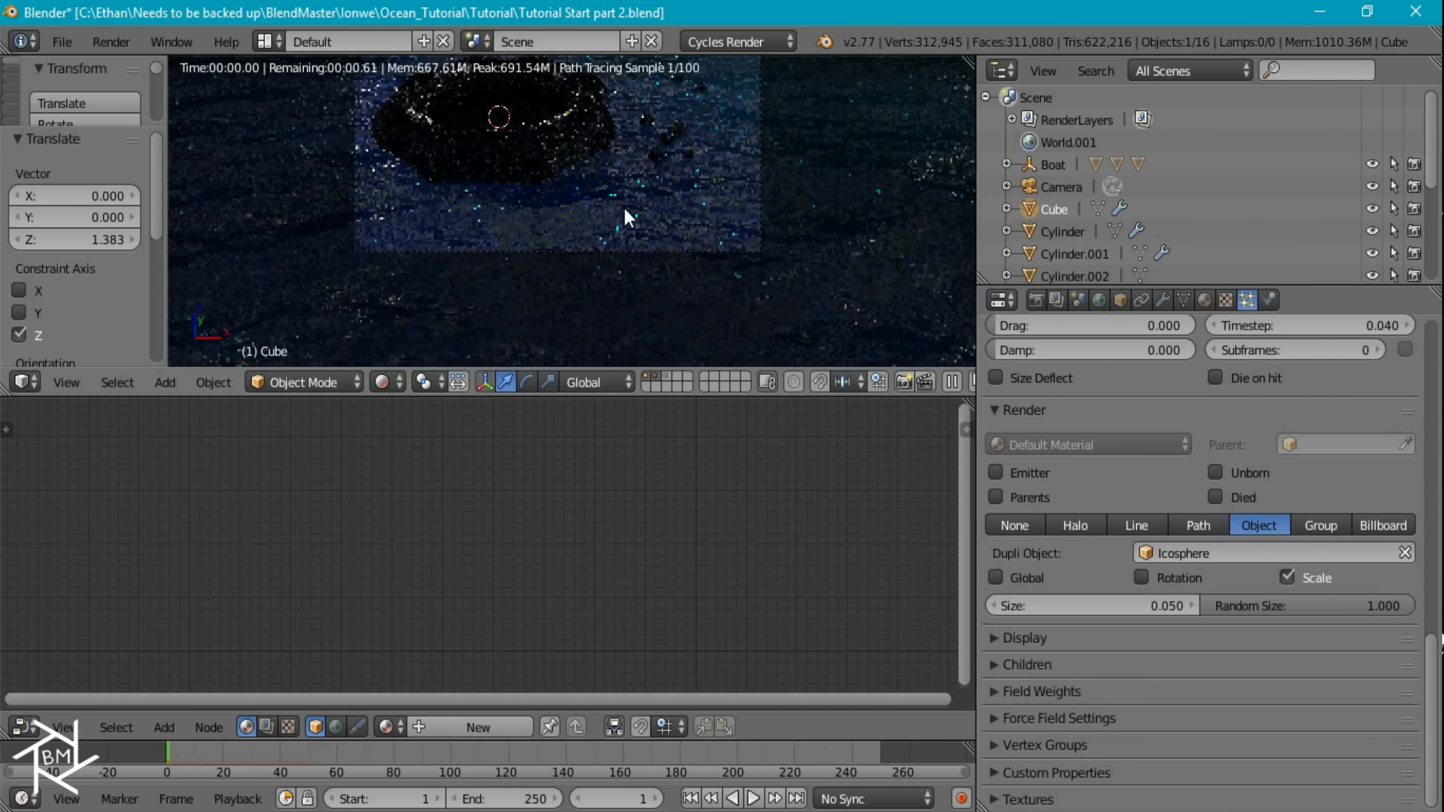
scroll(654, 319, down, 4)
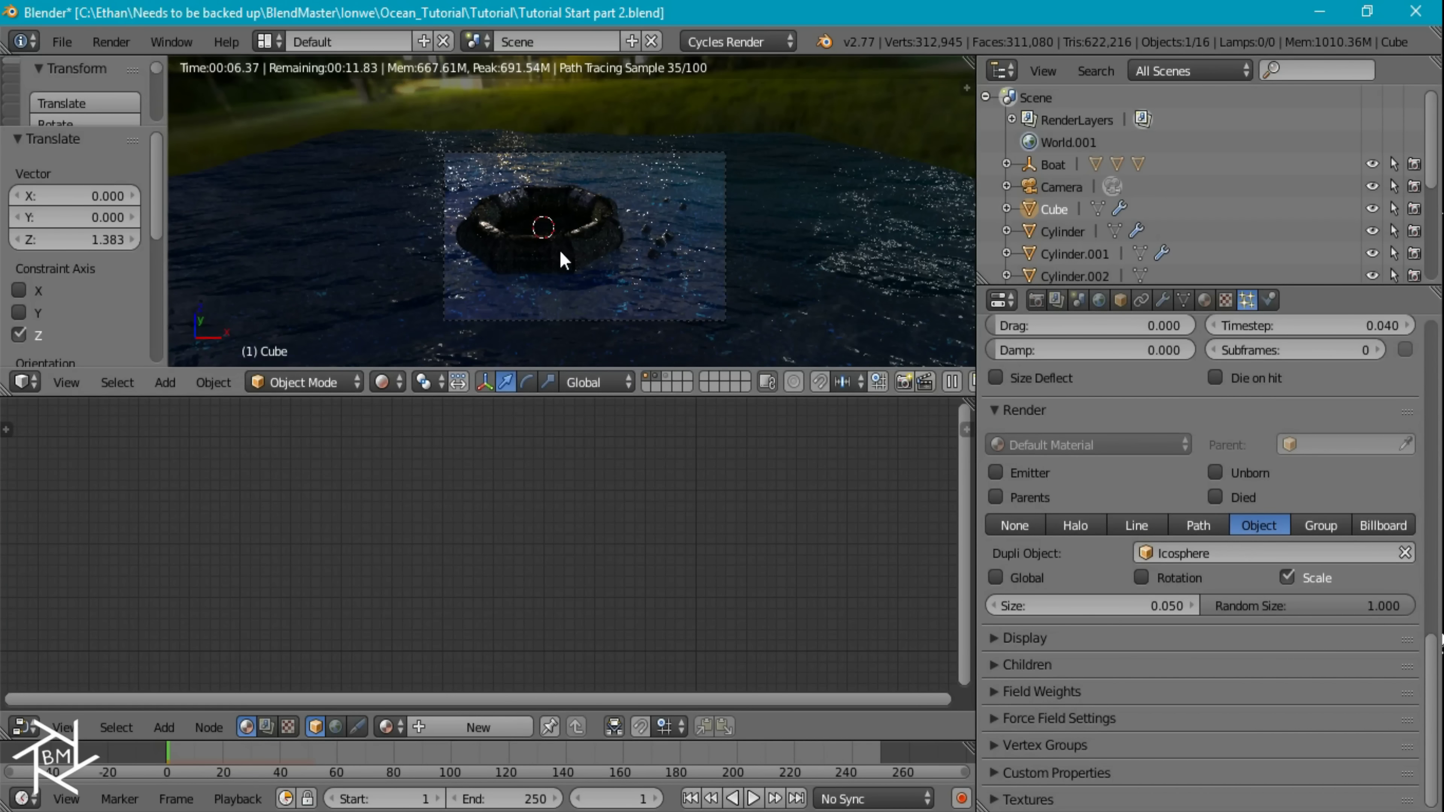
Add a spot lamp to the scene.
key(z)
key(shift+a)
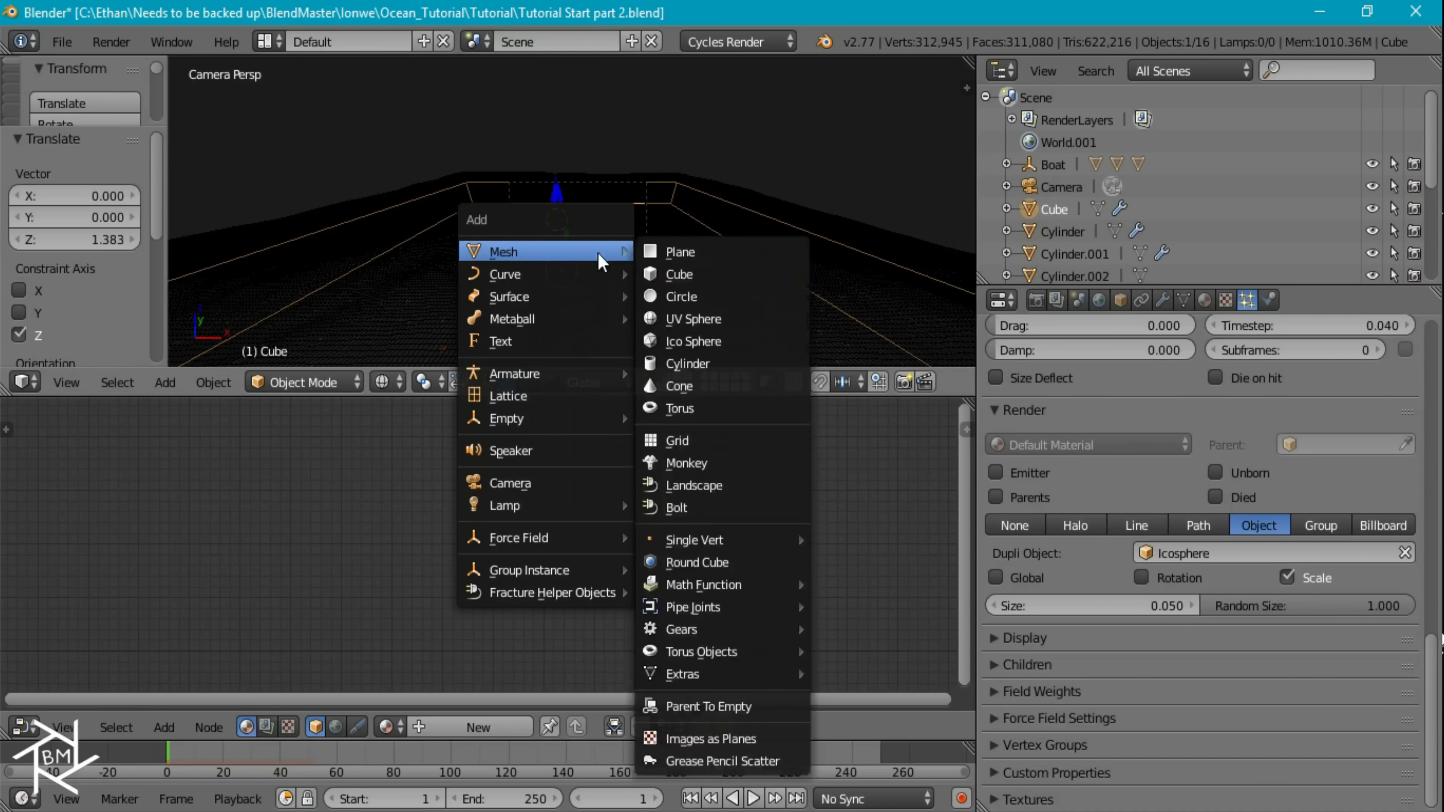
mouse_move(529, 509)
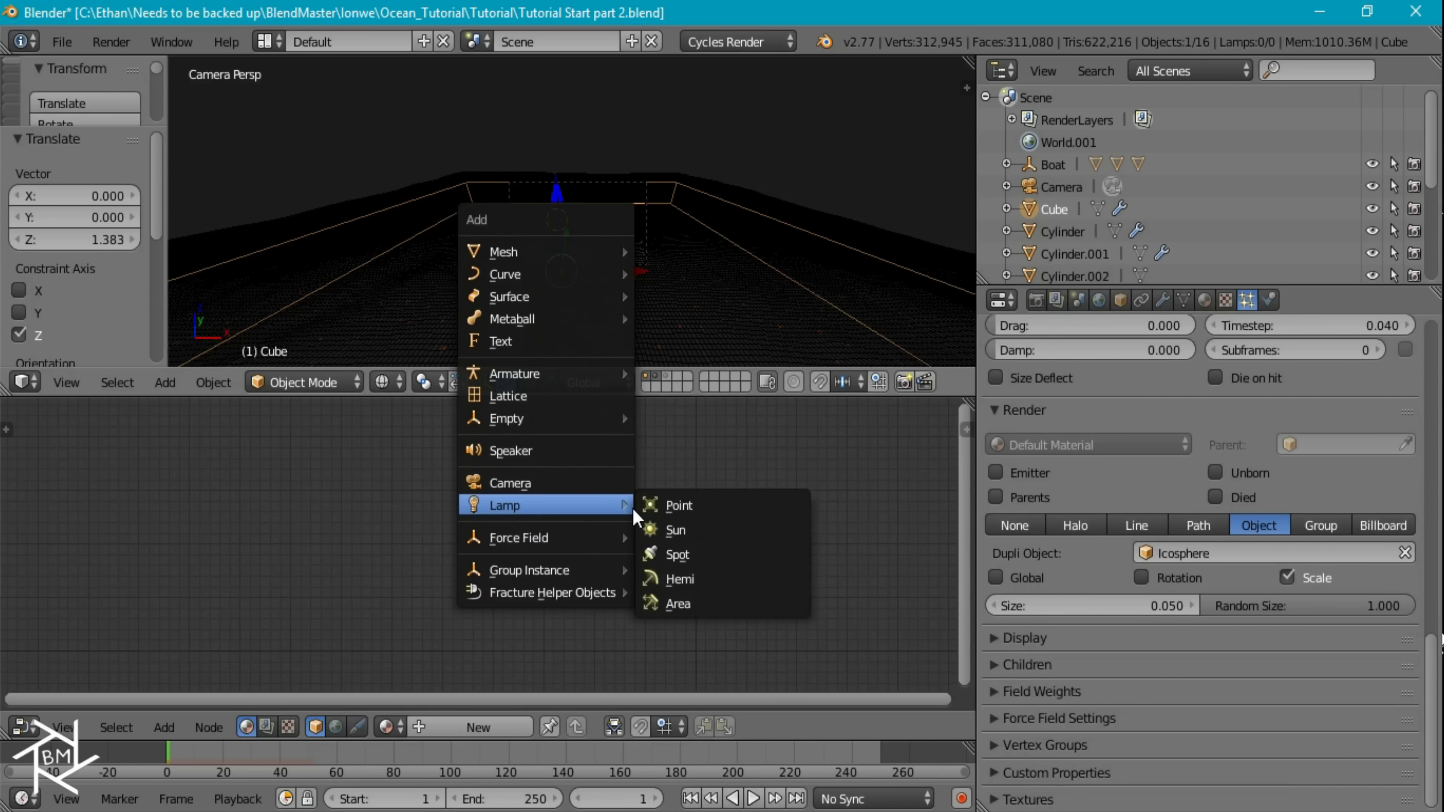
click(676, 555)
Tilt the spot lamp about -33° in the front view and about 38° in the right view.
key(KP_1)
scroll(674, 236, down, 3)
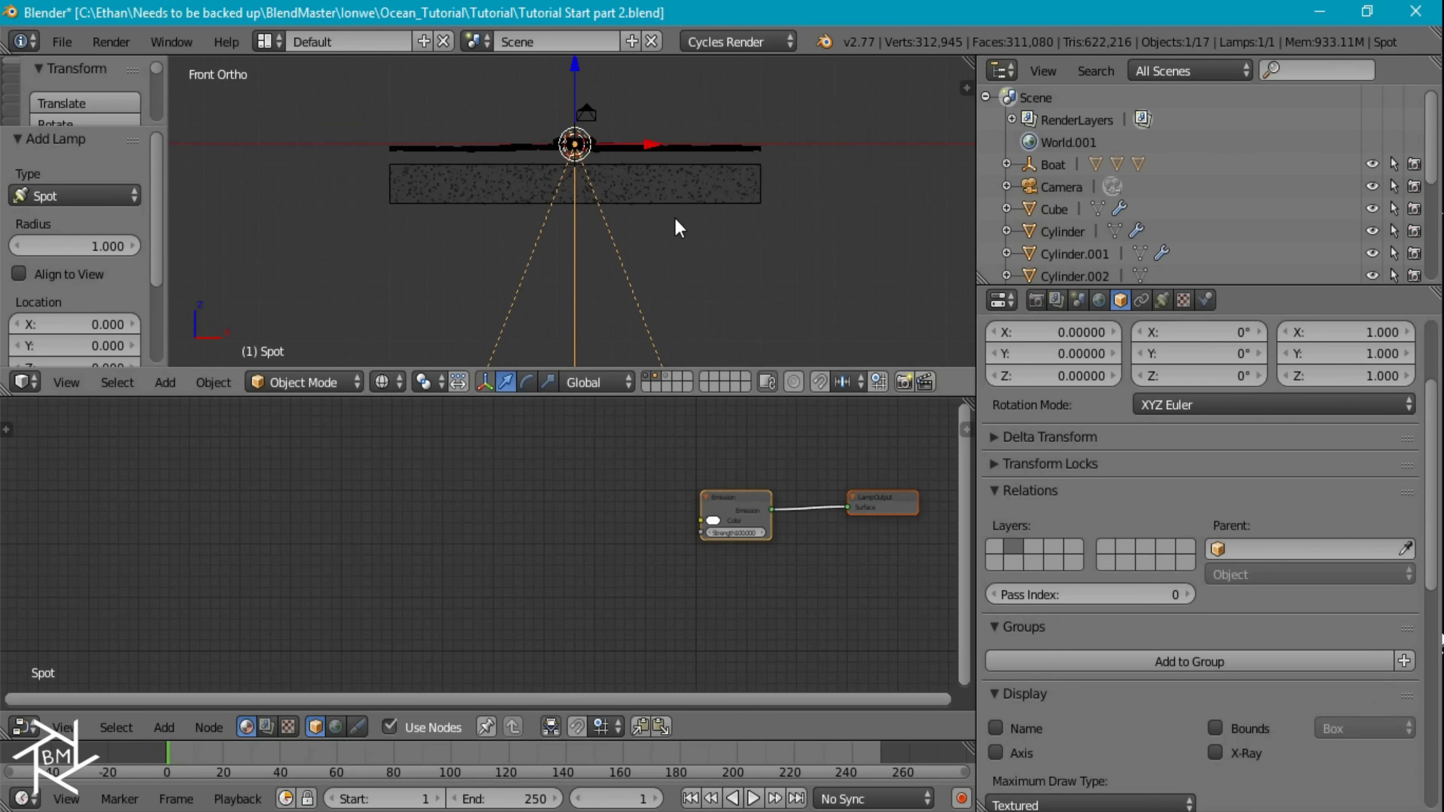
key(r)
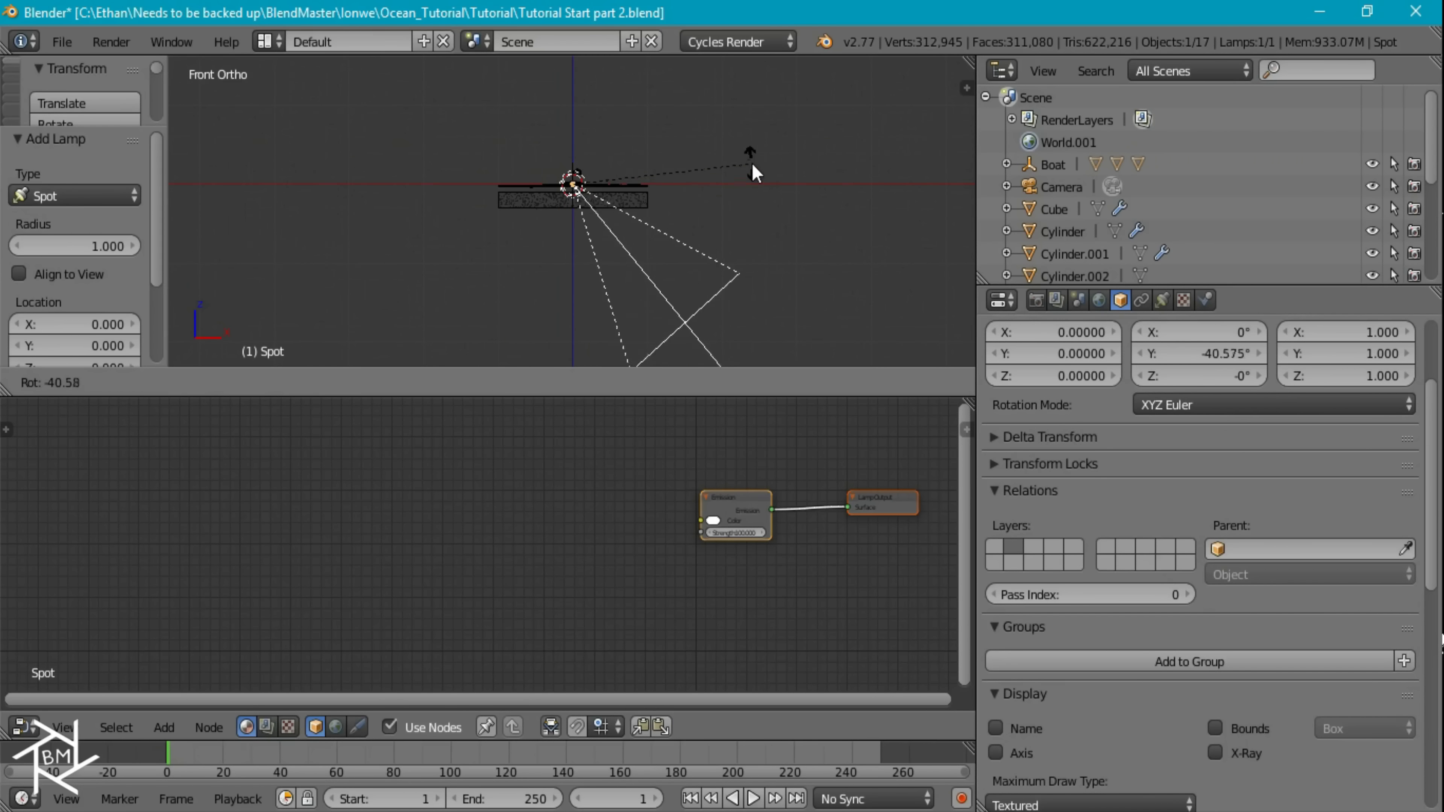
click(739, 198)
key(KP_3)
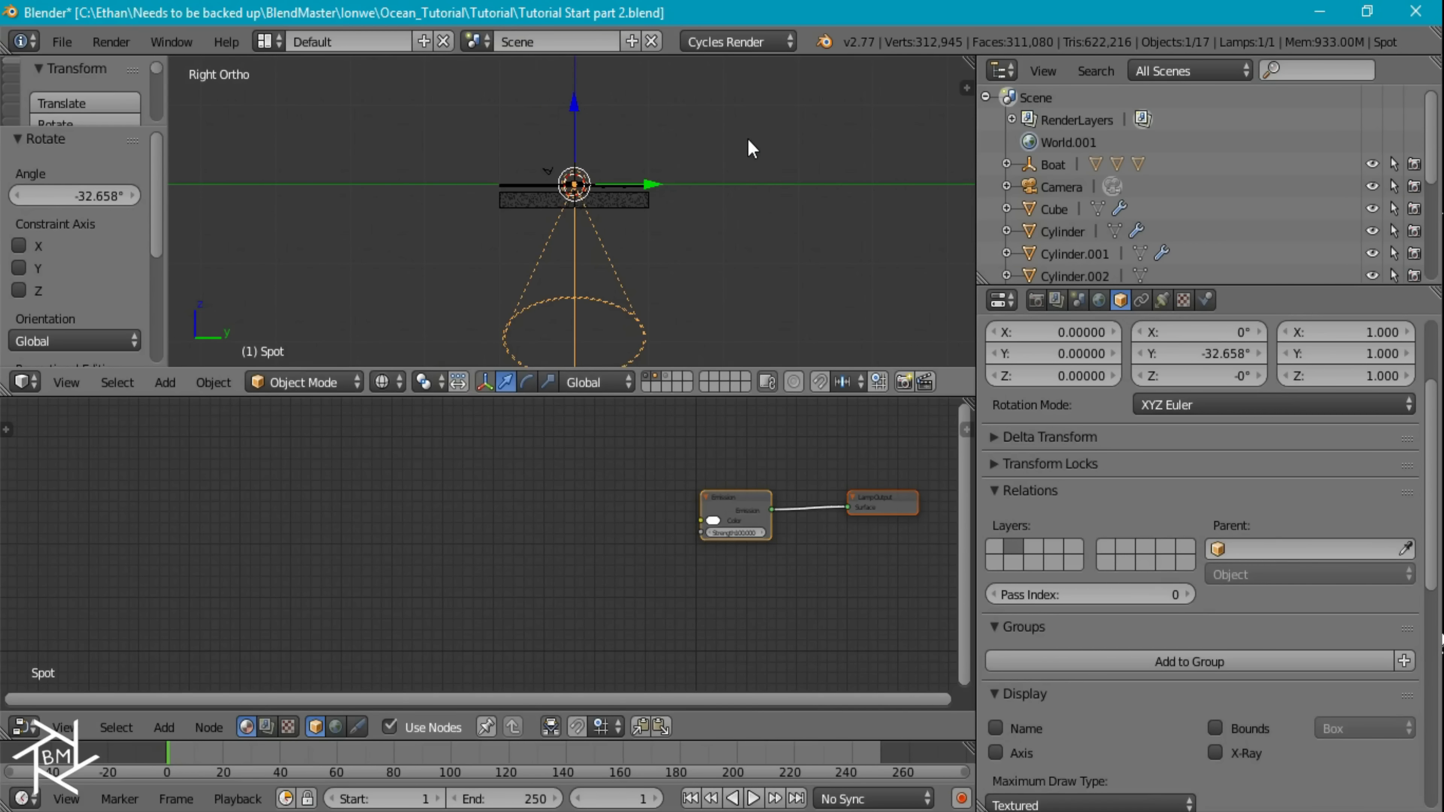
key(r)
click(729, 266)
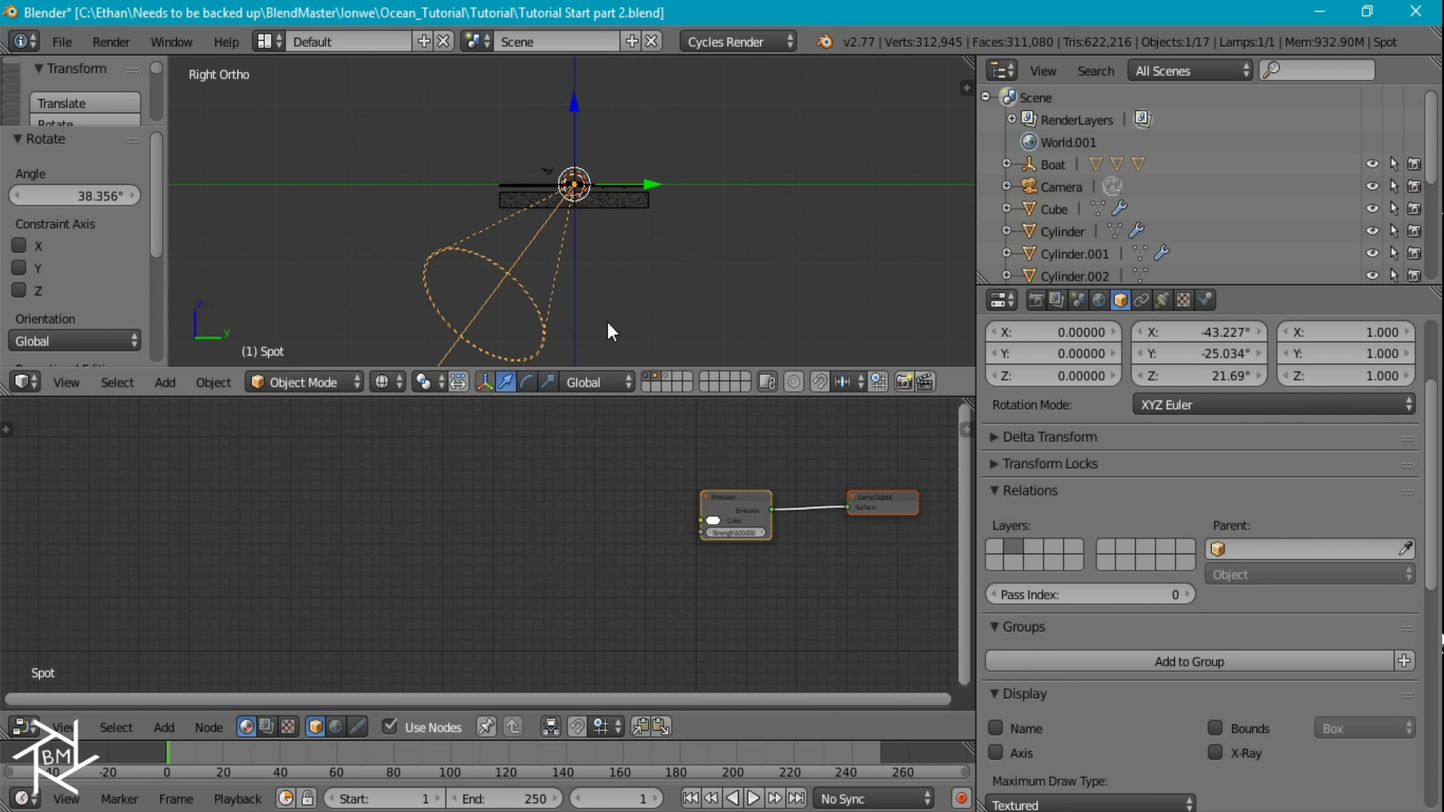
Move the spot lamp above a back corner of the ocean, to about X -12, Y 11.6, Z 11.7.
key(g)
click(695, 233)
middle_drag(596, 211, 905, 111)
key(KP_7)
key(g)
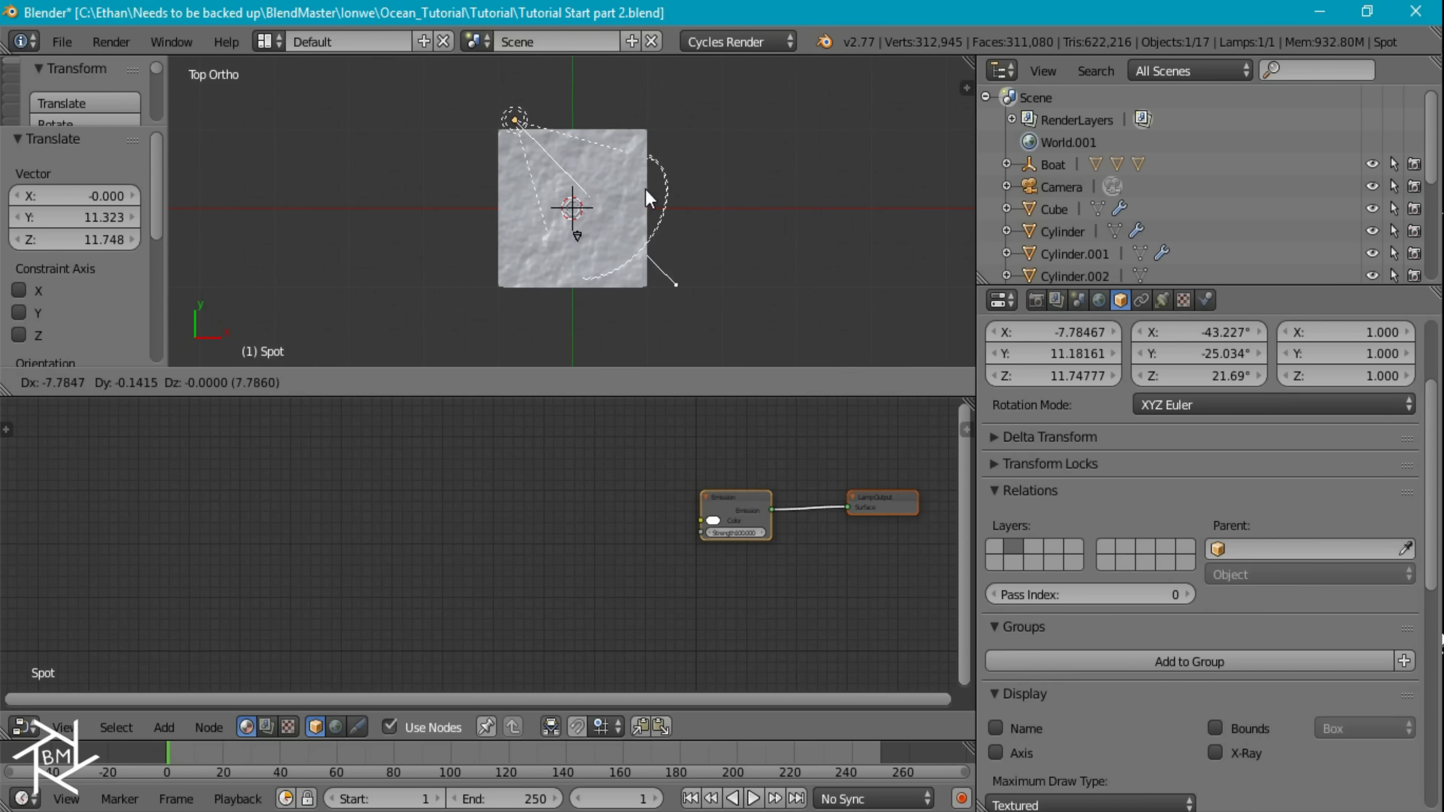
click(664, 203)
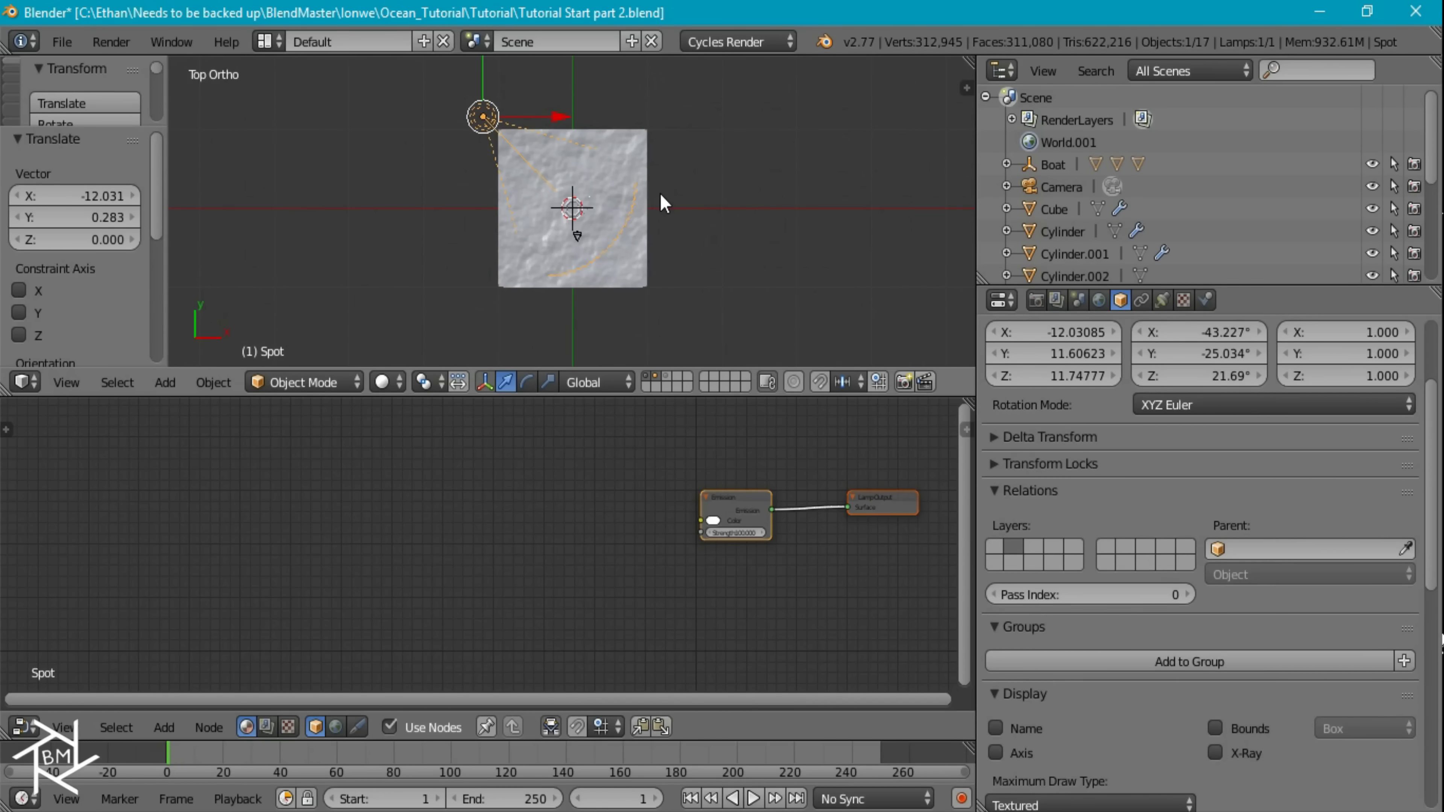
In the front view, rotate the spot lamp about 19° and move it about 5.8 units on X and 2.1 on Z.
key(KP_1)
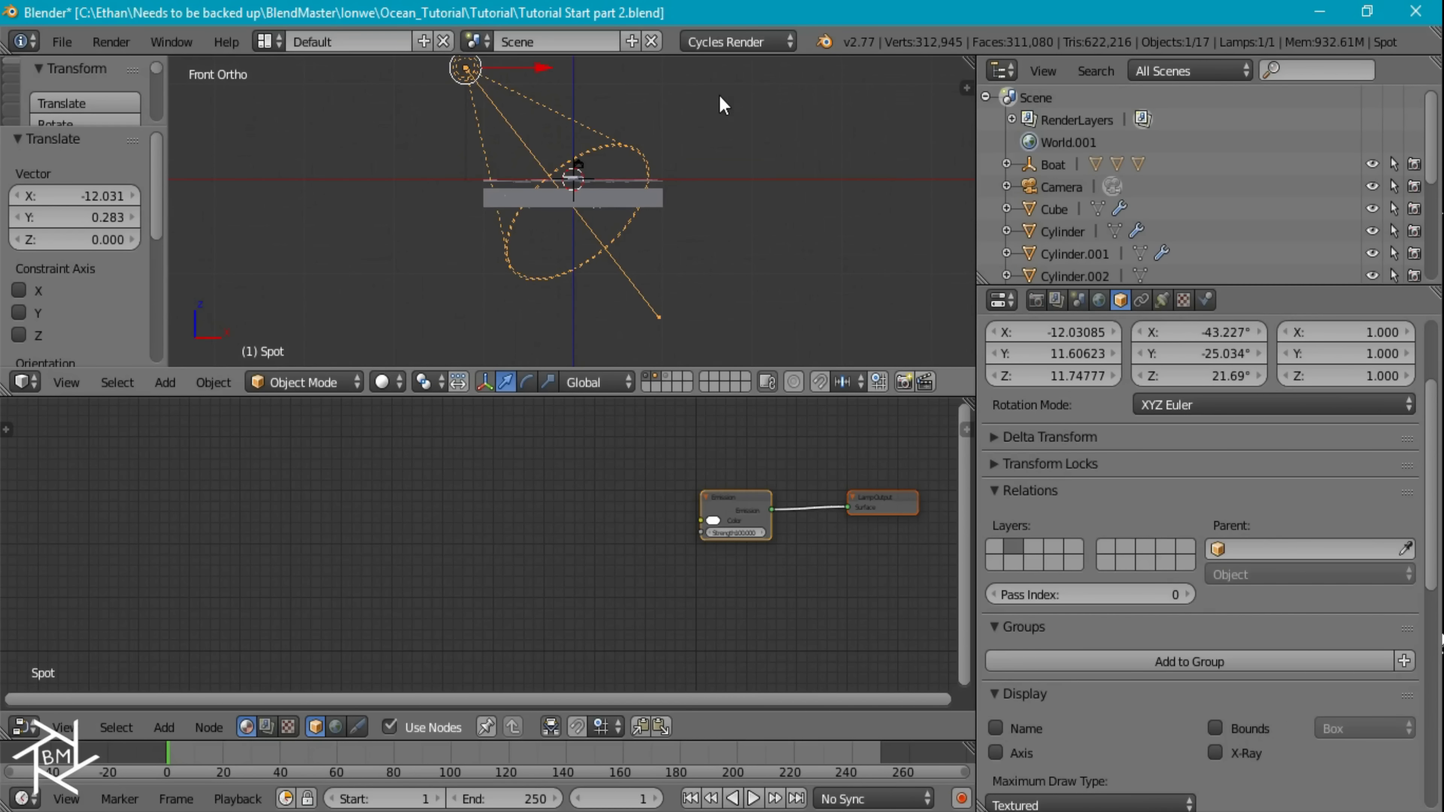
key(r)
click(592, 173)
key(g)
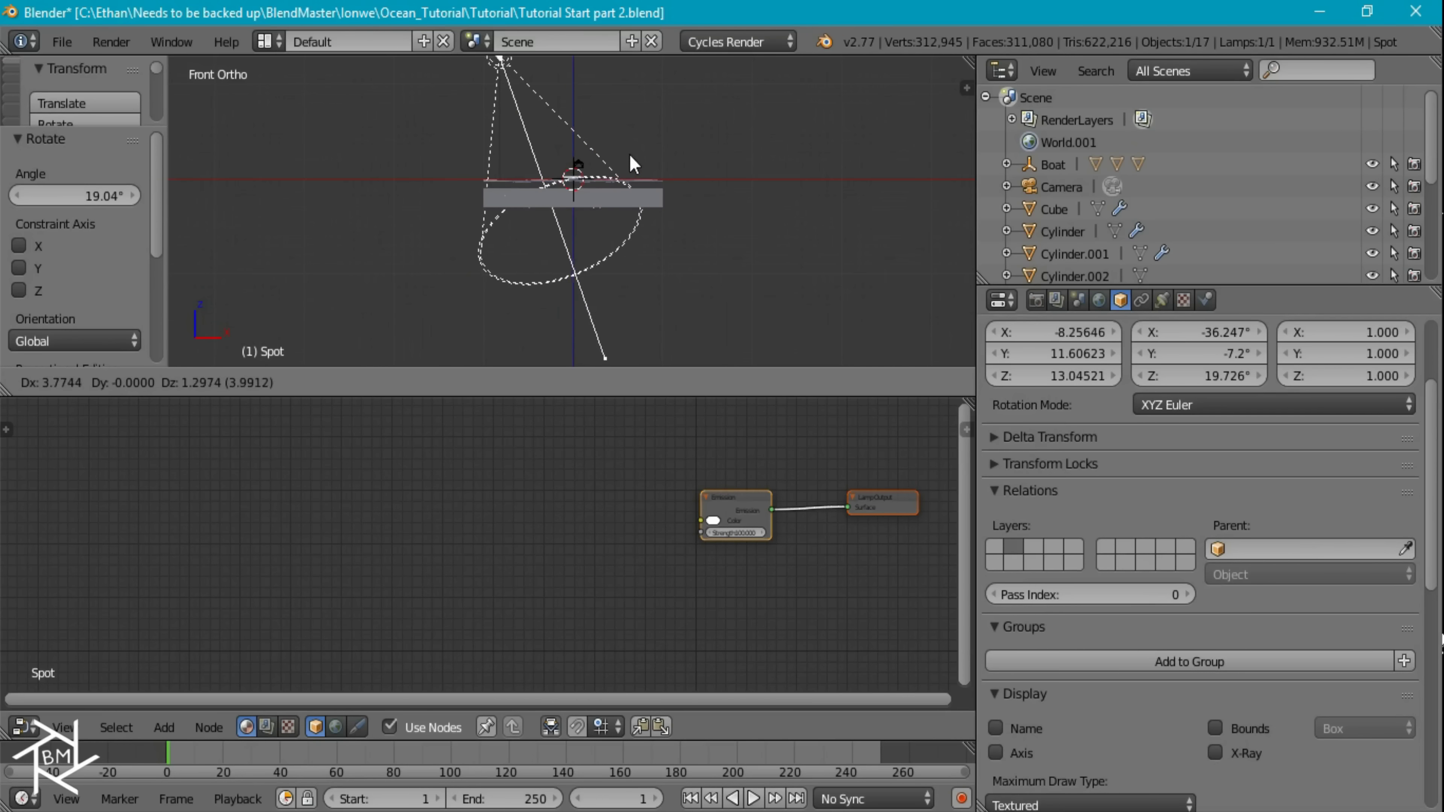
click(645, 158)
scroll(667, 145, up, 3)
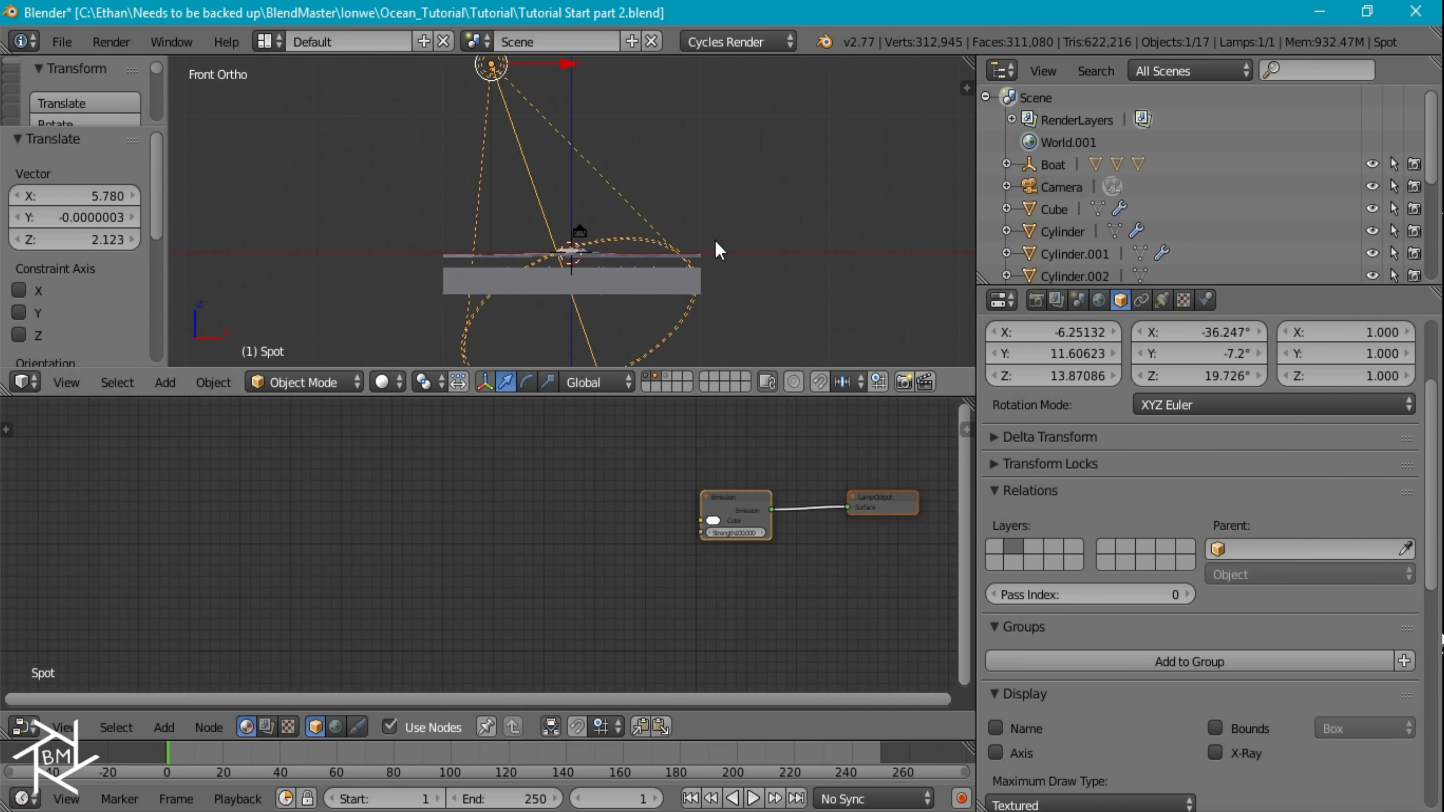
key(r)
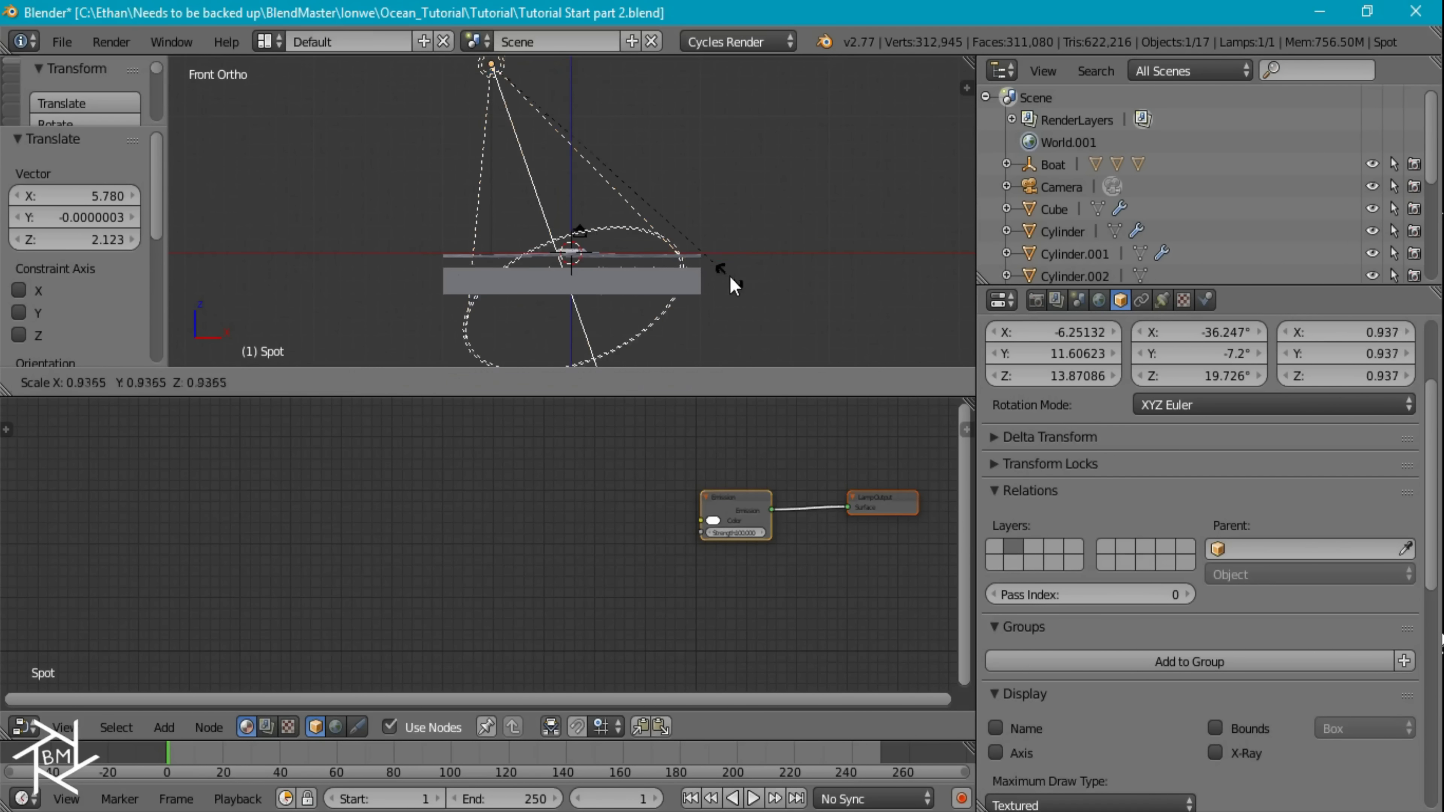
right_click(729, 284)
Set the spot lamp's strength to 1000 and turn on Show Cone.
click(1162, 300)
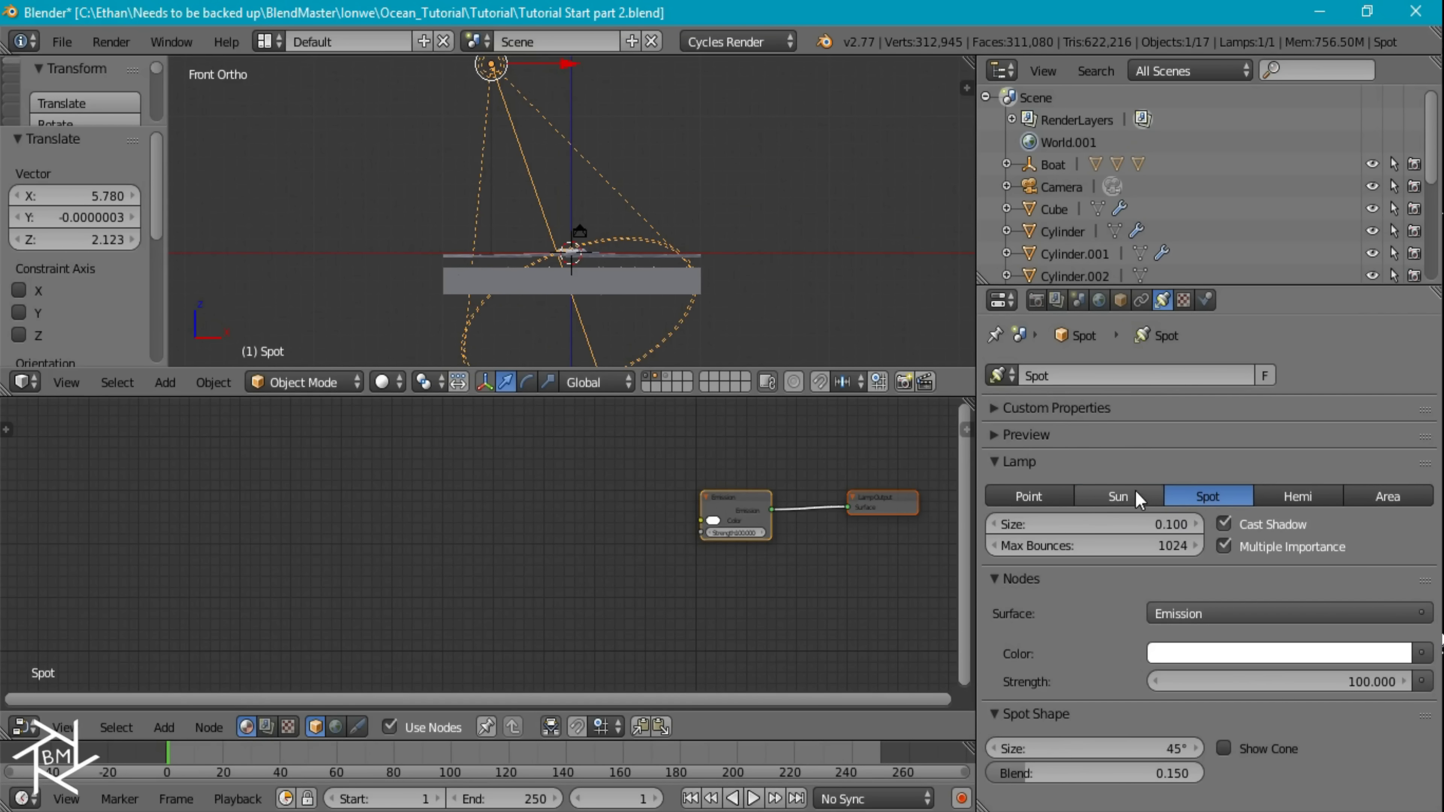
click(1279, 676)
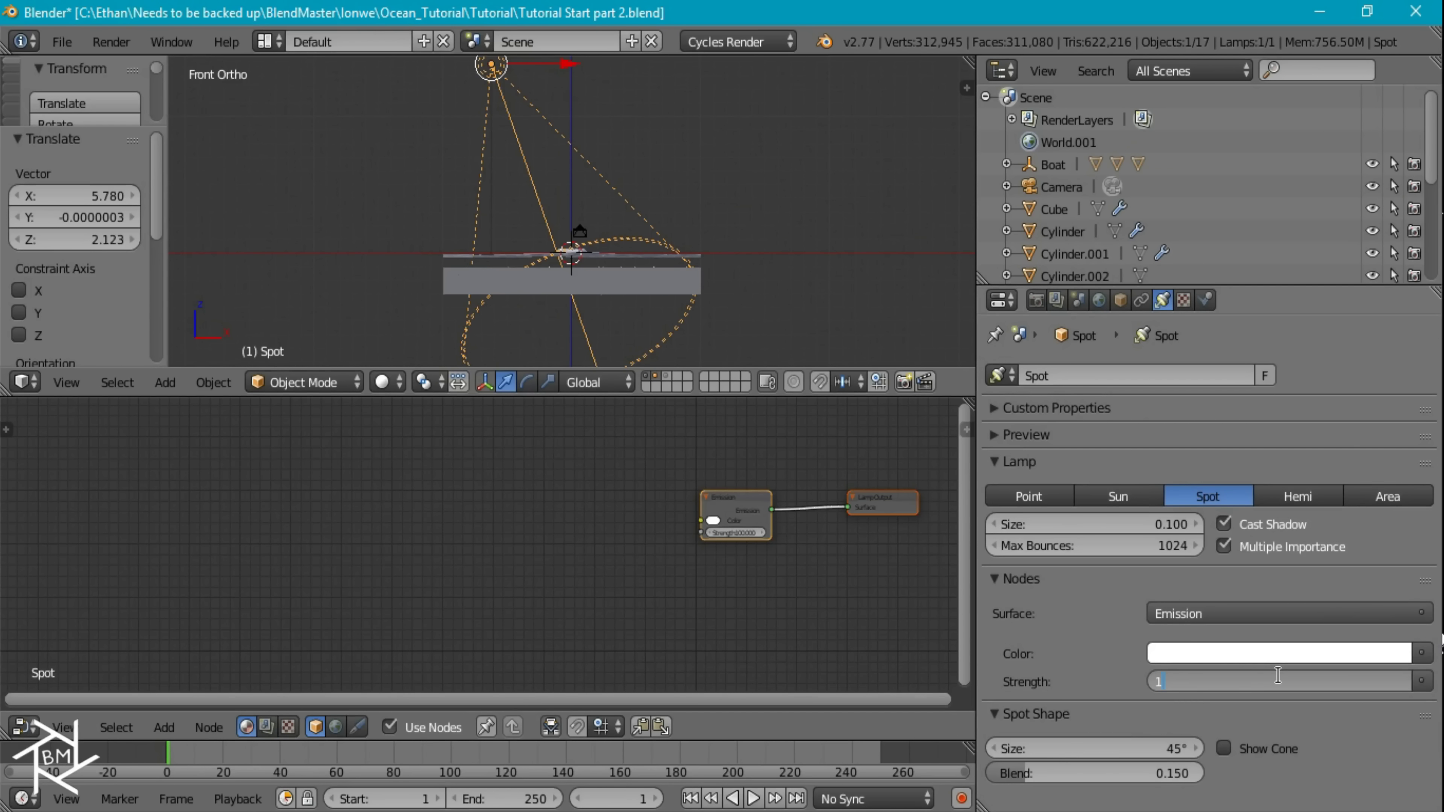
key(Return)
scroll(654, 235, up, 1)
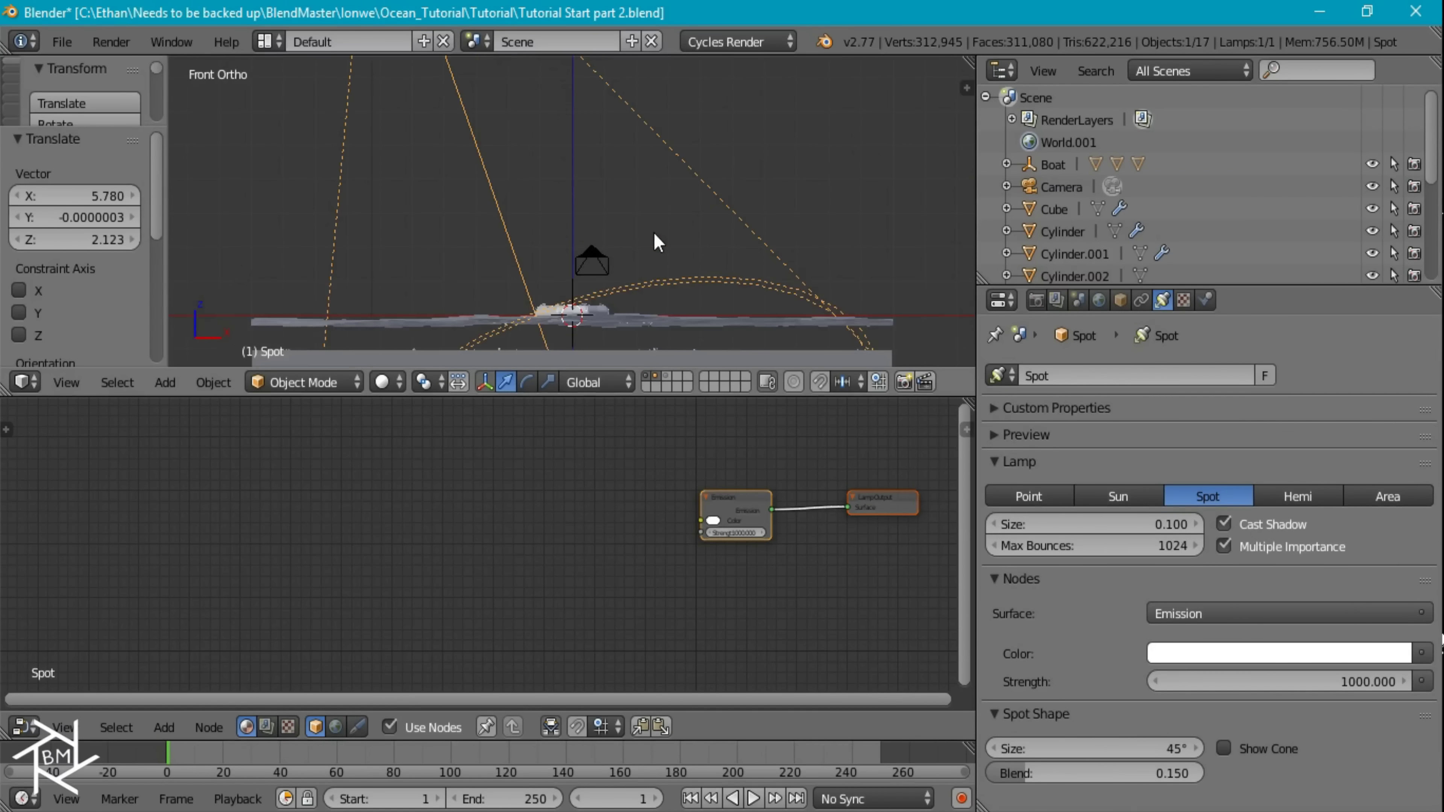
click(1243, 750)
middle_drag(661, 232, 688, 359)
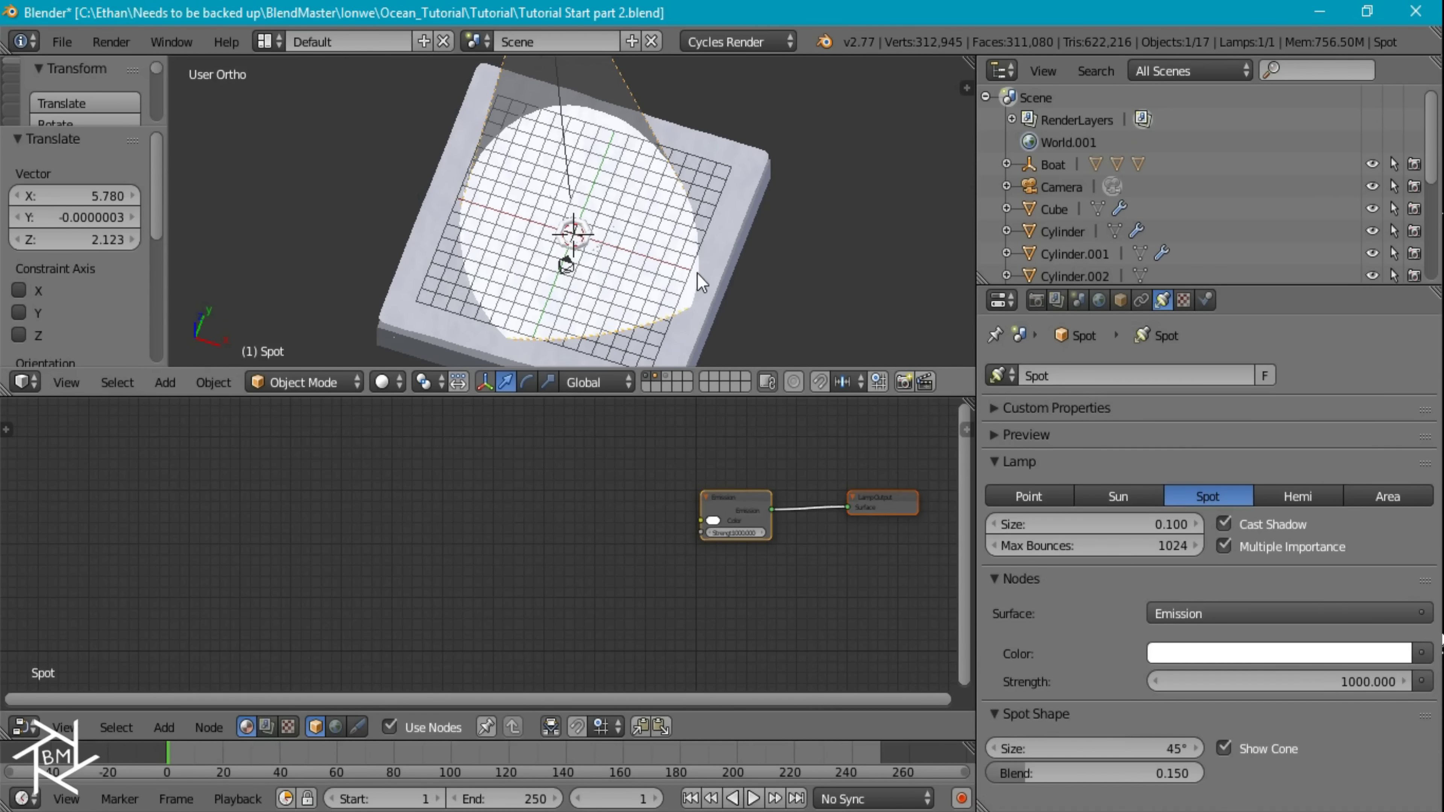
middle_drag(697, 273, 696, 177)
Move the spot lamp nearer the raft, about 3.6 on X and -7.1 on Z from the front, and about -6 on Y from the top.
key(KP_1)
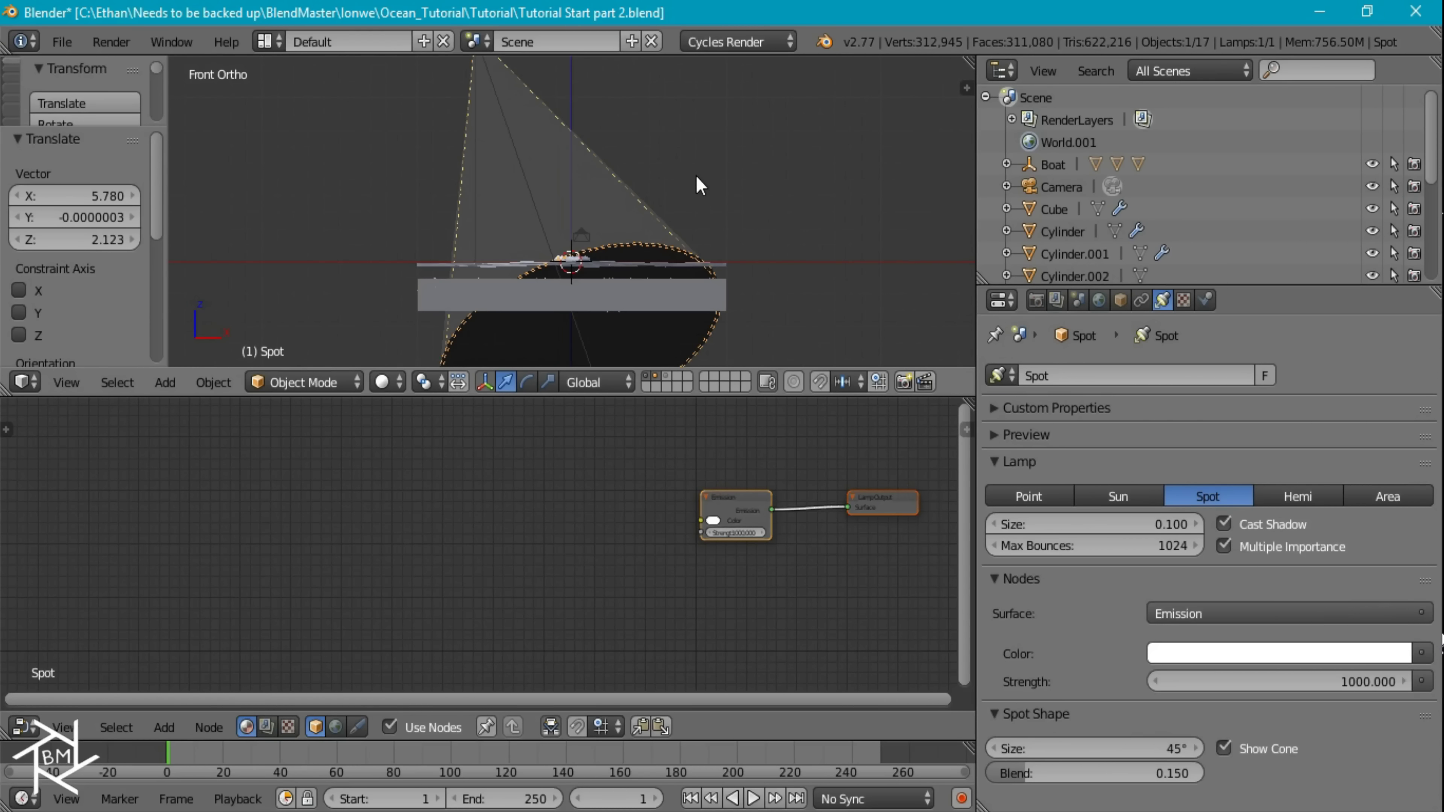
scroll(697, 176, down, 5)
key(g)
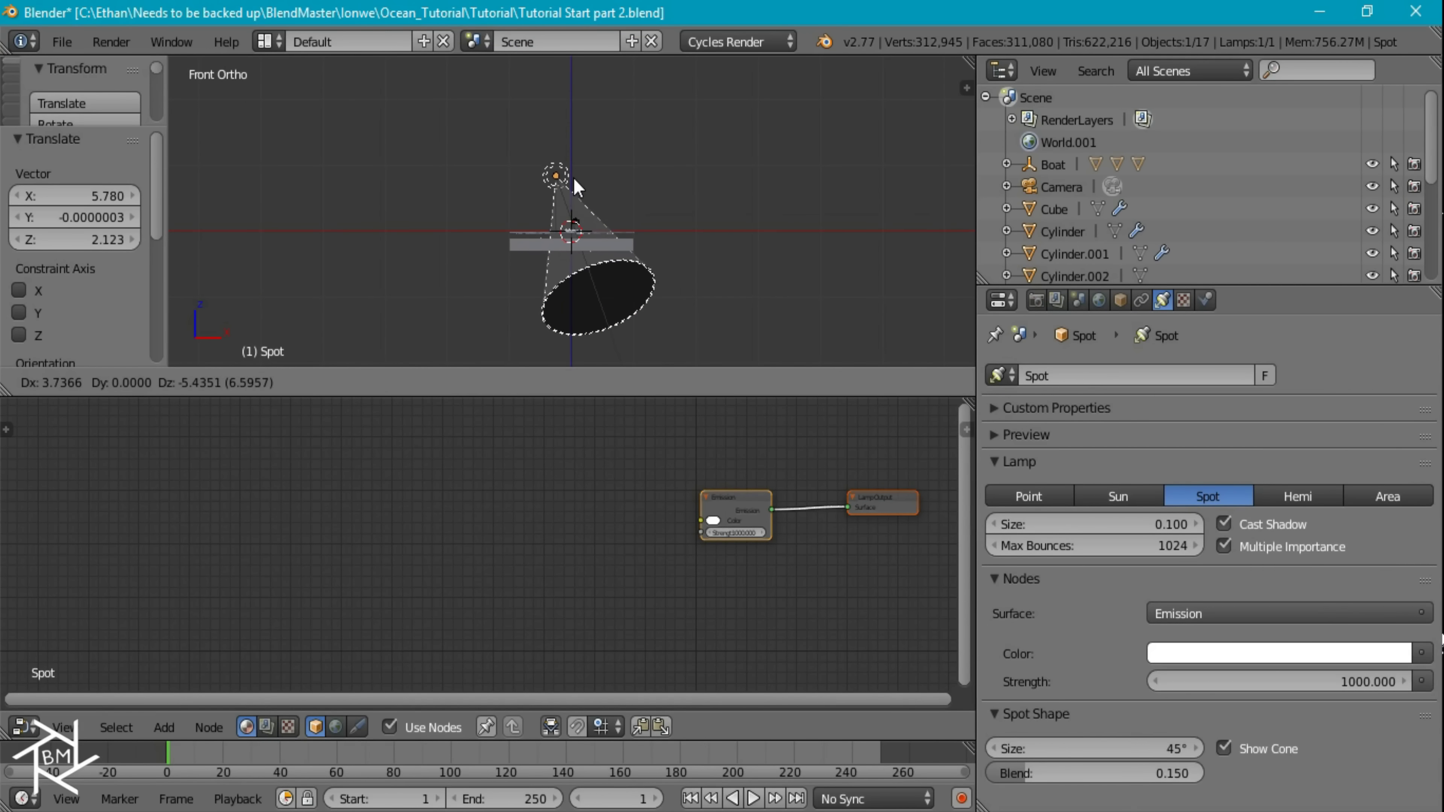
click(572, 187)
middle_drag(716, 184, 688, 333)
key(KP_7)
key(g)
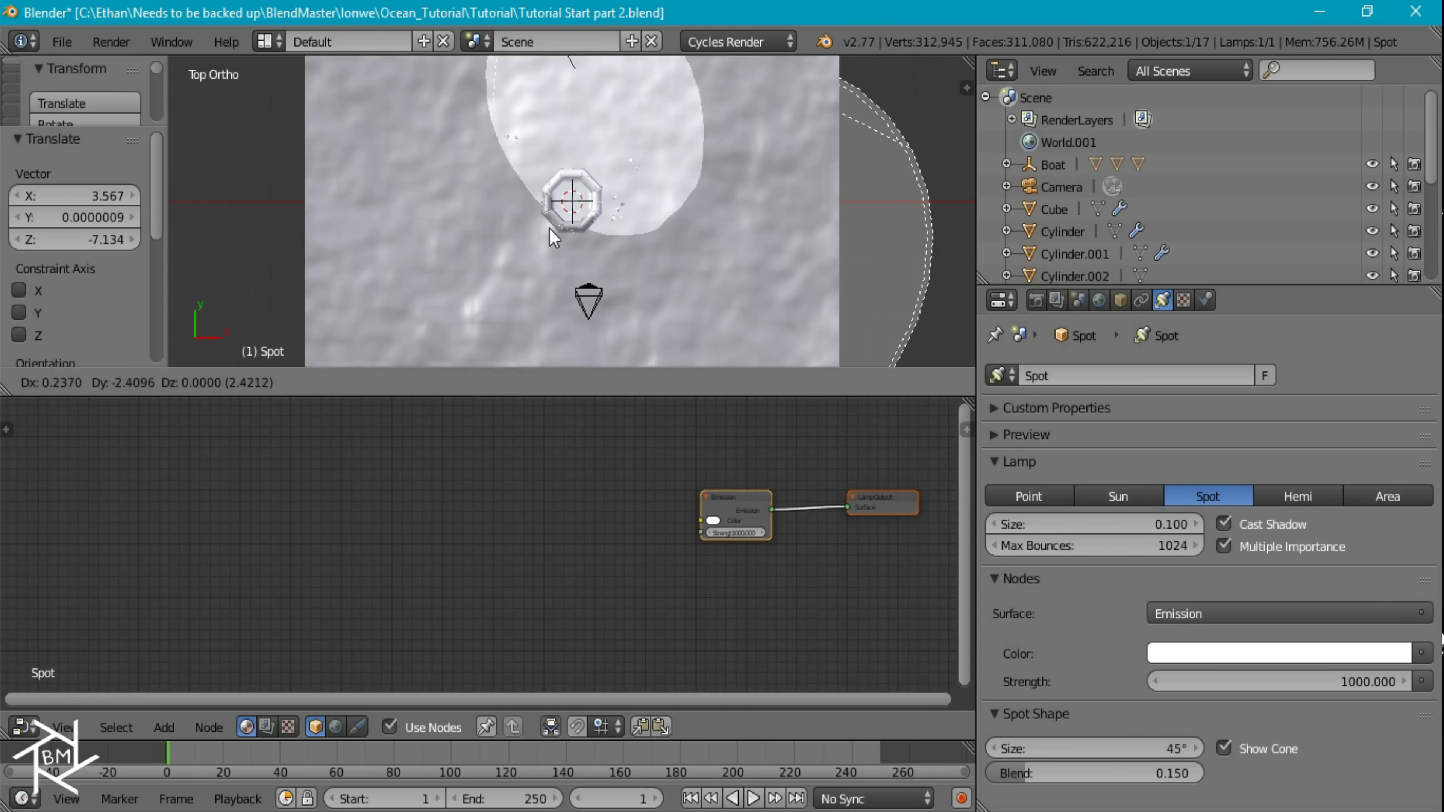
click(653, 227)
Lower the spot lamp about 3.6 units on Z, then shift it about 1.8 on X and -3.1 on Y to center its cone on the raft.
key(g)
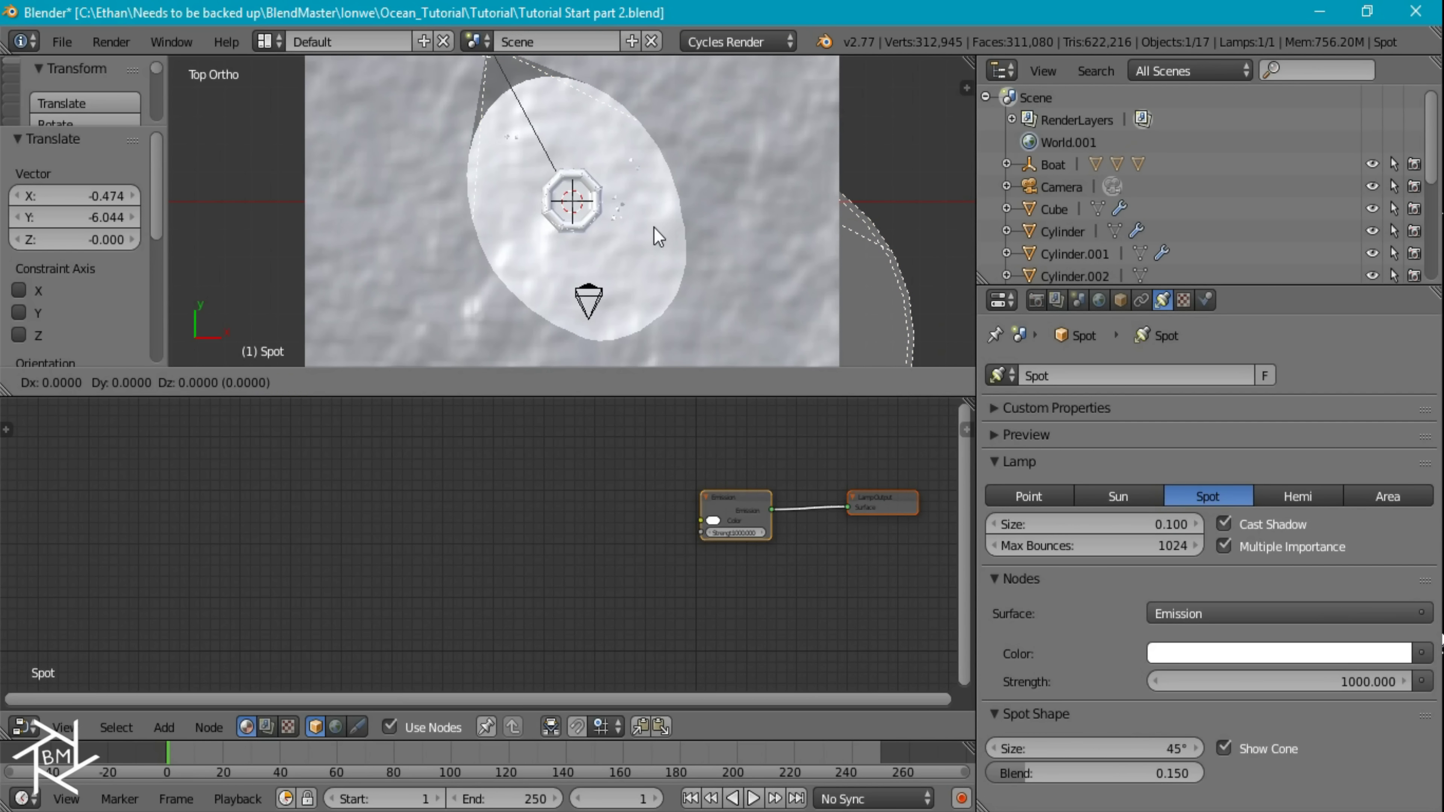
key(z)
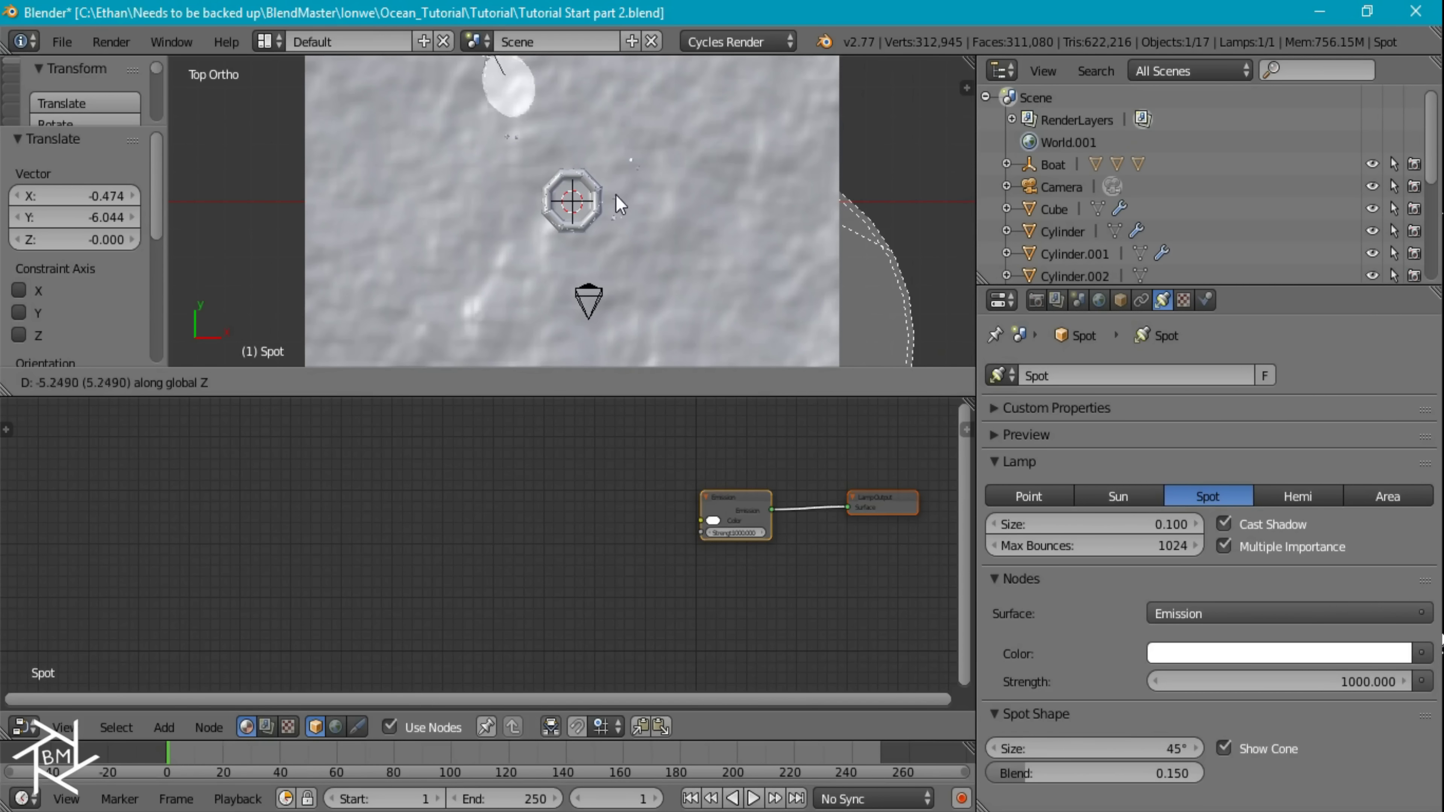
click(618, 200)
key(g)
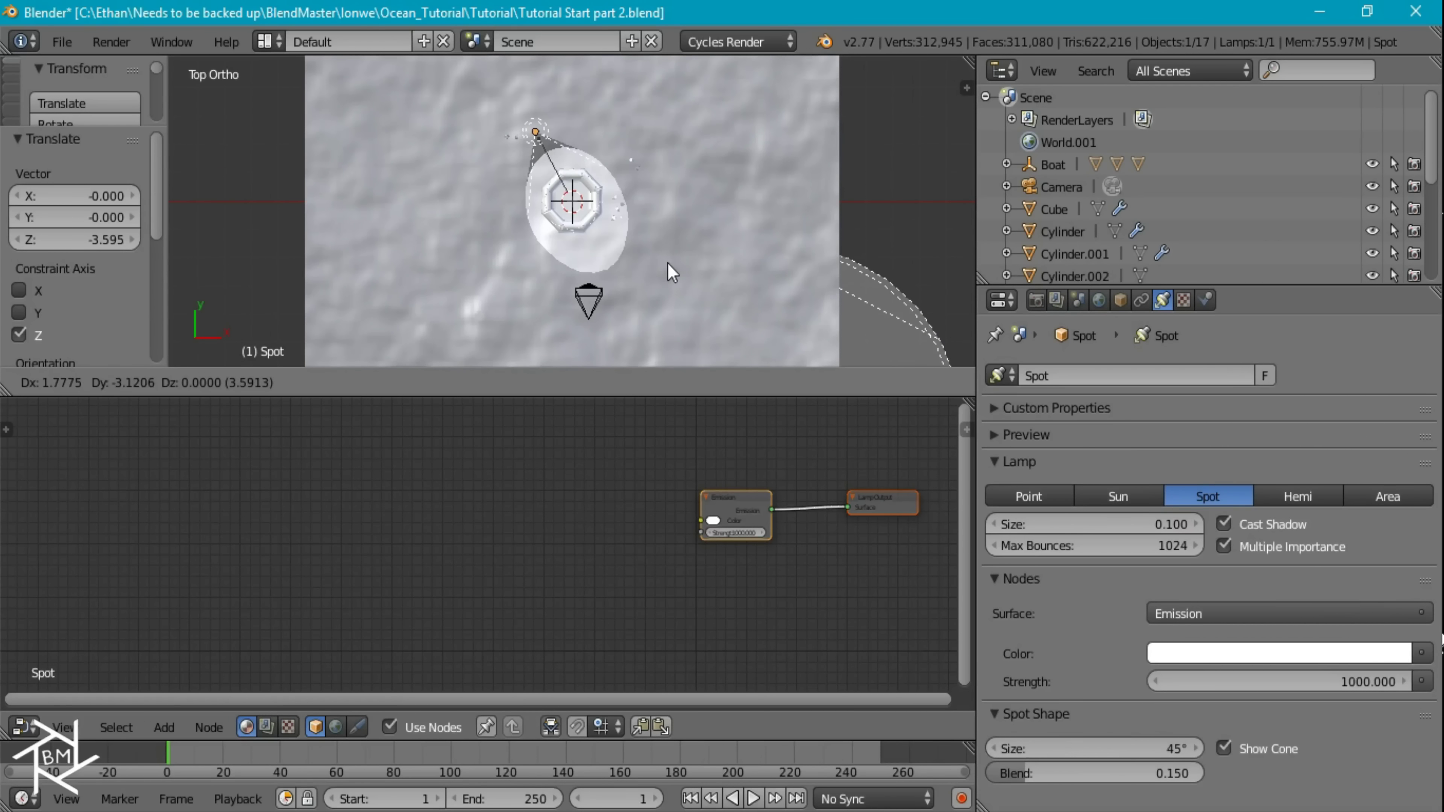
click(695, 261)
In the right view, rotate the spot lamp to point more steeply down and move it about -1.6 on Y and 1 on Z.
middle_drag(695, 260, 832, 157)
key(KP_3)
key(r)
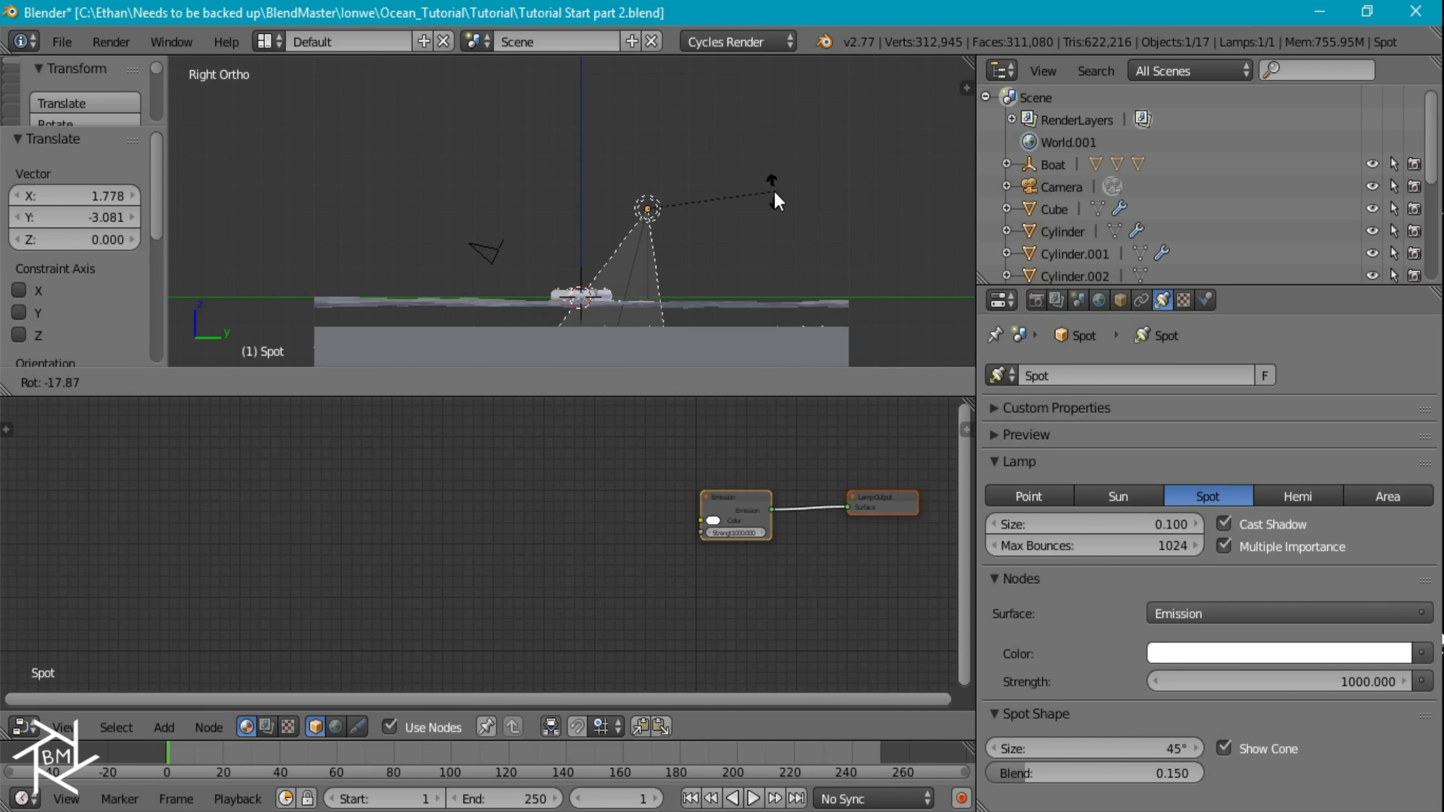
click(765, 178)
key(g)
click(714, 143)
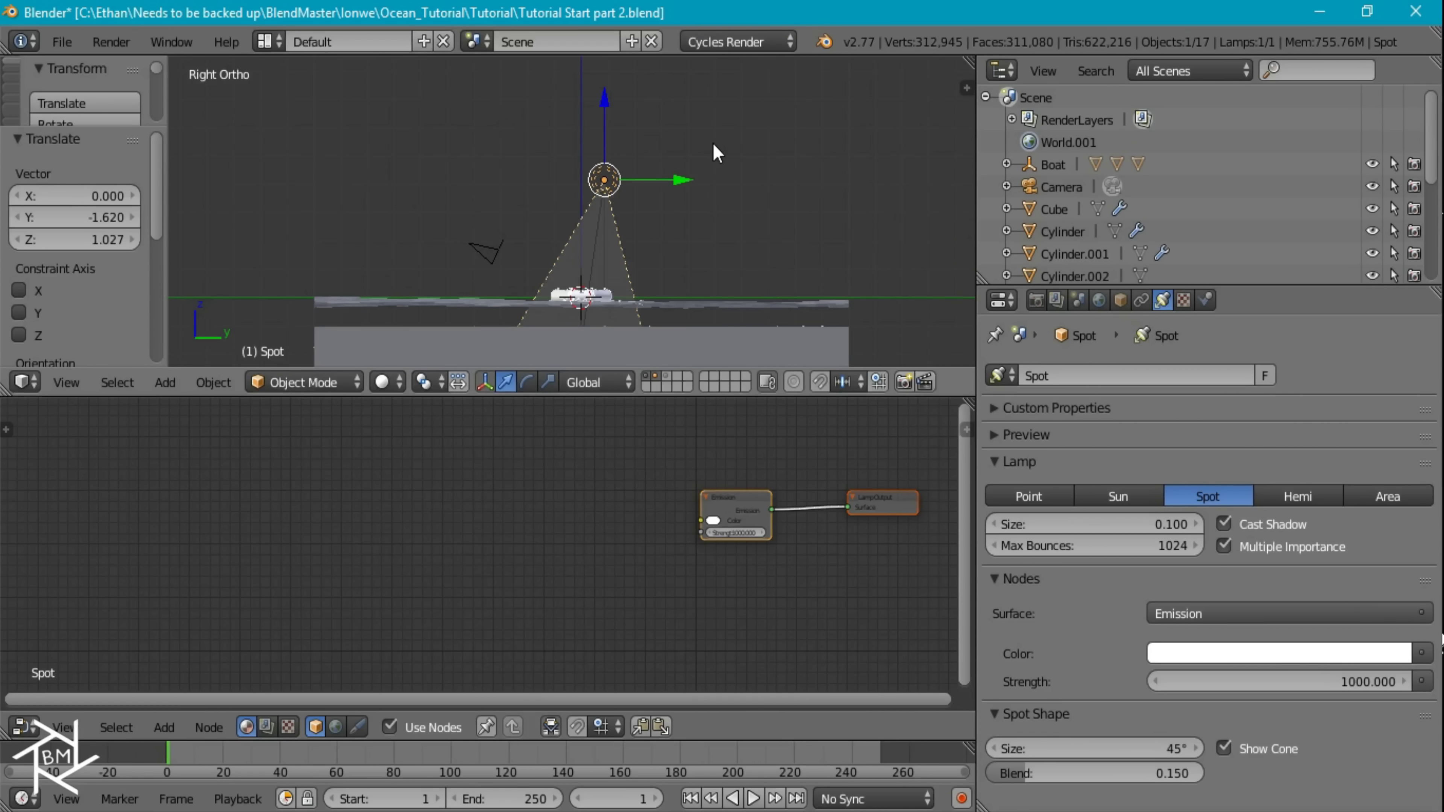
Check the spotlight on the raft in a rendered preview through the camera.
middle_drag(714, 143, 674, 178)
key(KP_0)
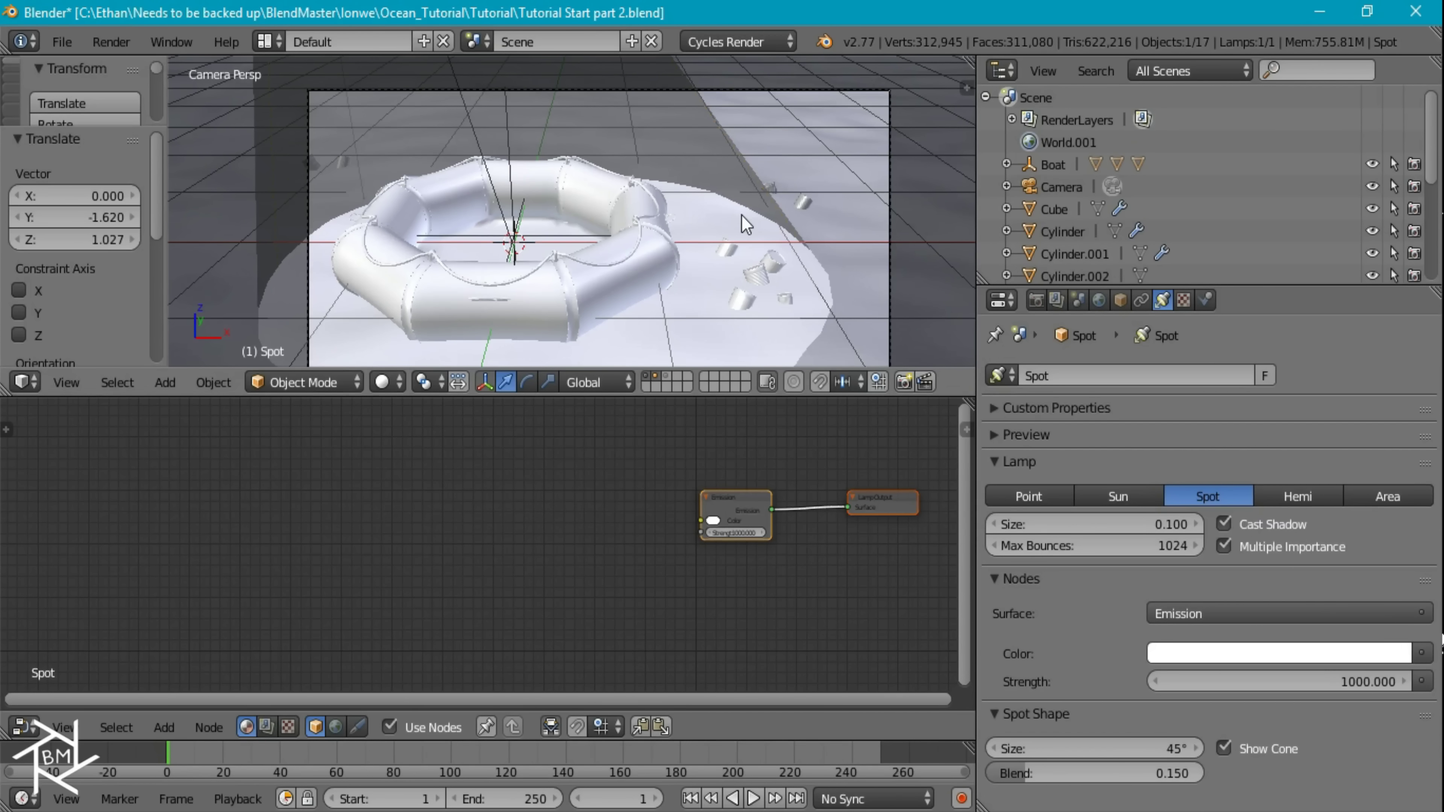
key(shift+z)
scroll(676, 147, down, 3)
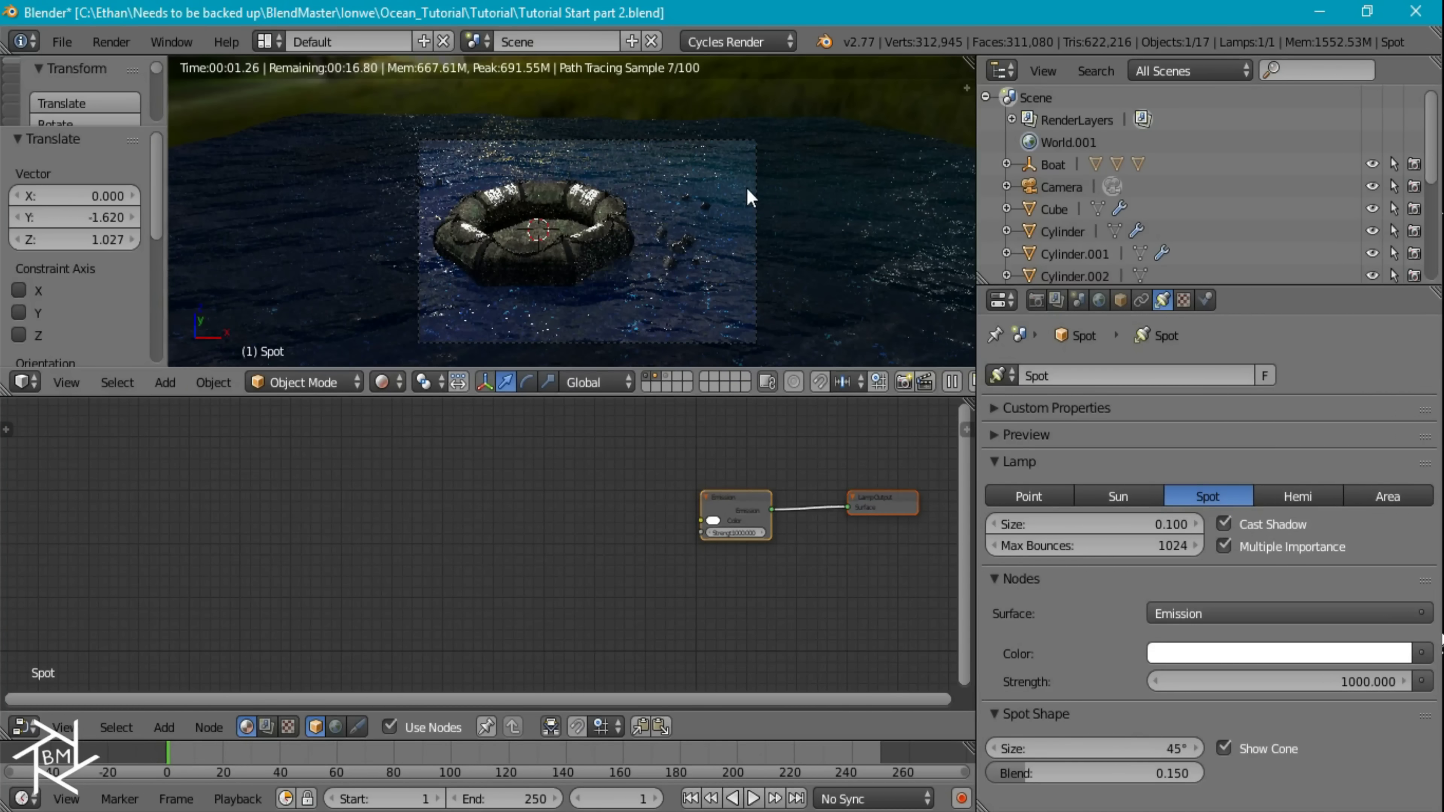
scroll(760, 210, up, 1)
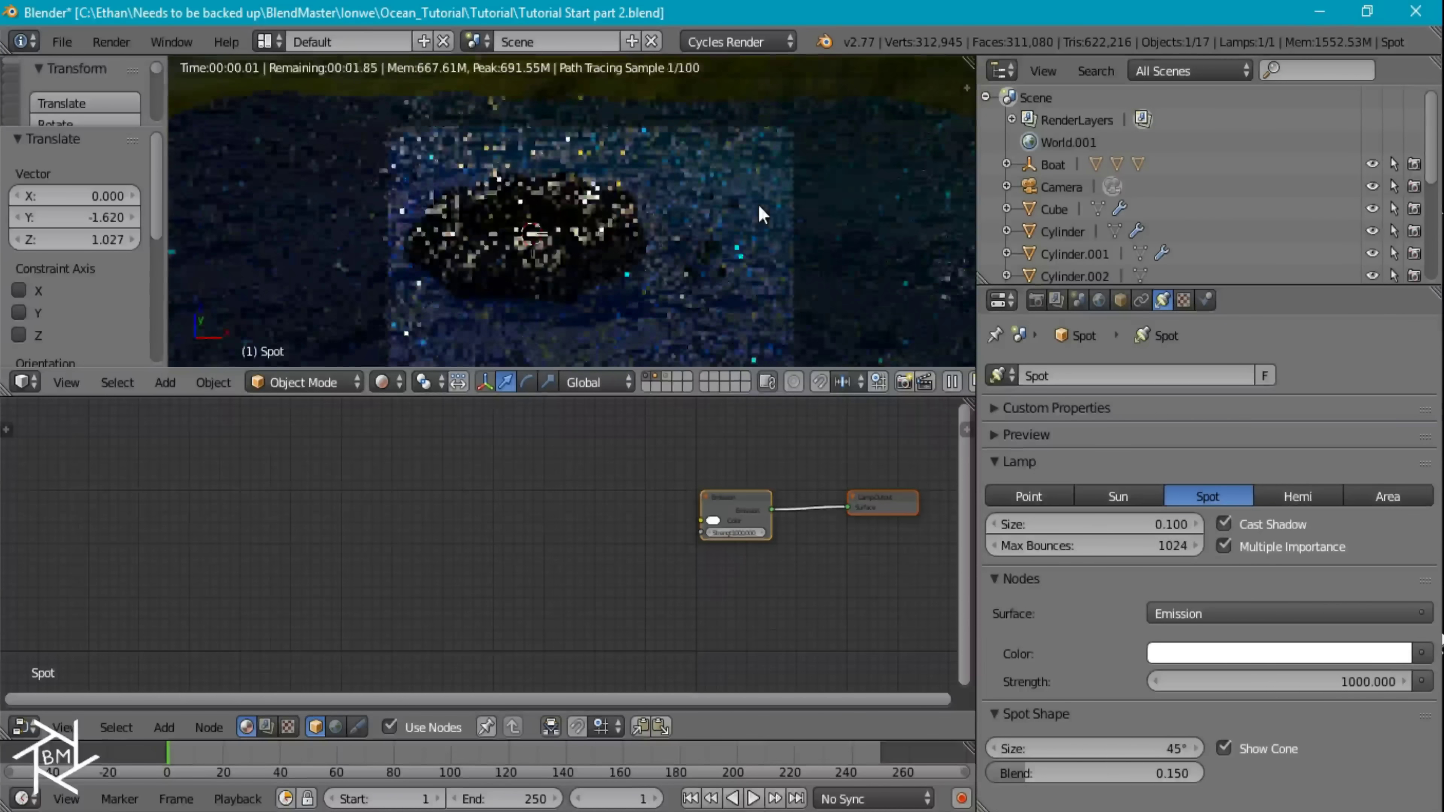
shift+middle_drag(678, 305, 659, 256)
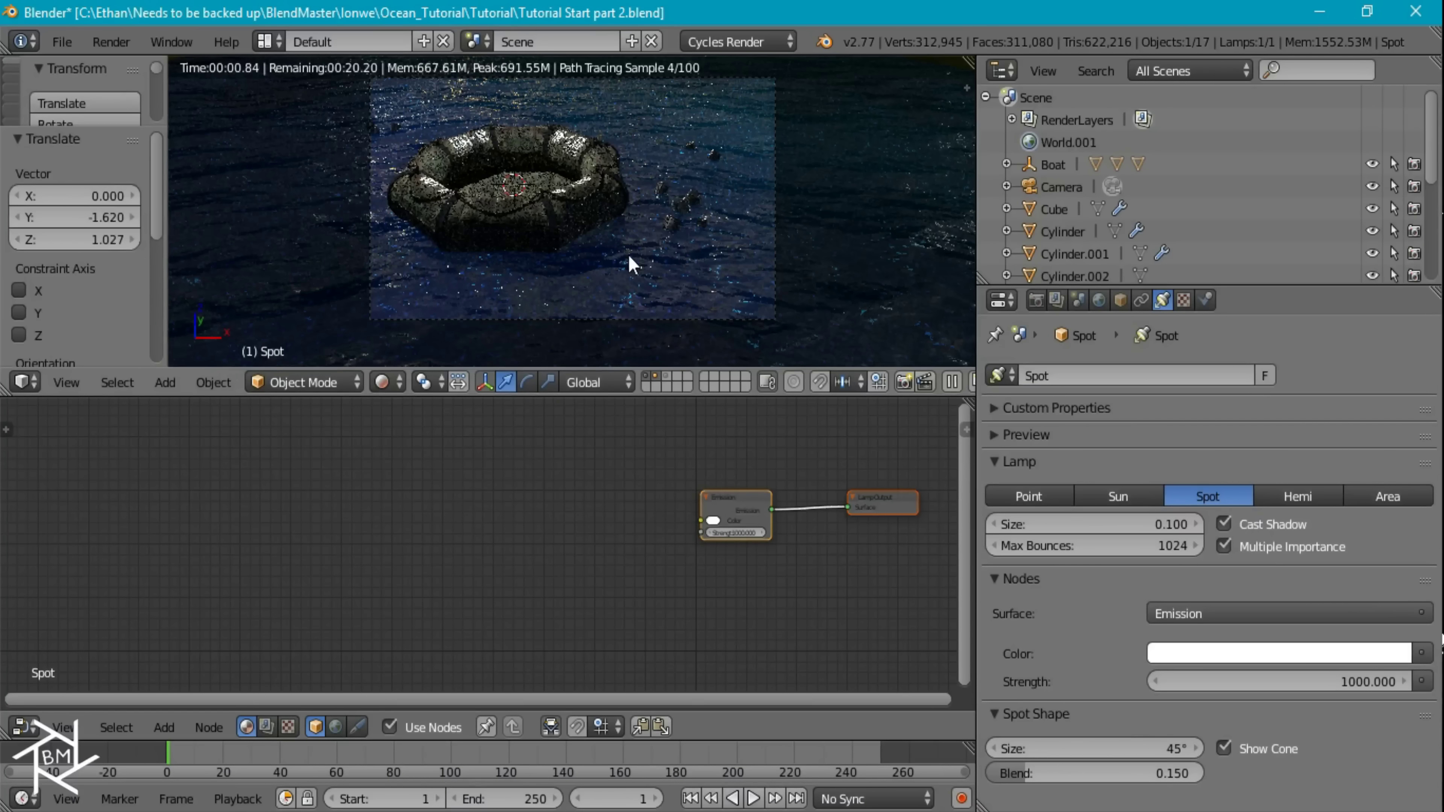
Show the glowing particle sphere's layer in wireframe and import Jellyfish.jpg from the Tutorial folder as an image plane.
key(z)
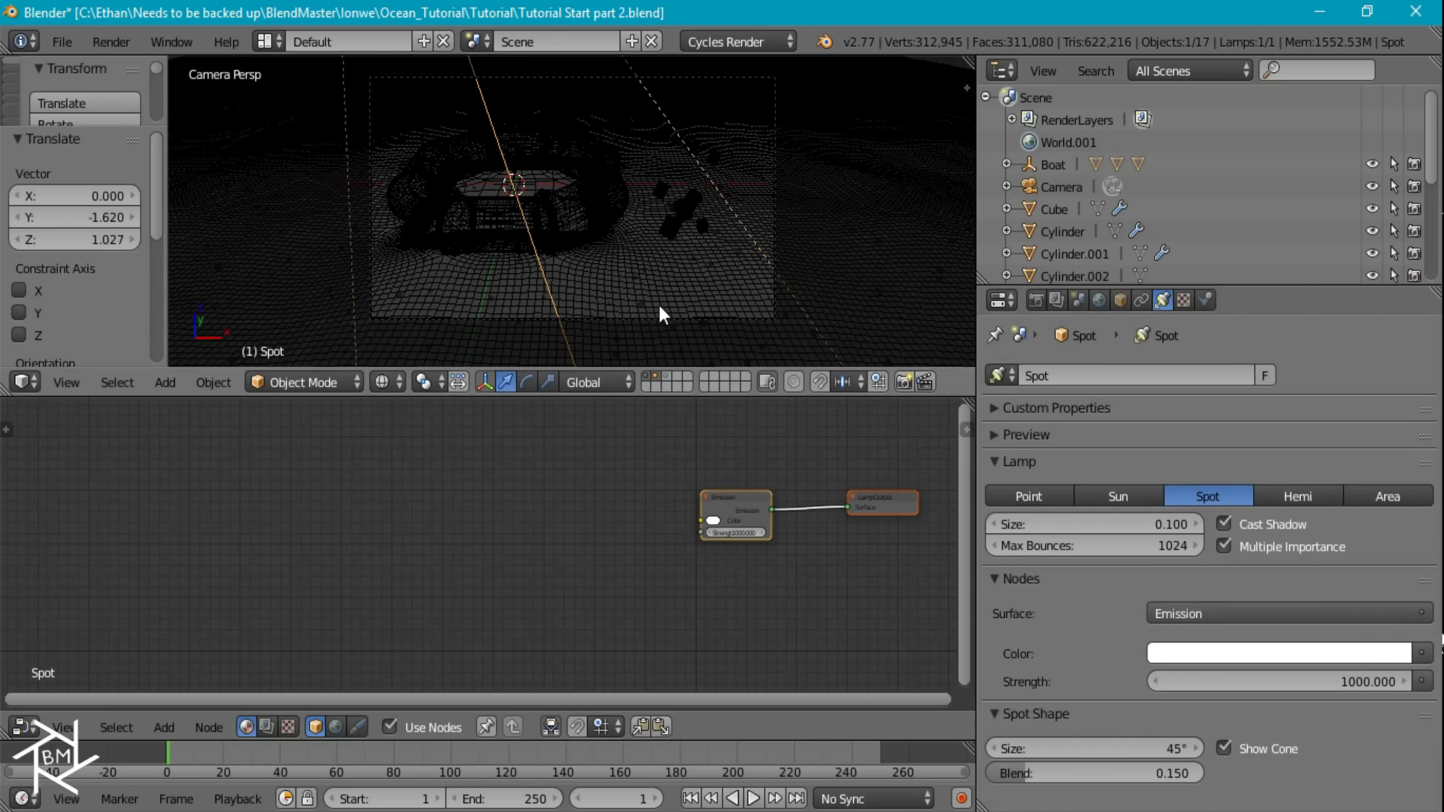
click(668, 377)
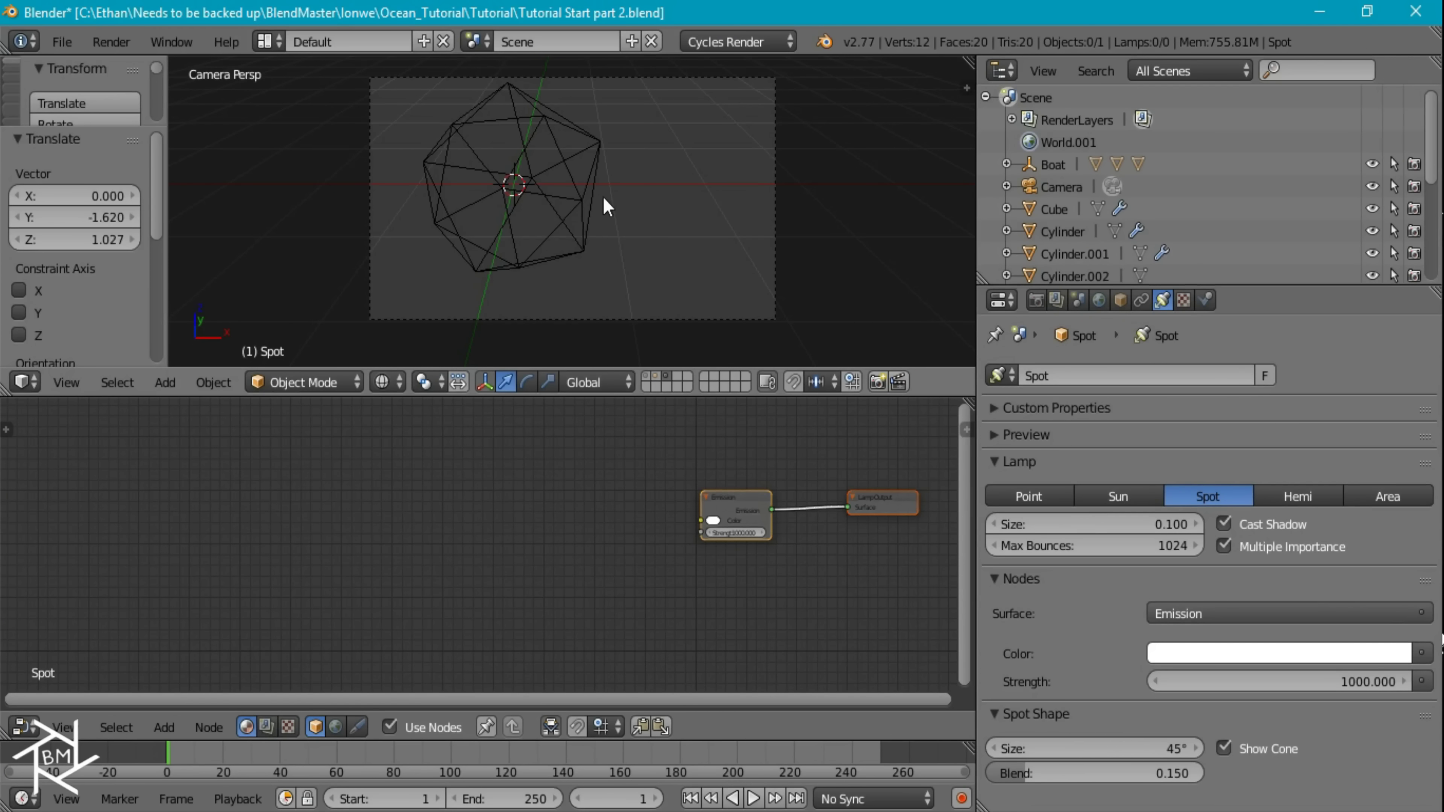
key(shift+a)
mouse_move(554, 85)
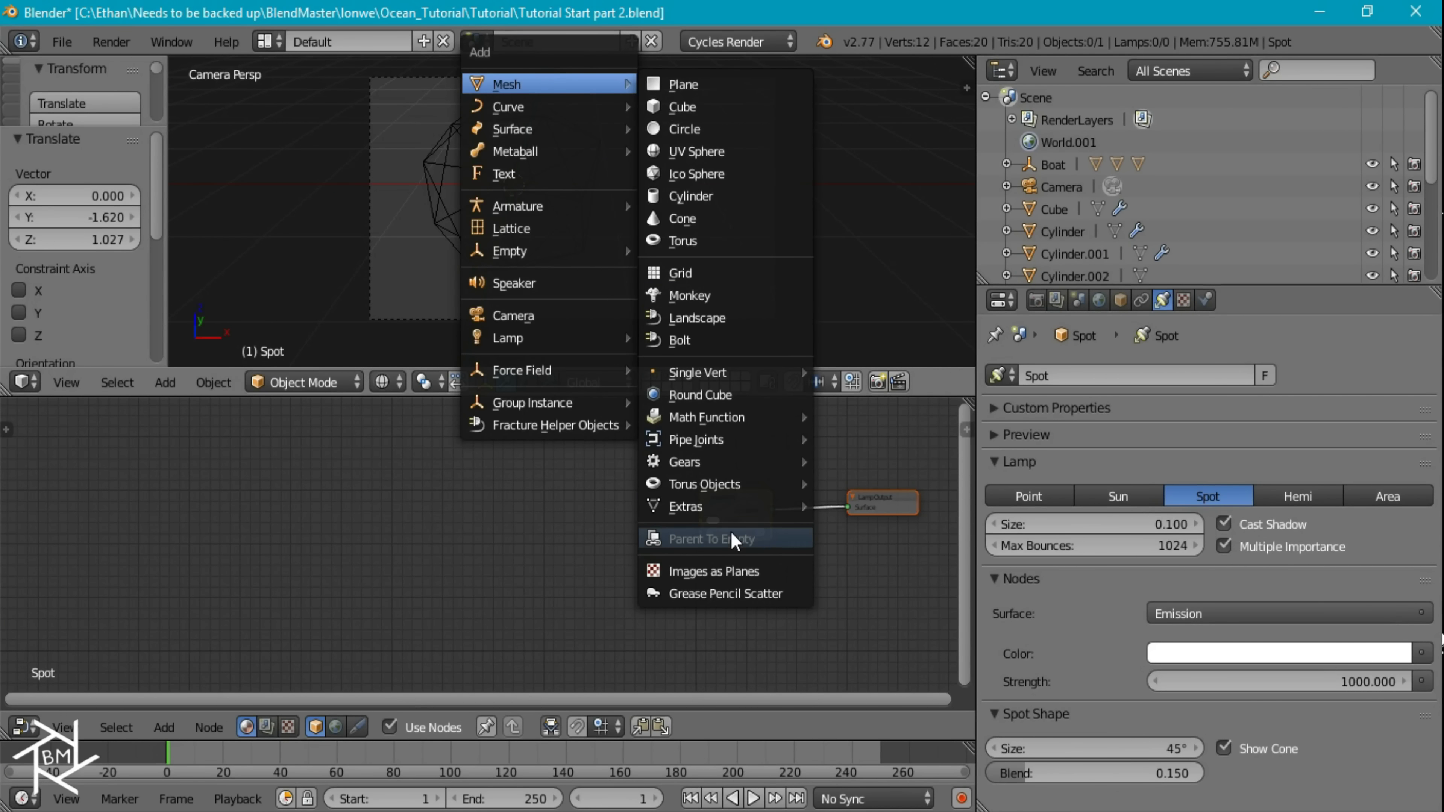
click(734, 572)
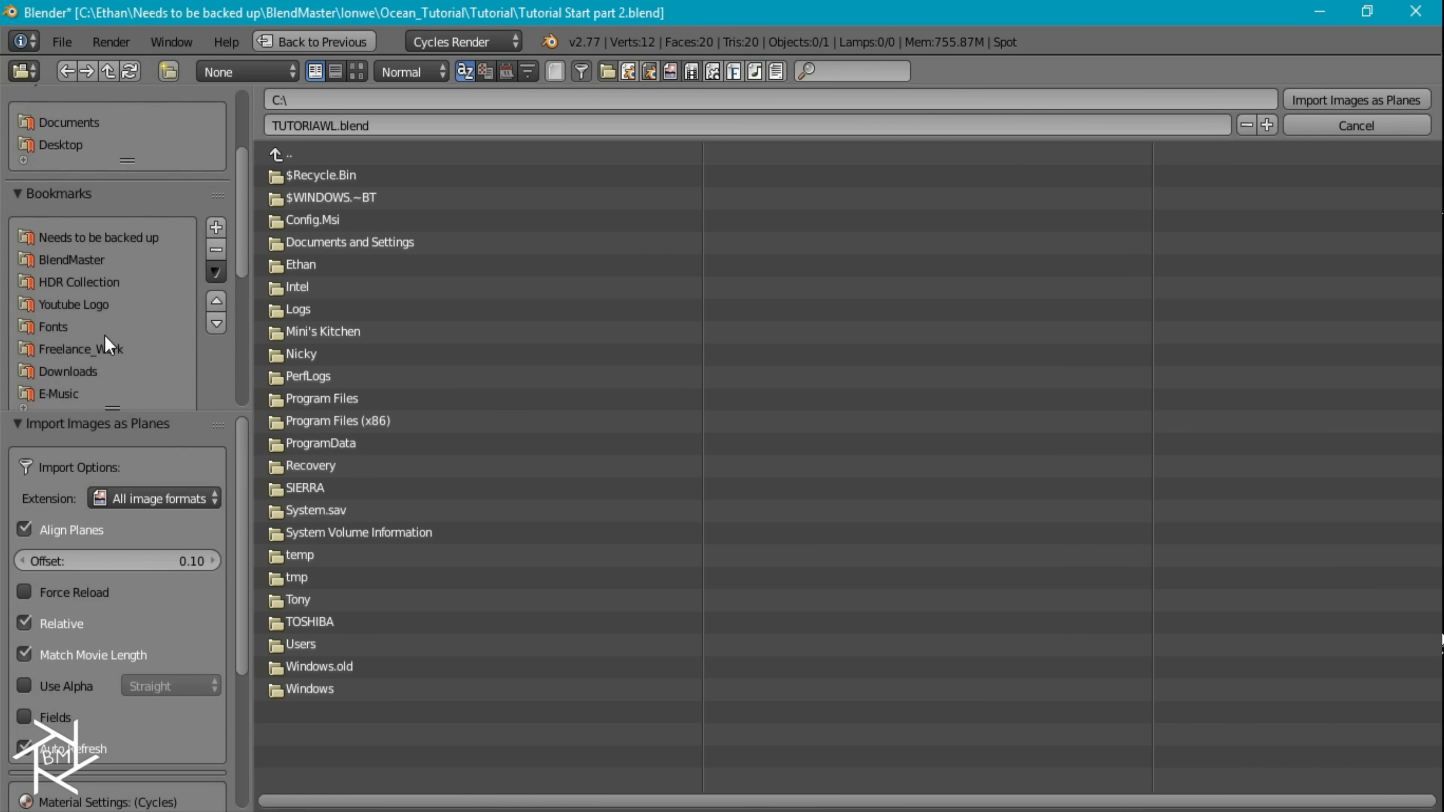
scroll(106, 336, down, 10)
click(60, 174)
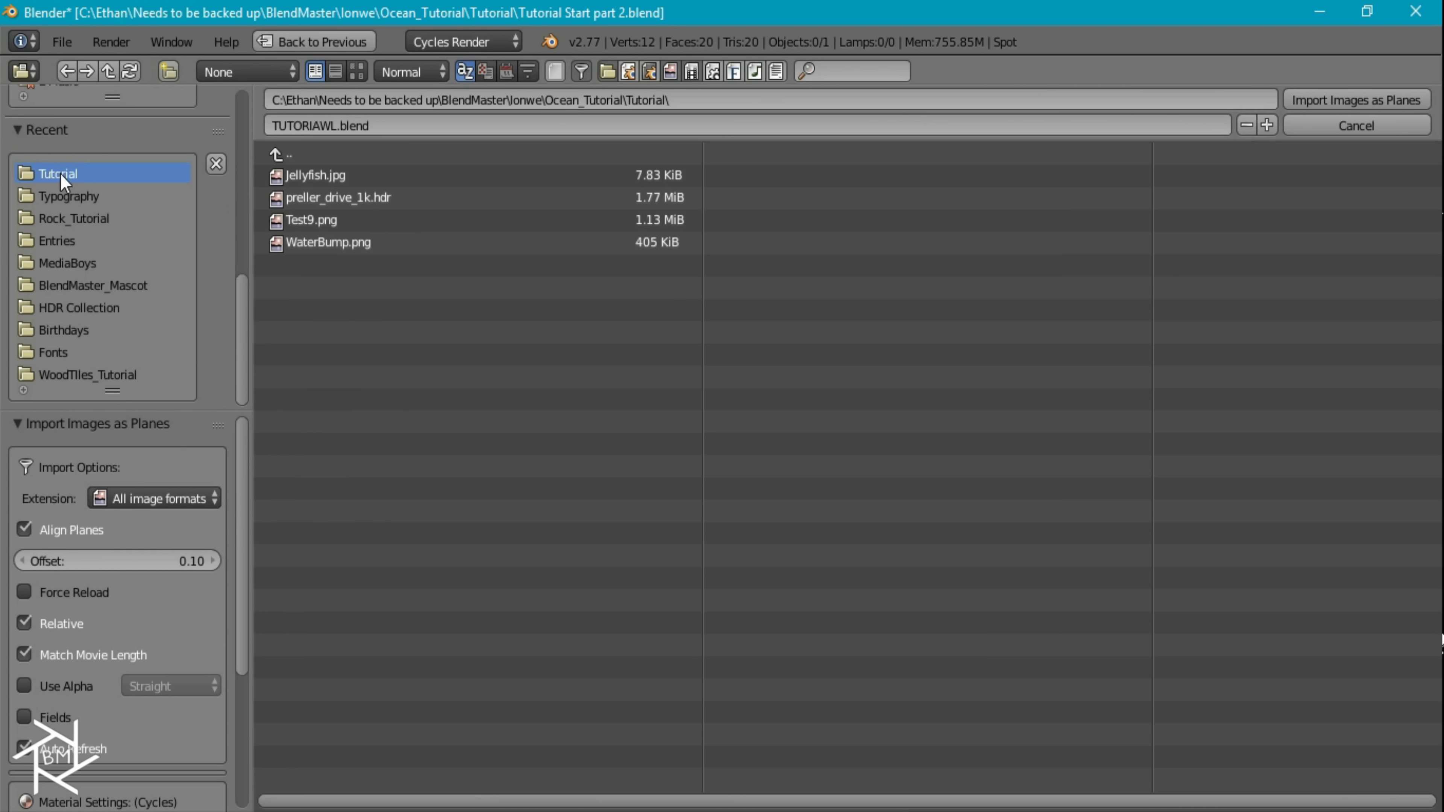
double_click(311, 175)
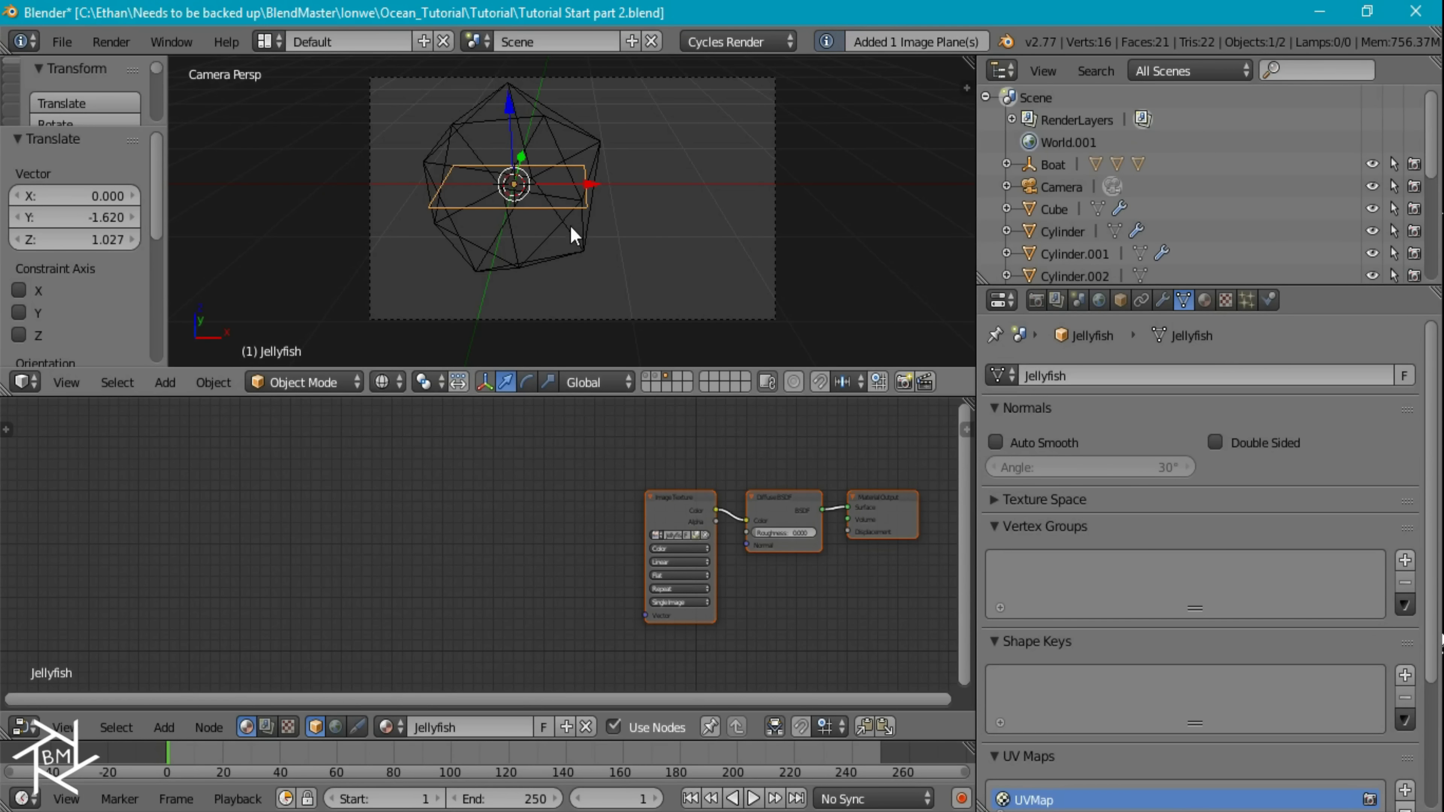
Move the jellyfish plane about 2.1 units along X, beside the sphere, and preview it rendered from the top.
key(g)
key(z)
key(x)
click(822, 226)
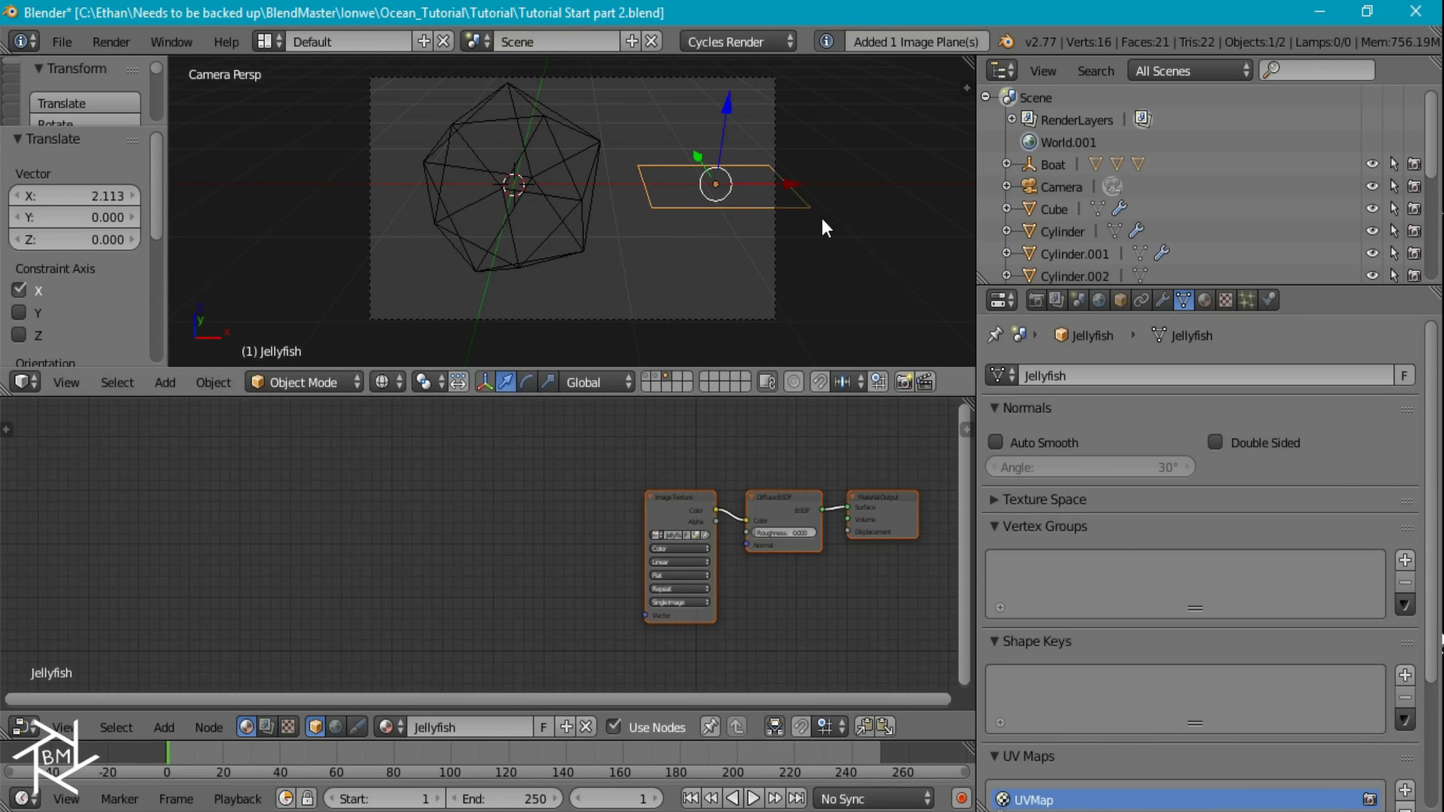
key(KP_7)
key(shift+z)
scroll(751, 209, up, 9)
shift+middle_drag(742, 187, 453, 232)
scroll(589, 222, up, 3)
scroll(591, 230, up, 1)
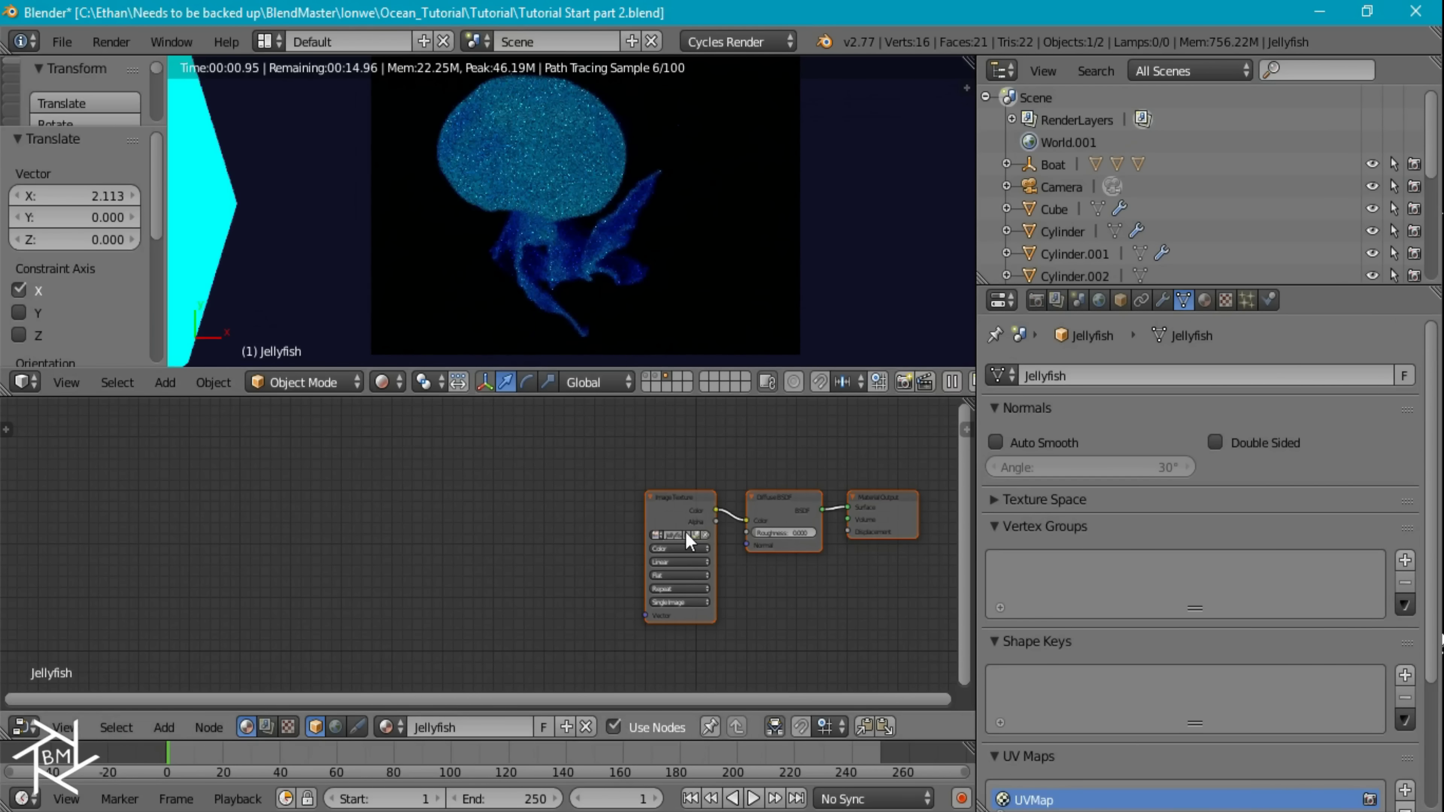
Spread out the jellyfish material's nodes and delete the Diffuse BSDF node.
click(690, 515)
middle_drag(789, 547, 822, 571)
drag(734, 553, 514, 539)
drag(846, 531, 661, 523)
right_click(662, 523)
key(x)
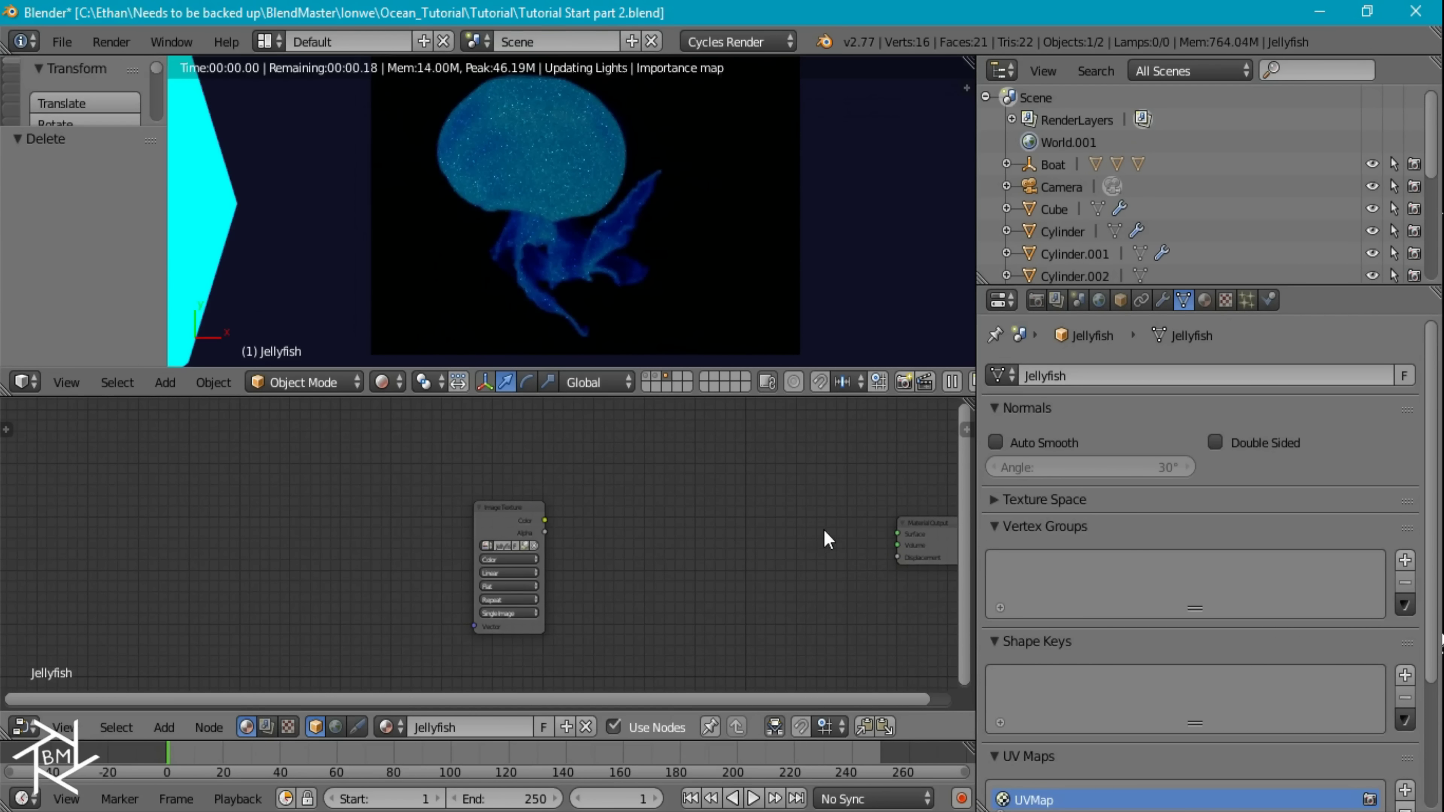
Add an Emission shader between the Image Texture's color and the Material Output's surface.
key(shift+a)
mouse_move(694, 615)
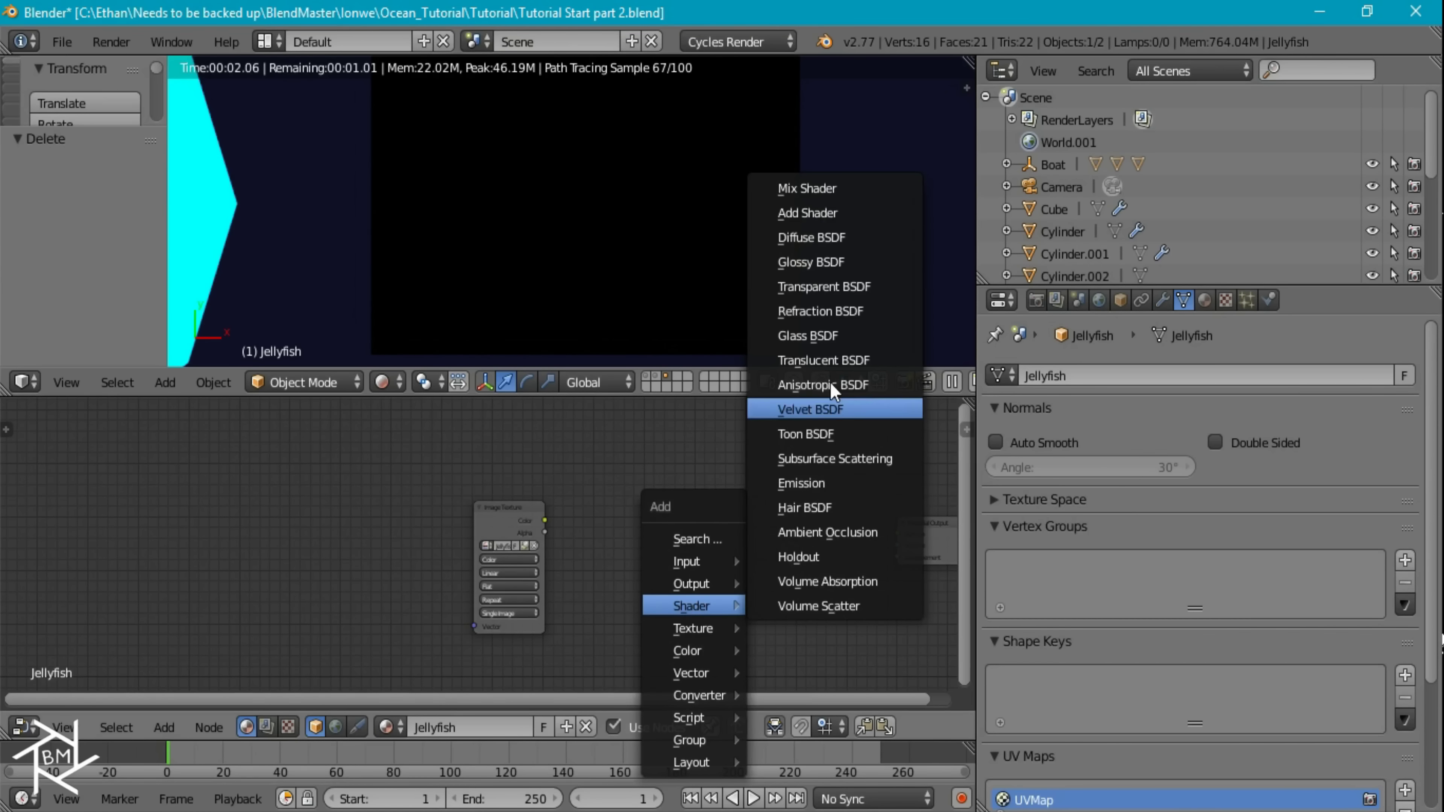
click(830, 480)
click(640, 511)
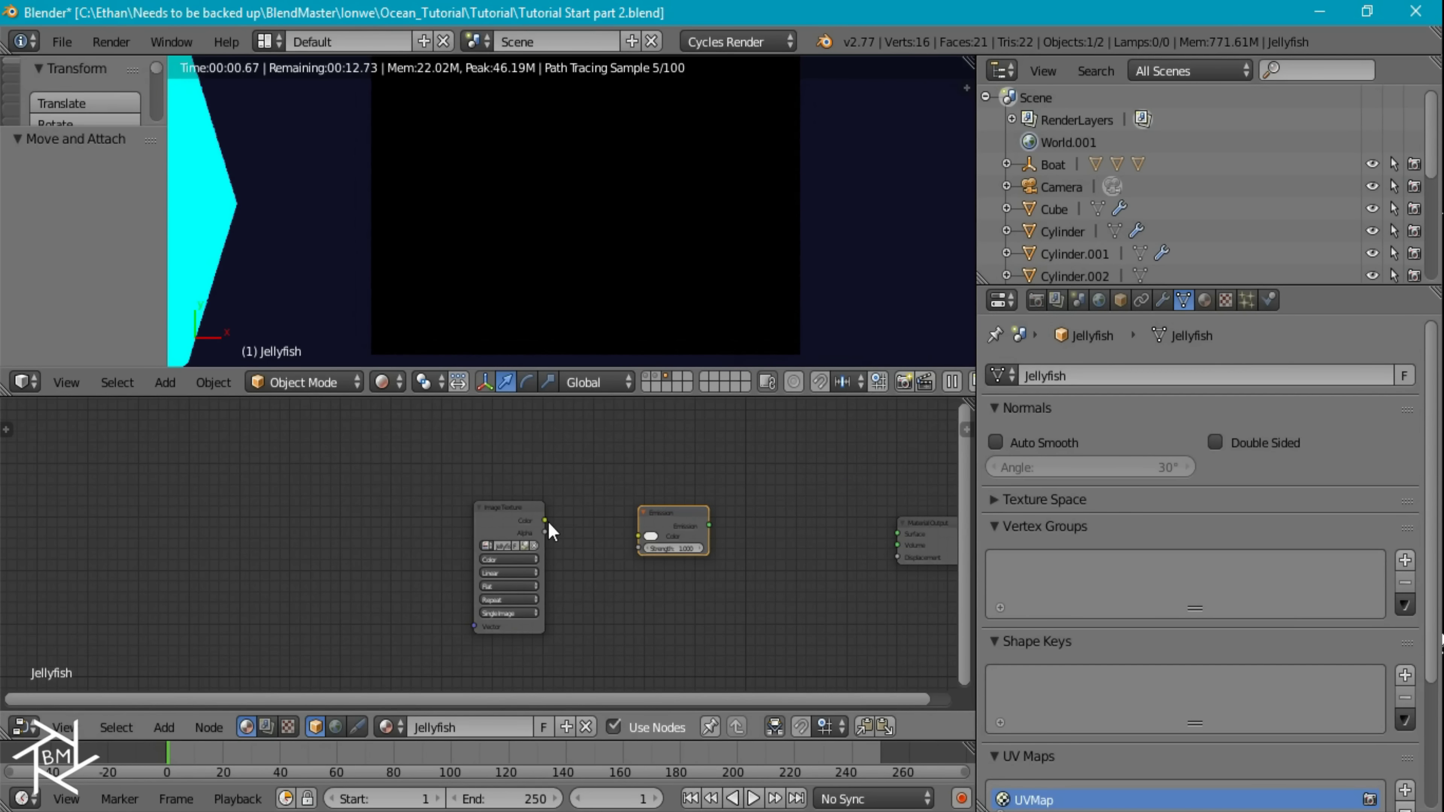
drag(545, 521, 364, 494)
ctrl+shift+click(683, 521)
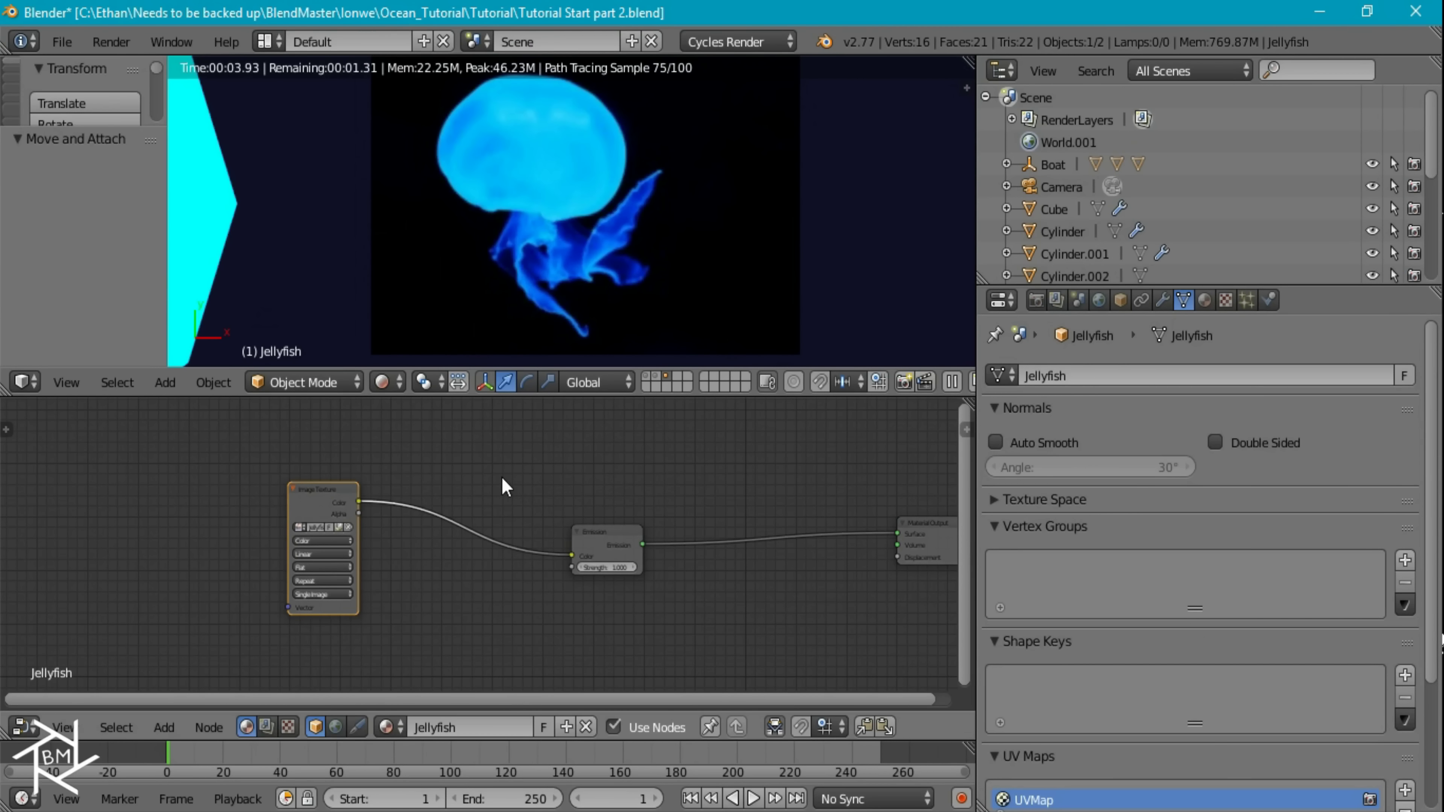
Add a ColorRamp node and feed the Image Texture's color into its factor.
key(shift+a)
mouse_move(455, 561)
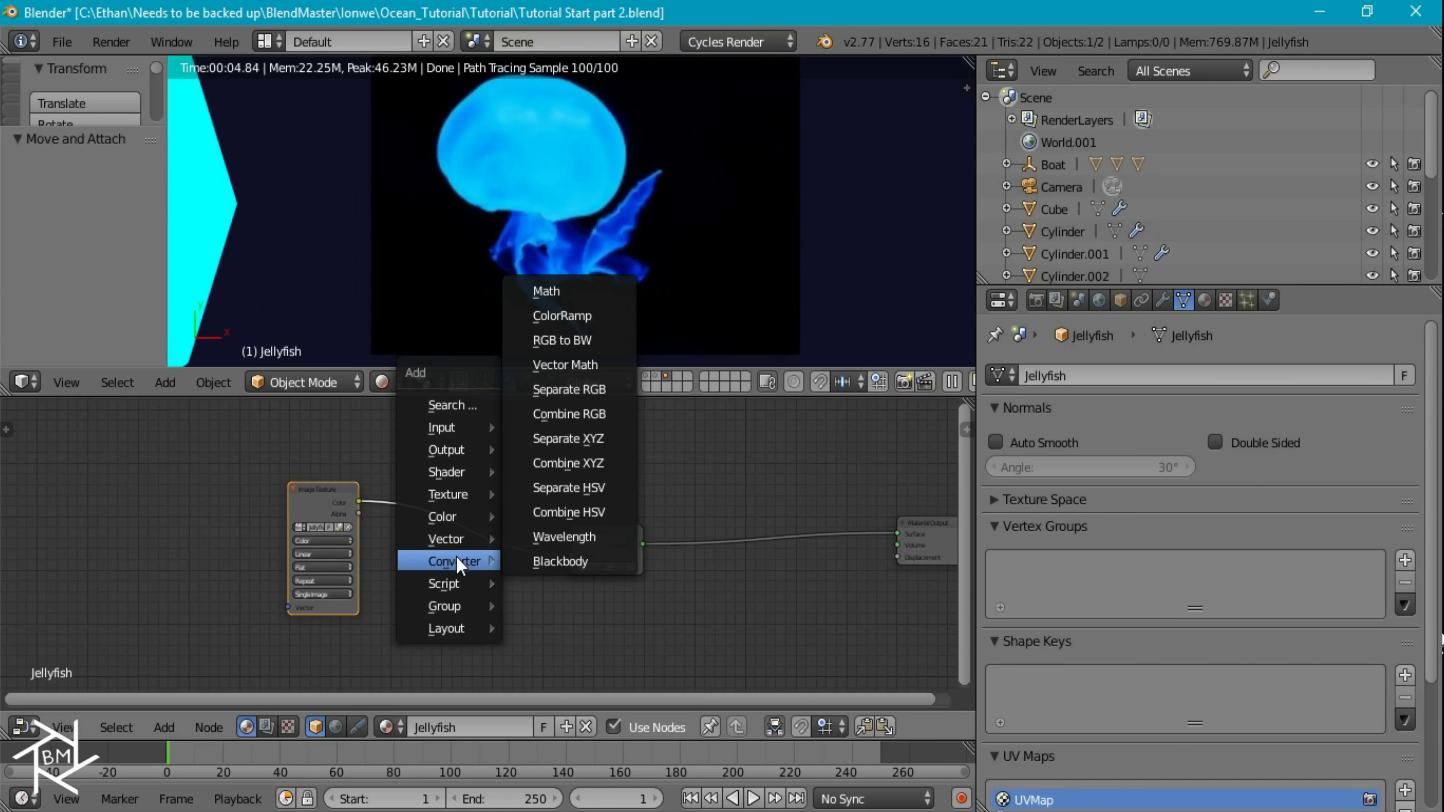
click(562, 315)
click(359, 508)
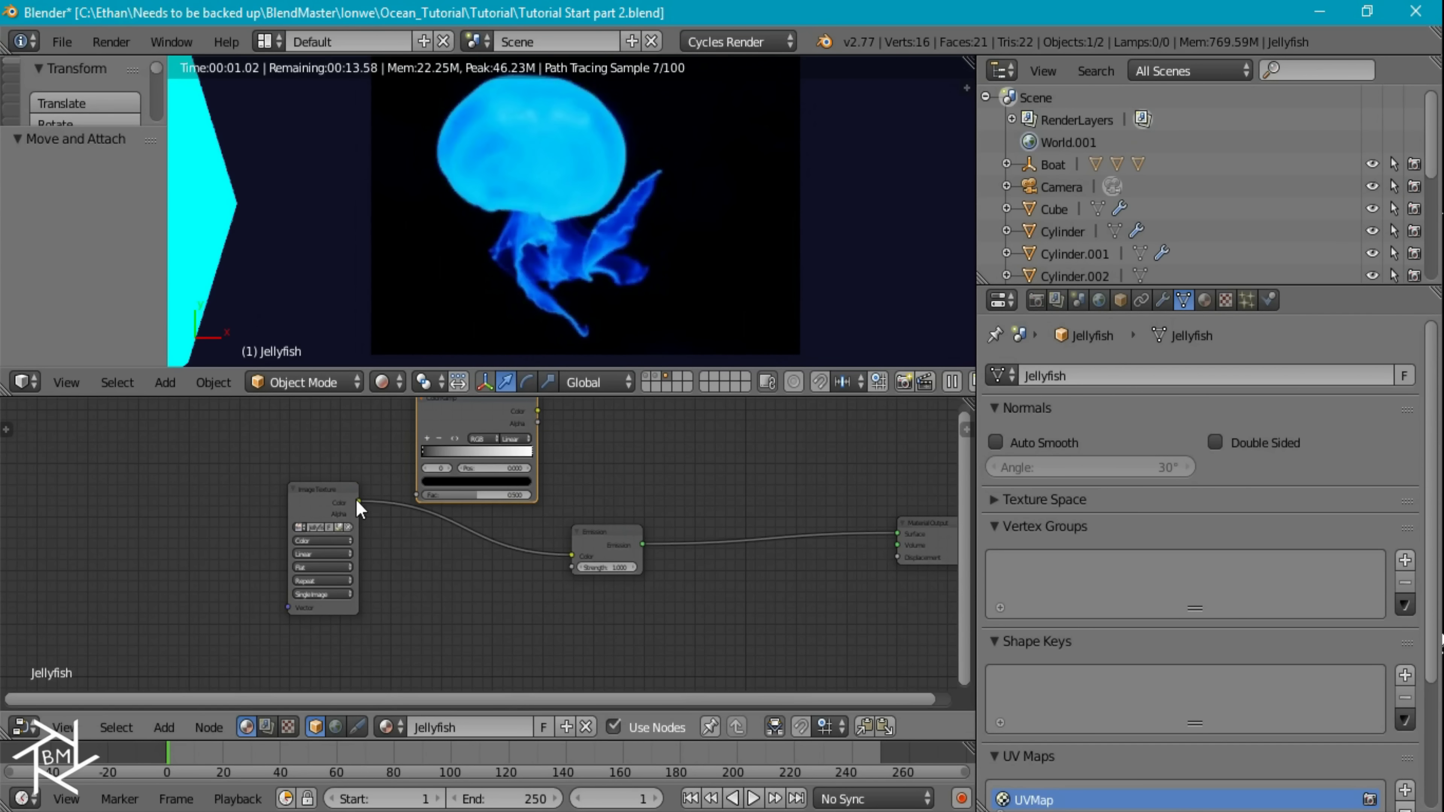
drag(358, 502, 418, 498)
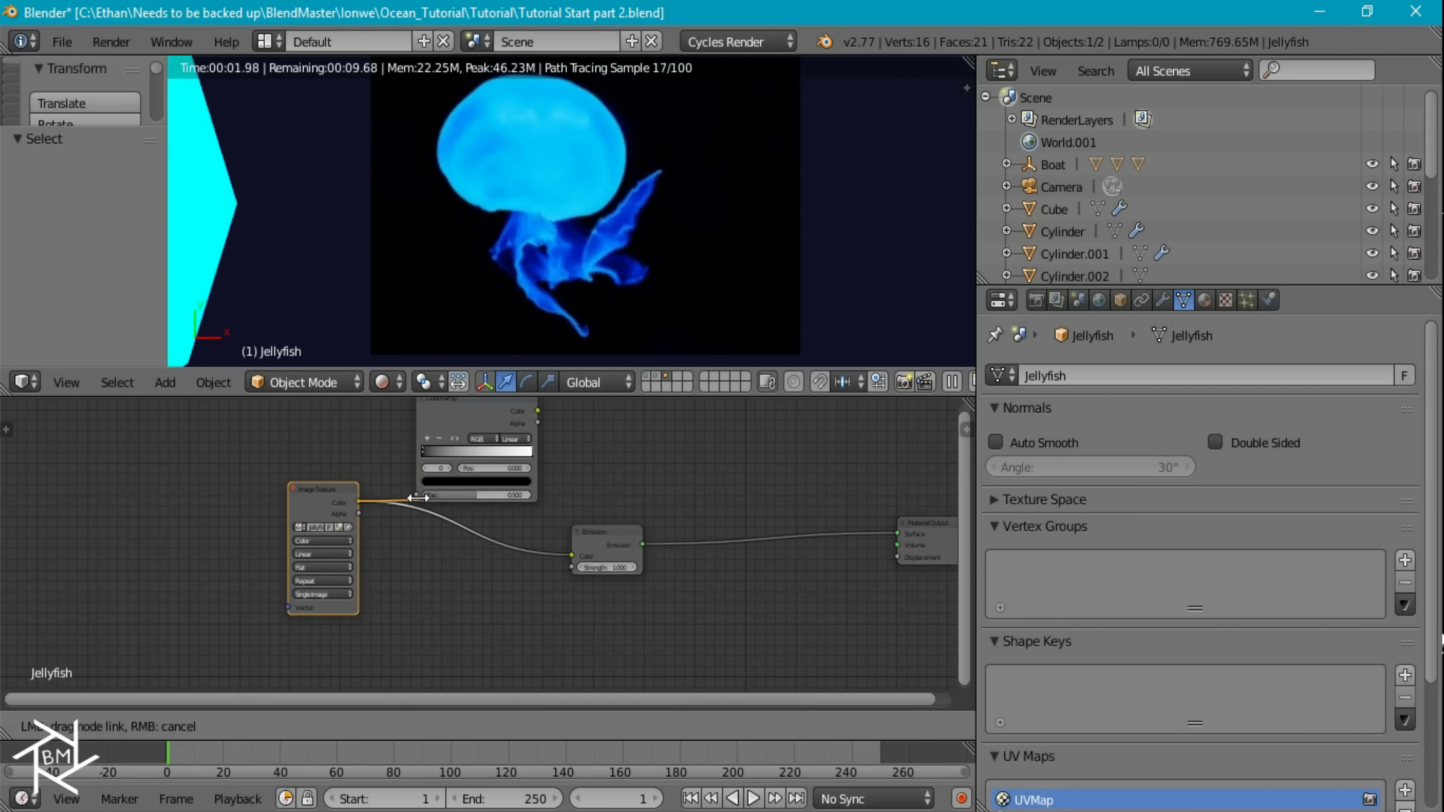
Preview the ColorRamp on the jellyfish plane and set its white stop to position 0.100.
ctrl+shift+click(482, 423)
scroll(484, 491, up, 3)
middle_drag(483, 487, 486, 557)
drag(549, 501, 426, 508)
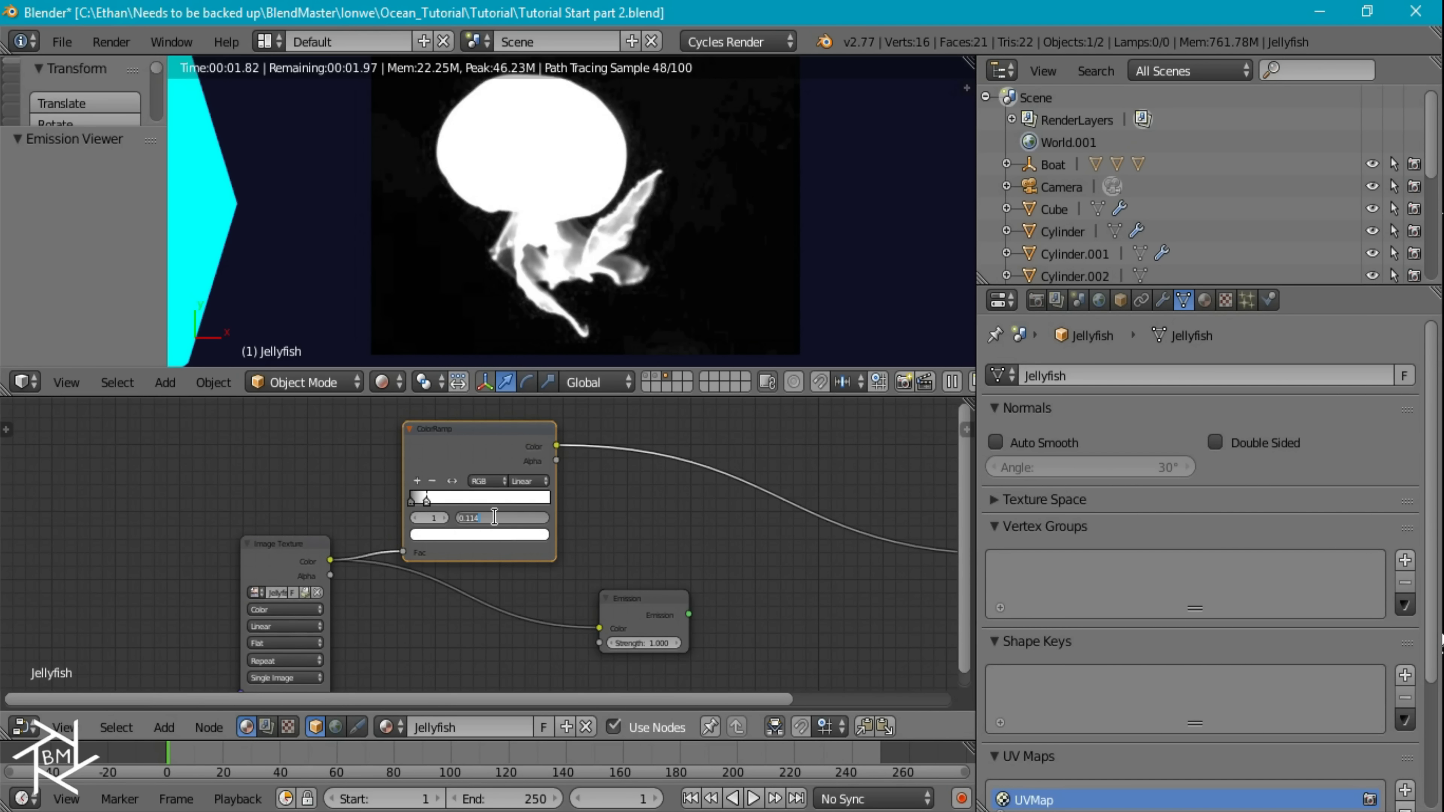
key(Return)
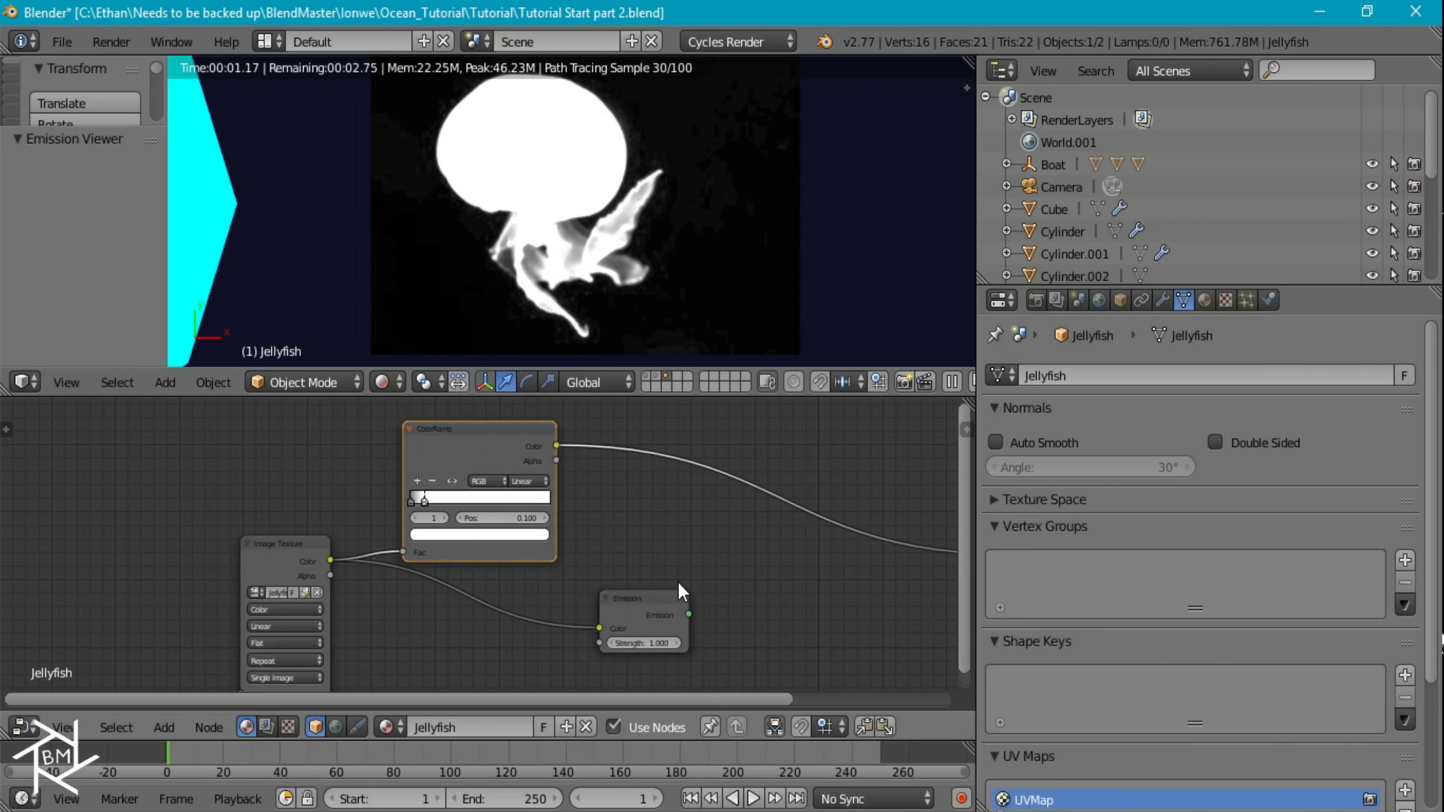
Add a Mix Shader with the ColorRamp's color as its factor and the Emission shader in its first shader input.
key(shift+a)
mouse_move(654, 477)
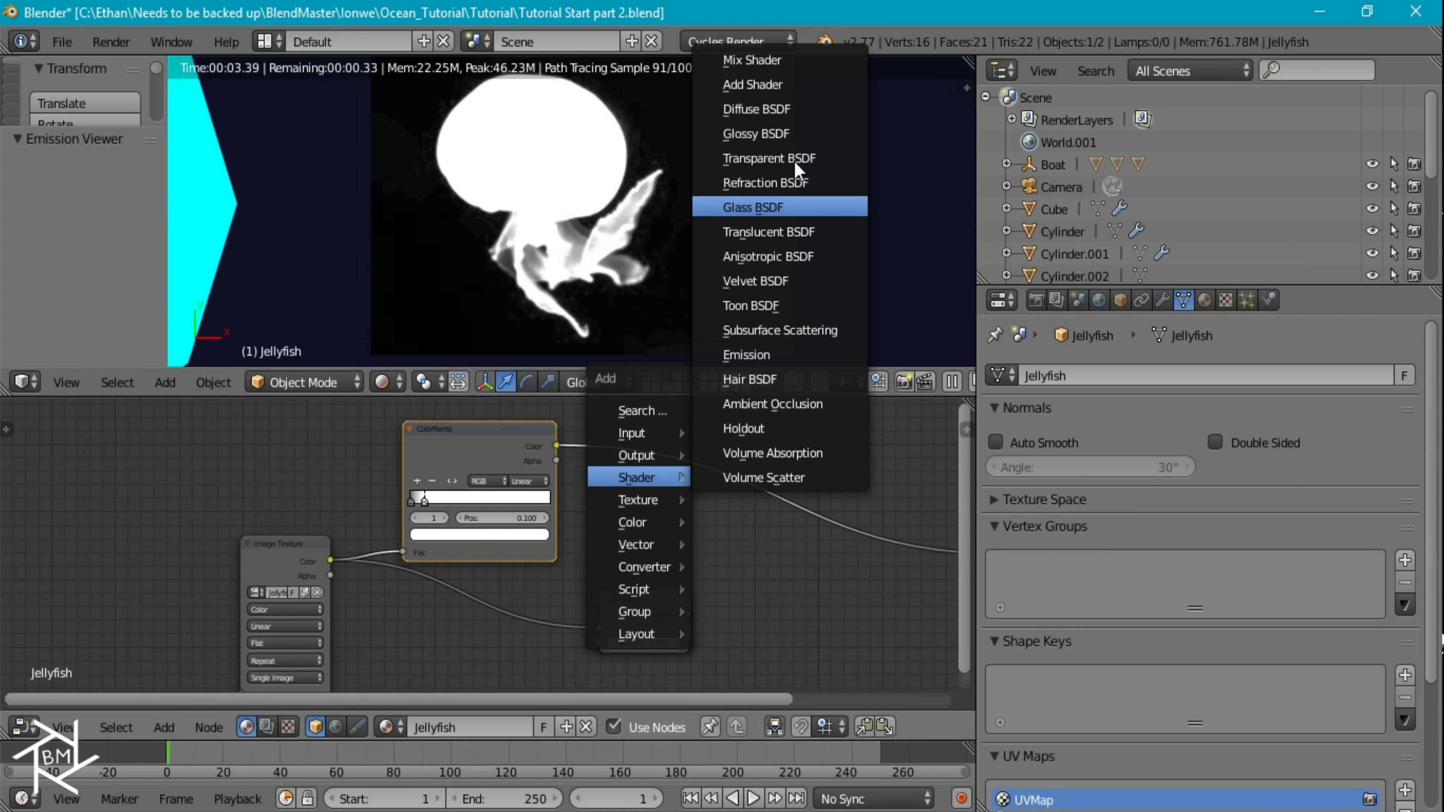
click(753, 61)
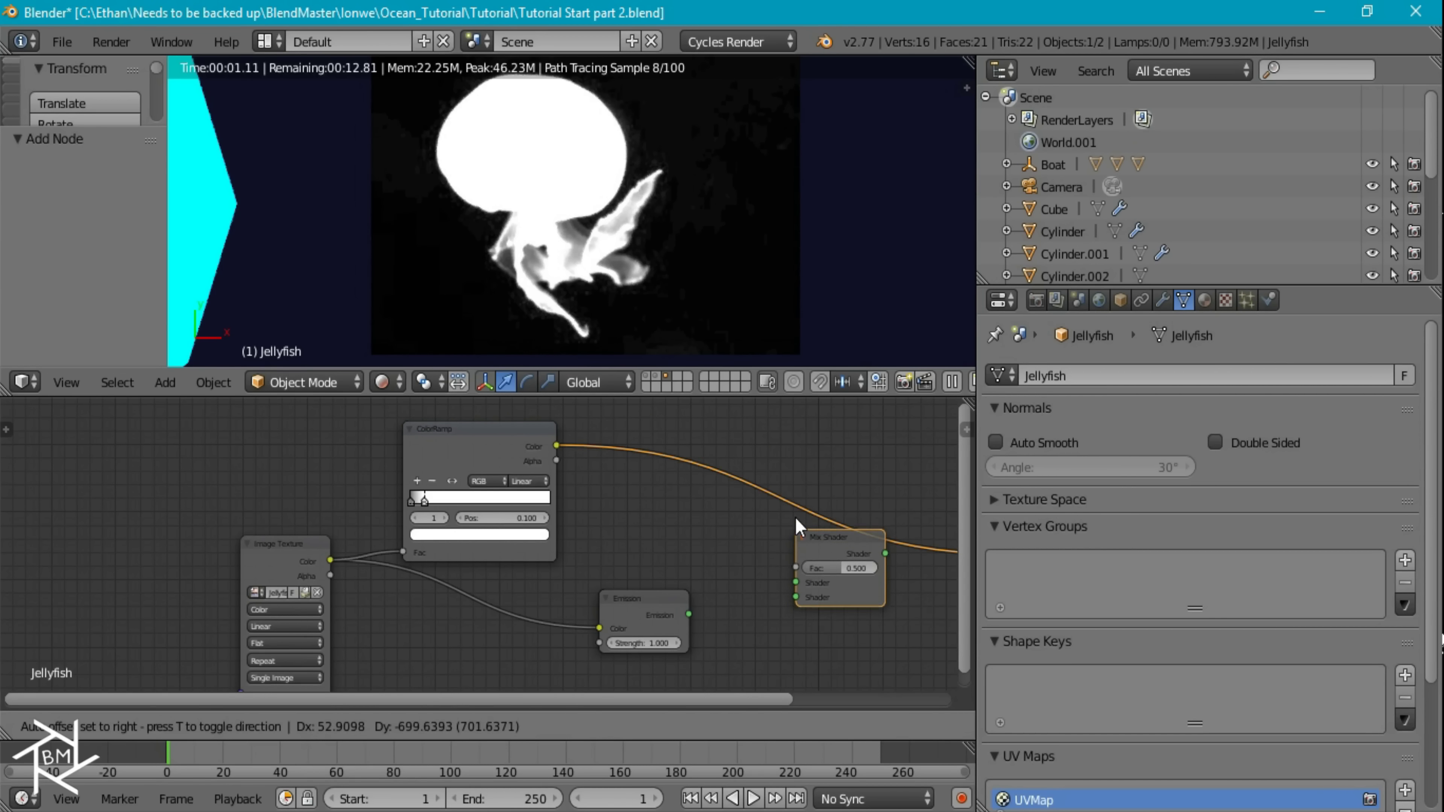
click(796, 507)
drag(796, 566, 797, 551)
drag(689, 614, 527, 597)
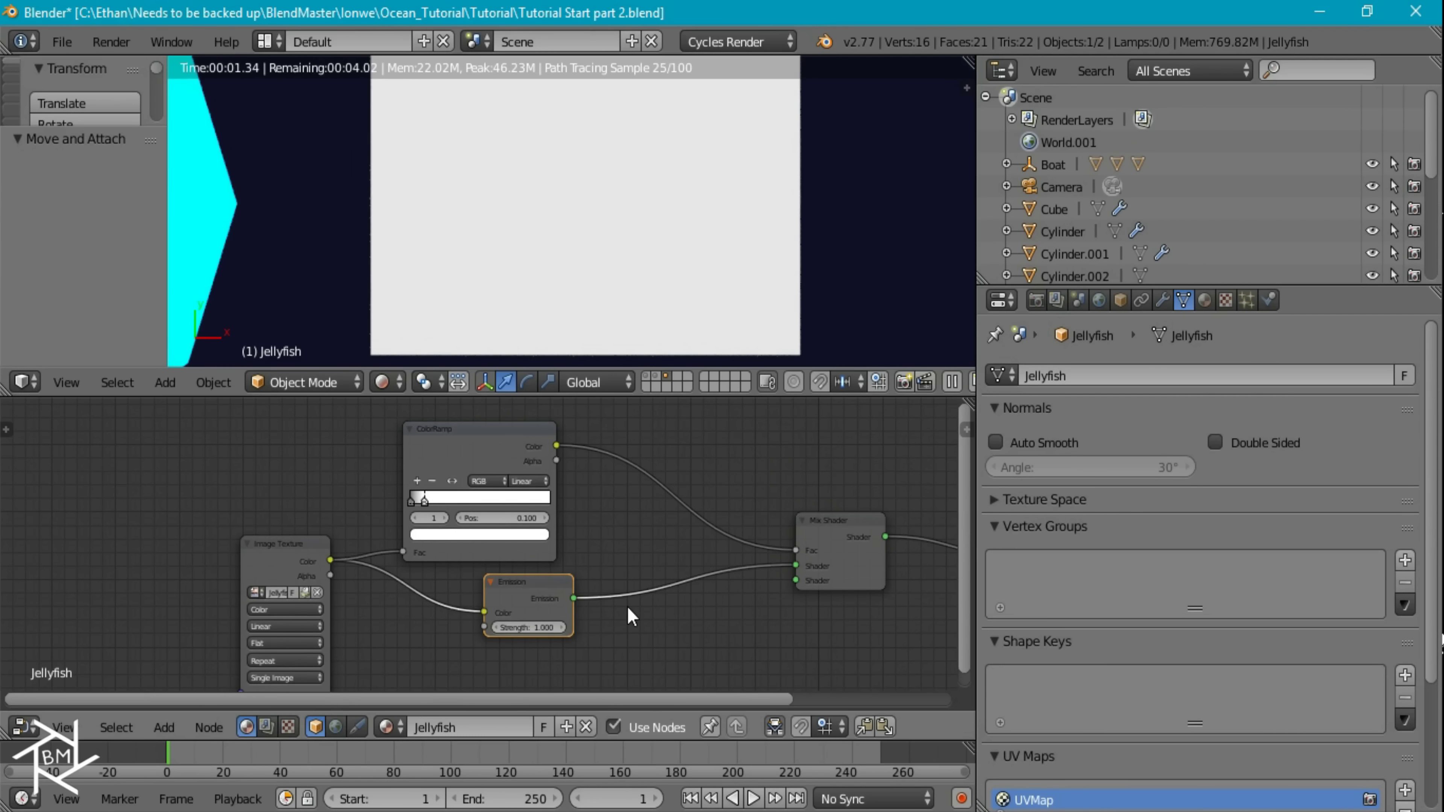
Add a Transparent BSDF and connect it to the Mix Shader's second shader input.
key(shift+a)
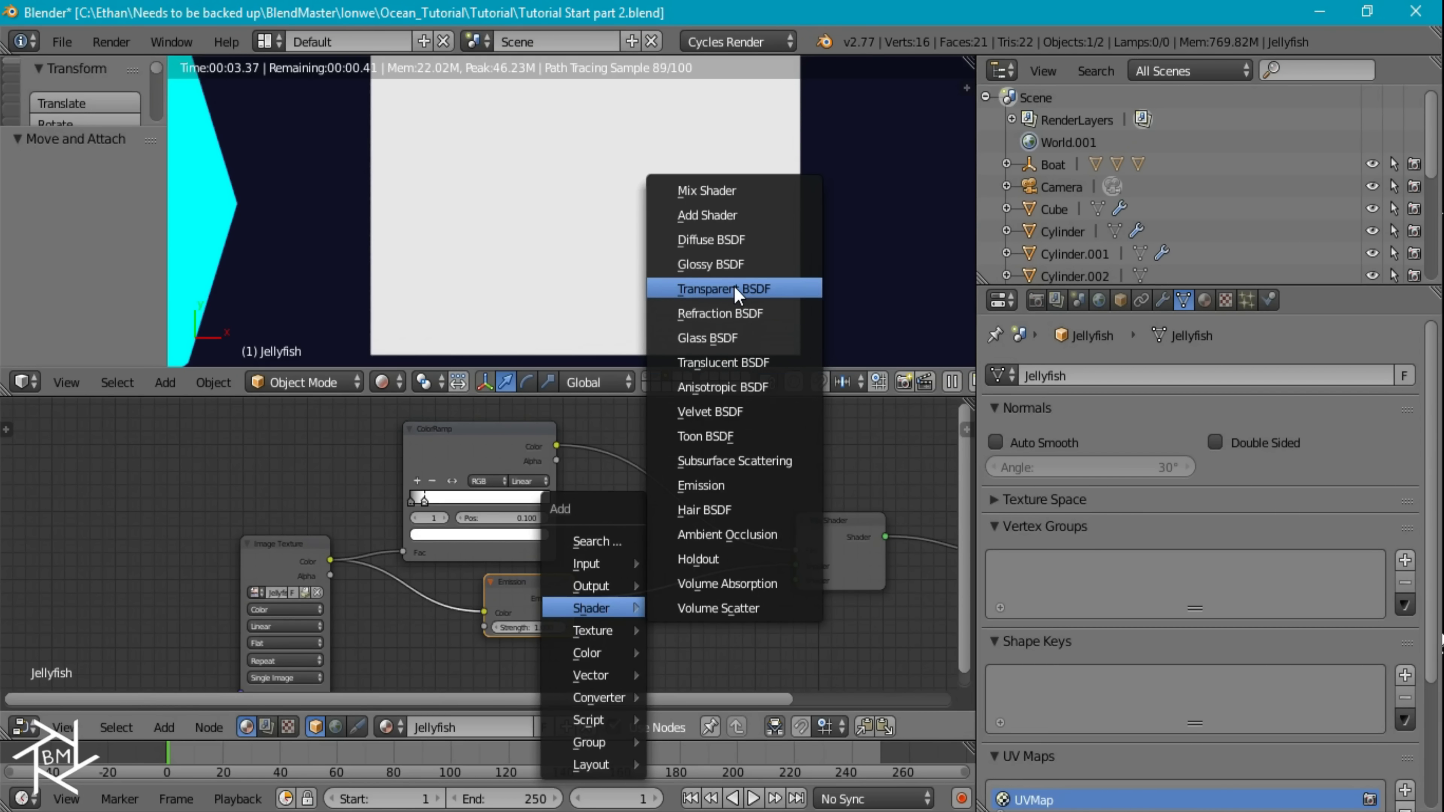
click(723, 289)
click(494, 660)
drag(581, 677, 801, 586)
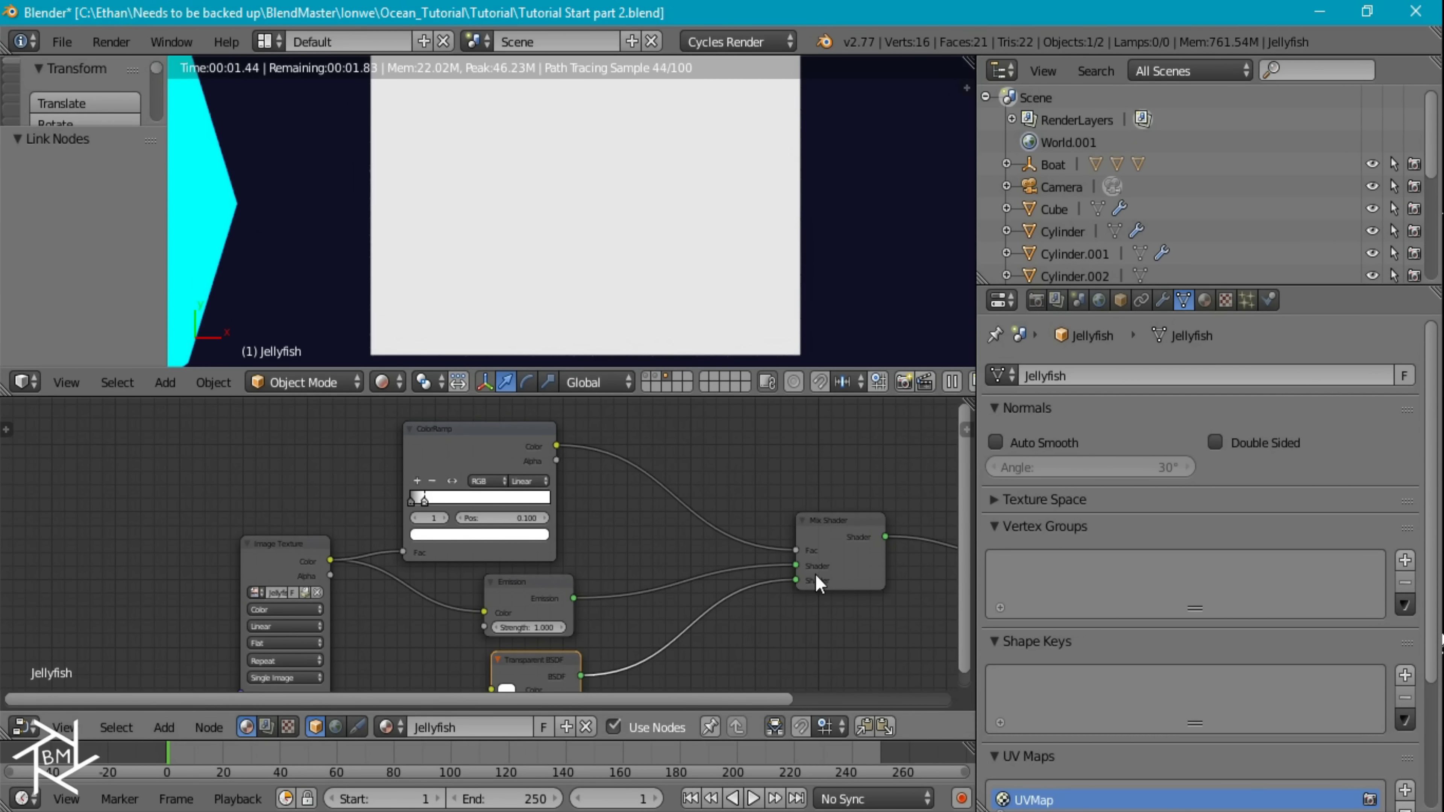
Connect the Mix Shader directly to the Material Output, swap its two shader inputs, and check the cutout from the top.
scroll(819, 580, down, 2)
ctrl+shift+click(771, 537)
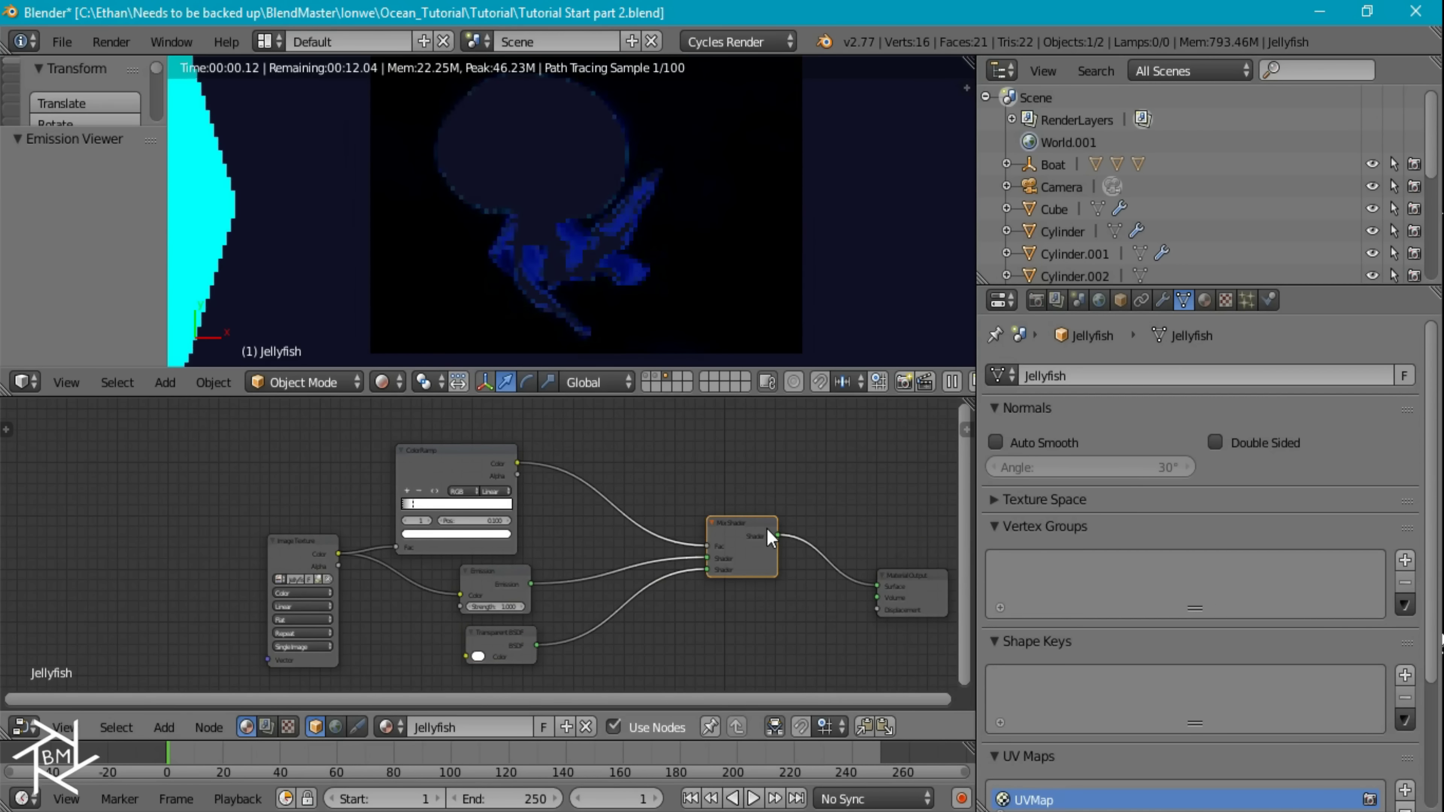
drag(706, 571, 706, 559)
scroll(627, 192, down, 4)
middle_drag(668, 239, 625, 232)
key(KP_1)
key(KP_7)
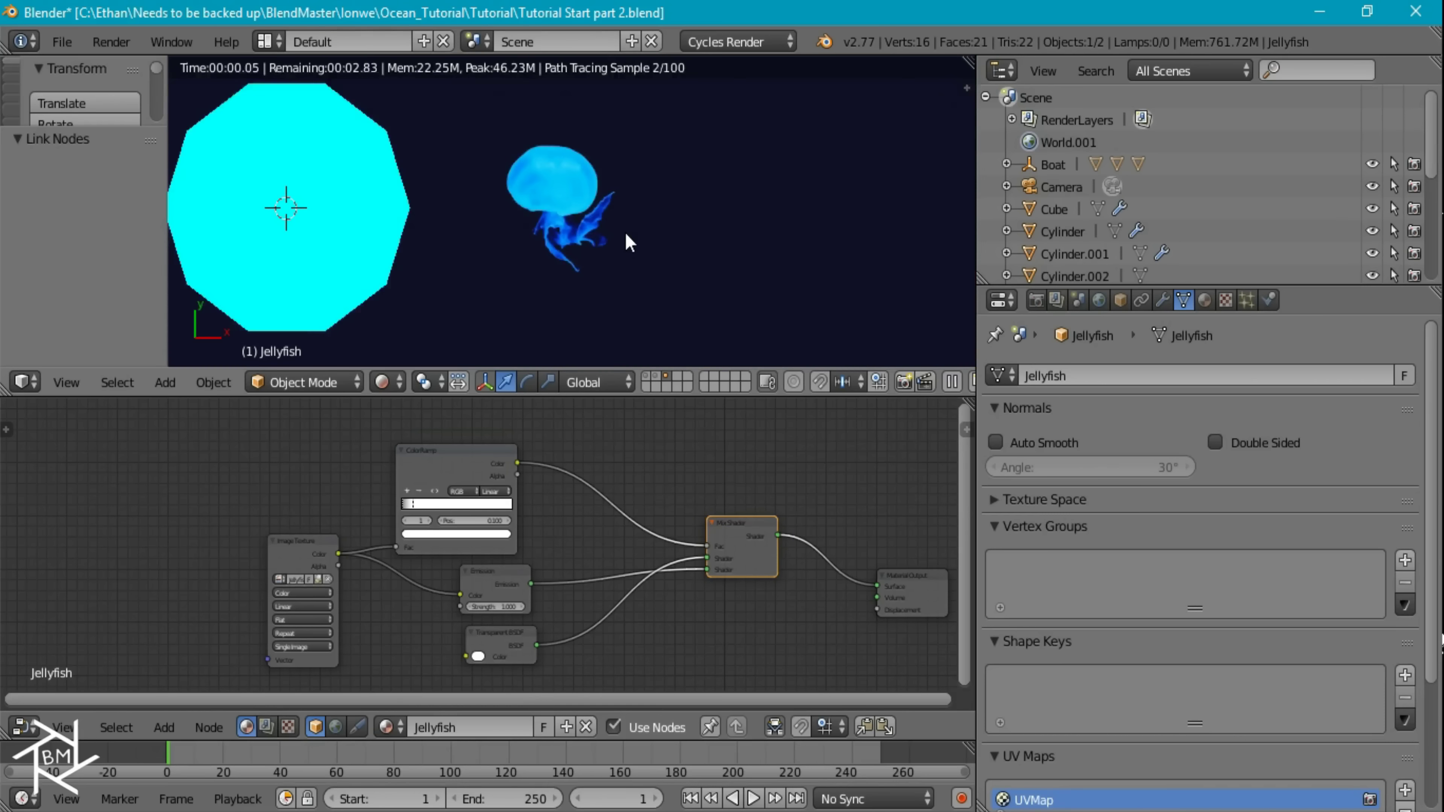
Rearrange the Mix Shader and ColorRamp nodes and move the Image Texture far from them to make room between.
middle_drag(682, 579, 715, 563)
drag(772, 533, 771, 603)
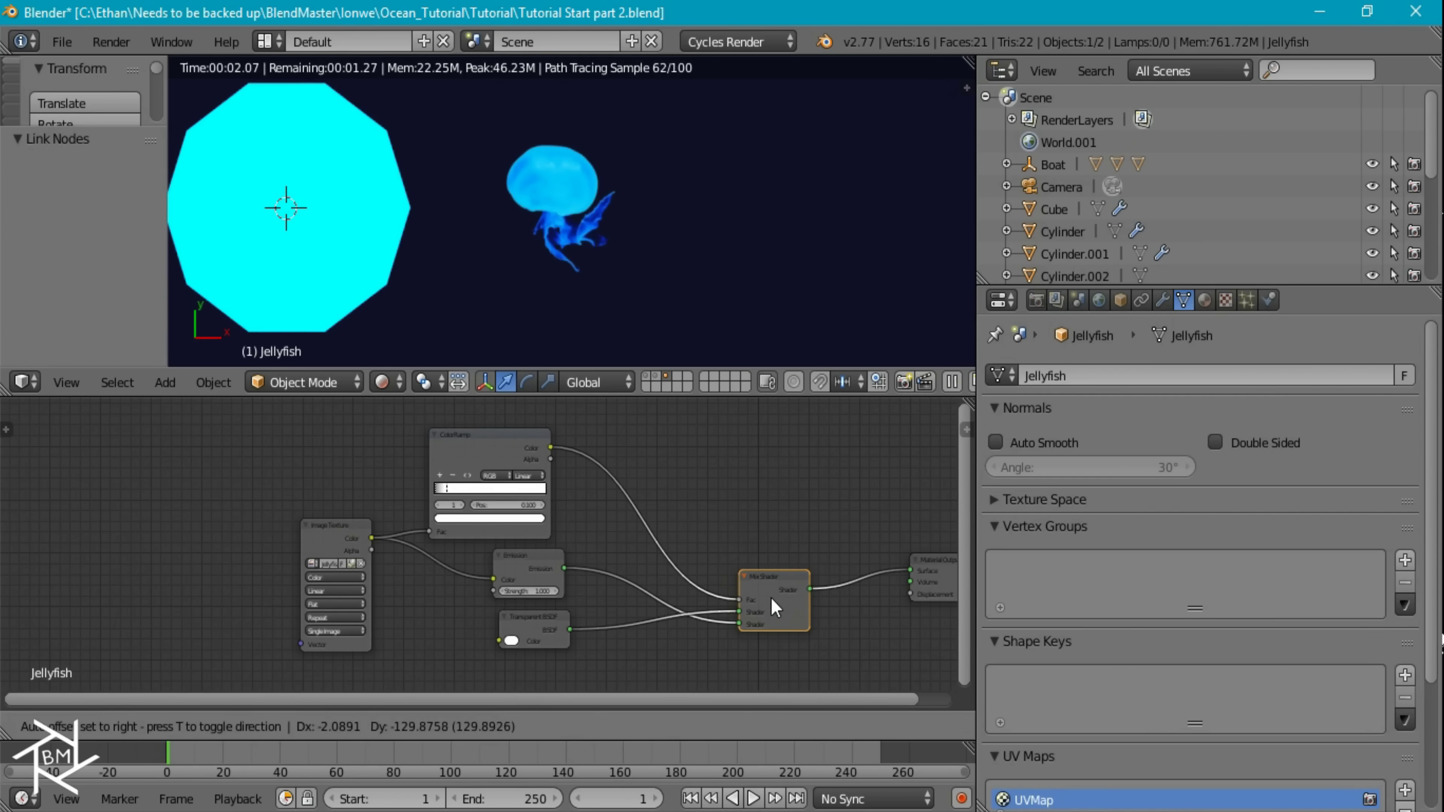
drag(478, 446, 561, 427)
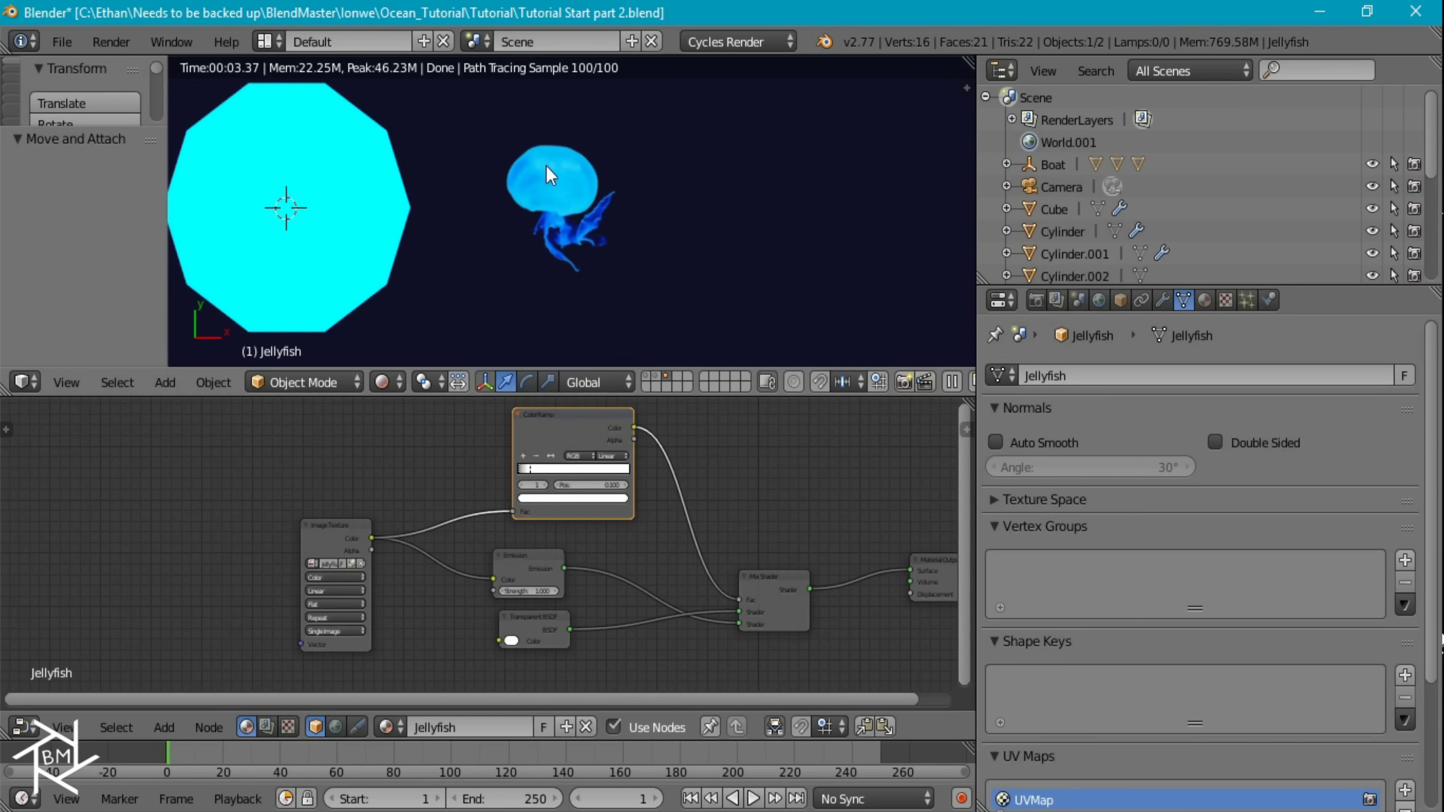
middle_drag(419, 500, 735, 531)
click(705, 538)
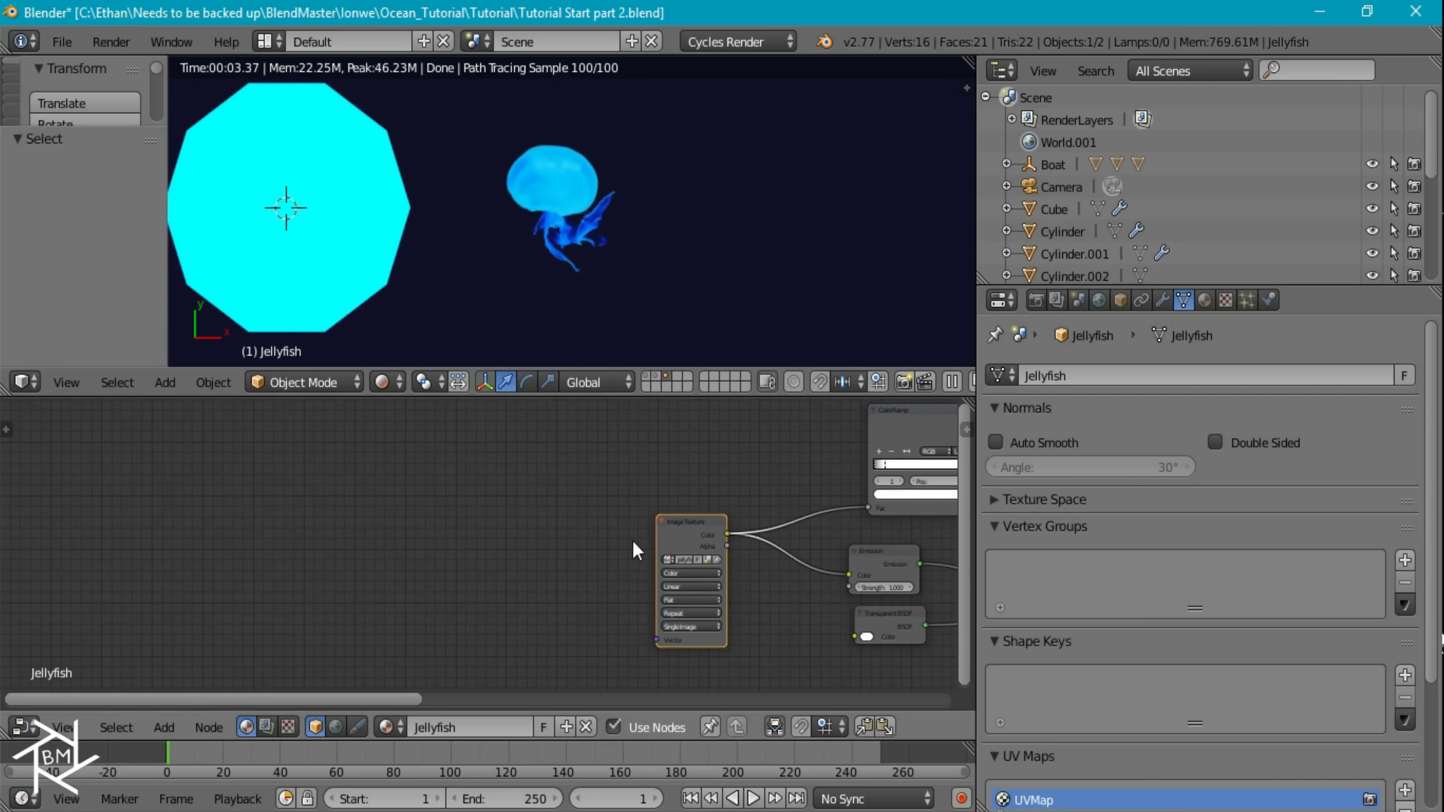
scroll(787, 540, down, 2)
drag(717, 530, 354, 520)
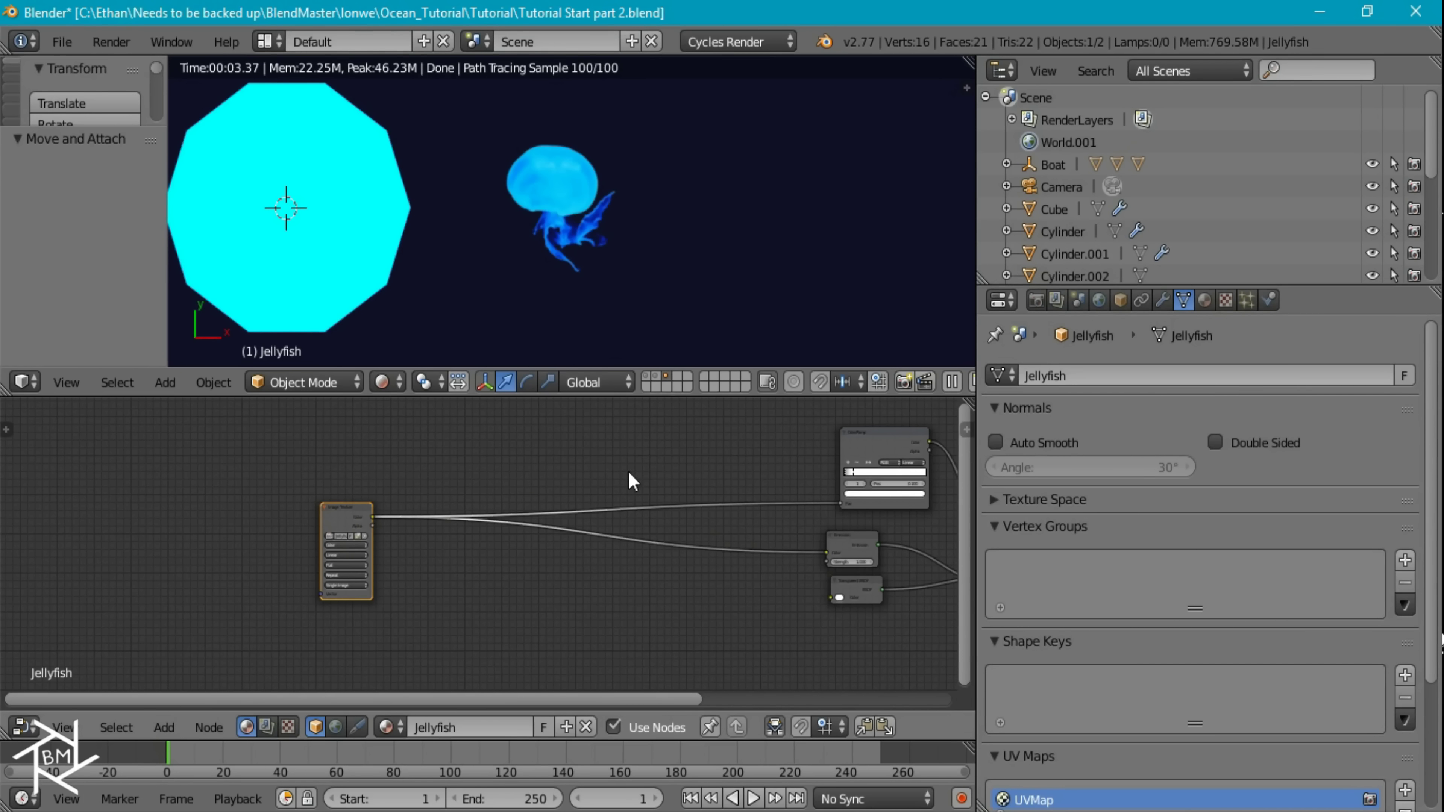
Add an Object Info node below the Image Texture.
middle_drag(575, 575, 614, 537)
key(shift+a)
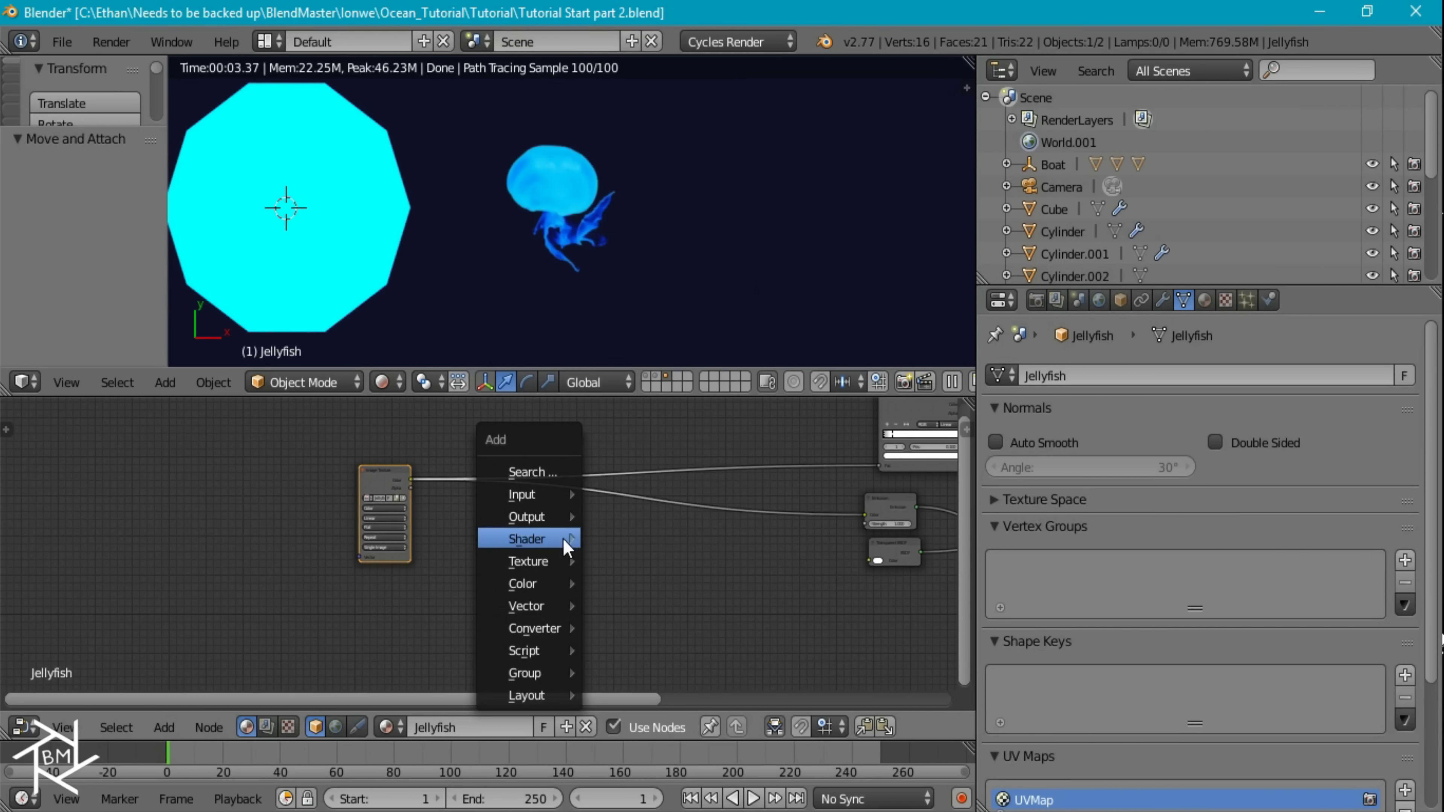
mouse_move(546, 494)
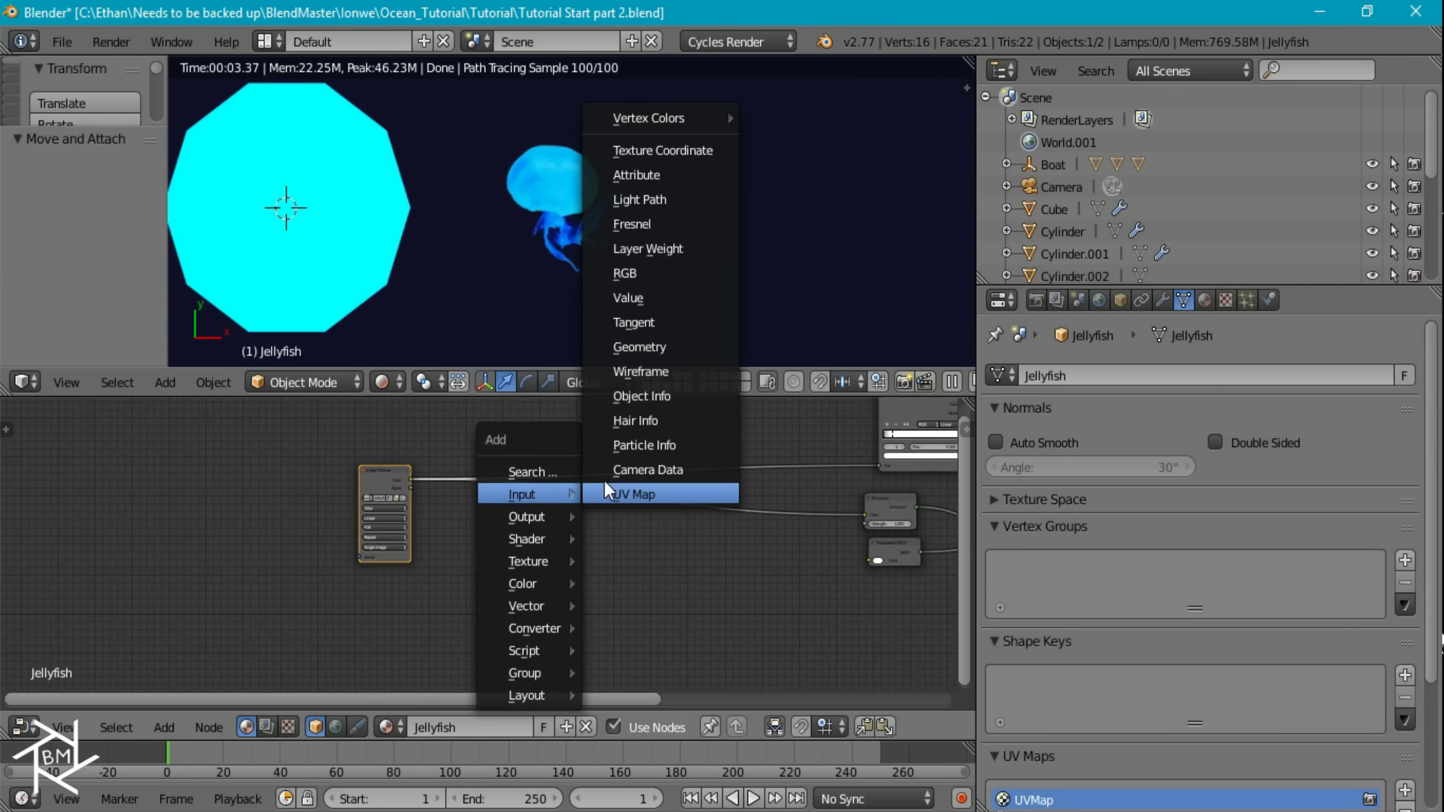
click(657, 410)
click(391, 610)
Add a second ColorRamp beside the Object Info node and drive its factor with the Random output.
key(shift+a)
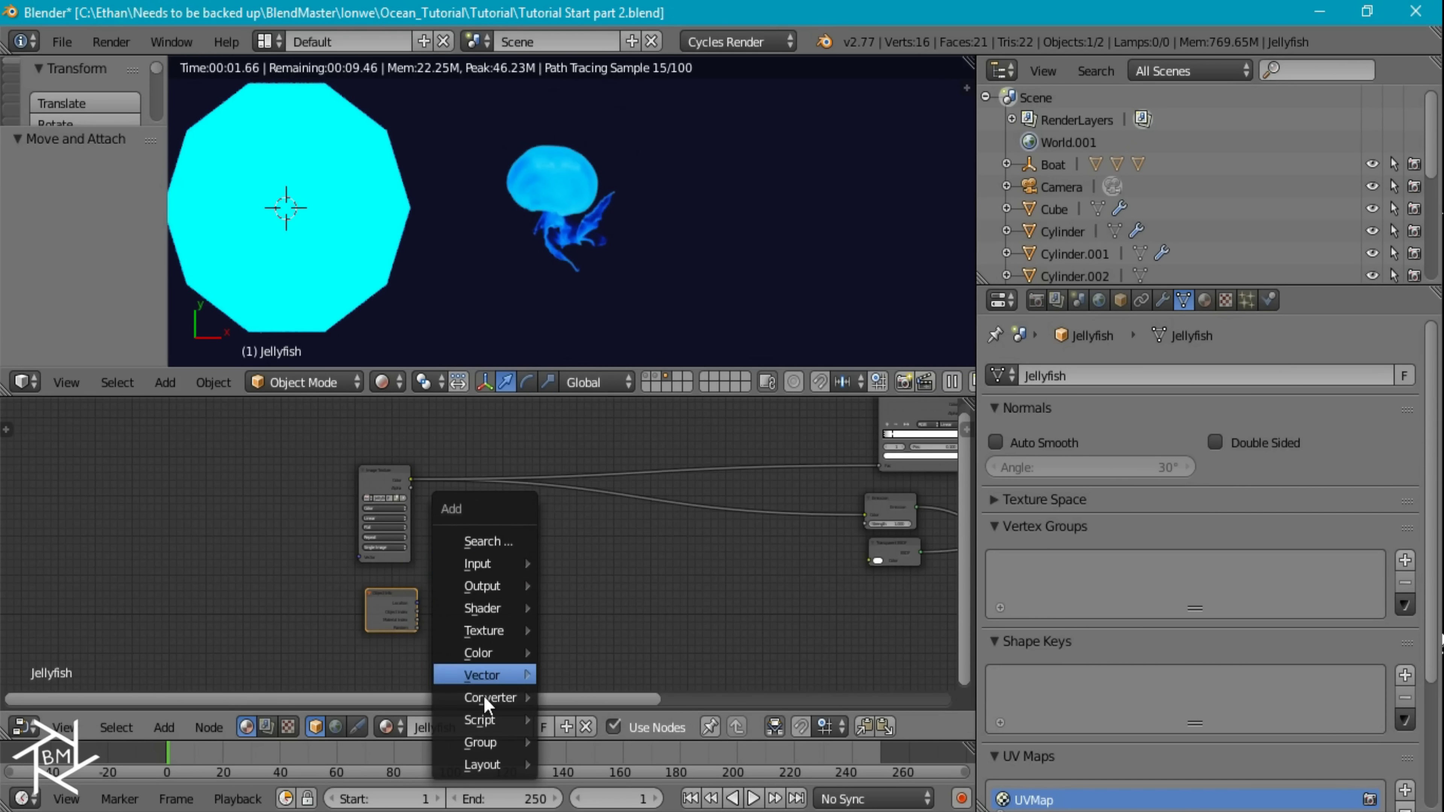
mouse_move(487, 706)
click(606, 454)
click(449, 589)
drag(418, 628, 455, 649)
scroll(554, 622, up, 3)
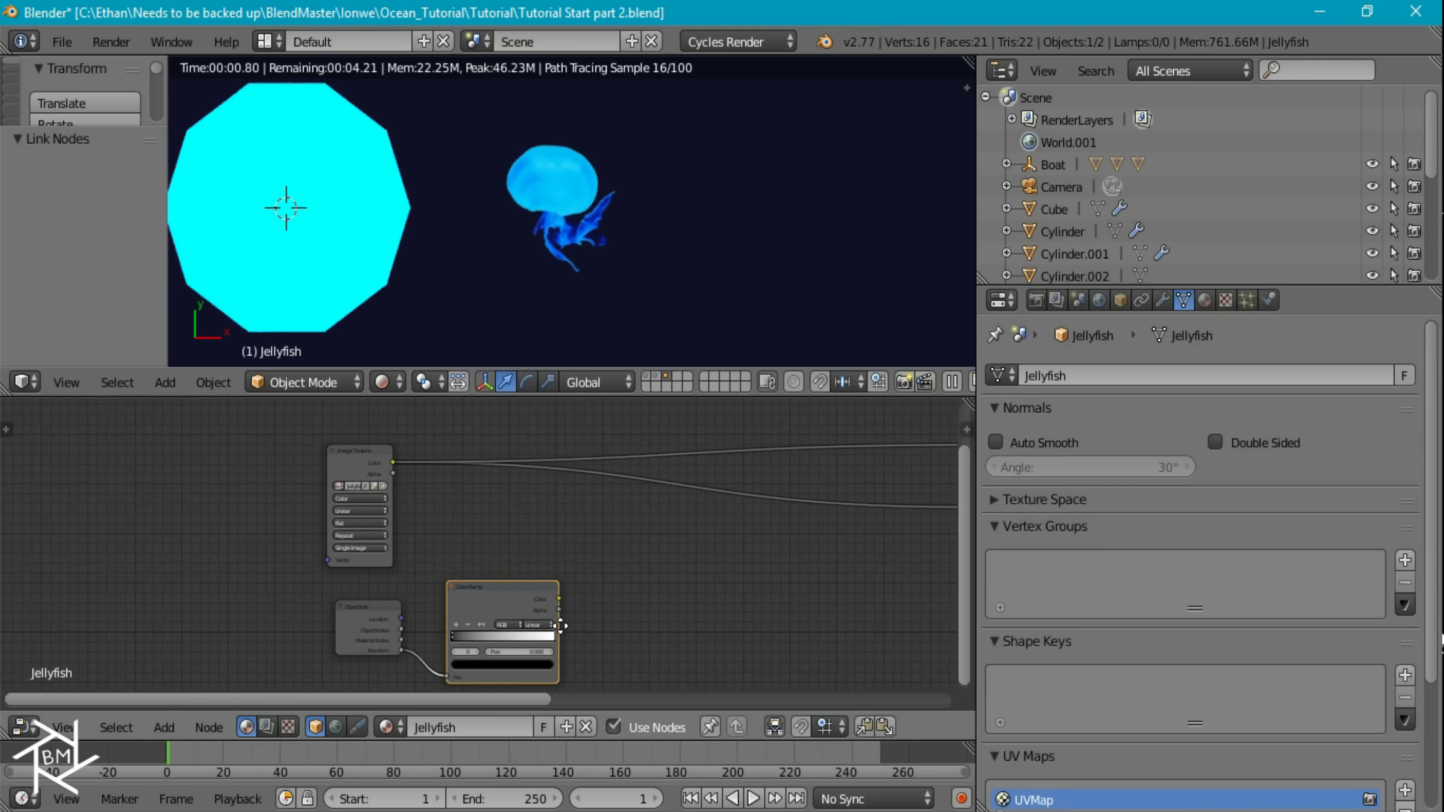
Set the second ColorRamp's interpolation to Constant and colour its first stop dark blue with RGB 0, 0.016, 0.136.
scroll(602, 589, up, 2)
click(648, 585)
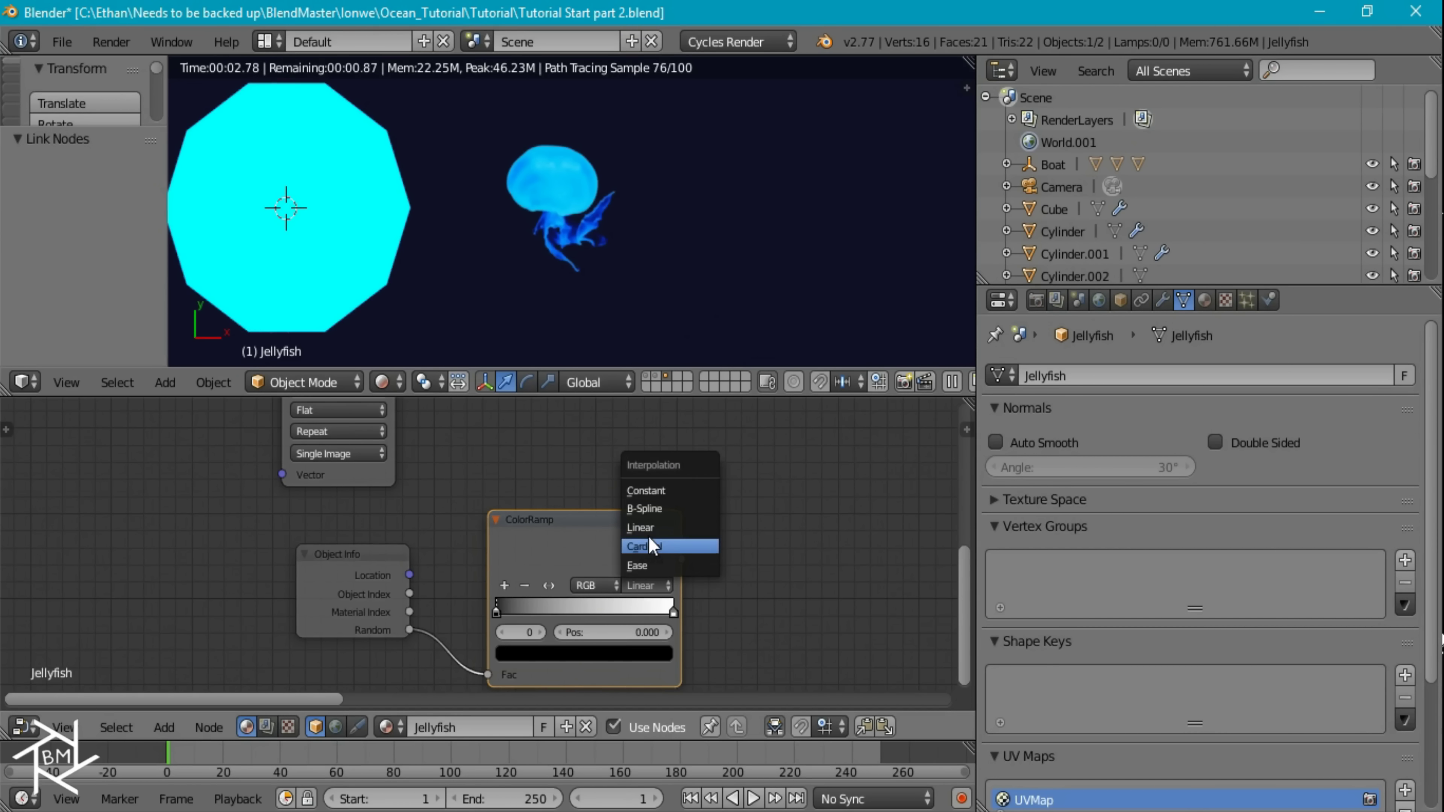
click(654, 490)
scroll(637, 631, up, 2)
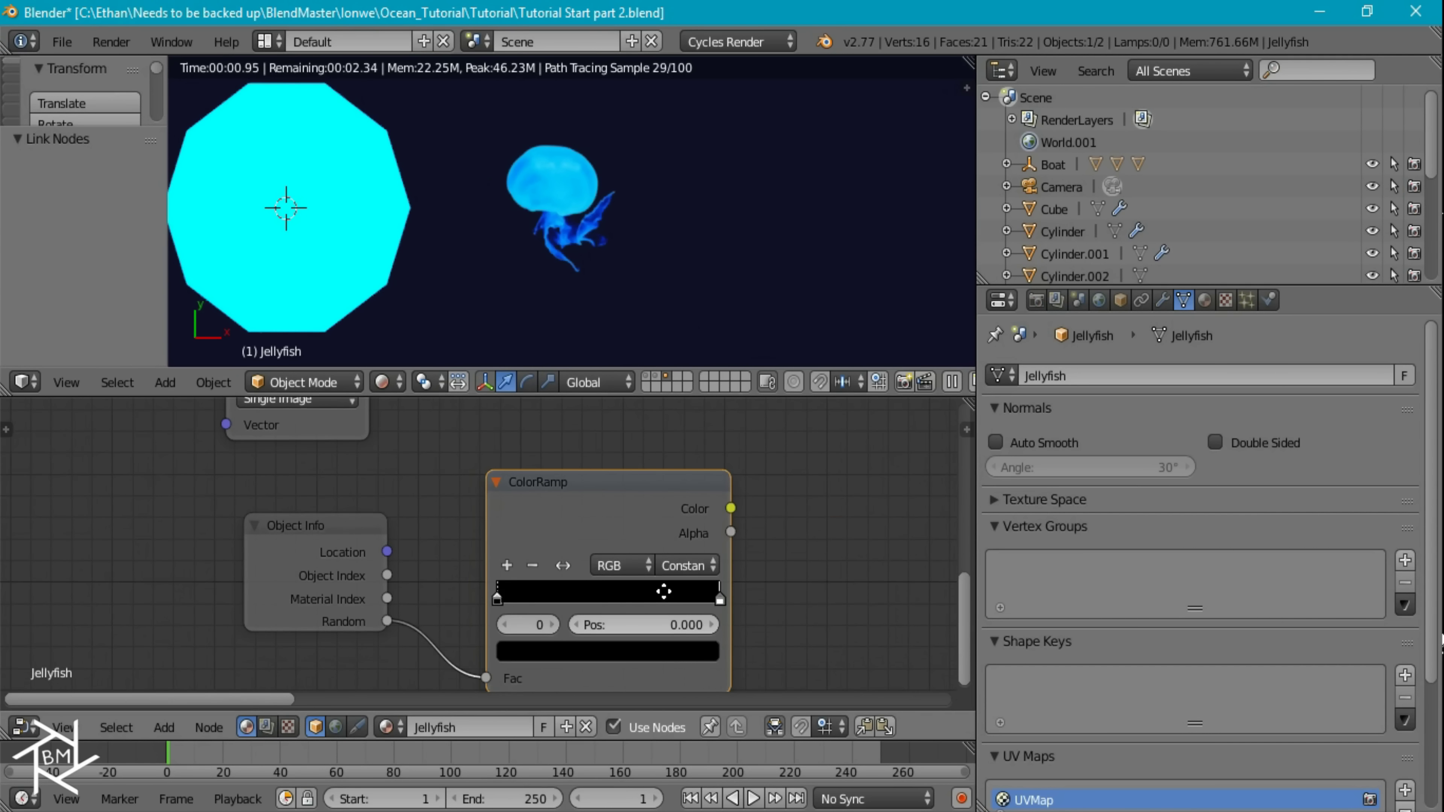
click(632, 626)
drag(665, 430, 666, 407)
drag(556, 371, 625, 329)
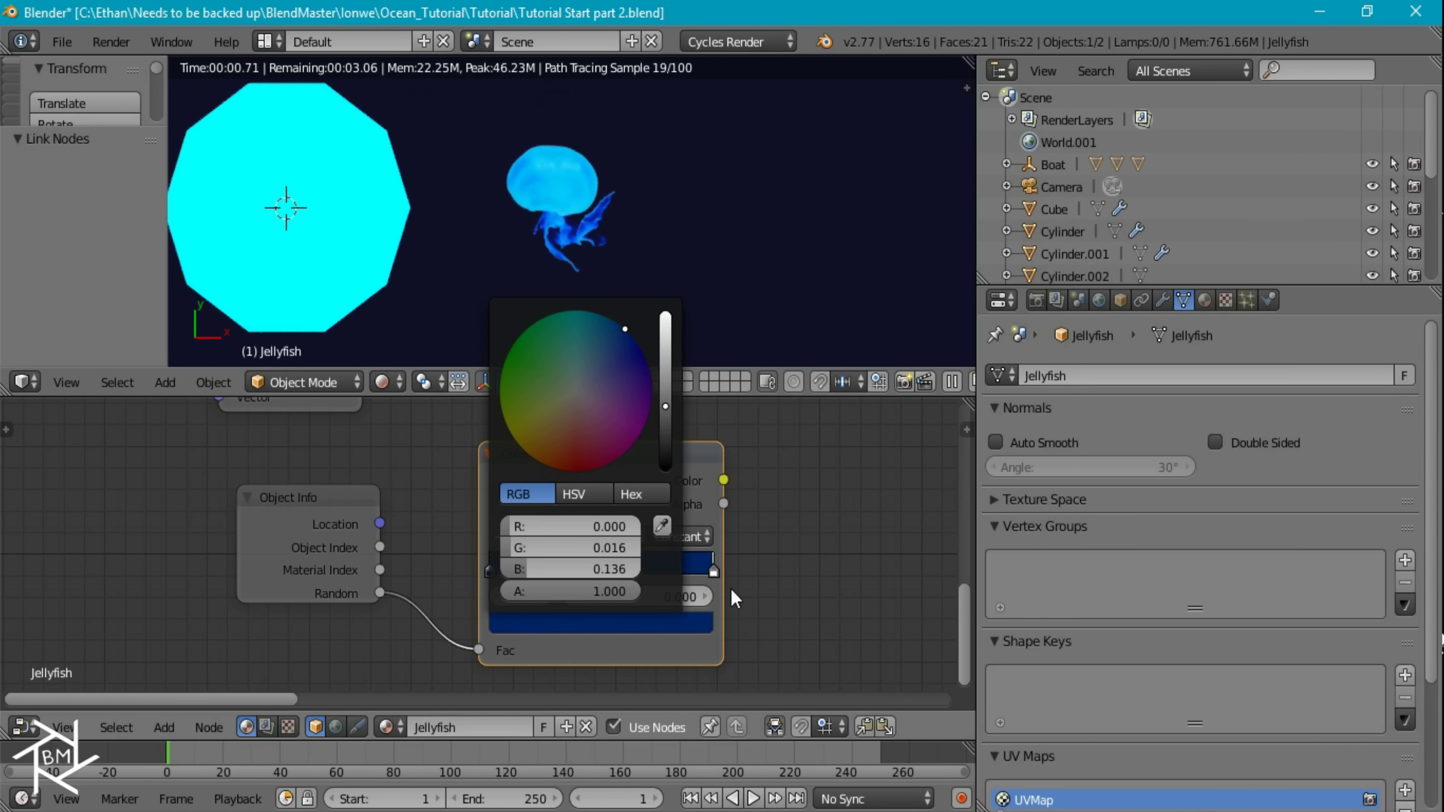
Move the ramp's white stop to position 0.200 and colour it light blue with RGB 0.138, 0.613, 1.000.
drag(713, 571, 569, 636)
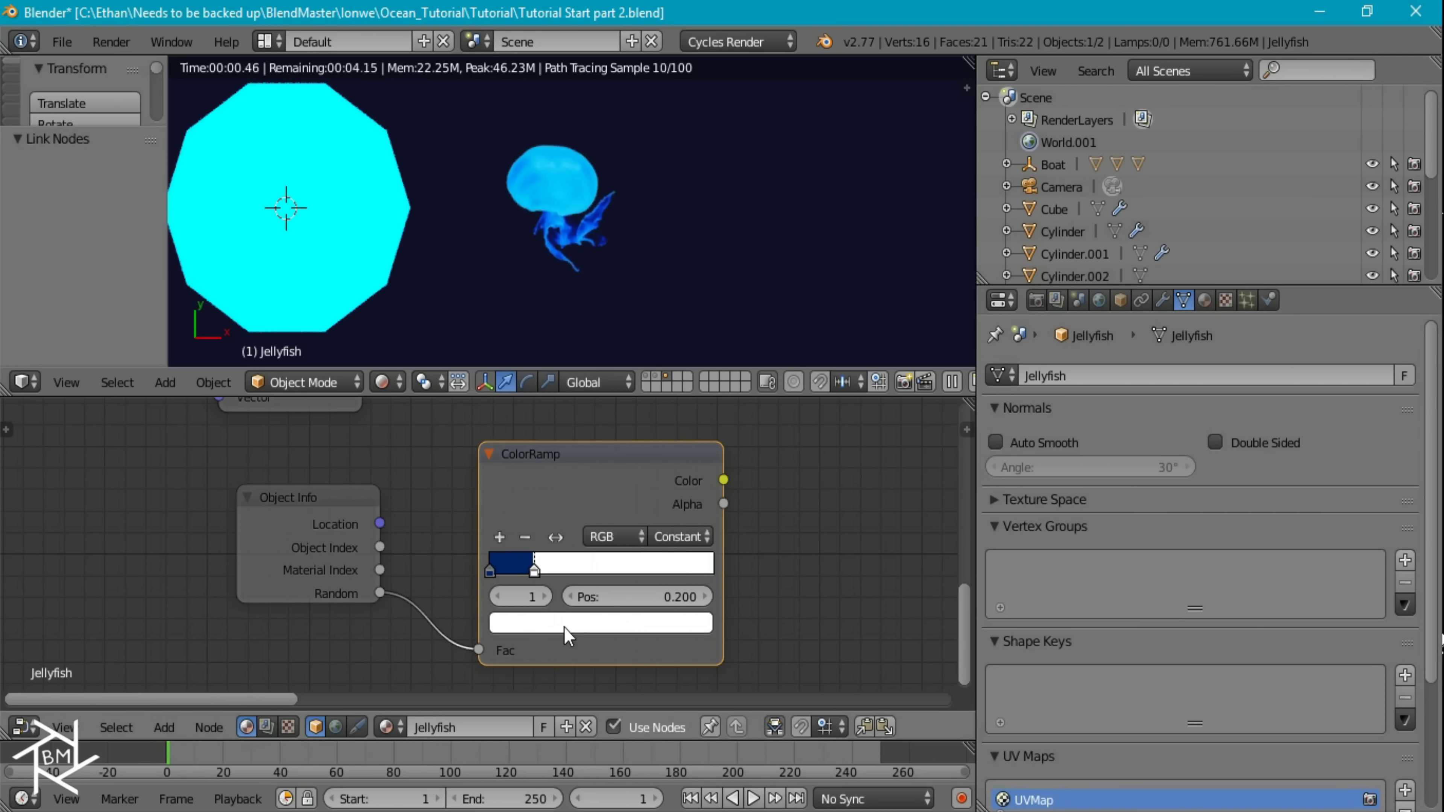
click(568, 626)
drag(580, 355, 586, 340)
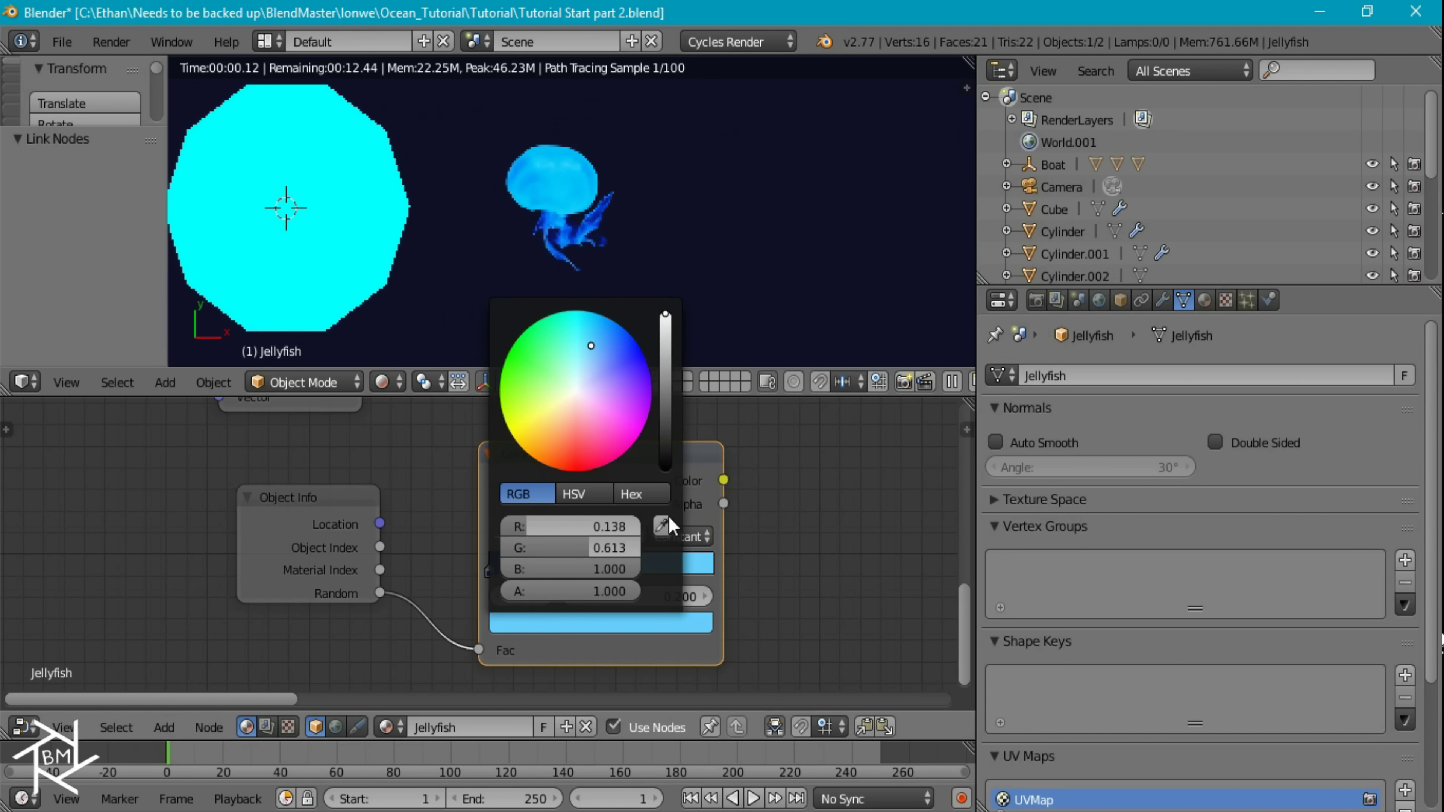
Add a ramp stop at position 0.427 and colour it RGB 0.028, 0.344, 0.624.
click(503, 535)
drag(507, 582, 641, 577)
click(628, 621)
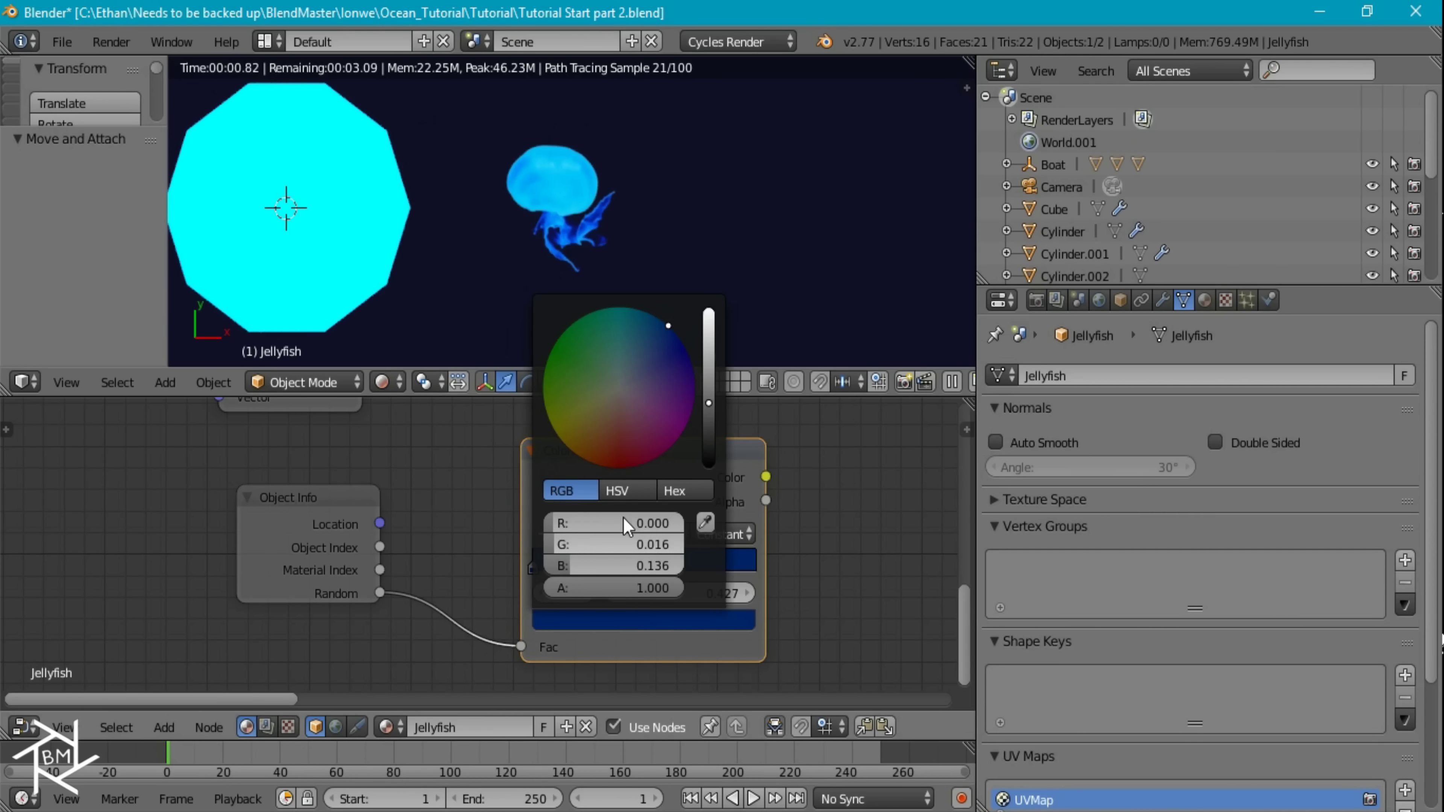
click(638, 330)
drag(709, 403, 709, 339)
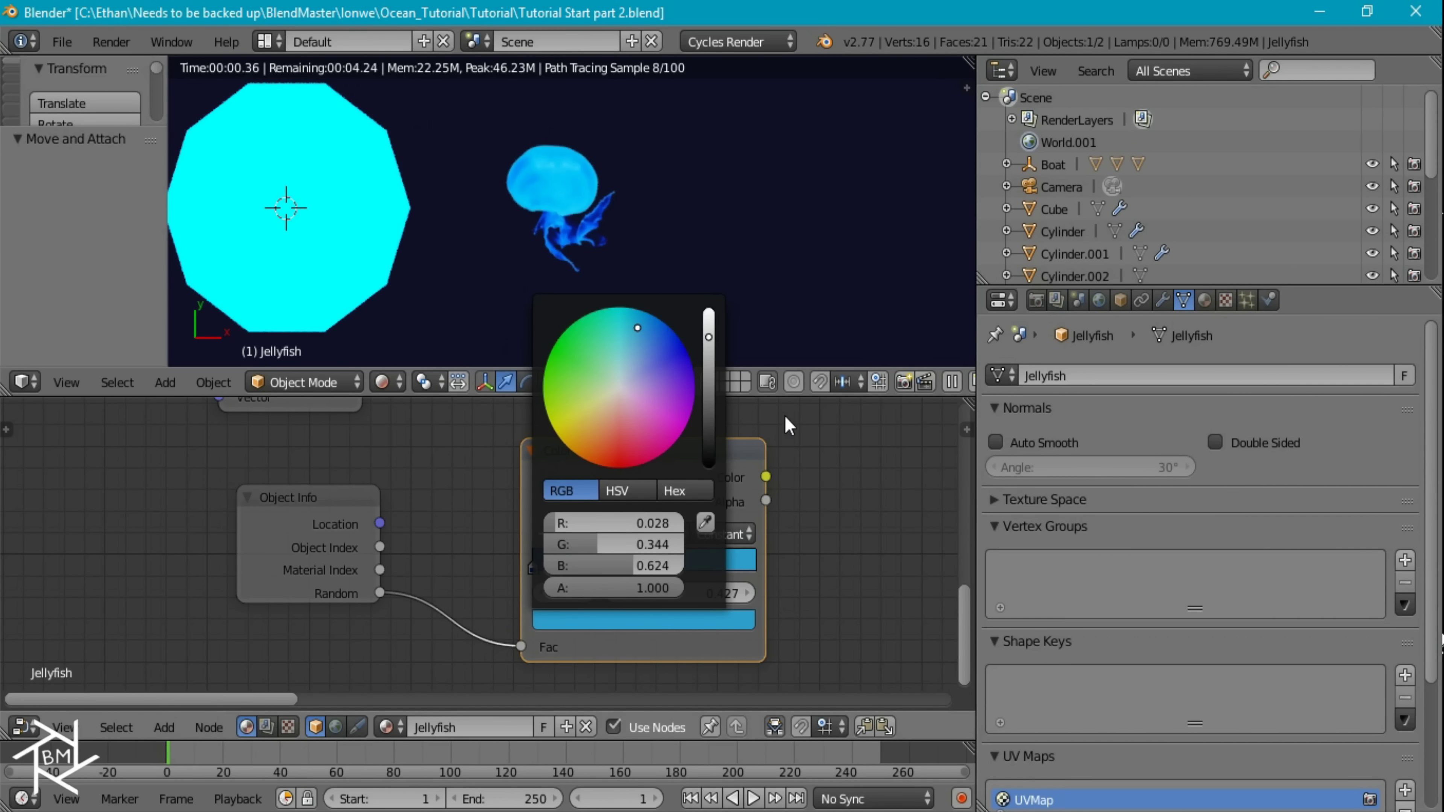
Add a ramp stop at position 0.650 and colour it bright blue with RGB 0.006, 0.141, 1.000.
click(543, 534)
drag(604, 572, 678, 572)
click(664, 621)
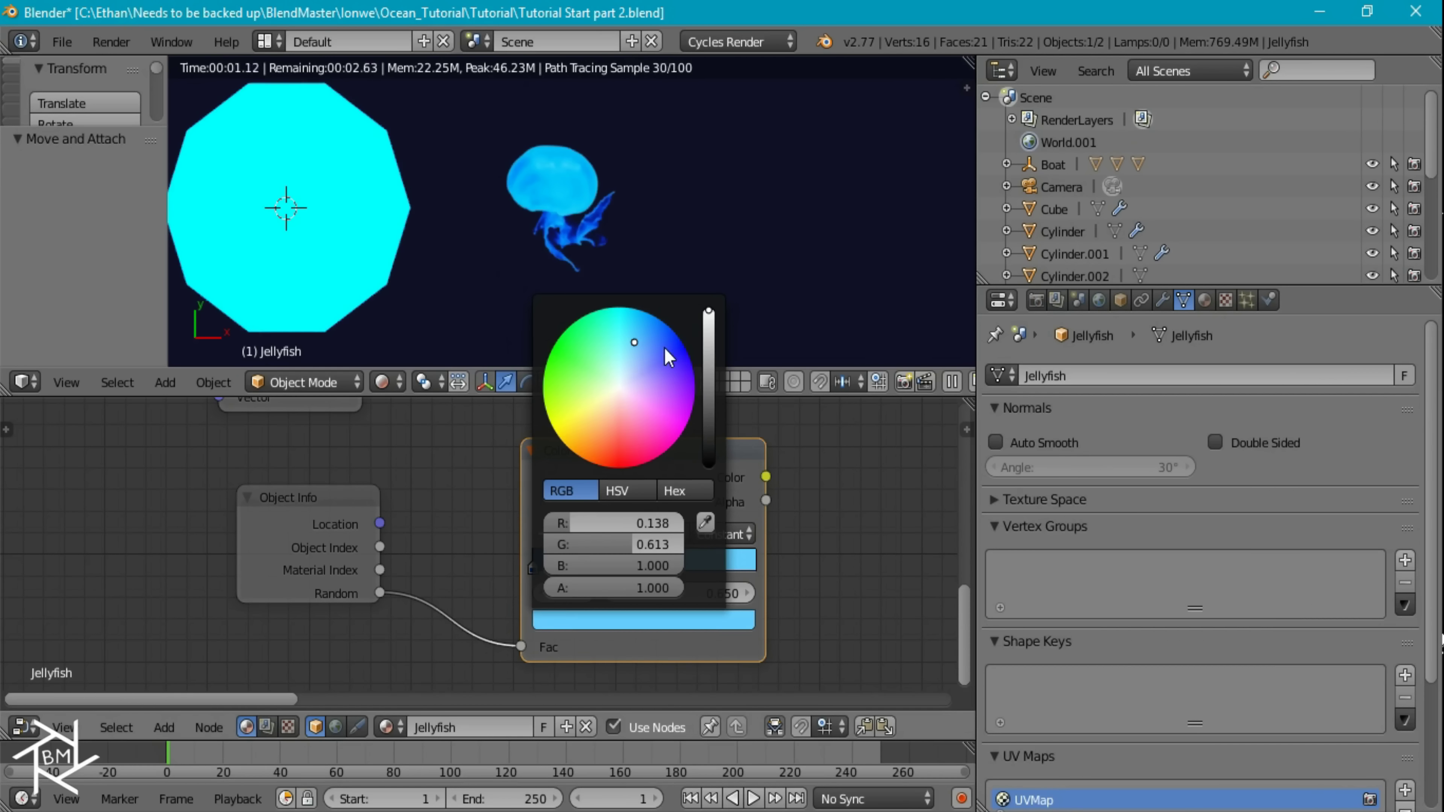
drag(669, 357, 687, 352)
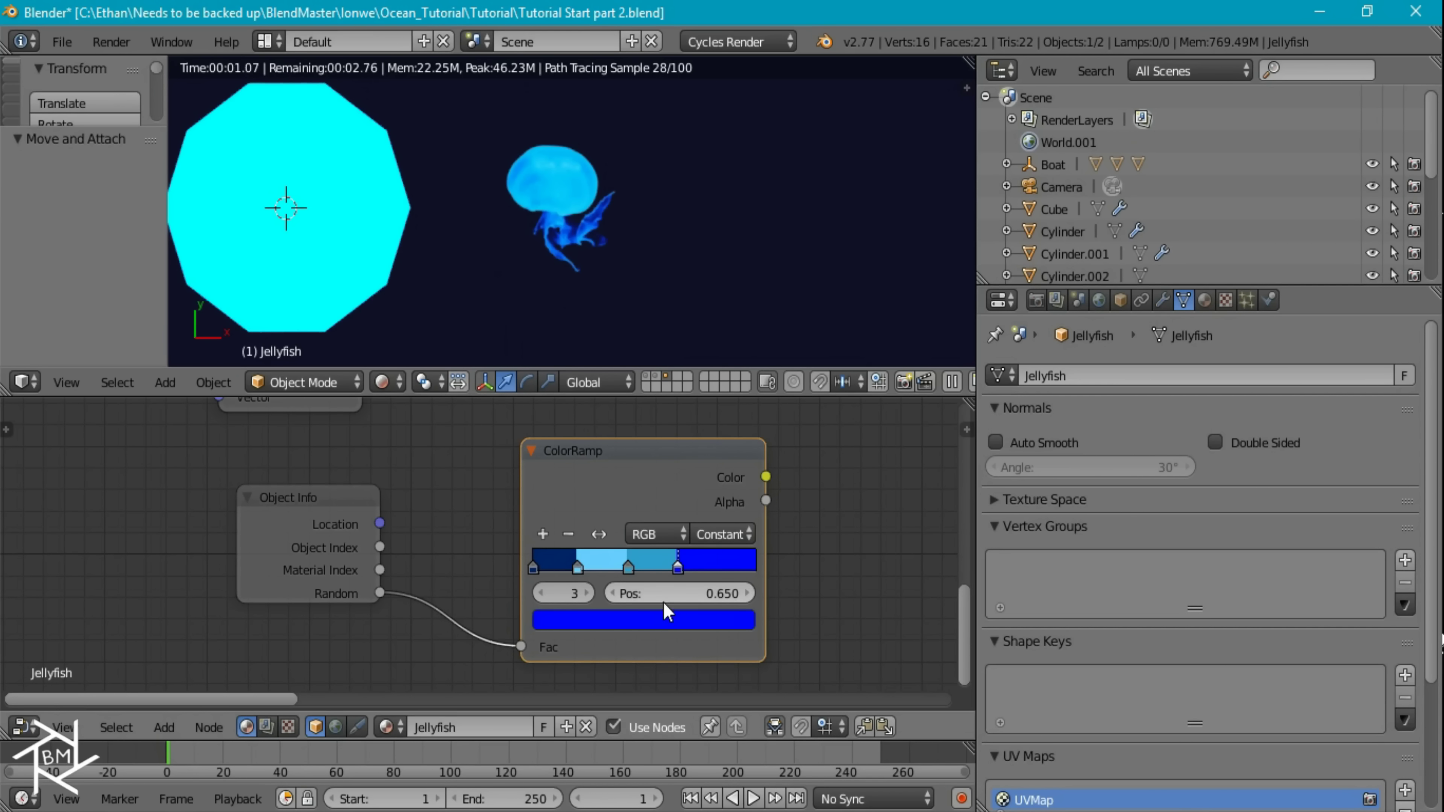
click(739, 620)
drag(684, 345, 663, 327)
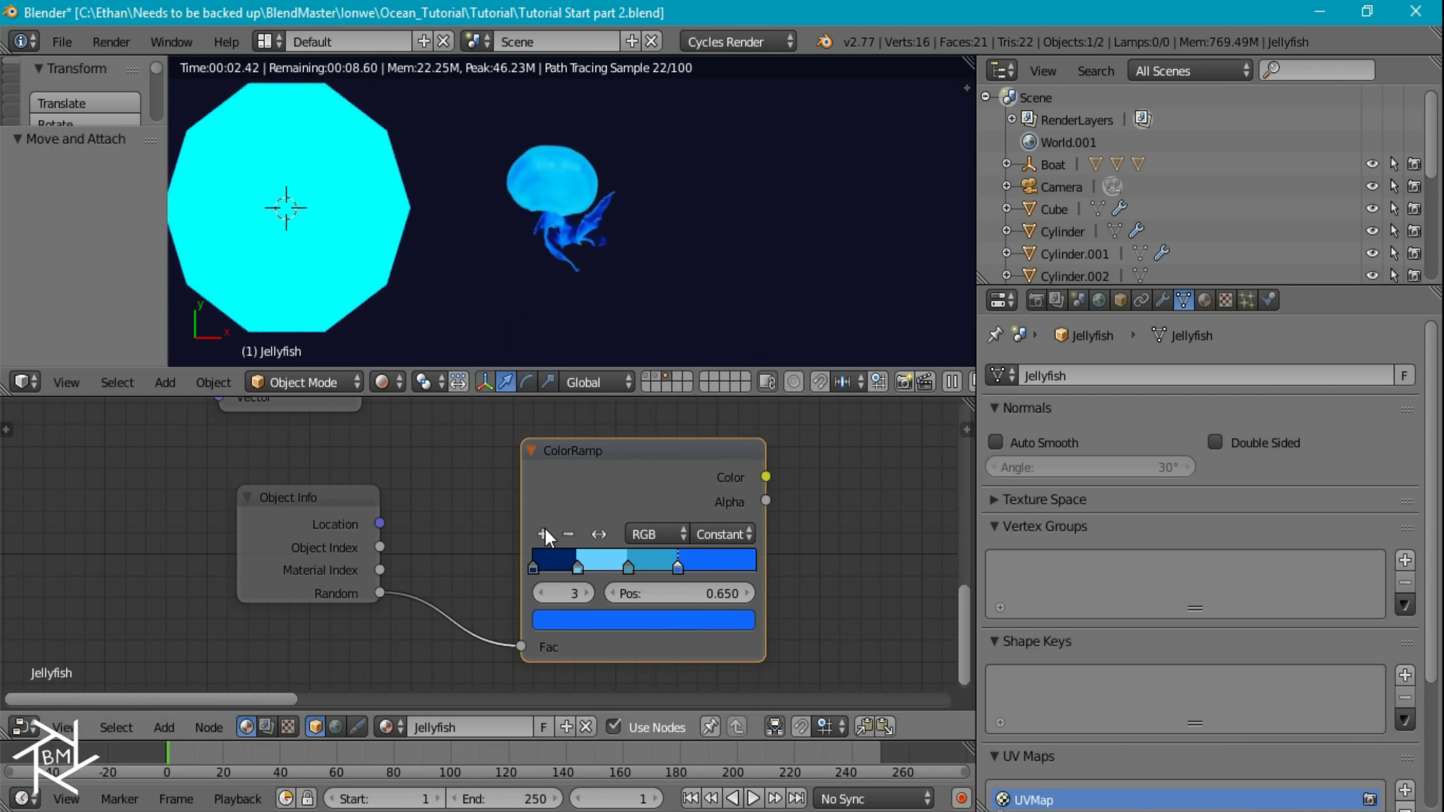
Add a fifth ramp stop at position 0.820 and colour it a bright azure blue.
click(543, 535)
drag(717, 570, 722, 577)
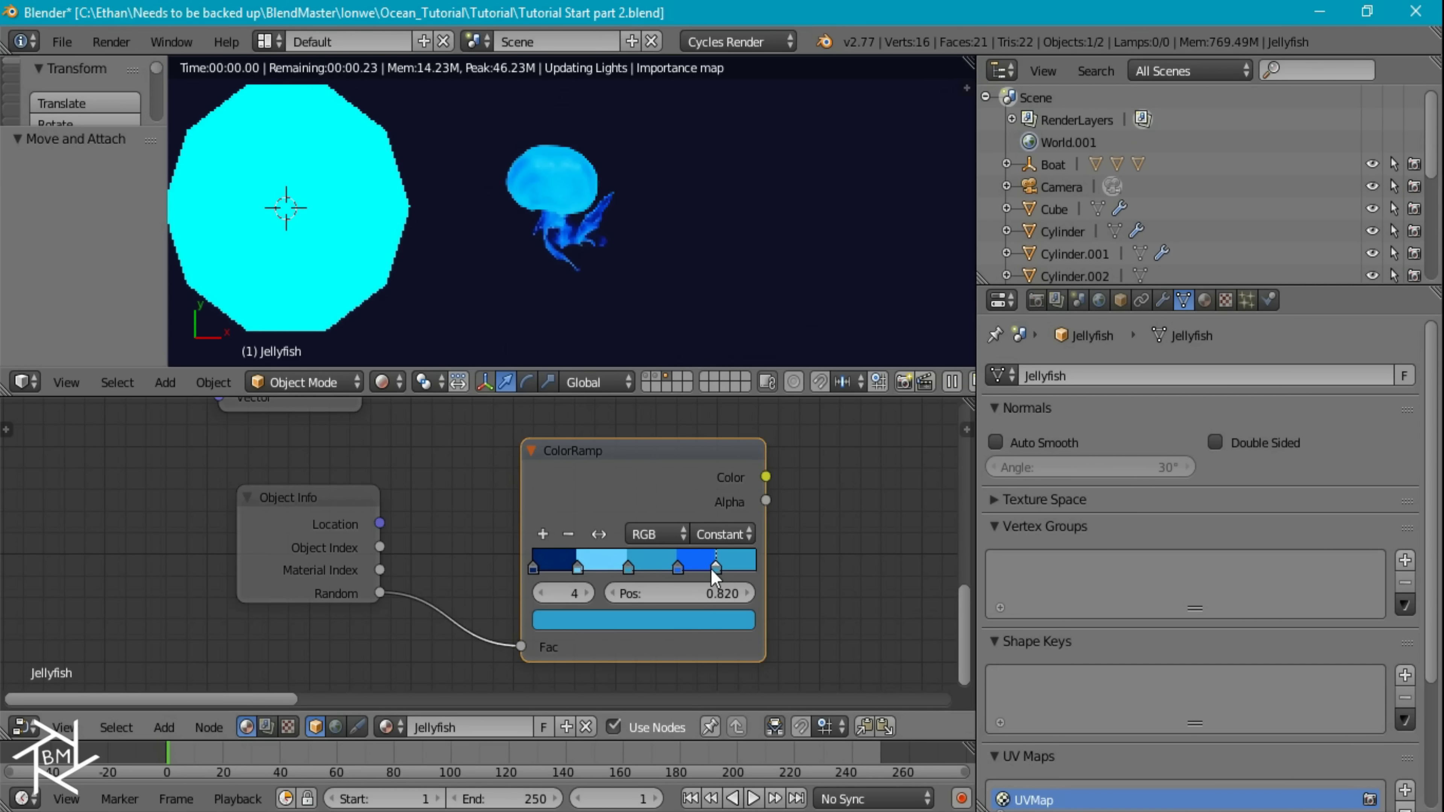
click(671, 616)
drag(628, 563, 692, 565)
text(.2)
key(Return)
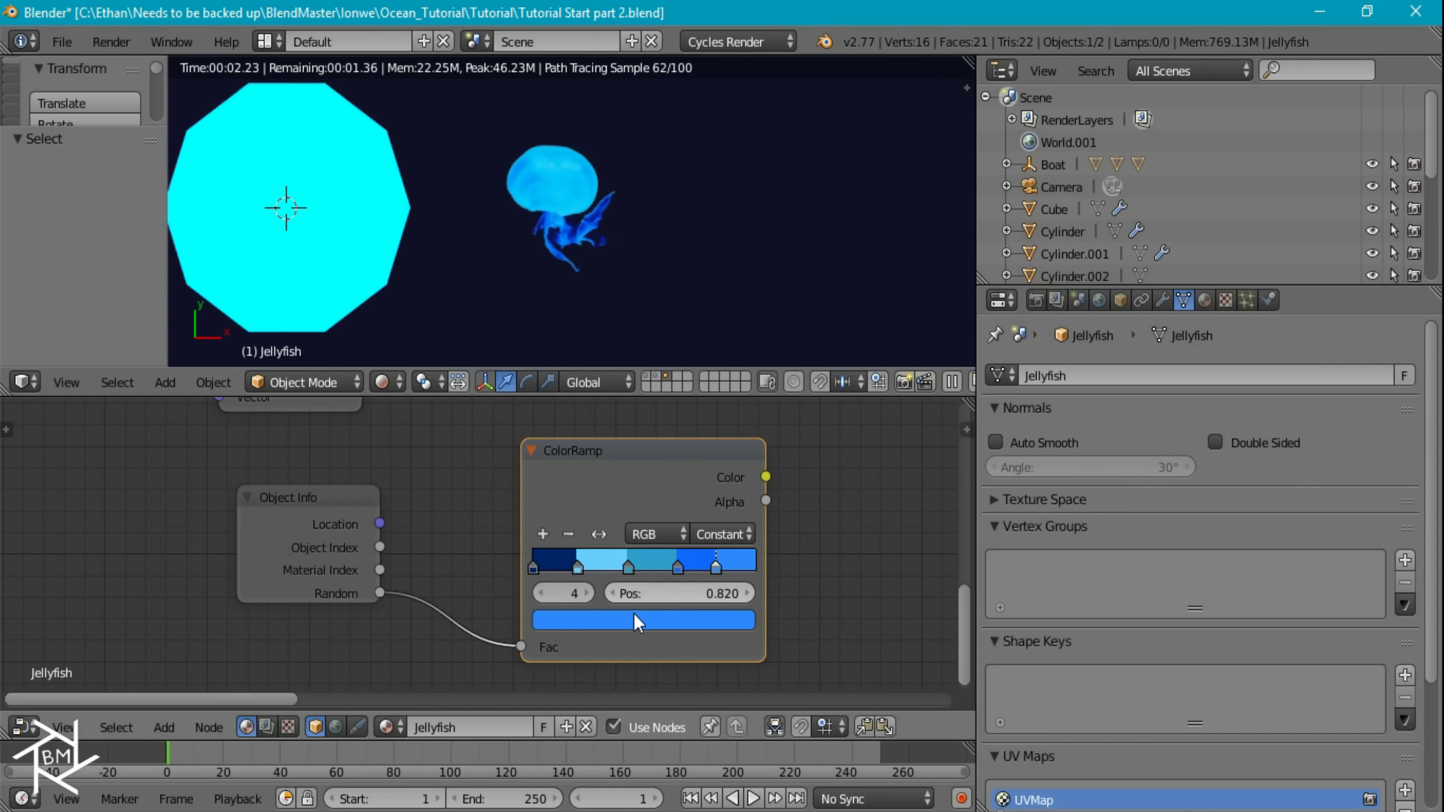
Recolour the ramp stop at 0.427 a deeper blue and darken the bright blue stop at 0.650.
click(638, 571)
click(632, 620)
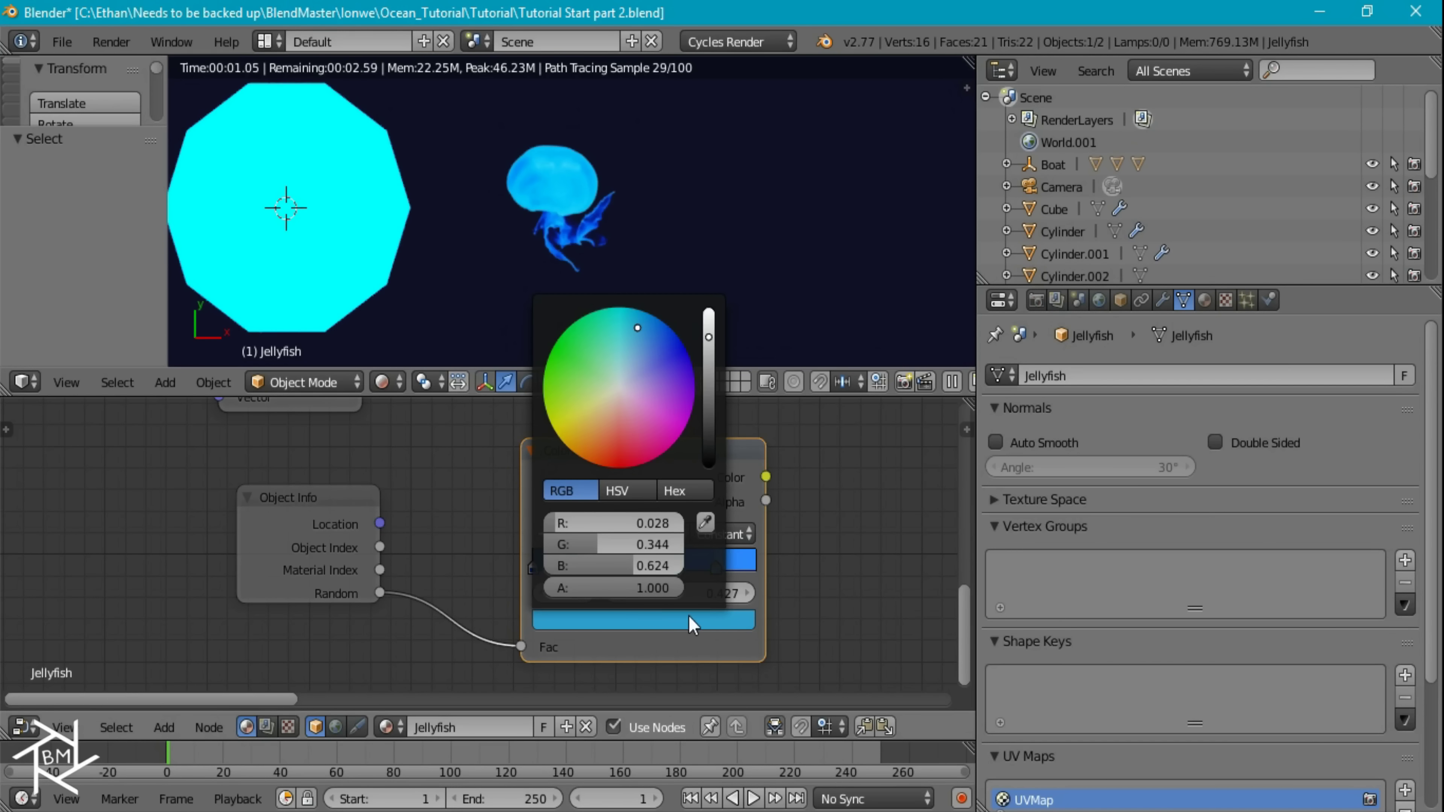
drag(645, 360, 658, 346)
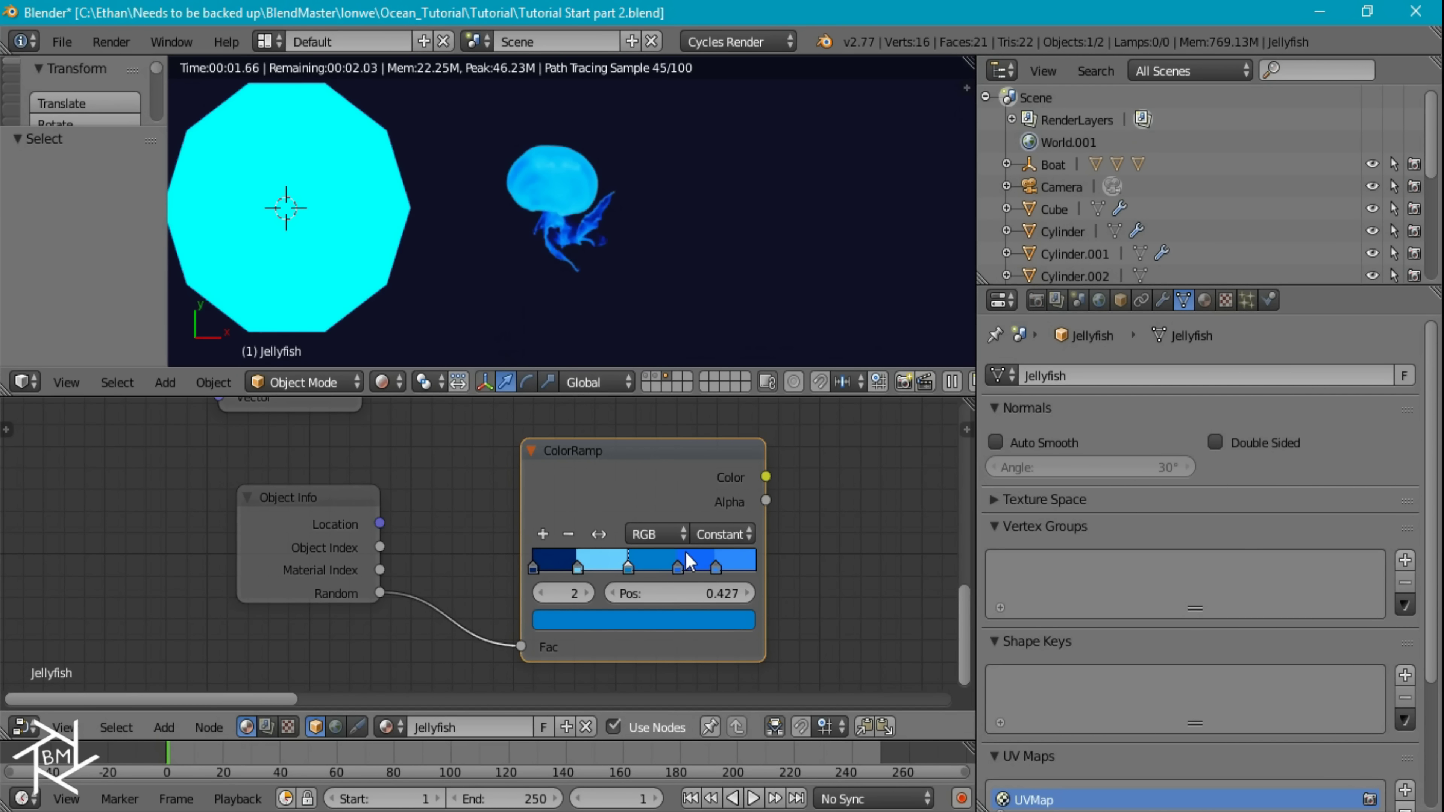
click(666, 622)
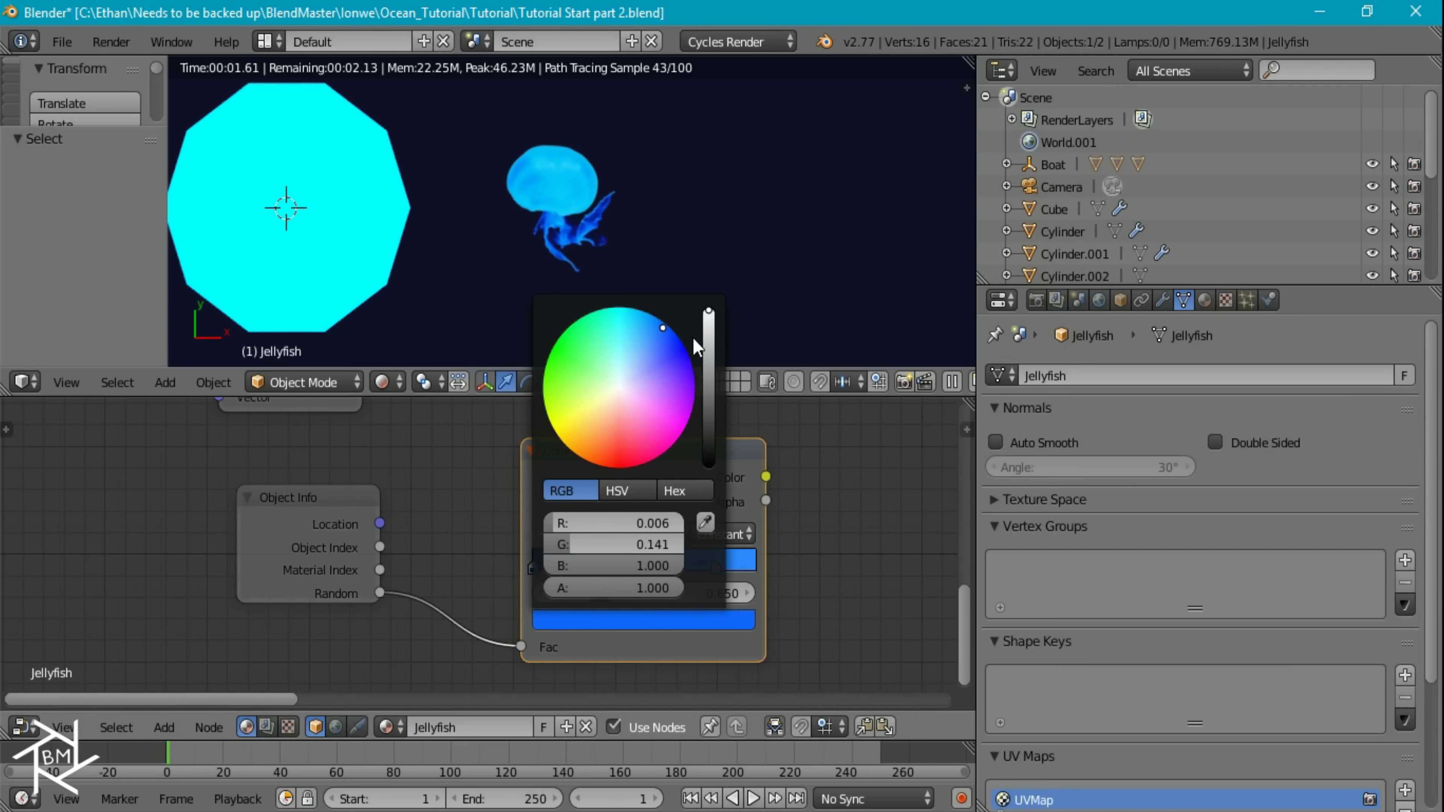
drag(709, 328, 709, 339)
Add a MixRGB node on the Image Texture's colour link and connect the blue ColorRamp's Color to its Color2.
scroll(853, 581, down, 6)
middle_drag(711, 537, 659, 607)
key(shift+a)
mouse_move(662, 540)
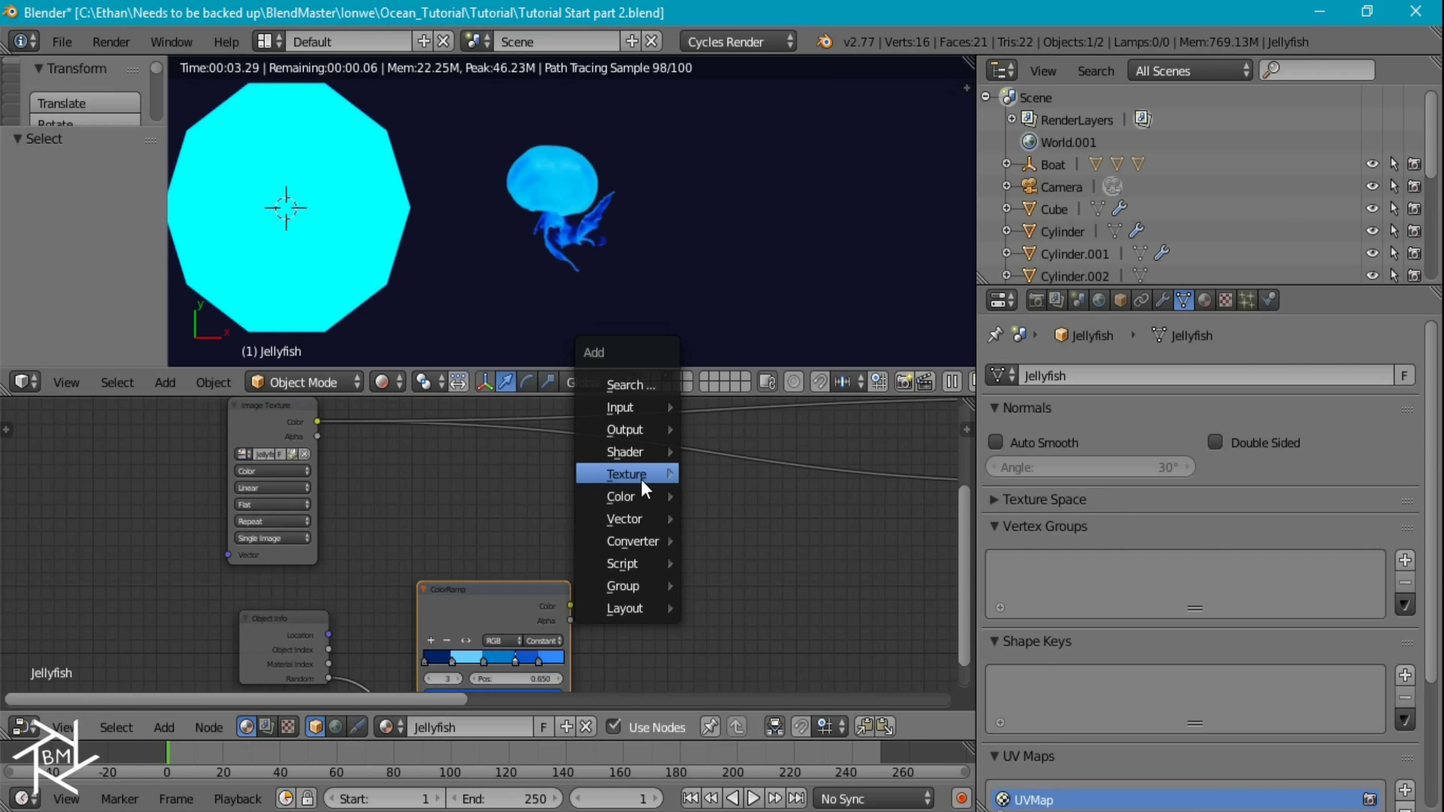
mouse_move(654, 496)
drag(740, 501, 573, 608)
drag(819, 455, 860, 506)
Insert a Hue/Saturation node between the blue ColorRamp and the Mix node's Color2 input.
middle_drag(660, 636, 684, 551)
key(shift+a)
mouse_move(684, 550)
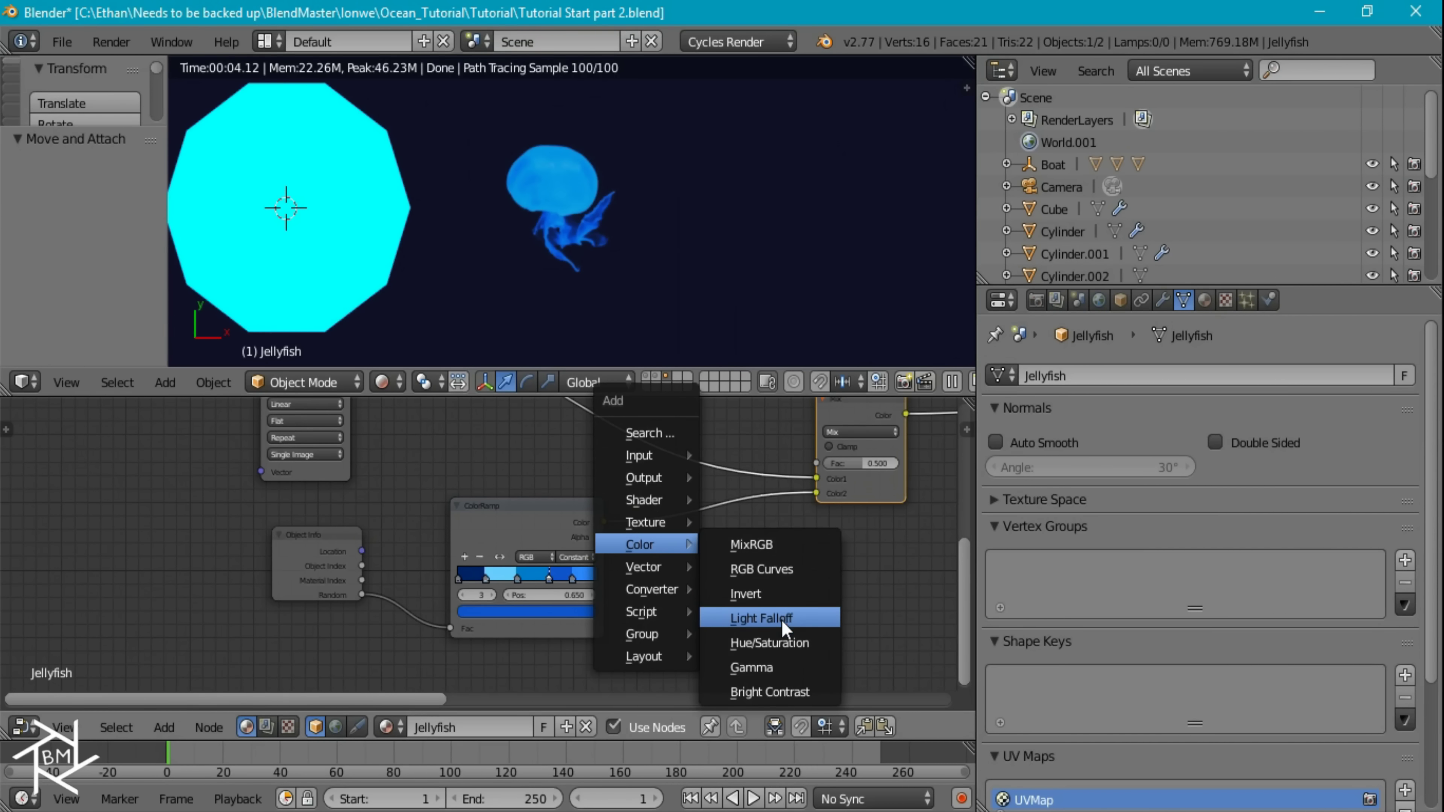
click(783, 642)
click(669, 507)
middle_drag(652, 600, 698, 556)
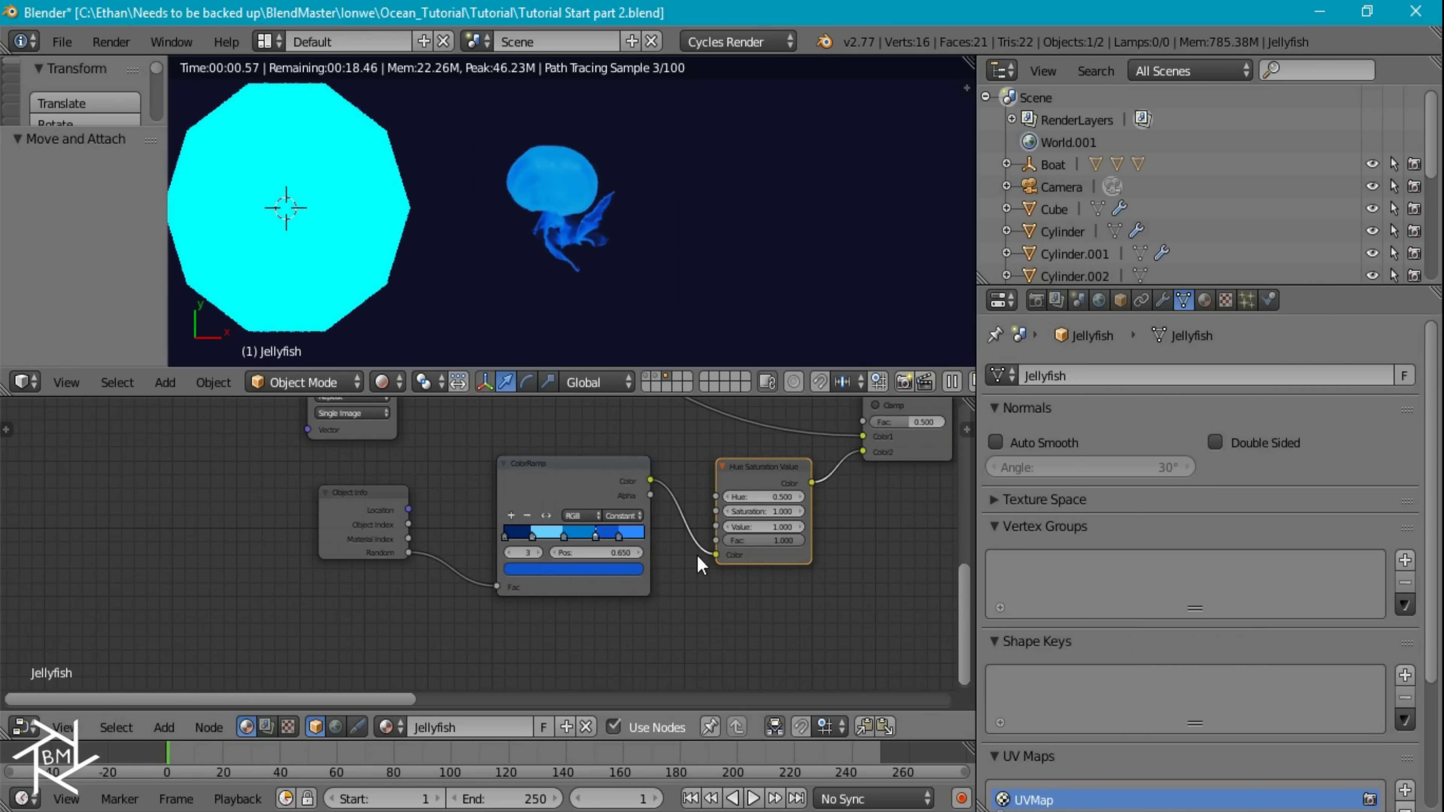
Add another ColorRamp below the blue one, link the Object Info Random output to its factor, and feed its Color into the Hue/Saturation node's Value.
key(shift+a)
mouse_move(611, 628)
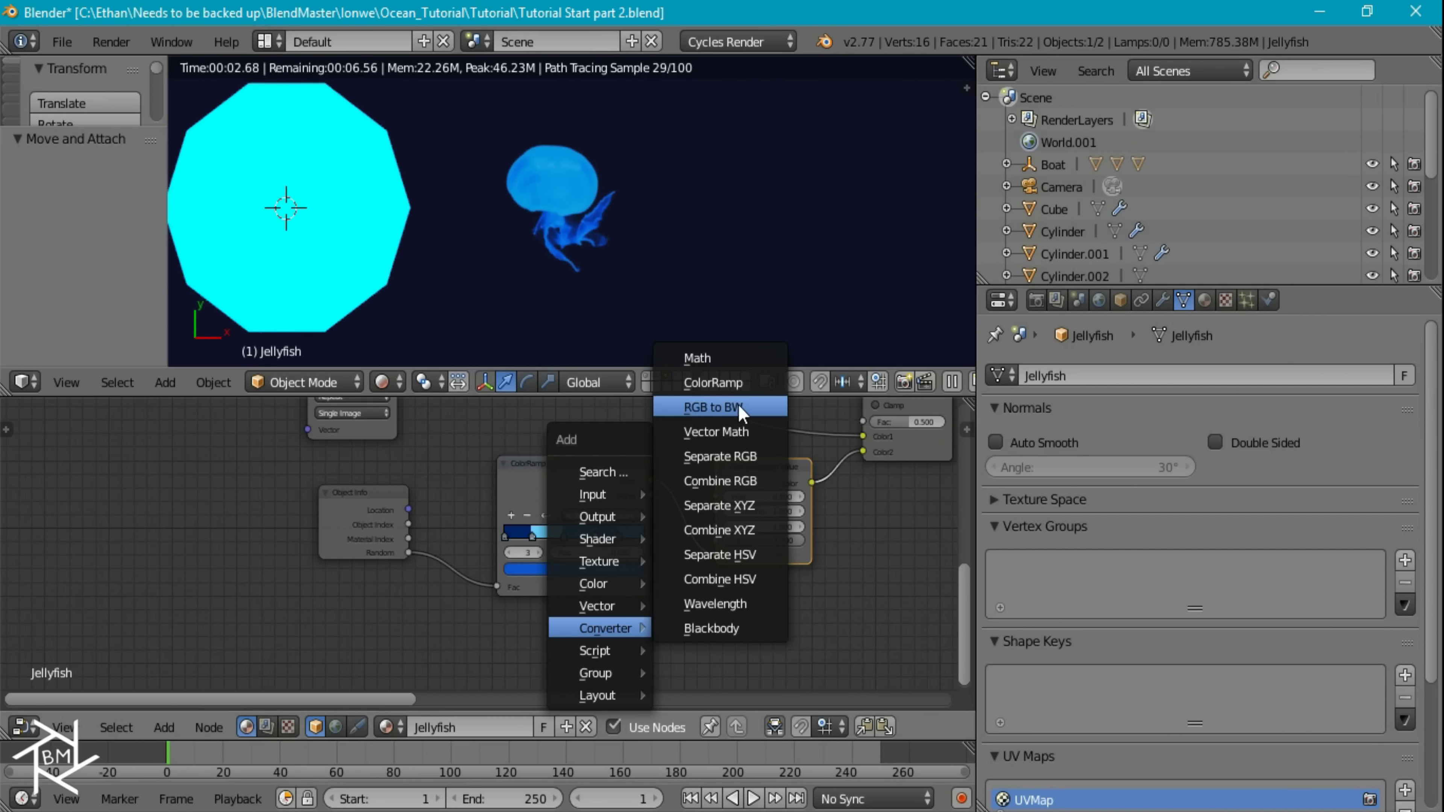
click(713, 382)
click(507, 617)
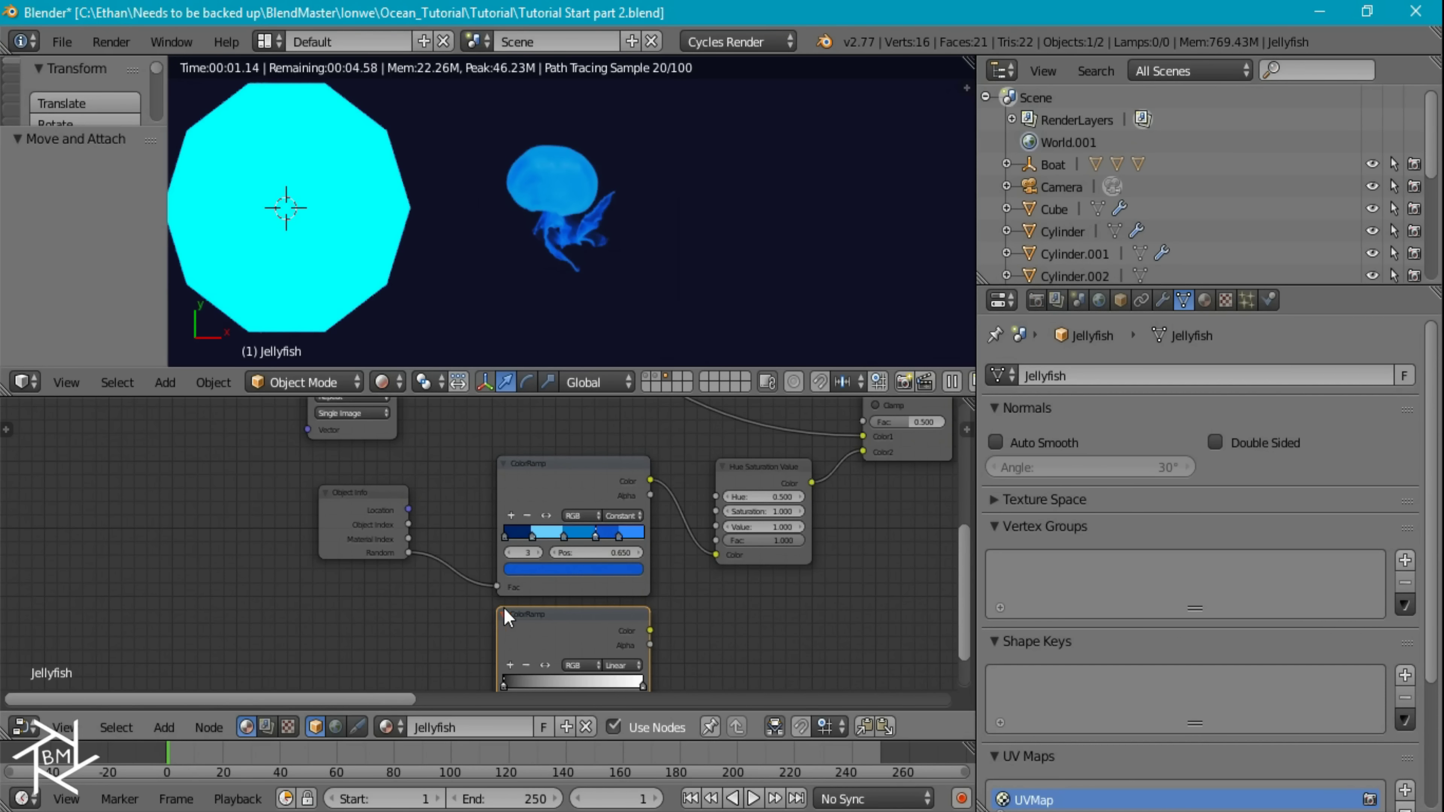
middle_drag(645, 630, 656, 588)
drag(661, 588, 733, 483)
middle_drag(439, 485, 483, 433)
drag(464, 459, 552, 641)
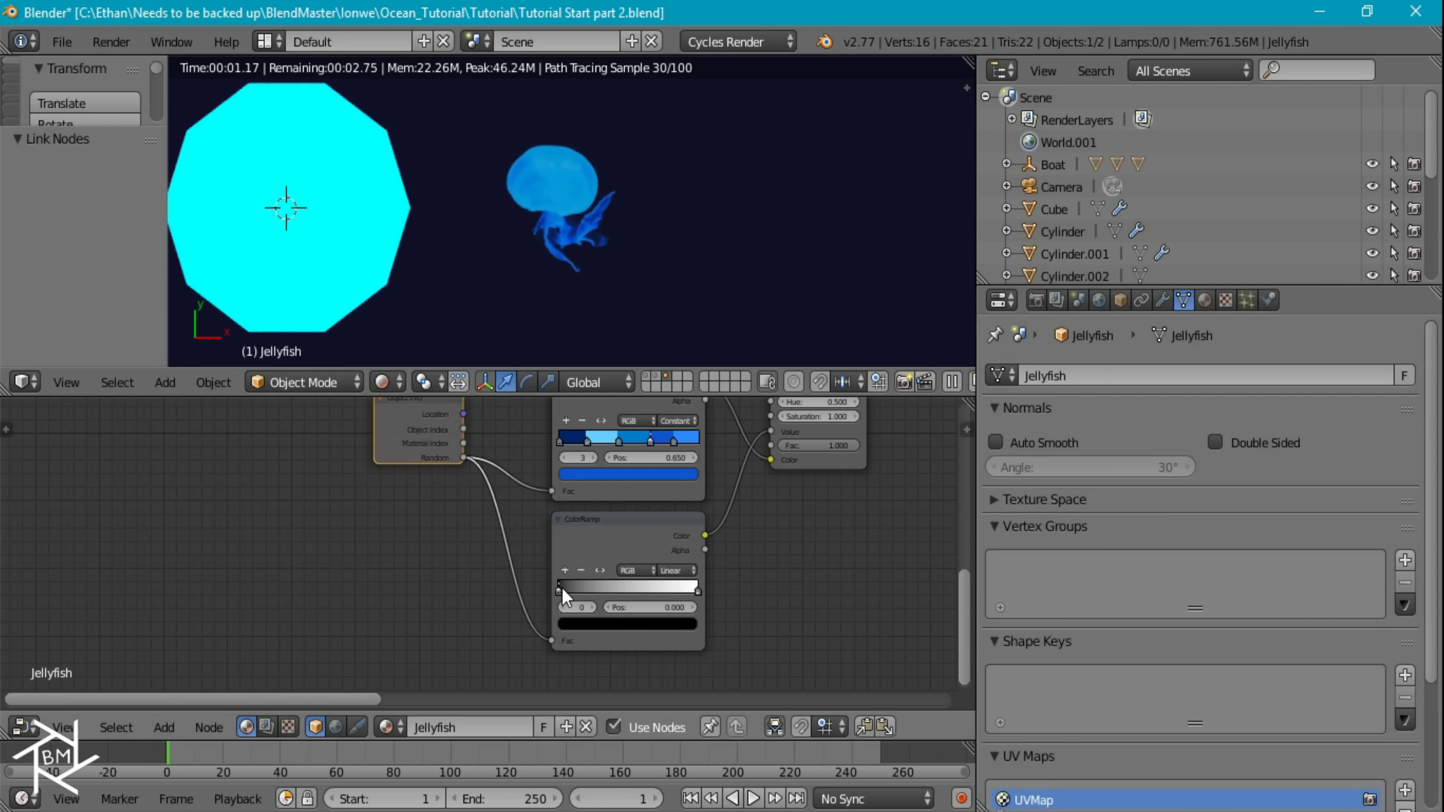
click(623, 604)
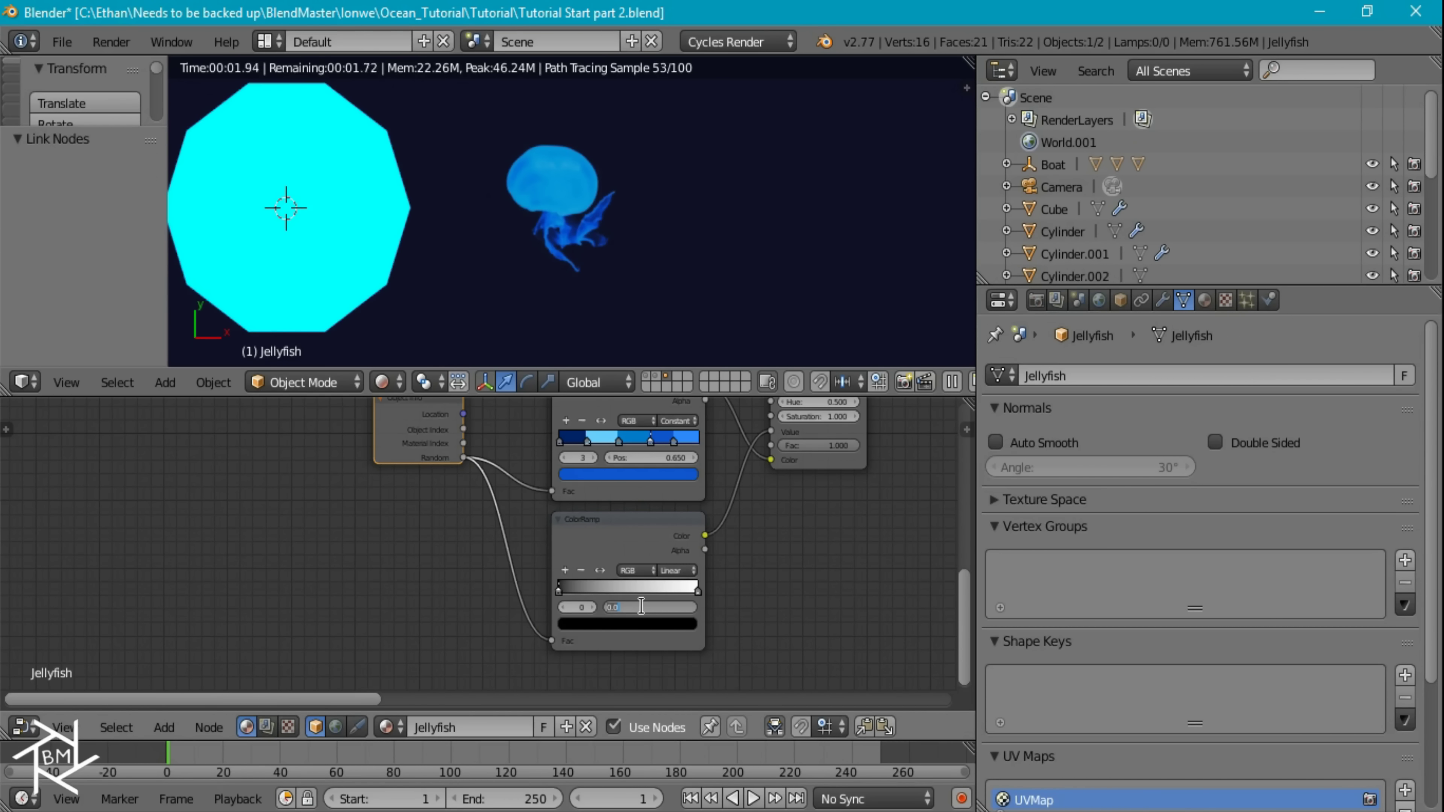
text(0.75)
key(Return)
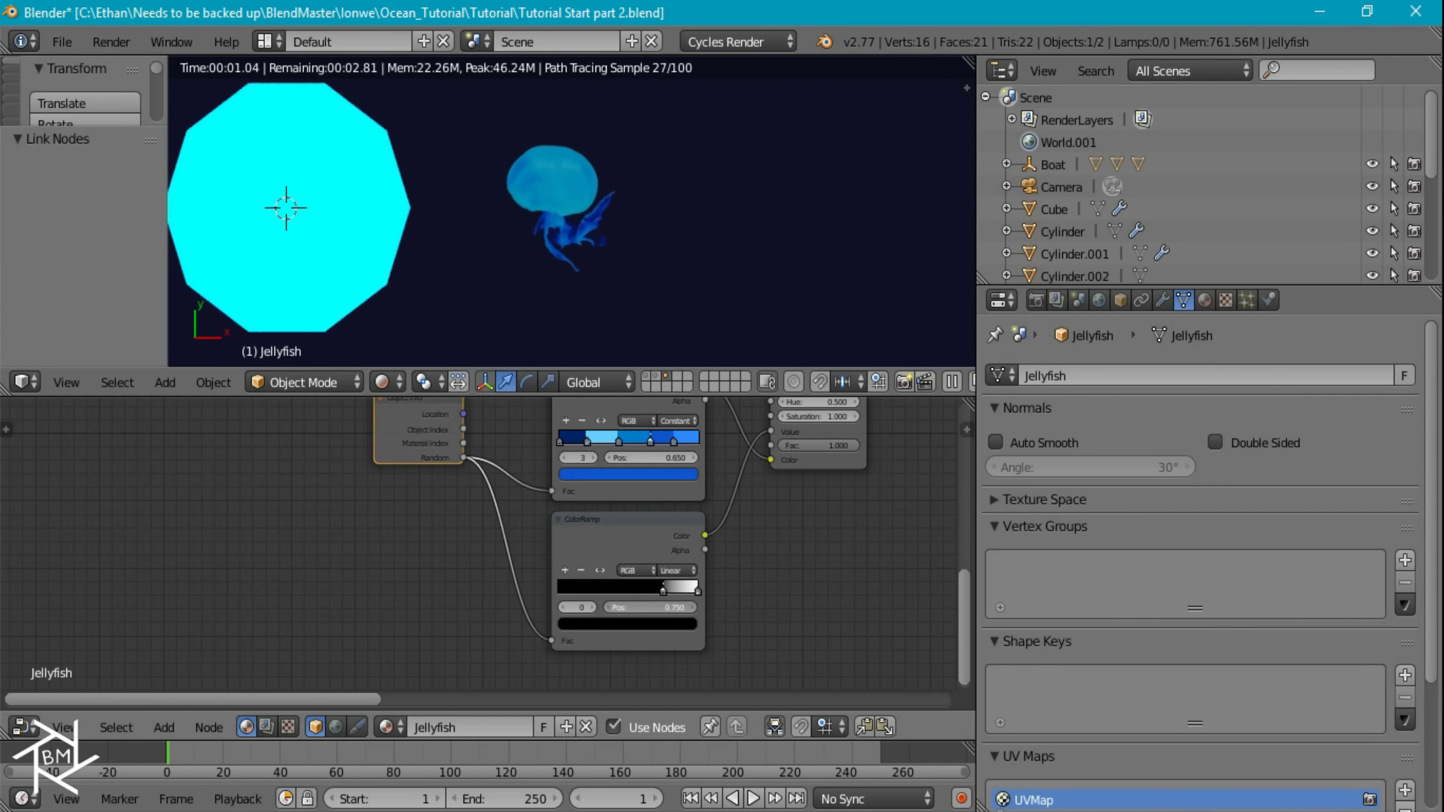
drag(664, 592, 559, 591)
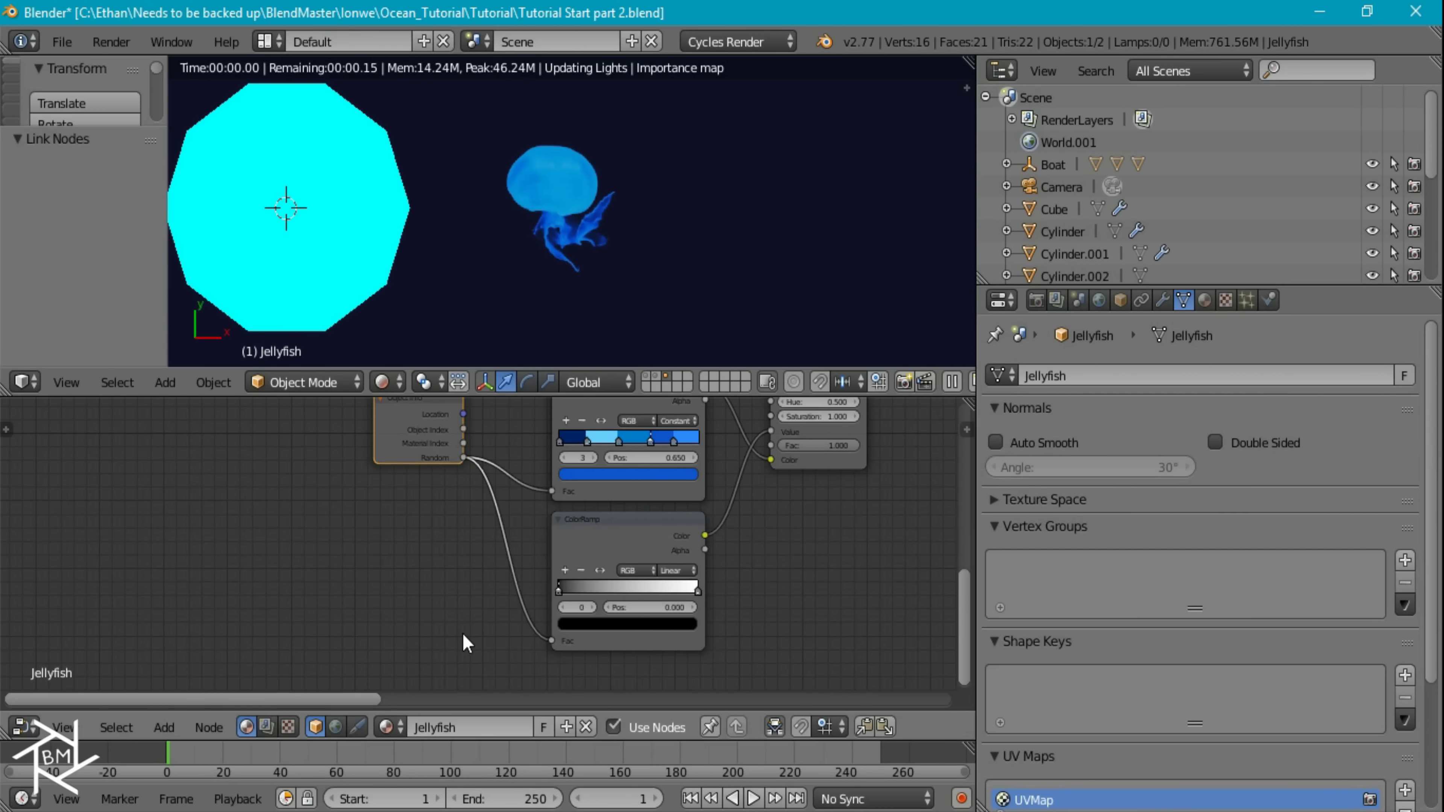
Lighten the lower ColorRamp's black stop to light grey by raising its HSV value.
click(606, 631)
click(599, 590)
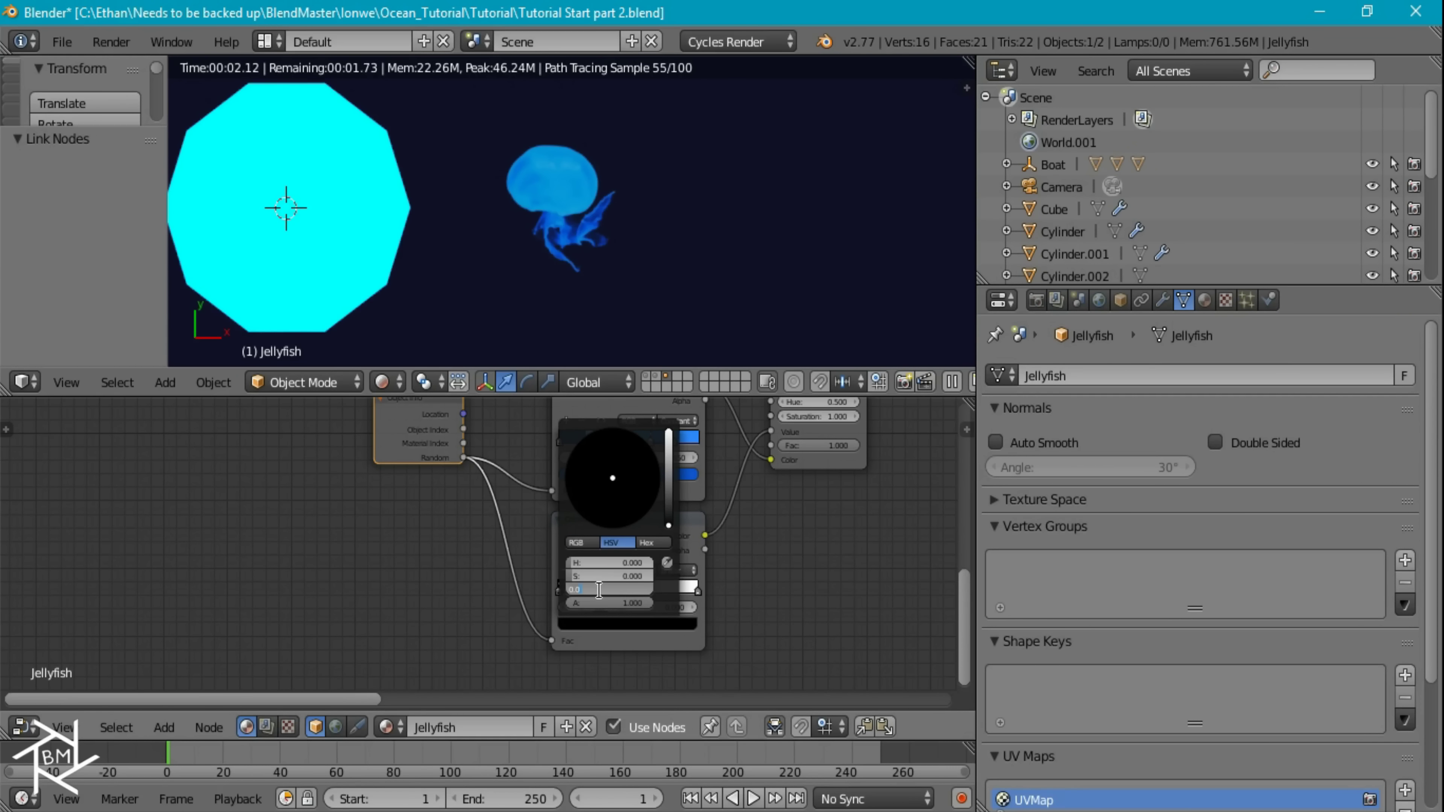
text(1)
key(Return)
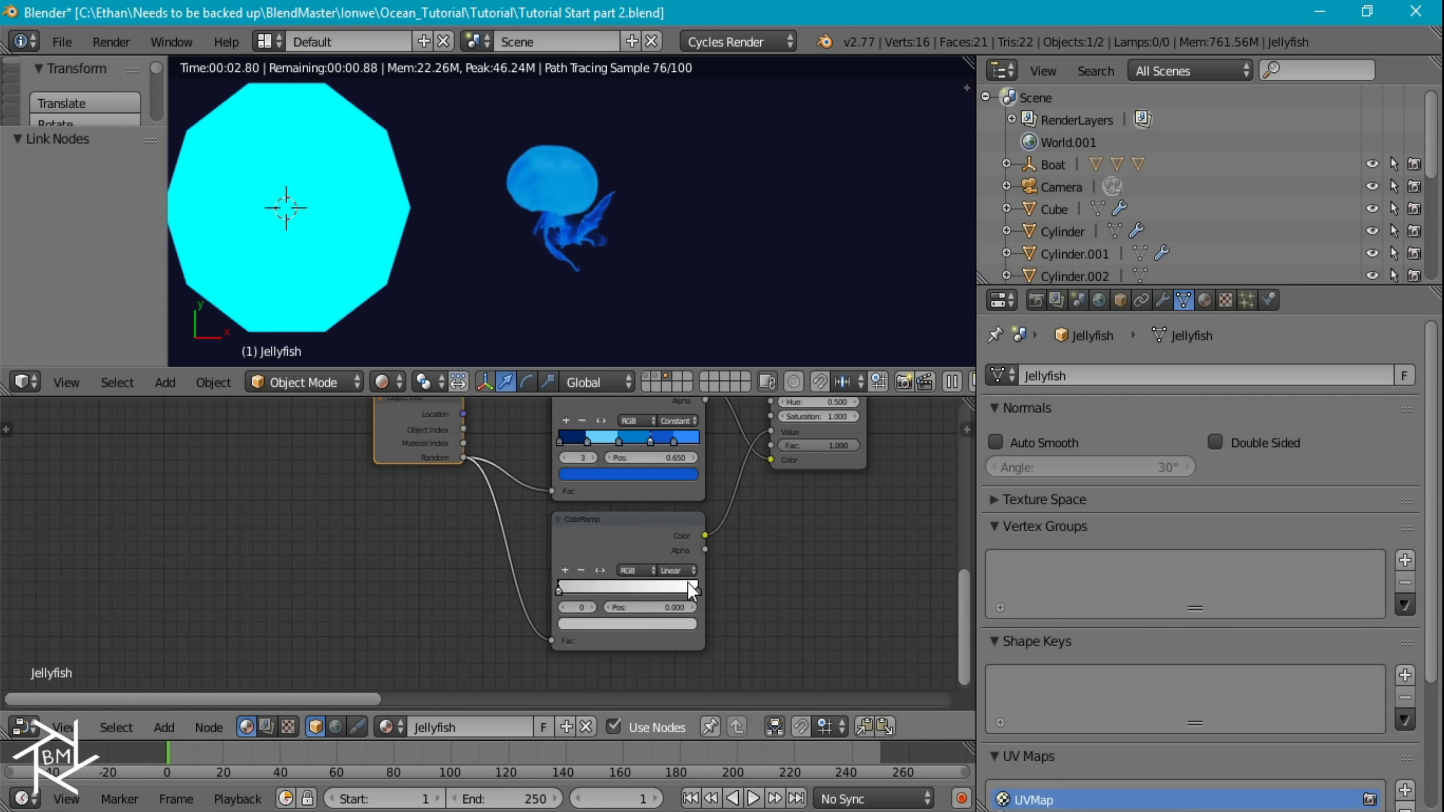
Review the node chain through to the Material Output and preview the Mix Shader.
middle_drag(789, 541, 751, 595)
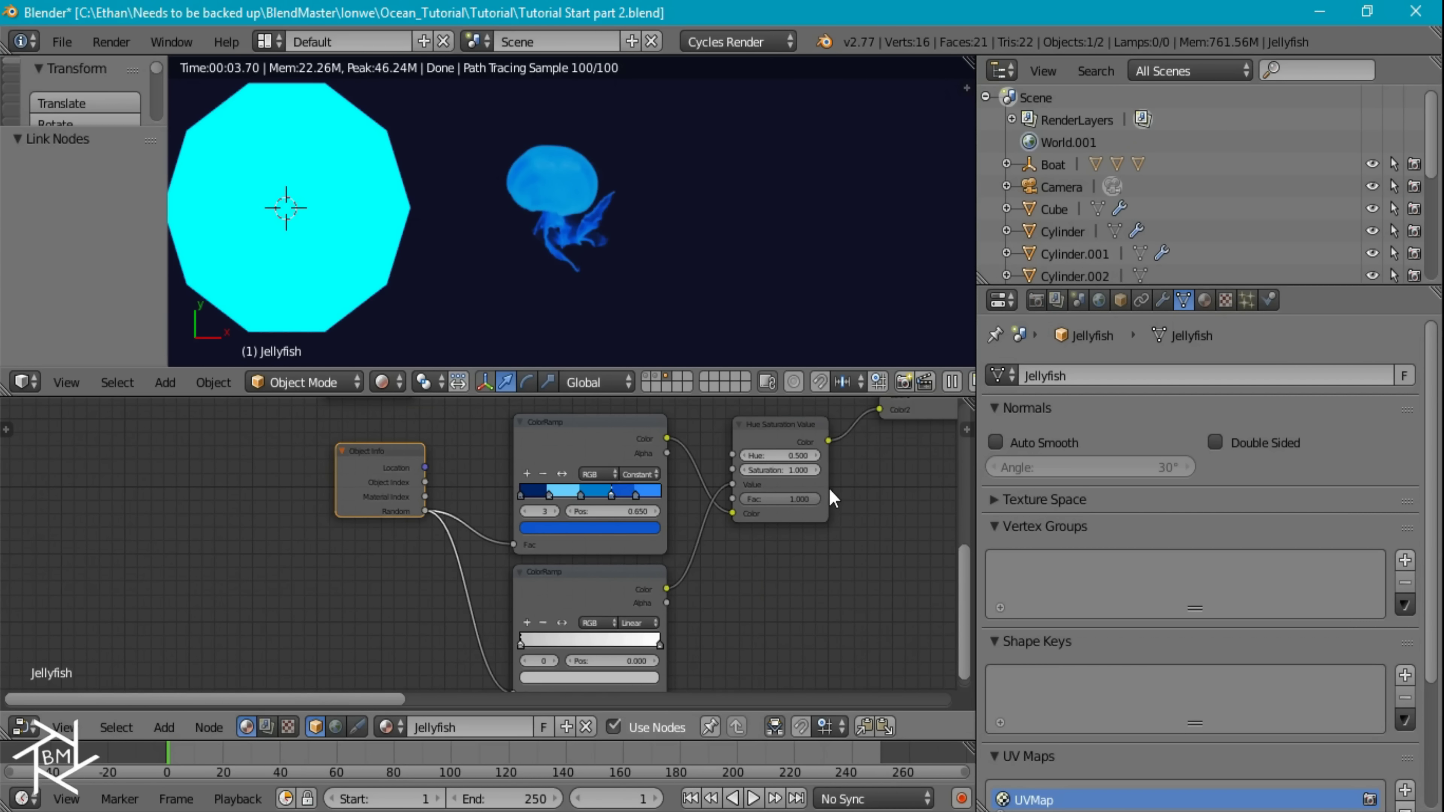
middle_drag(824, 427, 611, 589)
scroll(653, 587, down, 4)
middle_drag(766, 582, 519, 601)
ctrl+shift+click(708, 524)
mouse_move(781, 555)
middle_down()
mouse_move(754, 643)
mouse_move(870, 509)
middle_up()
Switch the viewport to wireframe and show the first layer's ocean scene from the front.
key(z)
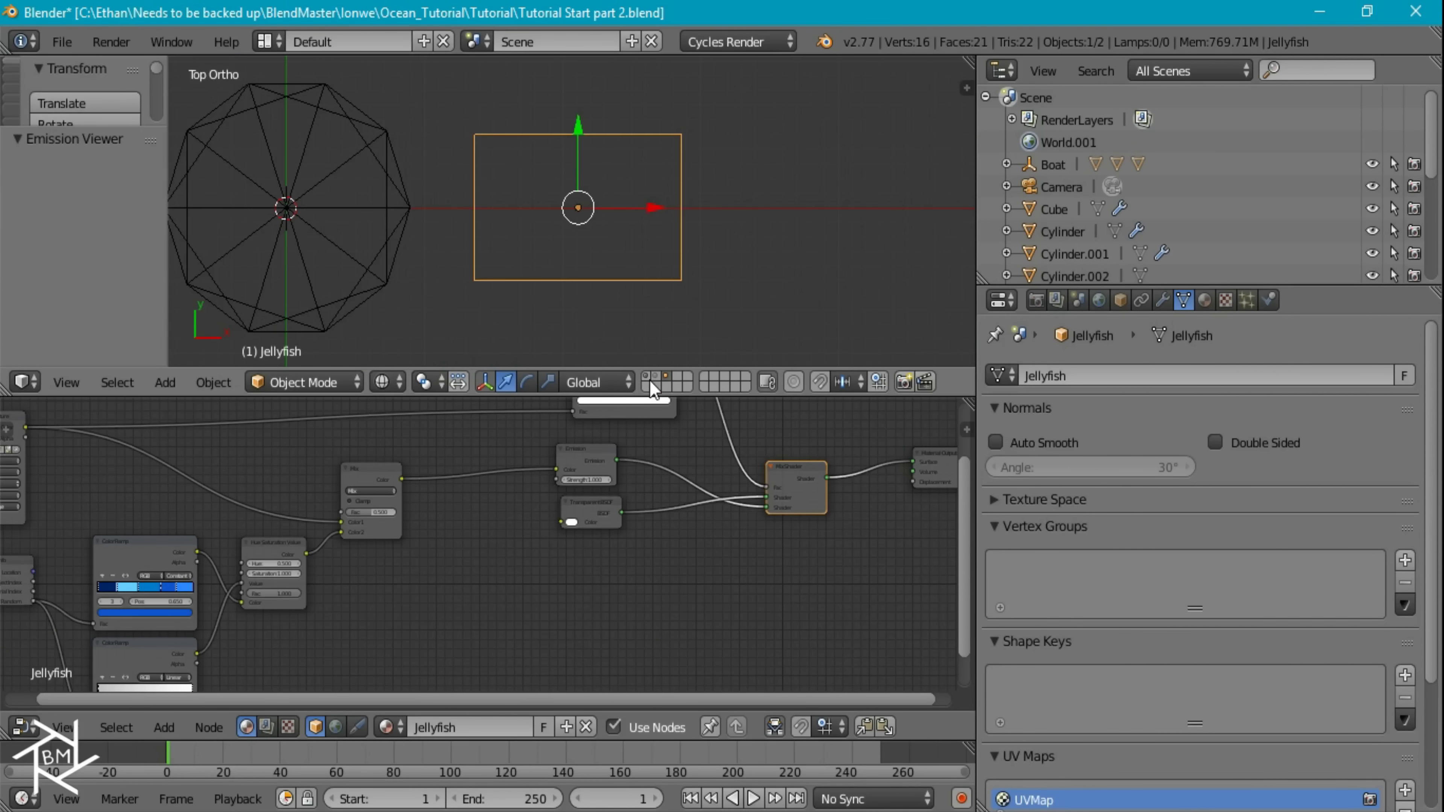
click(647, 376)
scroll(666, 308, down, 9)
middle_drag(657, 313, 664, 274)
key(KP_1)
Add a plane lowered 1.911 units along Z into the box below the boat, and scale it by 10.
key(shift+a)
mouse_move(670, 274)
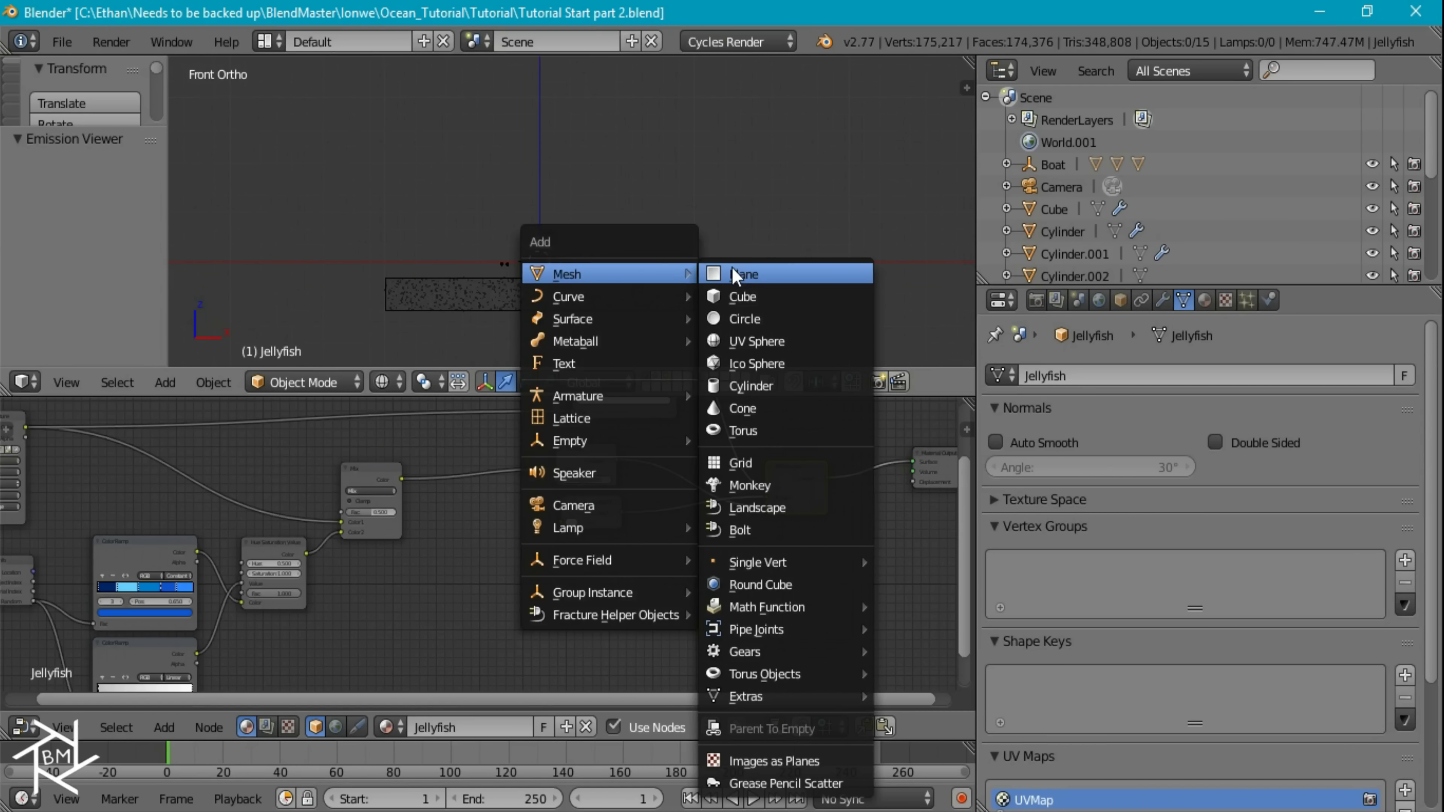
click(735, 278)
key(g)
key(z)
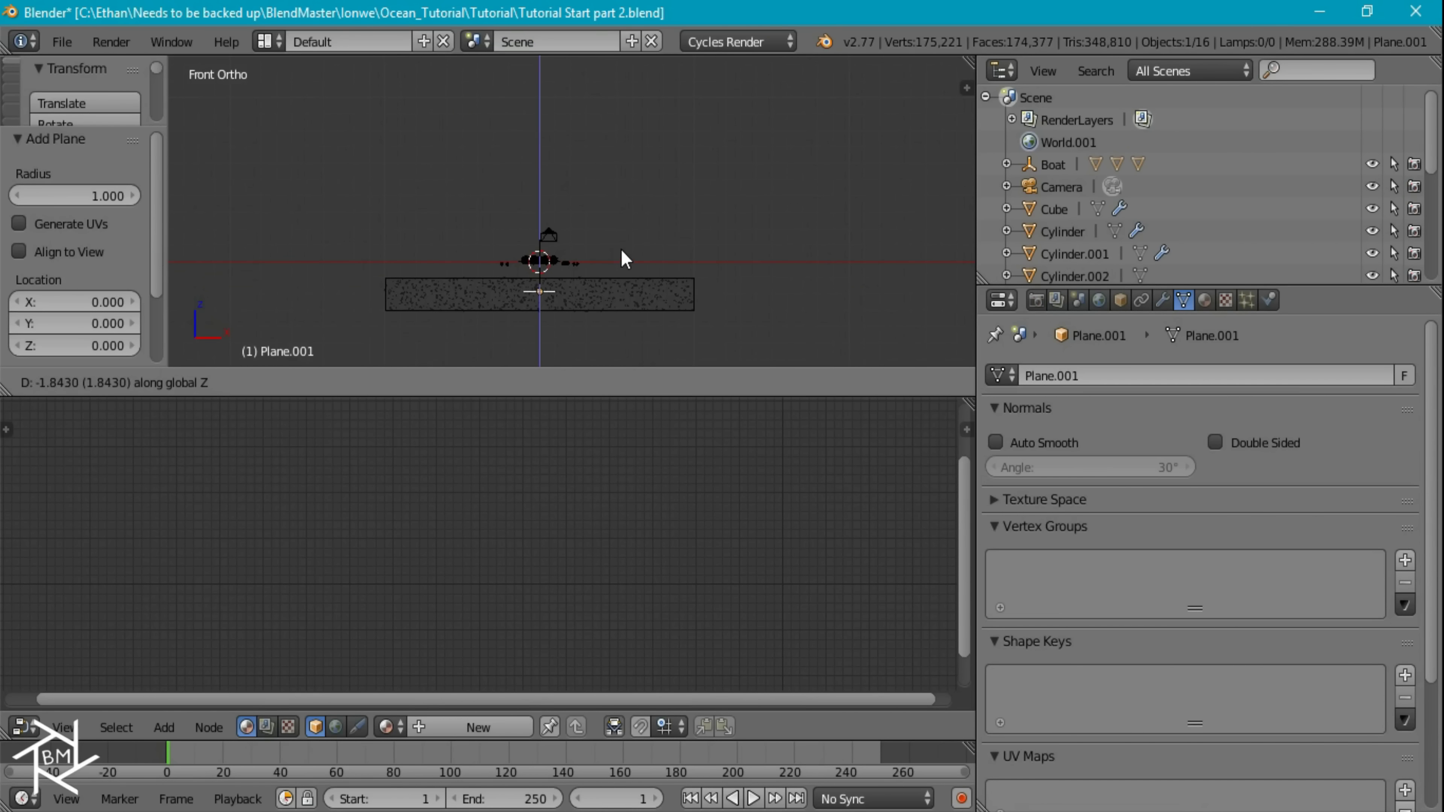
click(626, 254)
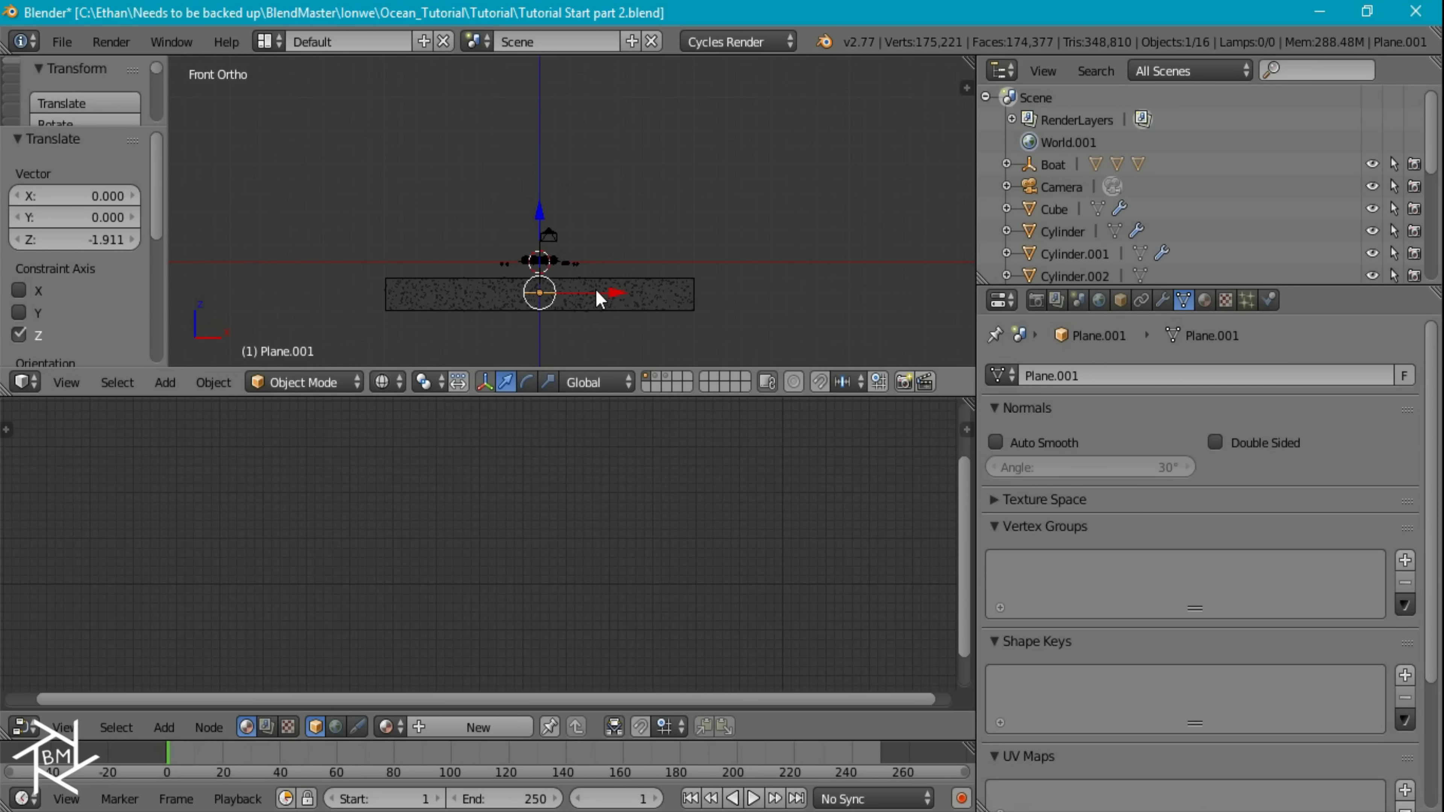
text(s10)
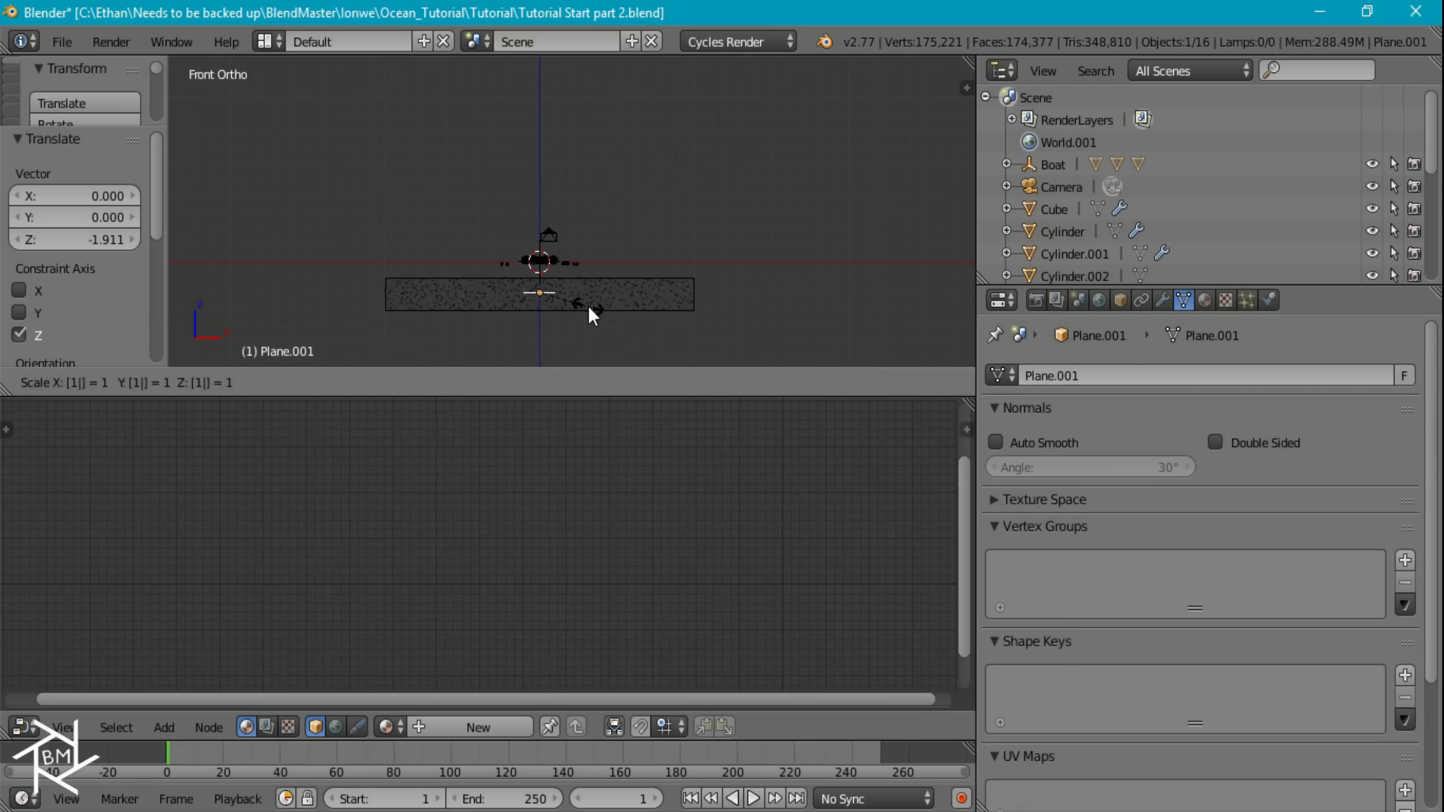
key(Return)
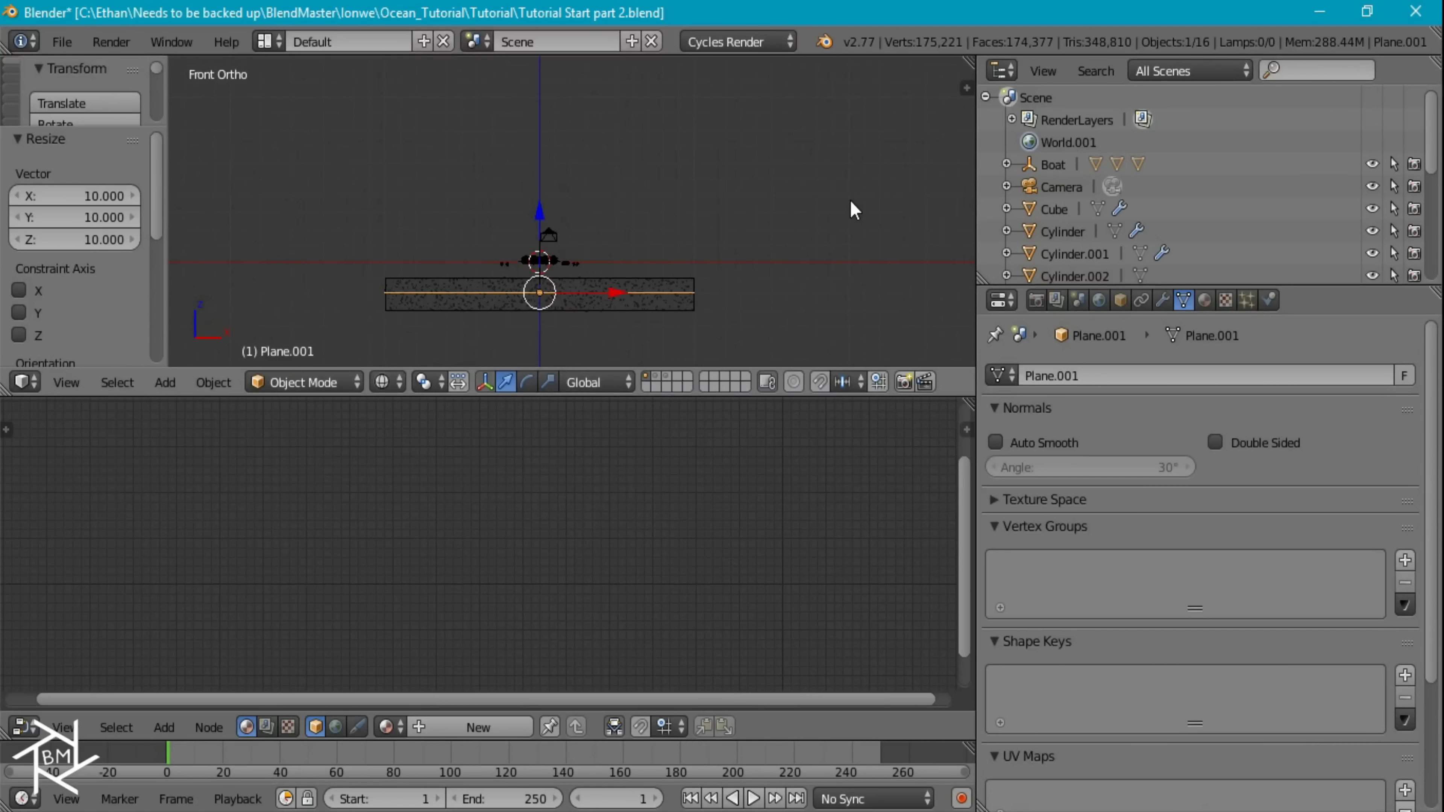
Add a particle system to the new plane, setting its particle number and an emission end frame of 1.
click(1247, 300)
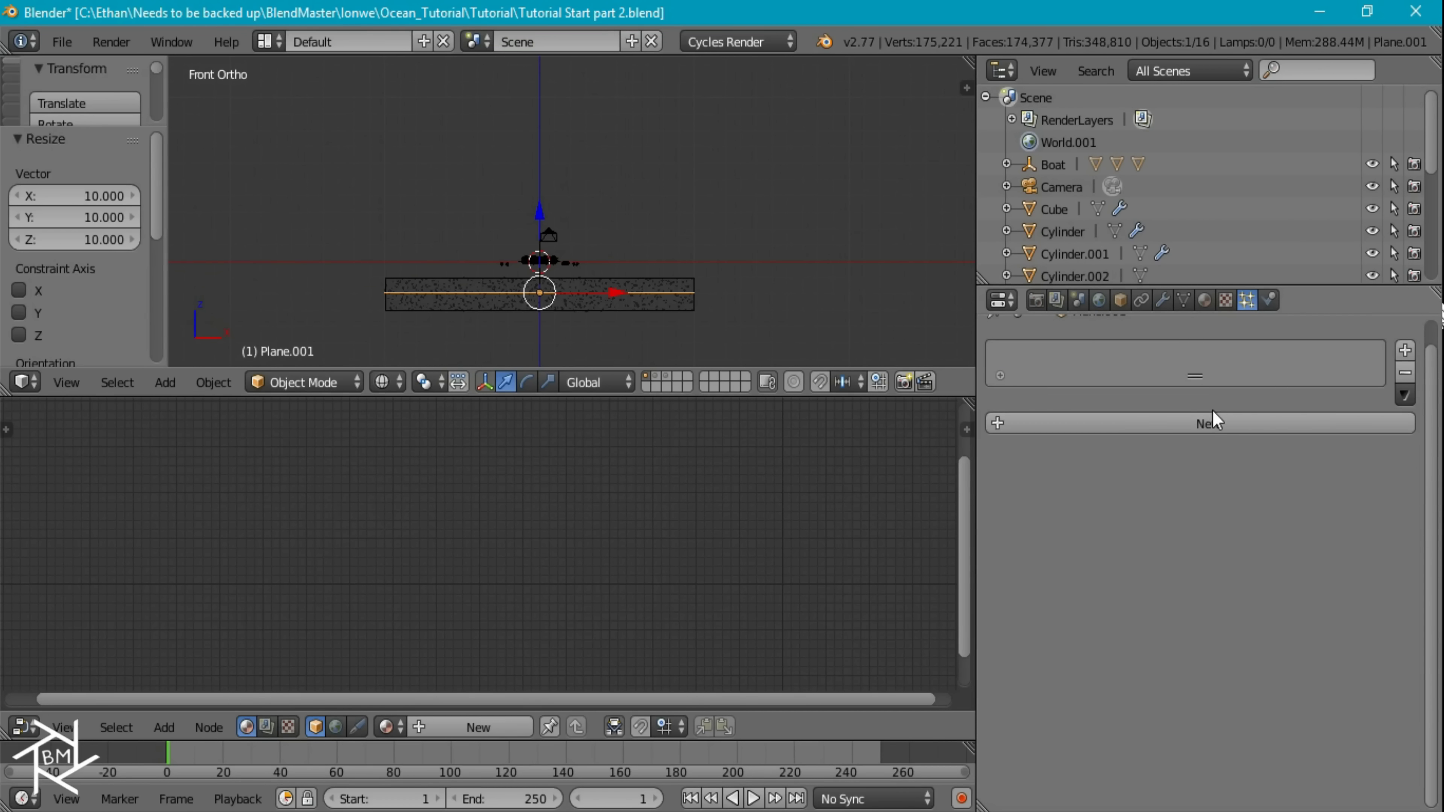
click(1213, 421)
click(1149, 517)
key(Return)
click(1106, 567)
text(1)
key(Return)
scroll(1136, 693, down, 15)
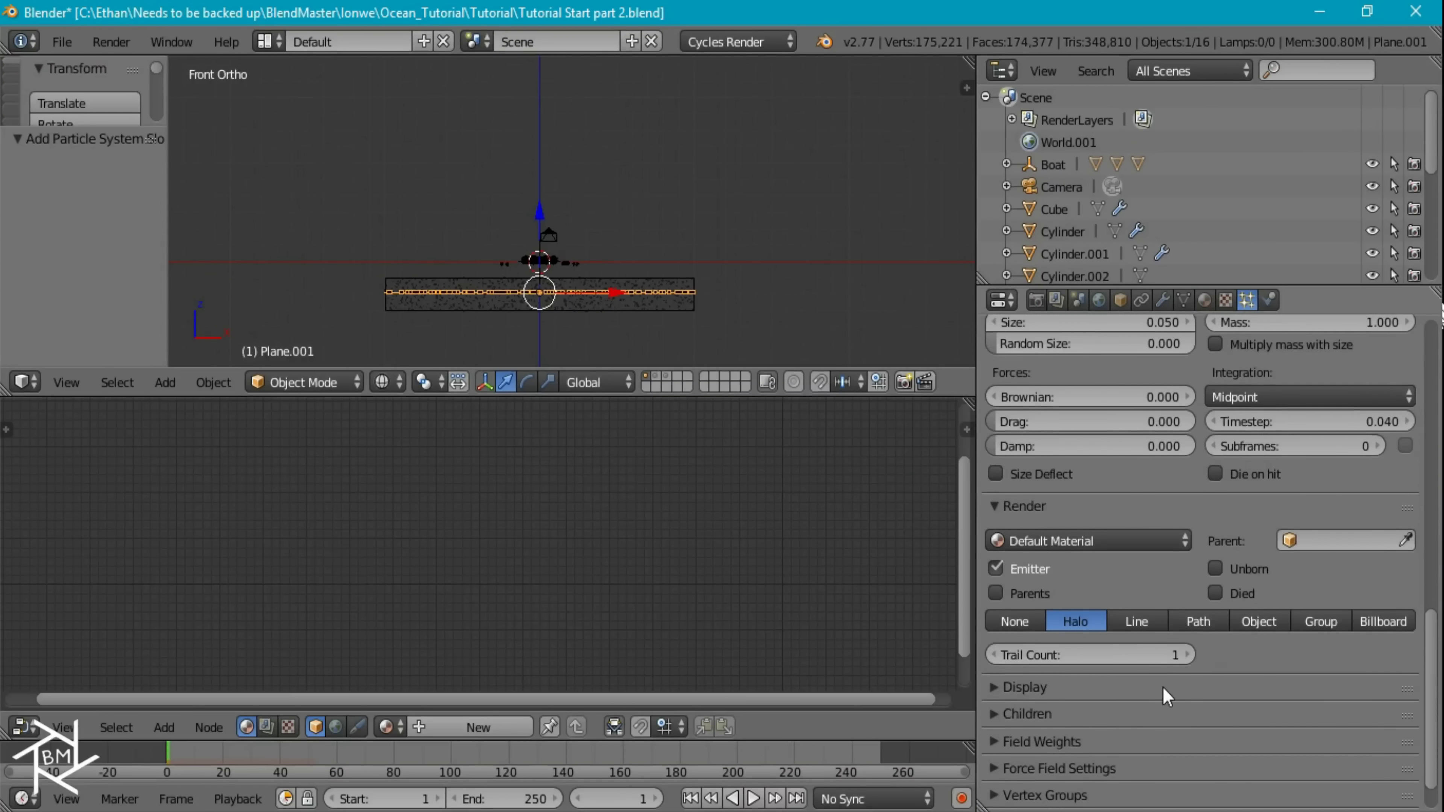
Hide the particle emitter in renders and render the particles as the Jellyfish object.
scroll(1123, 688, down, 2)
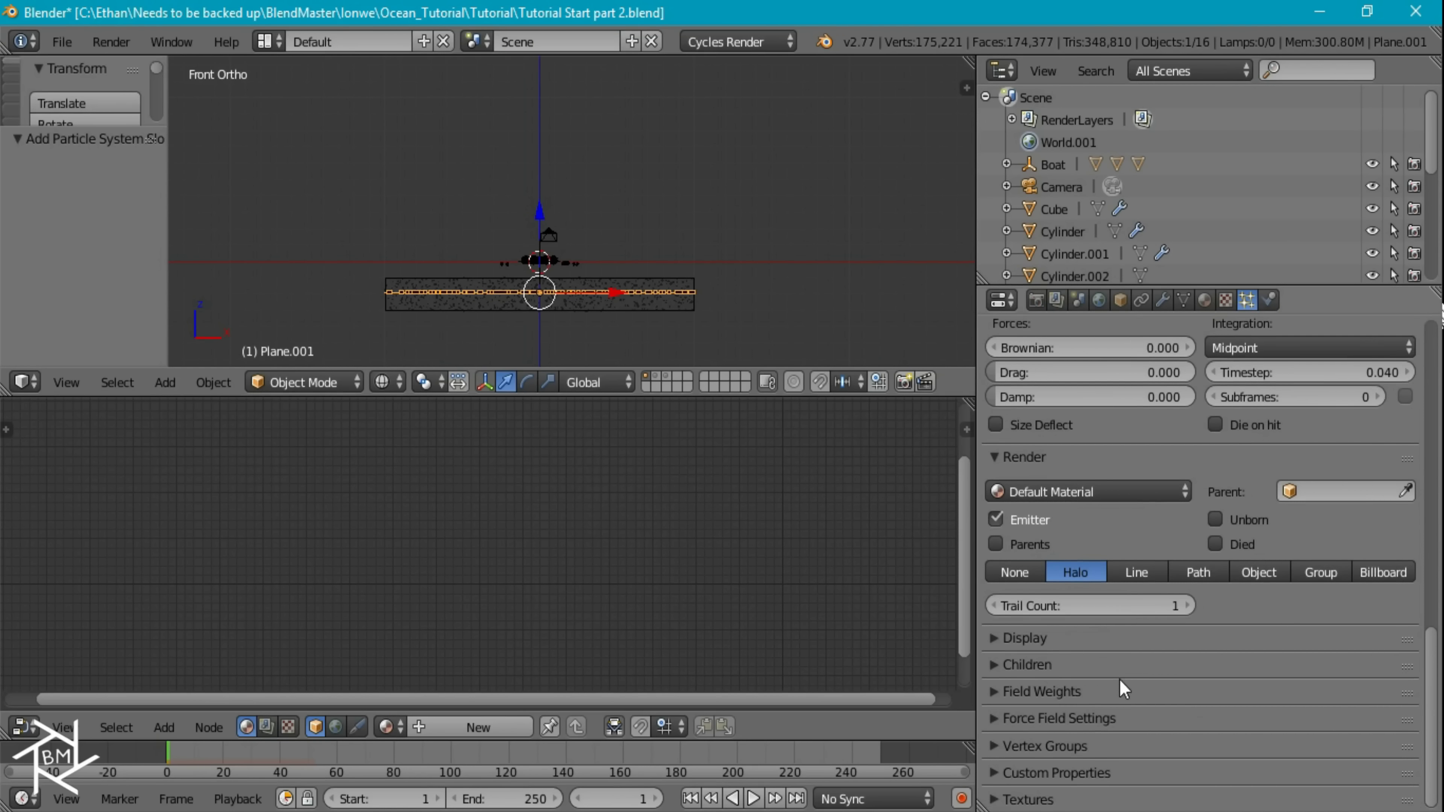
click(1278, 575)
click(1236, 596)
text(jel)
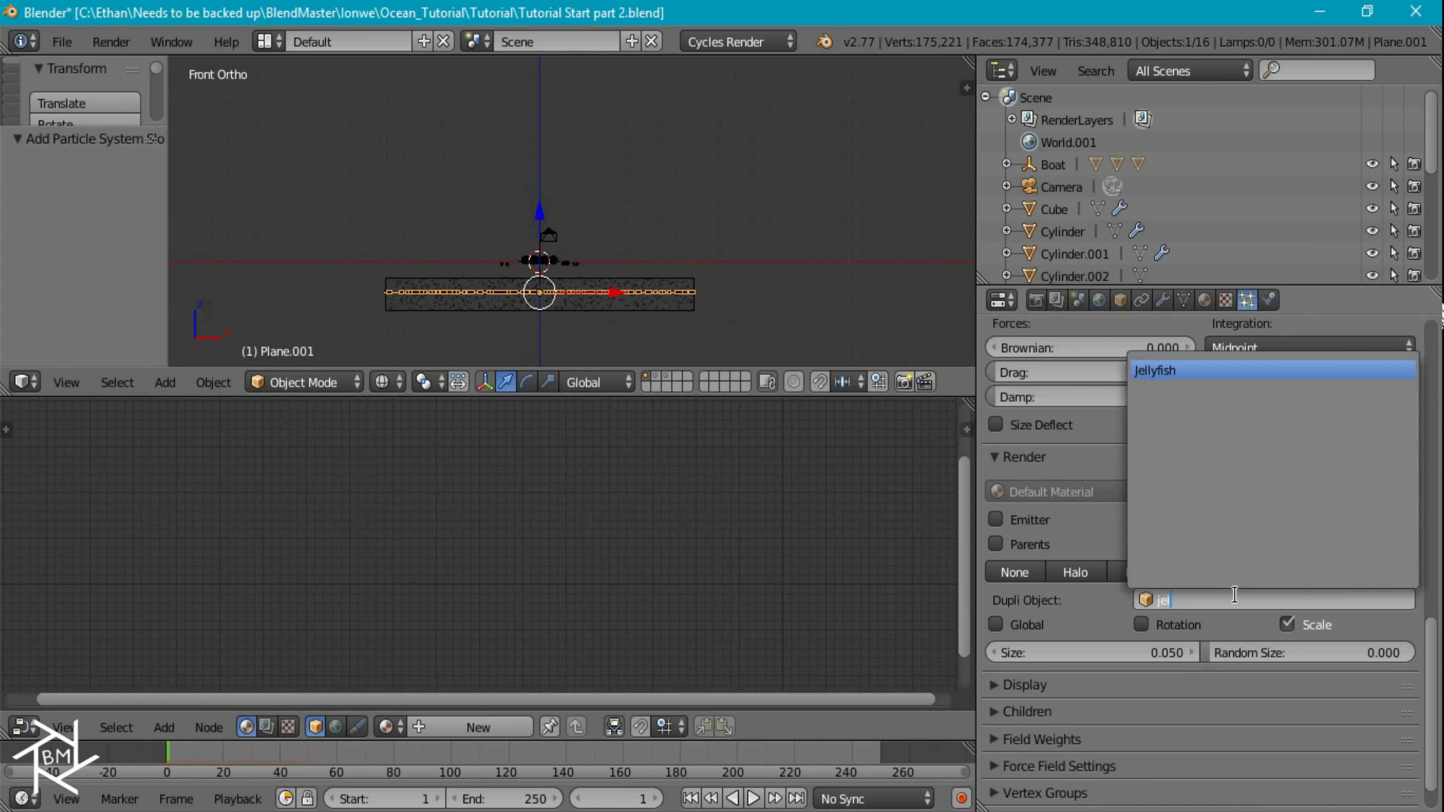
key(Return)
Set the jellyfish particles' random size to 1 and their size to 0.7.
drag(1258, 655, 1421, 661)
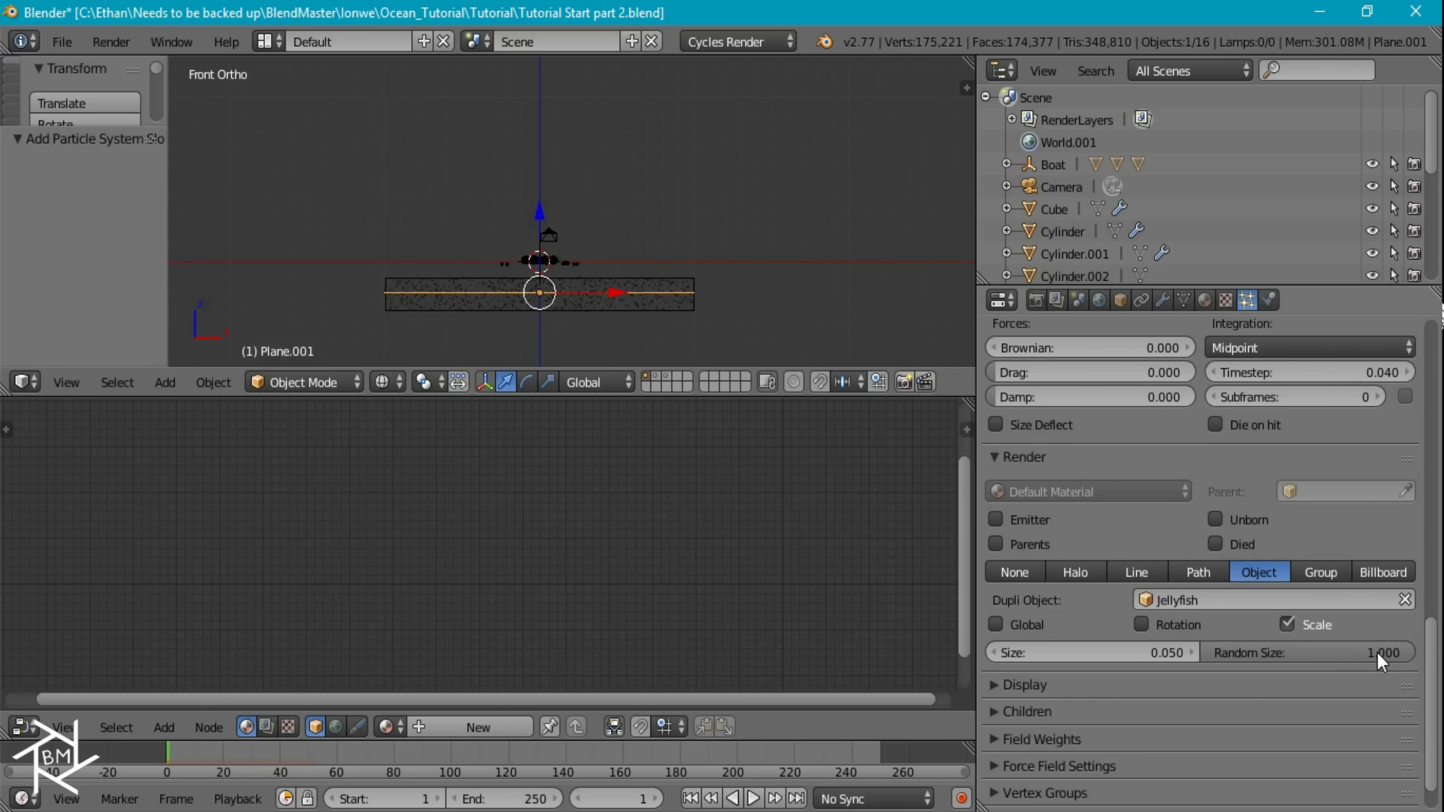
click(1073, 652)
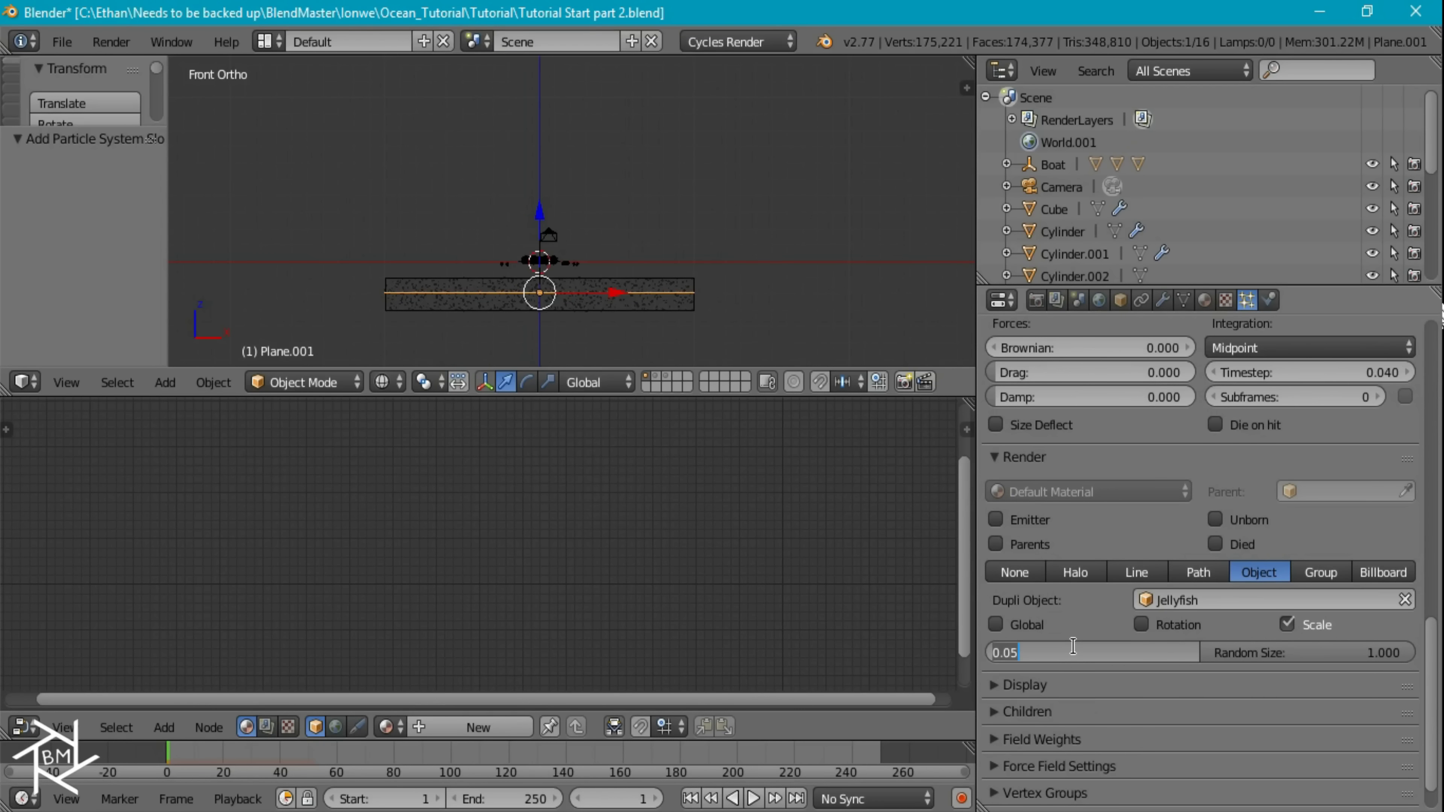
text(.7)
key(Return)
Enable particle rotation with initial orientation random 1, phase 1 and phase random 2.
scroll(1069, 569, up, 12)
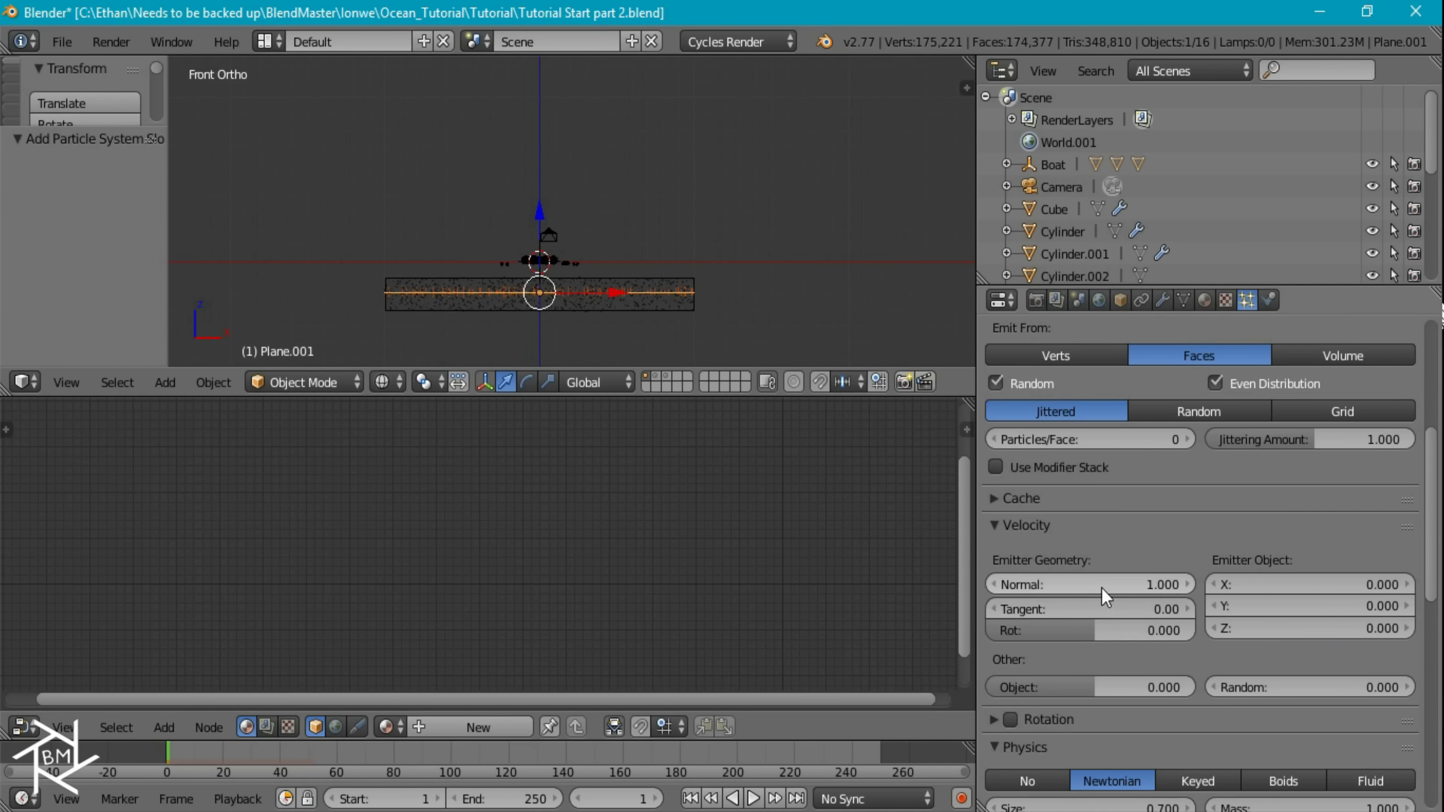
scroll(1067, 552, down, 2)
click(1065, 638)
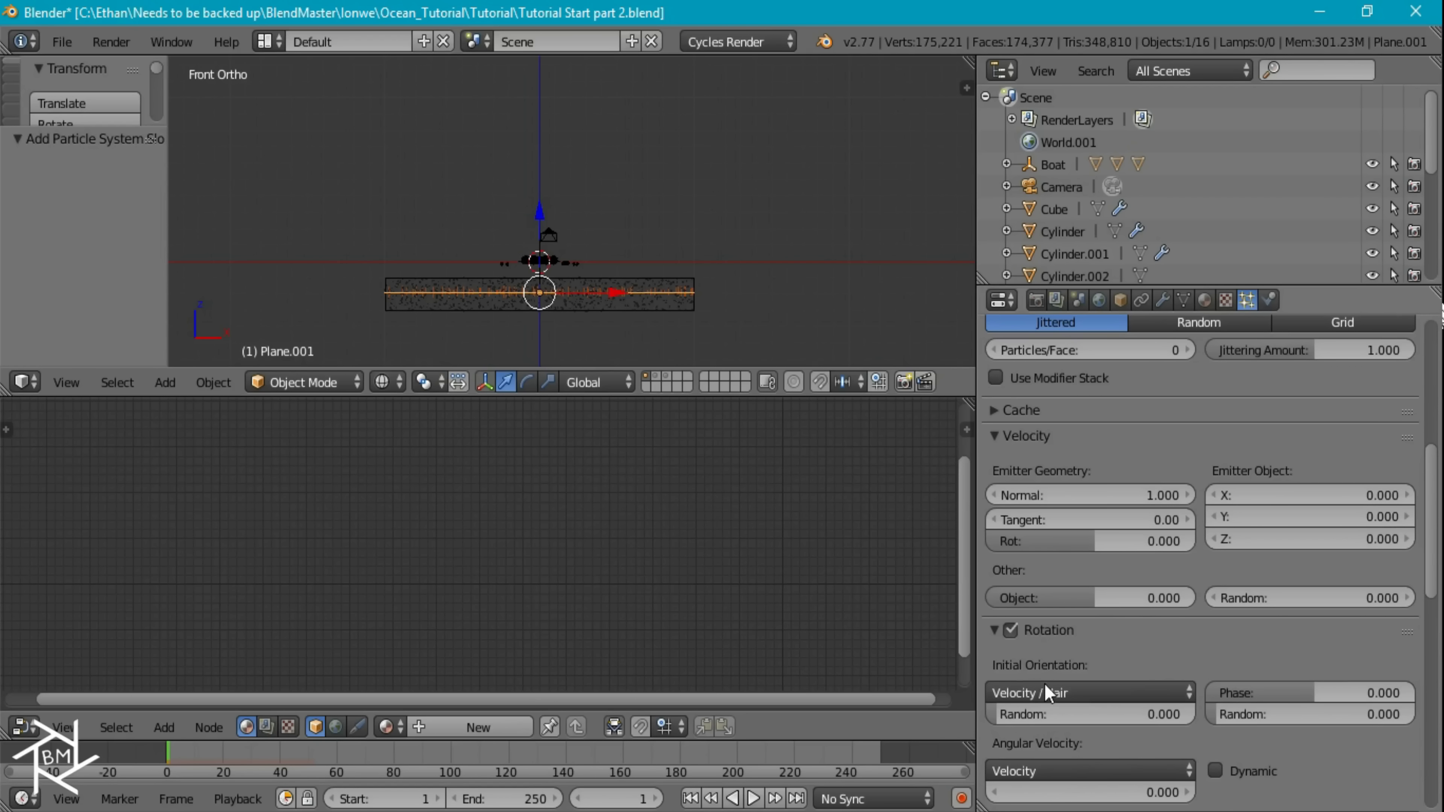
drag(1308, 693, 1416, 693)
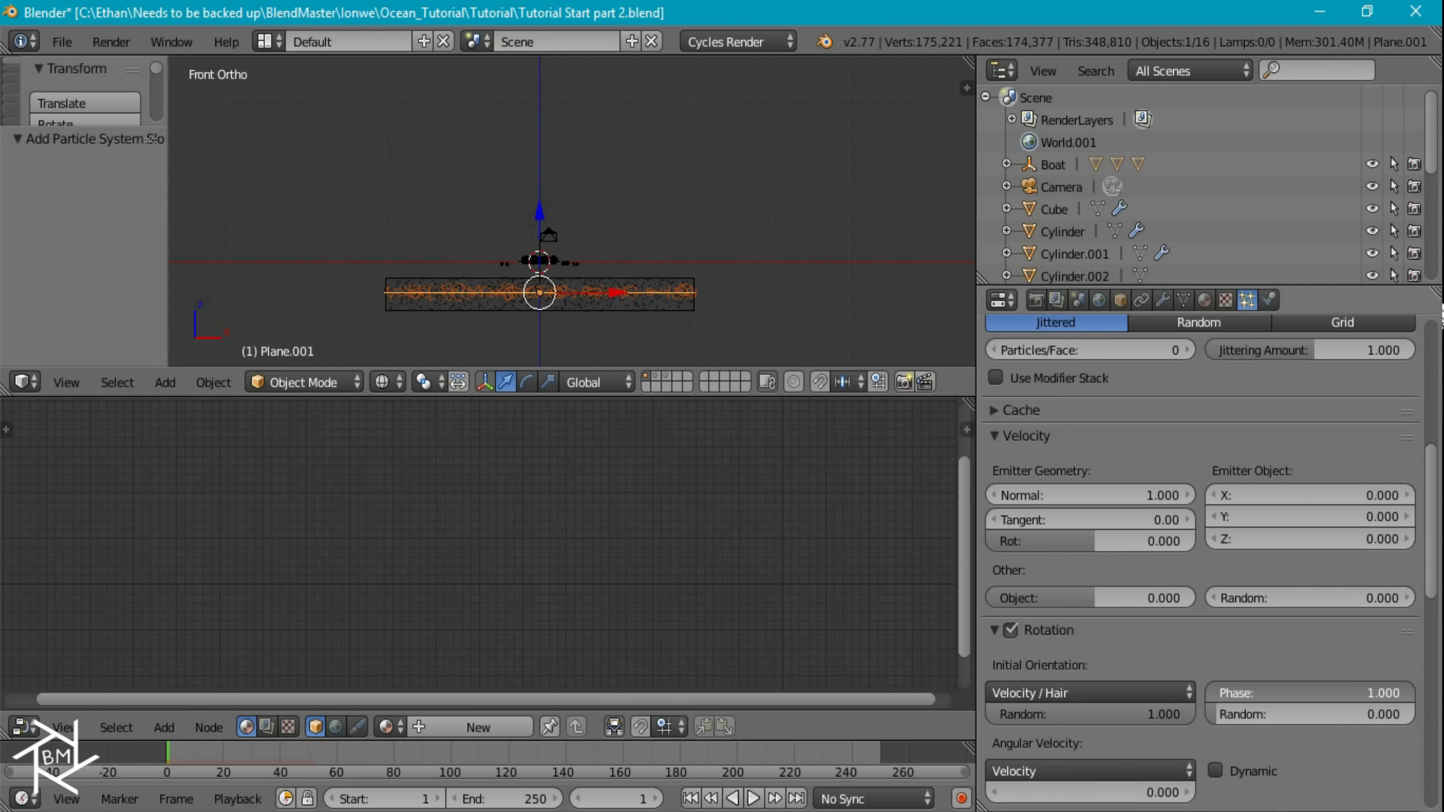
drag(1341, 721, 1421, 719)
Preview the scattered jellyfish through the camera in rendered shading.
scroll(596, 268, up, 5)
middle_drag(657, 326, 680, 306)
key(KP_0)
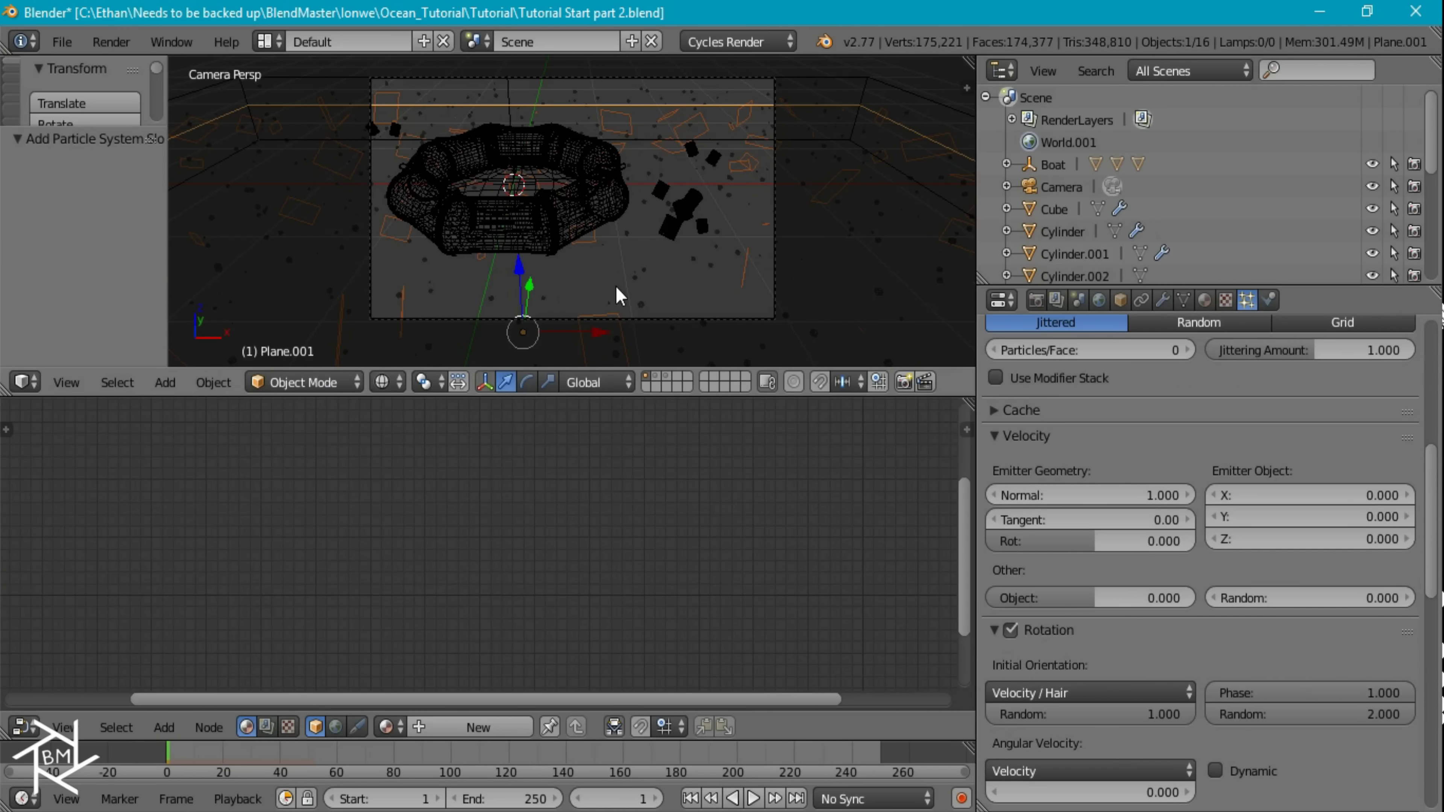
key(shift+z)
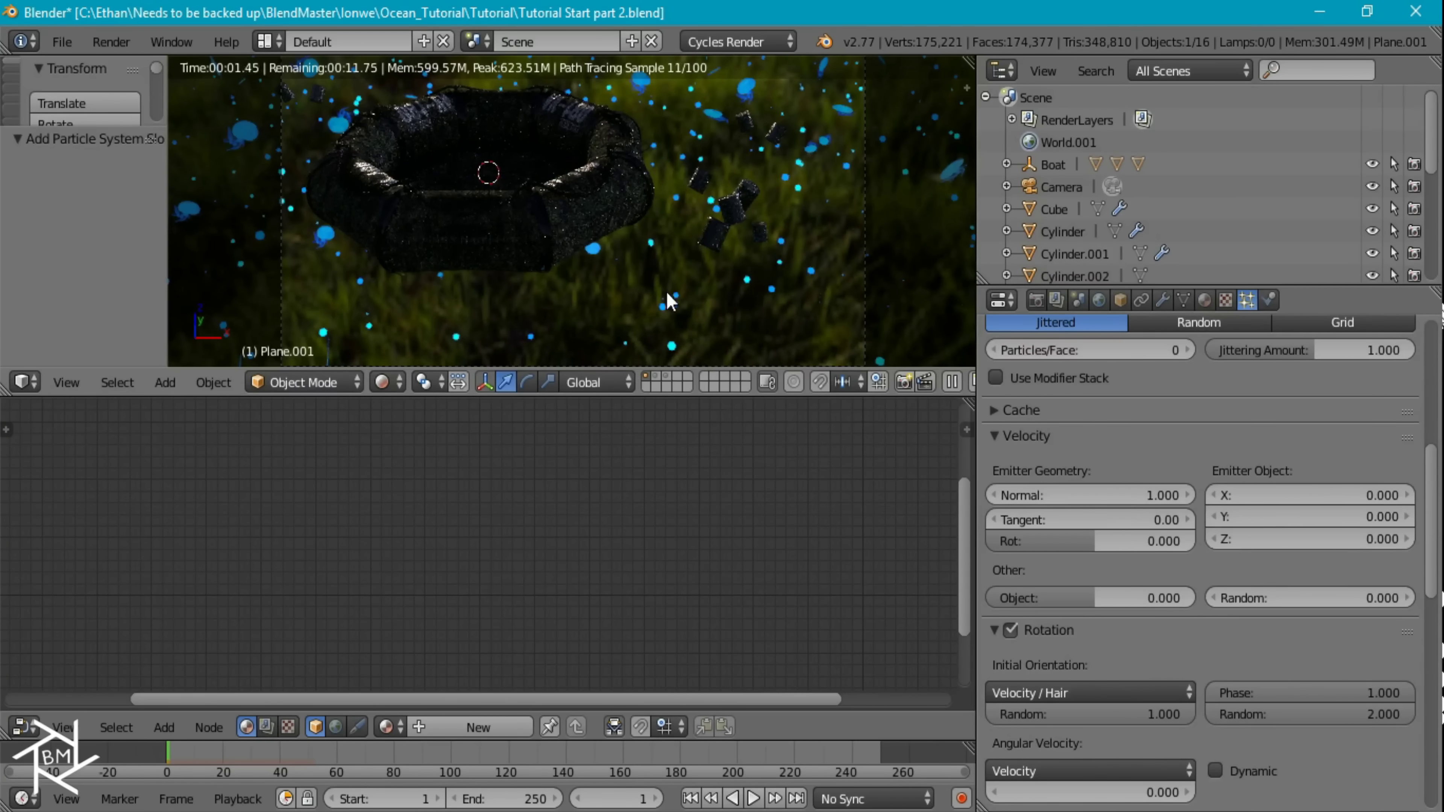
scroll(646, 329, down, 3)
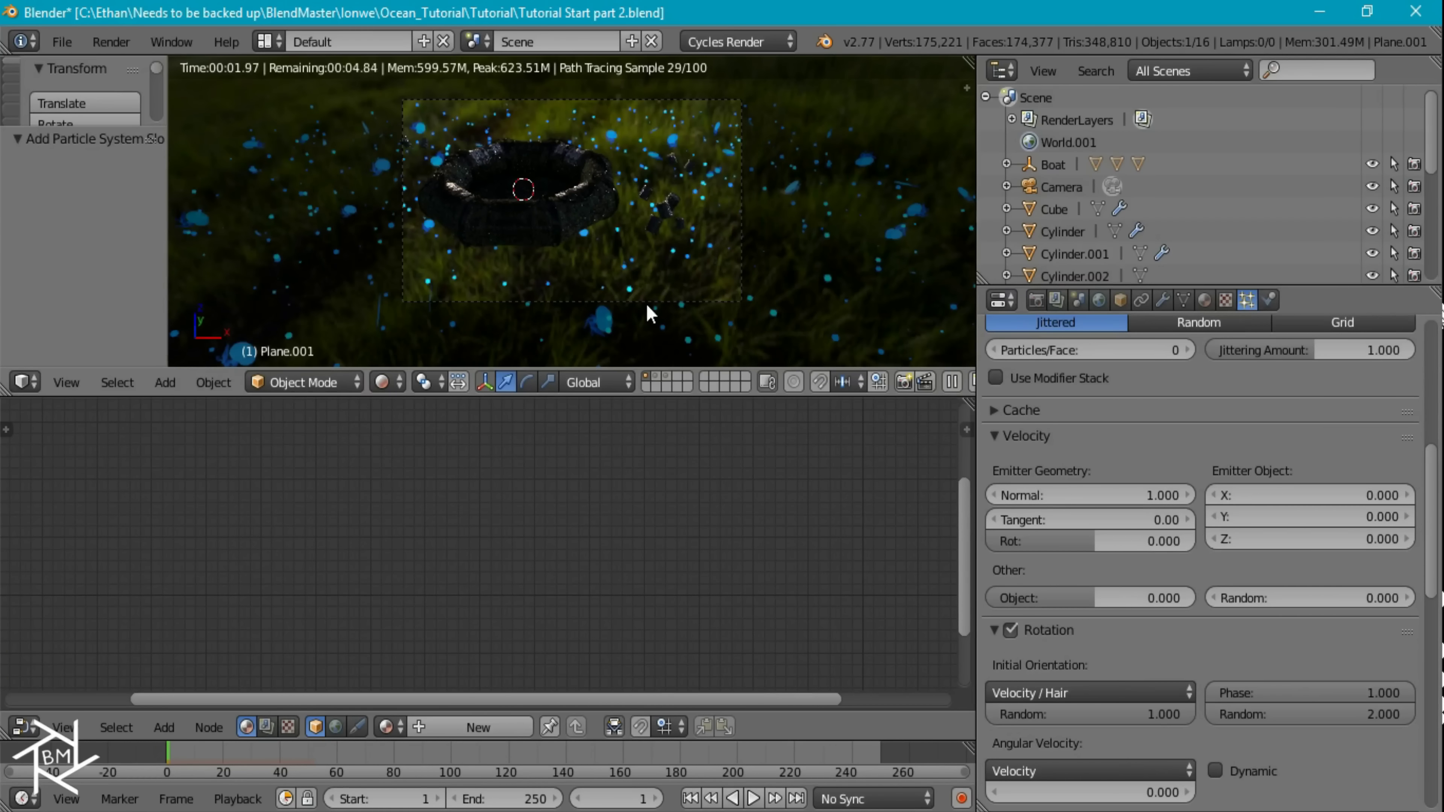
Increase the jellyfish particles' render size to 1.2.
scroll(1239, 569, down, 15)
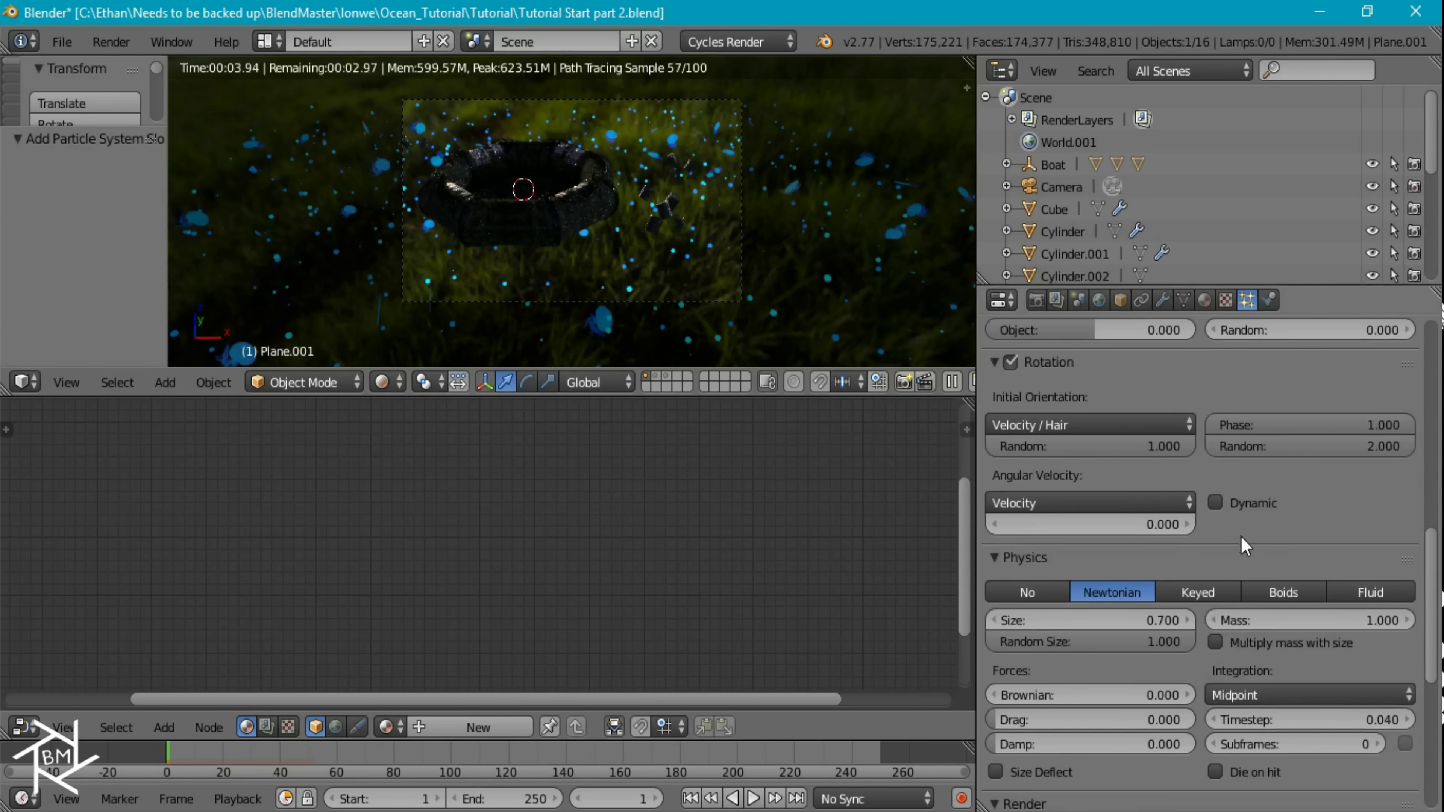
scroll(1279, 631, down, 5)
click(1104, 598)
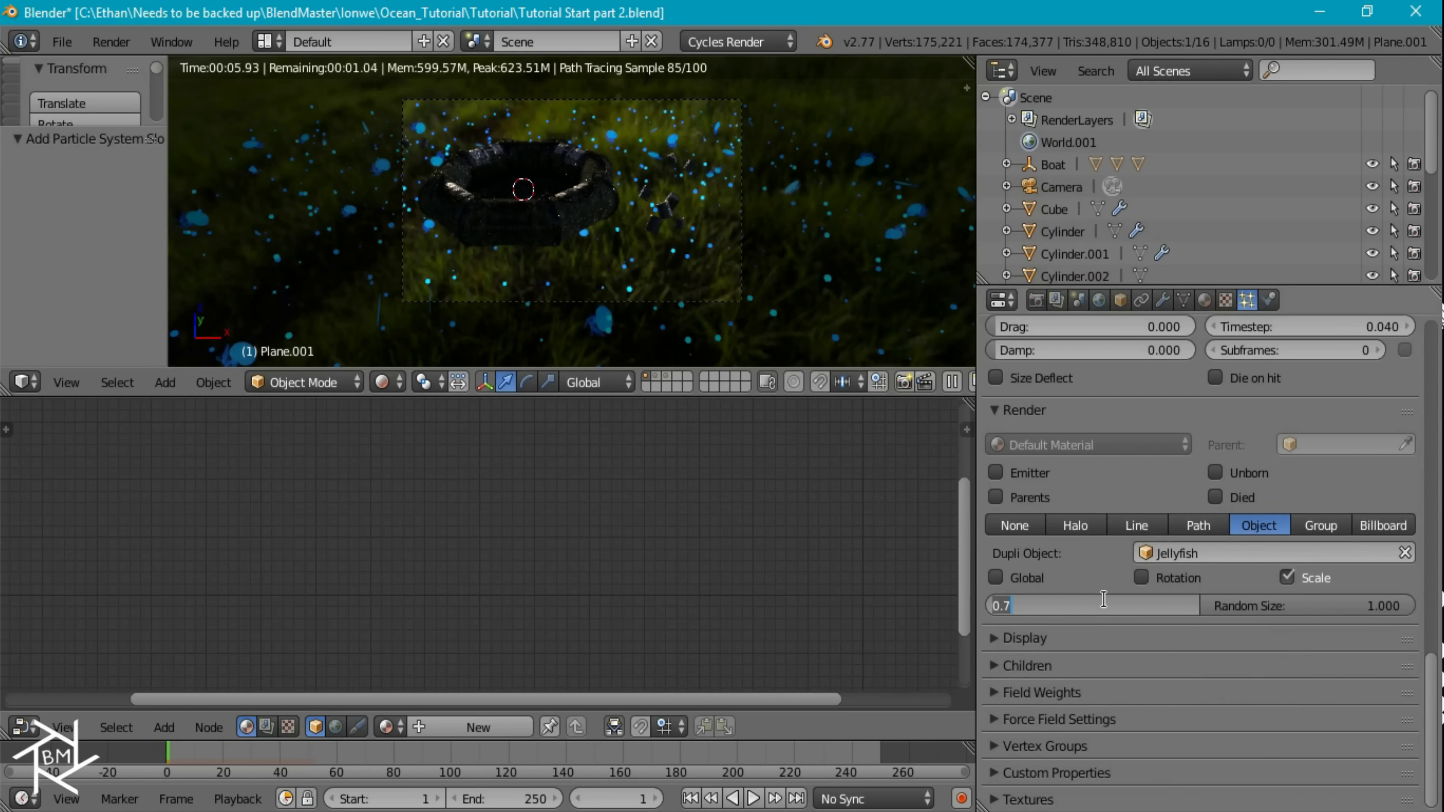
text(1.2)
key(Return)
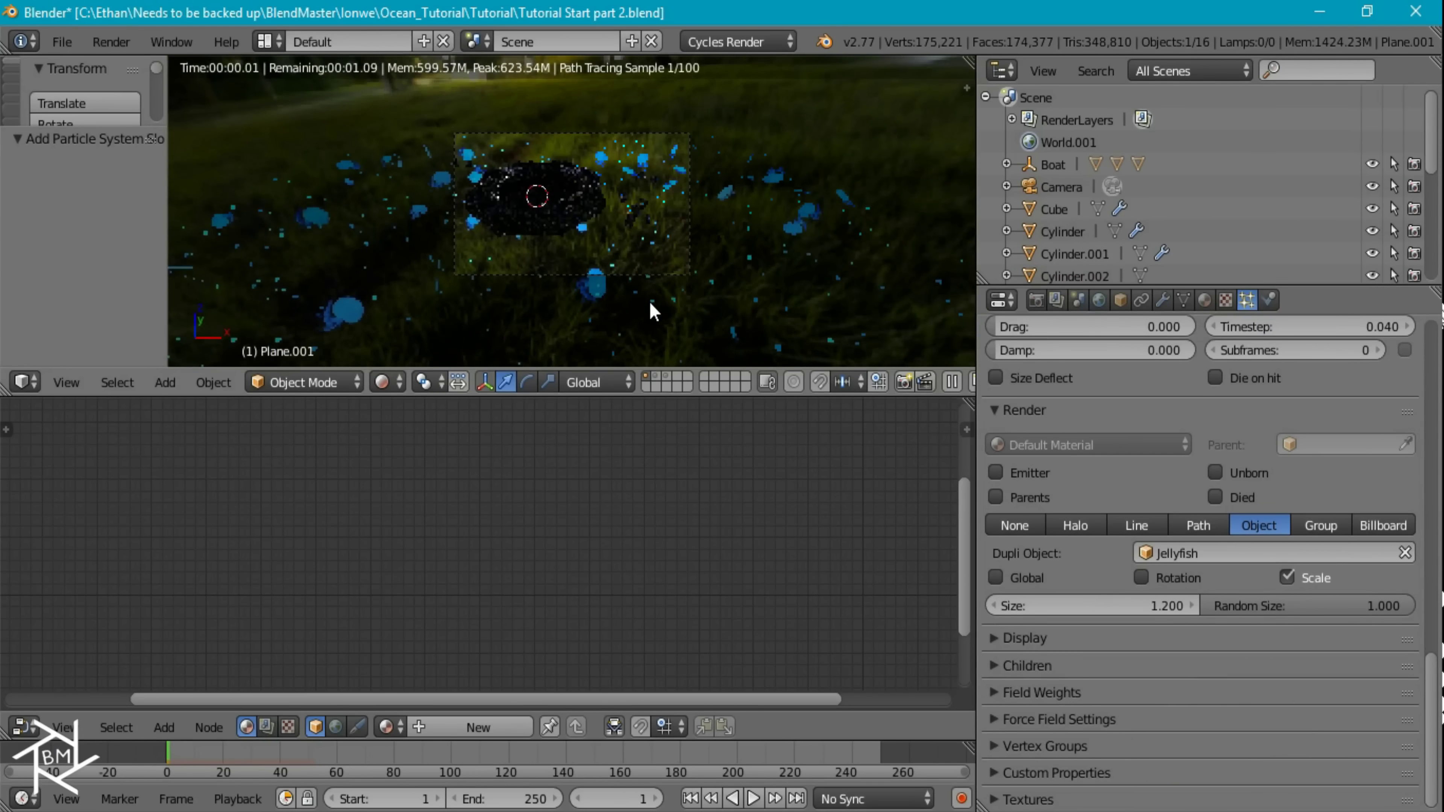
Raise the jellyfish emitter plane 0.806 units along Z and return to the camera view.
key(KP_1)
key(shift+z)
key(g)
key(z)
click(613, 250)
key(KP_0)
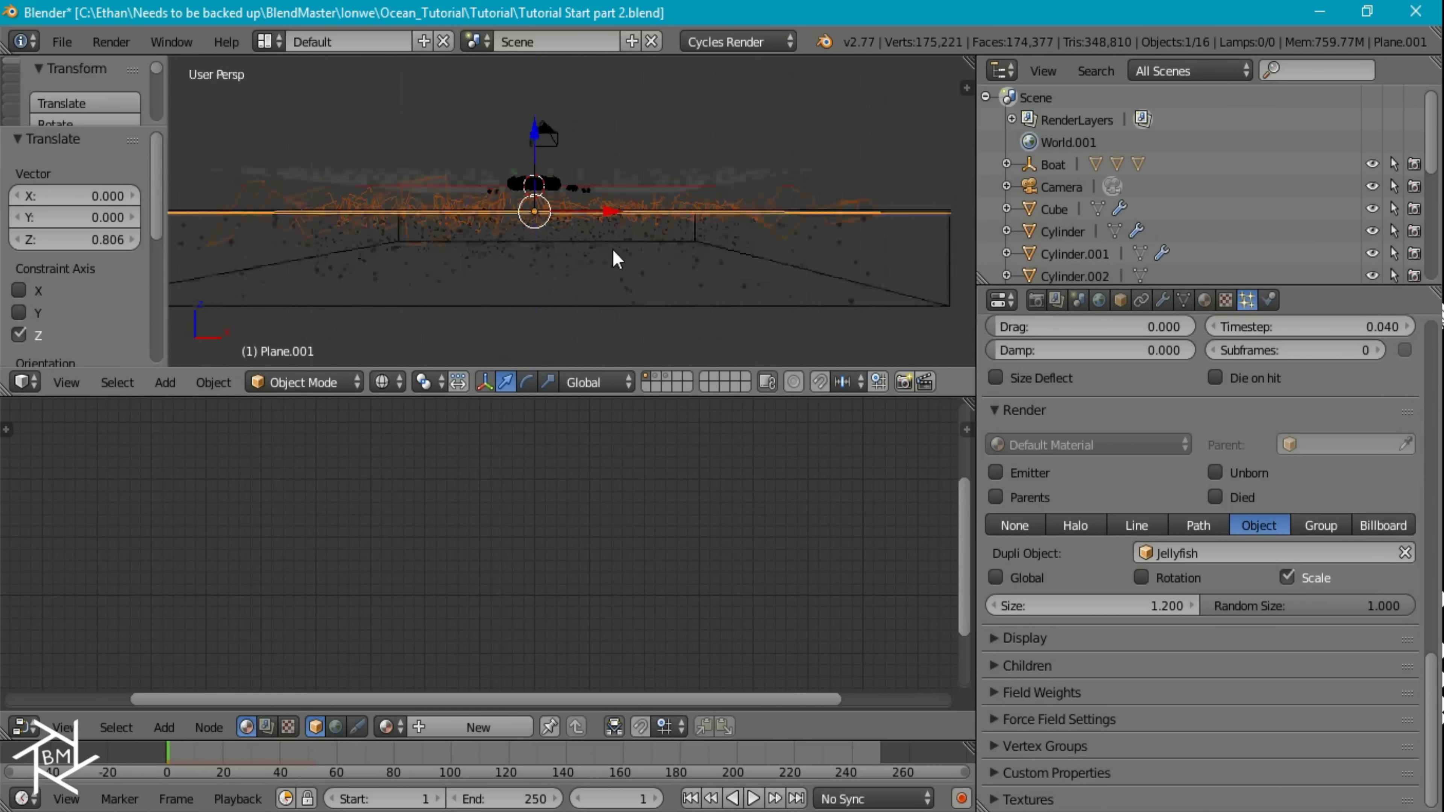
Show the ocean surface layer together with the boat layer and preview the scene rendered through the camera.
shift+click(657, 376)
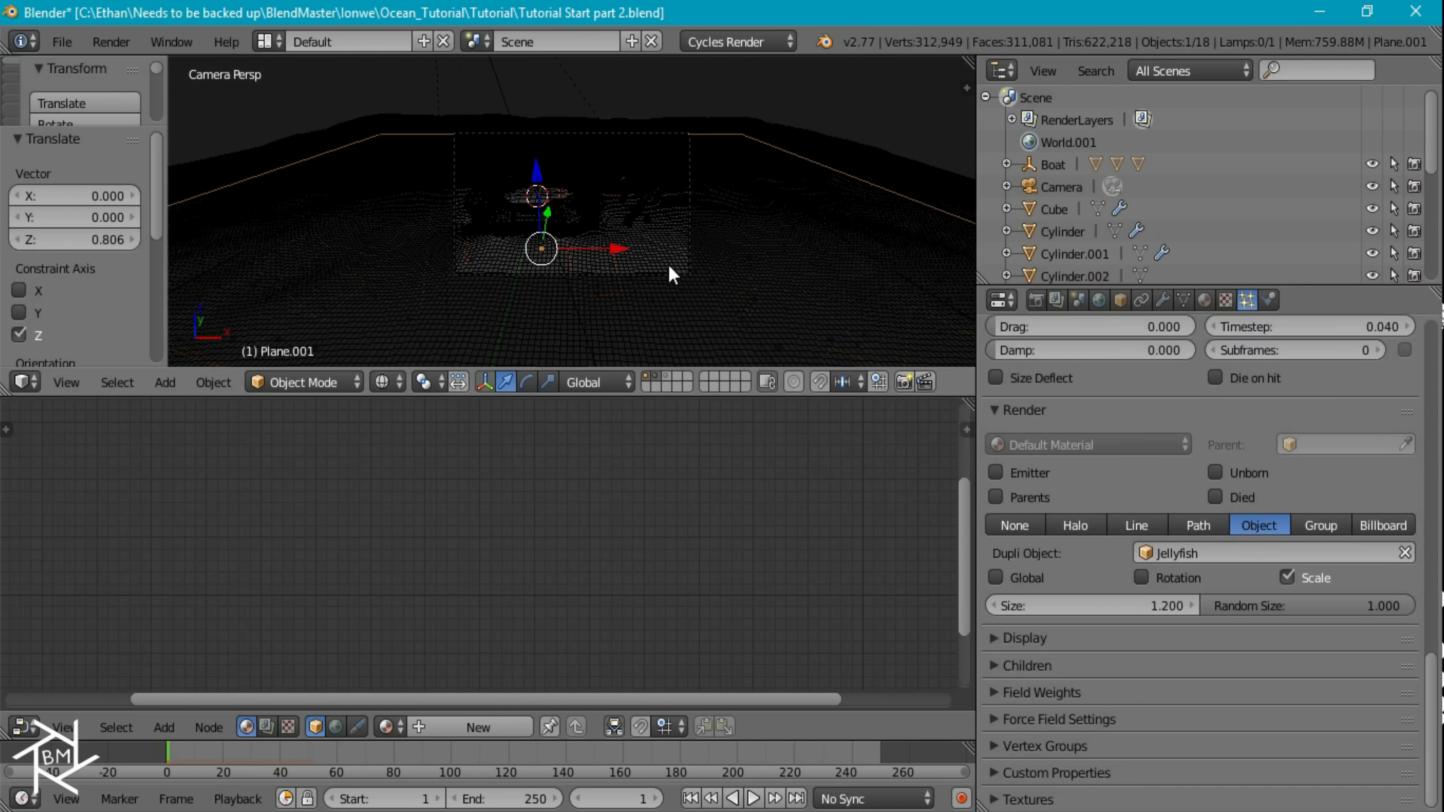
key(shift+z)
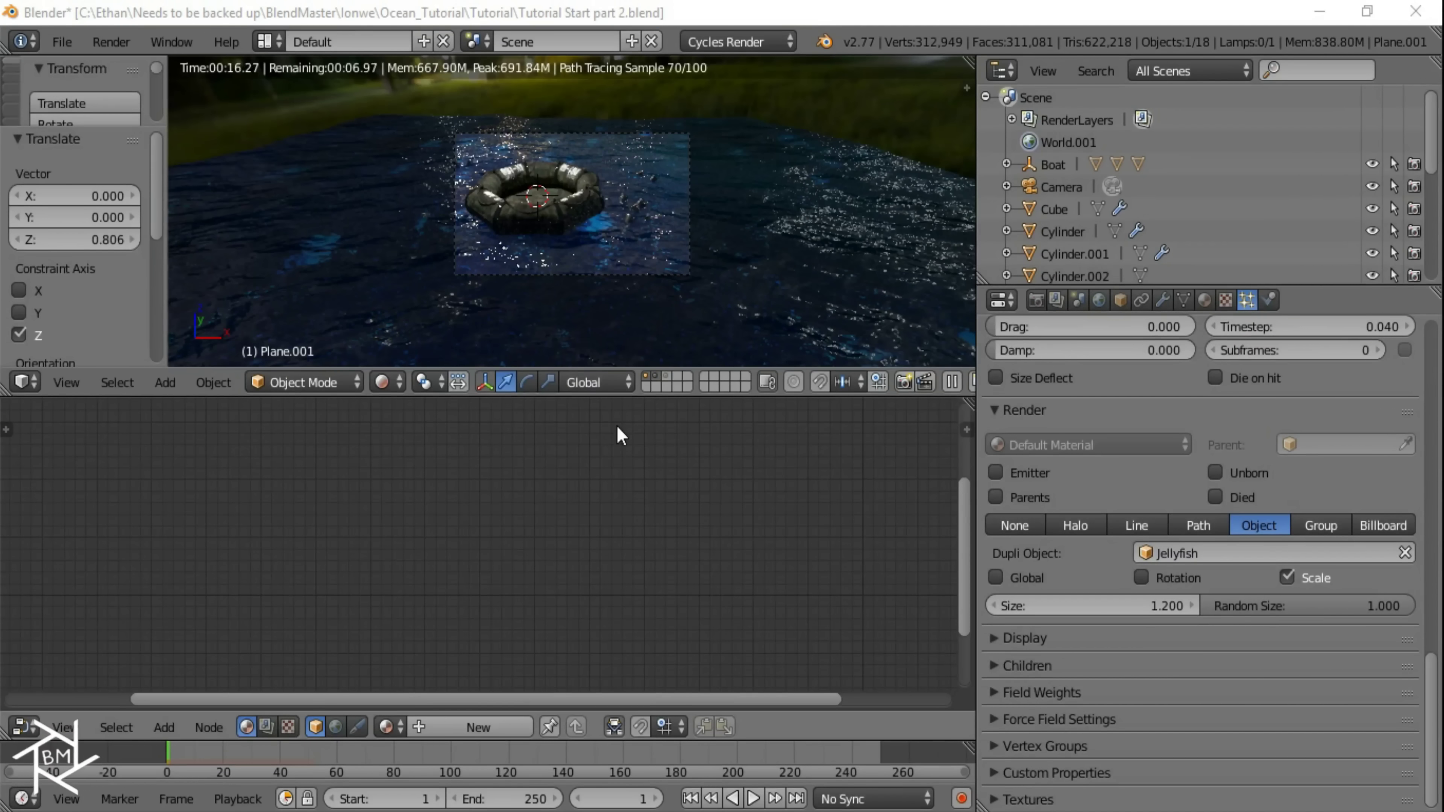
scroll(618, 303, up, 3)
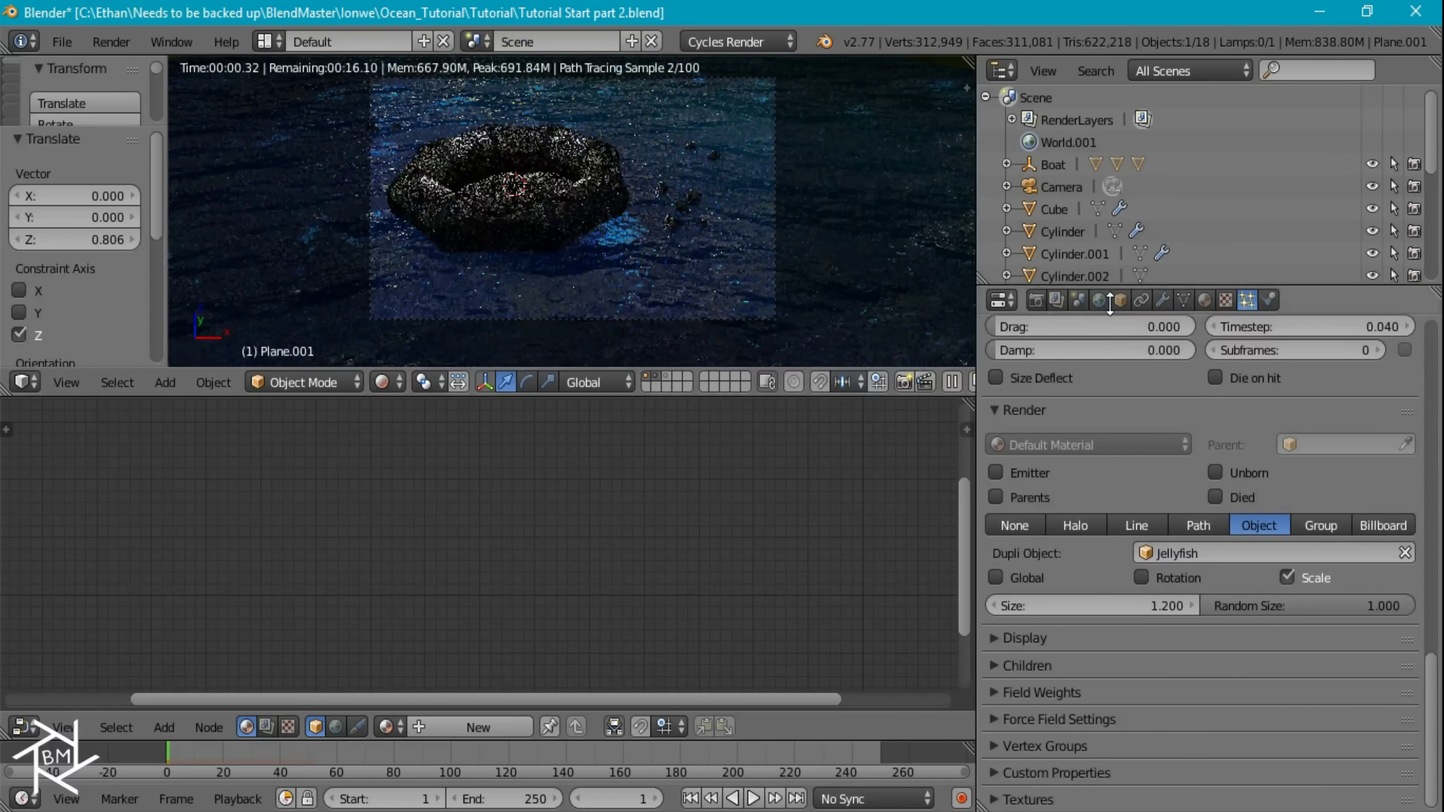
Enable the render Border option so the preview renders only within the camera frame.
click(1037, 301)
scroll(1075, 554, down, 5)
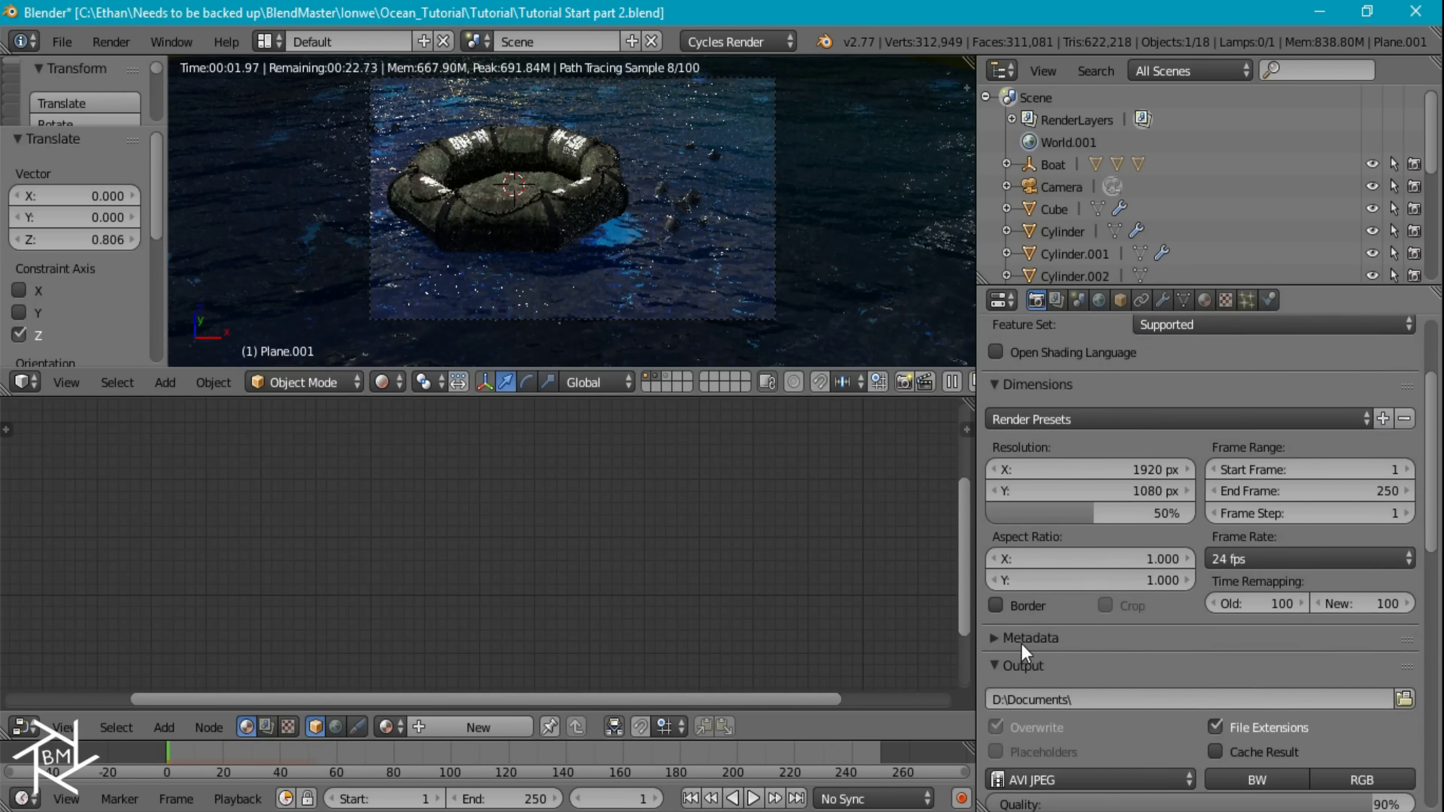
click(996, 606)
shift+middle_drag(842, 289, 845, 314)
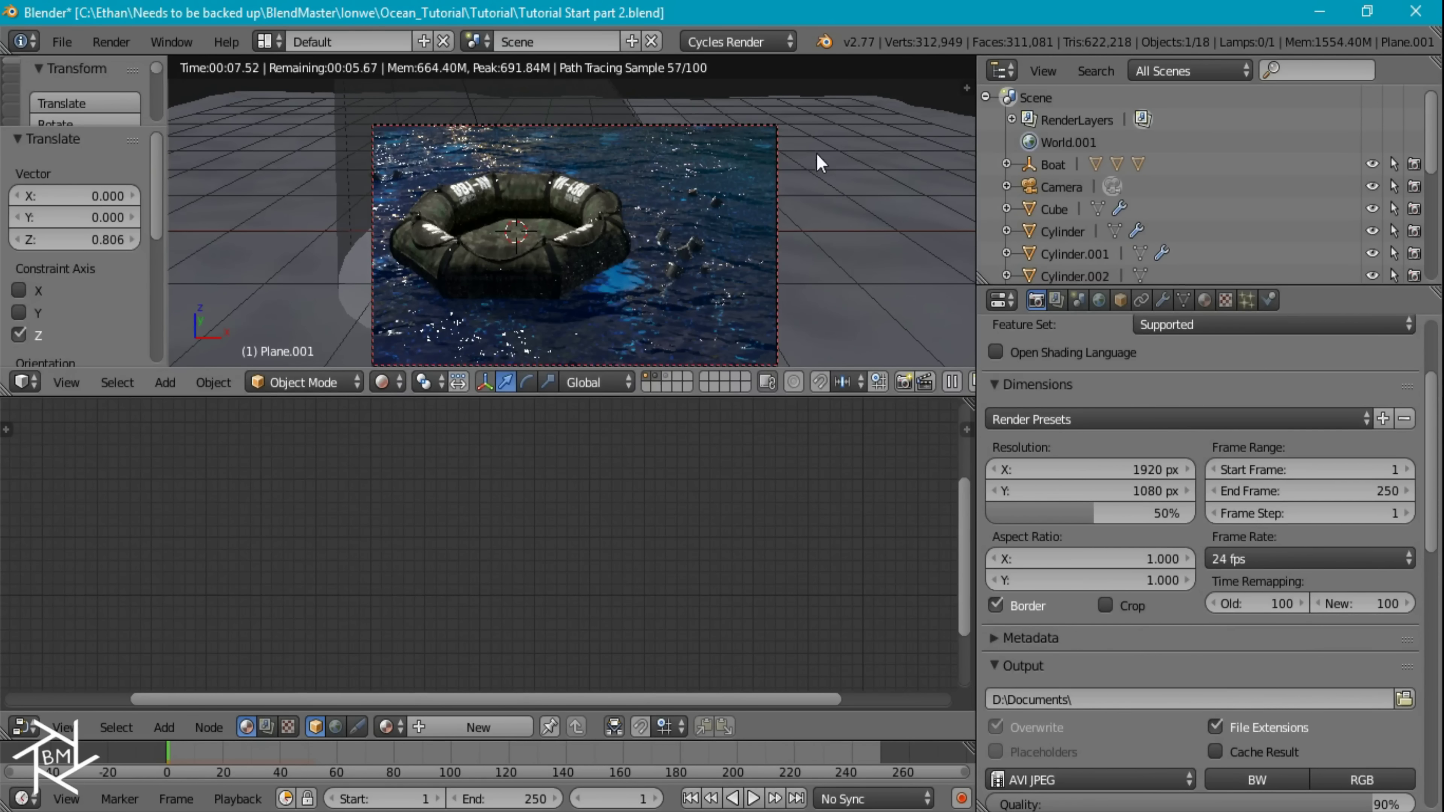
Select the ocean plane and set the X location of the gradient's Mapping node to -0.2.
right_click(817, 137)
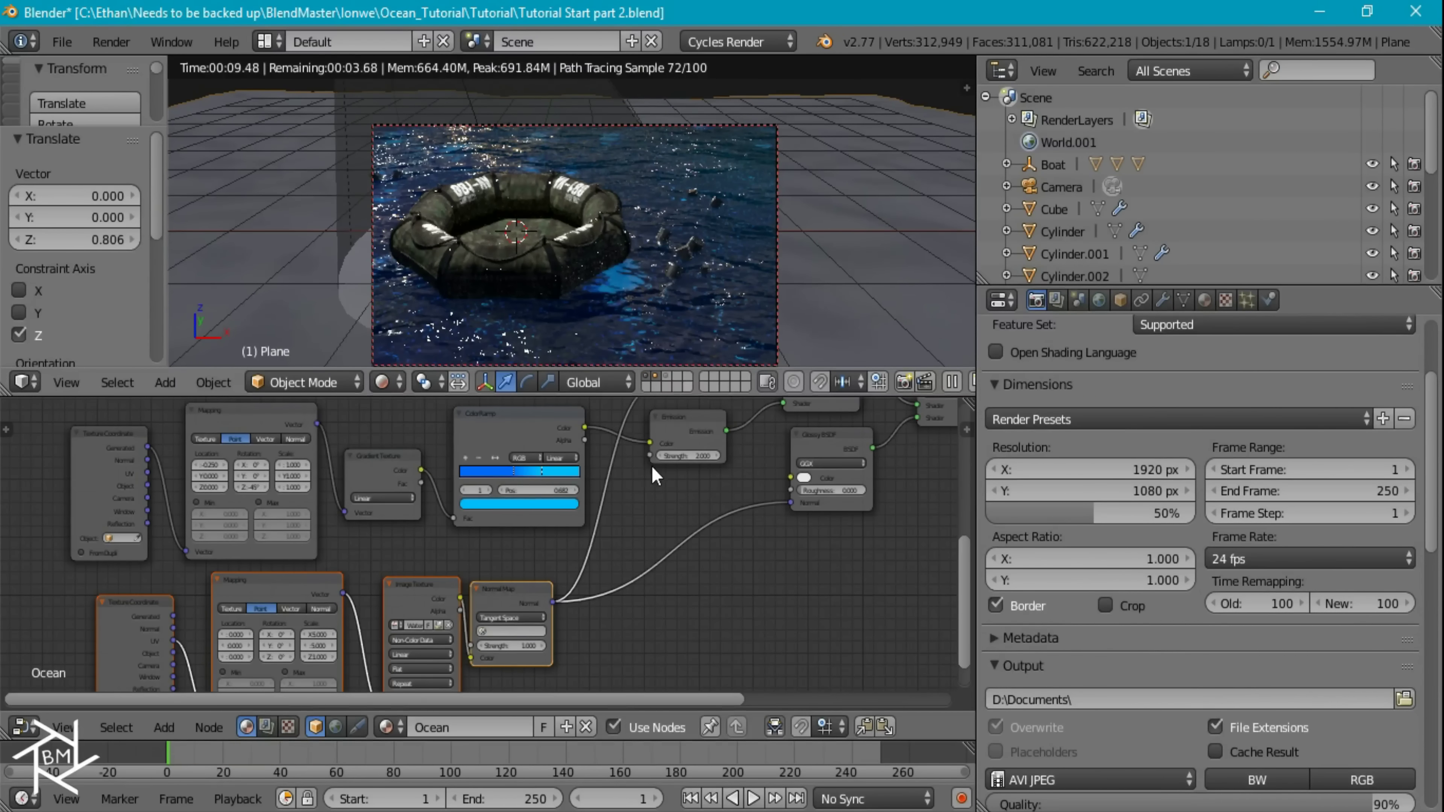
scroll(502, 414, up, 5)
shift+scroll(453, 464, up, 3)
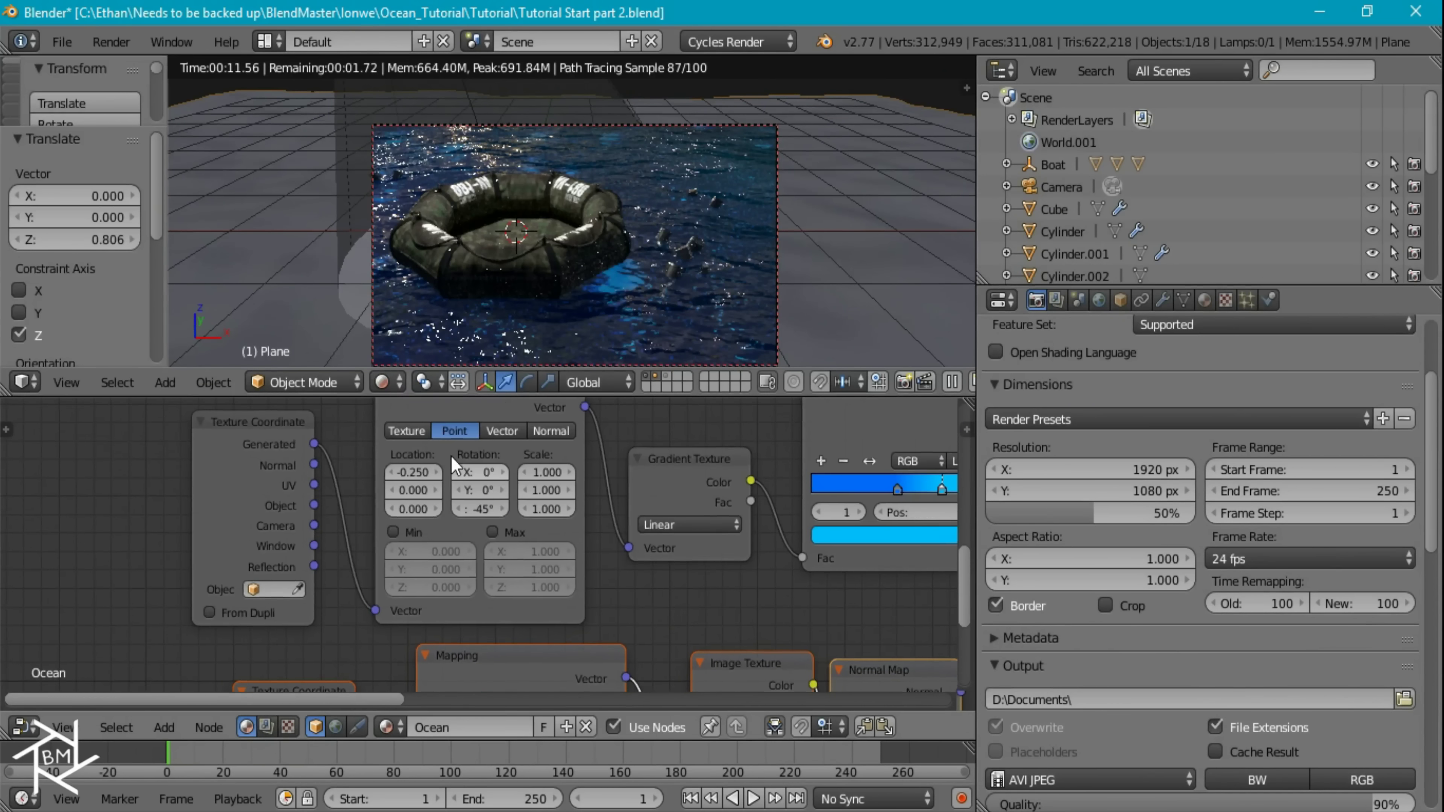
click(414, 473)
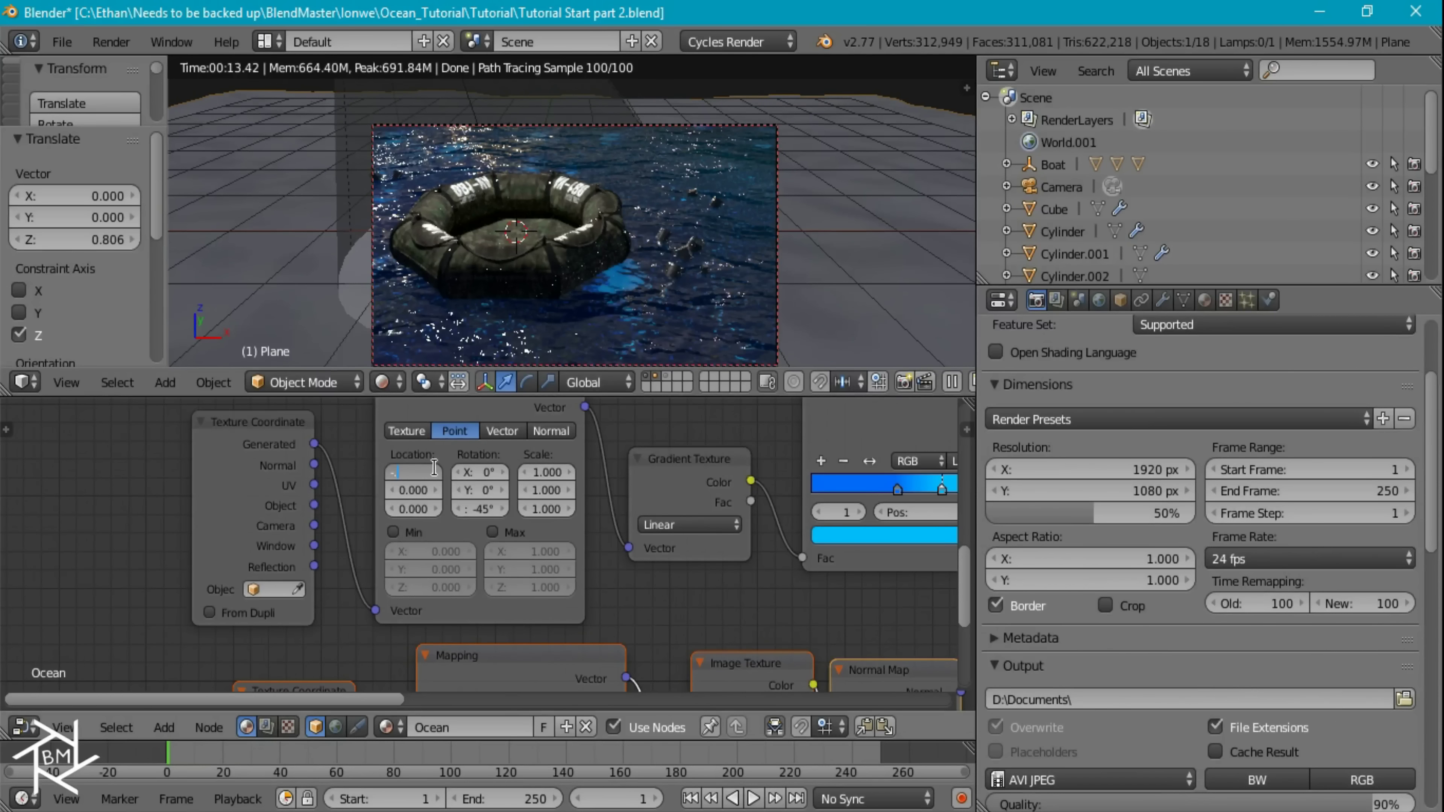
text(-.2)
key(Return)
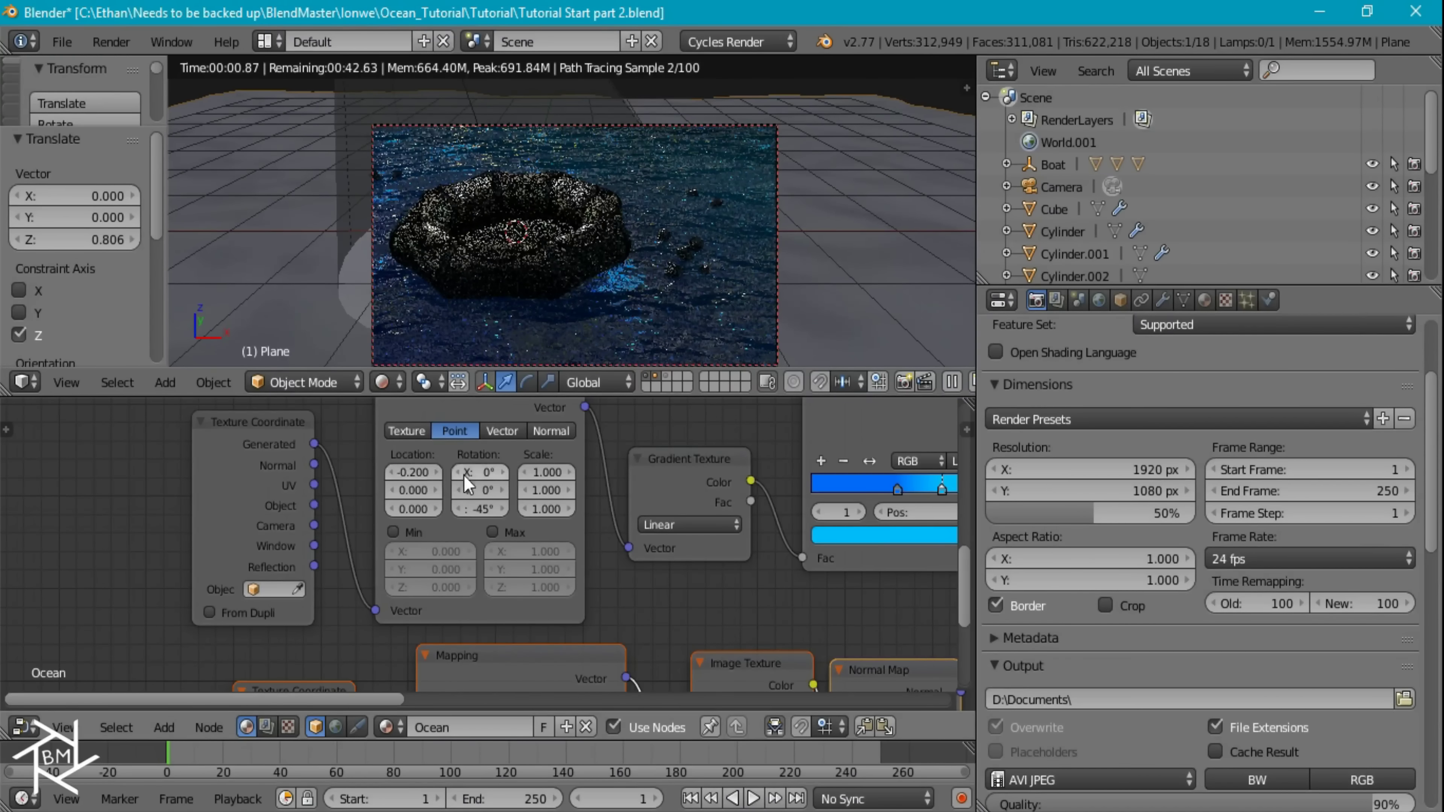
Move the ocean ColorRamp's stops to 0.536 and 0.573 while previewing the ramp, and reconnect the final Mix Shader to the output.
ctrl+shift+click(721, 470)
ctrl+shift+click(884, 426)
middle_drag(641, 488, 449, 520)
drag(749, 526, 721, 519)
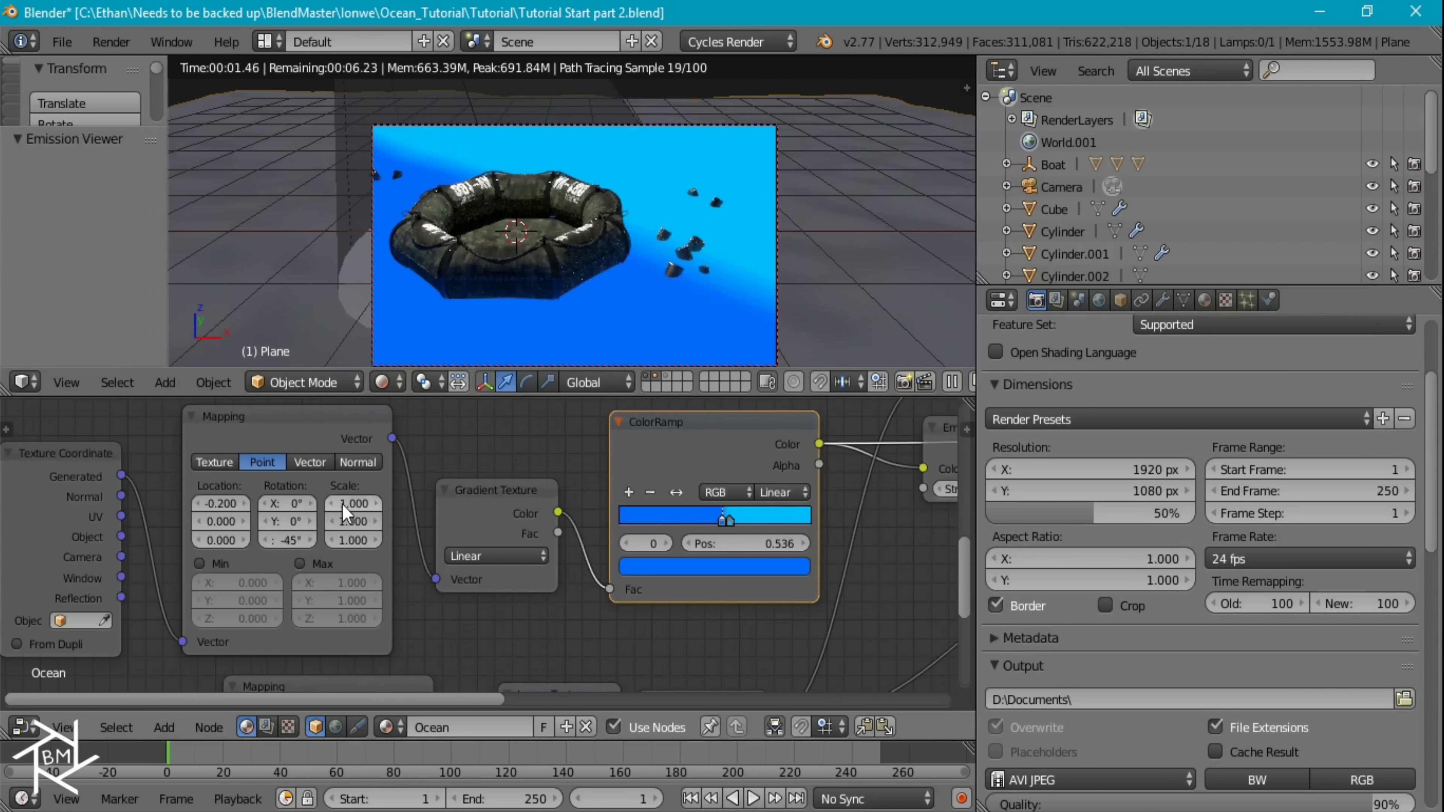
middle_drag(871, 506, 925, 680)
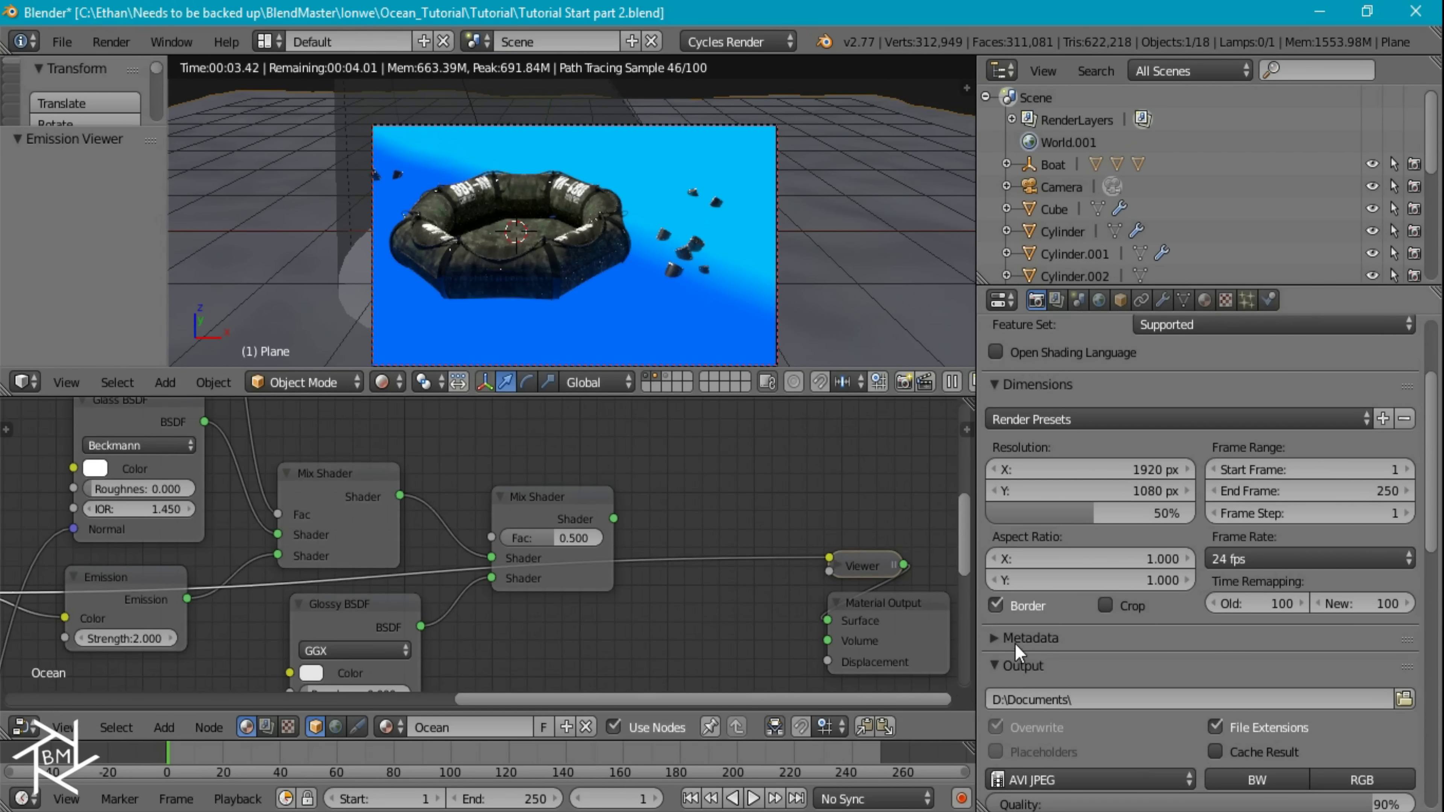
ctrl+shift+click(599, 511)
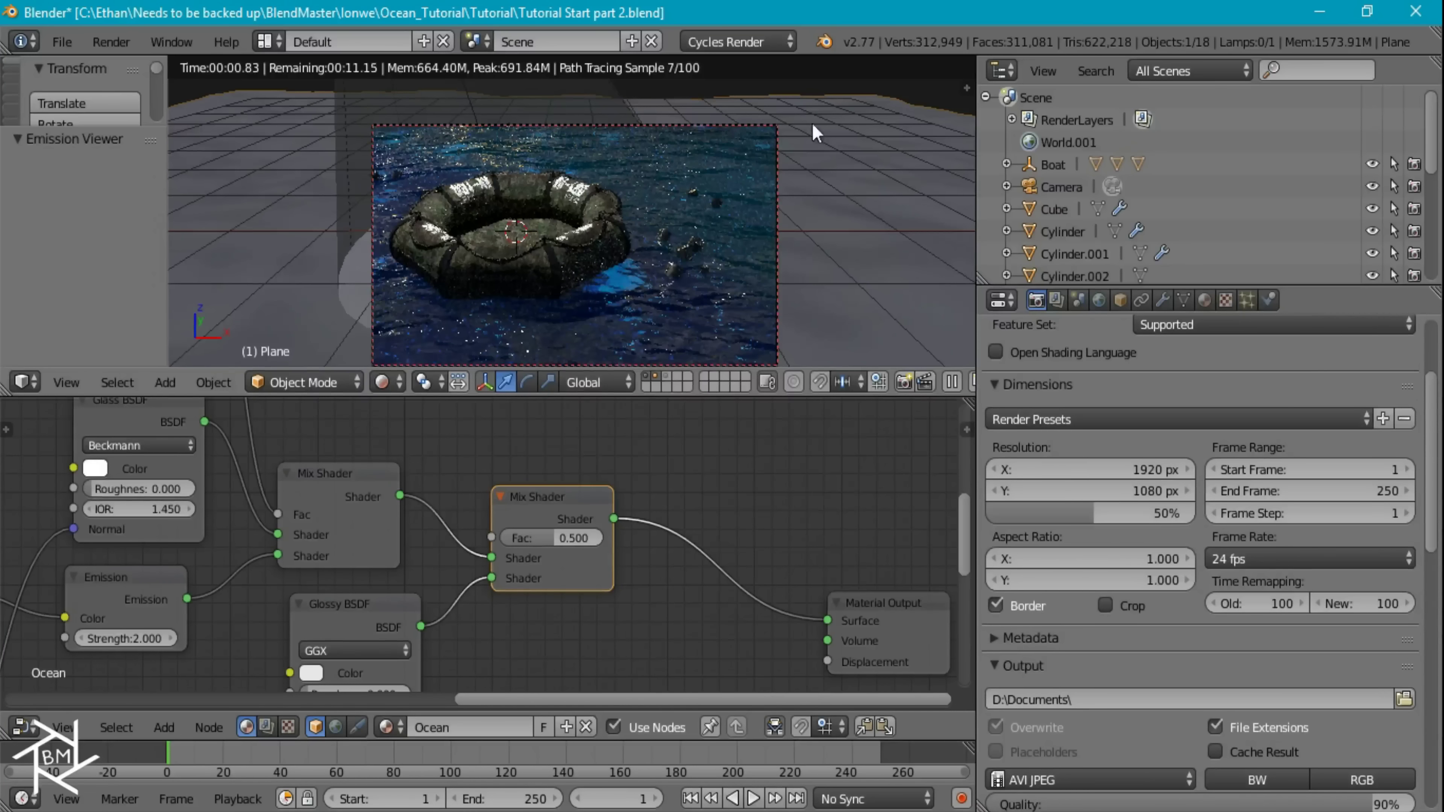
Darken the blue of the ocean ColorRamp's first stop slightly.
middle_drag(515, 483, 941, 403)
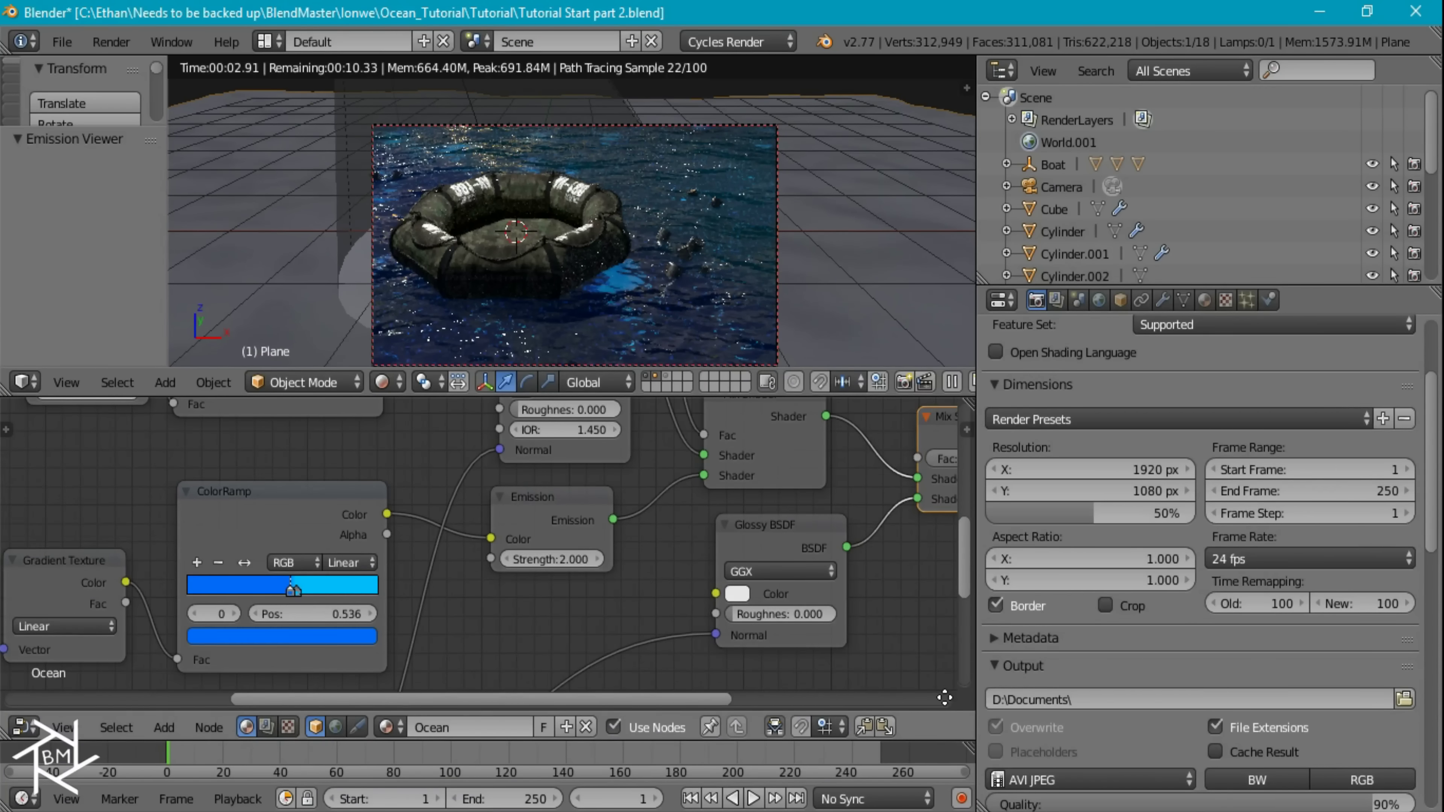
click(350, 639)
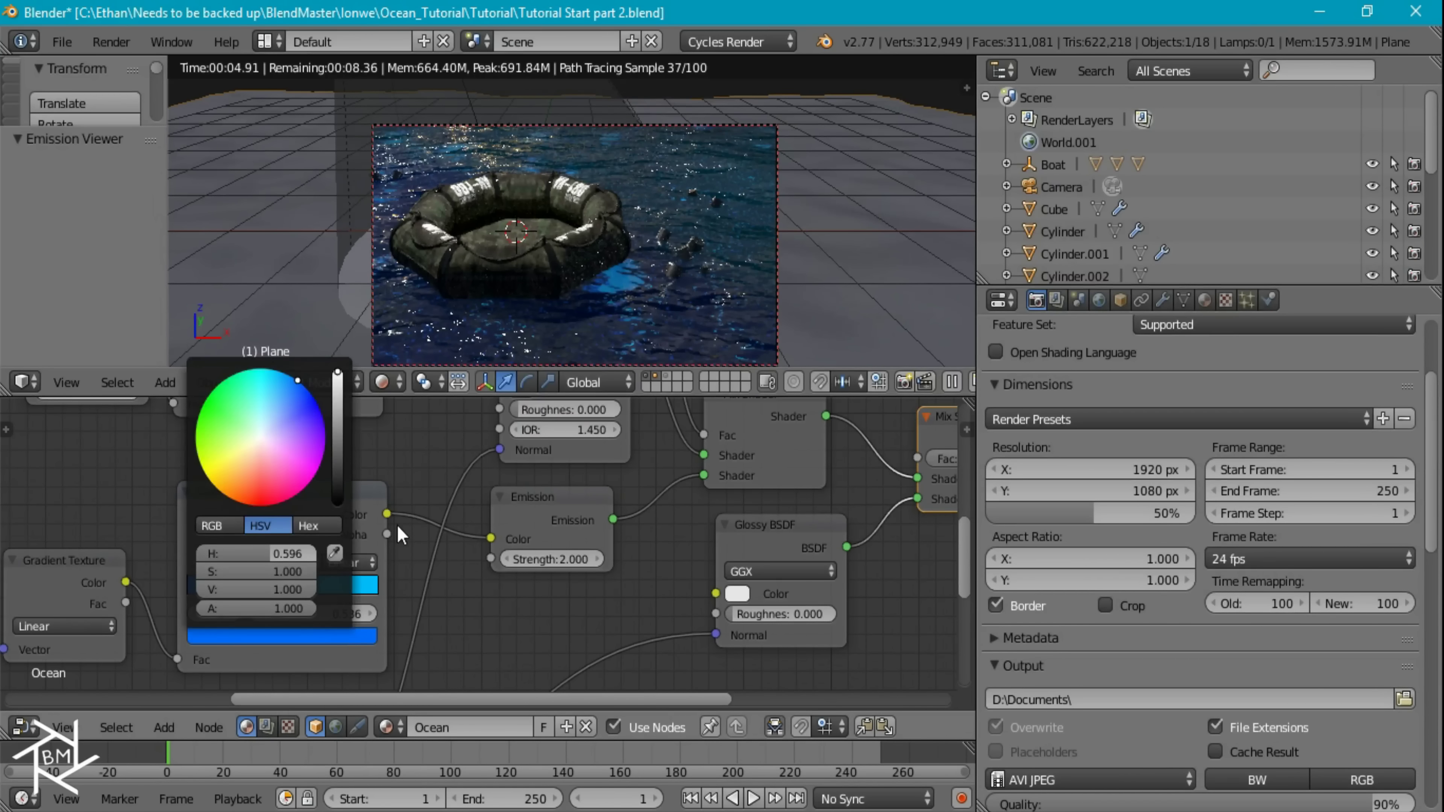
drag(338, 372, 338, 399)
Turn the ColorRamp's second stop cyan by raising its RGB green value to full.
click(296, 591)
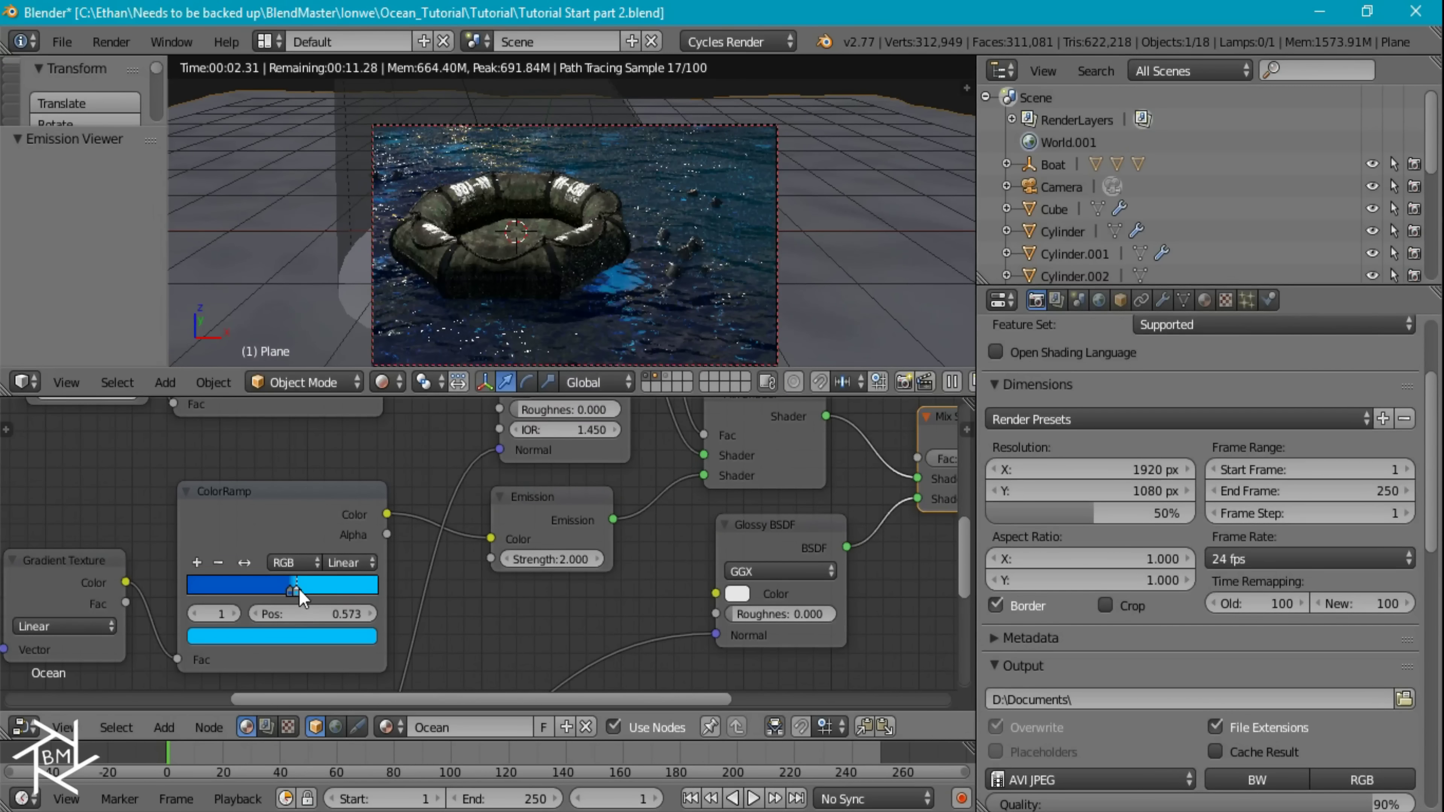
click(297, 637)
click(230, 527)
drag(243, 571, 319, 571)
middle_drag(562, 586, 770, 563)
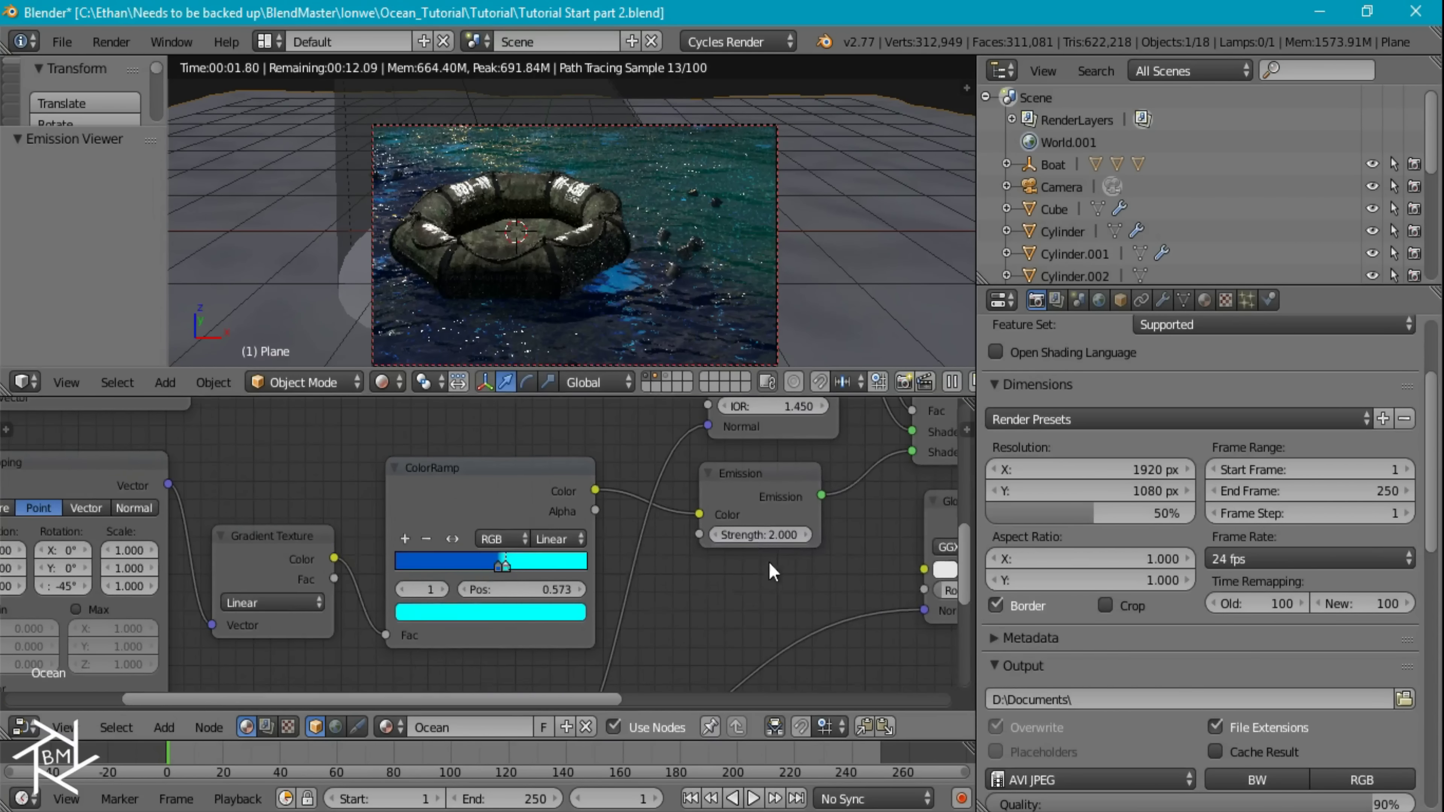
Set the green value of the ColorRamp's second stop to 0.75.
scroll(635, 617, up, 3)
click(519, 627)
double_click(494, 547)
text(.75)
key(Return)
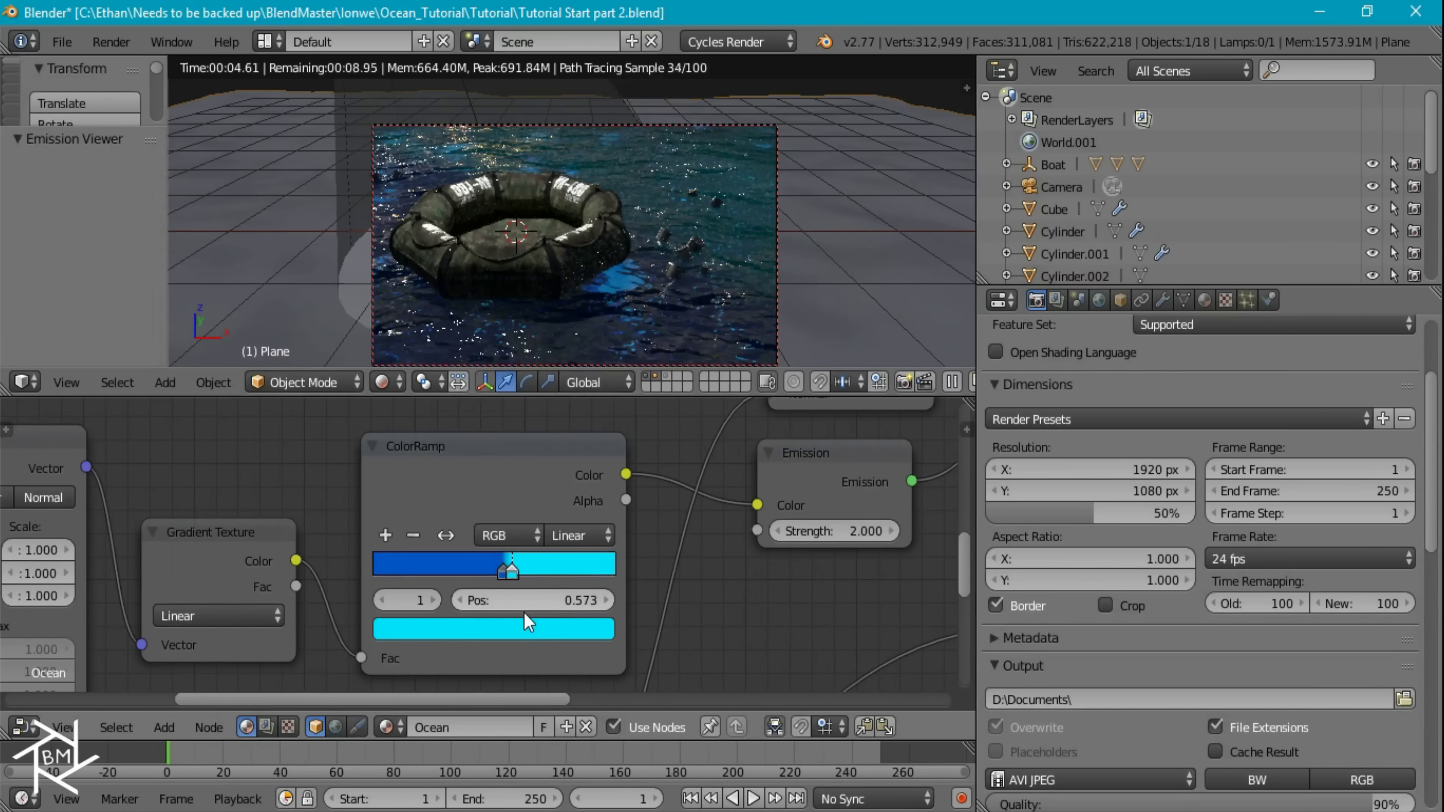
Set the green value of the ColorRamp's second stop to 0.5.
click(519, 627)
double_click(497, 547)
key(BackSpace)
key(BackSpace)
key(BackSpace)
key(BackSpace)
text(.5)
key(Return)
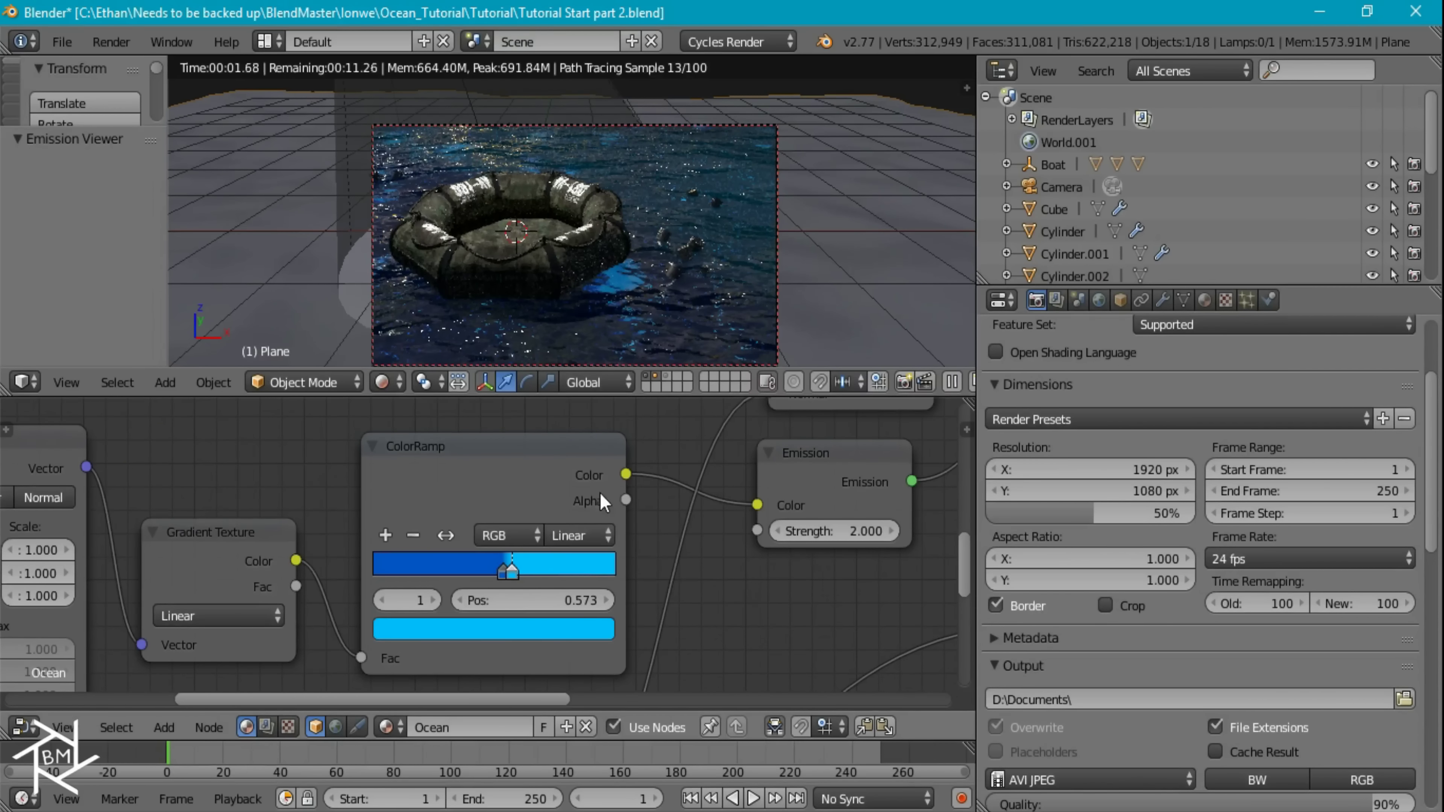
Review the ocean material through to its output and switch the camera view from rendered to wireframe.
scroll(654, 601, down, 3)
middle_drag(671, 599, 244, 499)
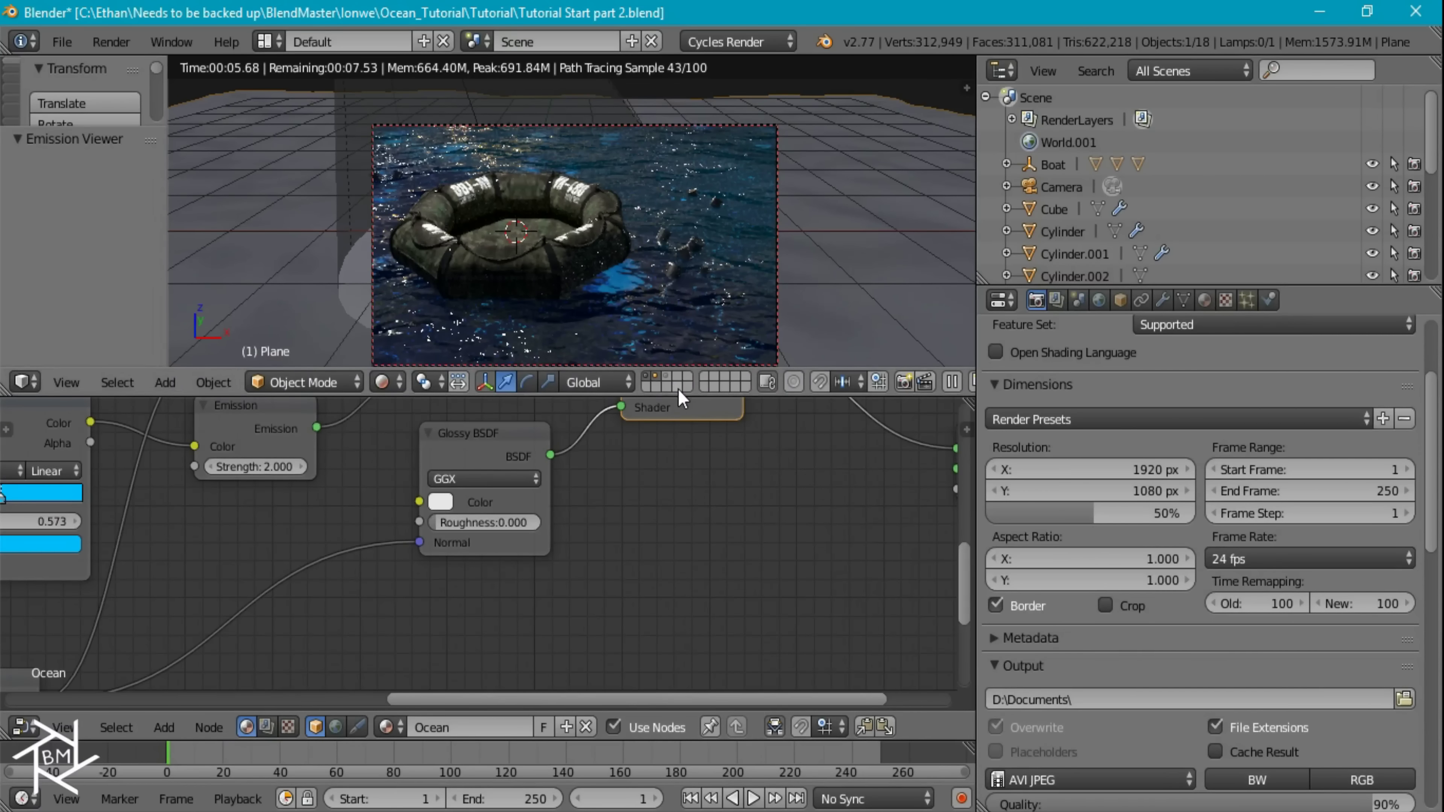
scroll(739, 294, down, 1)
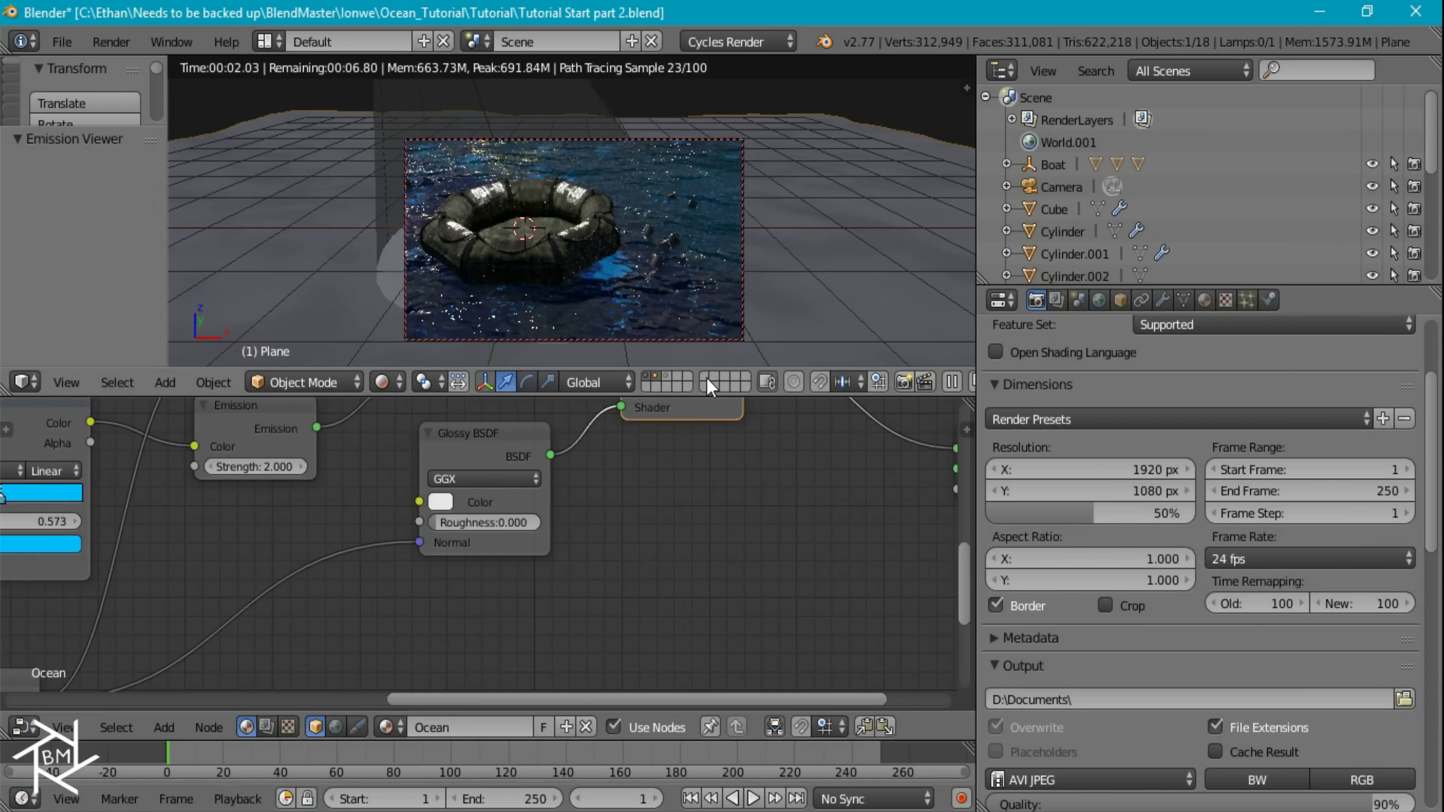
middle_drag(731, 526, 408, 652)
key(z)
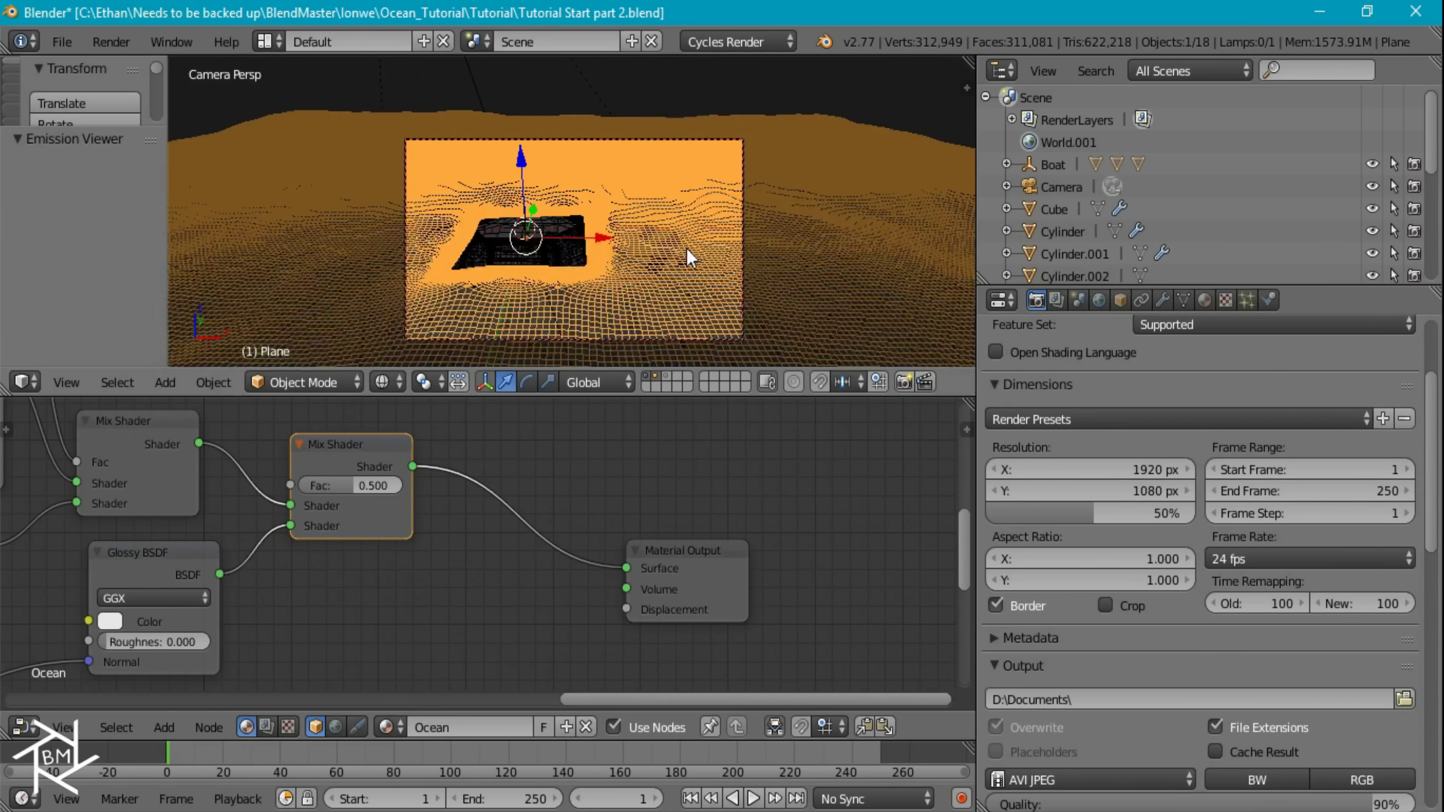
Select the camera and turn on the display of its limits to show the focus line.
click(1030, 189)
key(z)
middle_drag(807, 214, 1115, 308)
click(1162, 299)
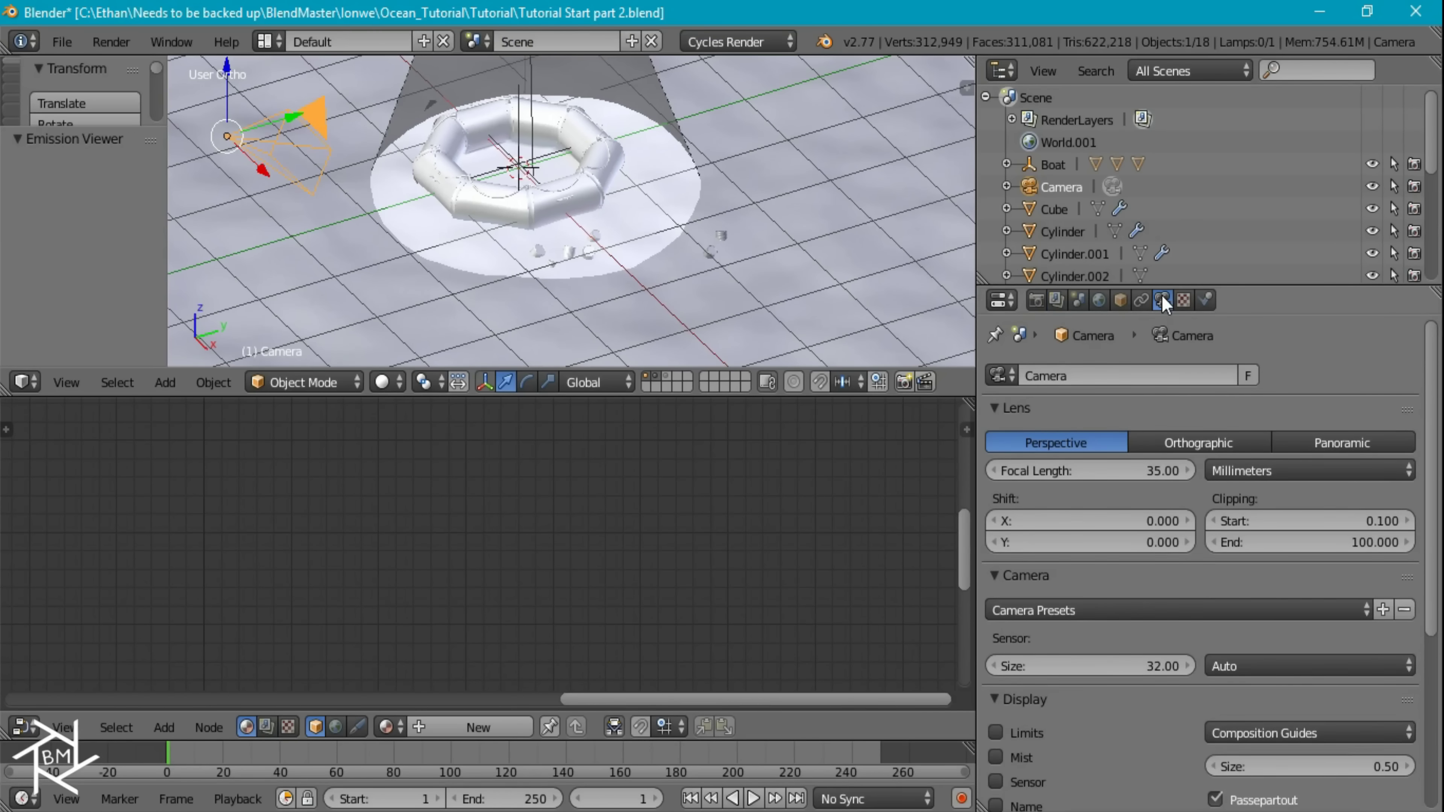
scroll(1118, 524, down, 6)
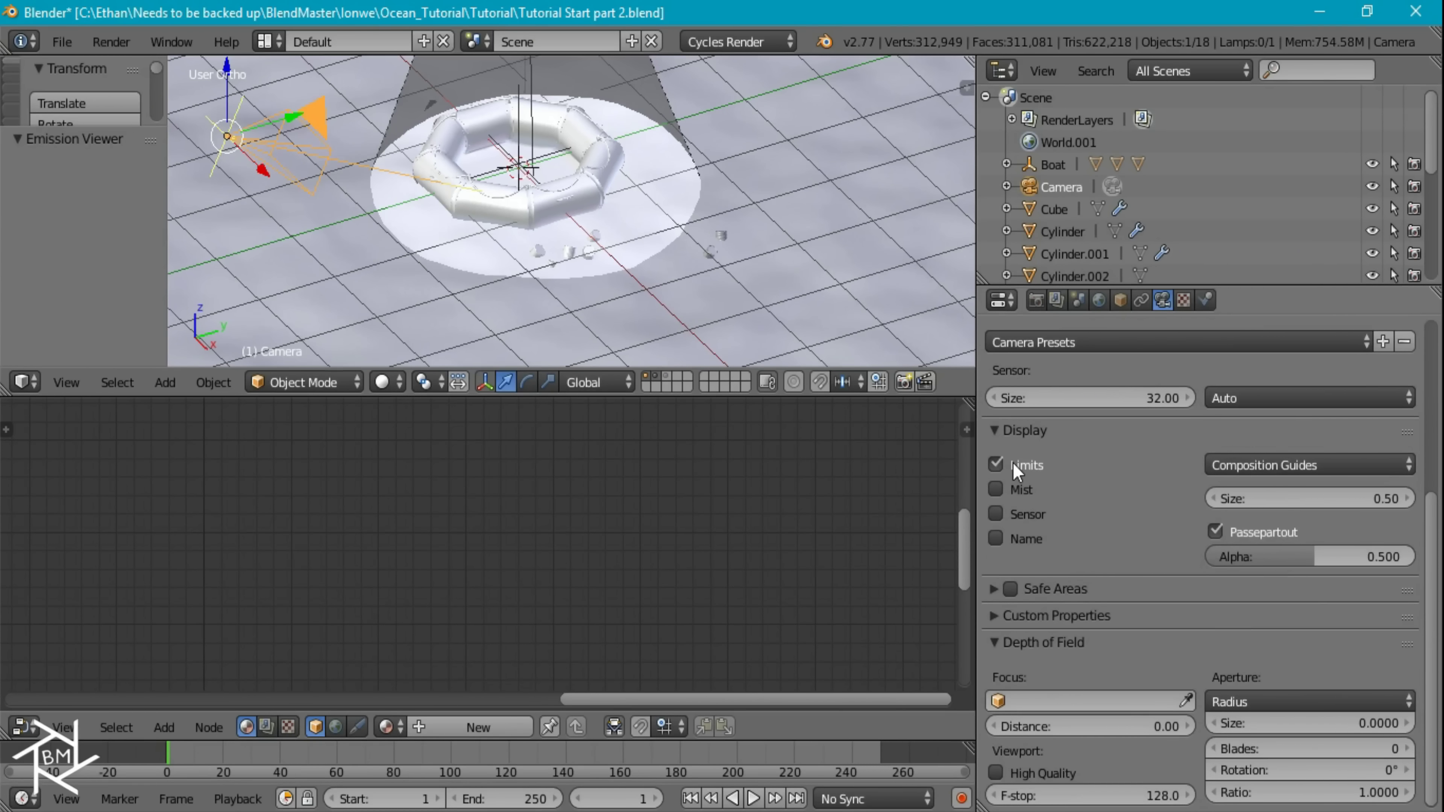
middle_drag(589, 233, 540, 204)
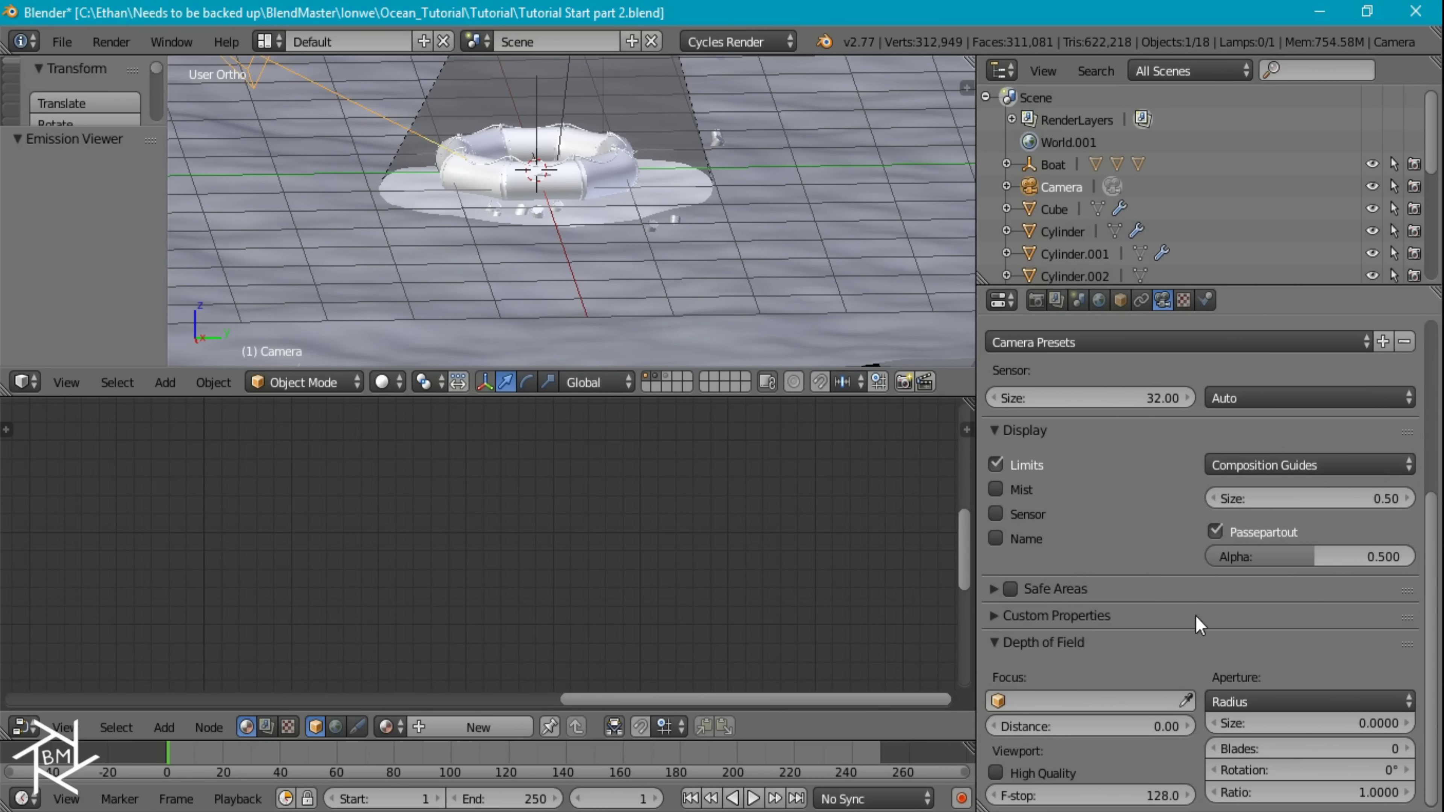
Set the camera's depth of field focus object to Torus.
click(1090, 701)
scroll(1088, 559, down, 5)
text(tor)
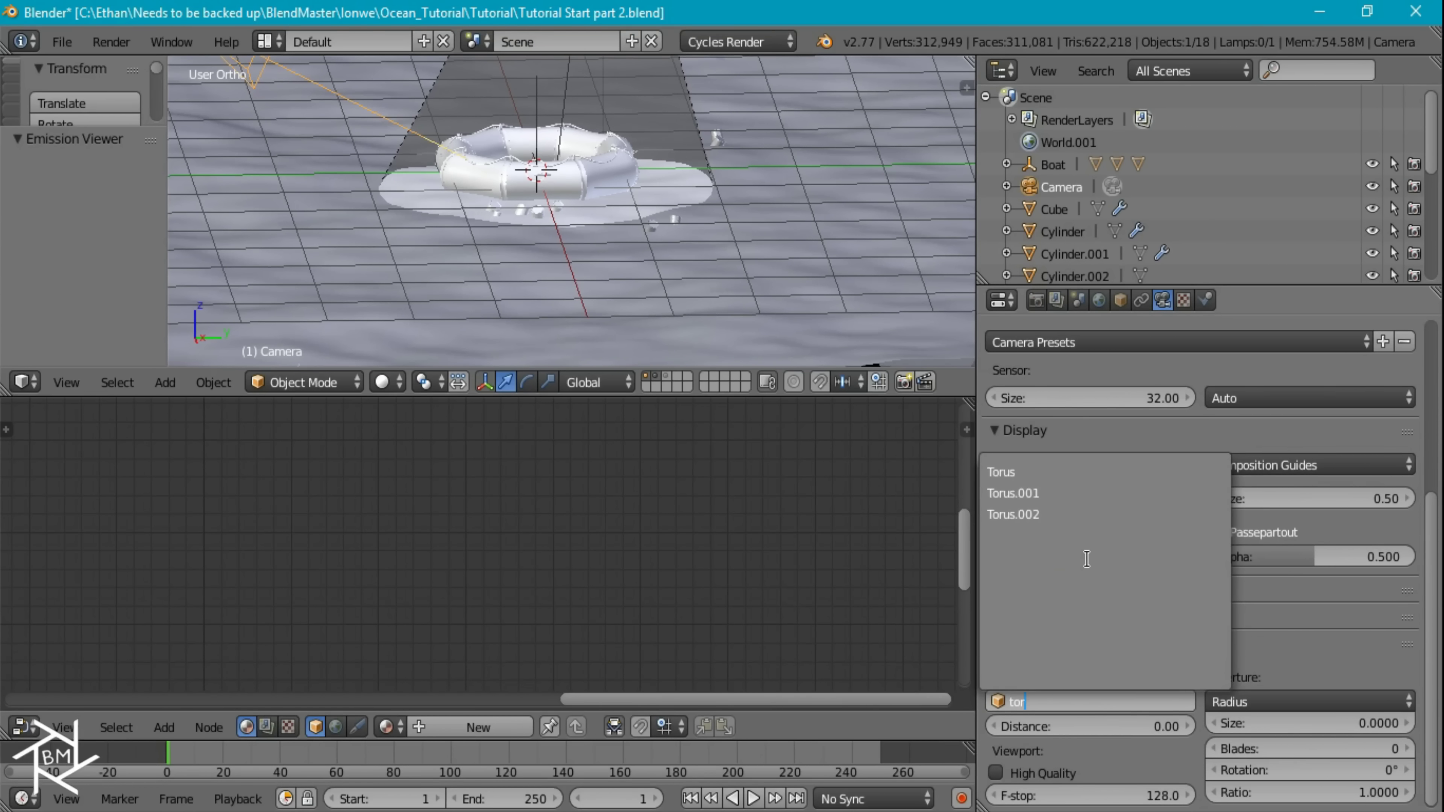
click(1001, 472)
middle_drag(589, 105, 560, 168)
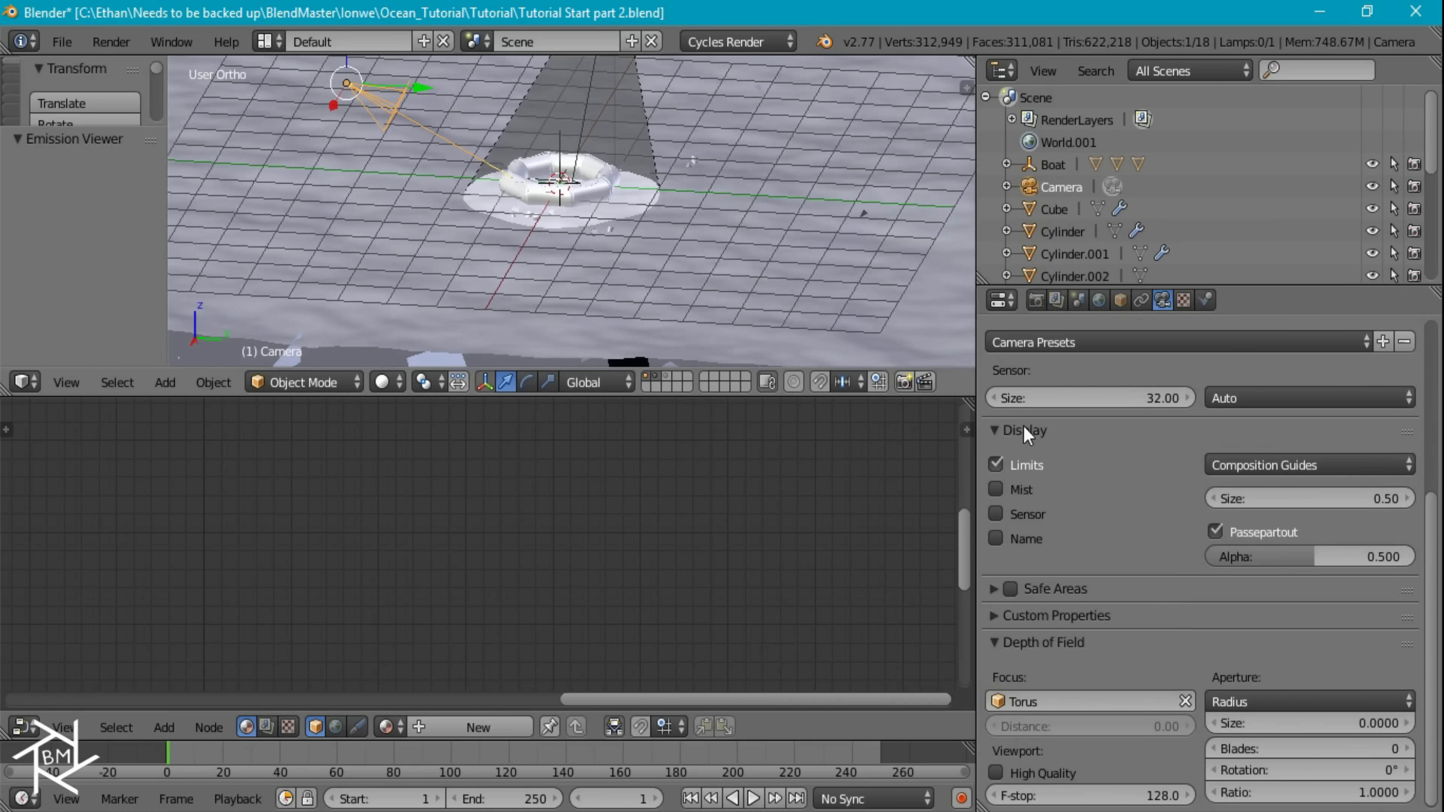
Set the camera's depth of field aperture size to 0.04 and preview the camera view in rendered shading.
click(1321, 722)
text(.)
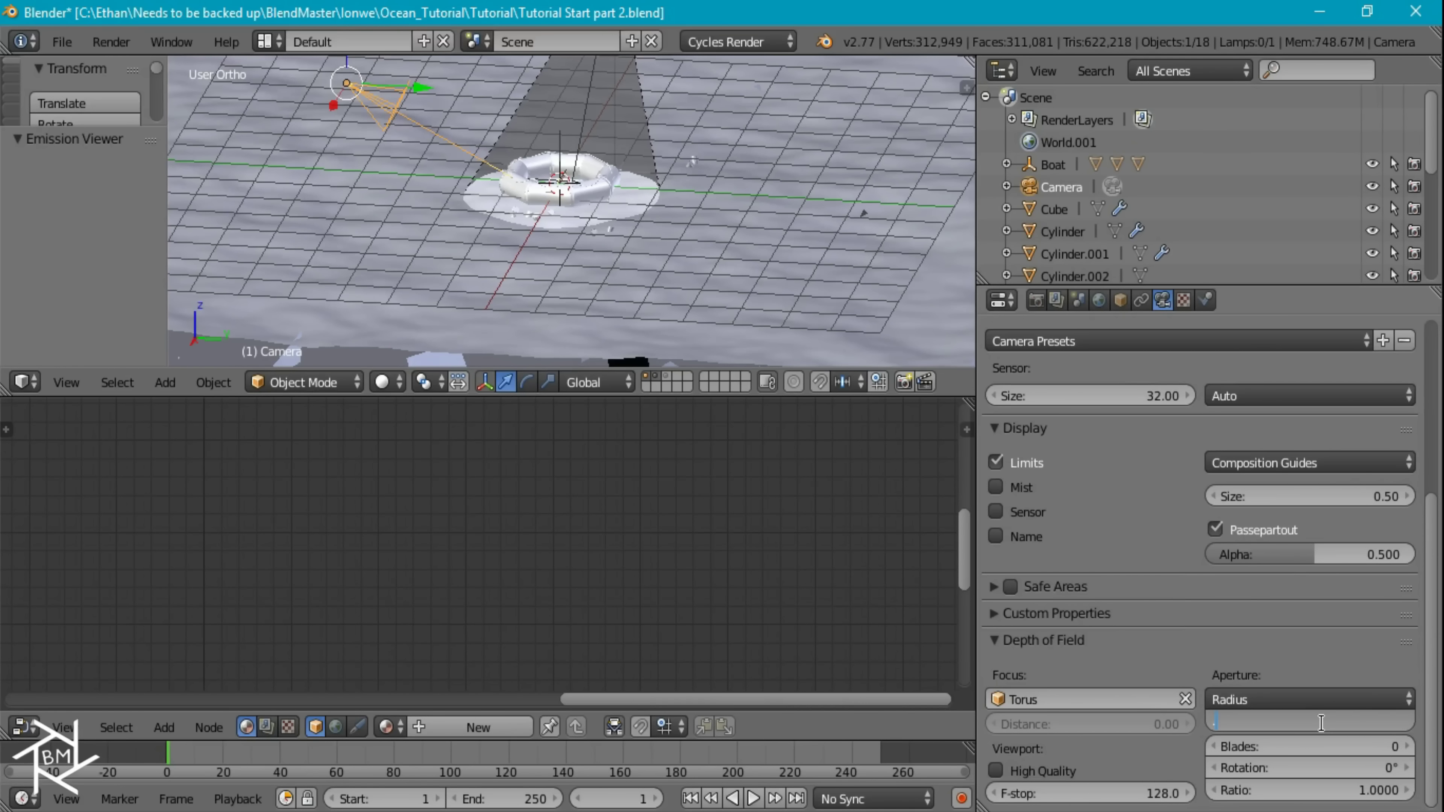
text(04)
key(Return)
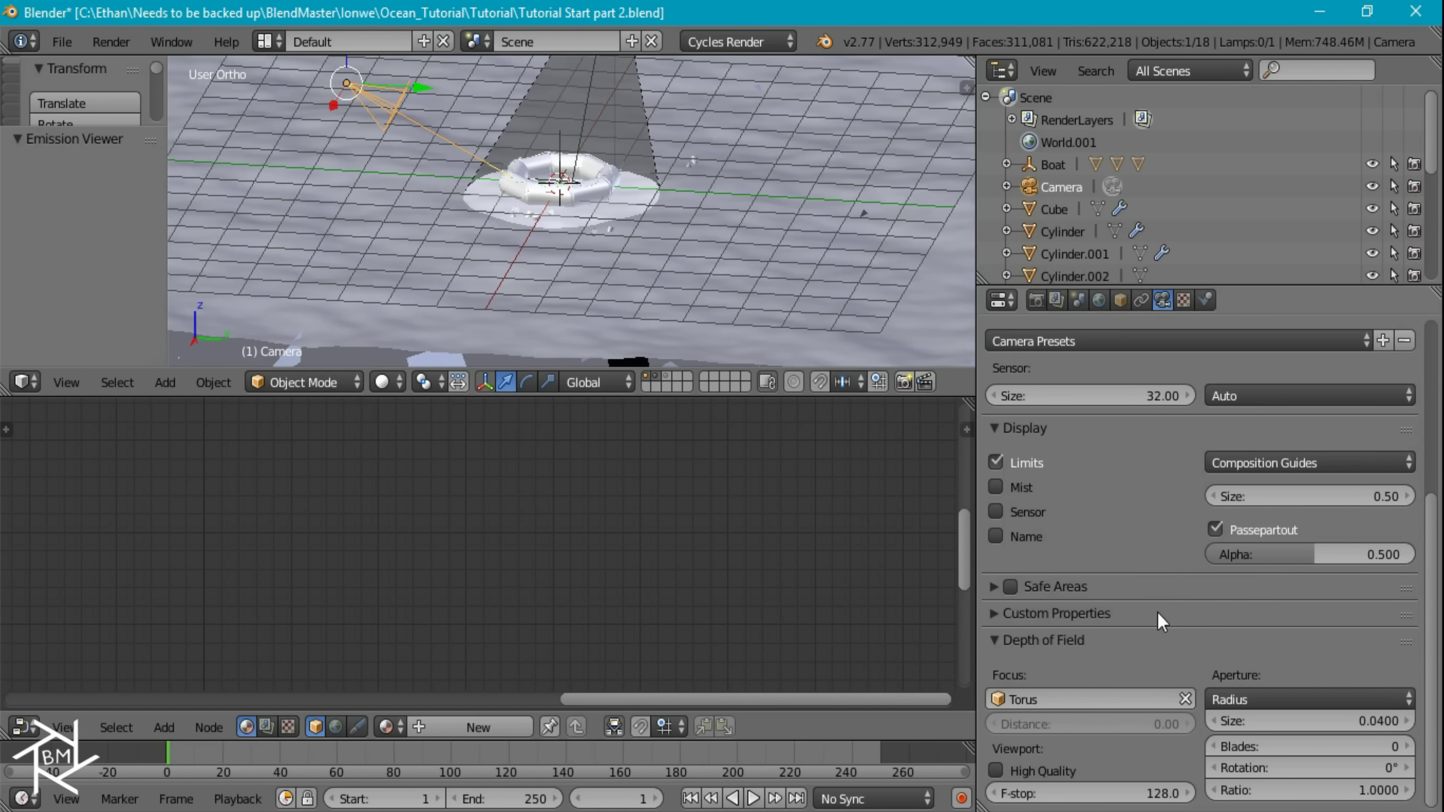
scroll(732, 250, down, 2)
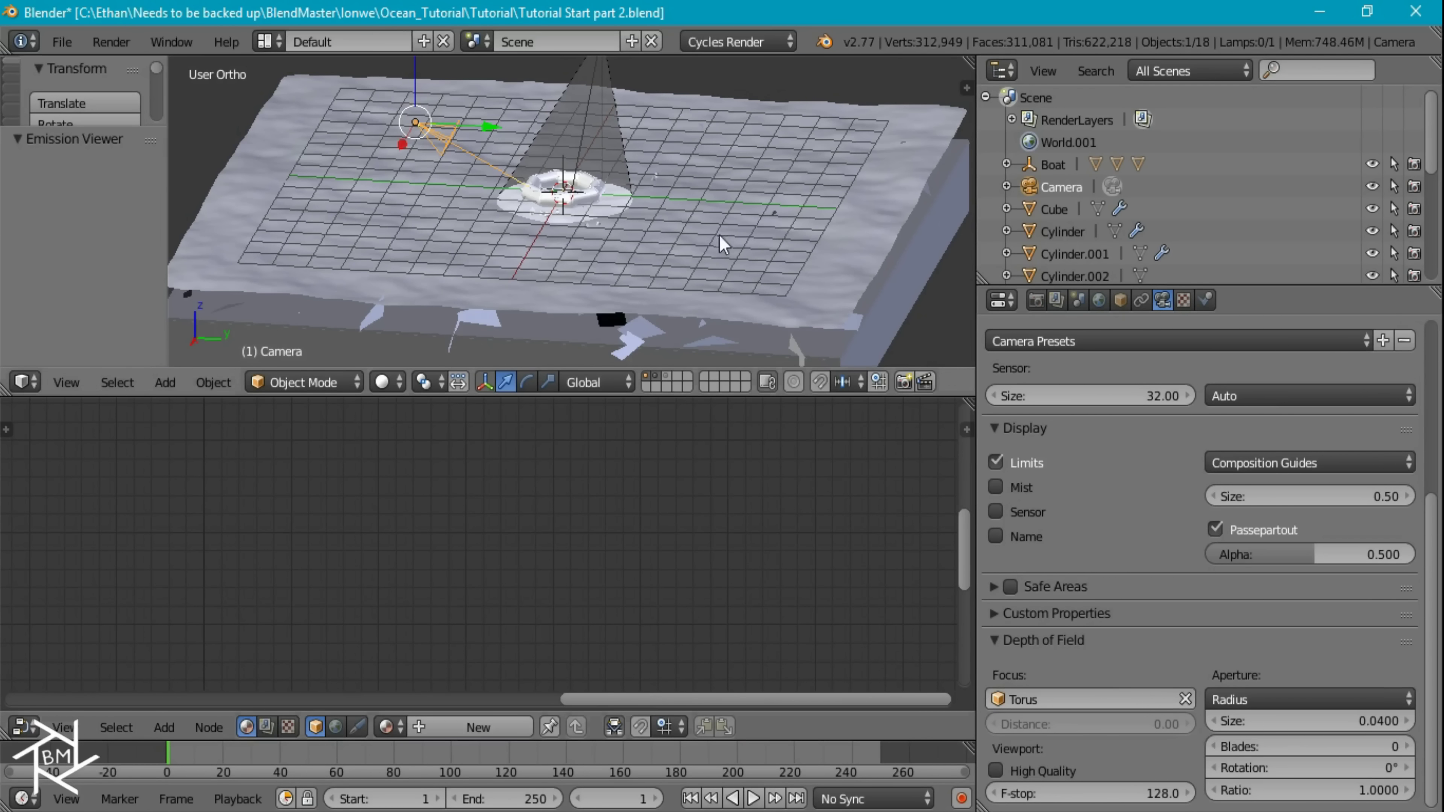
key(KP_0)
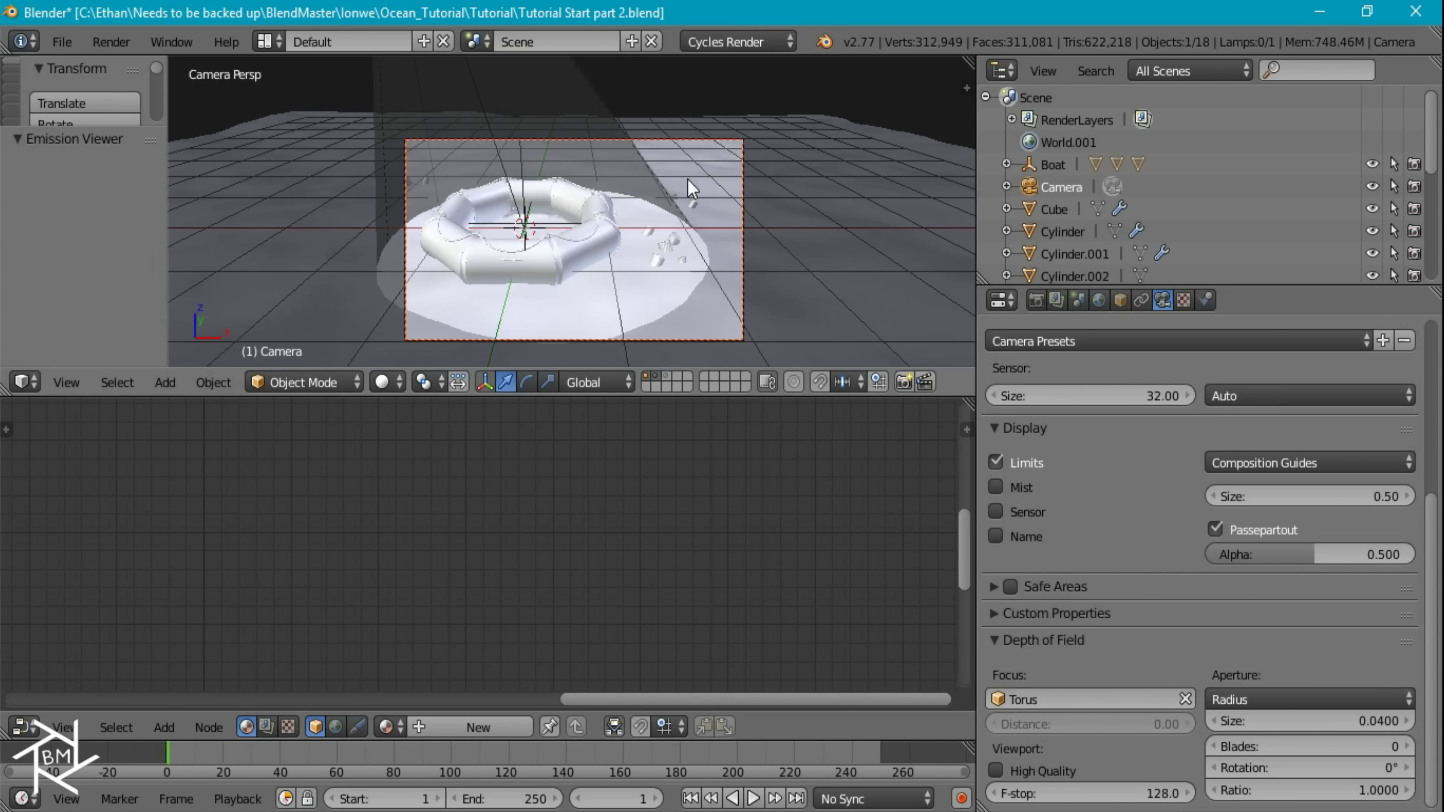
key(shift+z)
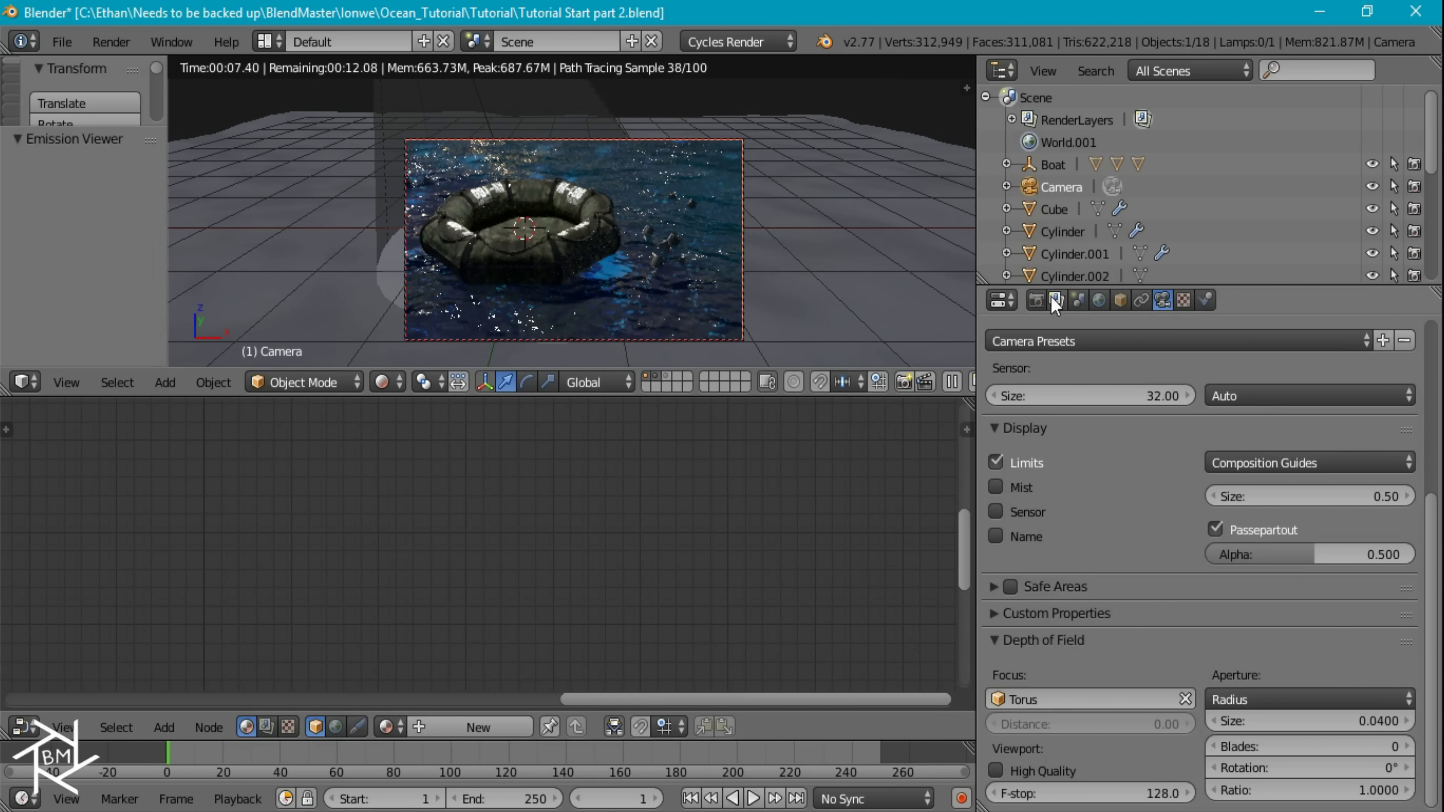
Set the render output file format to PNG.
click(1037, 299)
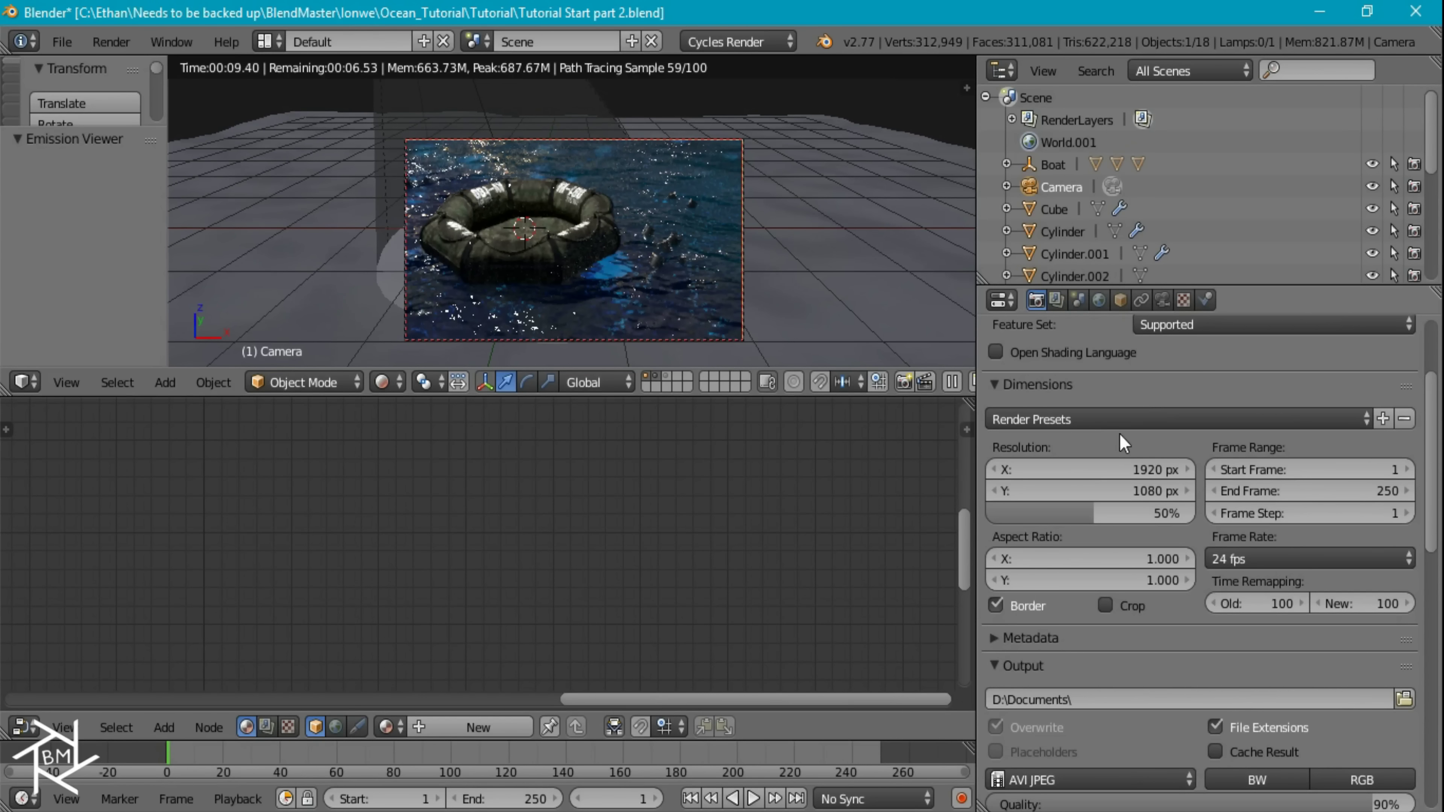
scroll(1115, 481, down, 5)
scroll(1113, 479, down, 5)
click(1092, 423)
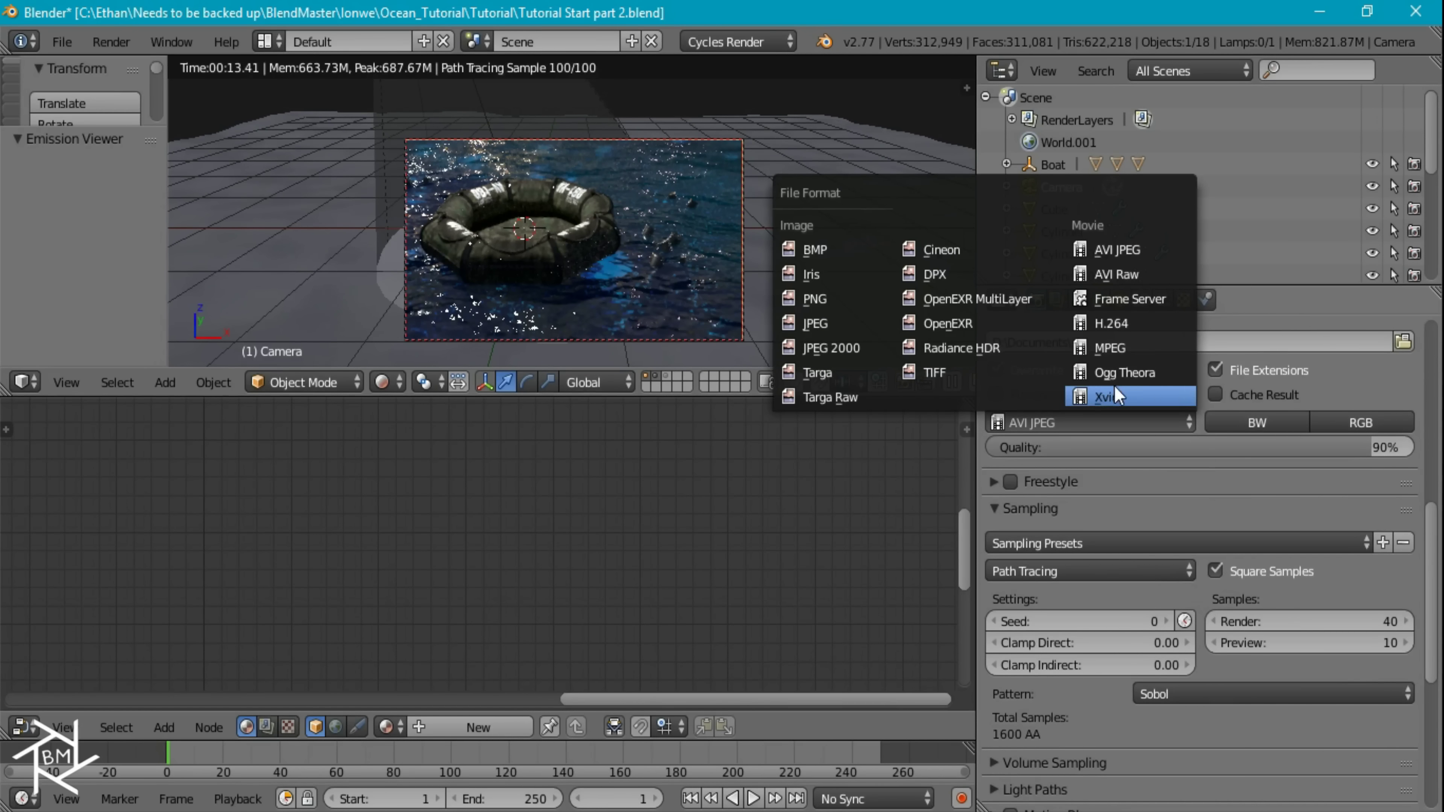
click(834, 297)
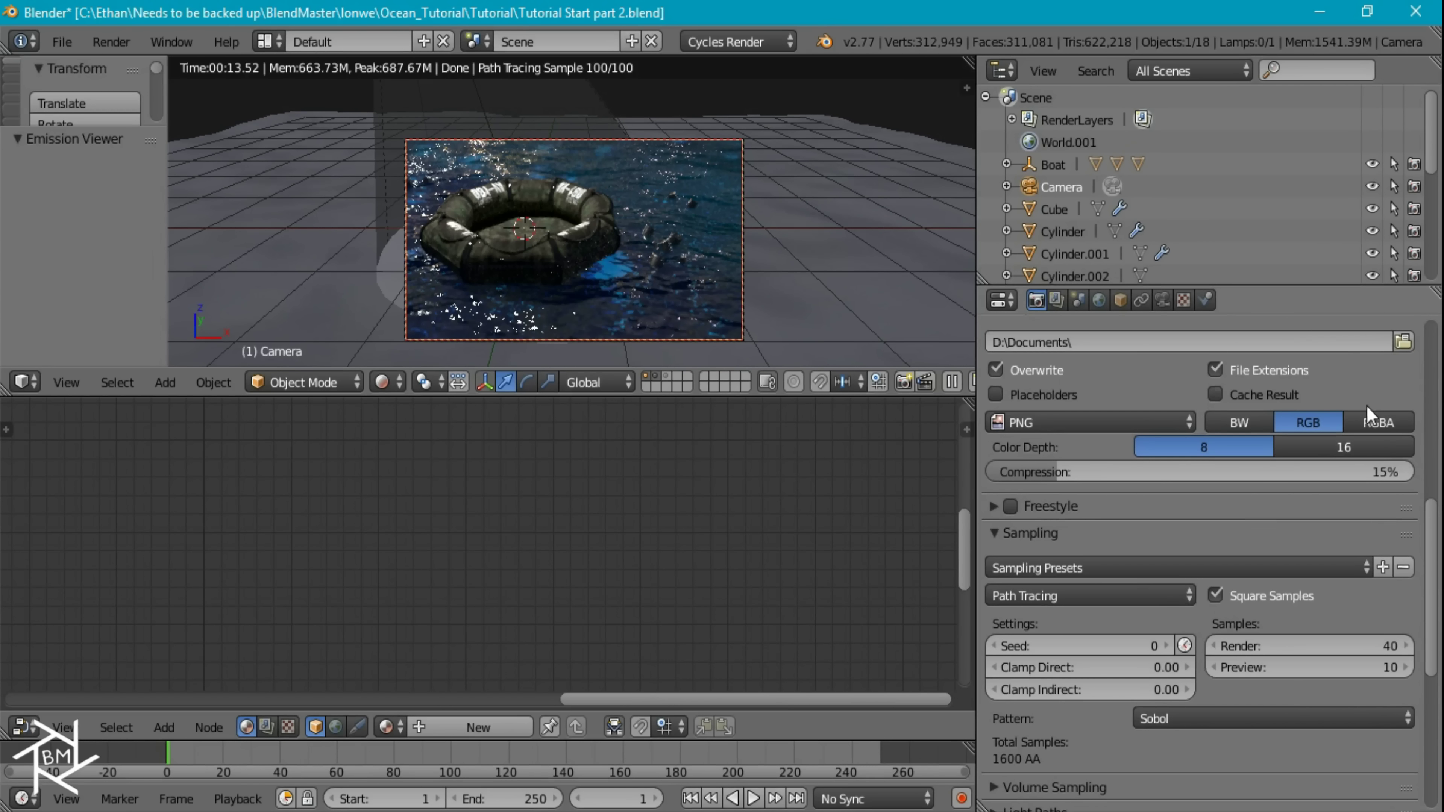
Set the render samples to 100.
scroll(1200, 478, down, 4)
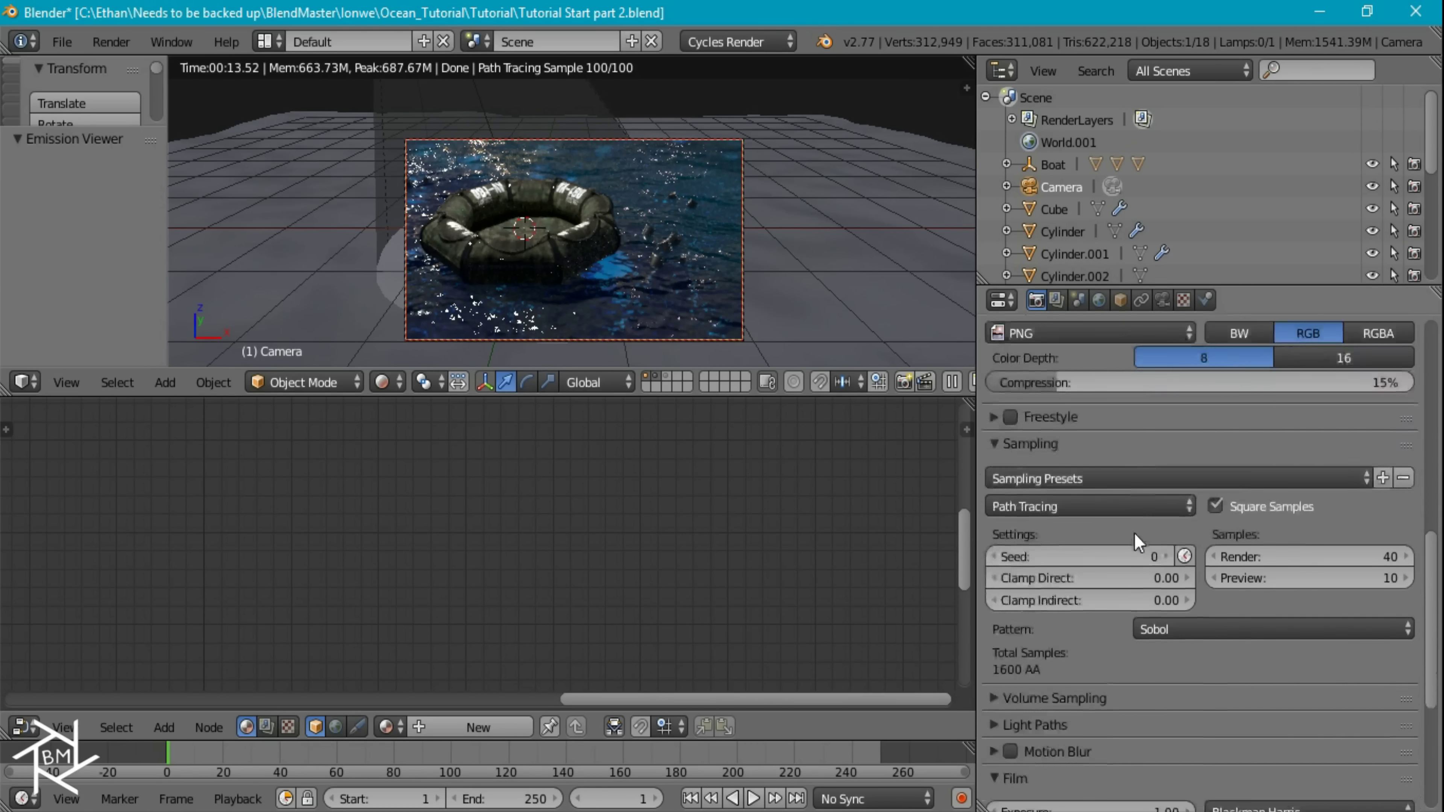
click(1312, 550)
text(1)
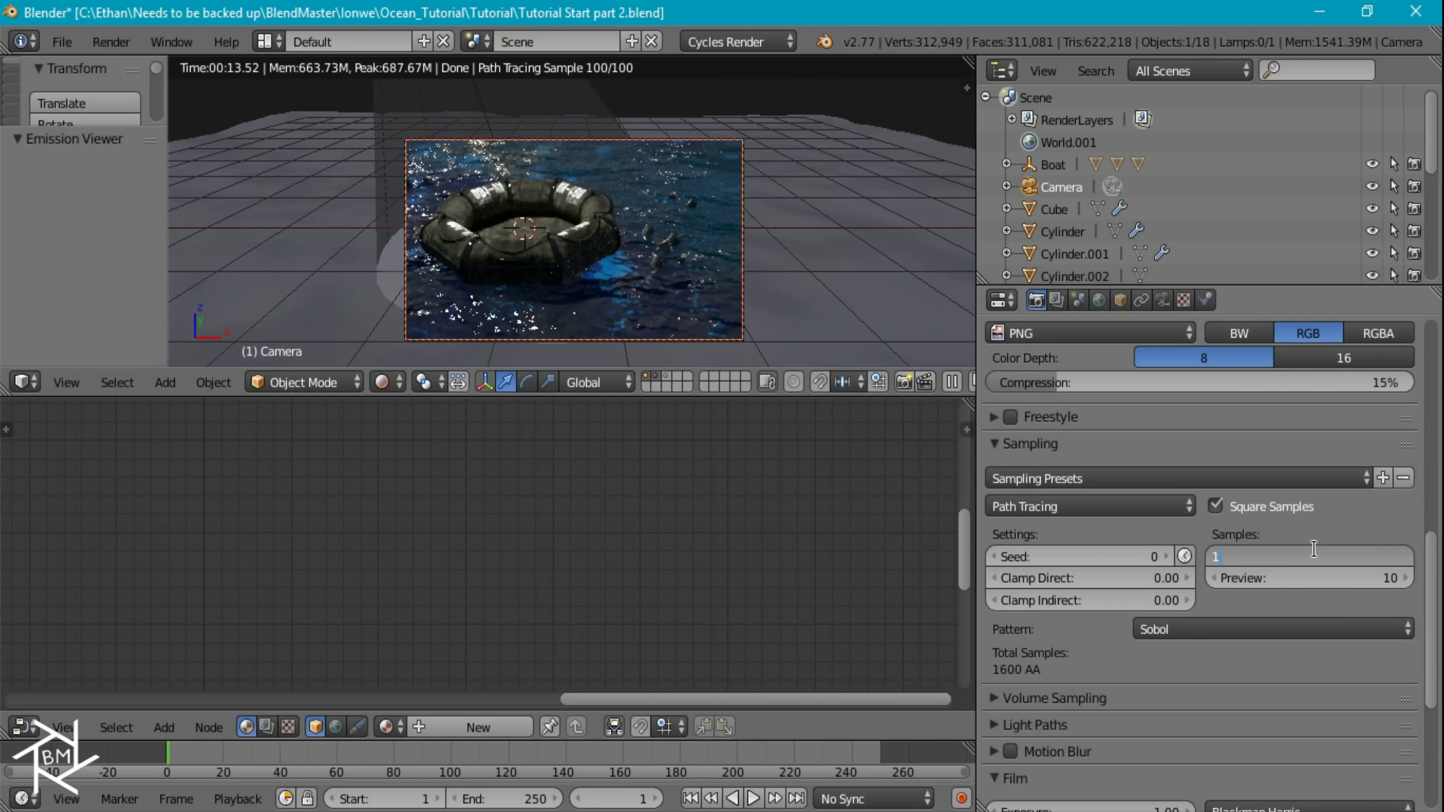
text(00)
key(Return)
scroll(1333, 552, up, 20)
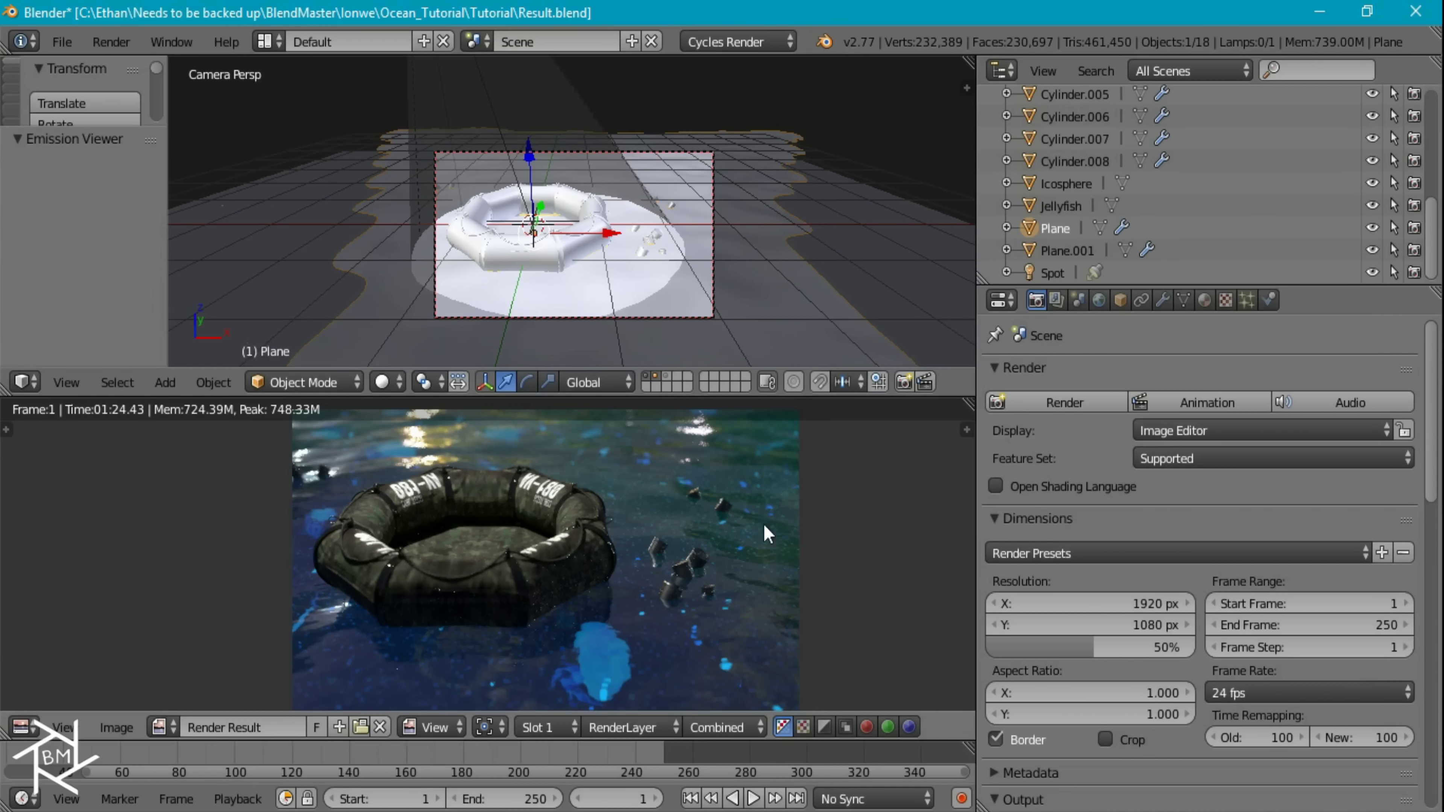
Inspect the ocean plane's mesh in Edit Mode in the finished scene and return to Object Mode.
scroll(760, 263, down, 1)
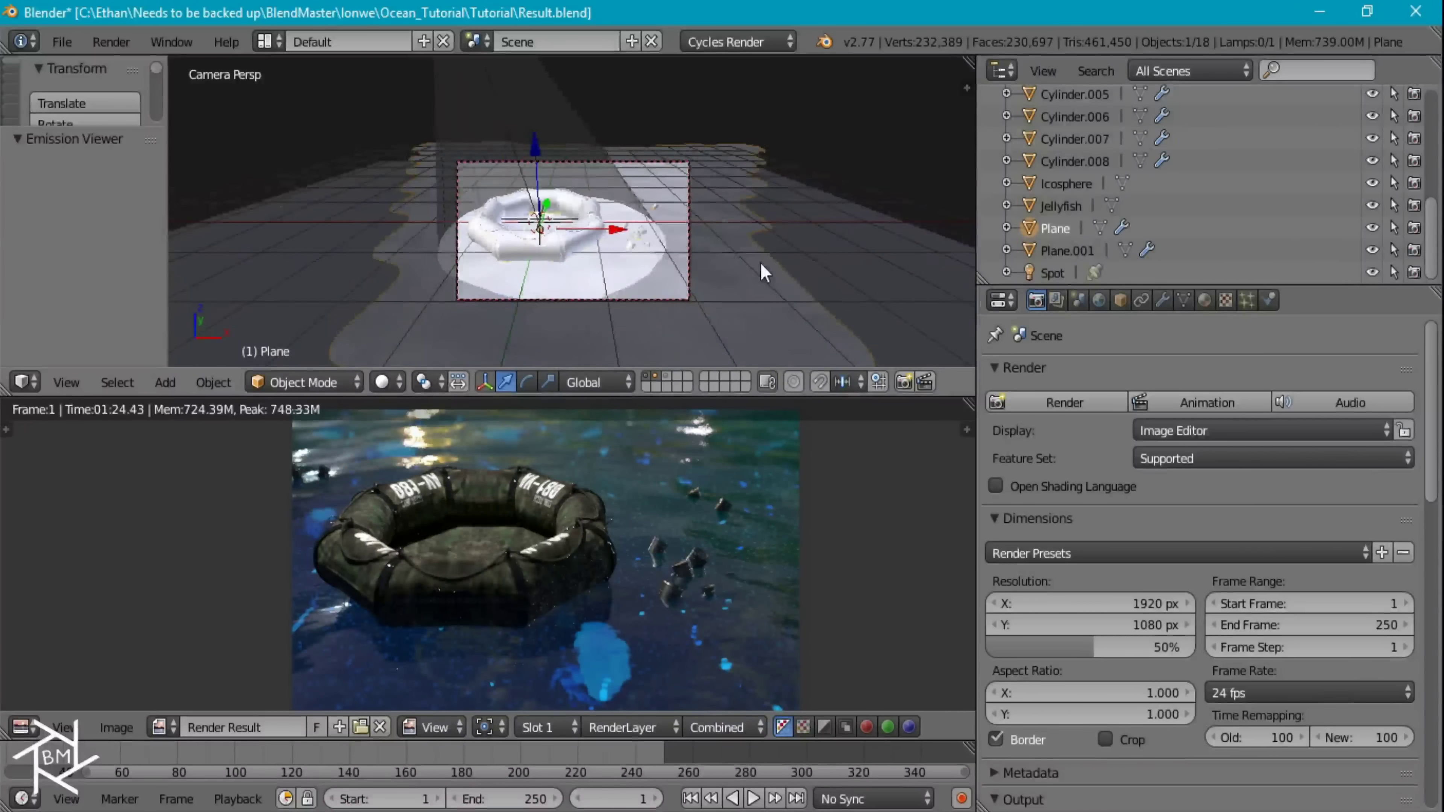
scroll(760, 263, down, 2)
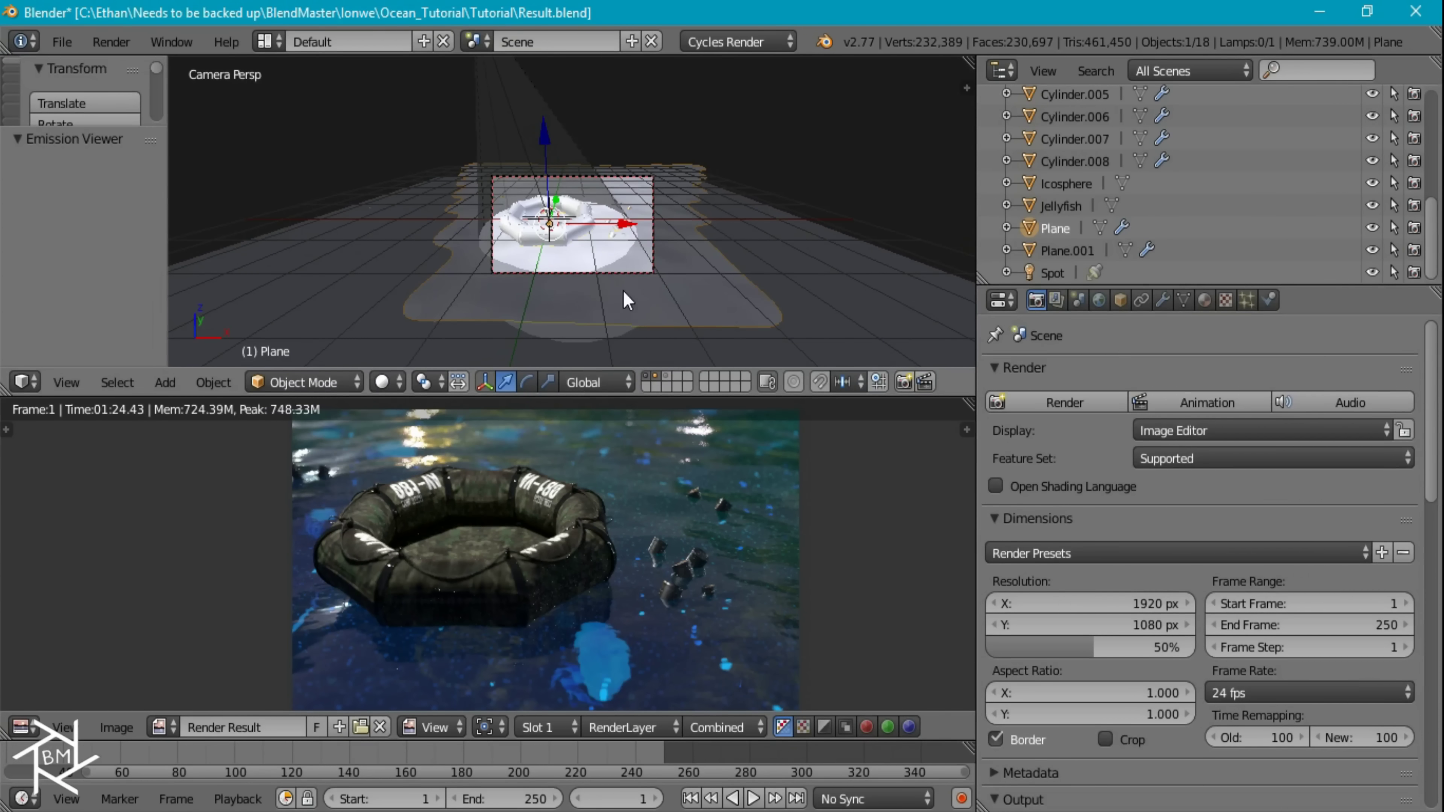
key(Tab)
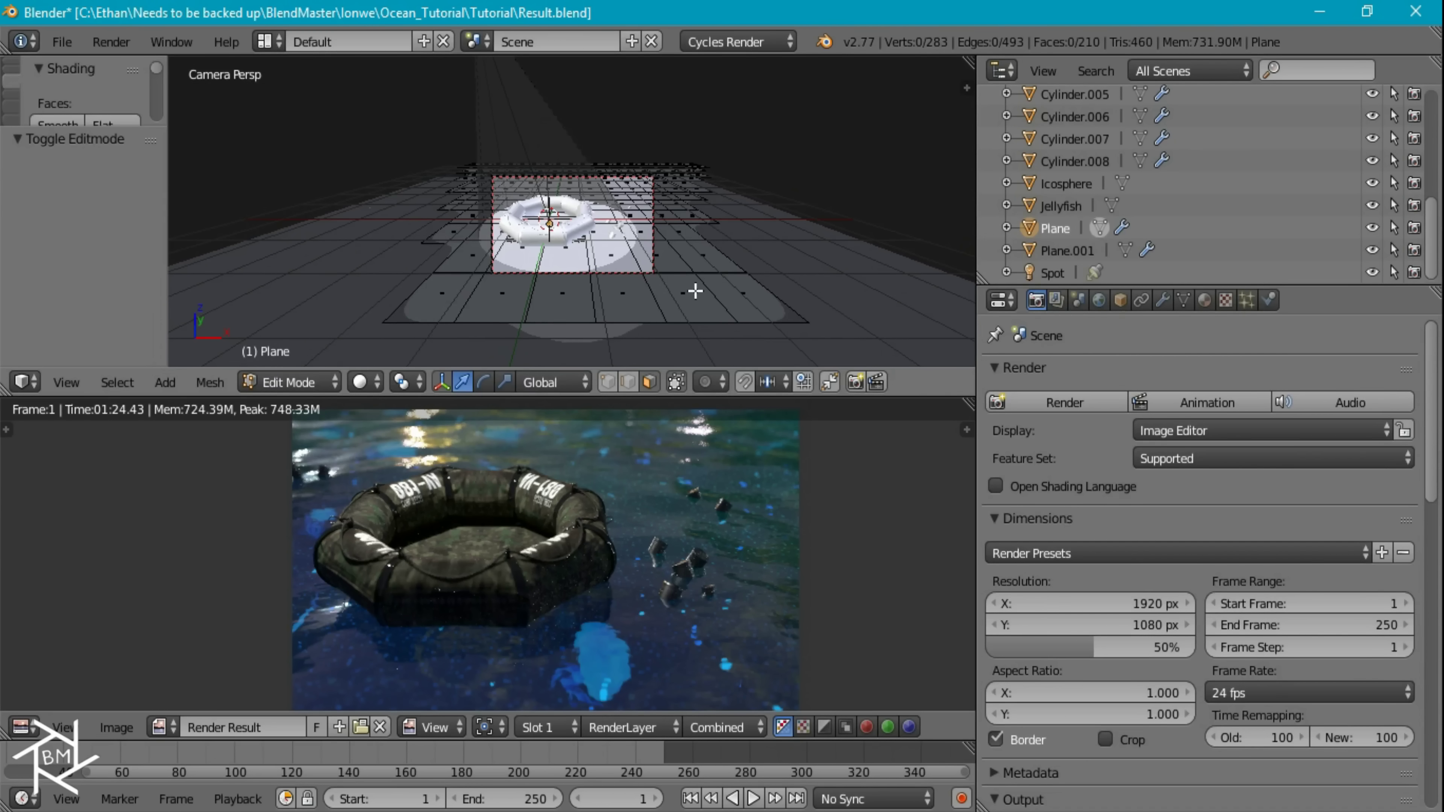
scroll(644, 311, down, 1)
key(Tab)
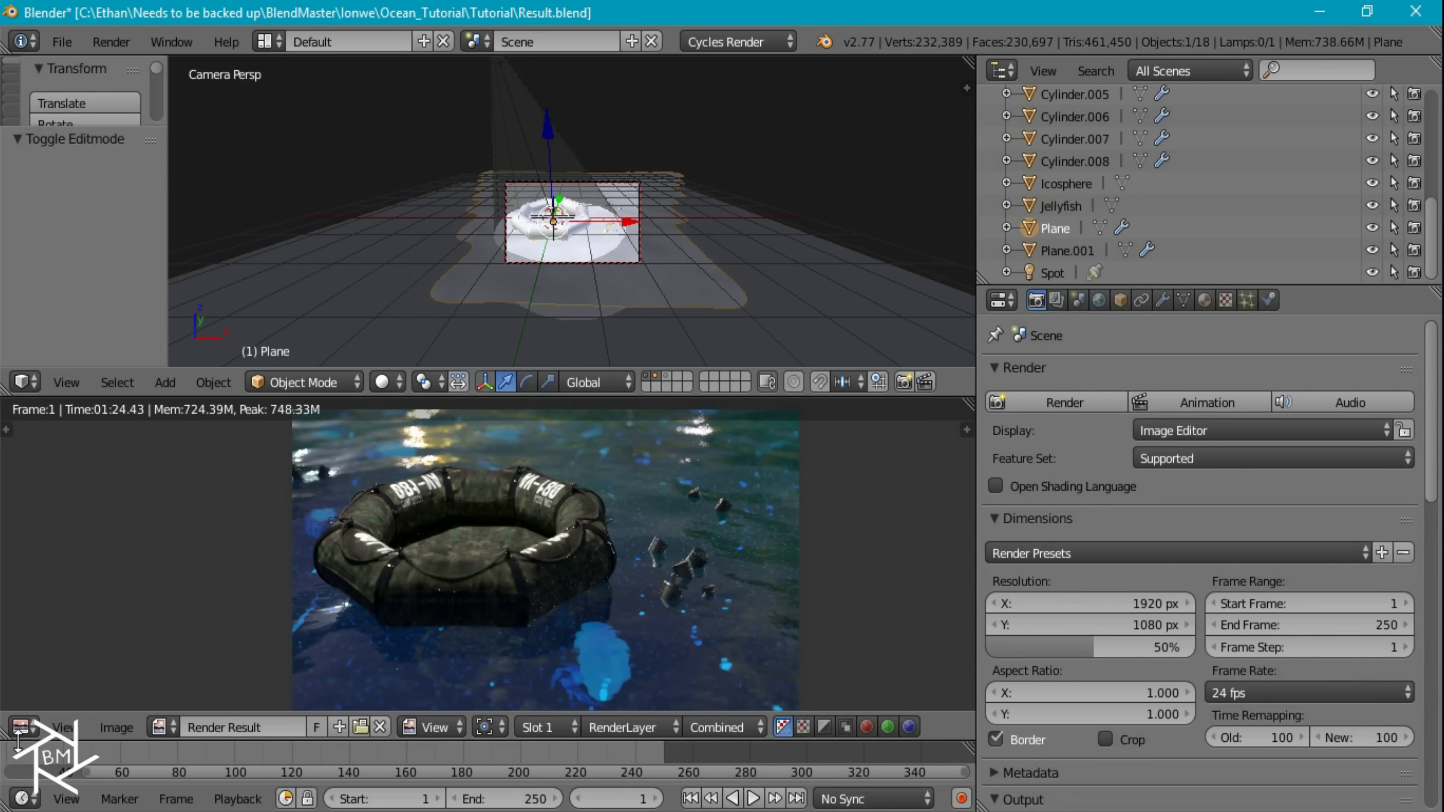
Split off a Node Editor beside the render result and examine the ocean material's image texture and normal map nodes.
drag(82, 727, 452, 705)
click(450, 727)
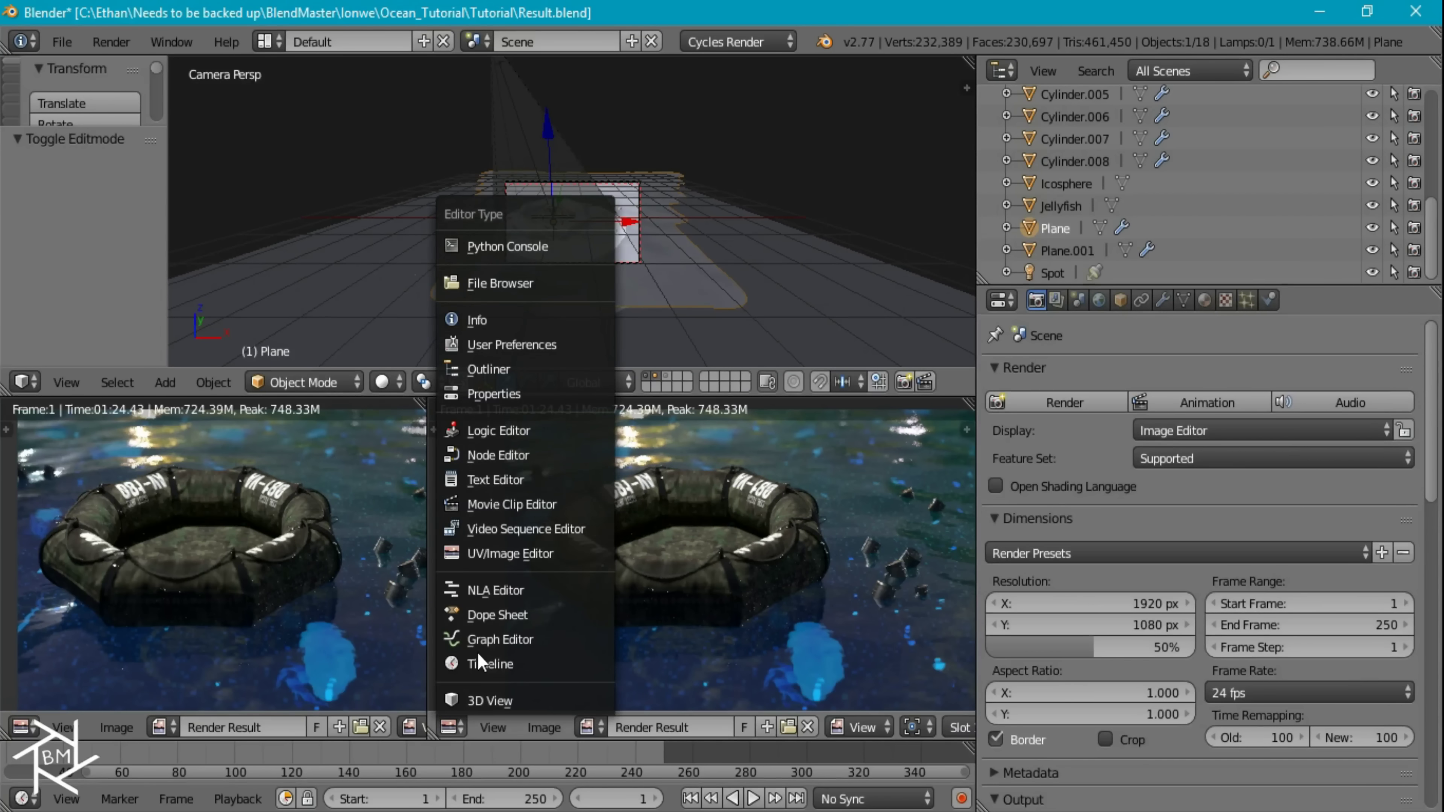
click(495, 455)
scroll(598, 549, down, 1)
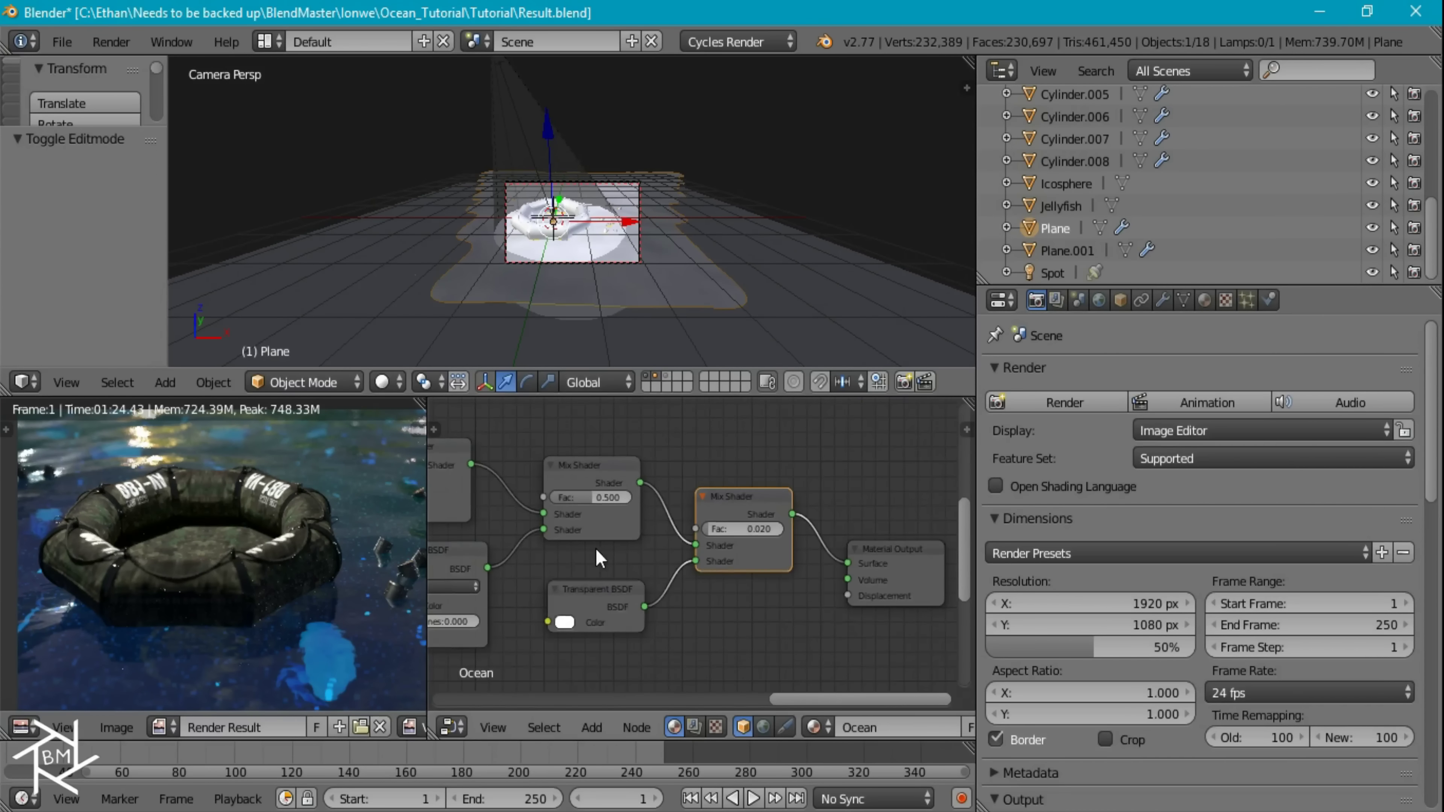
middle_drag(596, 549, 813, 513)
scroll(787, 531, down, 2)
middle_drag(744, 550, 637, 689)
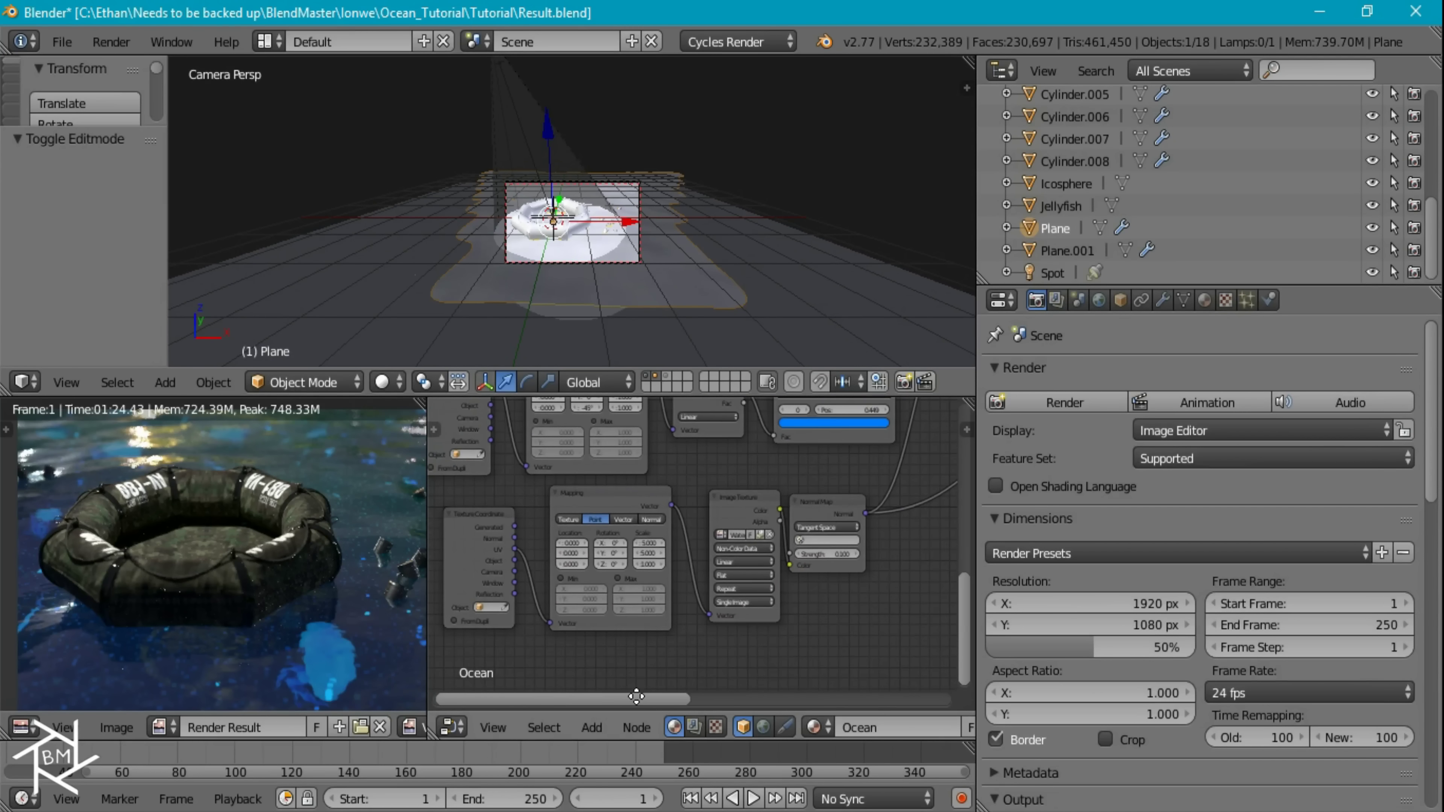
middle_drag(856, 541, 757, 577)
scroll(804, 556, up, 3)
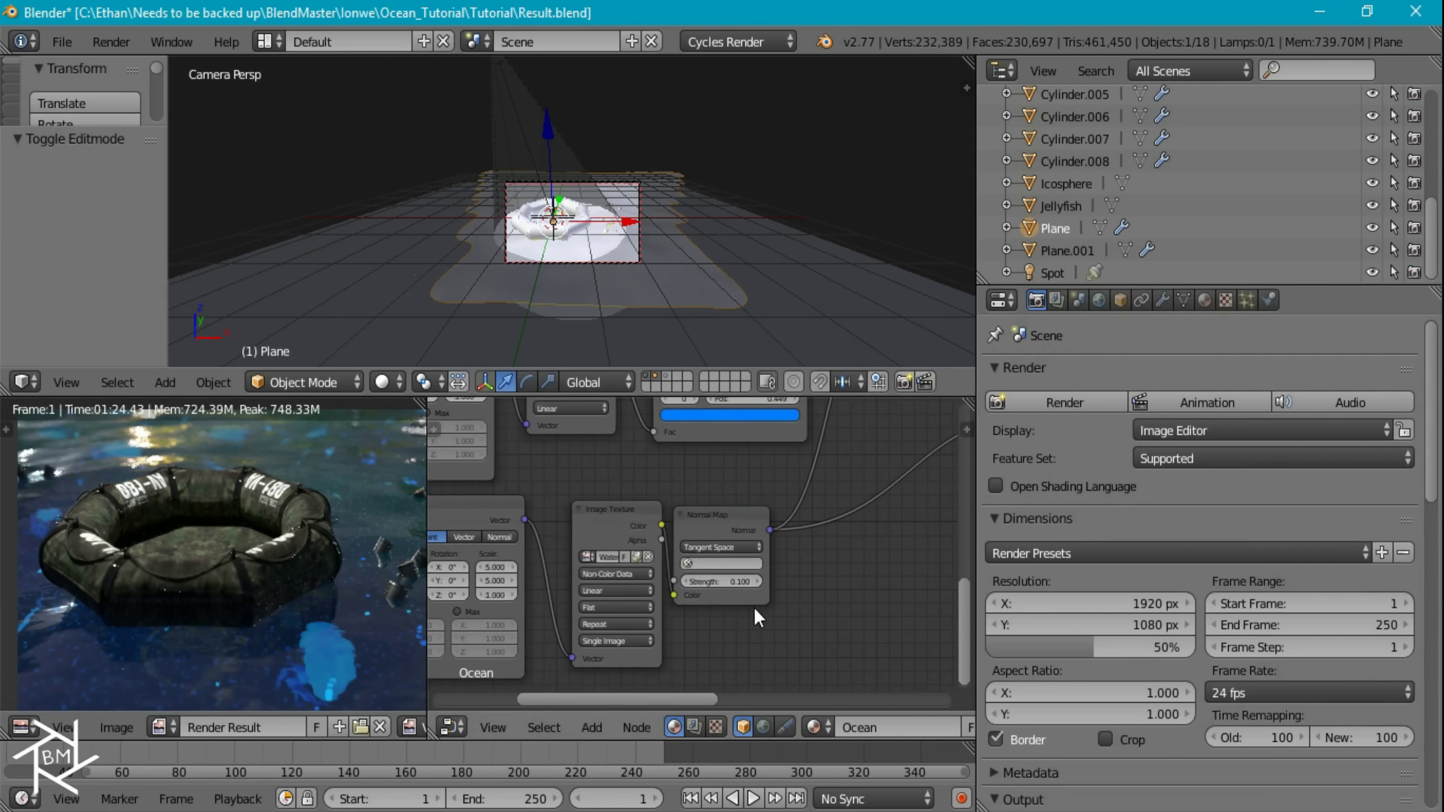
scroll(755, 613, up, 3)
Compare the ocean material's gradient mapping and blue-to-cyan ColorRamp nodes with the colours in the render result.
middle_drag(838, 514, 945, 716)
scroll(825, 589, down, 3)
middle_drag(328, 642, 186, 642)
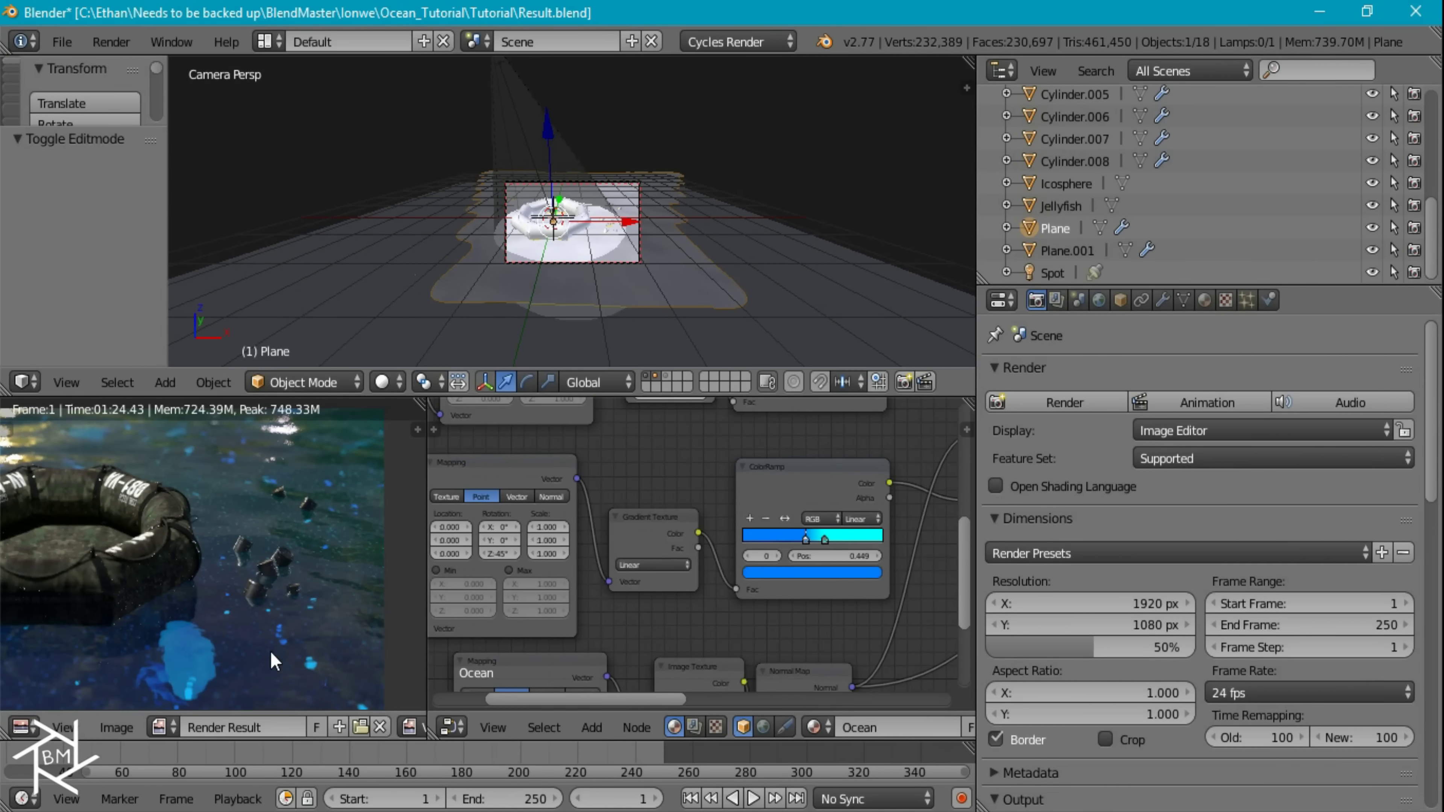
middle_drag(279, 606, 330, 585)
middle_drag(622, 550, 674, 565)
scroll(675, 563, up, 3)
middle_drag(572, 548, 701, 566)
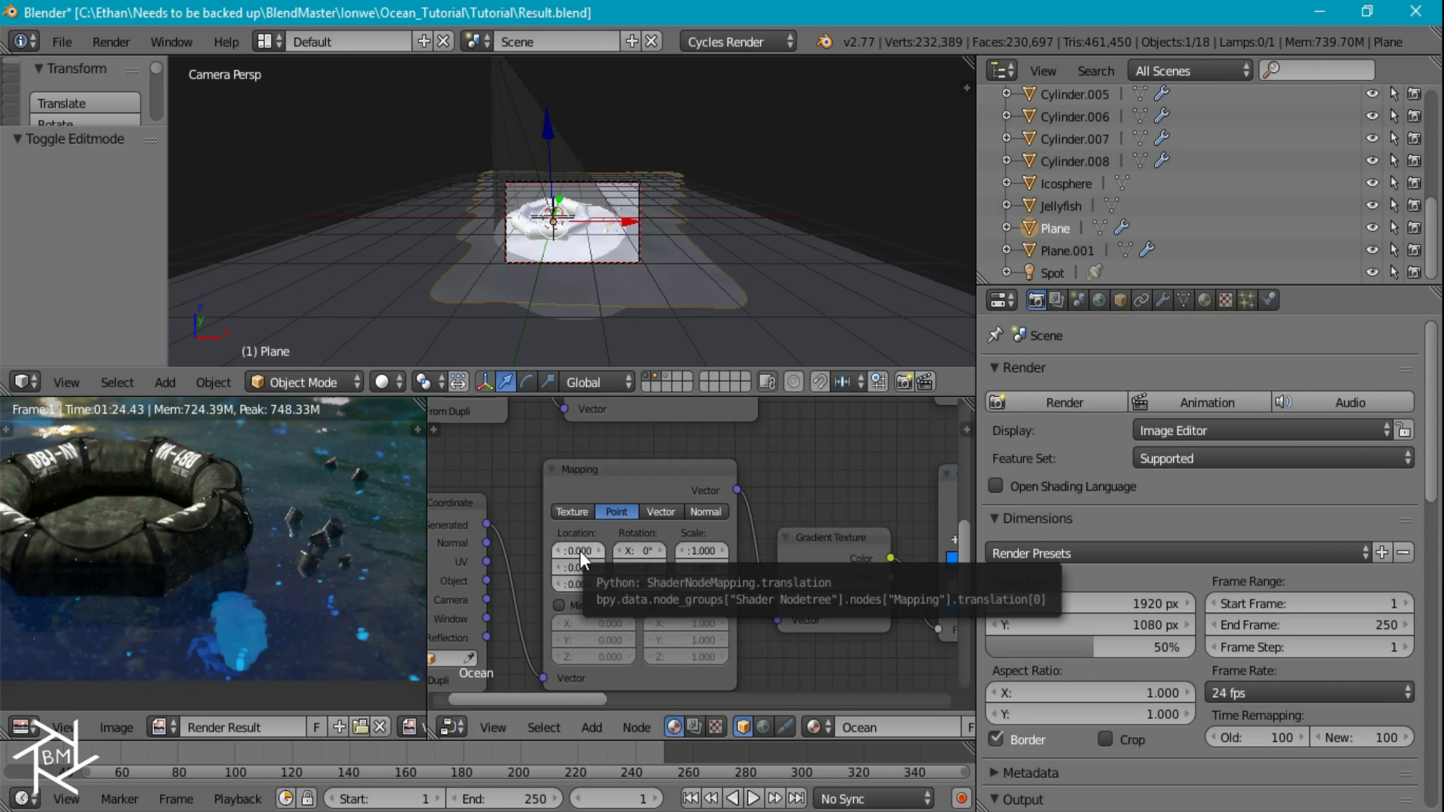
middle_drag(762, 596, 362, 634)
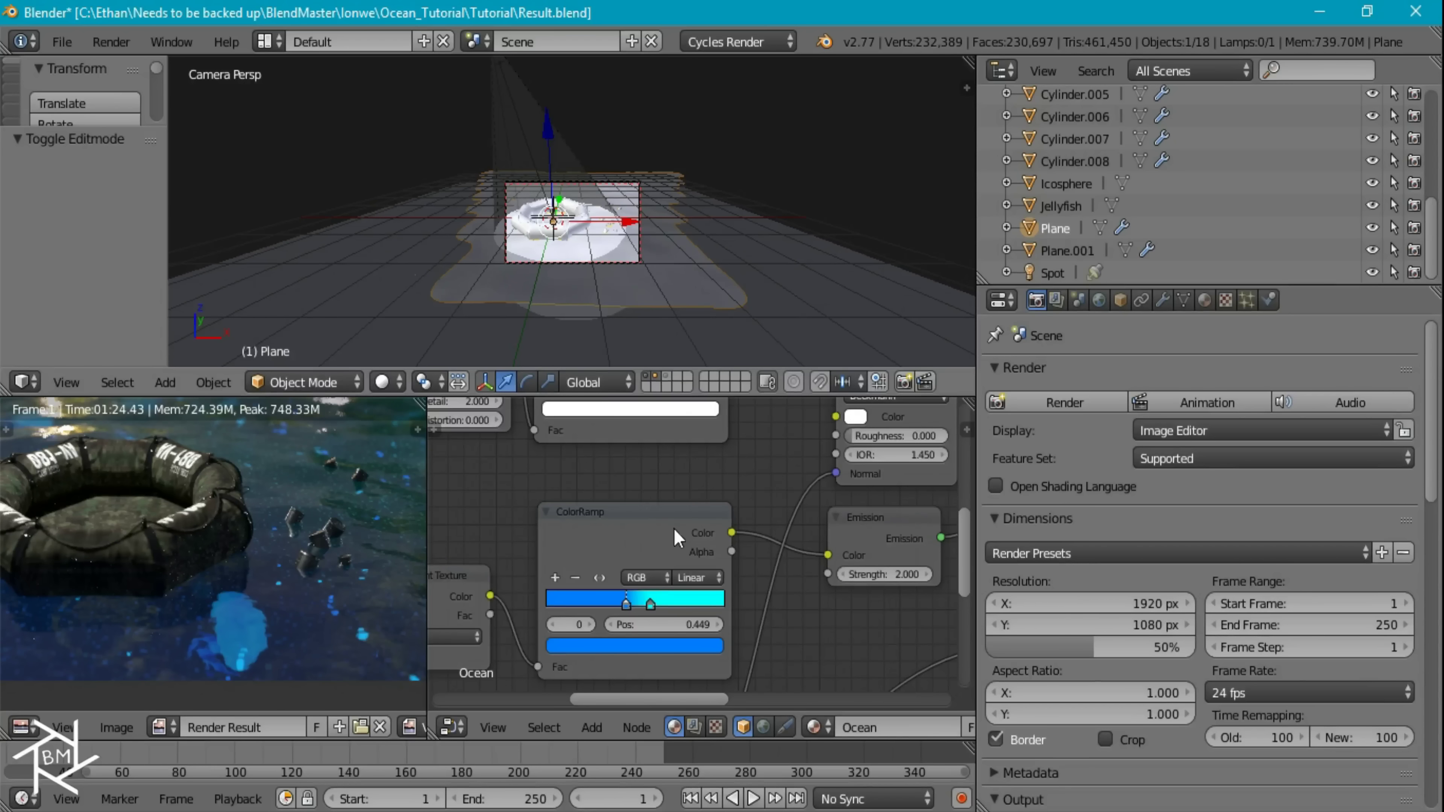
Preview the blue-to-cyan ColorRamp's output on the ocean surface in the rendered camera view.
ctrl+shift+click(642, 539)
scroll(633, 232, up, 5)
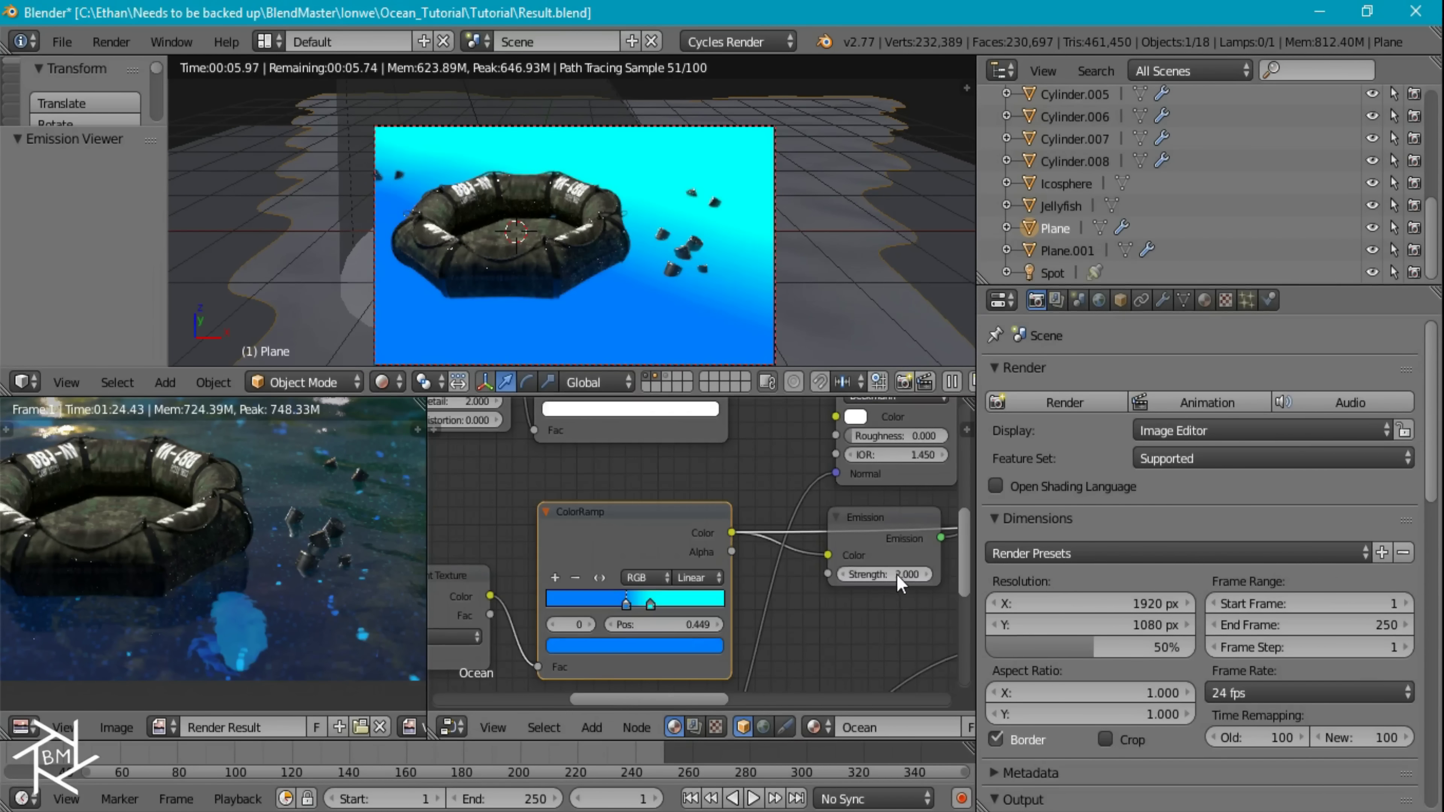
middle_drag(899, 564, 762, 608)
scroll(762, 607, down, 4)
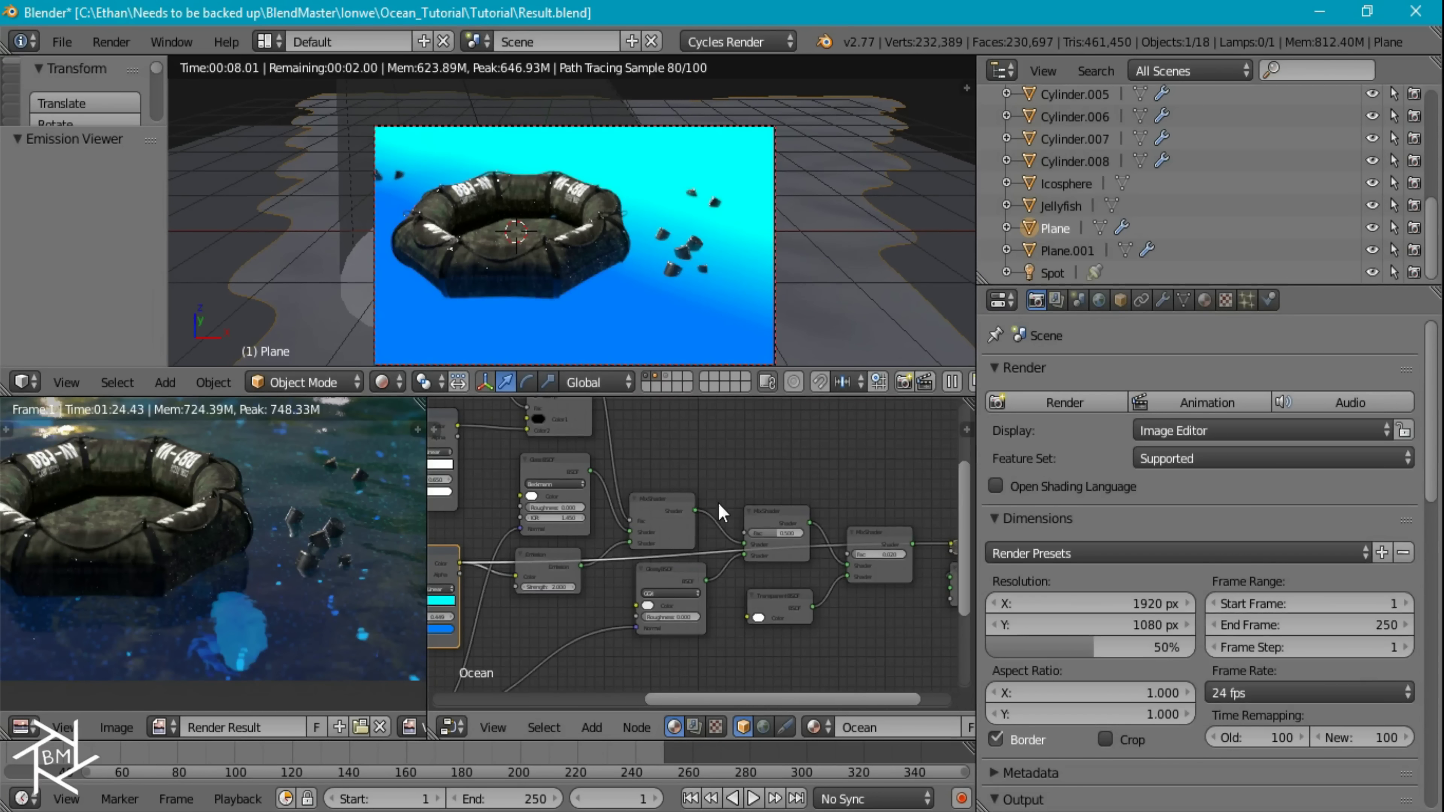
Preview the ocean's first Mix Shader on its own, and reconnect the final Mix Shader to the Material Output.
drag(696, 510, 847, 566)
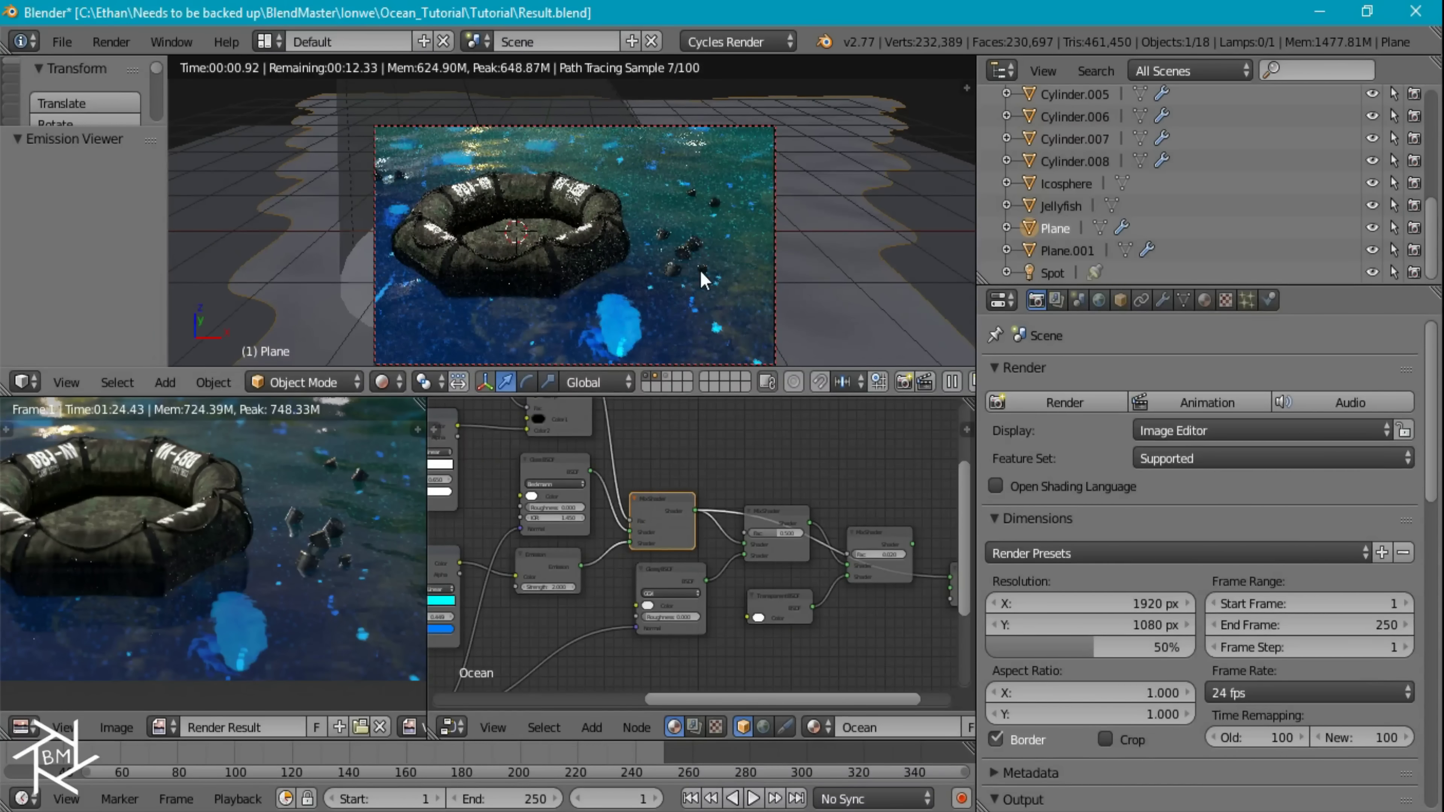
middle_drag(783, 568, 642, 572)
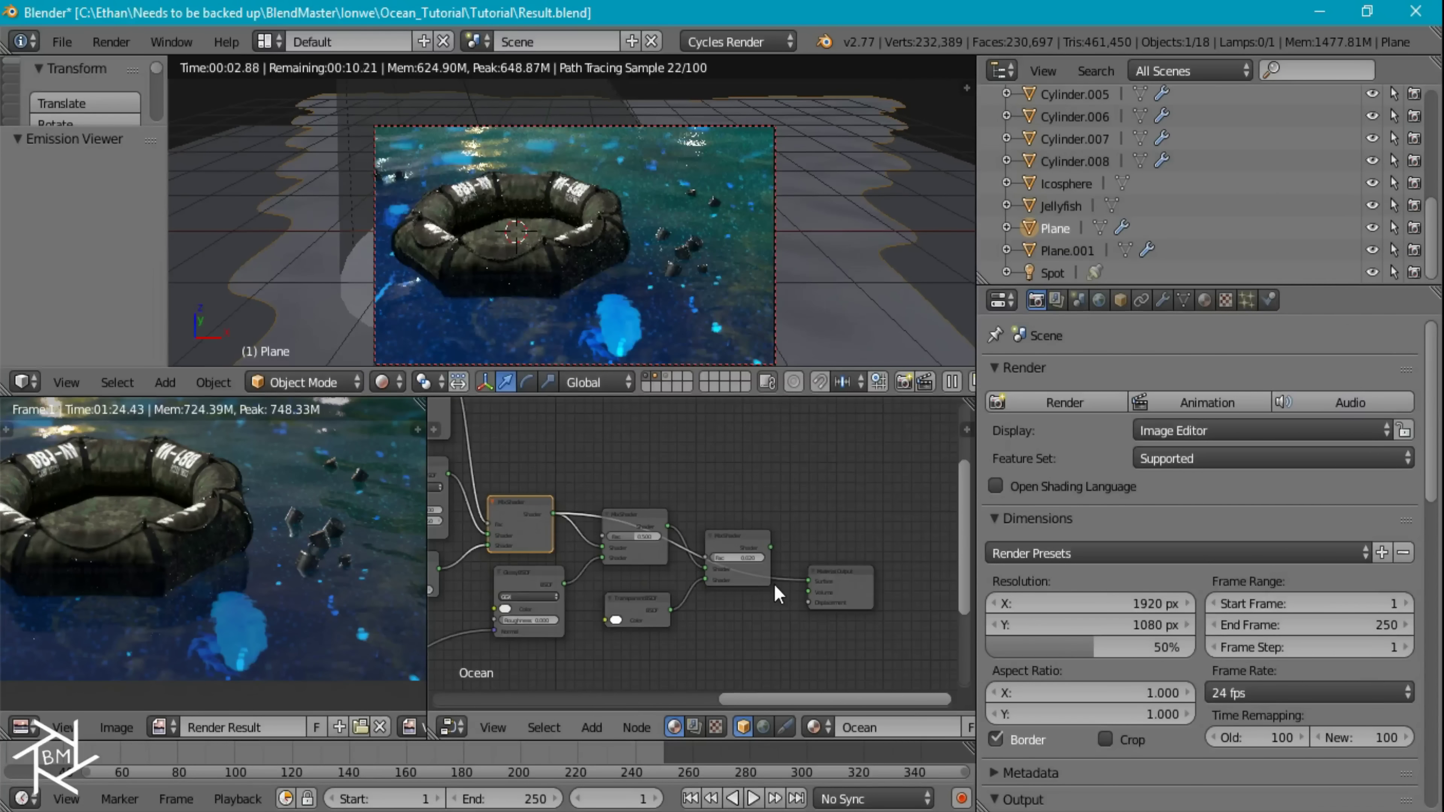
ctrl+shift+click(750, 541)
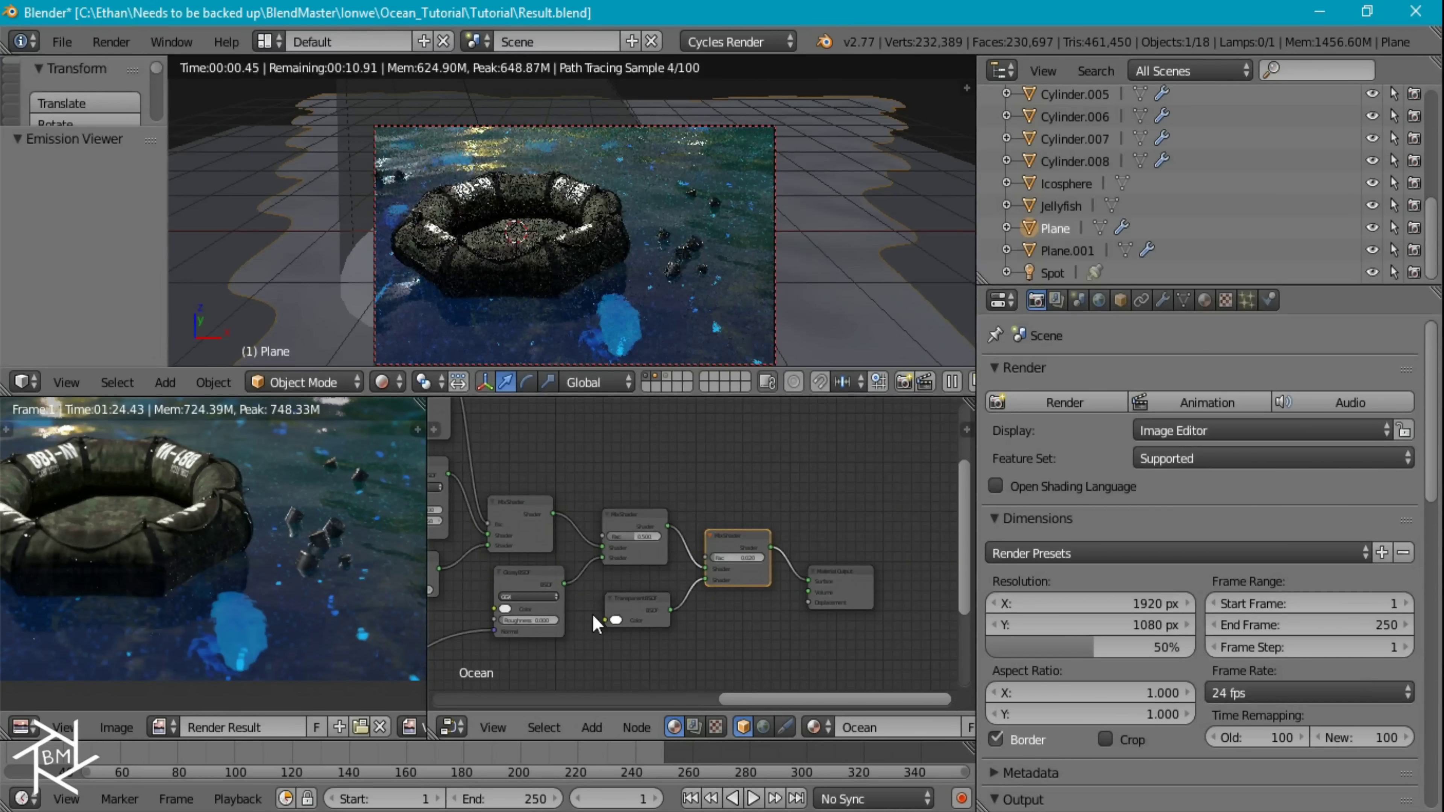
Review the ocean's remaining nodes, merge the node area back into the render result and view the whole image.
scroll(620, 288, down, 2)
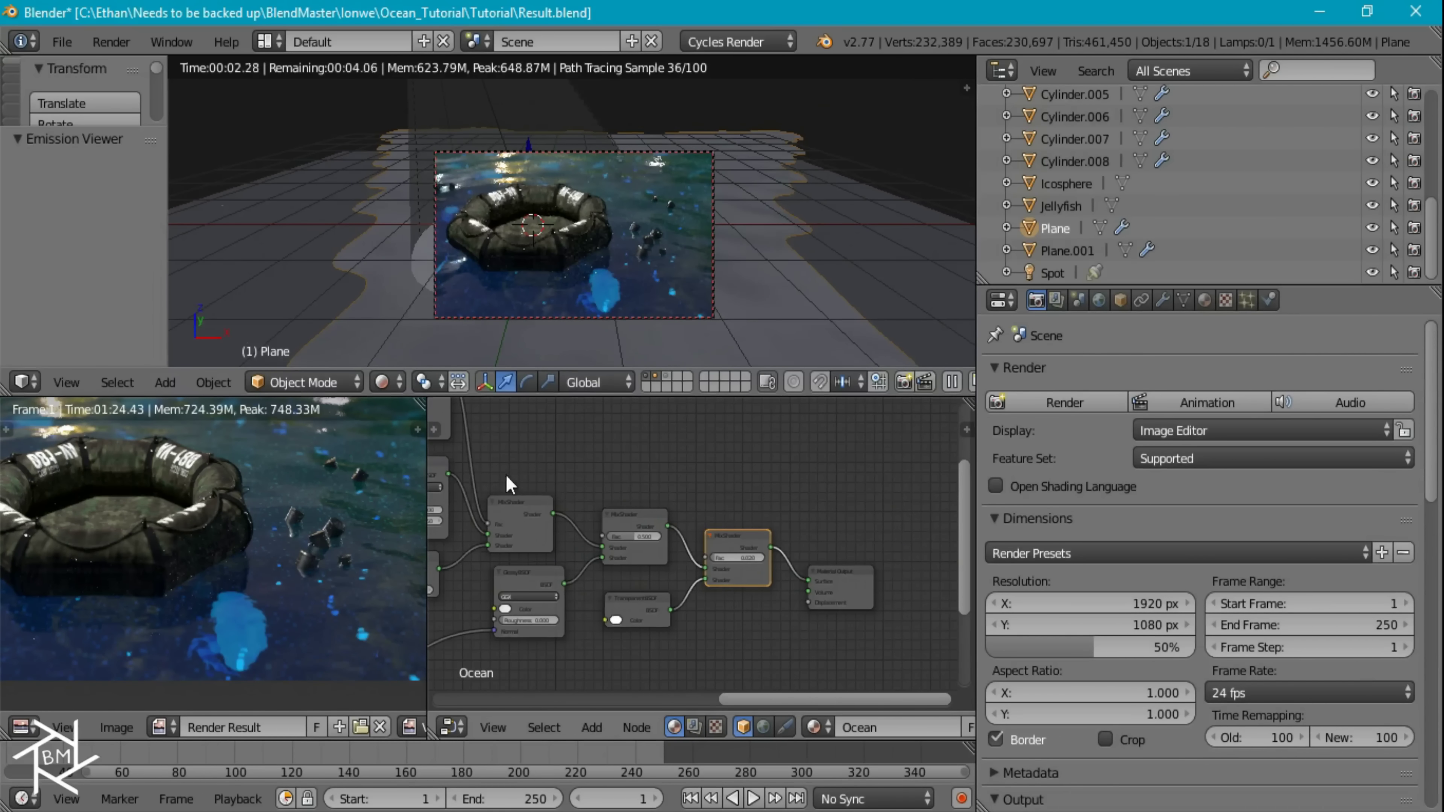
middle_drag(480, 475, 774, 483)
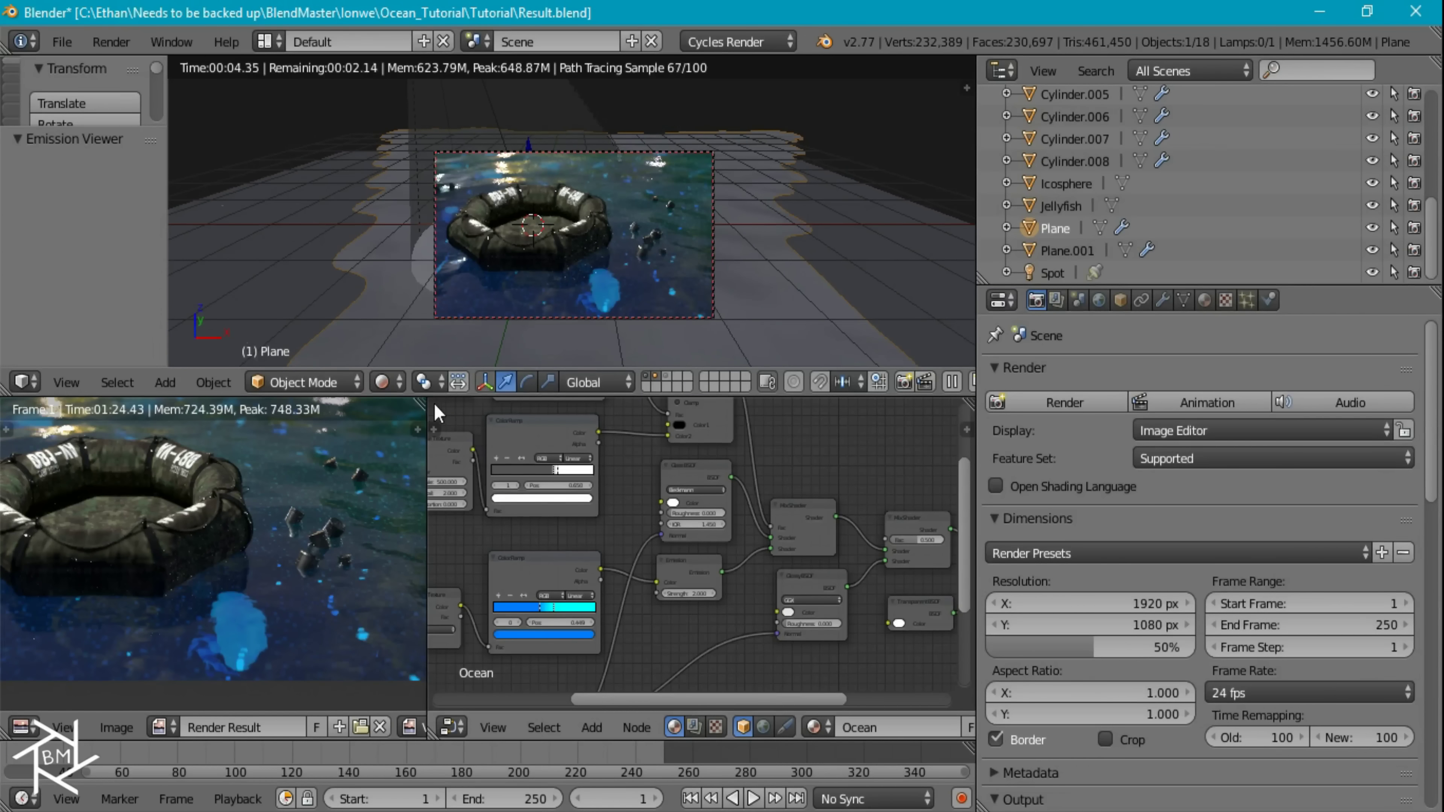
drag(421, 403, 777, 443)
scroll(560, 512, down, 2)
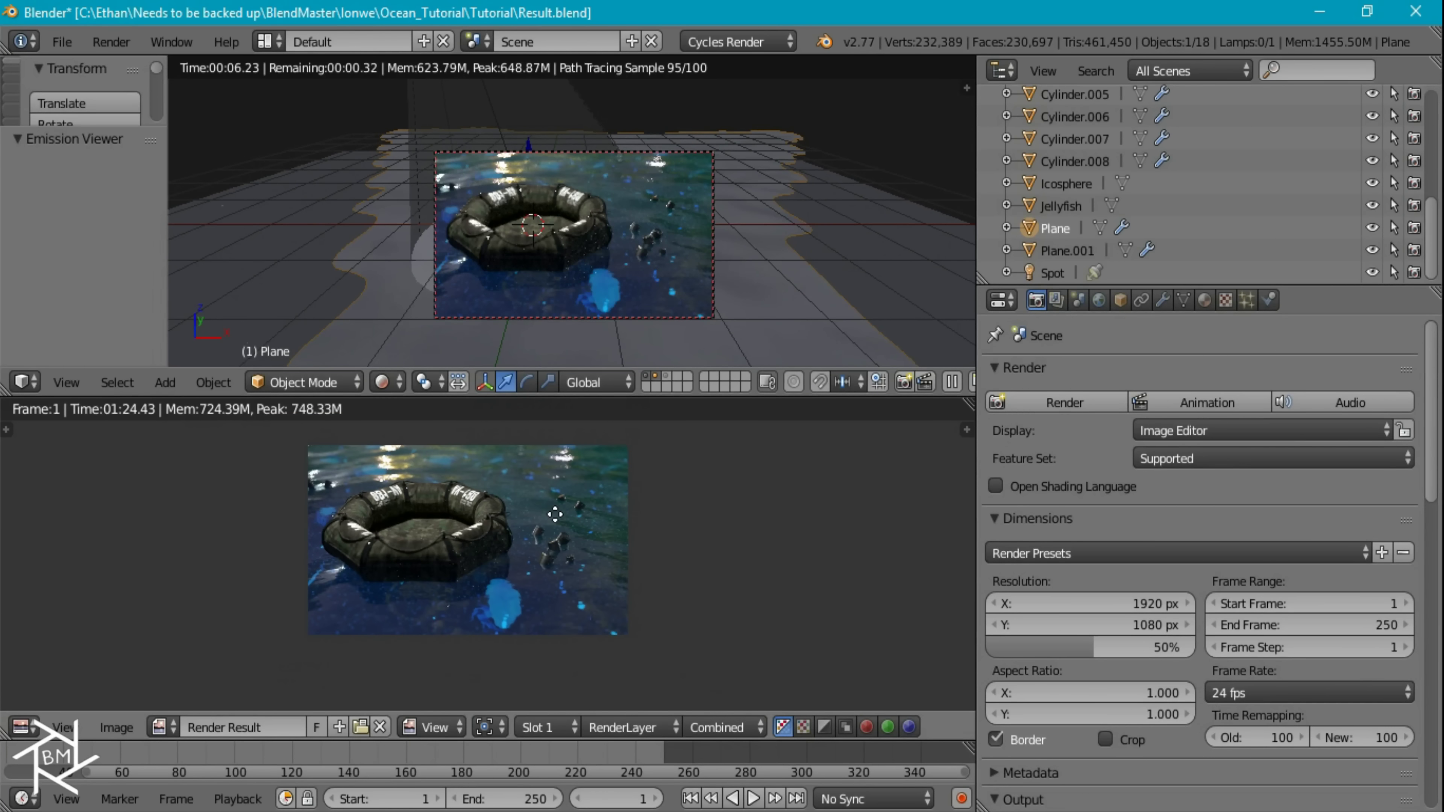
Set the scene's colour management view to Film.
scroll(555, 514, up, 1)
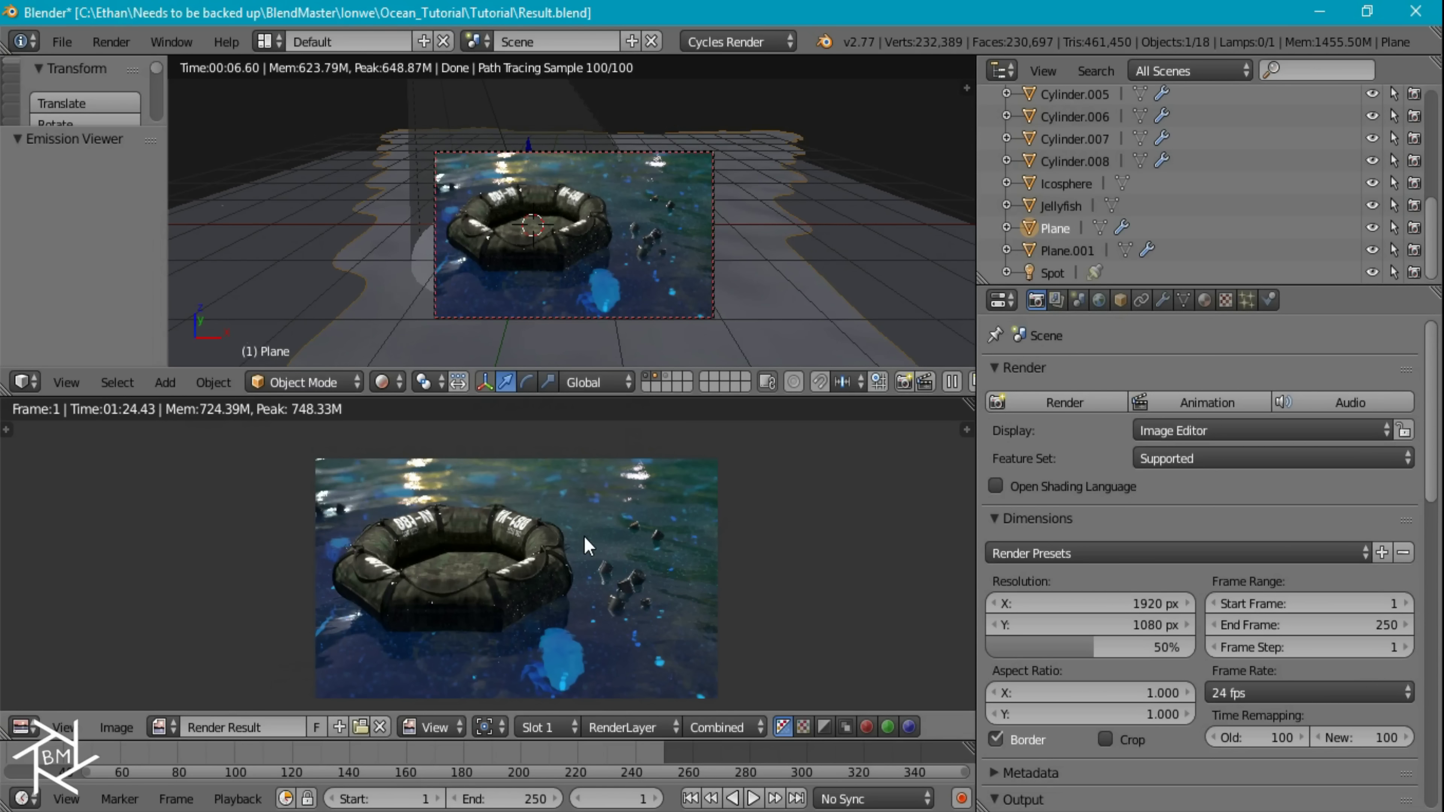
click(1078, 300)
scroll(1188, 478, up, 3)
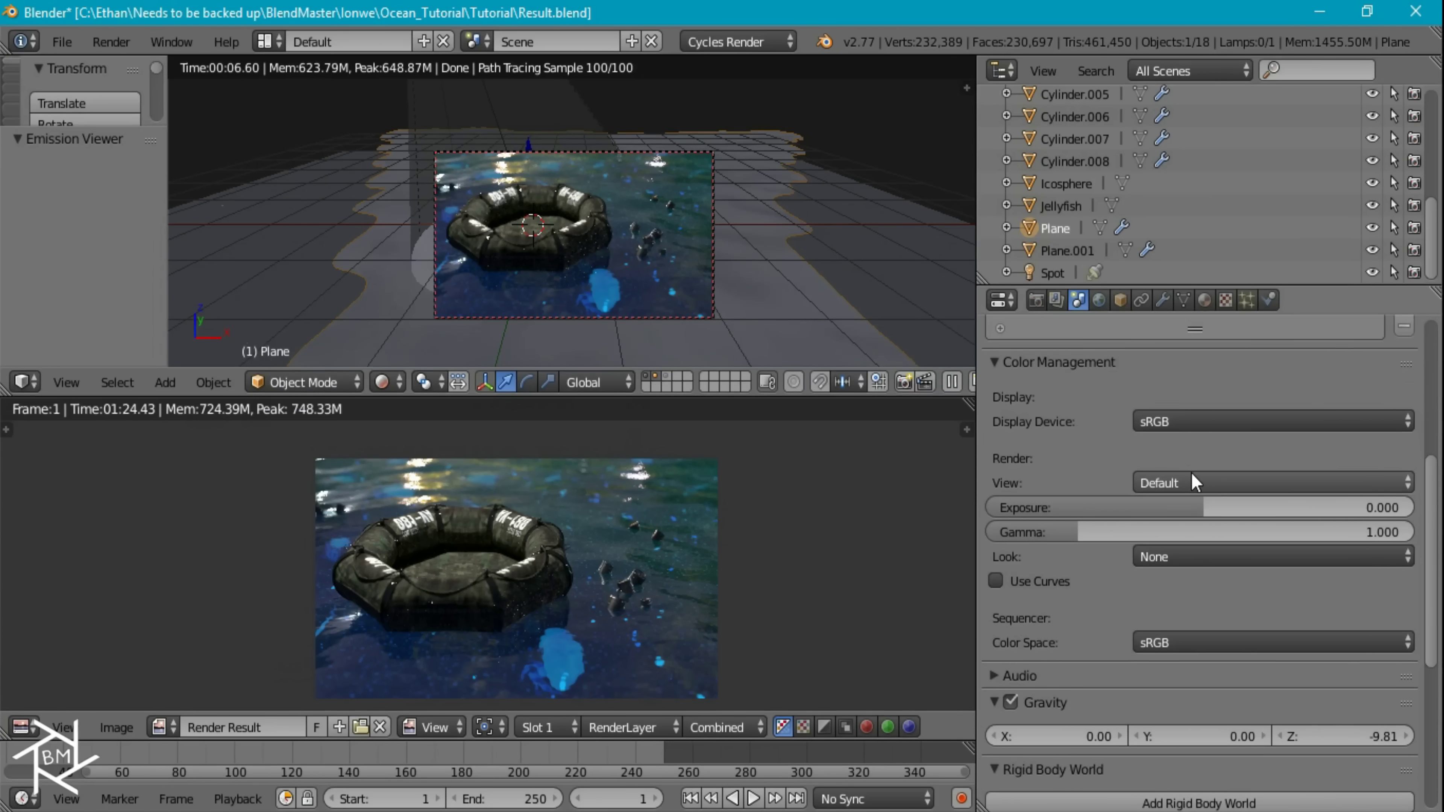
click(1196, 483)
click(1150, 413)
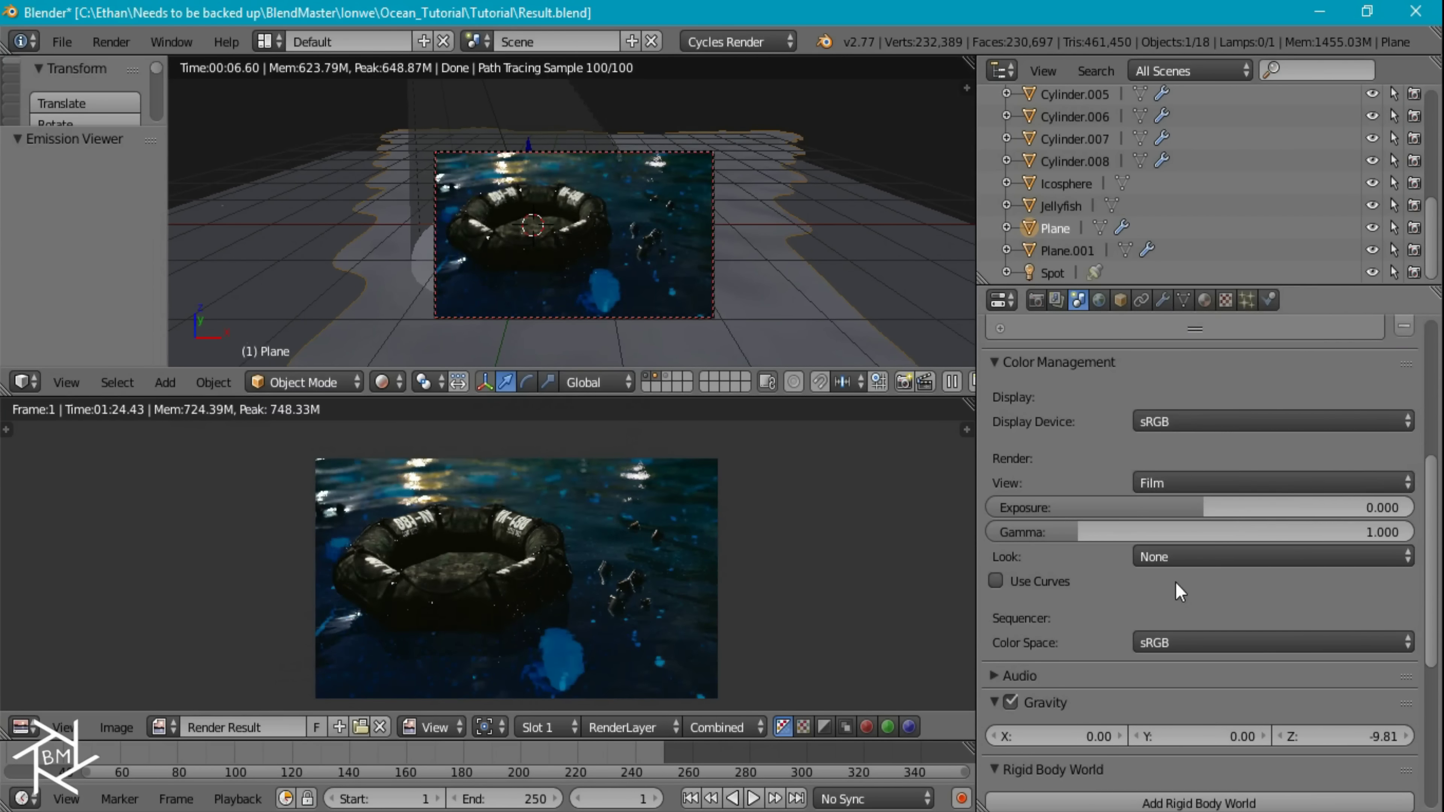
Set the colour management exposure to -0.5 and gamma to 1.5.
click(1205, 506)
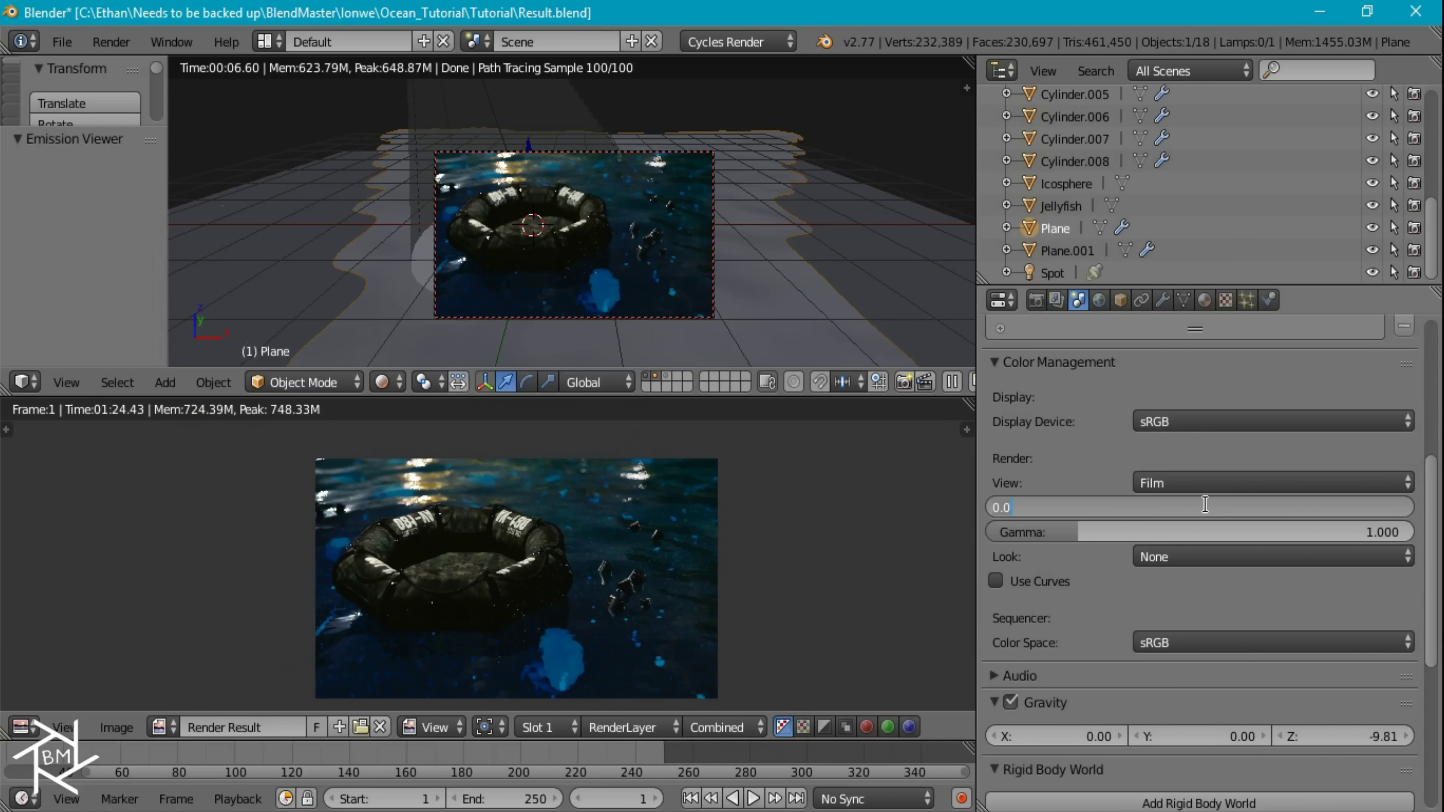
text(-.5)
key(Tab)
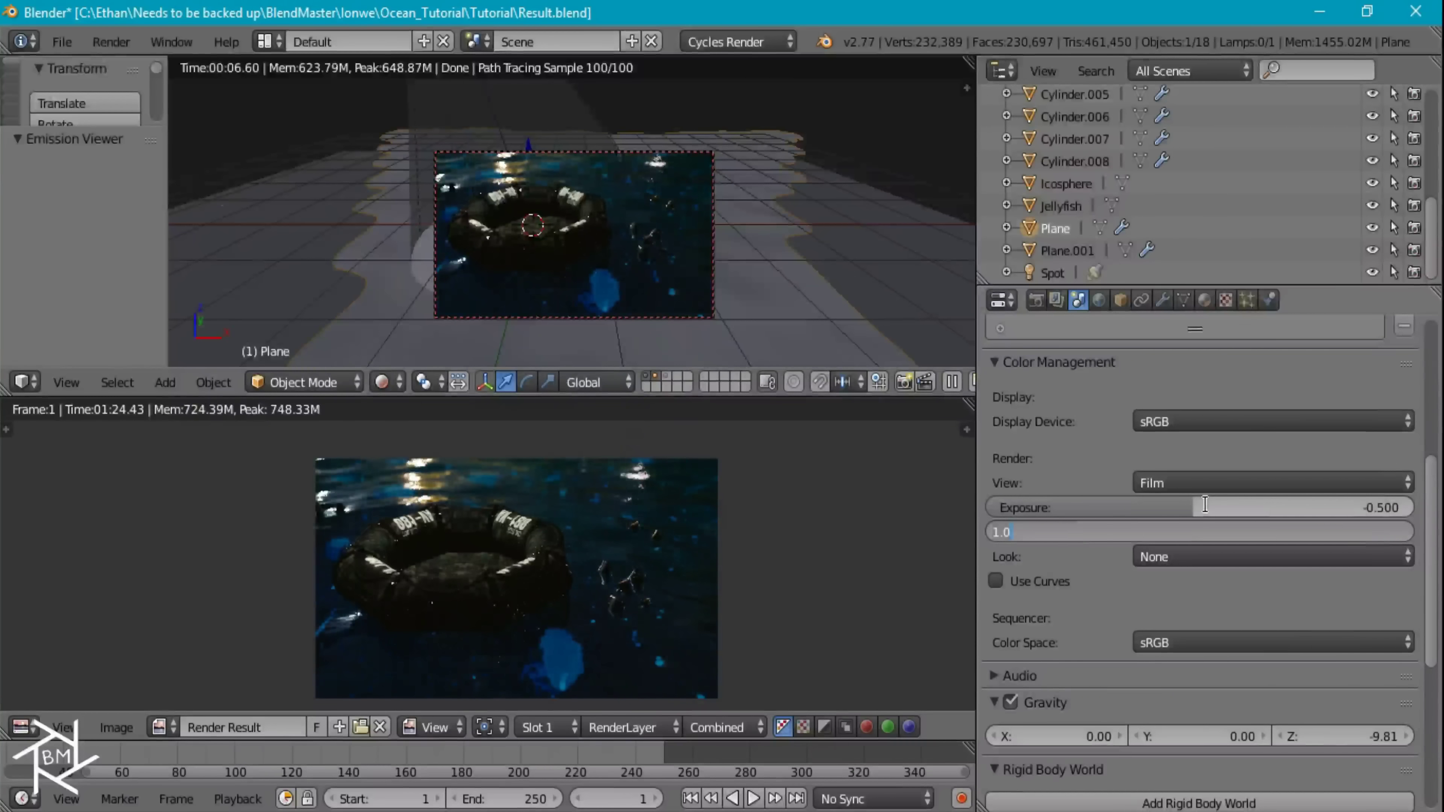
text(1.5)
key(Return)
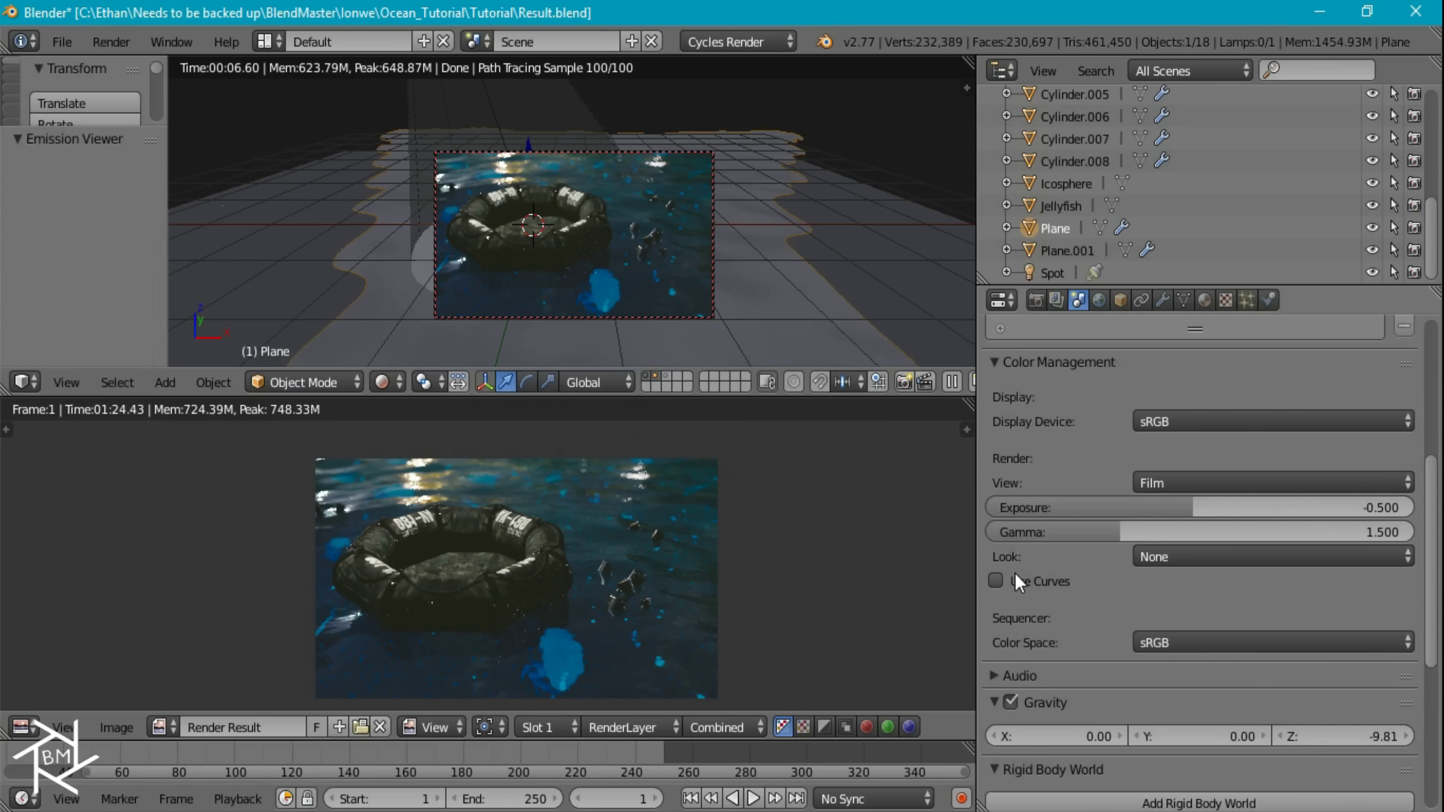
Enable colour management curves and shape the combined curve with its white end at X about 0.5 and a midpoint at about 0.25, 0.37.
click(1032, 584)
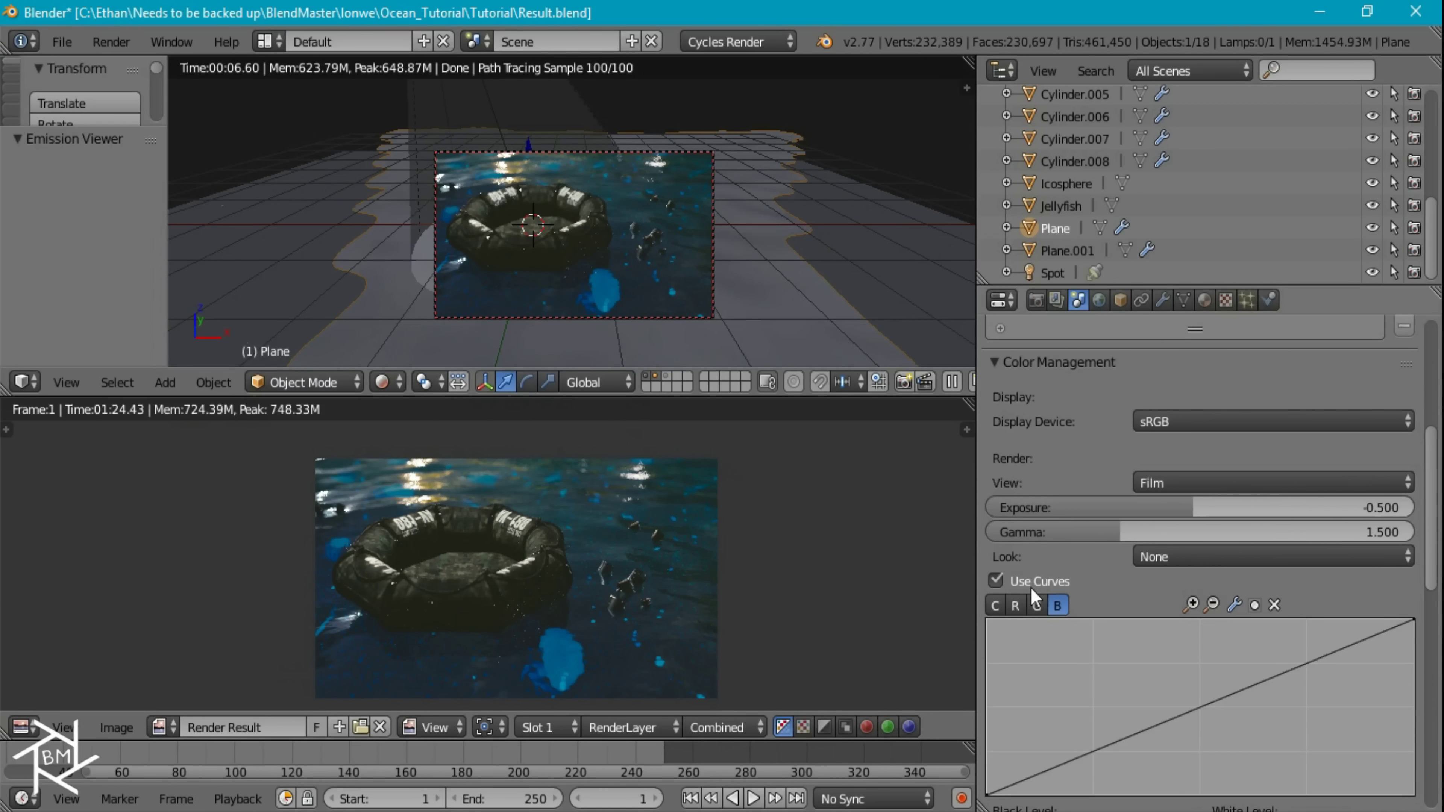
click(1000, 605)
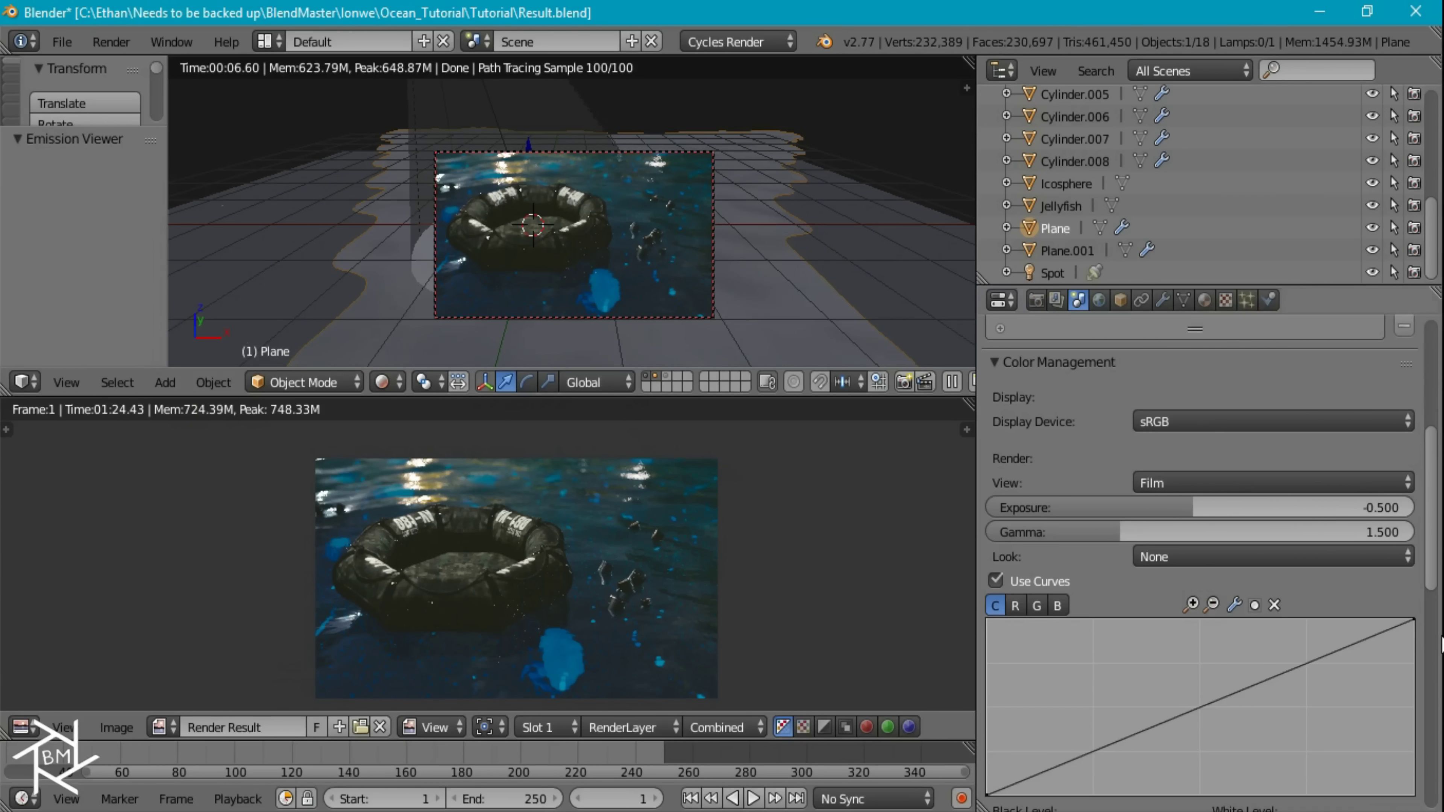
click(1413, 621)
drag(1413, 622, 1198, 620)
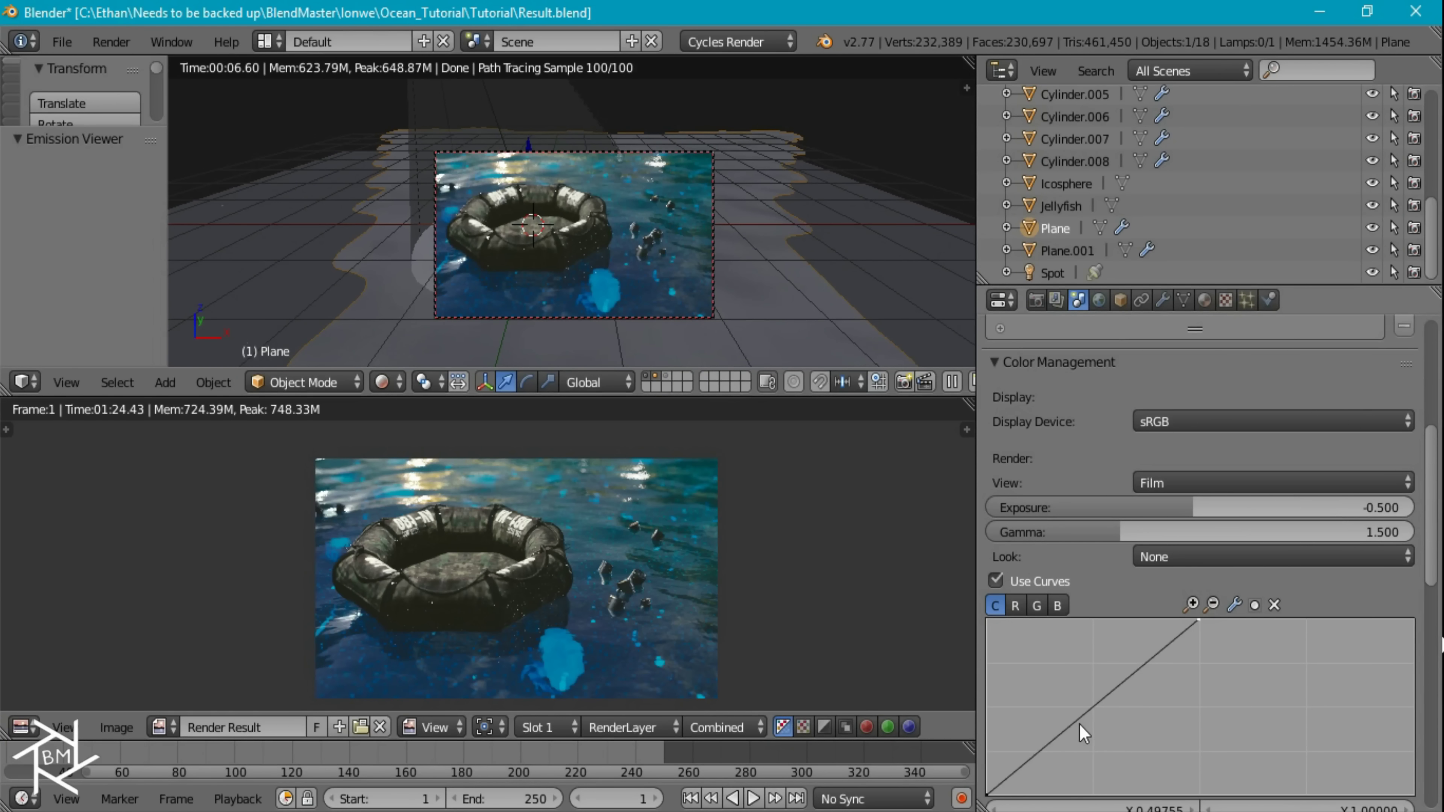
drag(1089, 712, 1091, 730)
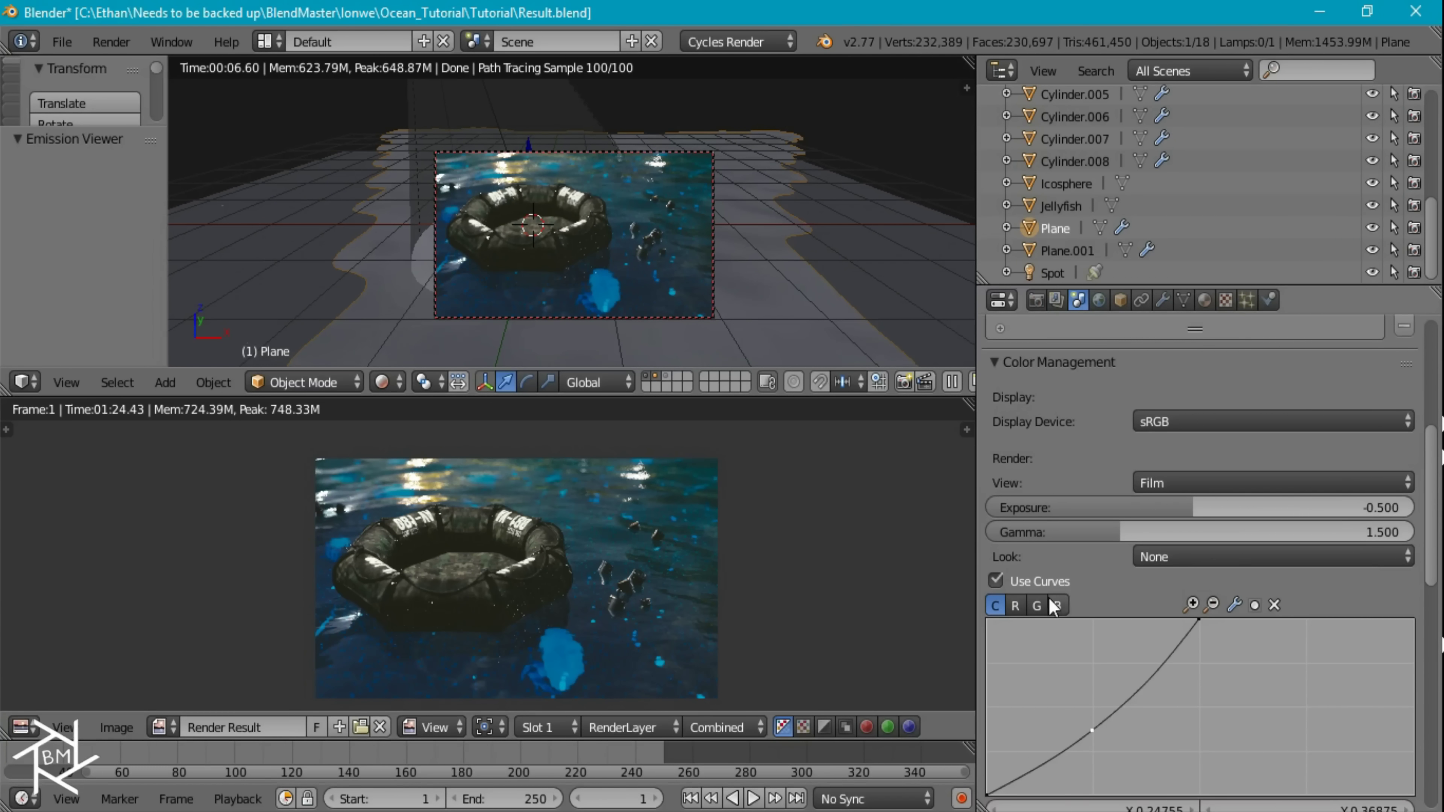
Lower the red curve's upper end to Y about 0.89 and shift the green curve's upper end slightly inward along X.
click(1022, 606)
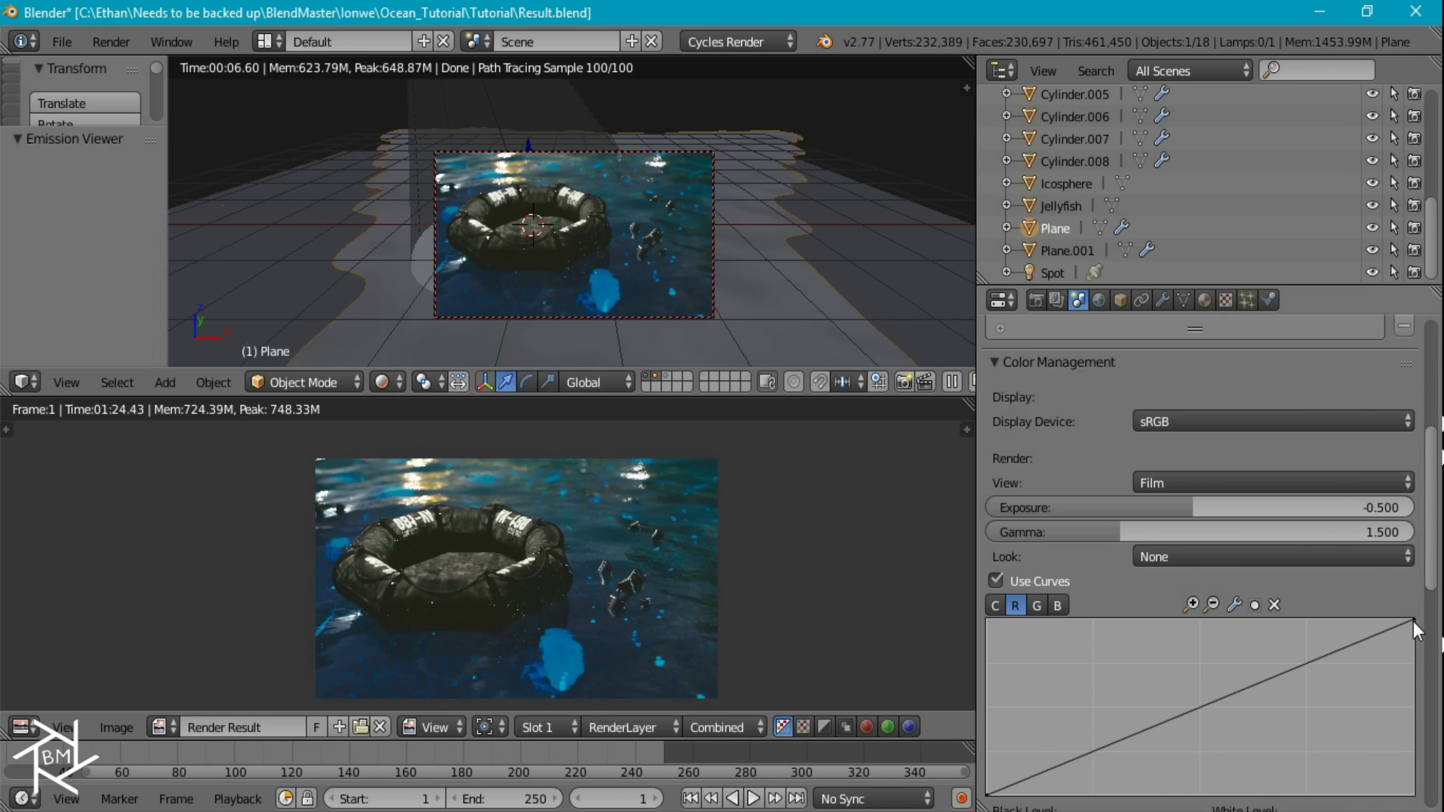
drag(1414, 621, 1414, 637)
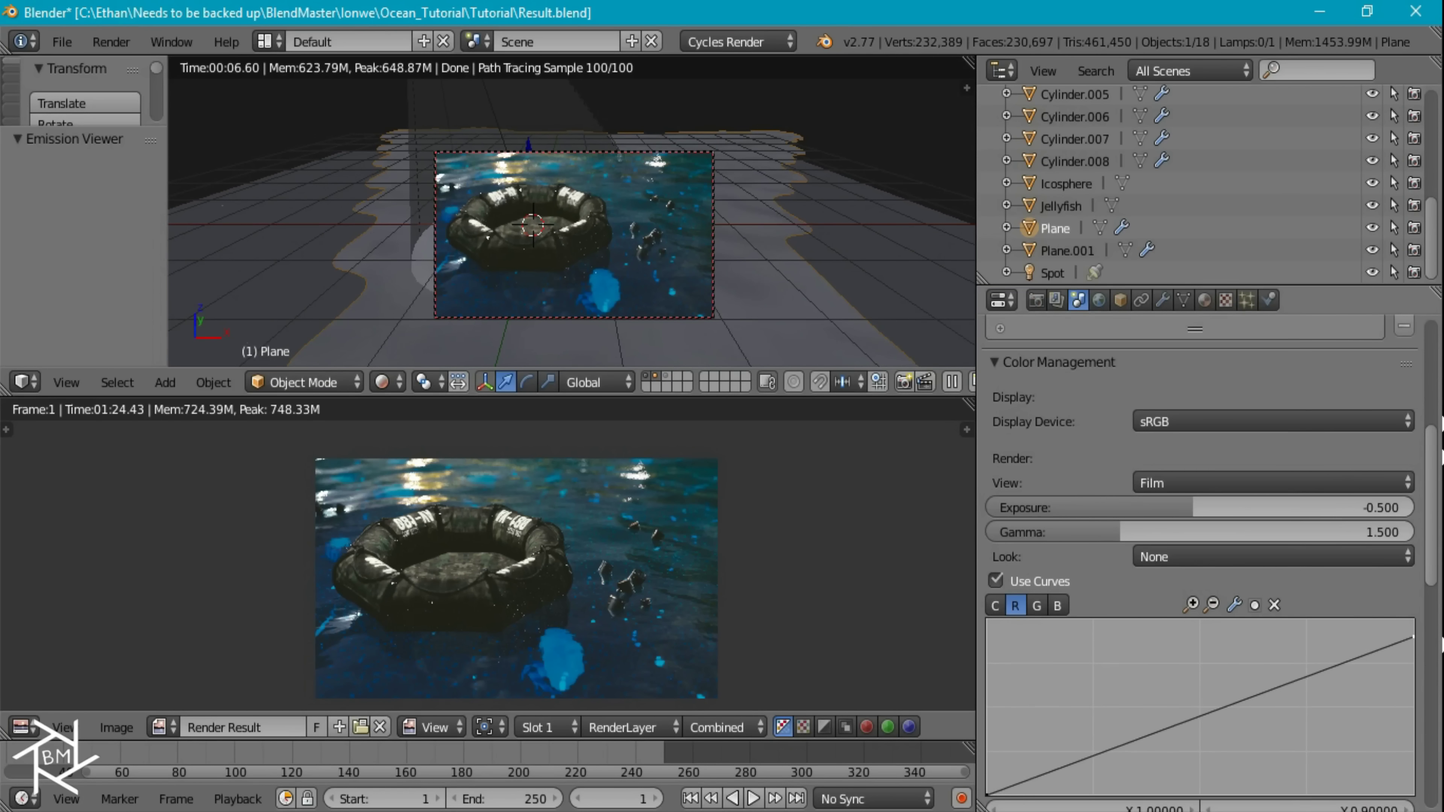
click(1037, 606)
drag(1414, 620, 1364, 620)
Move the blue curve's upper end to X 0.5 and view the graded render result enlarged in a maximized editor.
click(1058, 605)
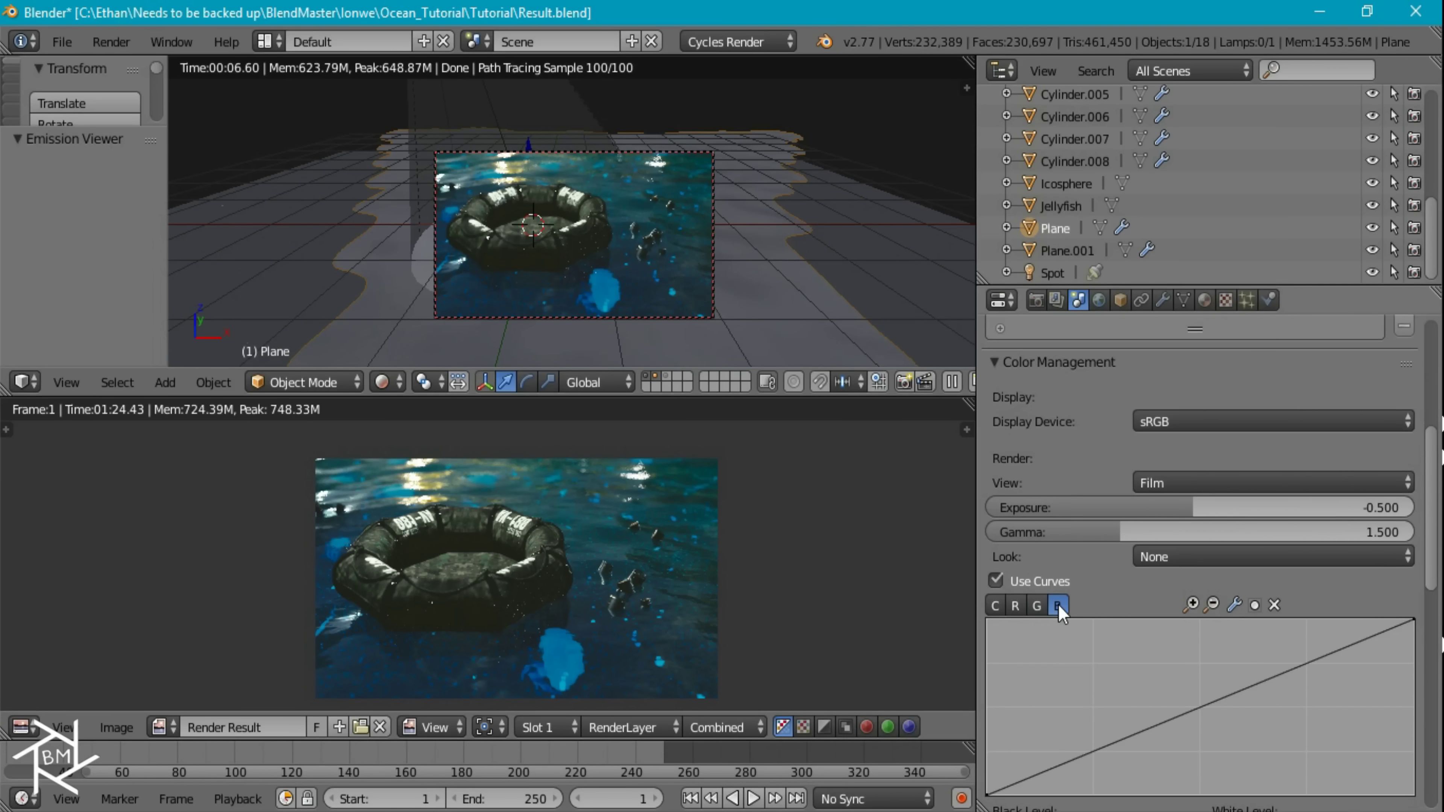
drag(1414, 621, 1200, 620)
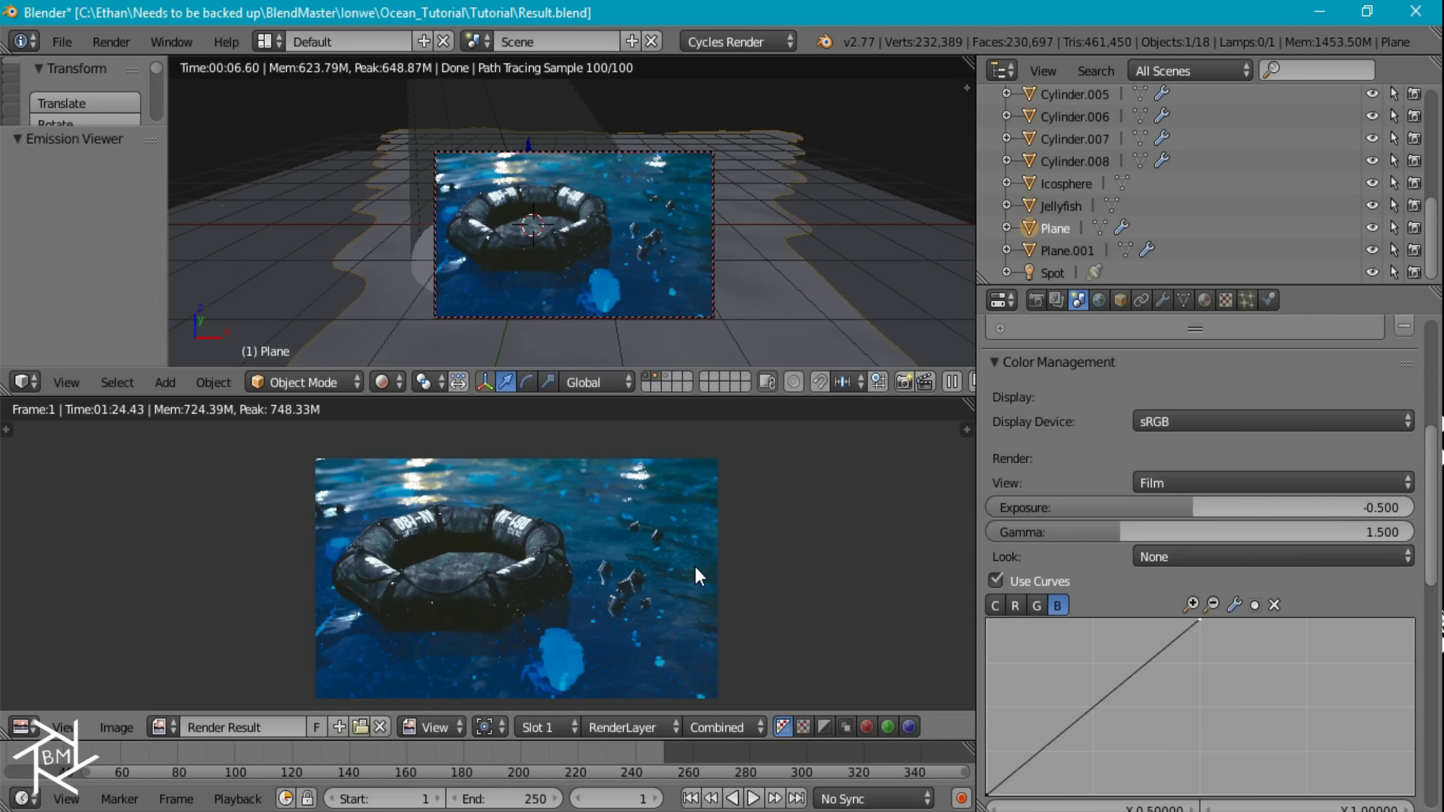
key(ctrl+Up)
scroll(693, 574, up, 5)
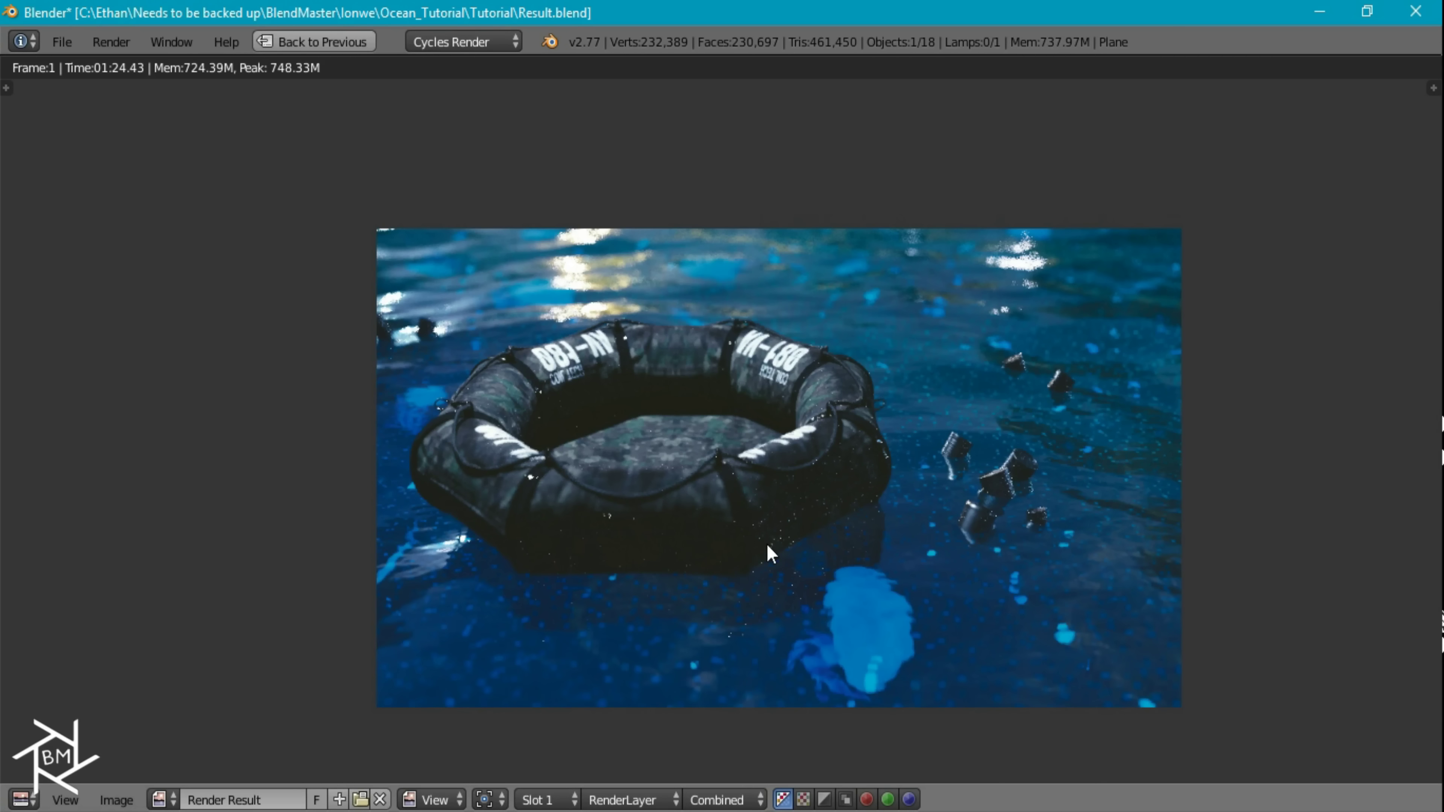
middle_drag(758, 515, 730, 523)
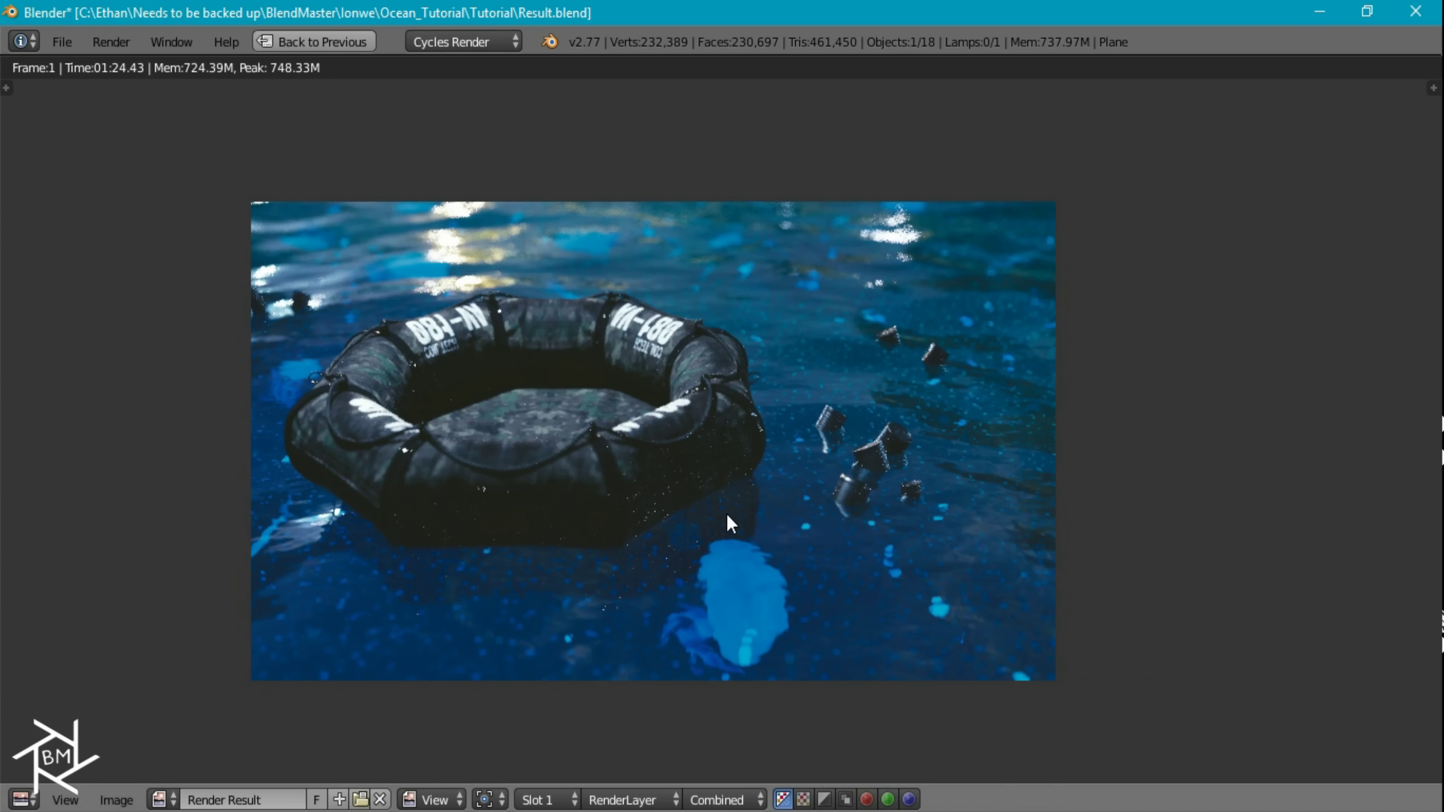